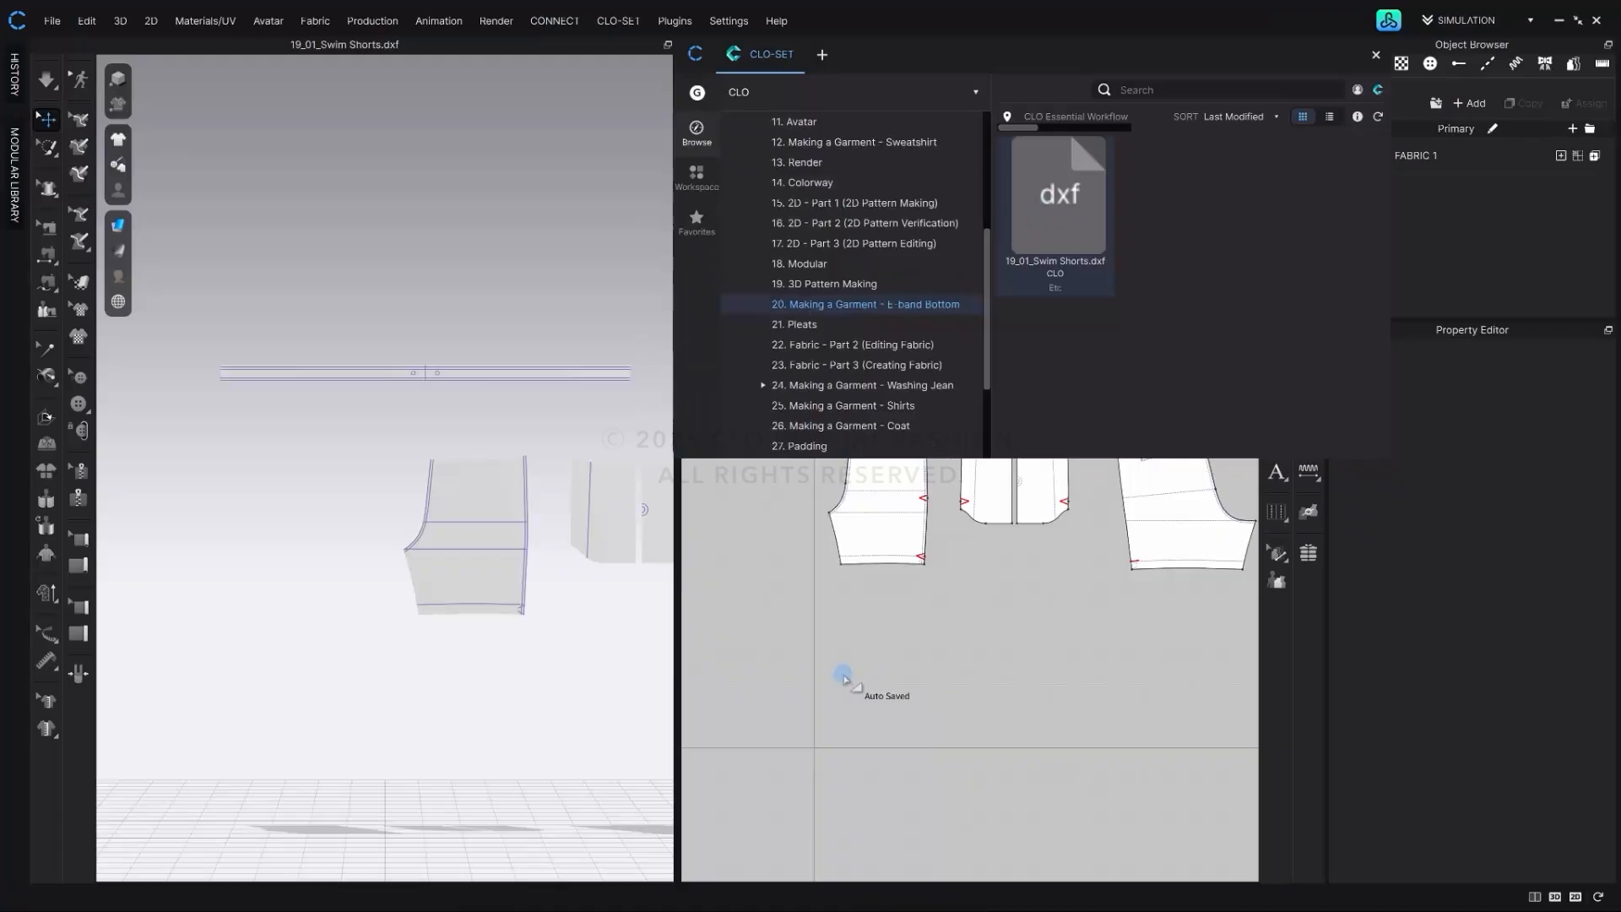
- Load the male avatar MV2.1_Leo.avt from the asset library without saving the current file, and close the library
left_click(1378, 59)
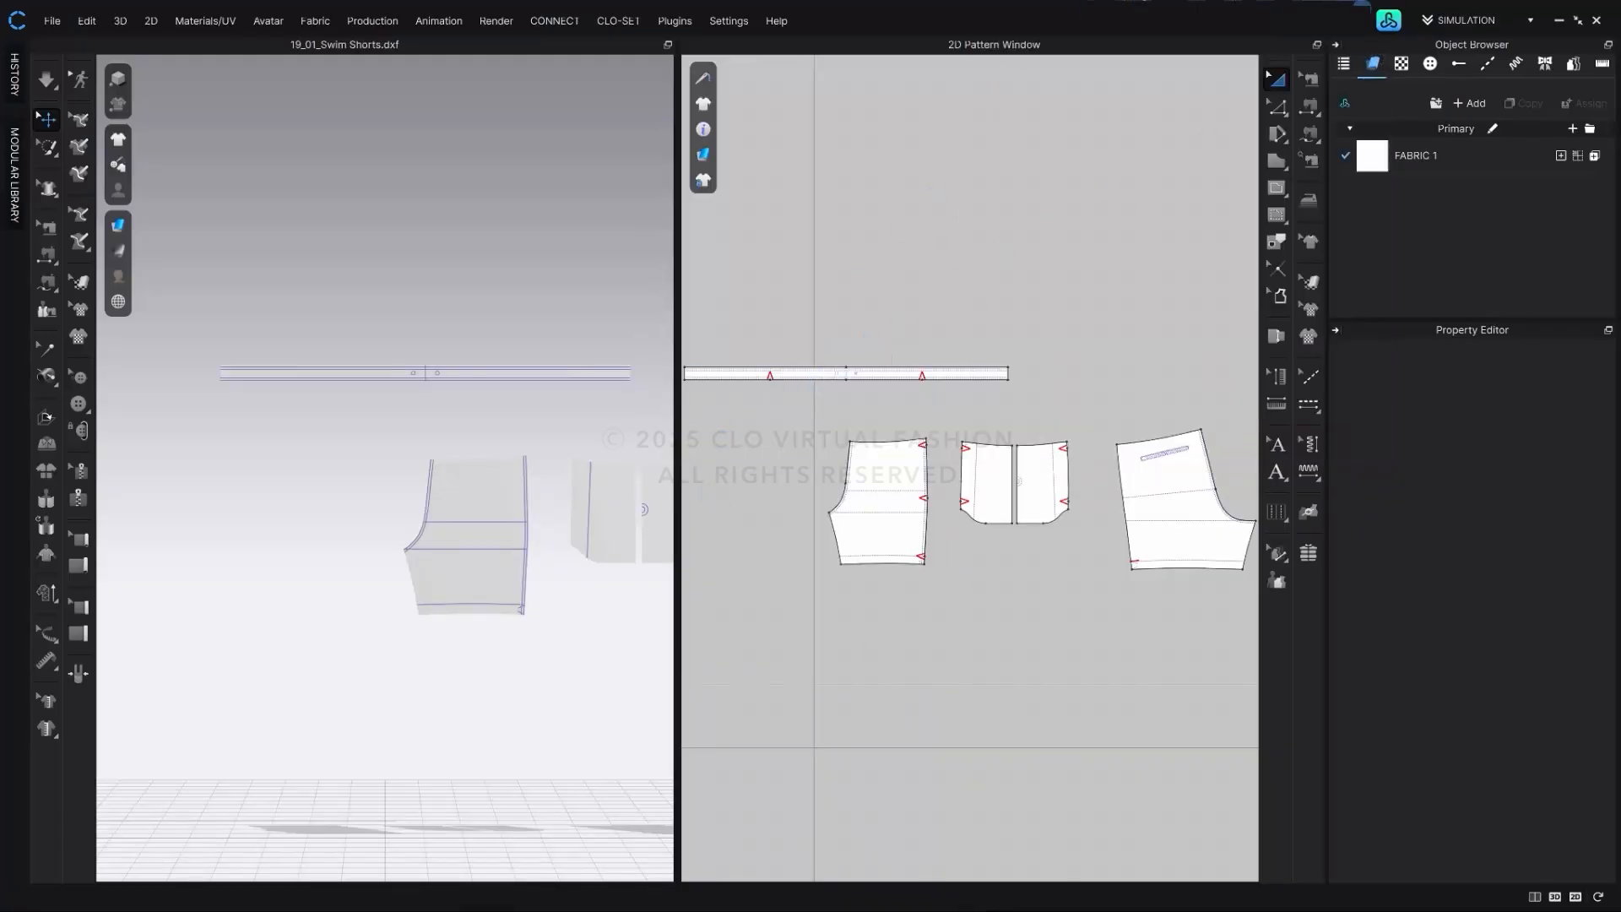
left_click(1387, 19)
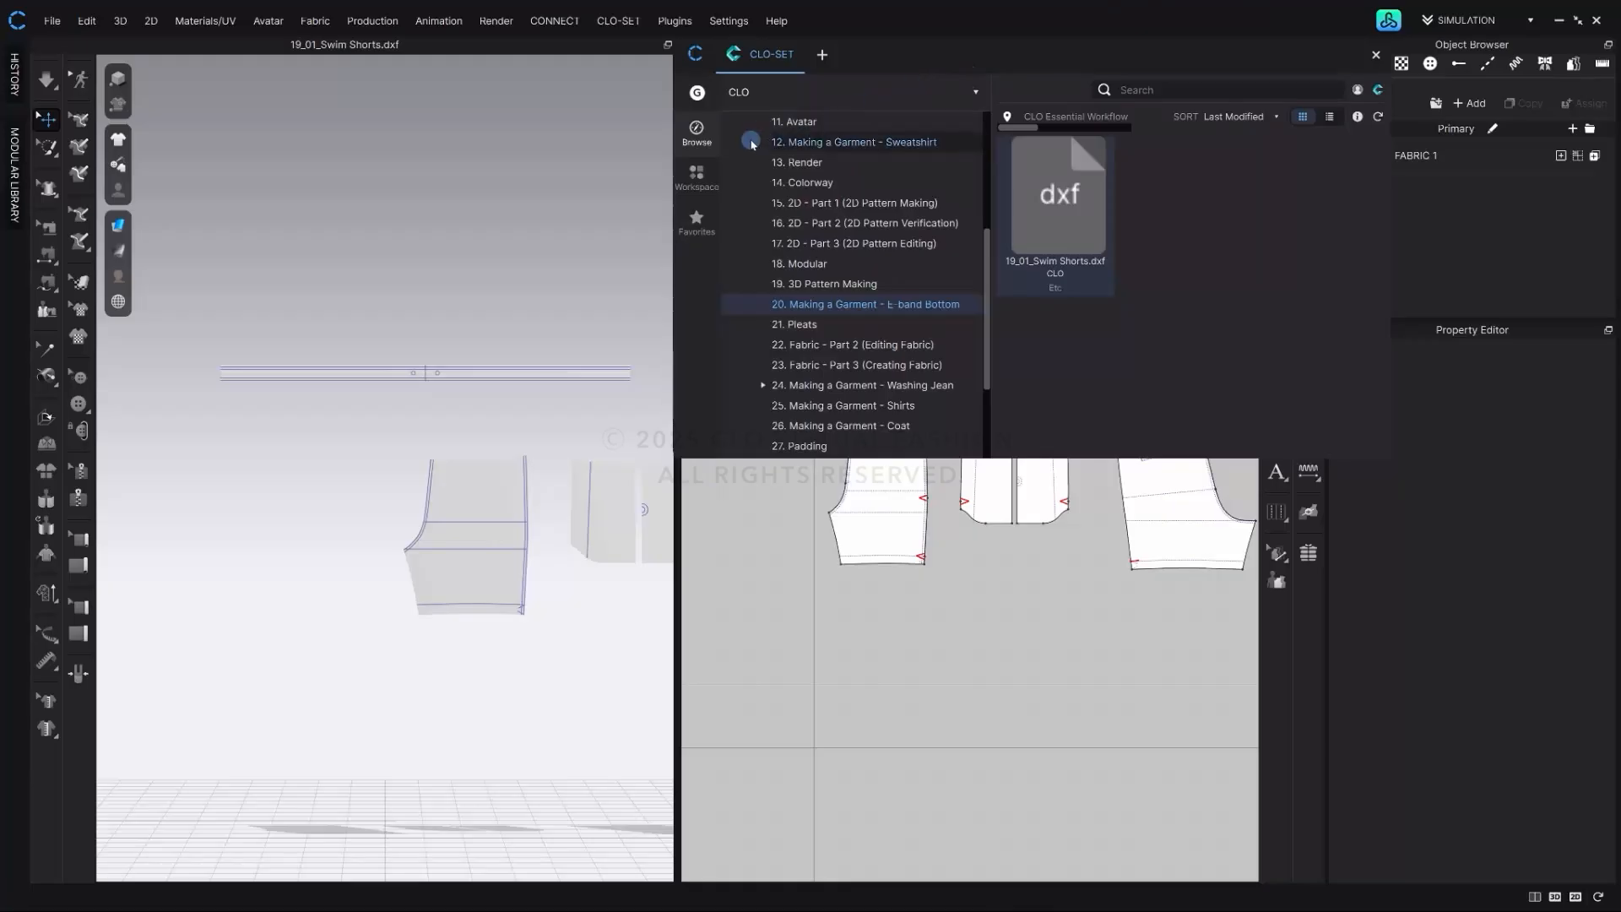
left_click(694, 54)
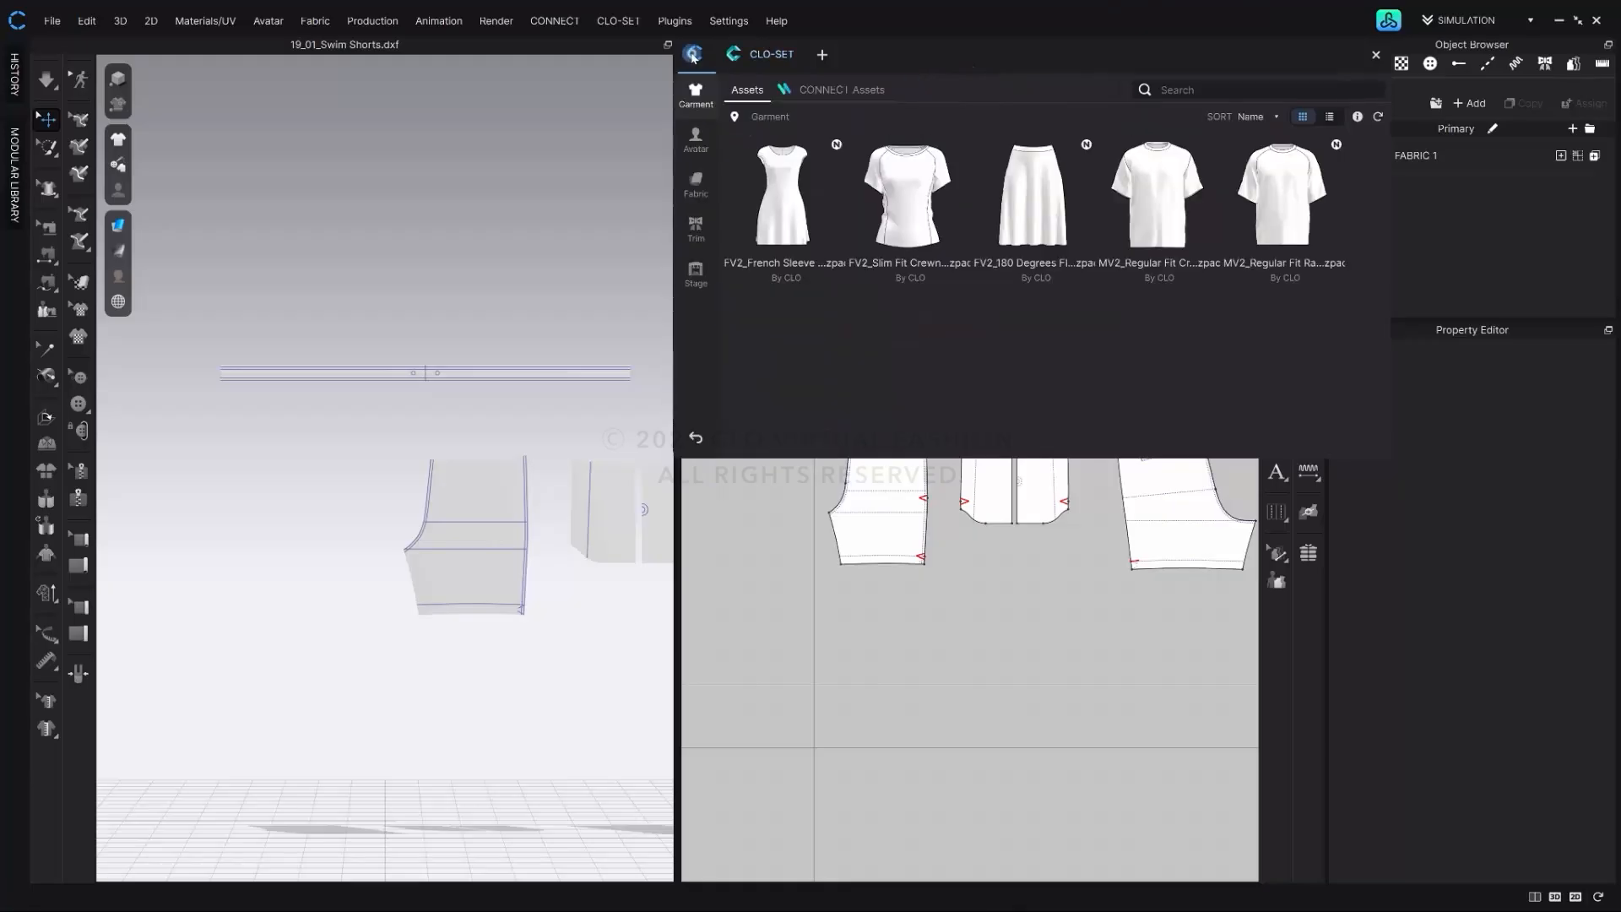
left_click(695, 138)
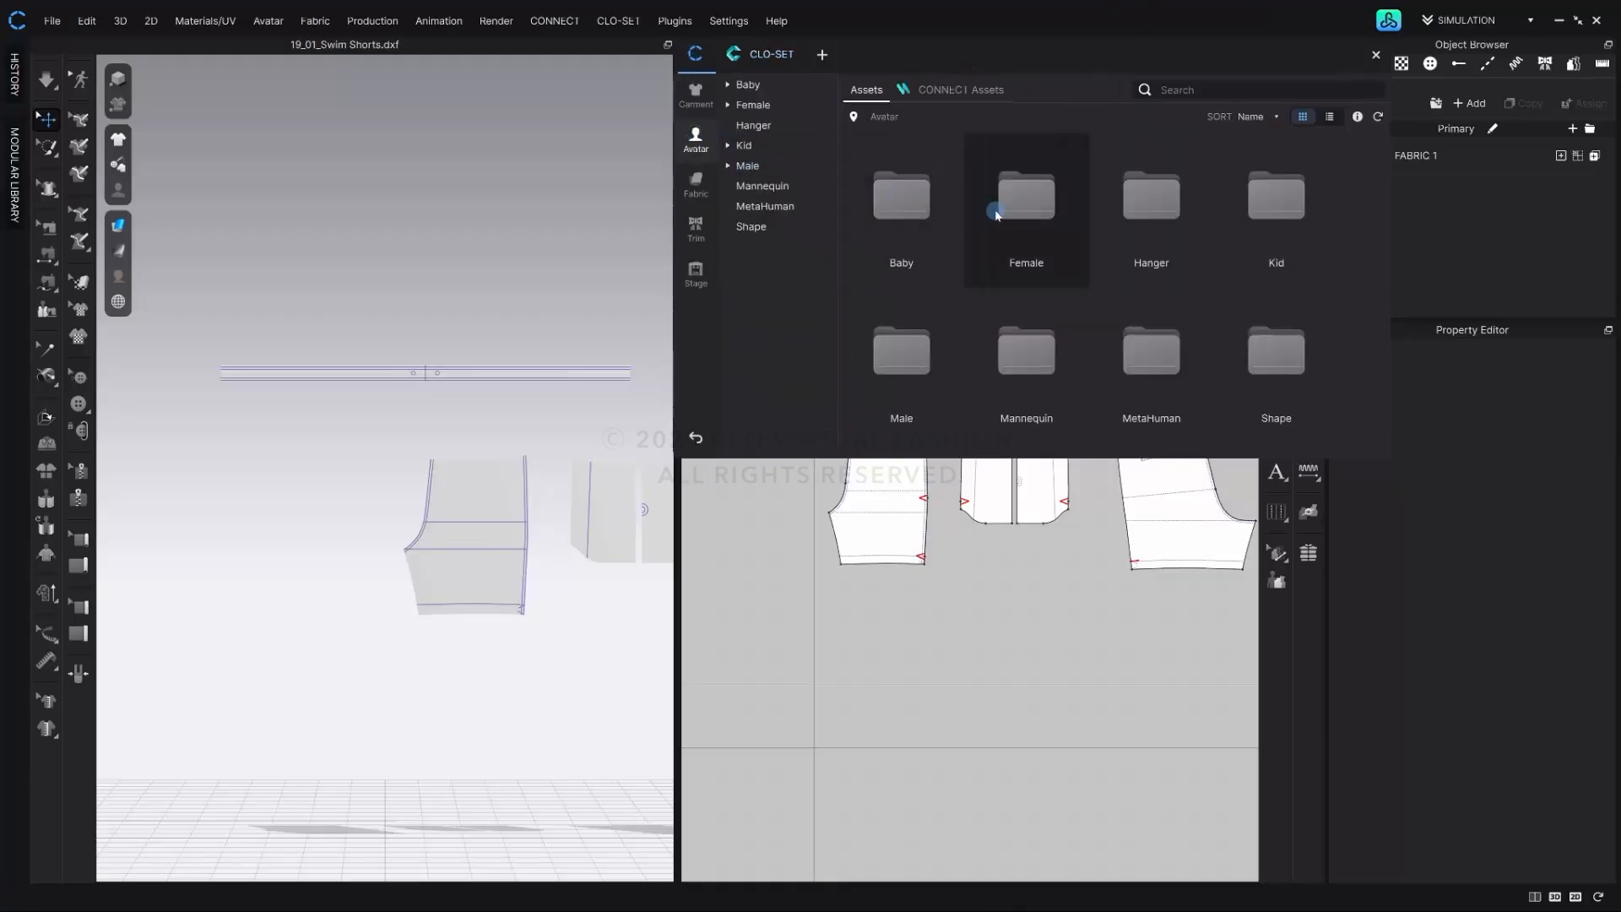
double_click(927, 361)
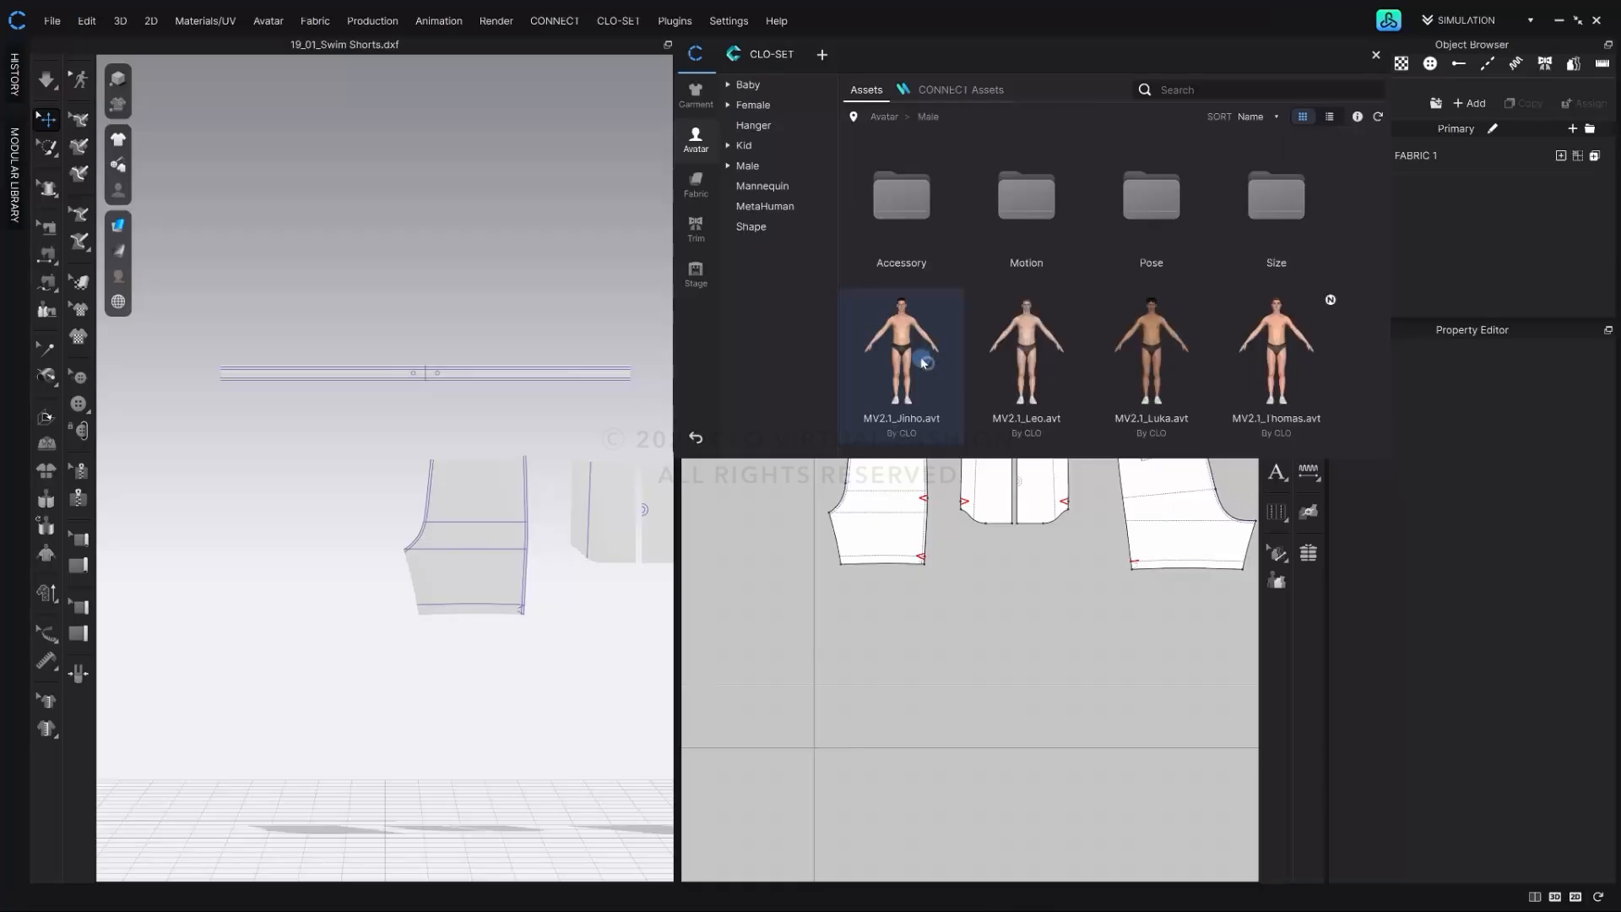
double_click(1017, 346)
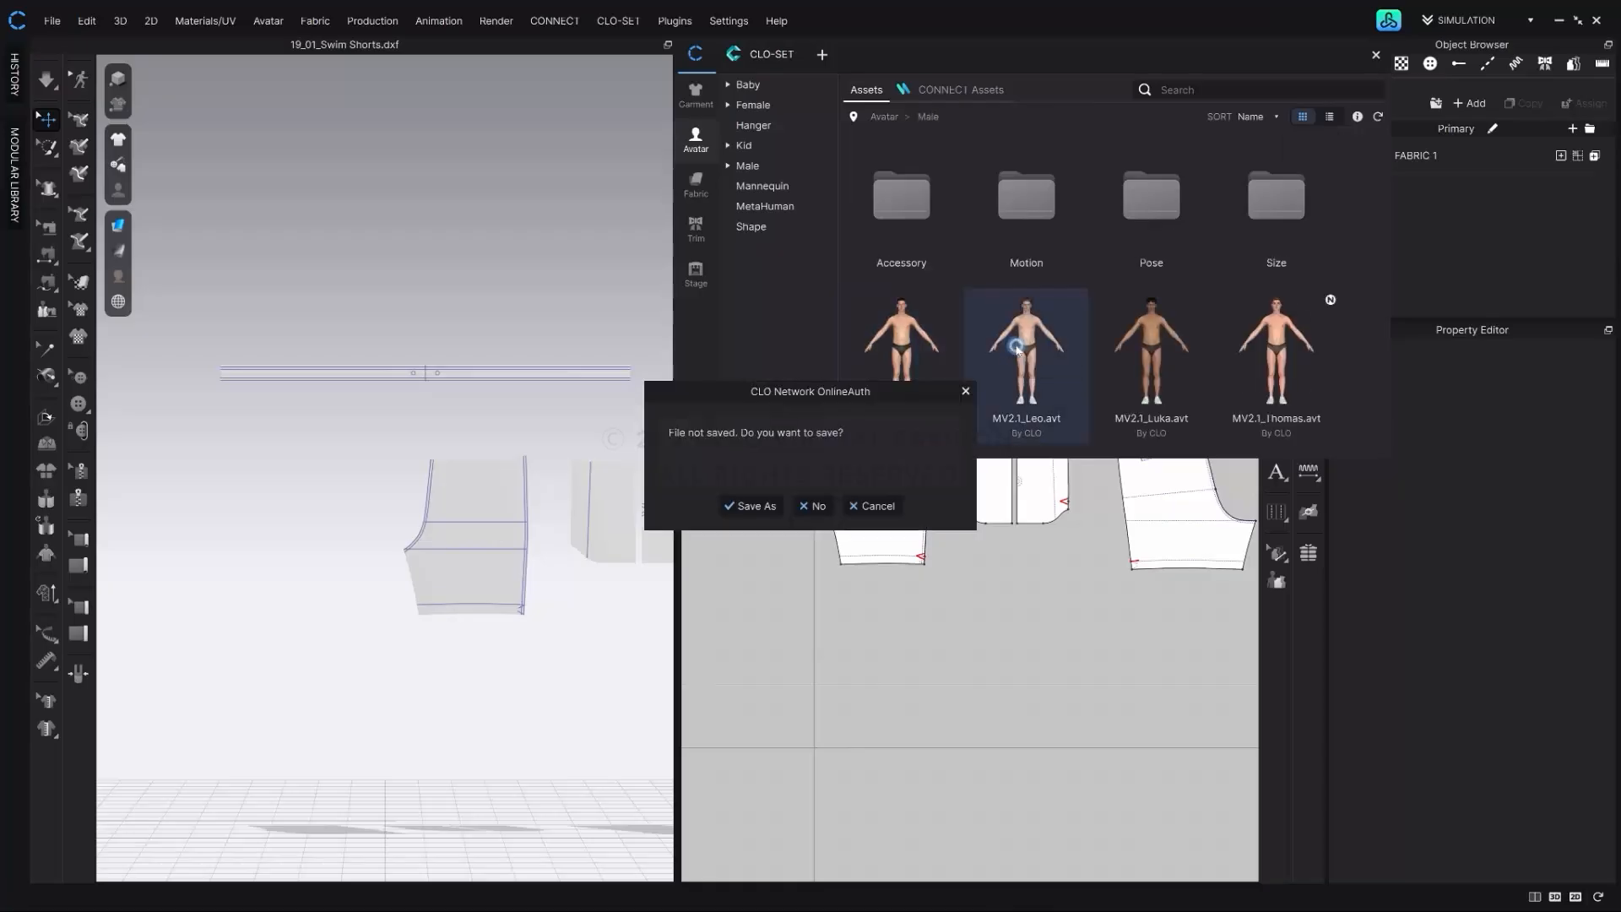
left_click(808, 504)
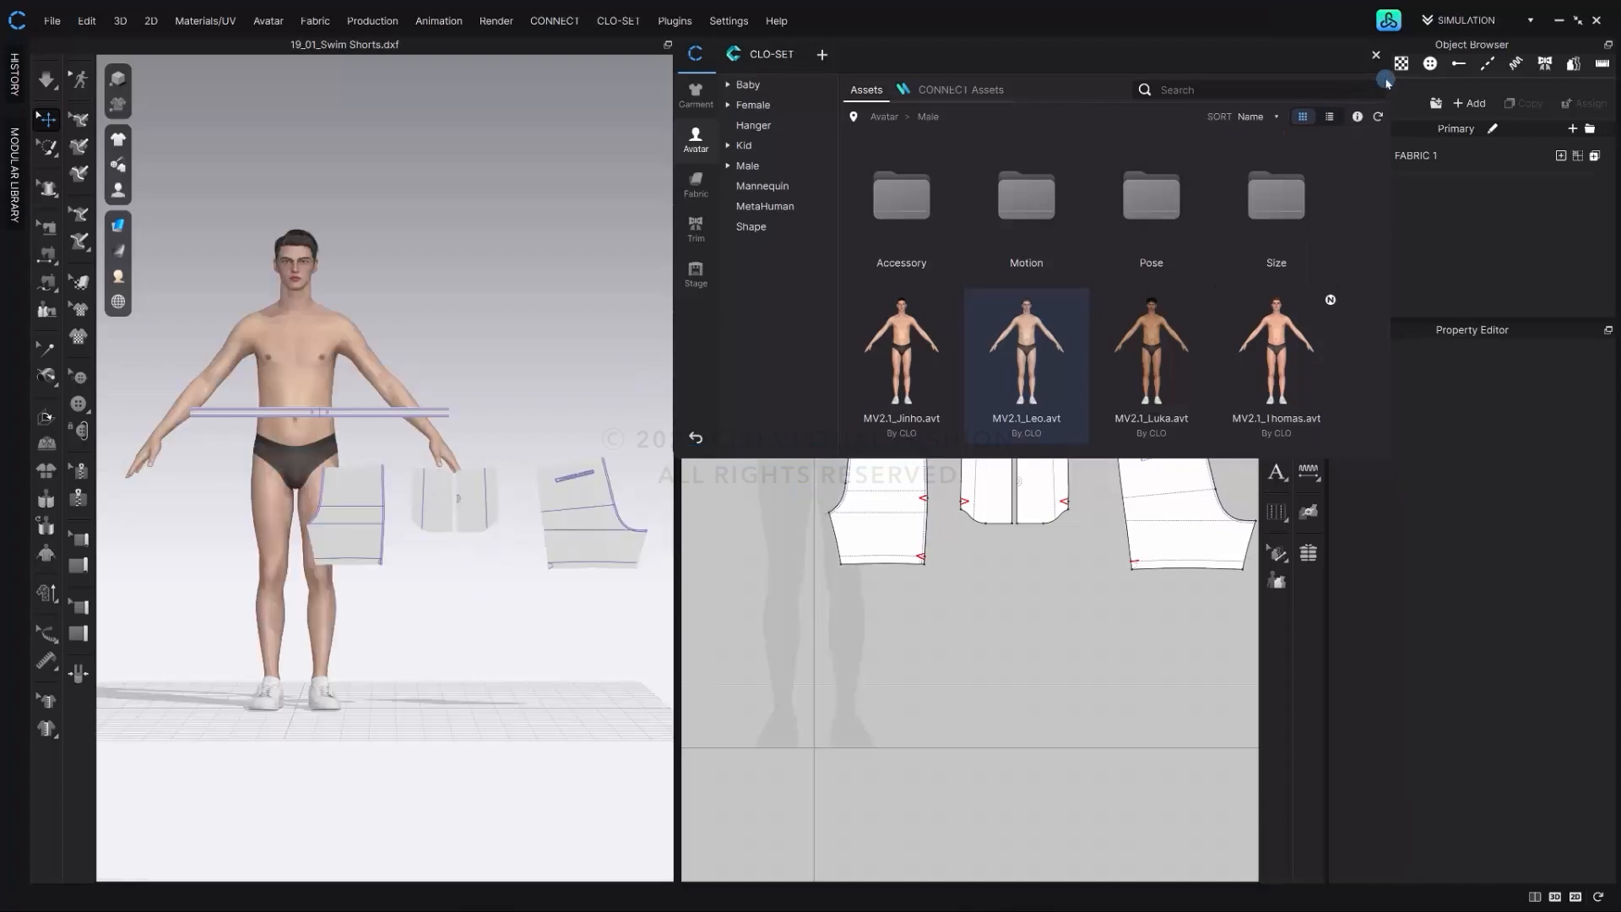
left_click(1376, 55)
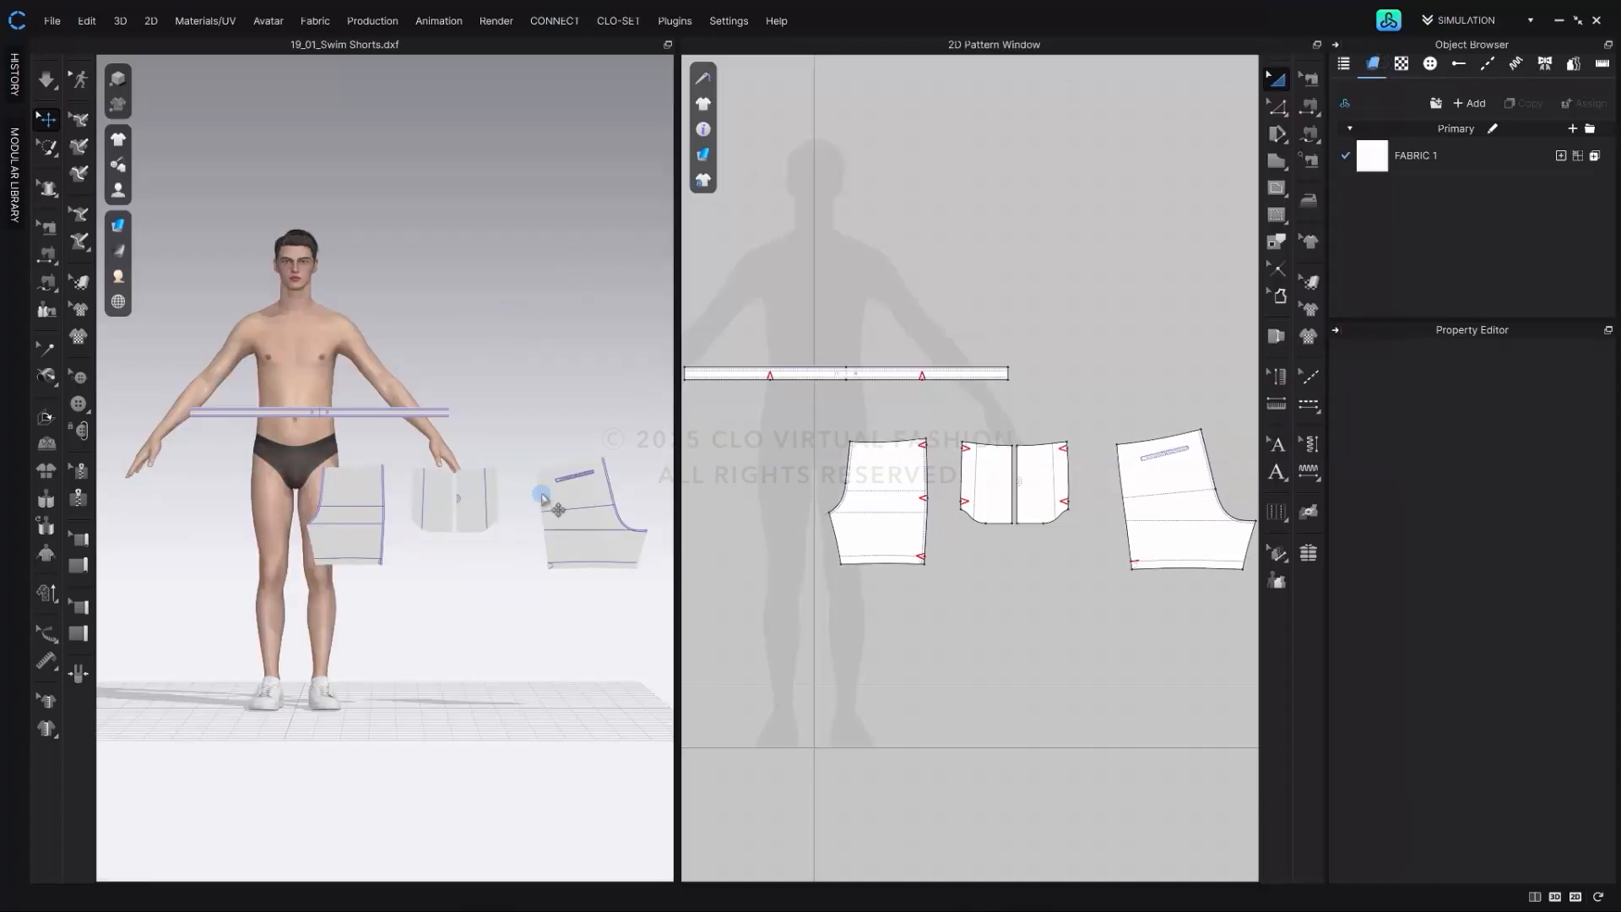
- Move the back shorts pattern in the 2D layout to below and beside the front shorts pattern
middle_click_drag(855, 623, 910, 553)
scroll(813, 537, "down", 3)
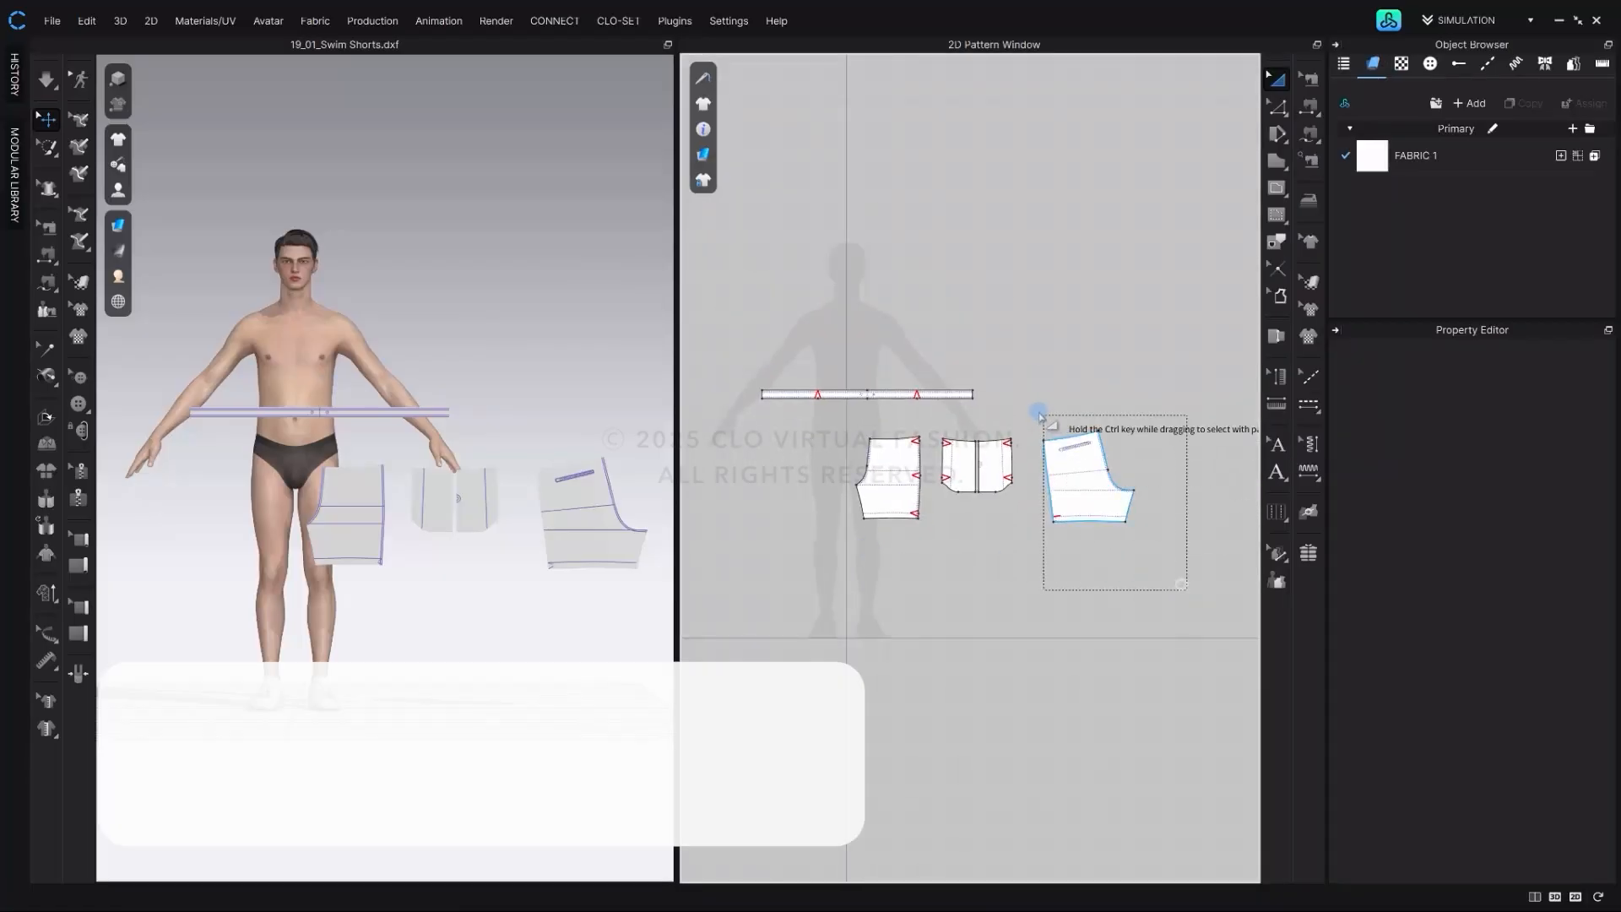
left_click(1057, 473)
left_click_drag(1056, 473, 800, 580)
left_click(979, 600)
- Shift all the 2D patterns together so the waistband is centred on the avatar silhouette
key("ctrl+a")
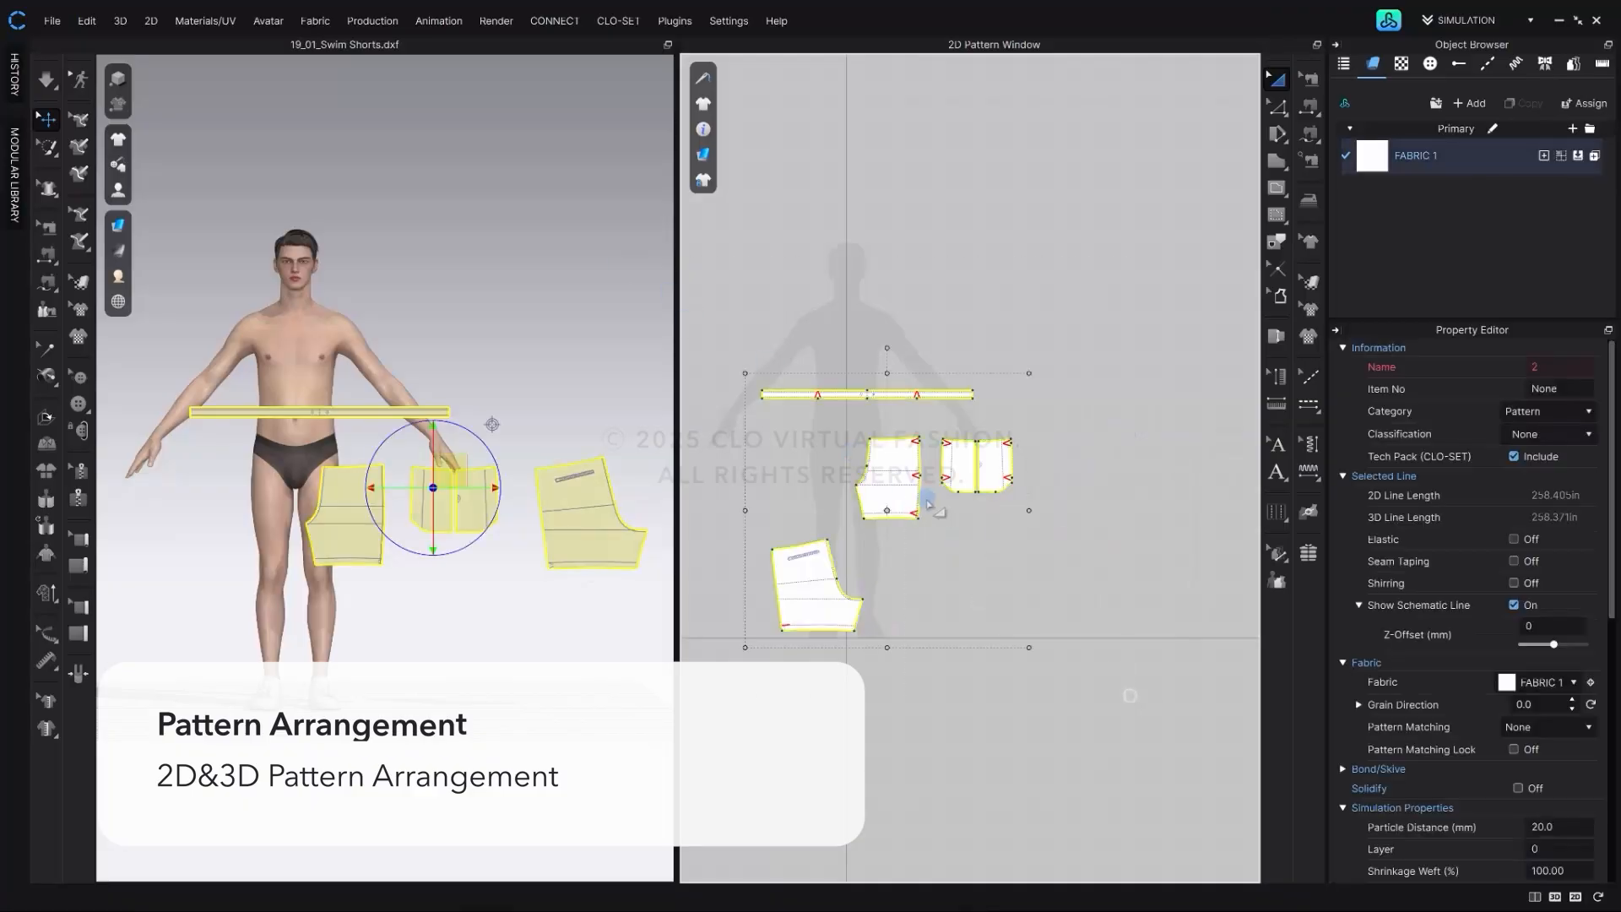
left_click_drag(892, 472, 867, 488)
left_click(1061, 639)
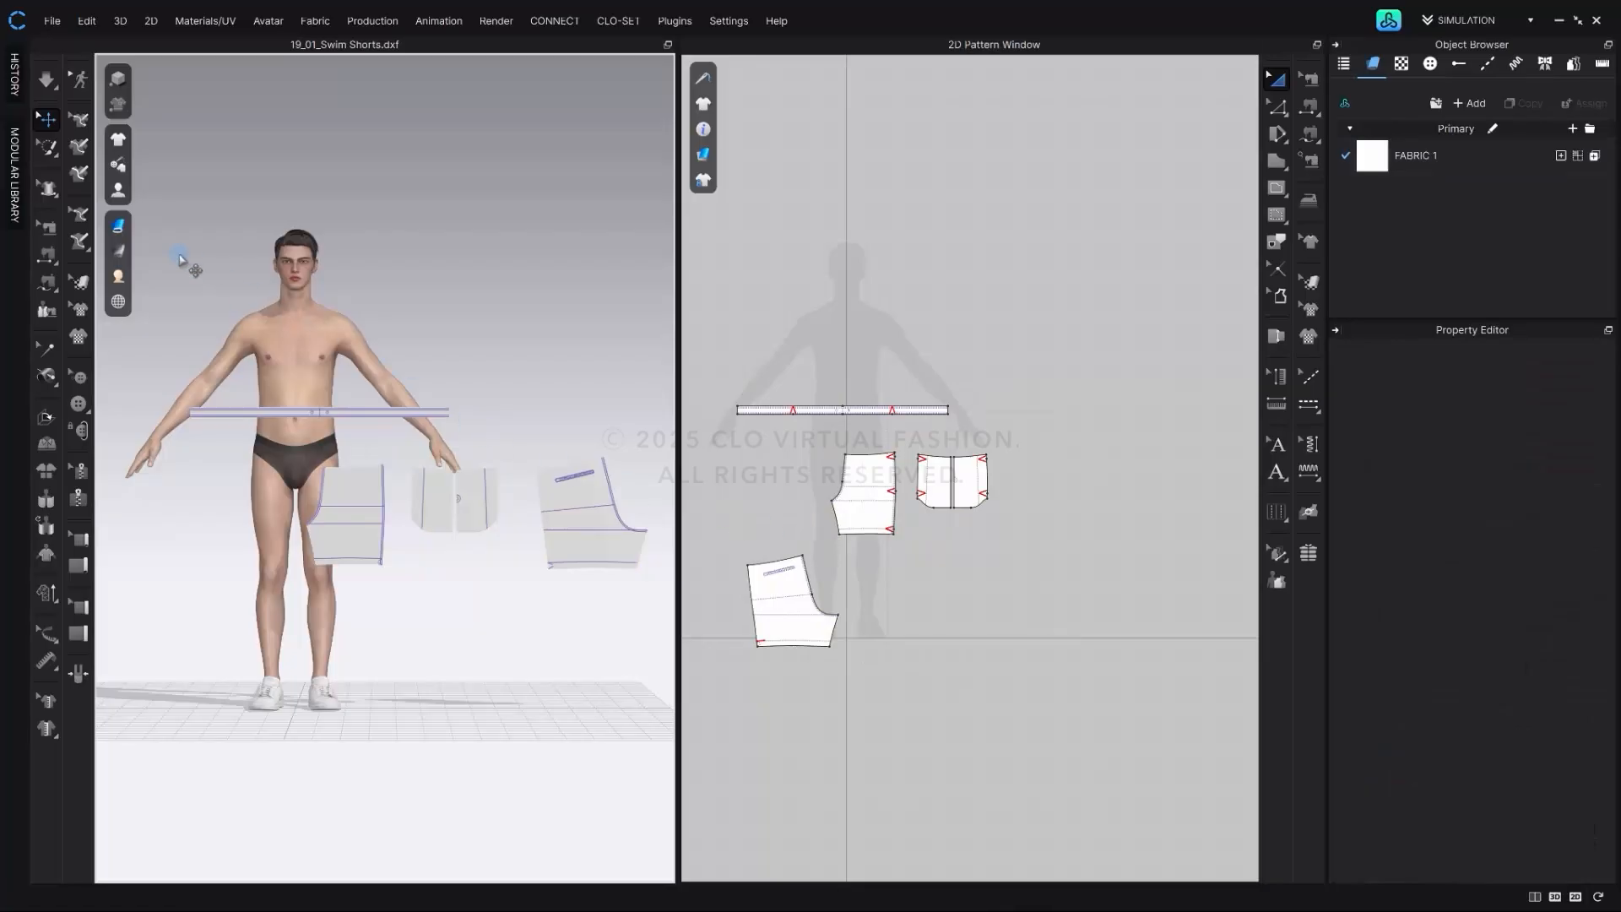
- Set the garment rendering style to Textured Surface and show the avatar's arrangement points
mouse_move(134, 236)
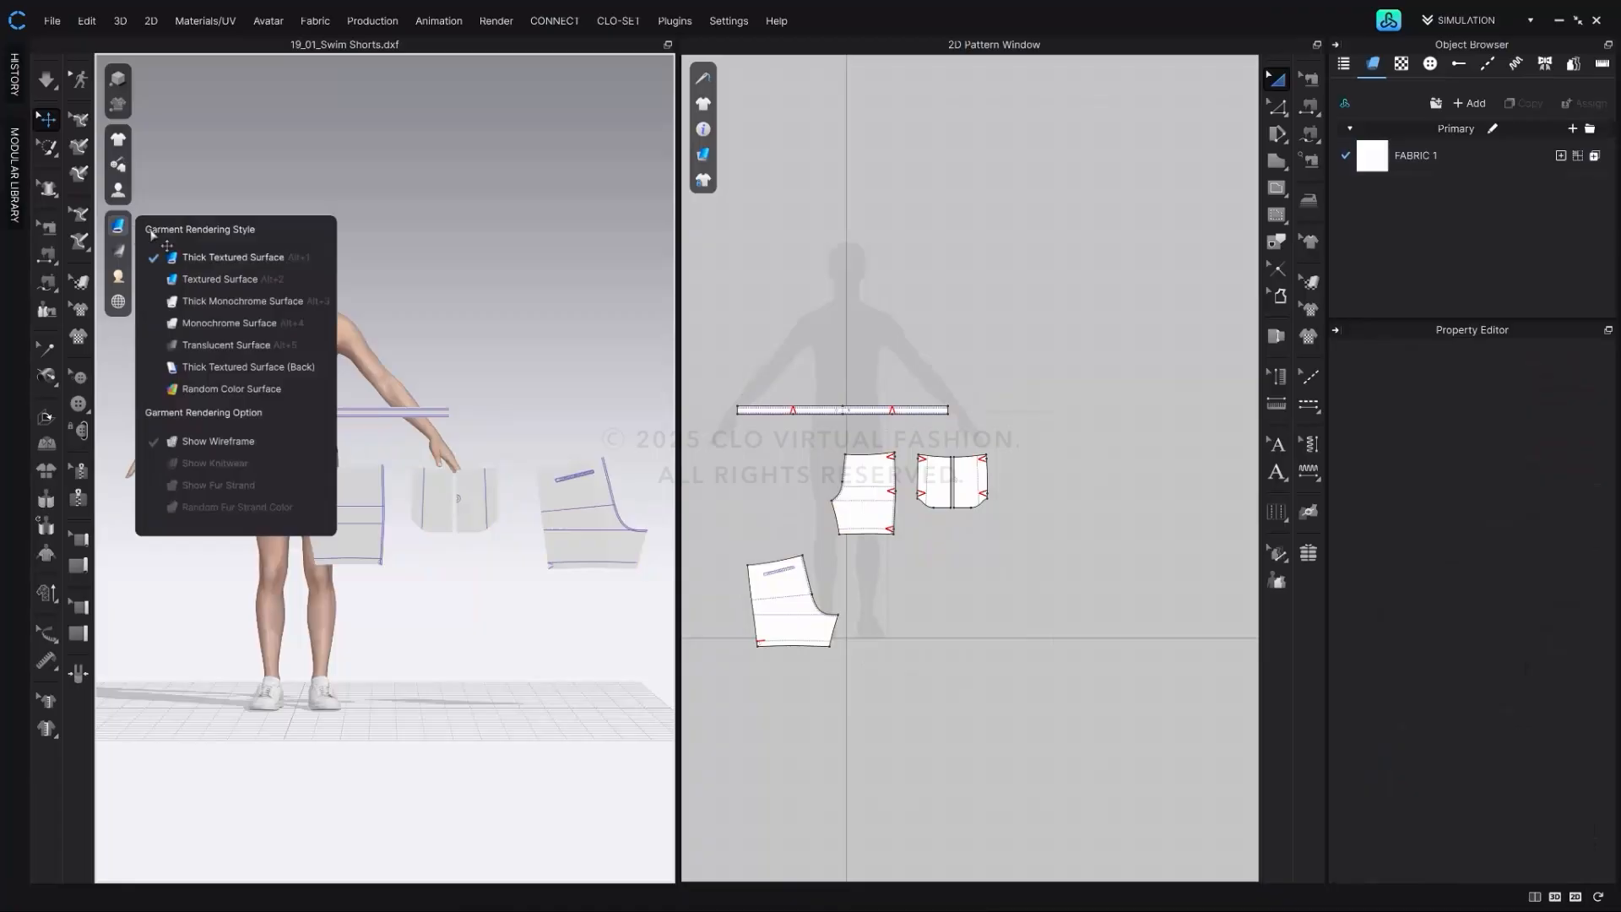
left_click(187, 282)
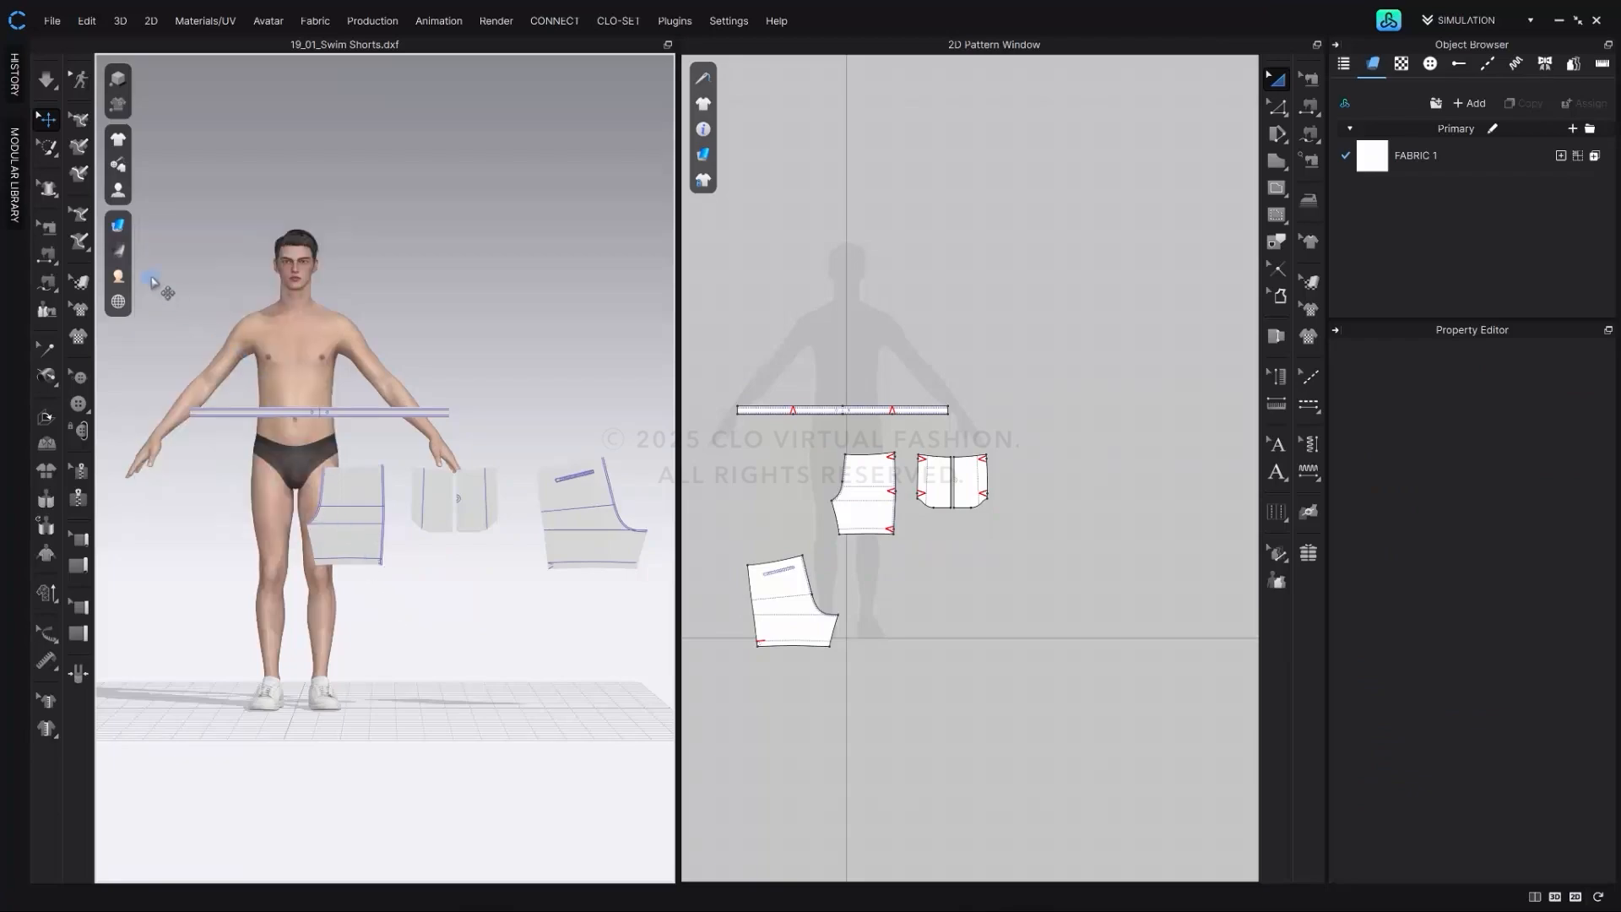
mouse_move(119, 190)
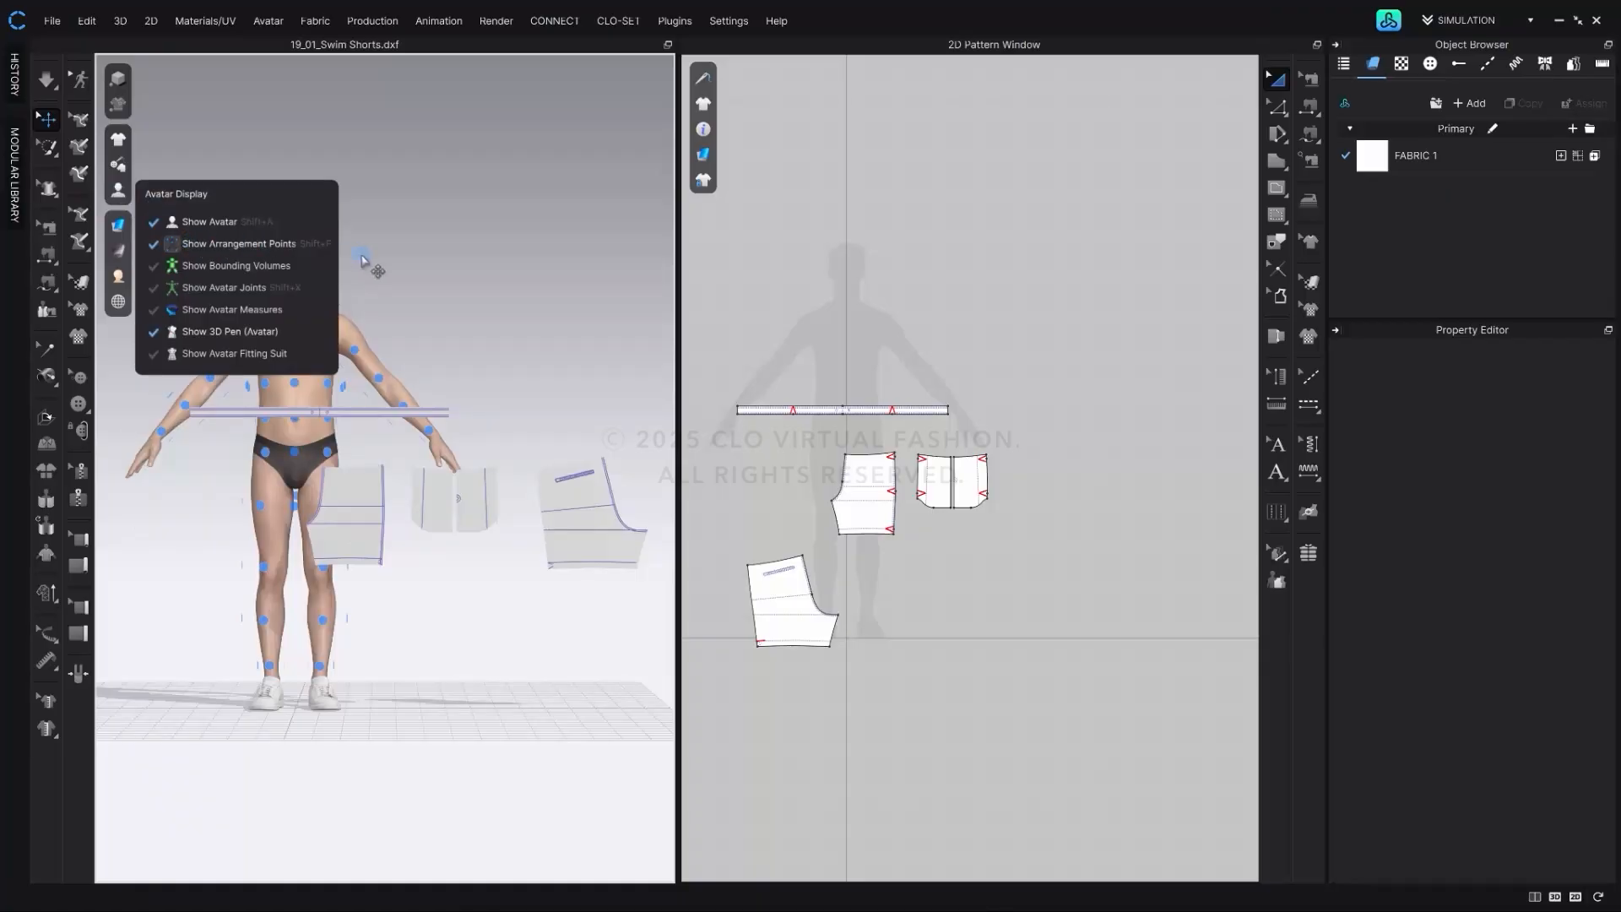
- Wrap the waistband around the avatar using the front-centre waist arrangement point
left_click(374, 411)
scroll(371, 413, "up", 5)
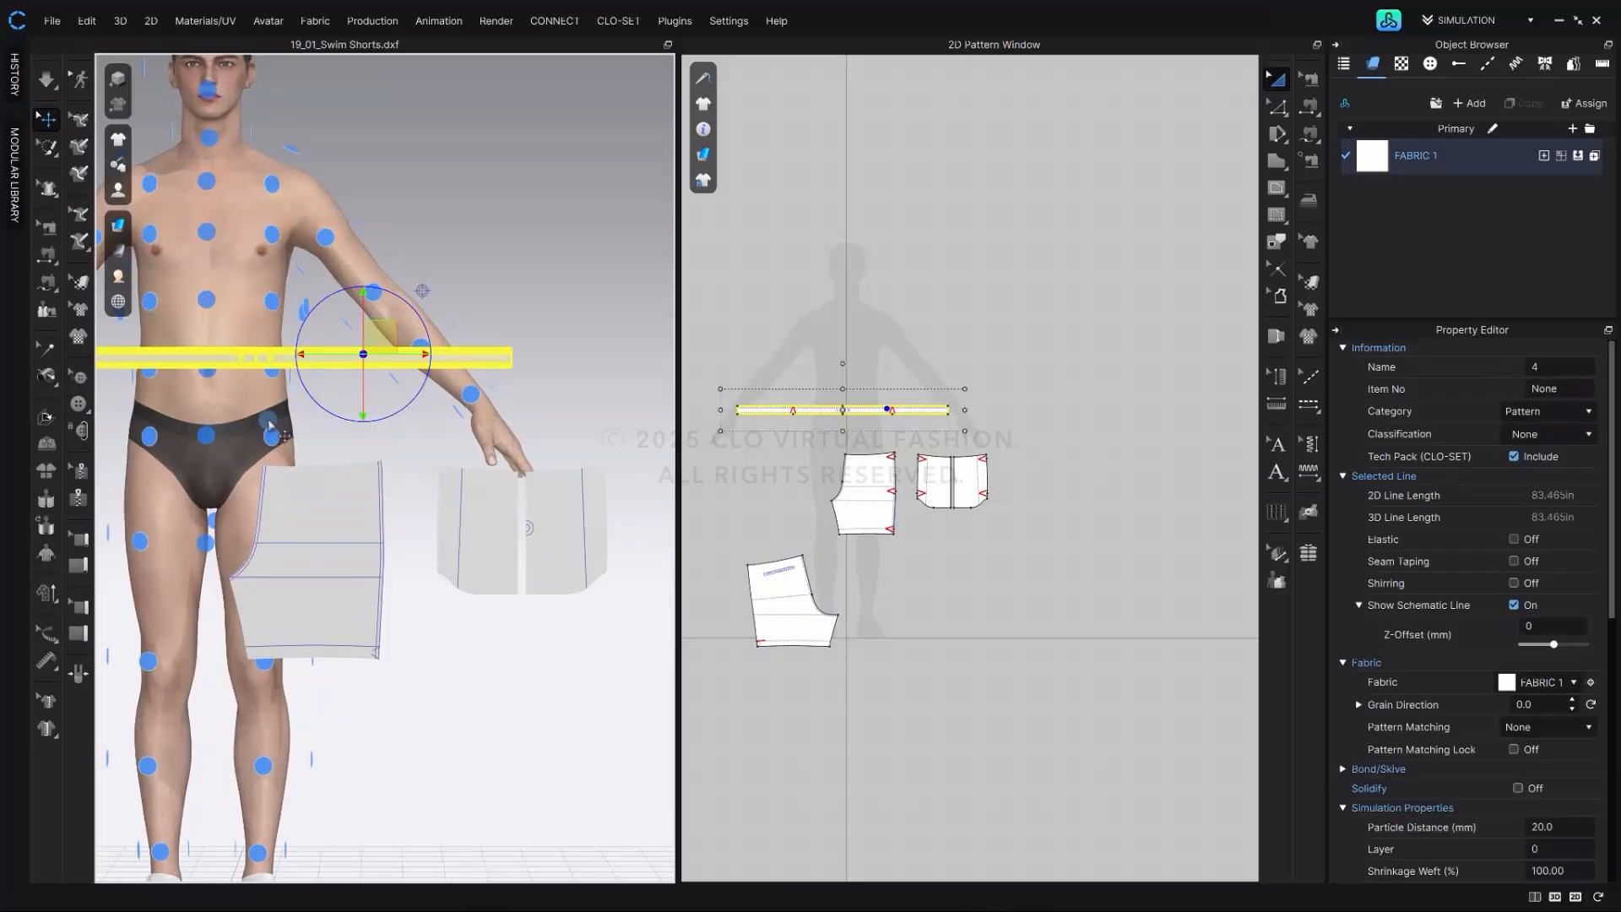
middle_click_drag(268, 429, 477, 436)
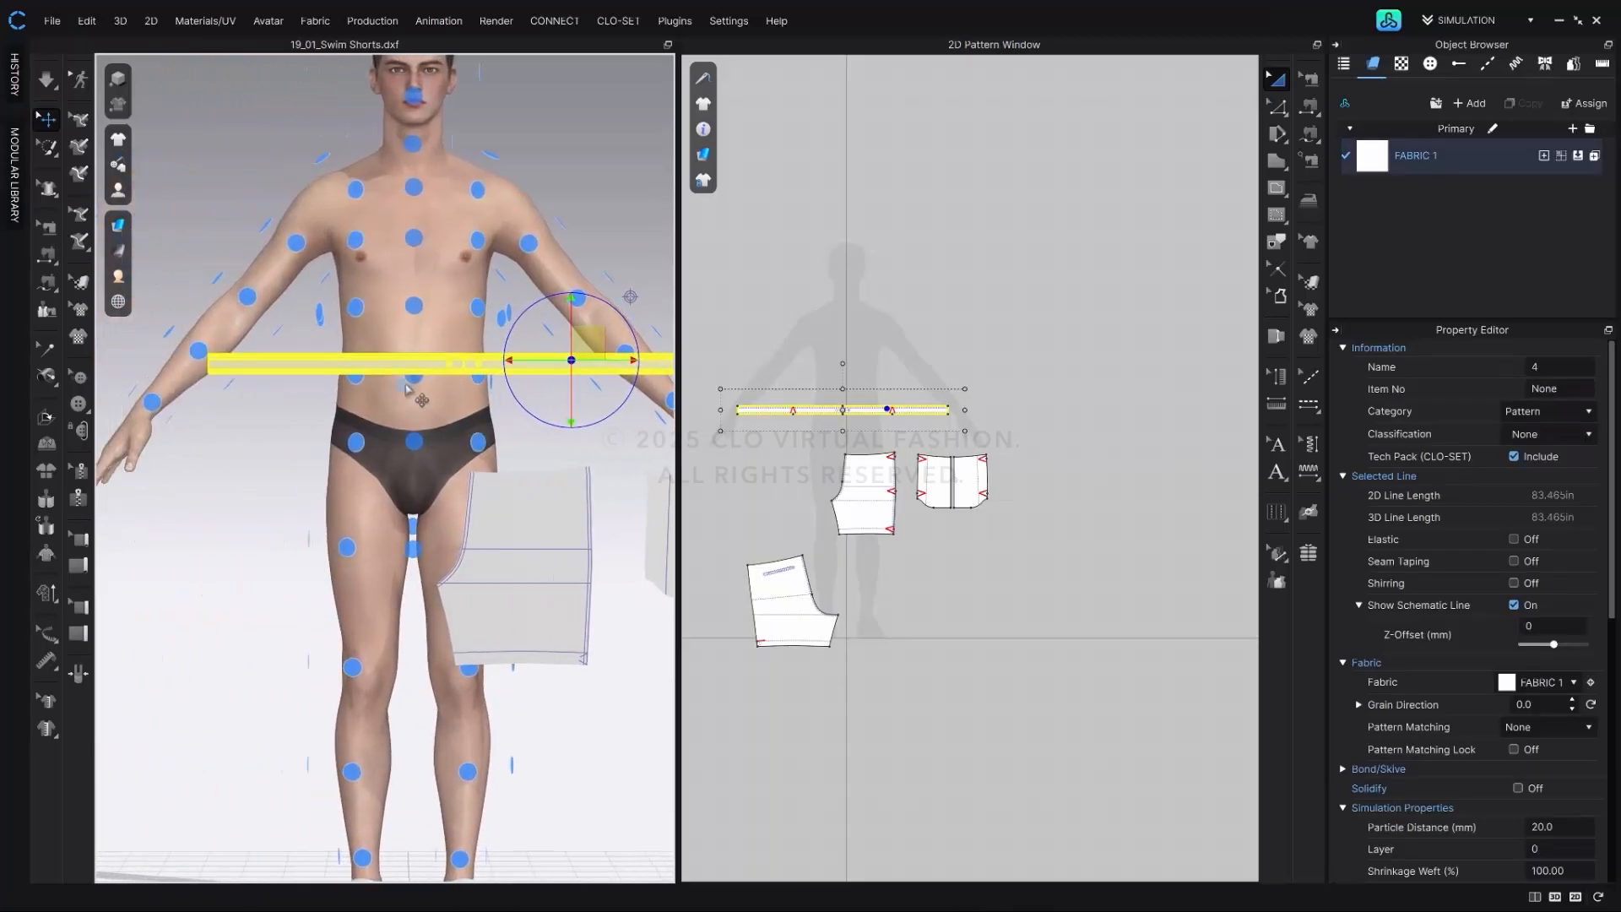
left_click(414, 384)
right_click_drag(414, 384, 457, 498)
left_click(249, 414)
- Position the front shorts pattern in 3D in front of the avatar's left thigh, just below the waistband
left_click(425, 488)
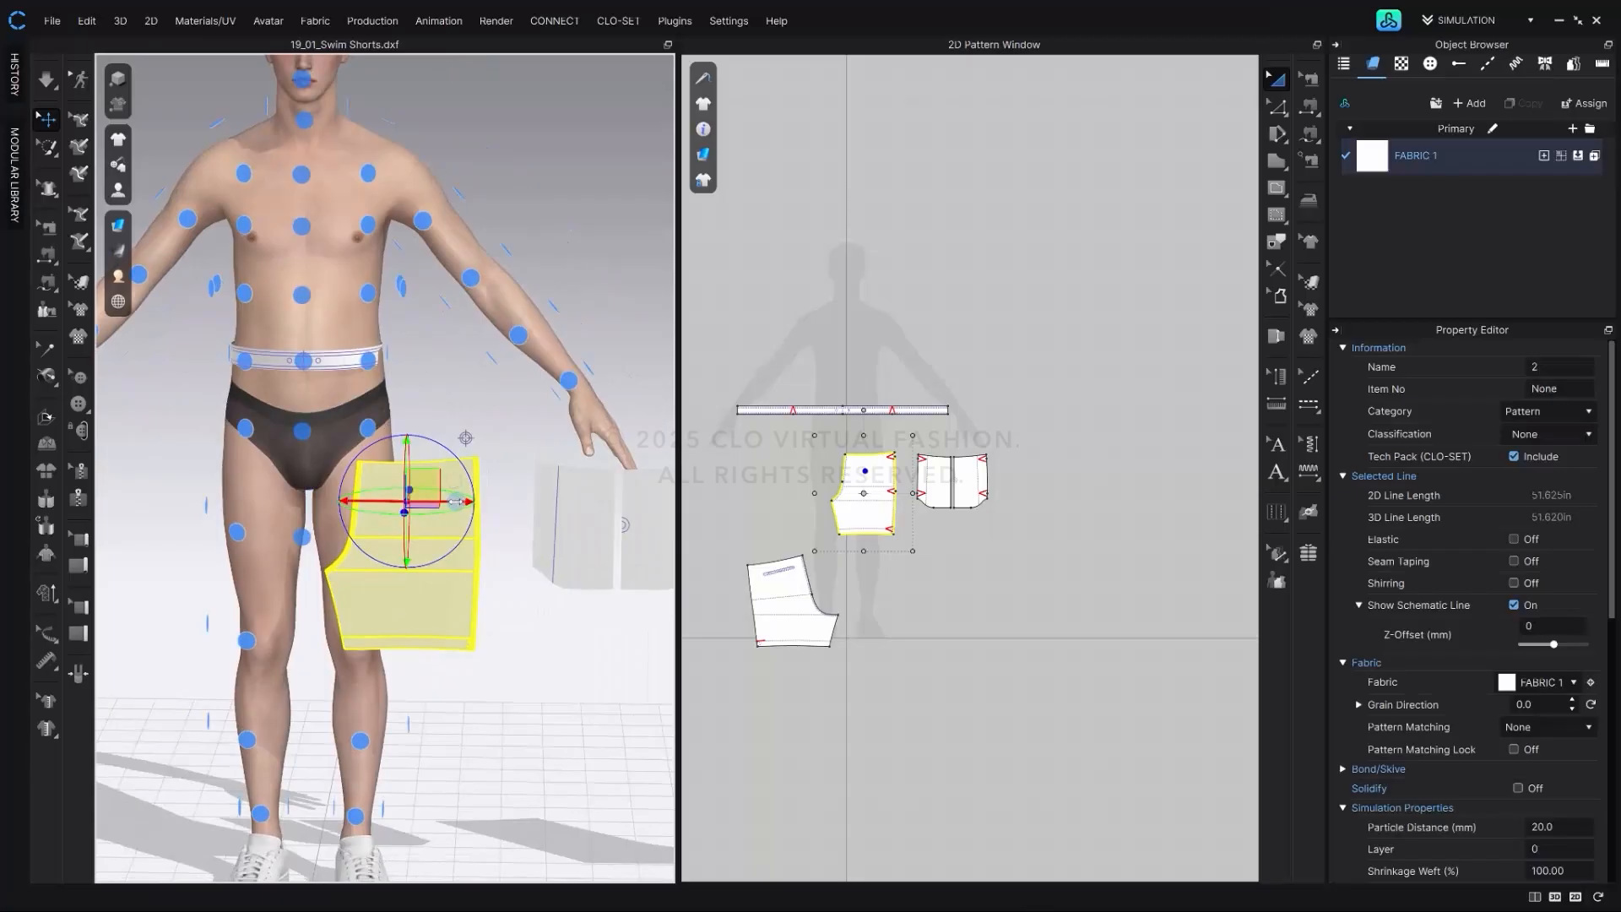
left_click_drag(454, 502, 393, 502)
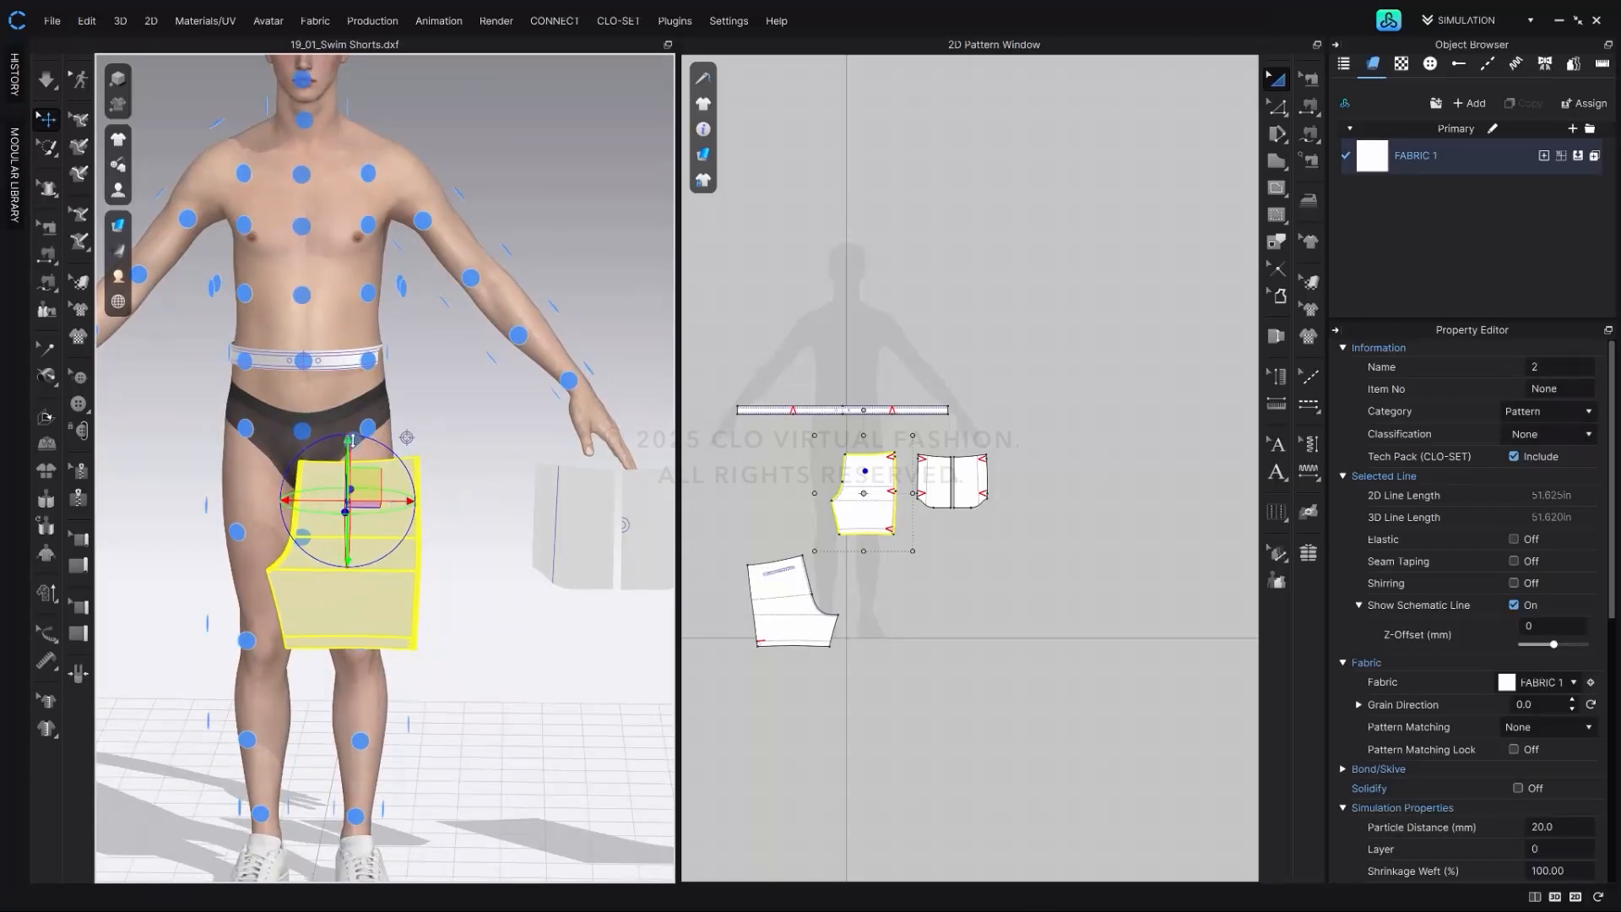
left_click_drag(350, 441, 364, 362)
right_click_drag(364, 361, 456, 418)
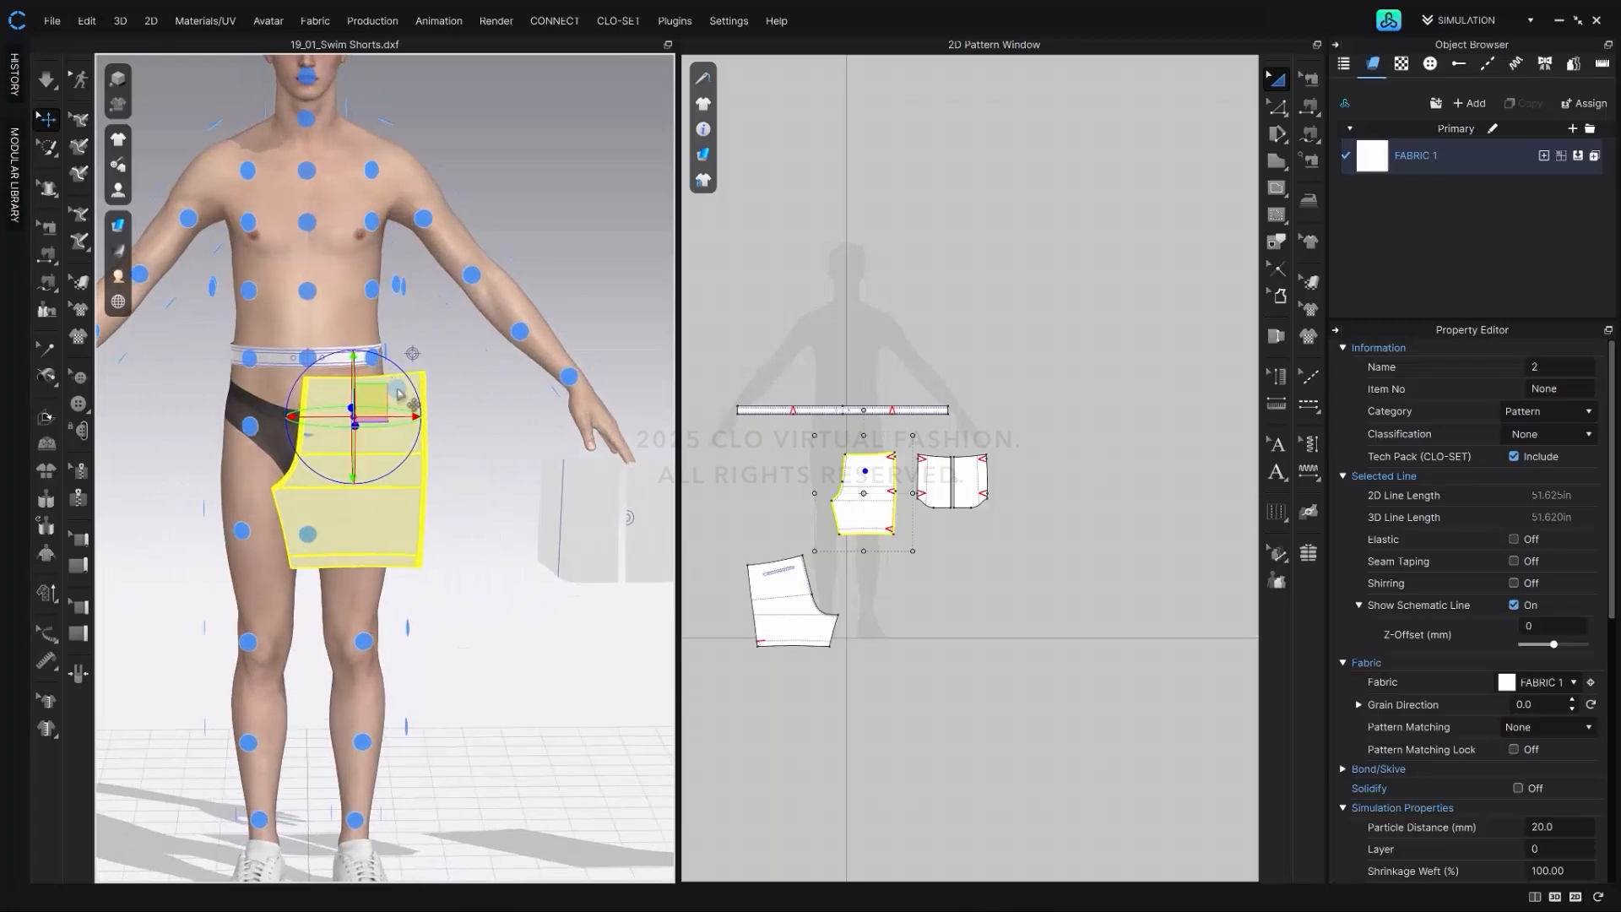
left_click(463, 420)
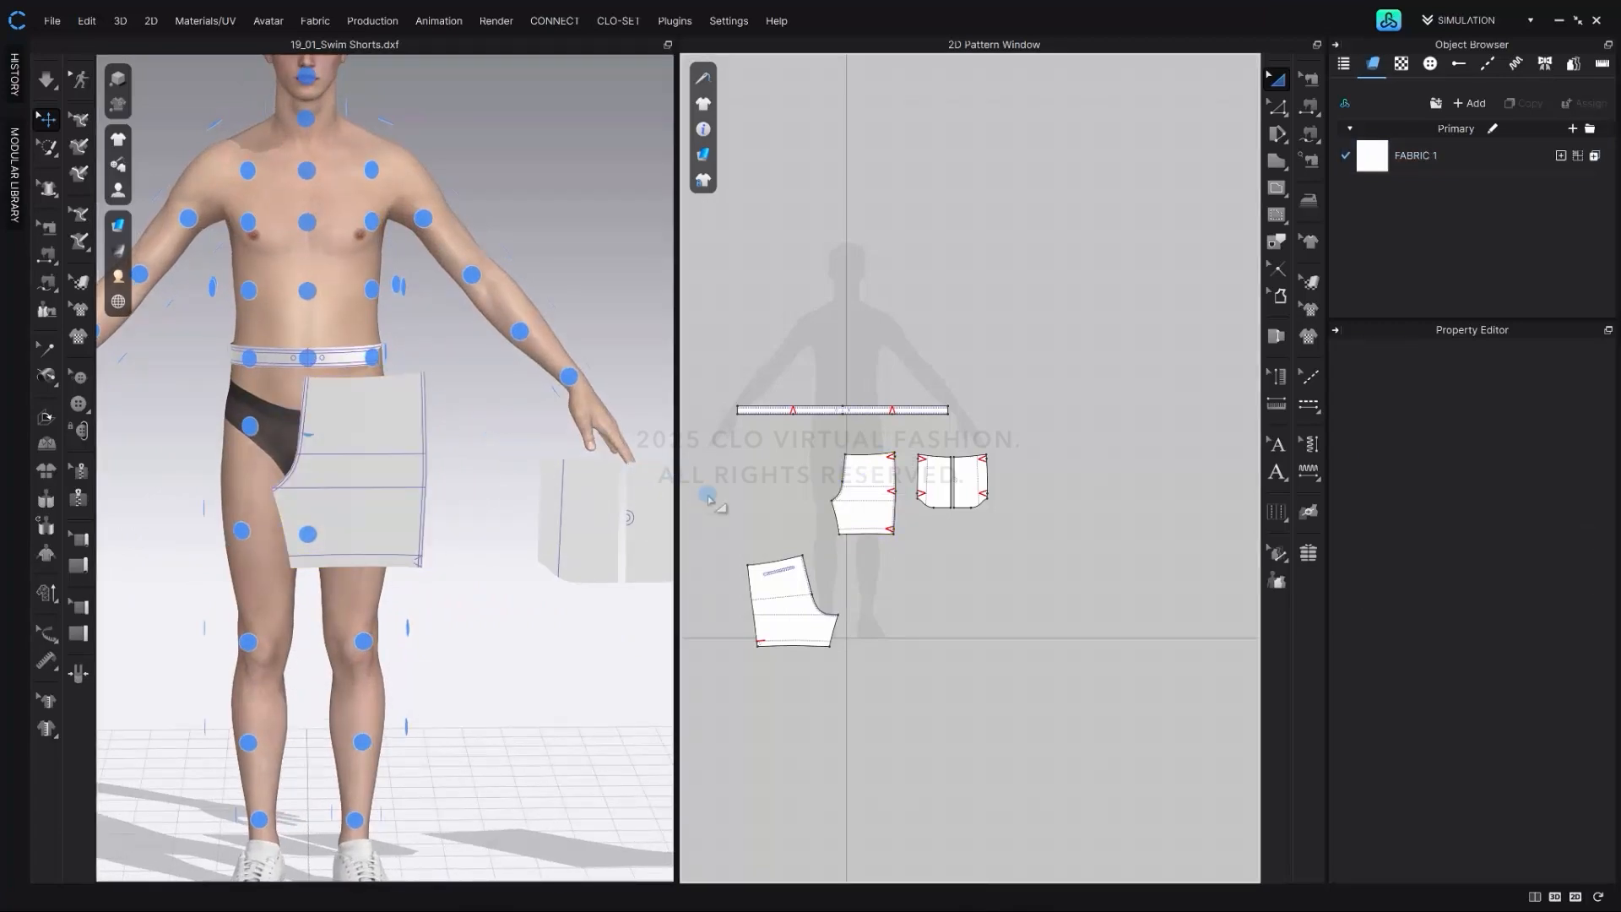
- Flip the pocket piece nearest the front shorts pattern horizontally in the 2D layout
left_click(937, 480)
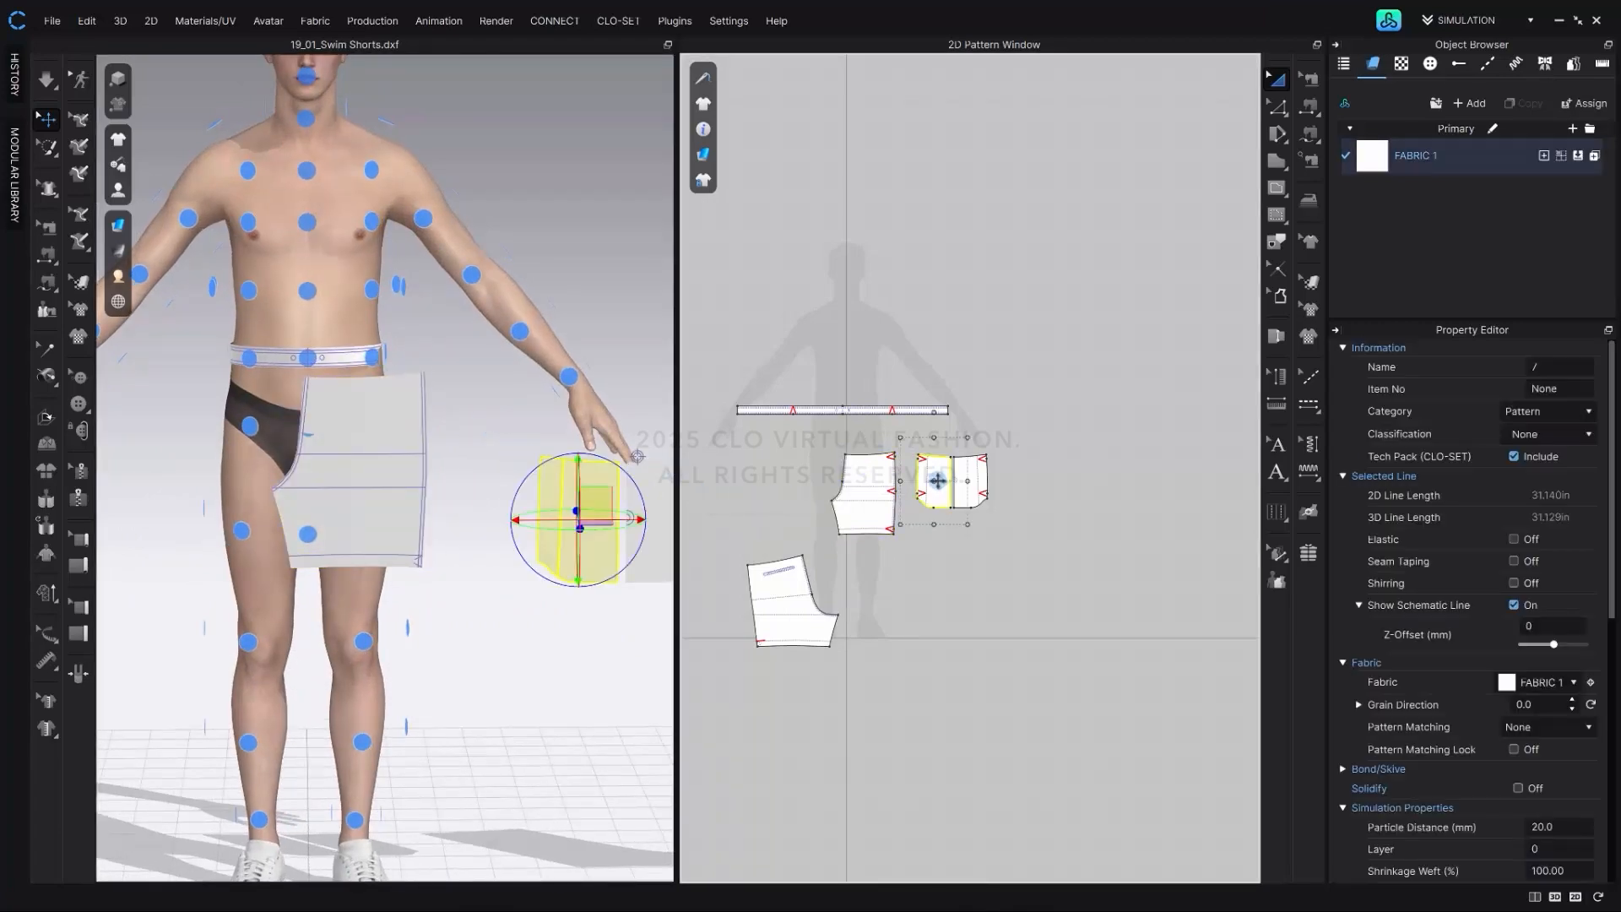
right_click(937, 480)
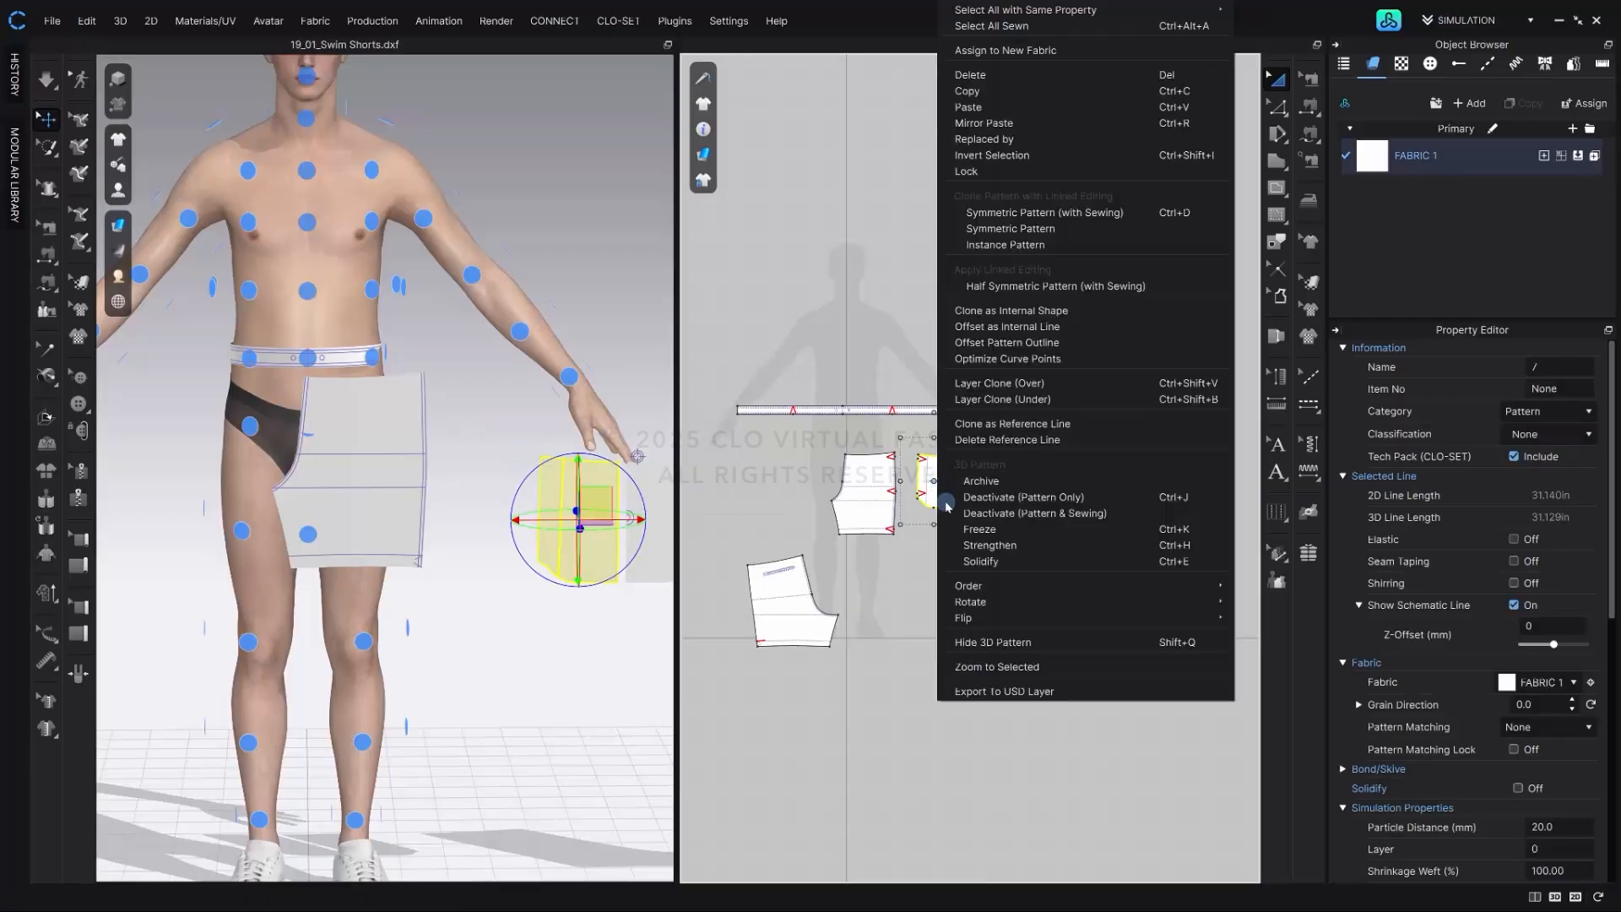
mouse_move(989, 619)
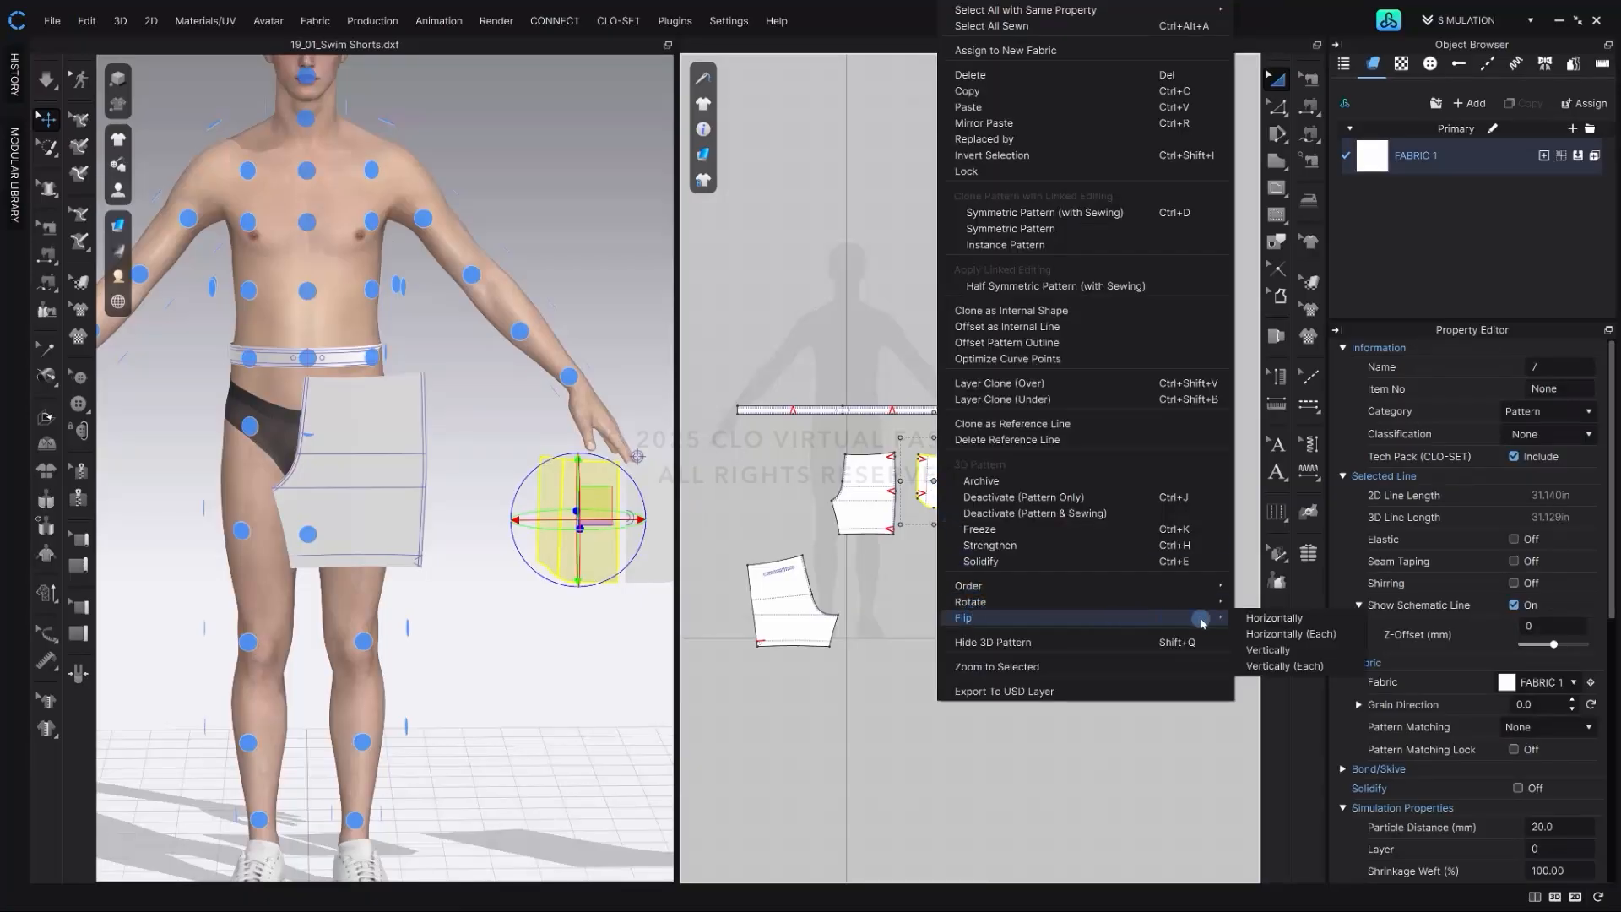
left_click(1277, 620)
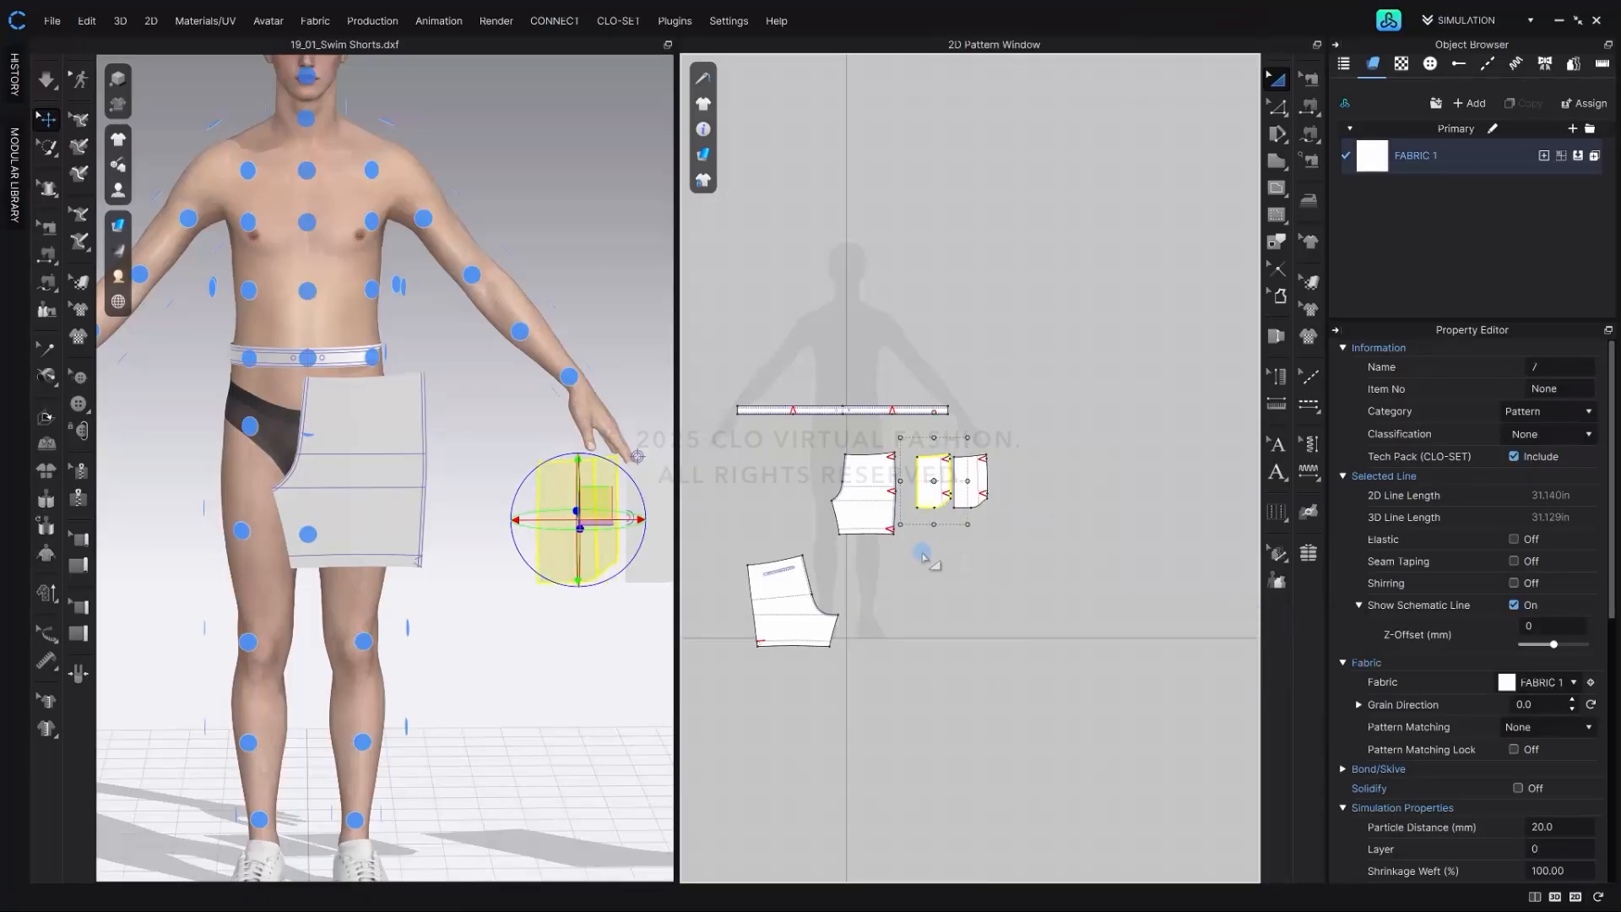
left_click(922, 553)
- Push the flipped pocket piece slightly backward in 3D, toward the avatar's back, past the other pocket piece
middle_click_drag(610, 504, 533, 497)
left_click(571, 501)
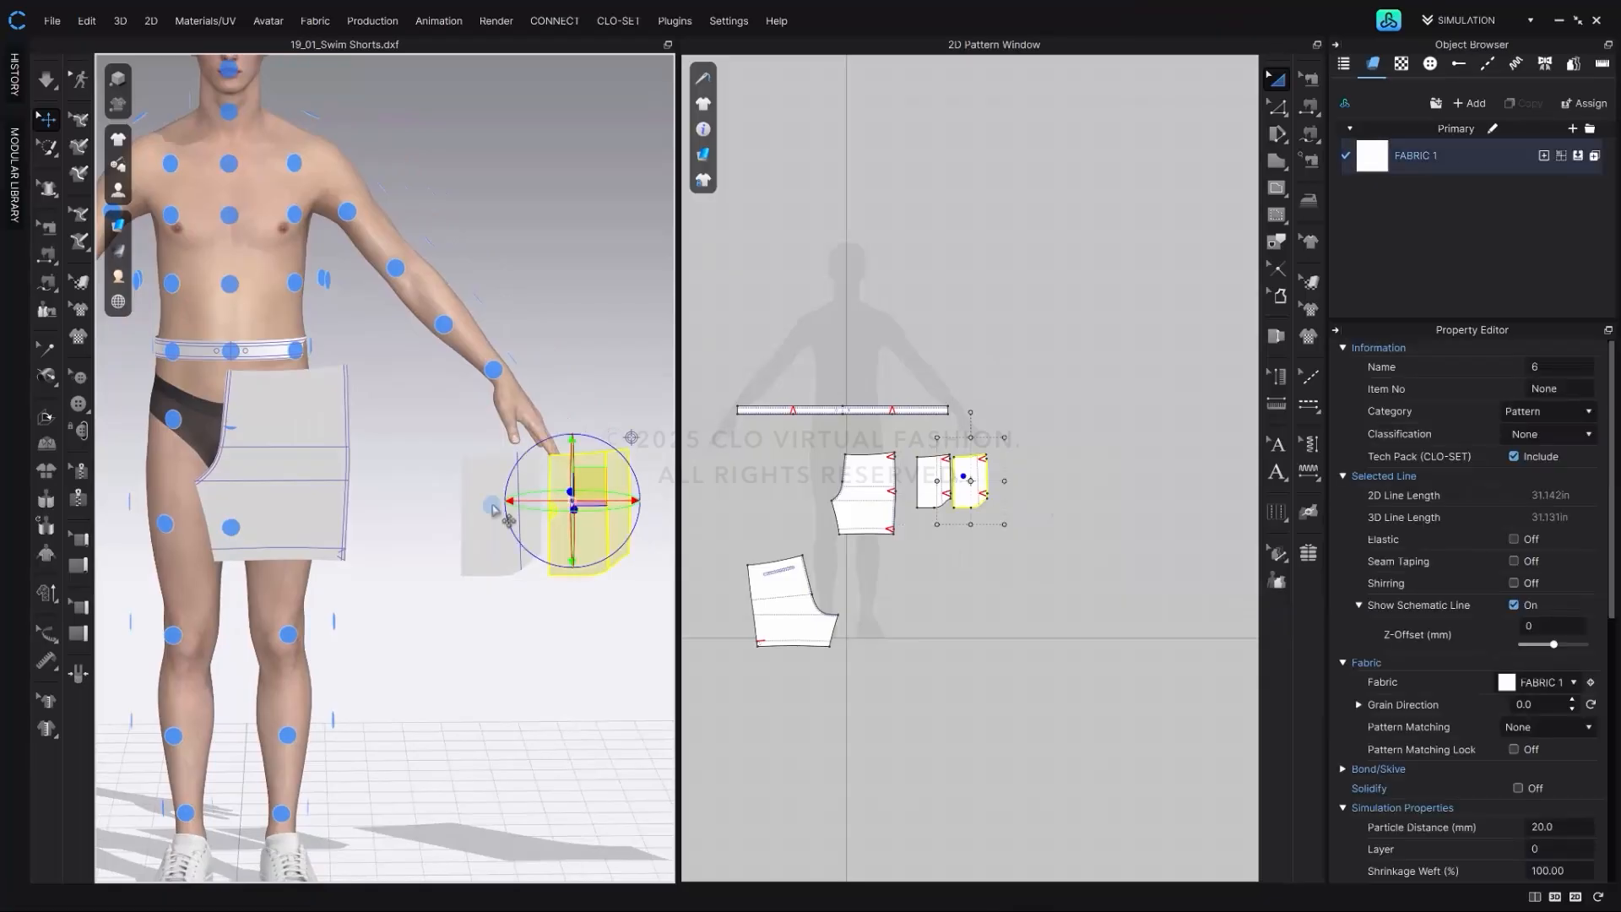
left_click(493, 509)
left_click(494, 509)
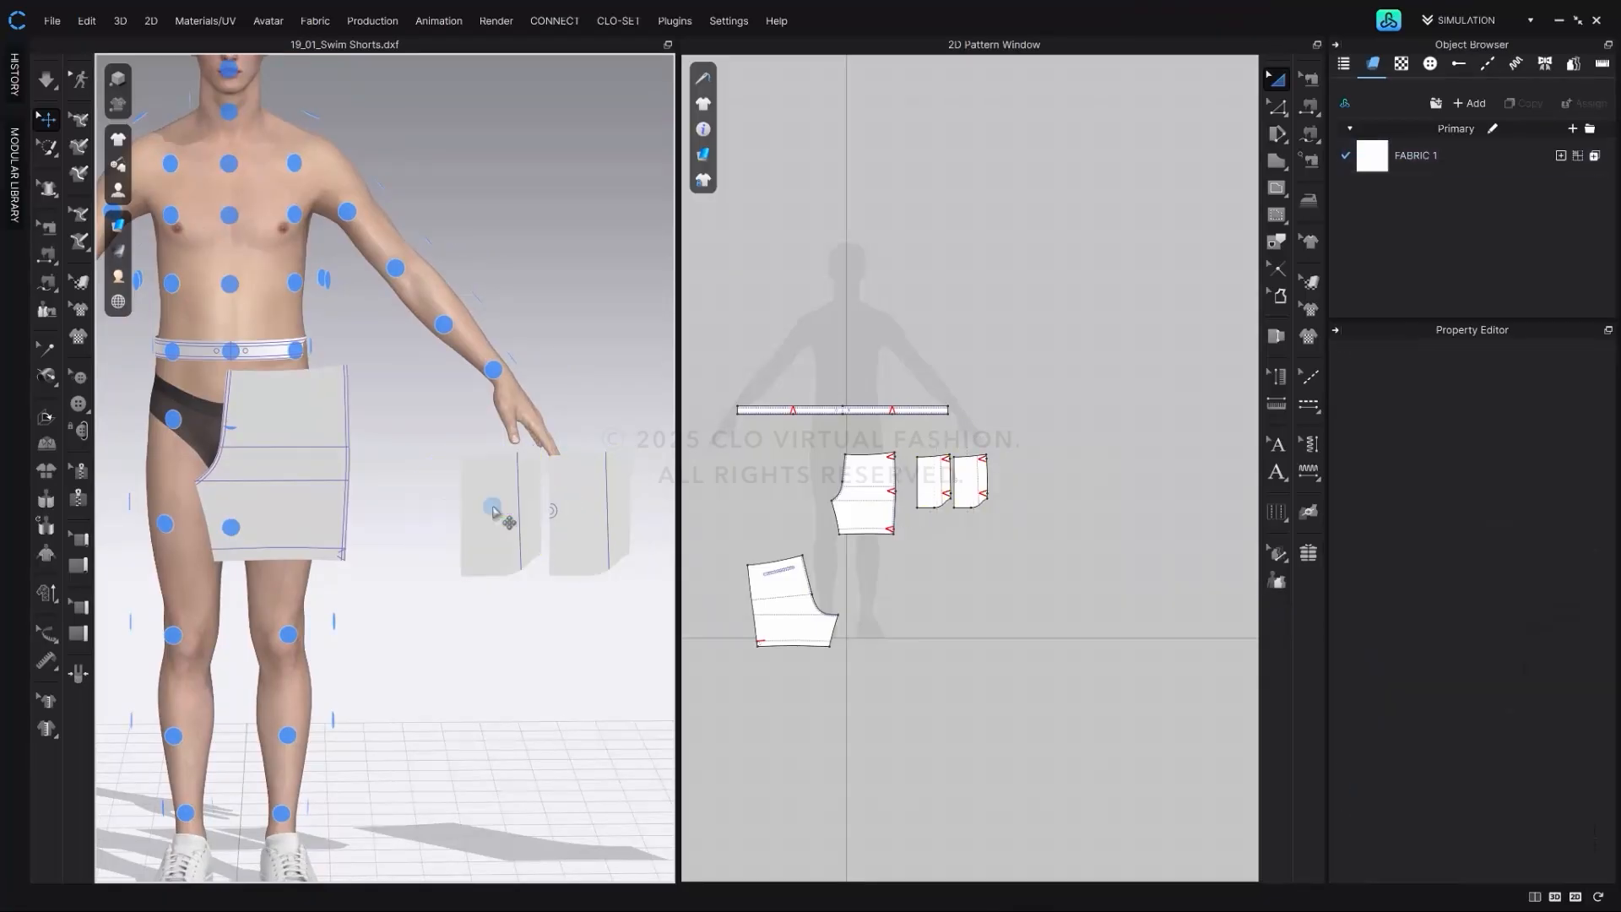
left_click(493, 508)
right_click_drag(492, 509, 393, 513)
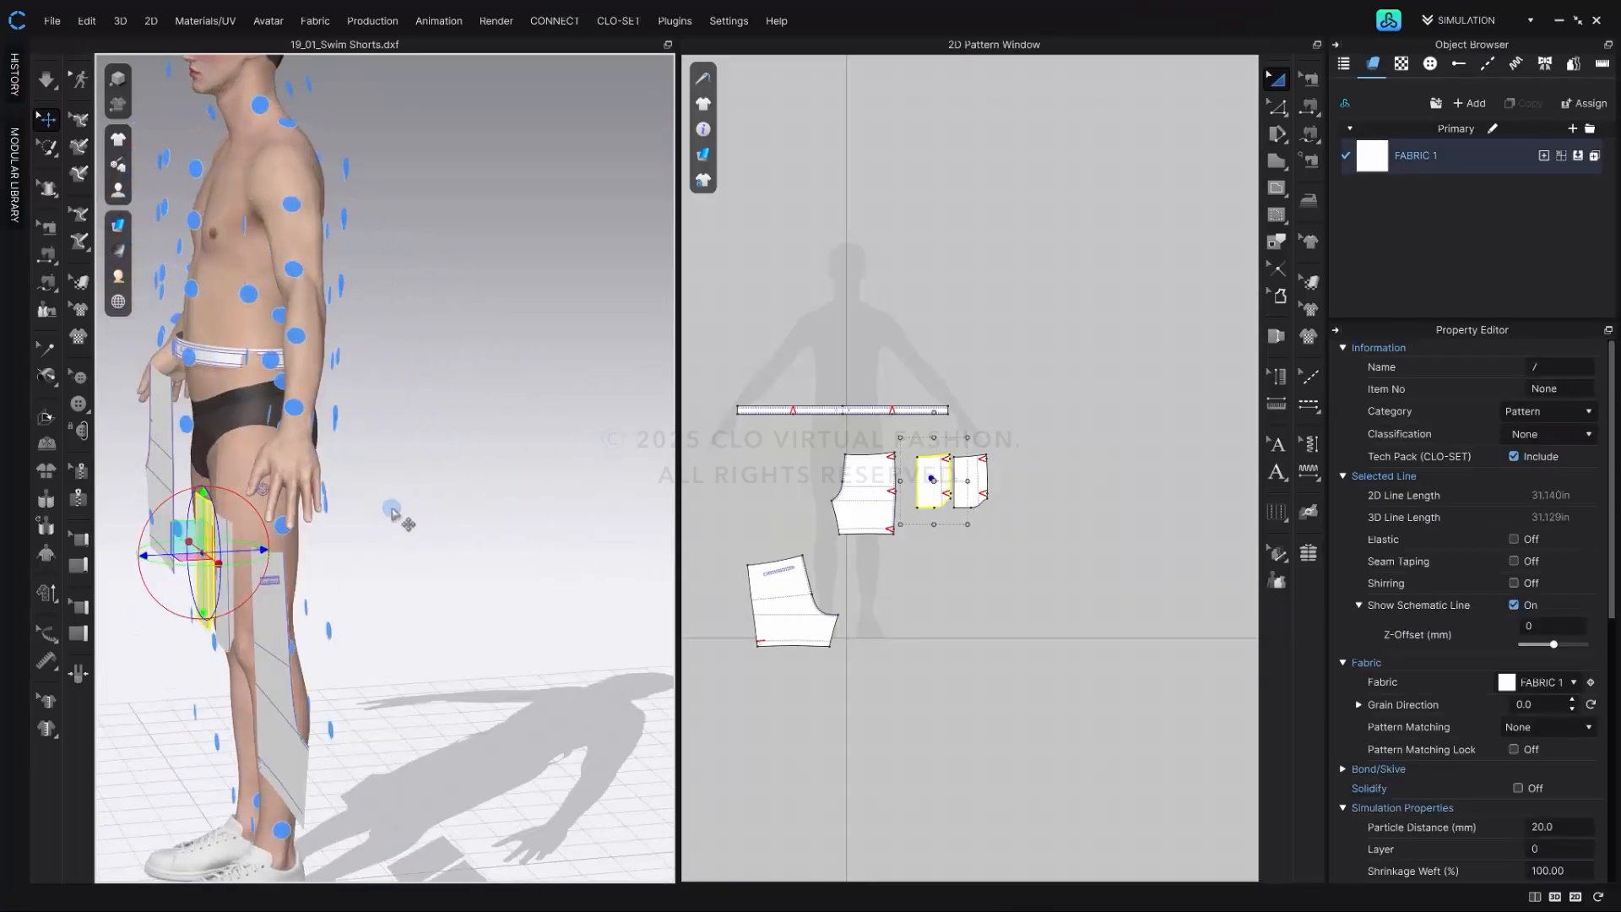
left_click_drag(155, 554, 176, 553)
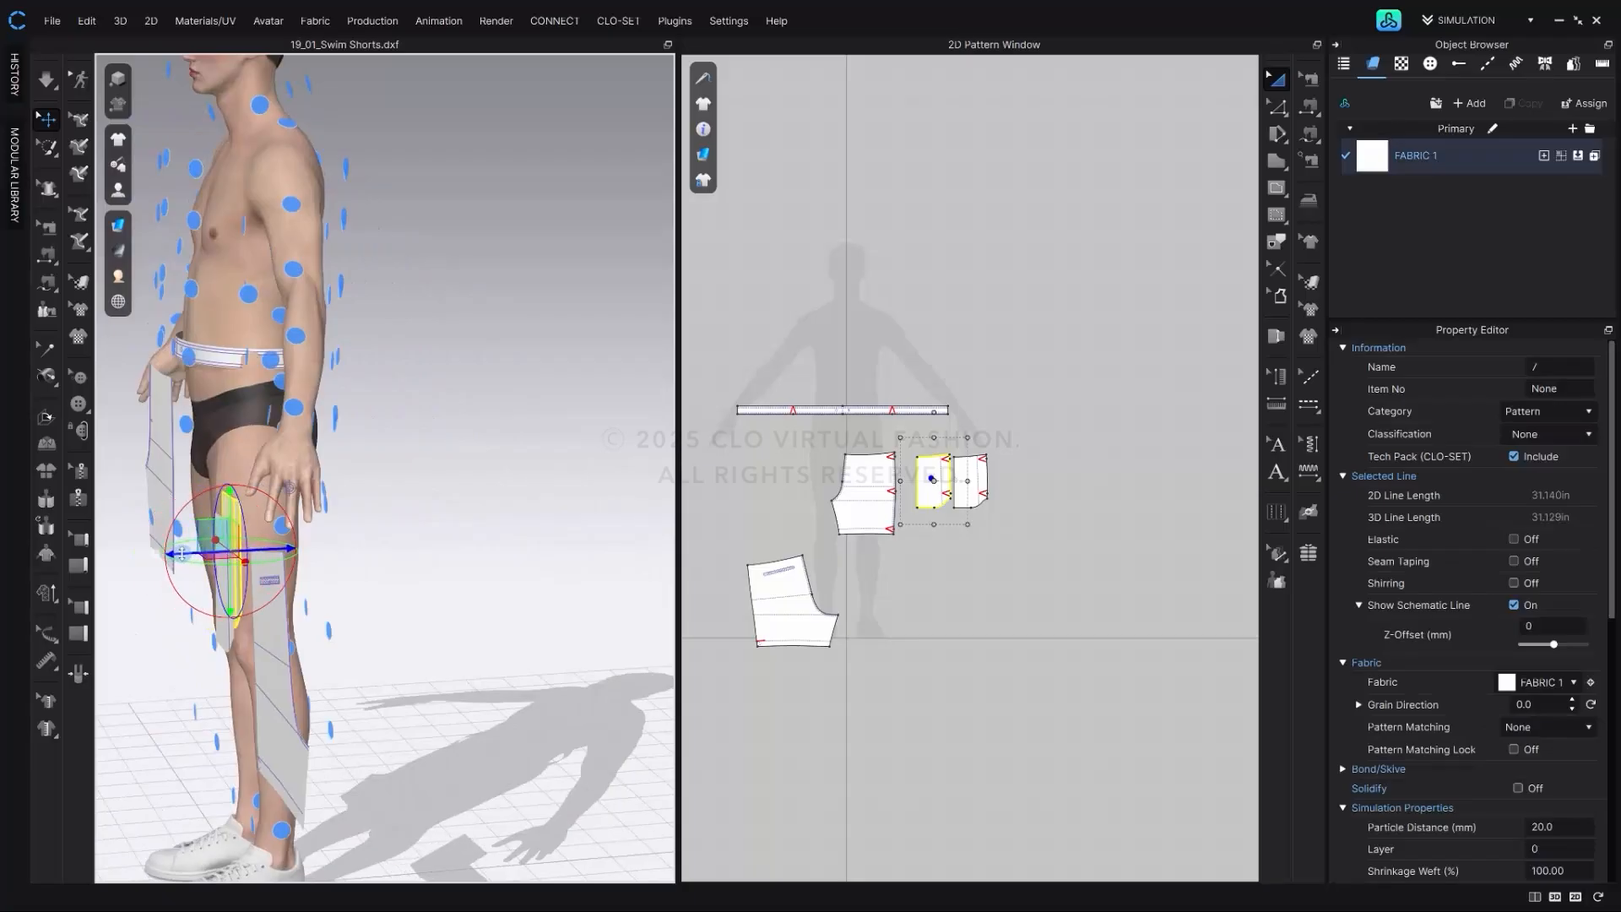
- Slide the flipped pocket piece sideways behind the other pocket piece and lower it slightly
right_click_drag(199, 553, 329, 591)
left_click_drag(505, 590, 589, 603)
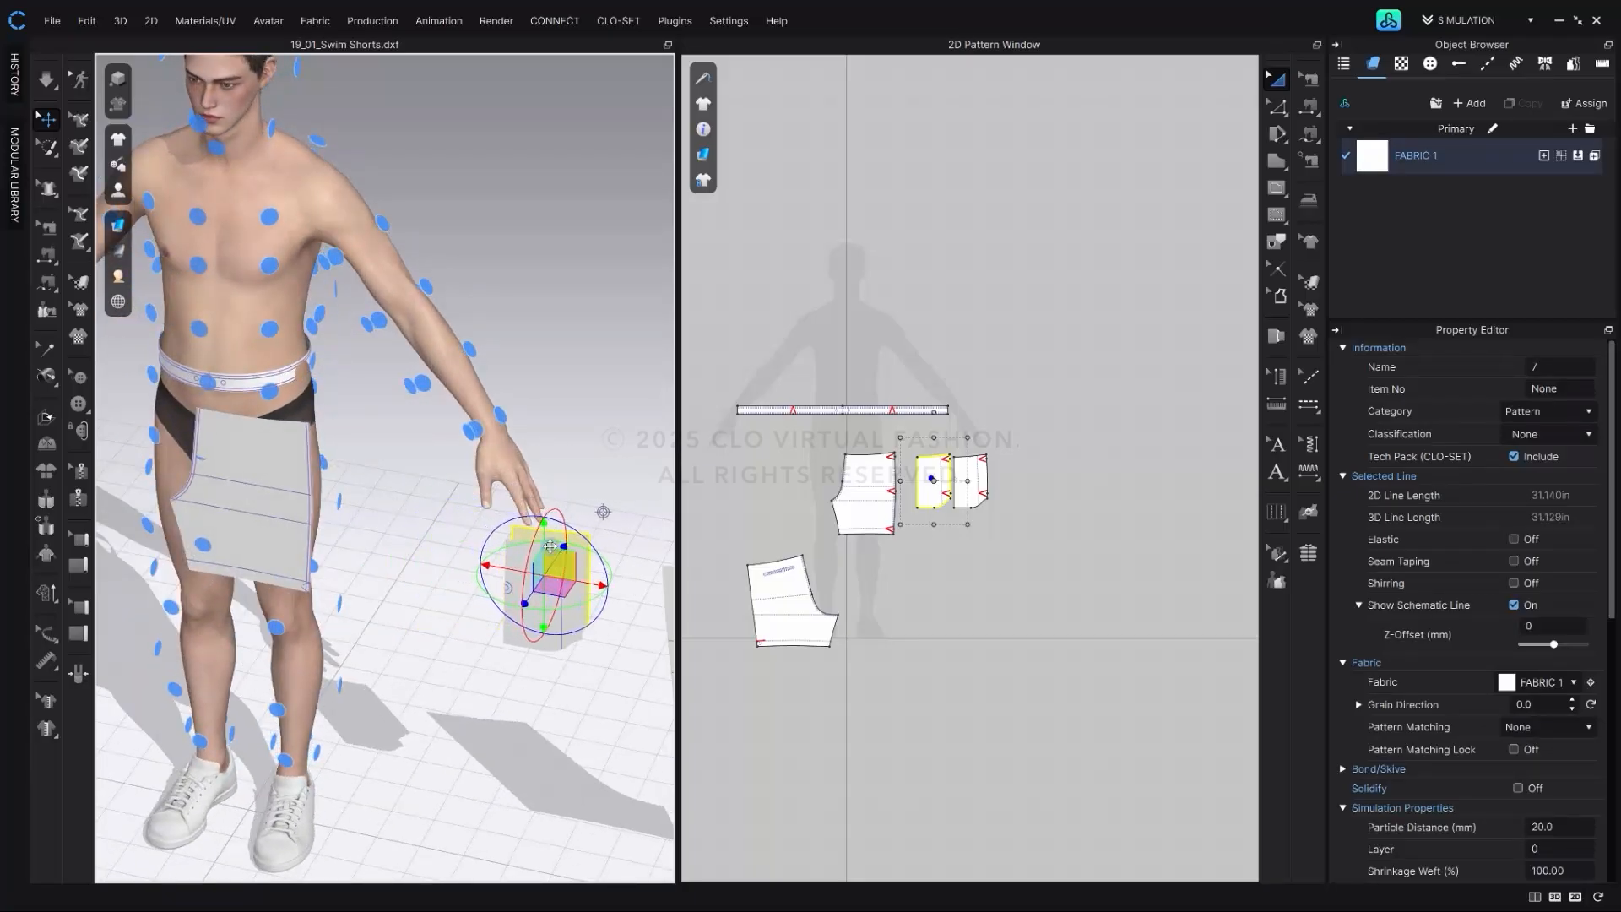
left_click_drag(544, 523, 542, 533)
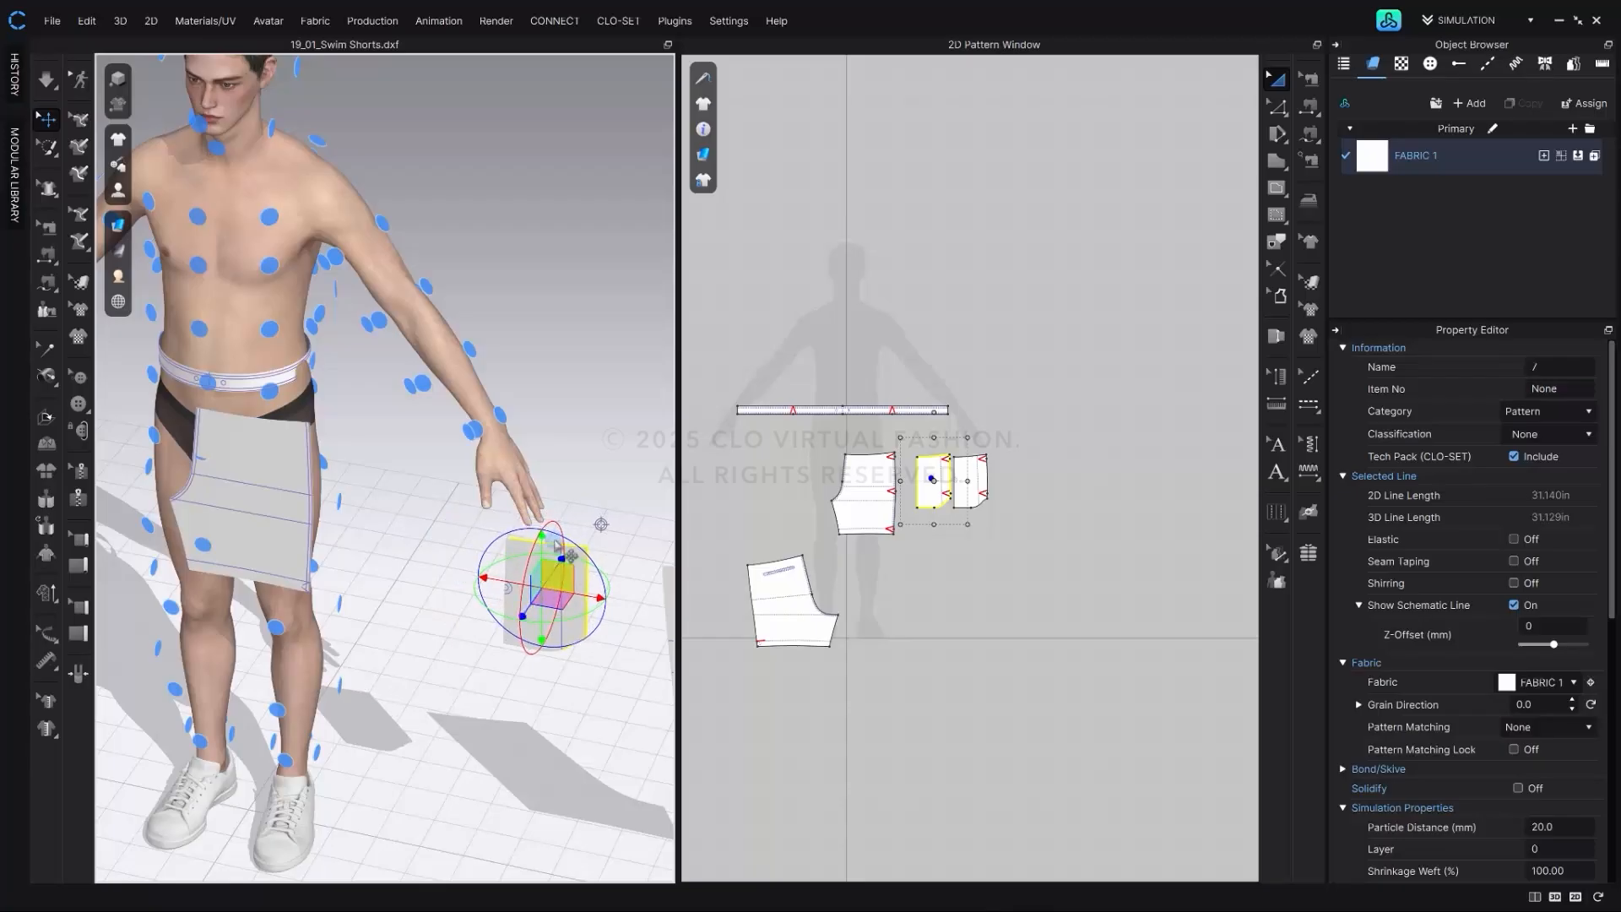
left_click(576, 517)
- Lower the front-facing pocket piece slightly in 3D to align it with the flipped piece behind it
left_click(543, 577)
right_click_drag(542, 577, 543, 616)
left_click(545, 618)
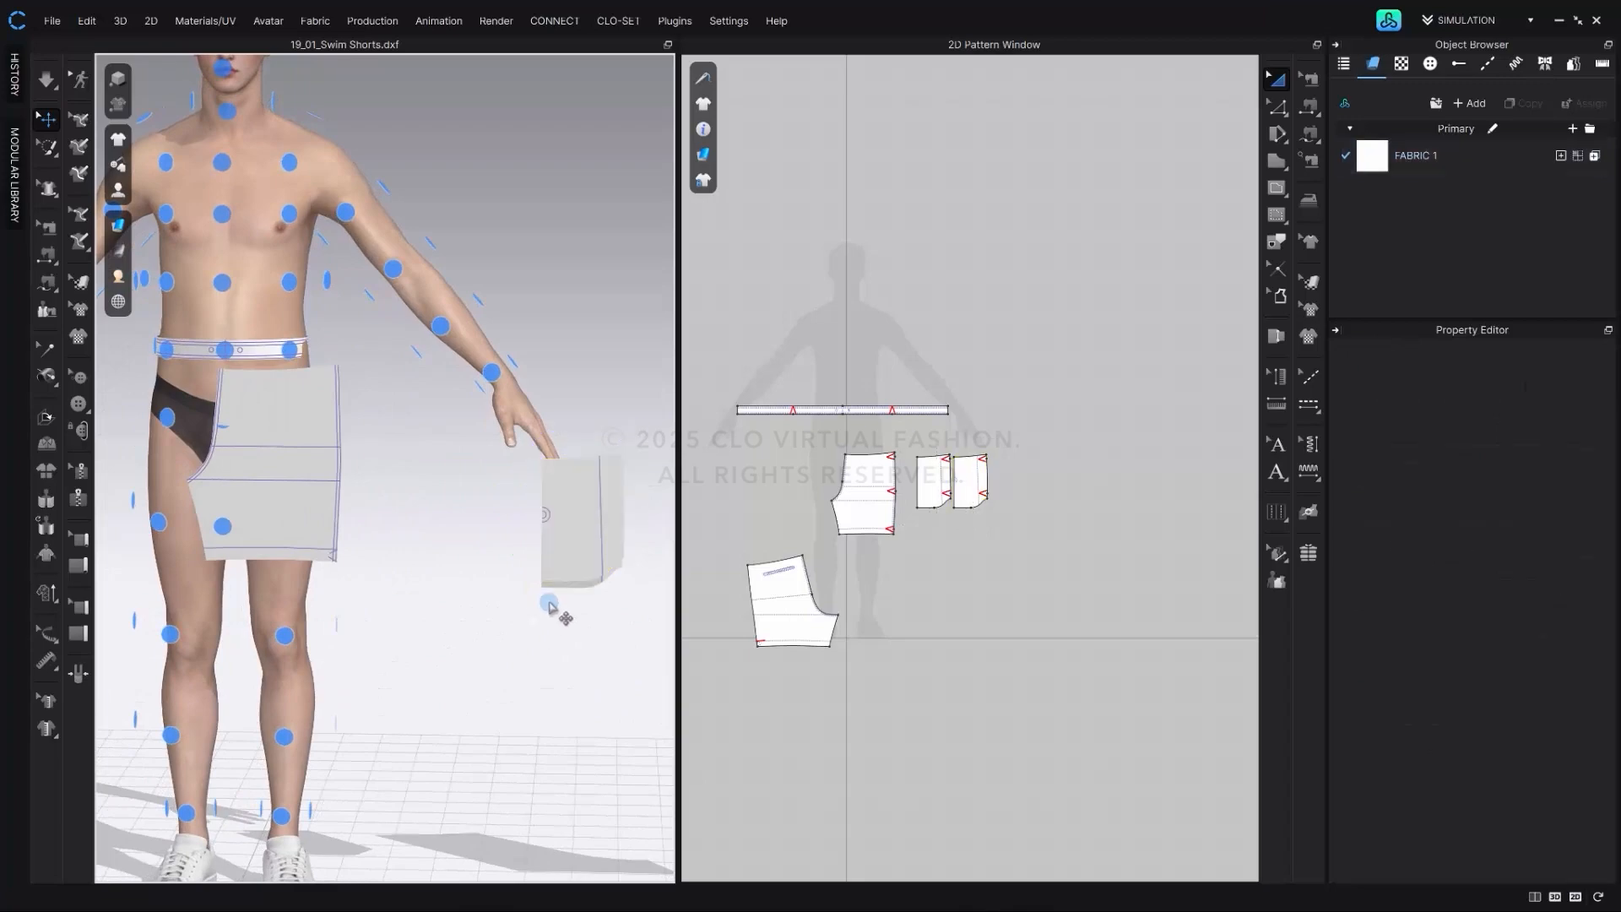
left_click(566, 542)
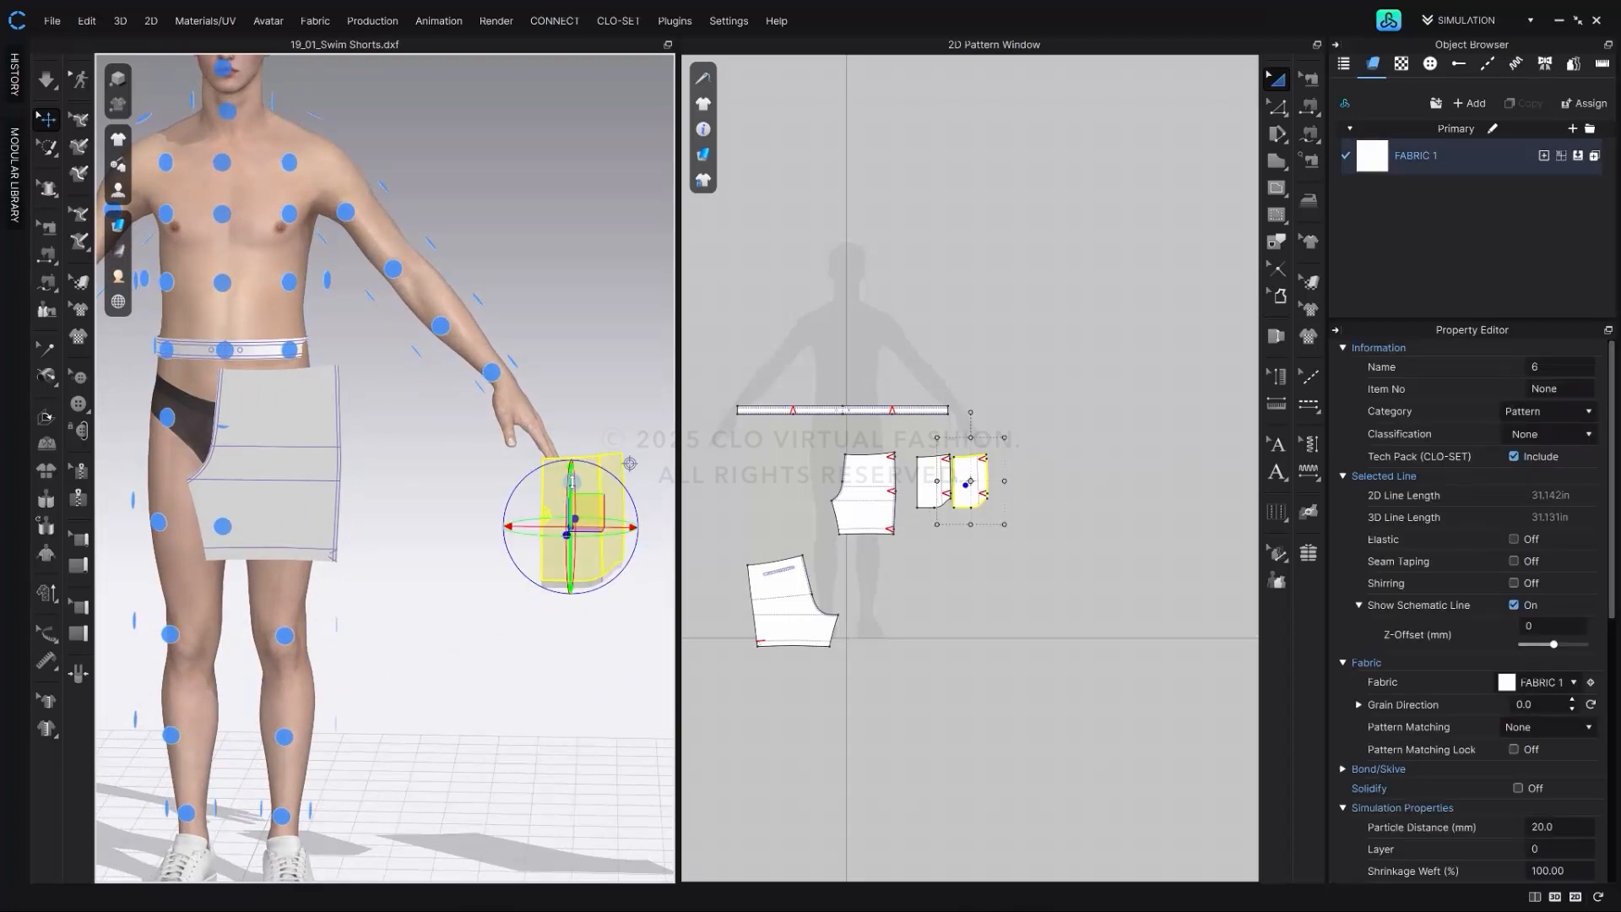
left_click_drag(572, 477, 570, 484)
left_click(536, 635)
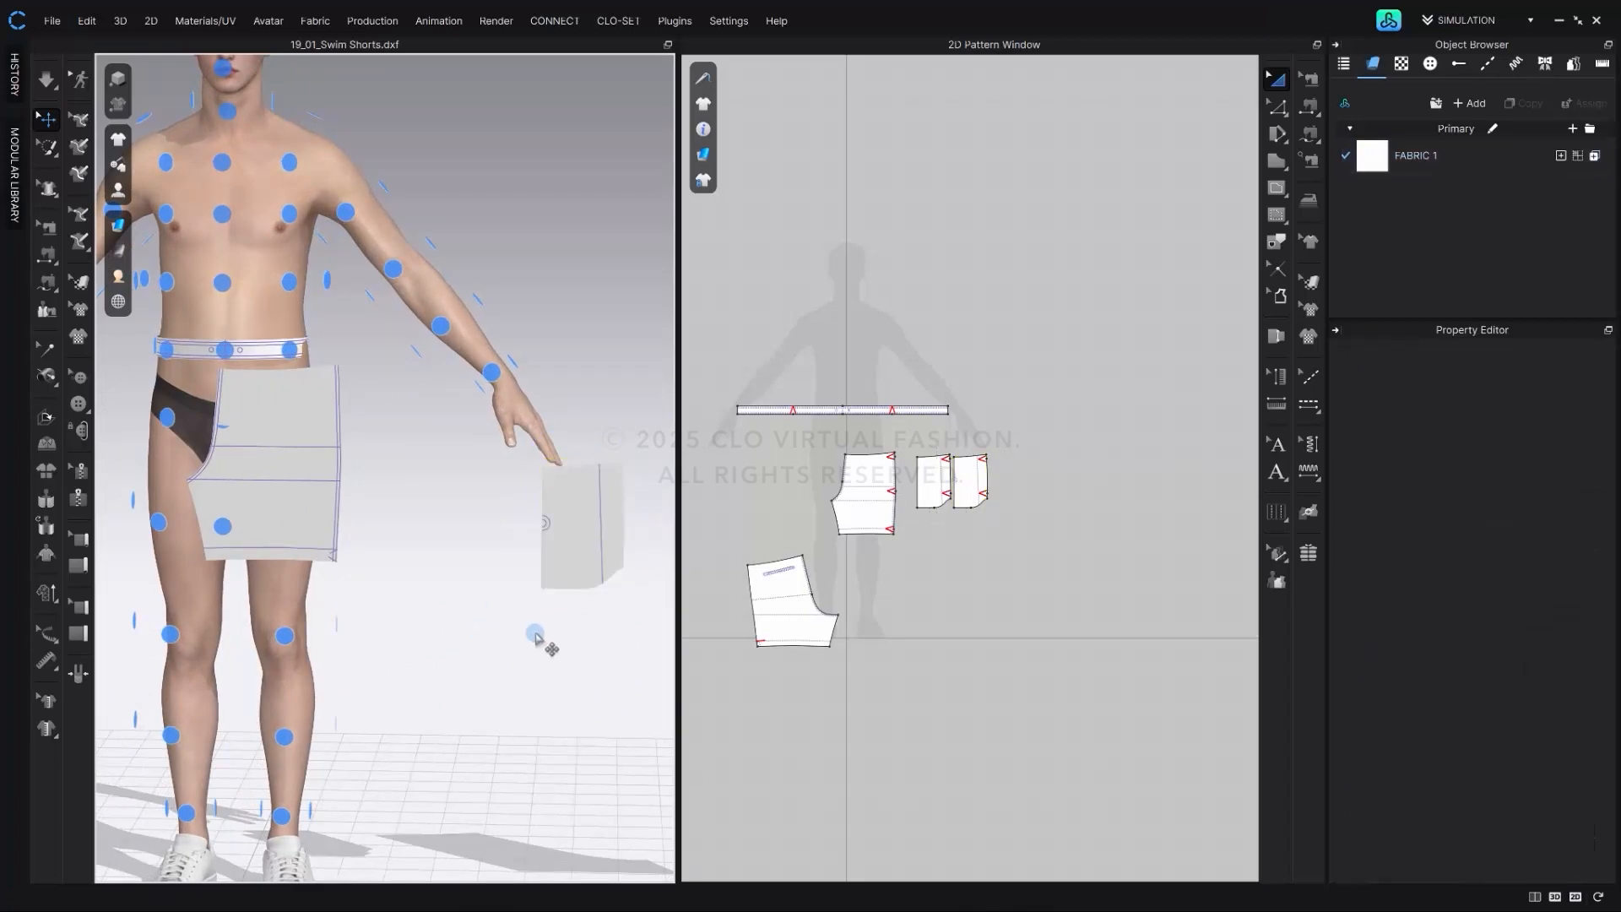
- Move both pocket pieces sideways in 3D, from beside the avatar's left hand in toward the front shorts pattern
left_click(937, 471)
left_click(959, 474, "shift")
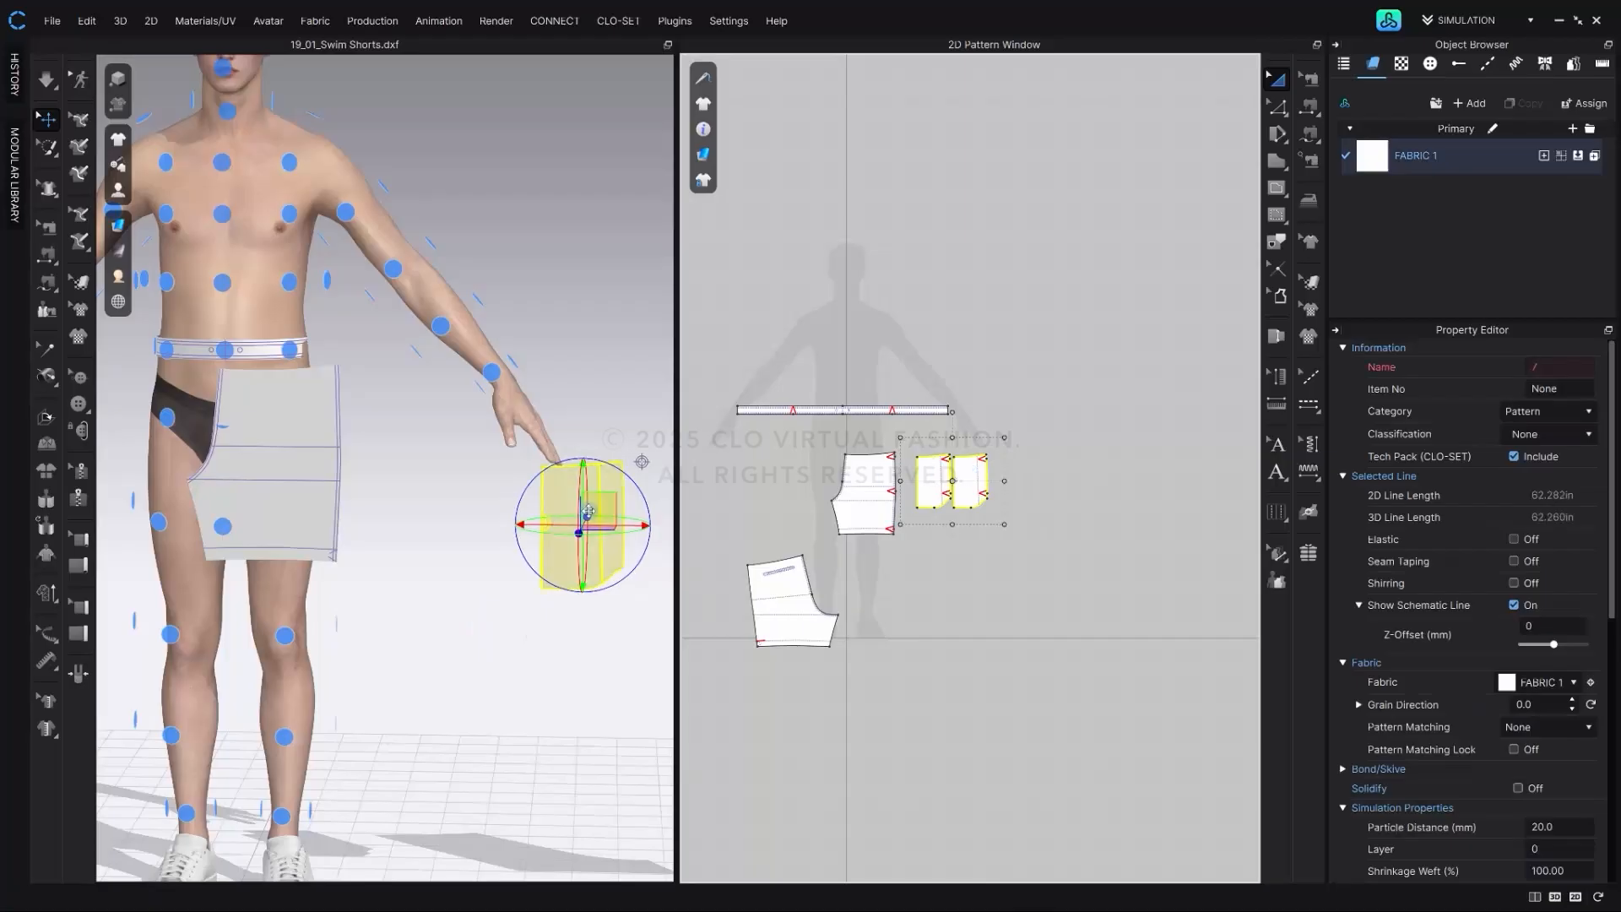
left_click_drag(628, 510, 349, 508)
- Raise both pocket pieces between the front shorts pattern and the avatar's body, and nudge them inward along the pattern's side edge
right_click_drag(346, 506, 156, 504)
middle_click_drag(156, 504, 325, 541)
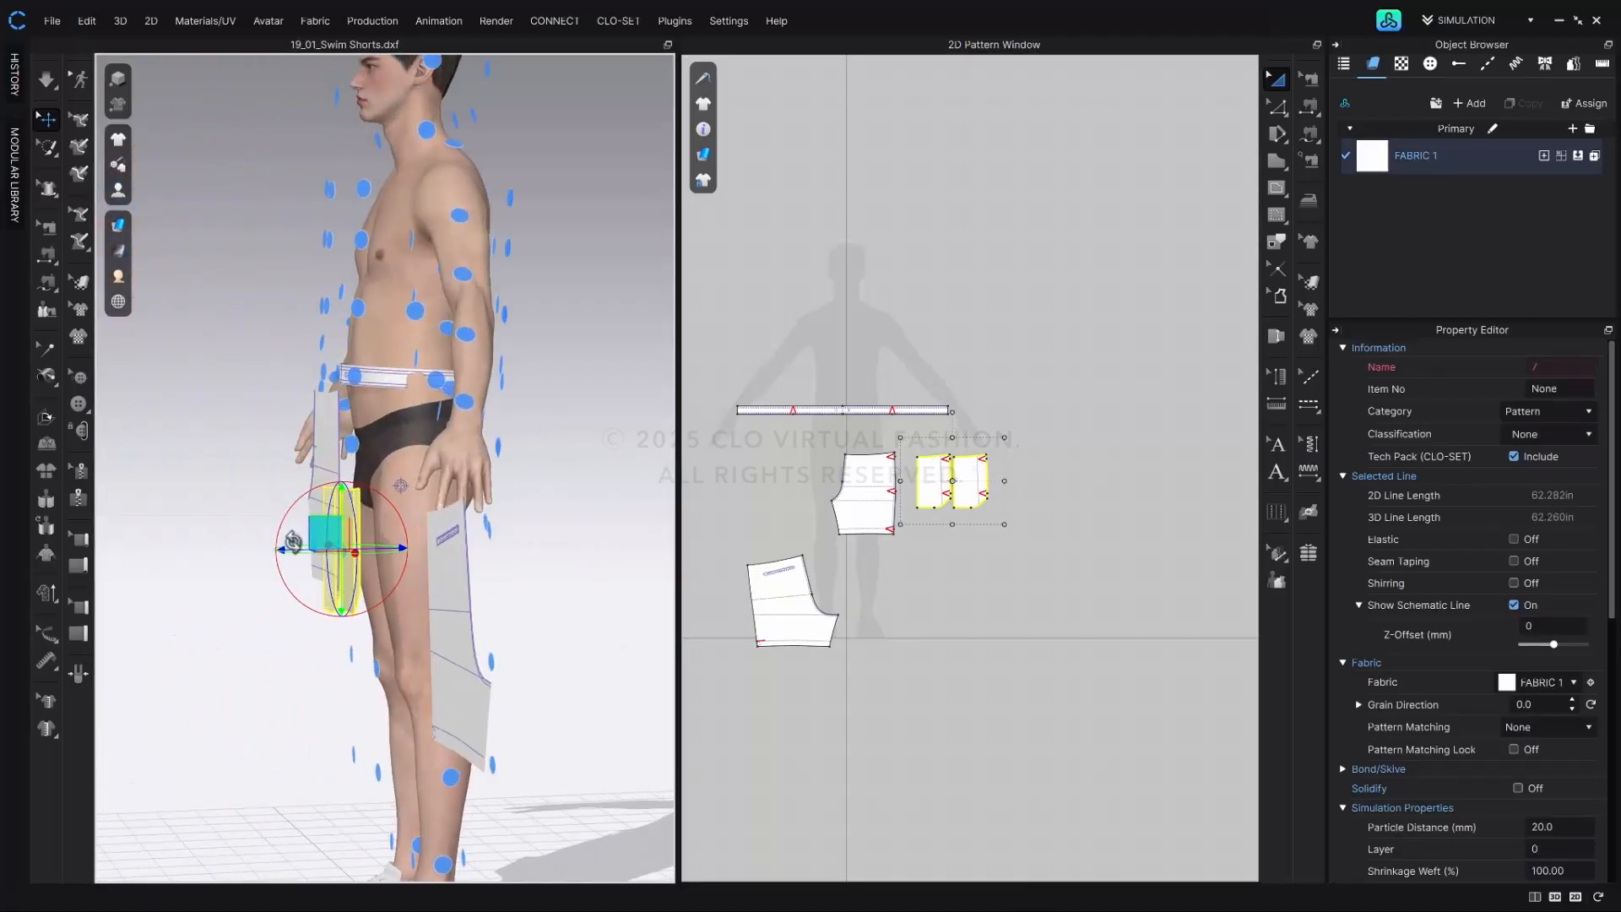
right_click_drag(325, 540, 306, 549)
scroll(309, 549, "down", 2)
scroll(355, 556, "up", 4)
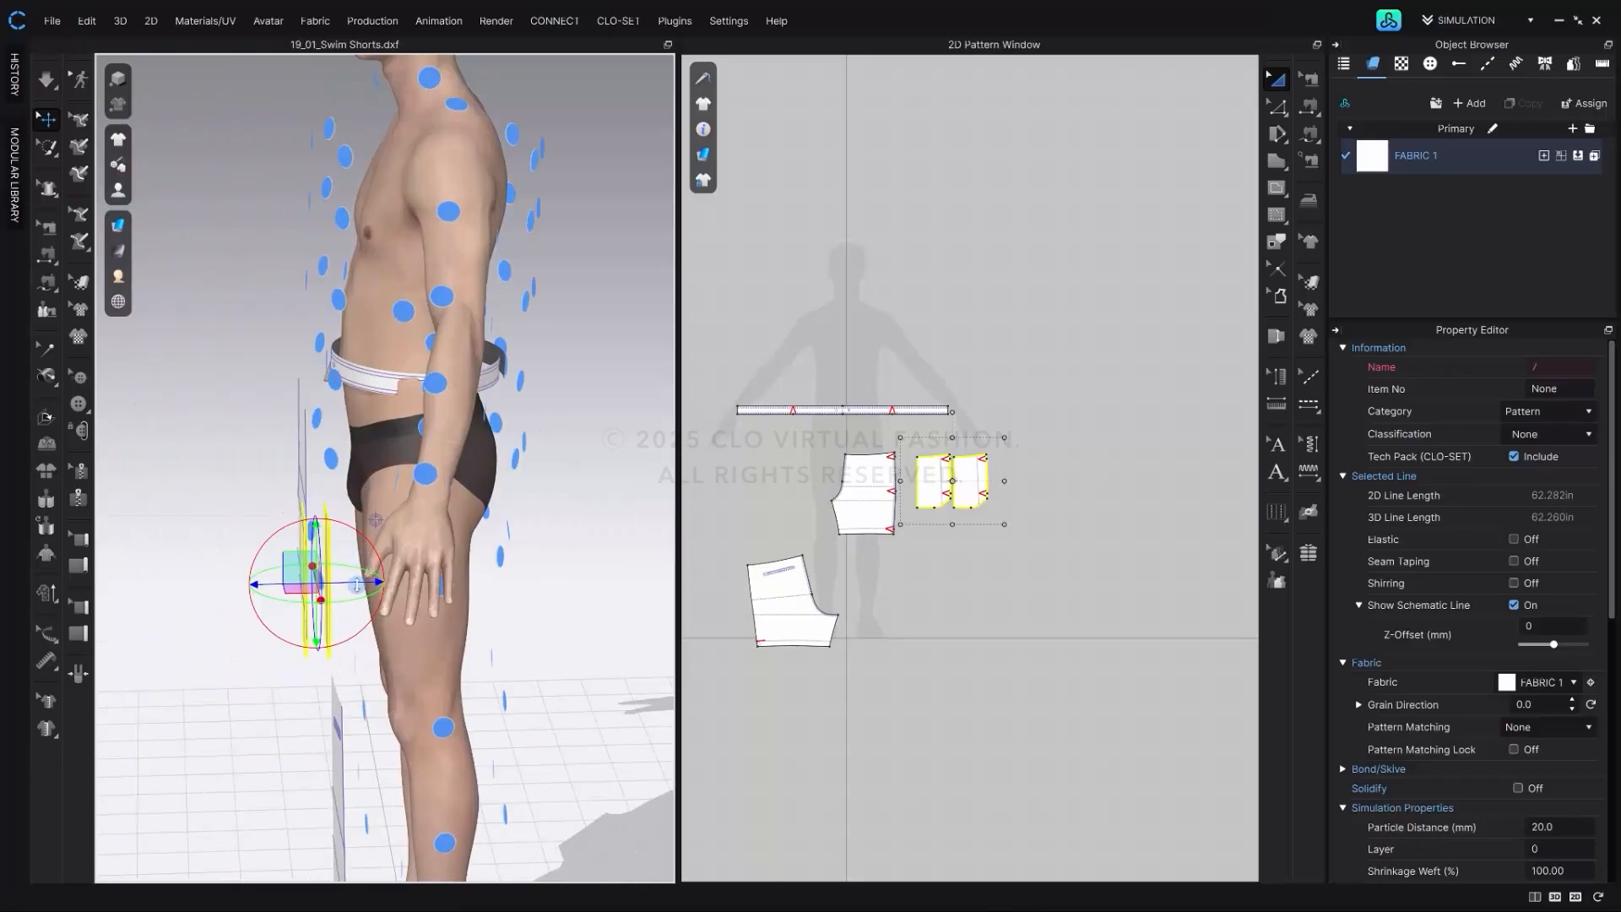
left_click_drag(369, 568, 338, 429)
right_click_drag(240, 441, 406, 452)
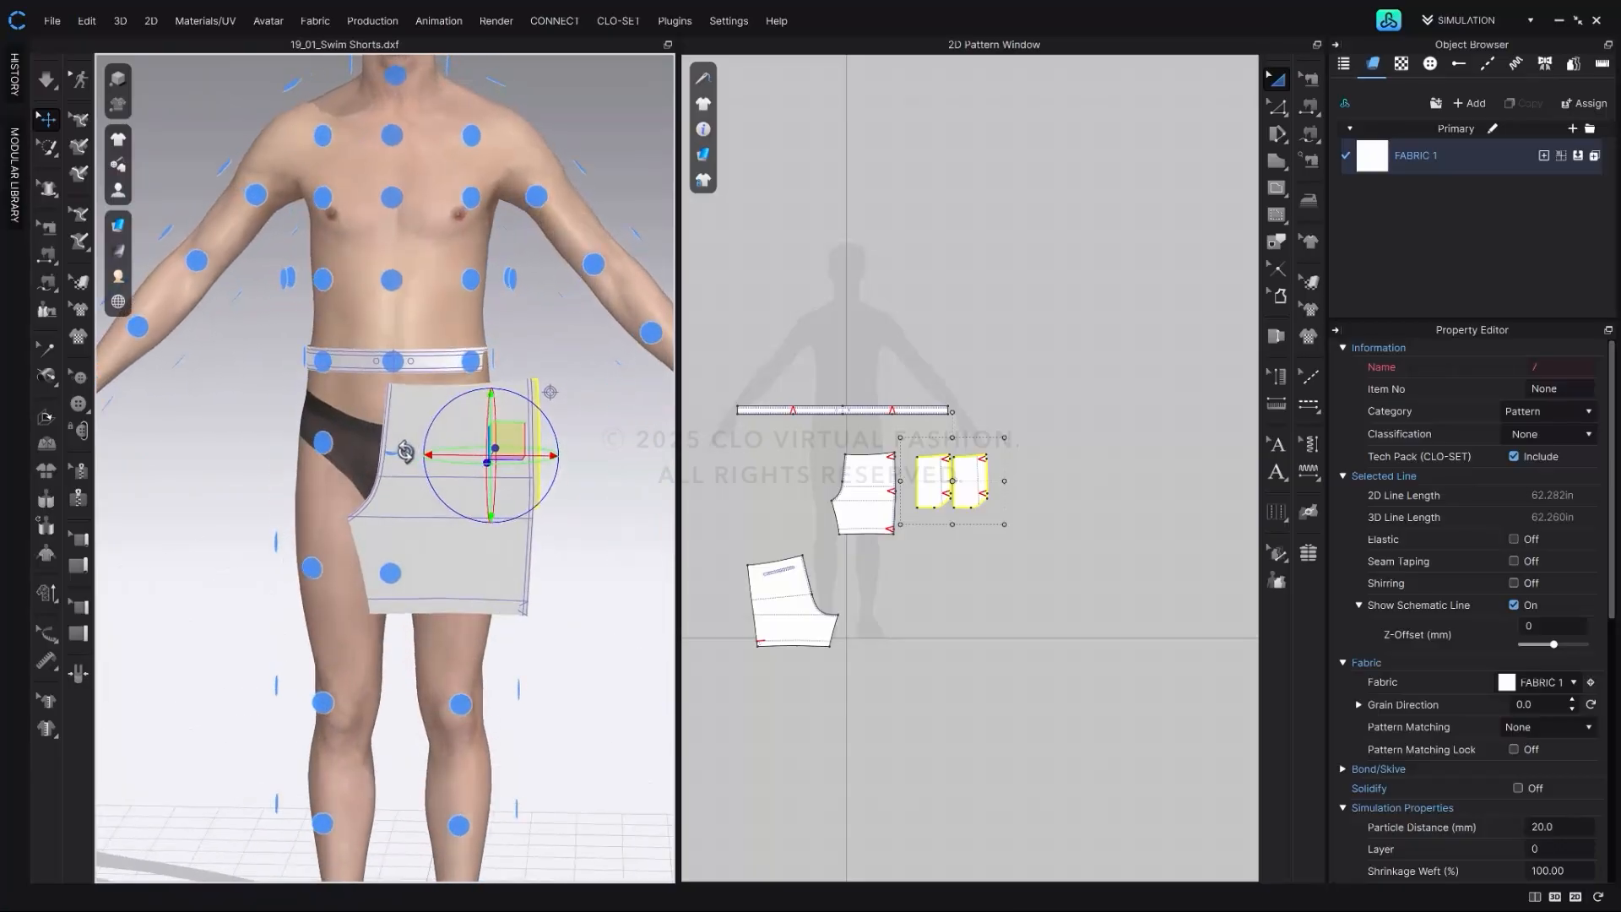
left_click_drag(547, 455, 540, 455)
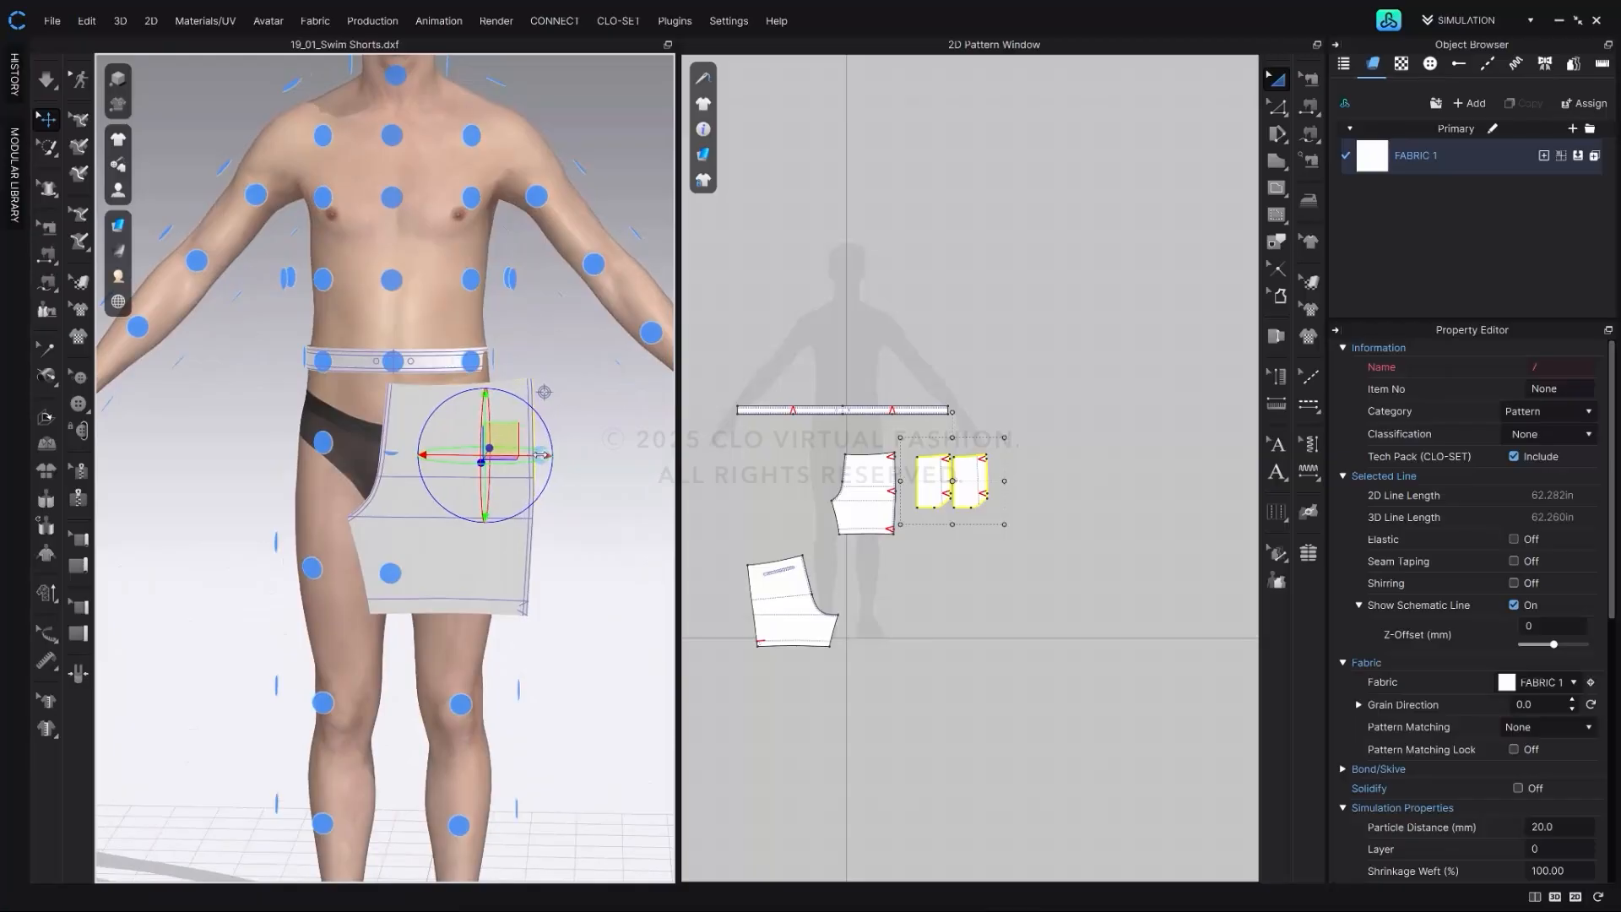
left_click(582, 492)
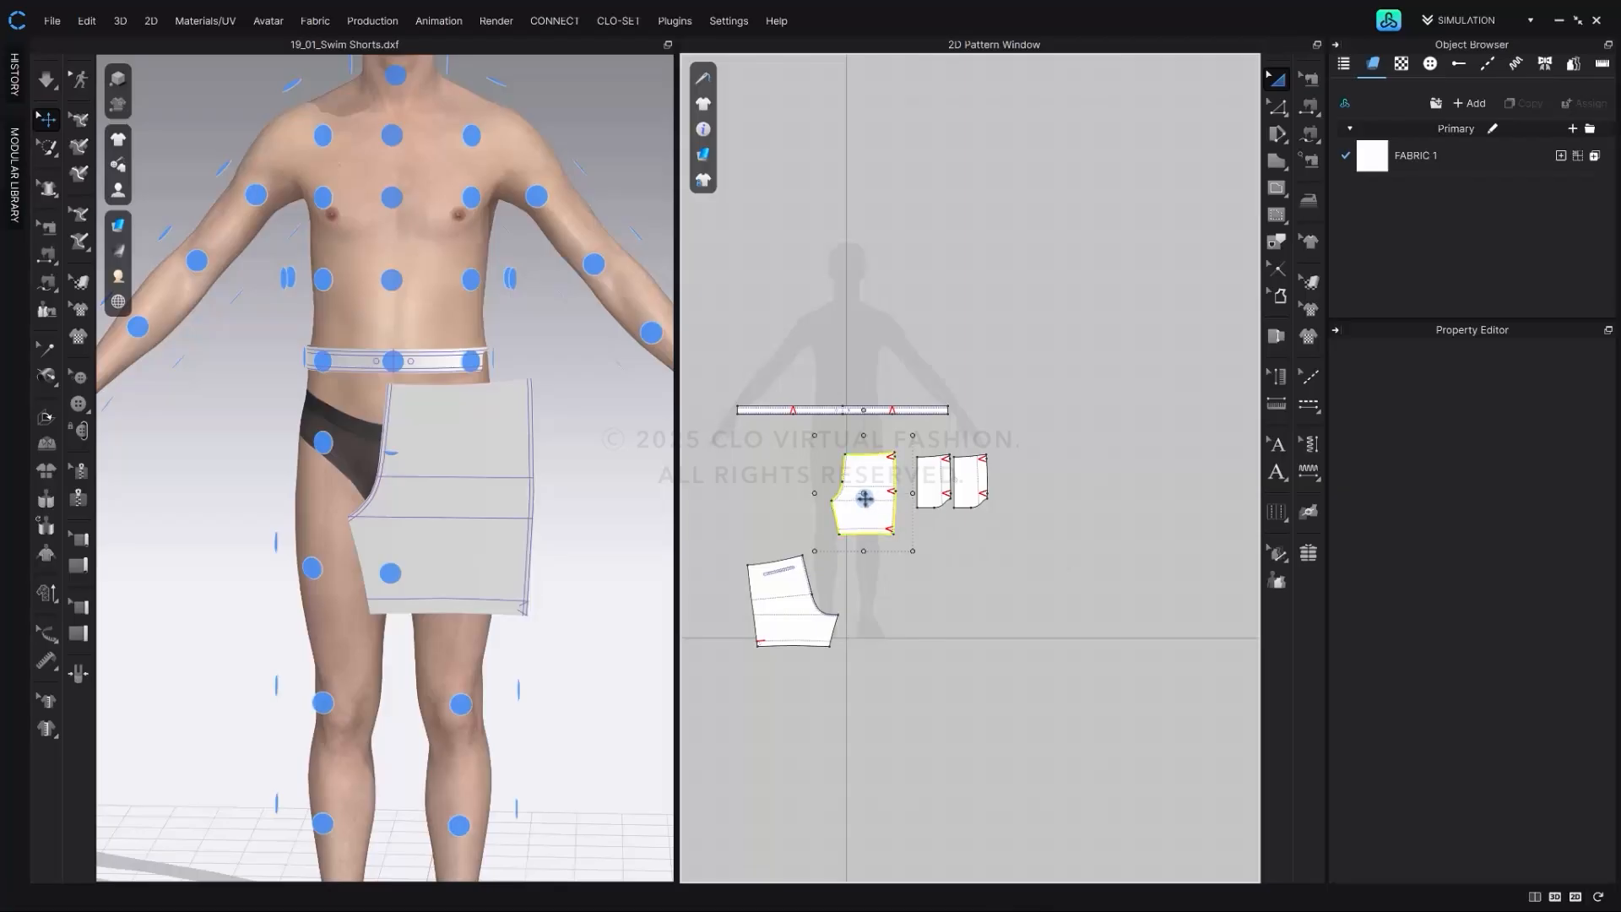
- Shift the front shorts pattern and both pocket pieces together slightly outward from the avatar's centre and lower them slightly
left_click(861, 490)
left_click(934, 477, "shift")
left_click(971, 482, "shift")
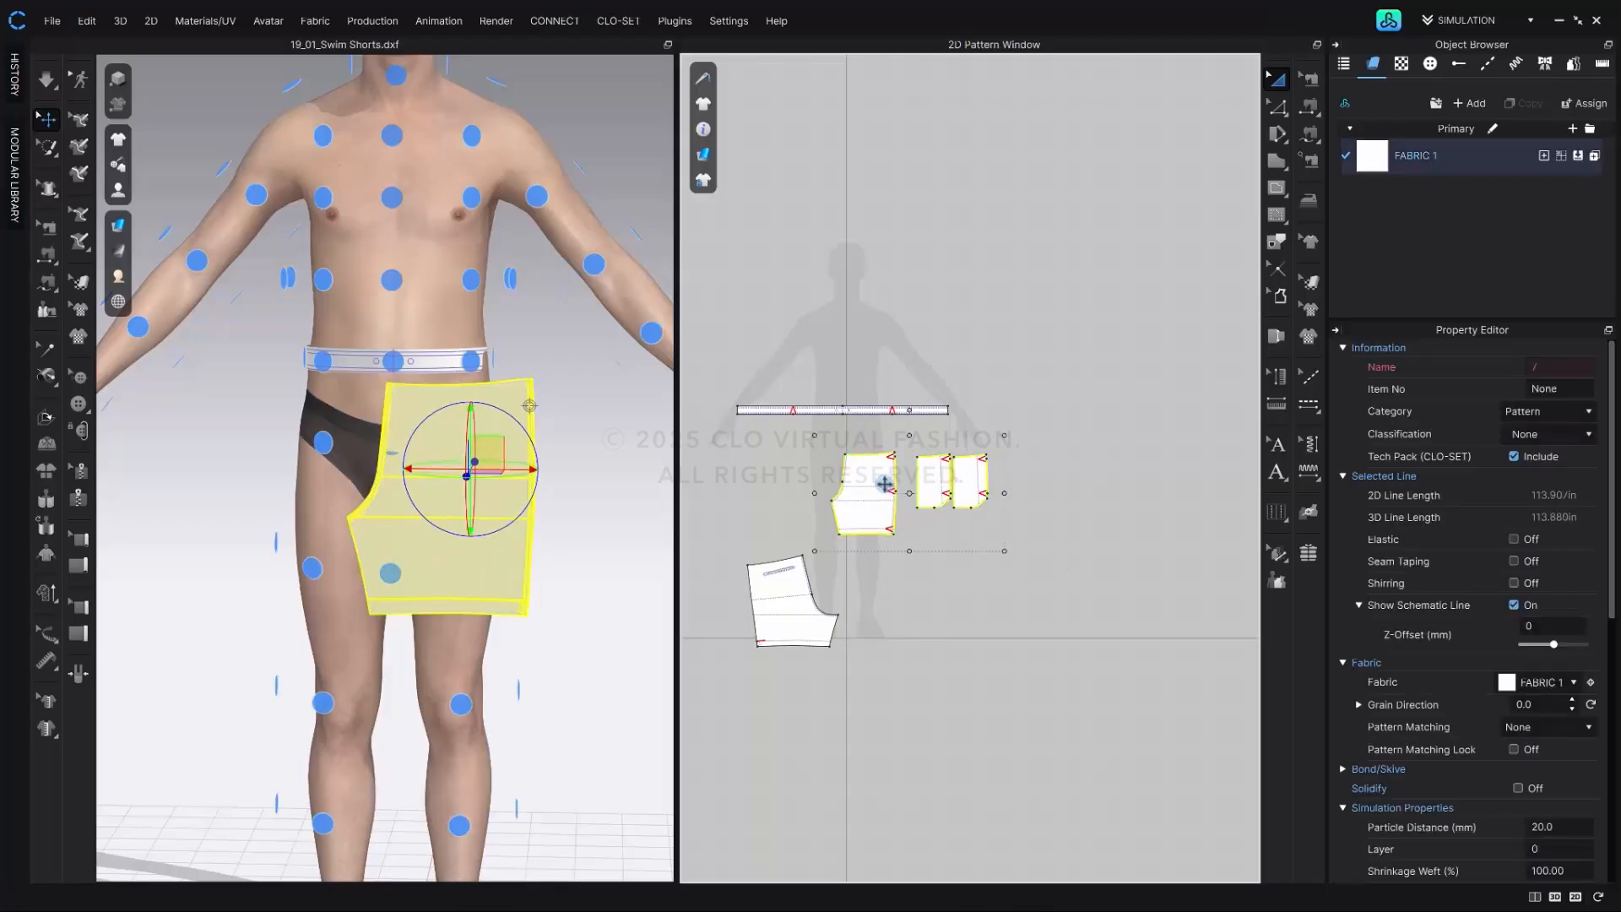
right_click_drag(553, 449, 505, 503)
left_click_drag(439, 589, 456, 602)
right_click_drag(457, 602, 482, 514)
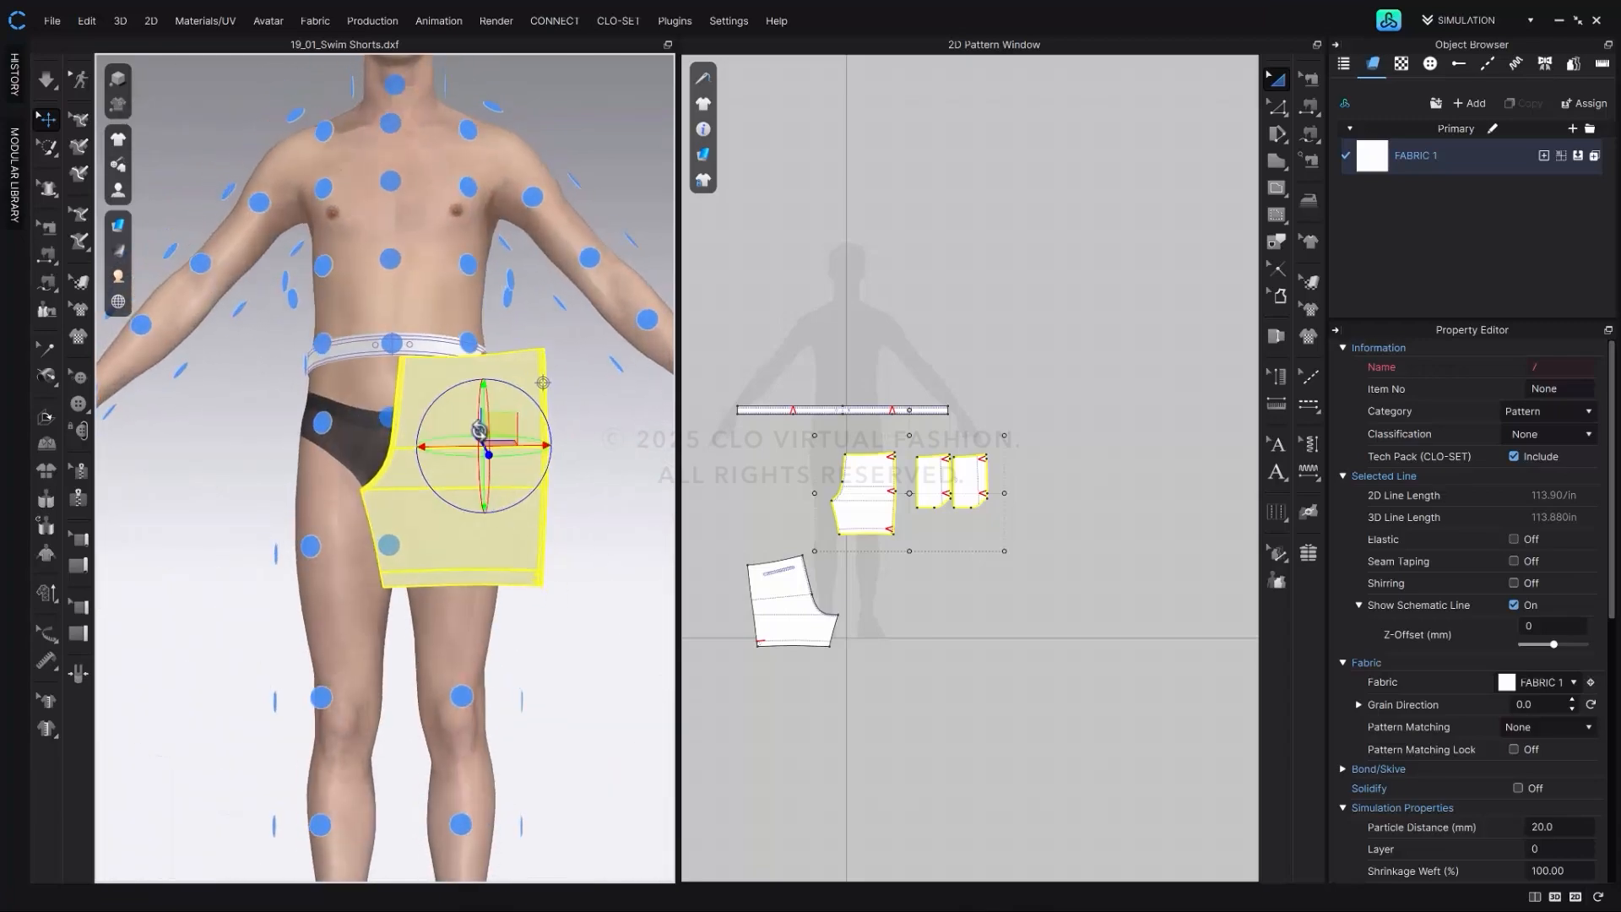
left_click_drag(483, 387, 481, 400)
right_click_drag(481, 400, 390, 414)
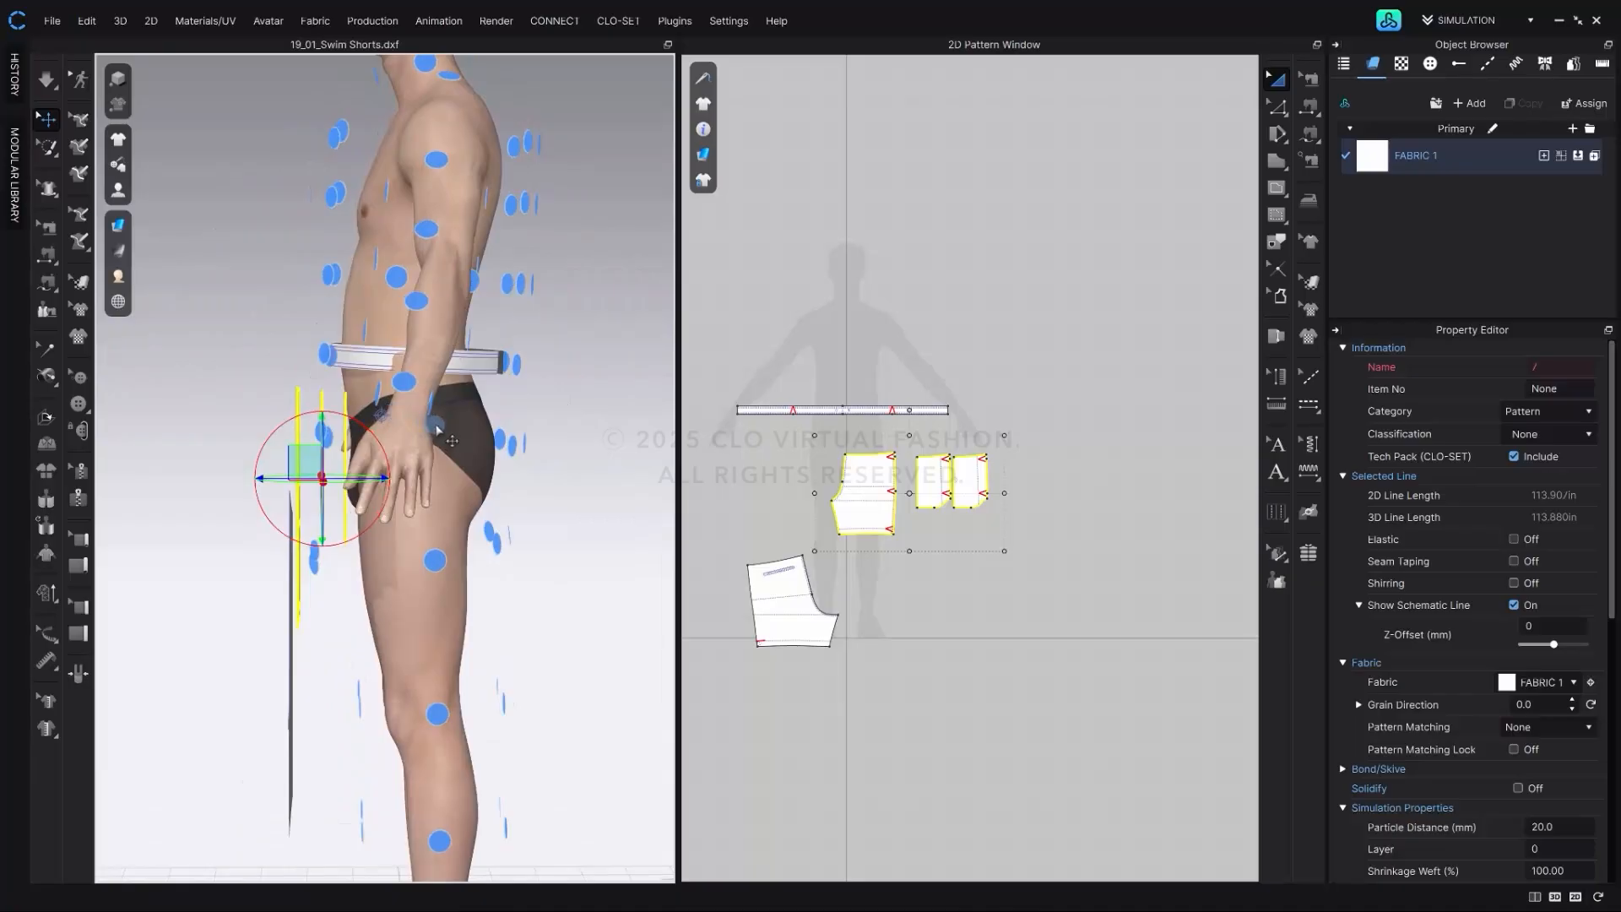
left_click(543, 525)
- Place the back shorts pattern on the arrangement point behind the avatar's left thigh and raise it up to the waistband
left_click(757, 591)
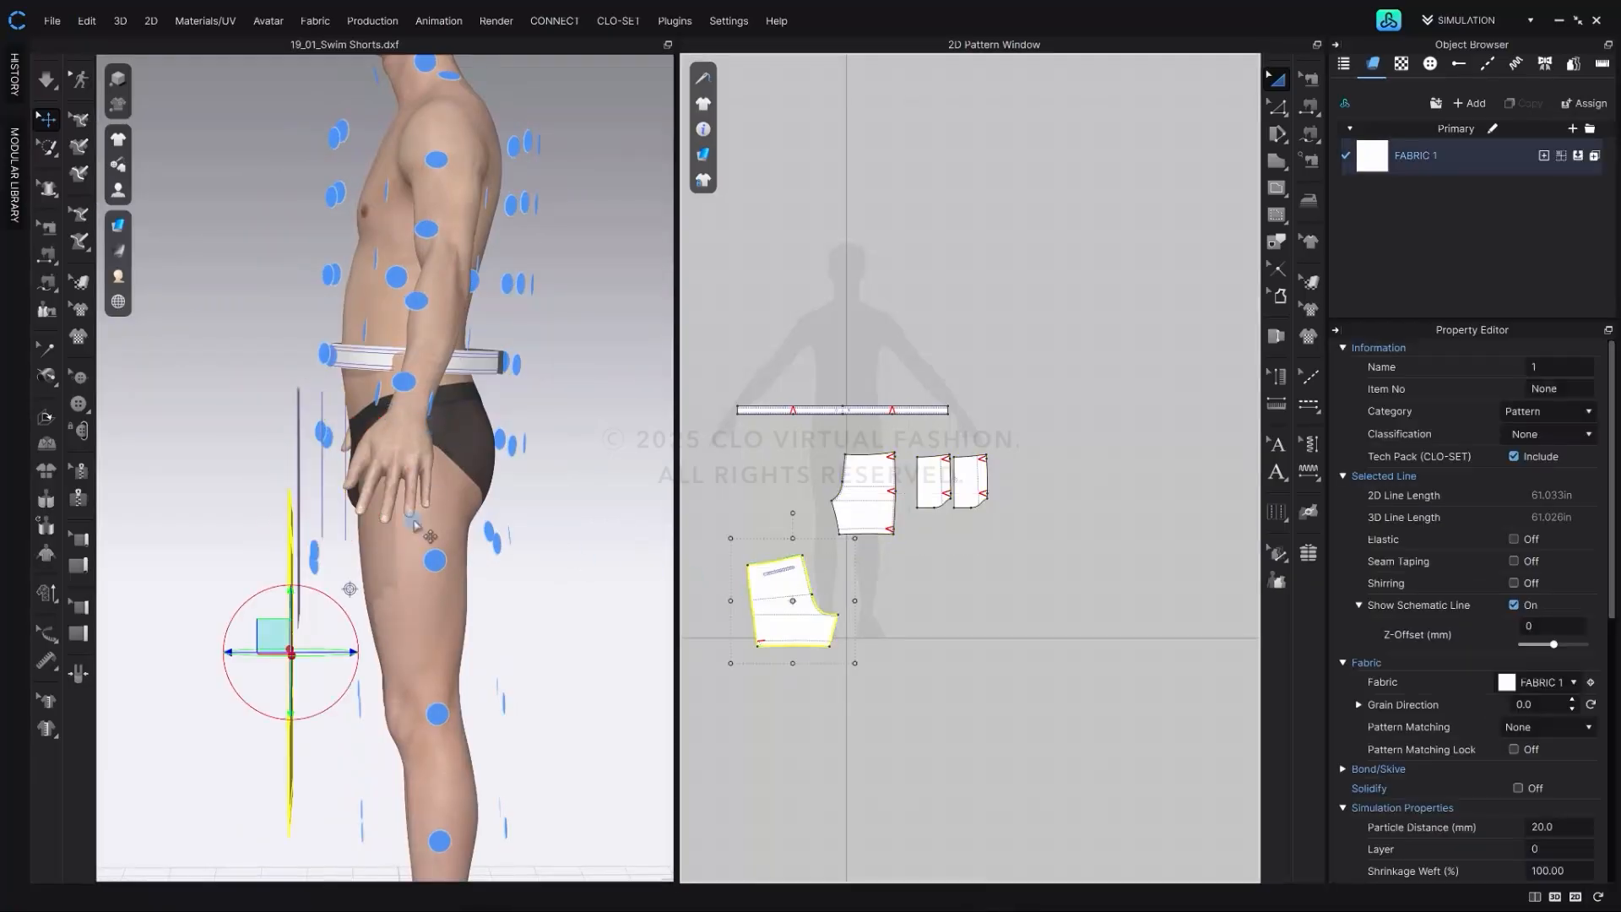
right_click_drag(405, 530, 264, 528)
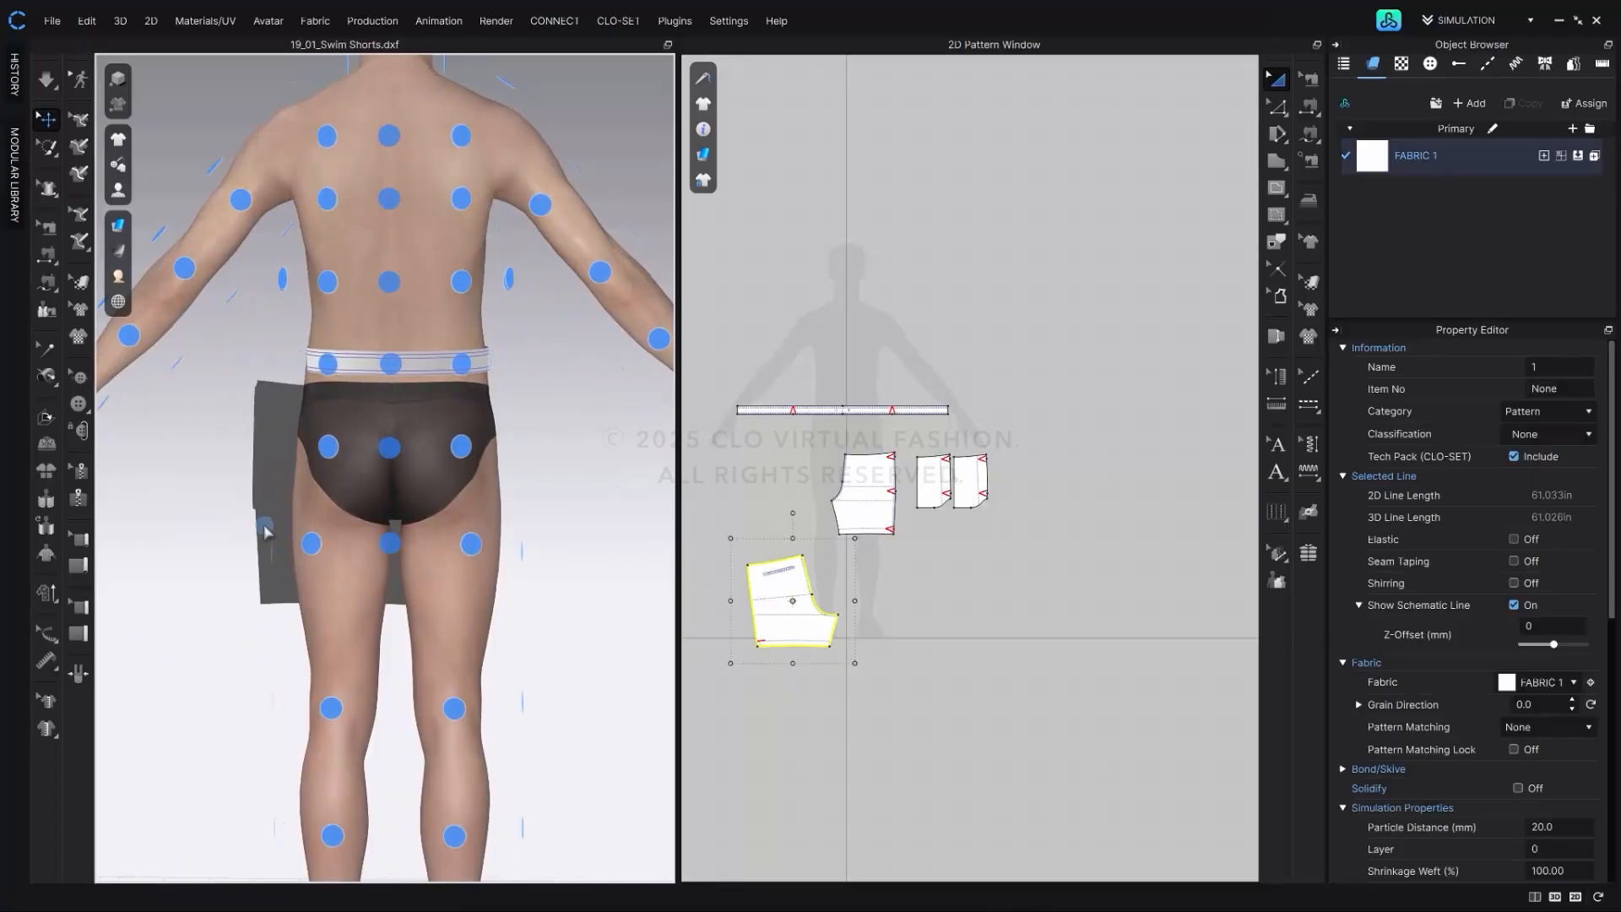
left_click(309, 547)
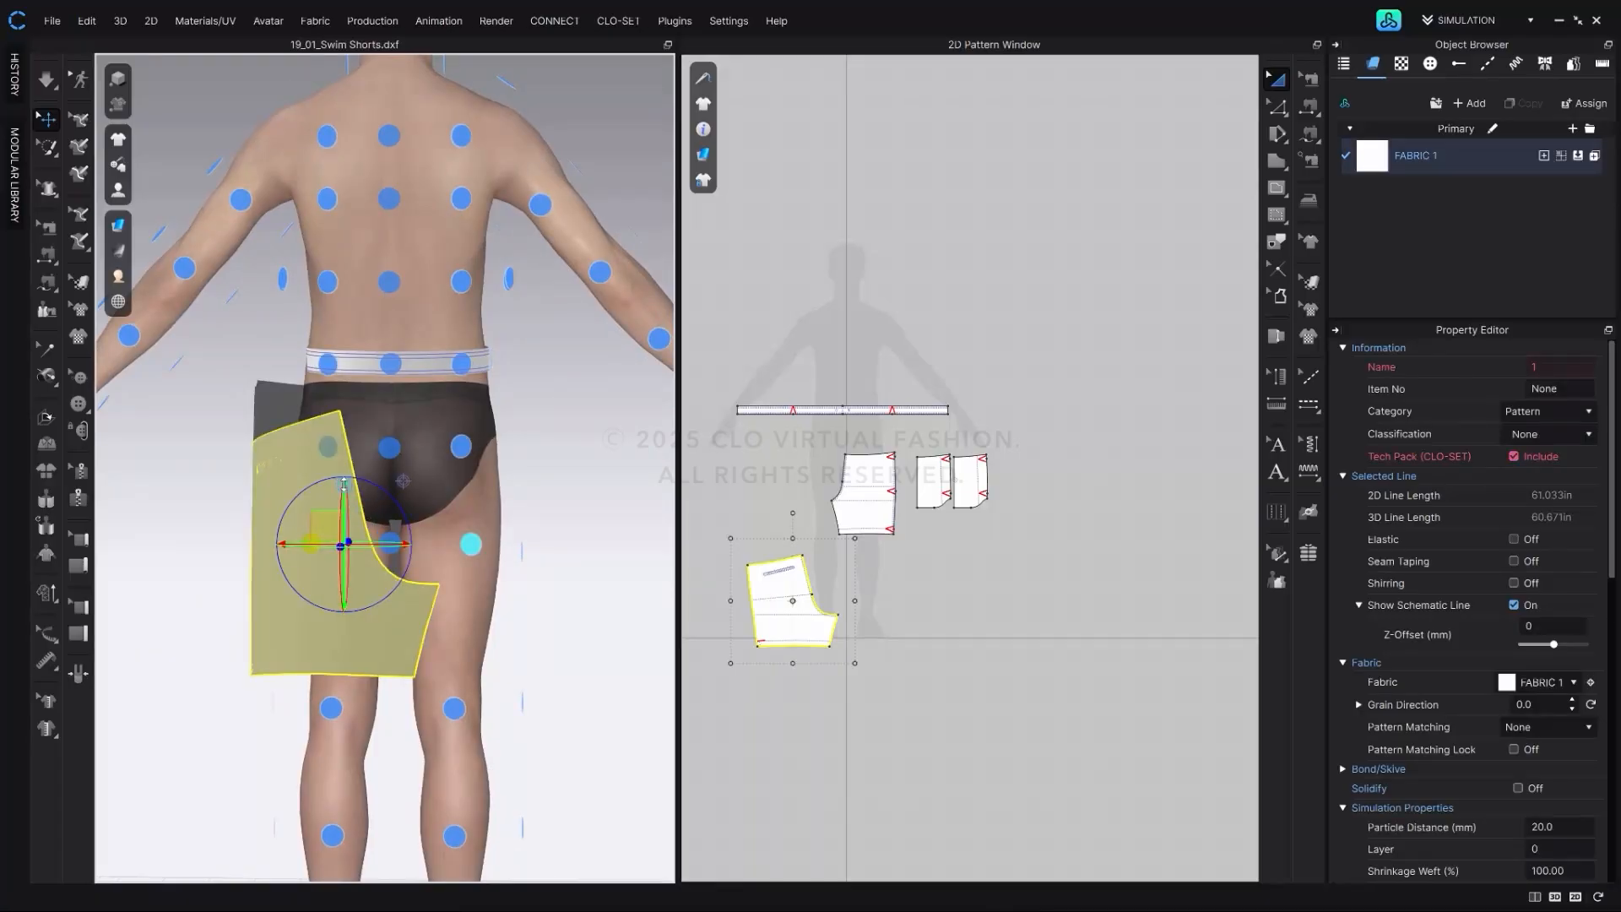
left_click_drag(344, 484, 344, 430)
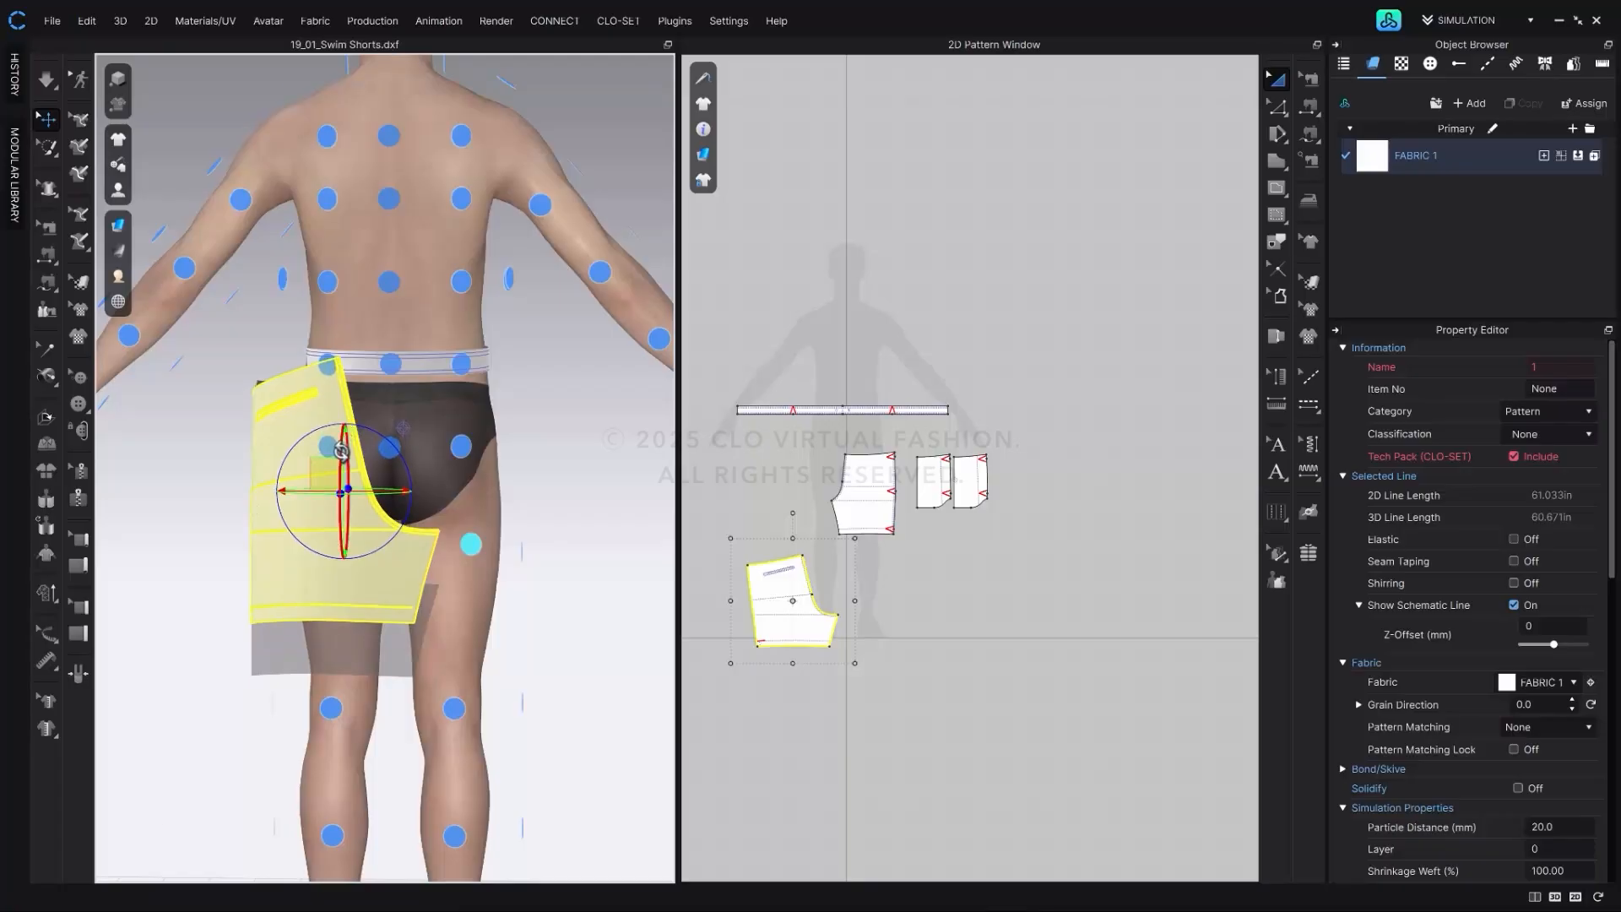
- Shift the back shorts pattern slightly outward from the avatar's centre back
right_click_drag(344, 447, 341, 496)
left_click_drag(396, 519, 387, 517)
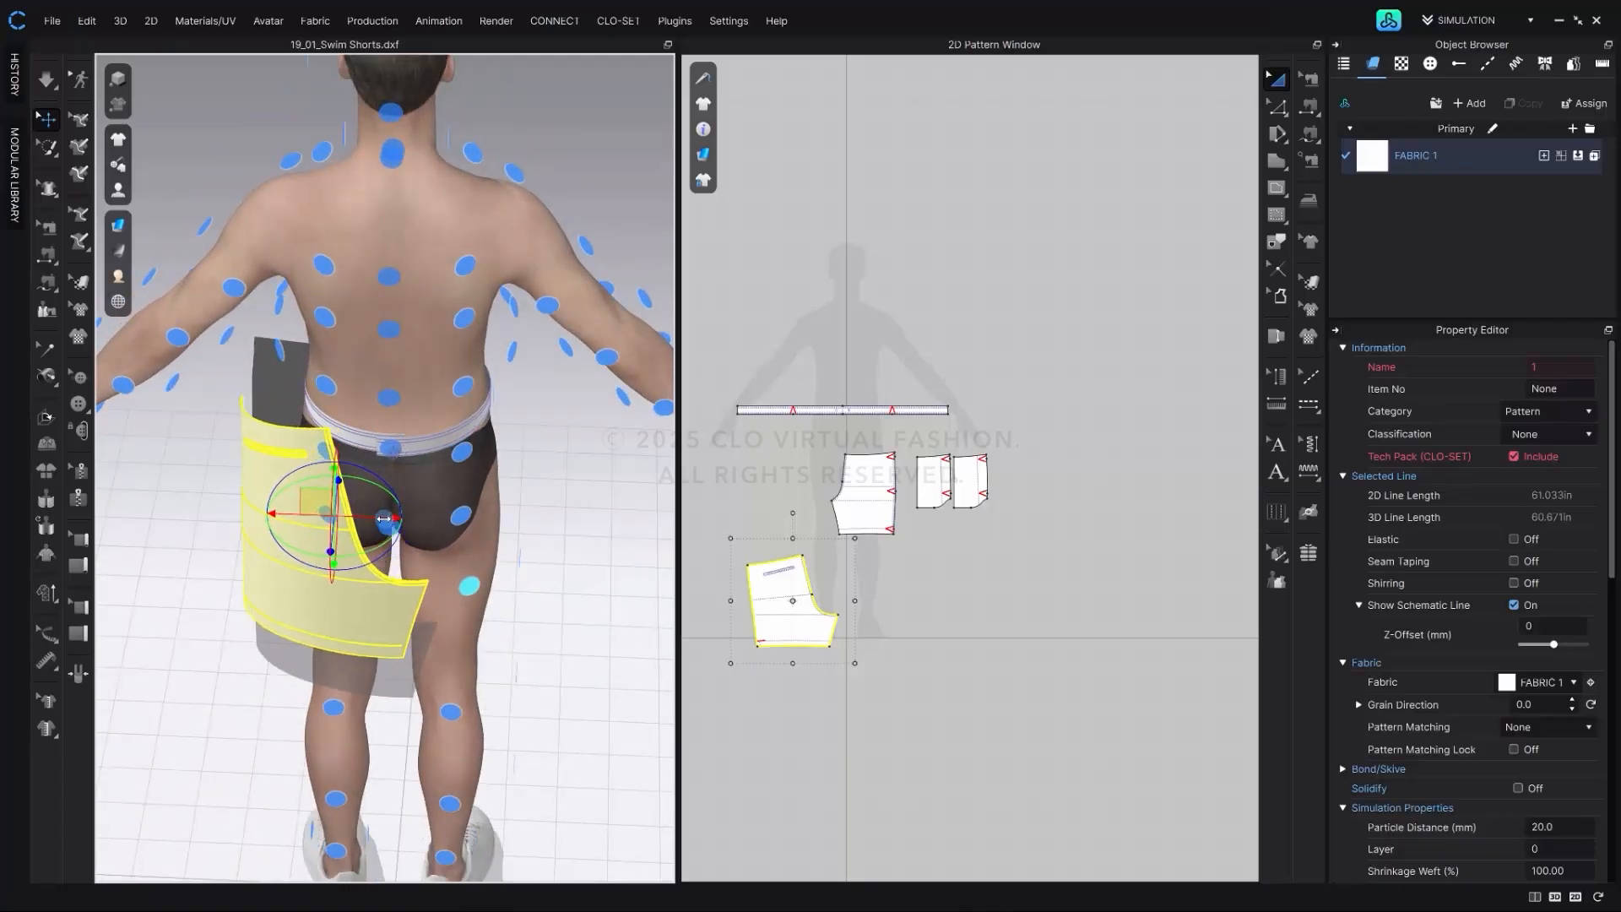
left_click(590, 529)
right_click_drag(285, 530, 553, 525)
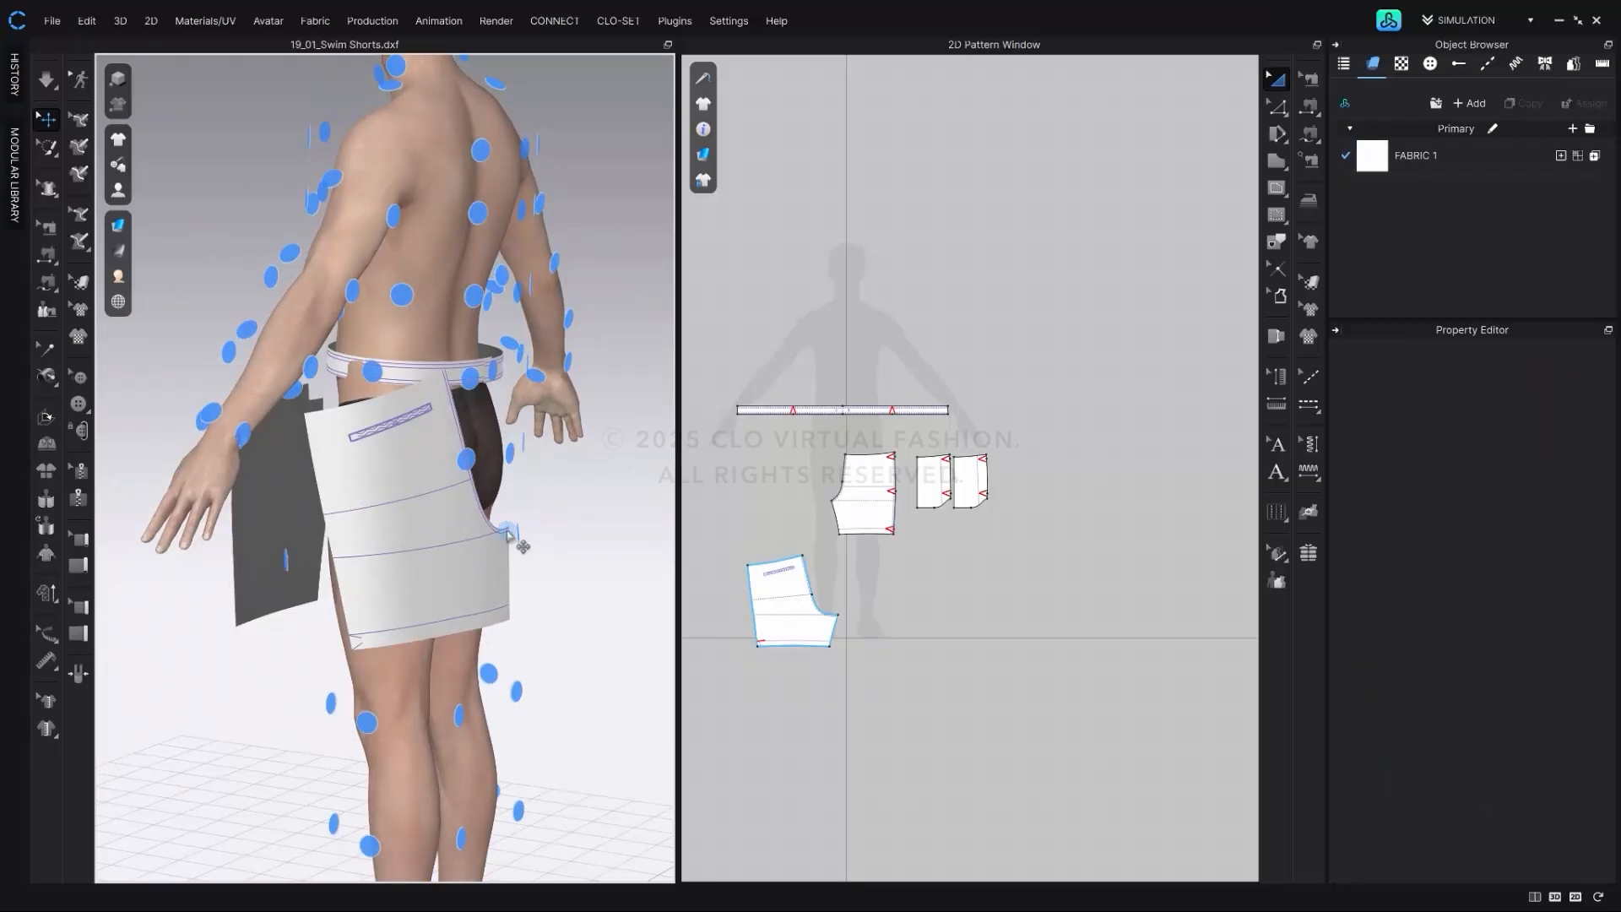
- Create linked symmetric copies of the front, back and two pocket patterns and place them opposite the originals in the 2D layout
key("2")
scroll(497, 517, "up", 3)
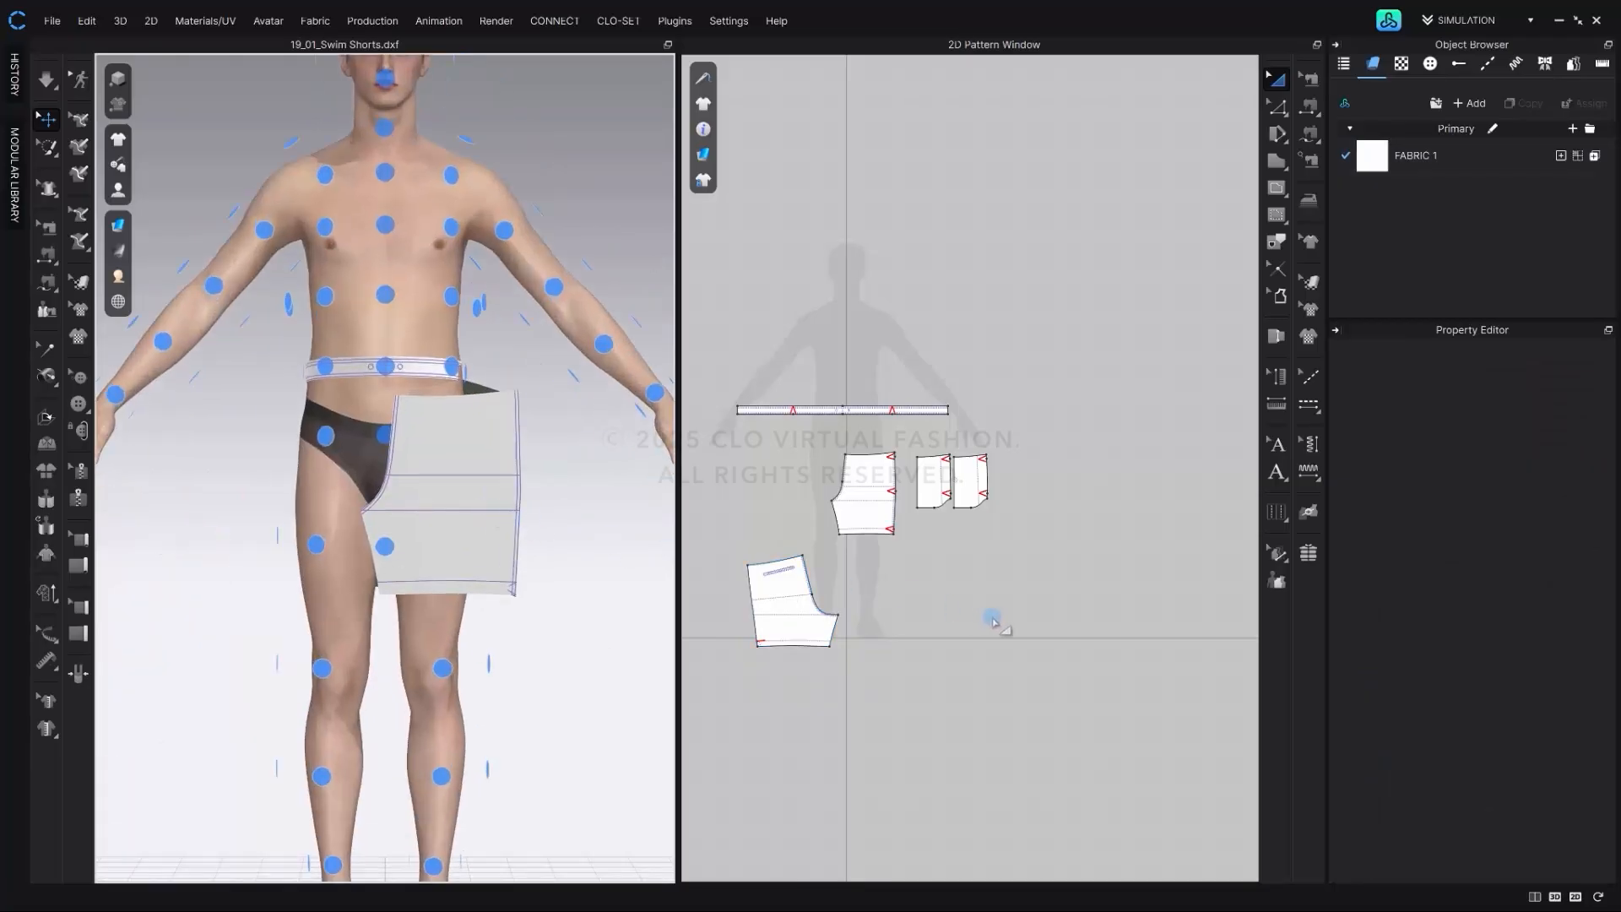
left_click_drag(1056, 673, 696, 437)
middle_click_drag(853, 512, 904, 509)
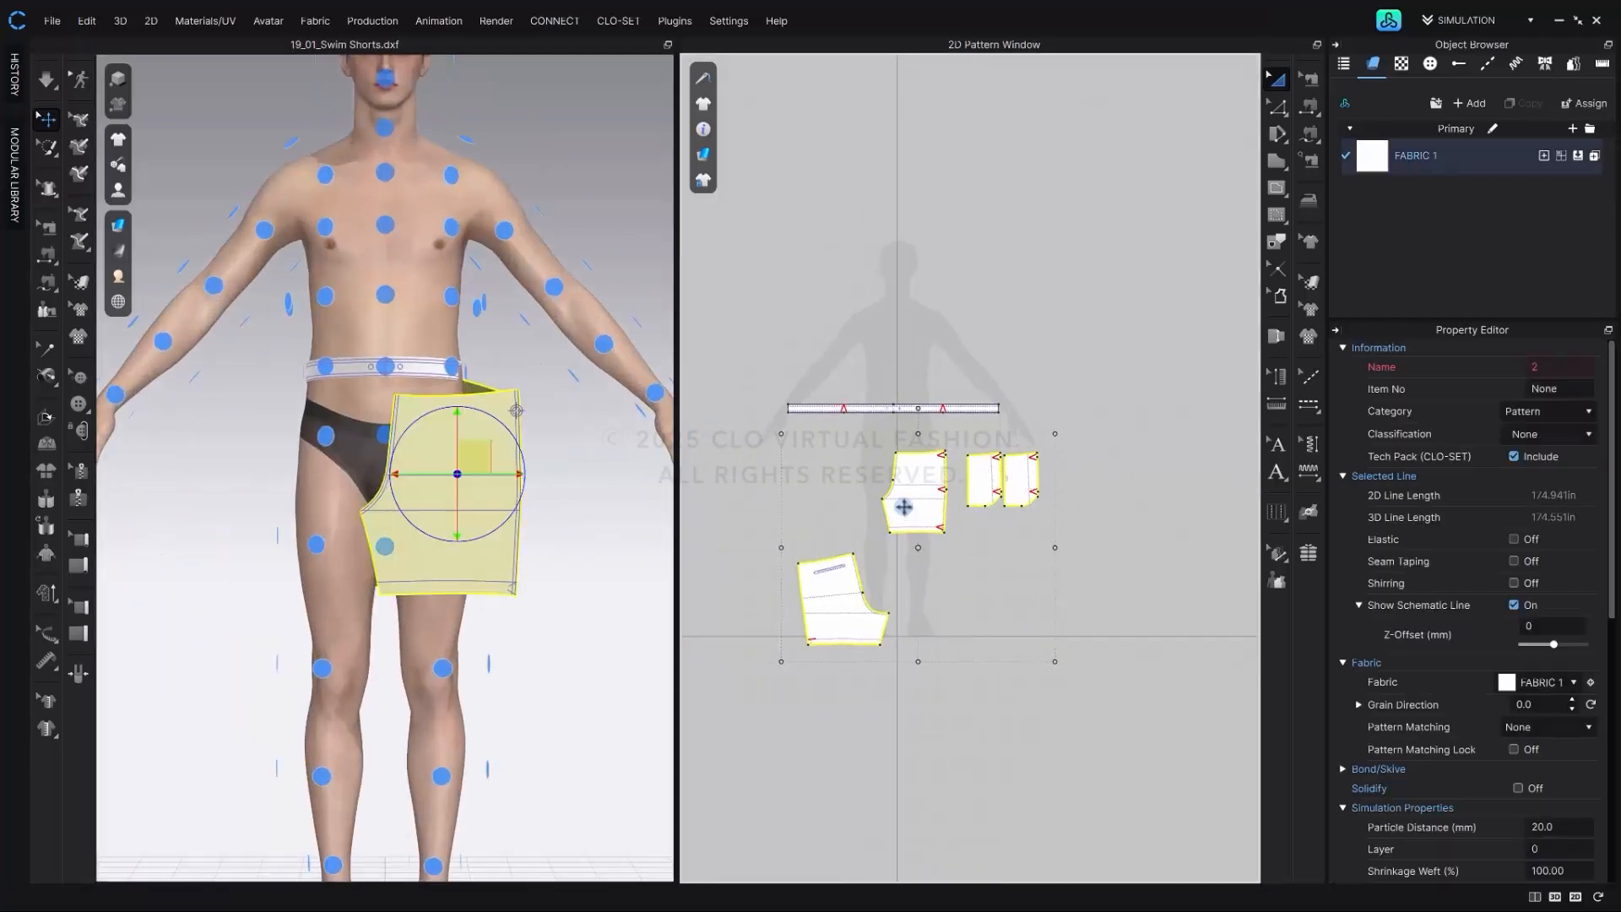
right_click(894, 495)
left_click(973, 213)
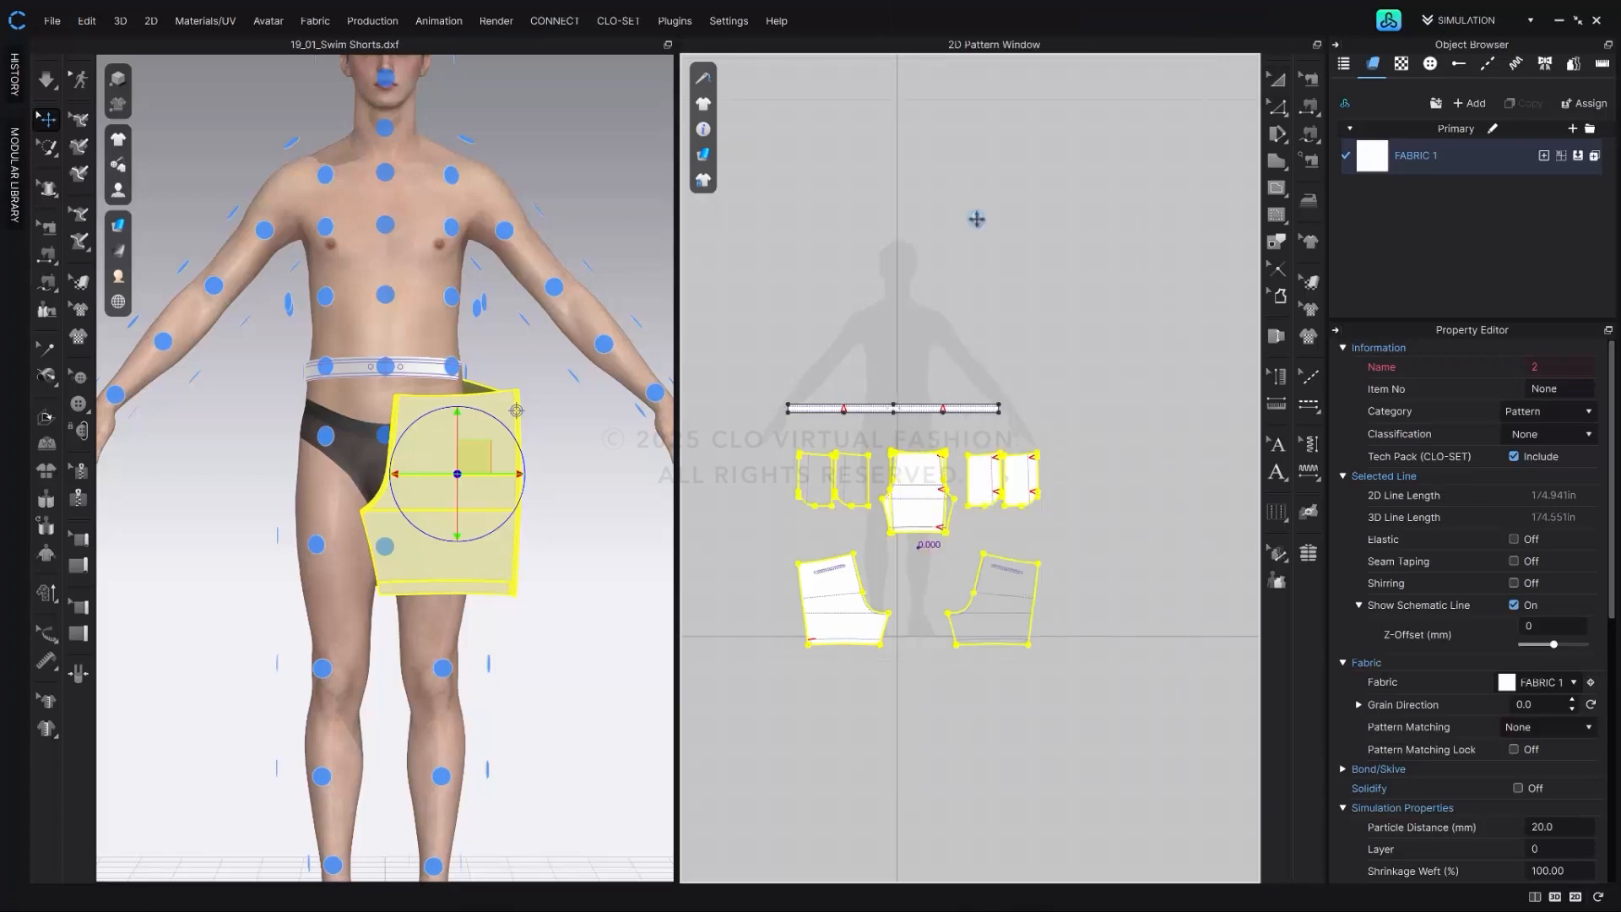
left_click(864, 547)
- Move the two front shorts patterns slightly apart in the 2D layout so they no longer overlap at the crotch
left_click(867, 488)
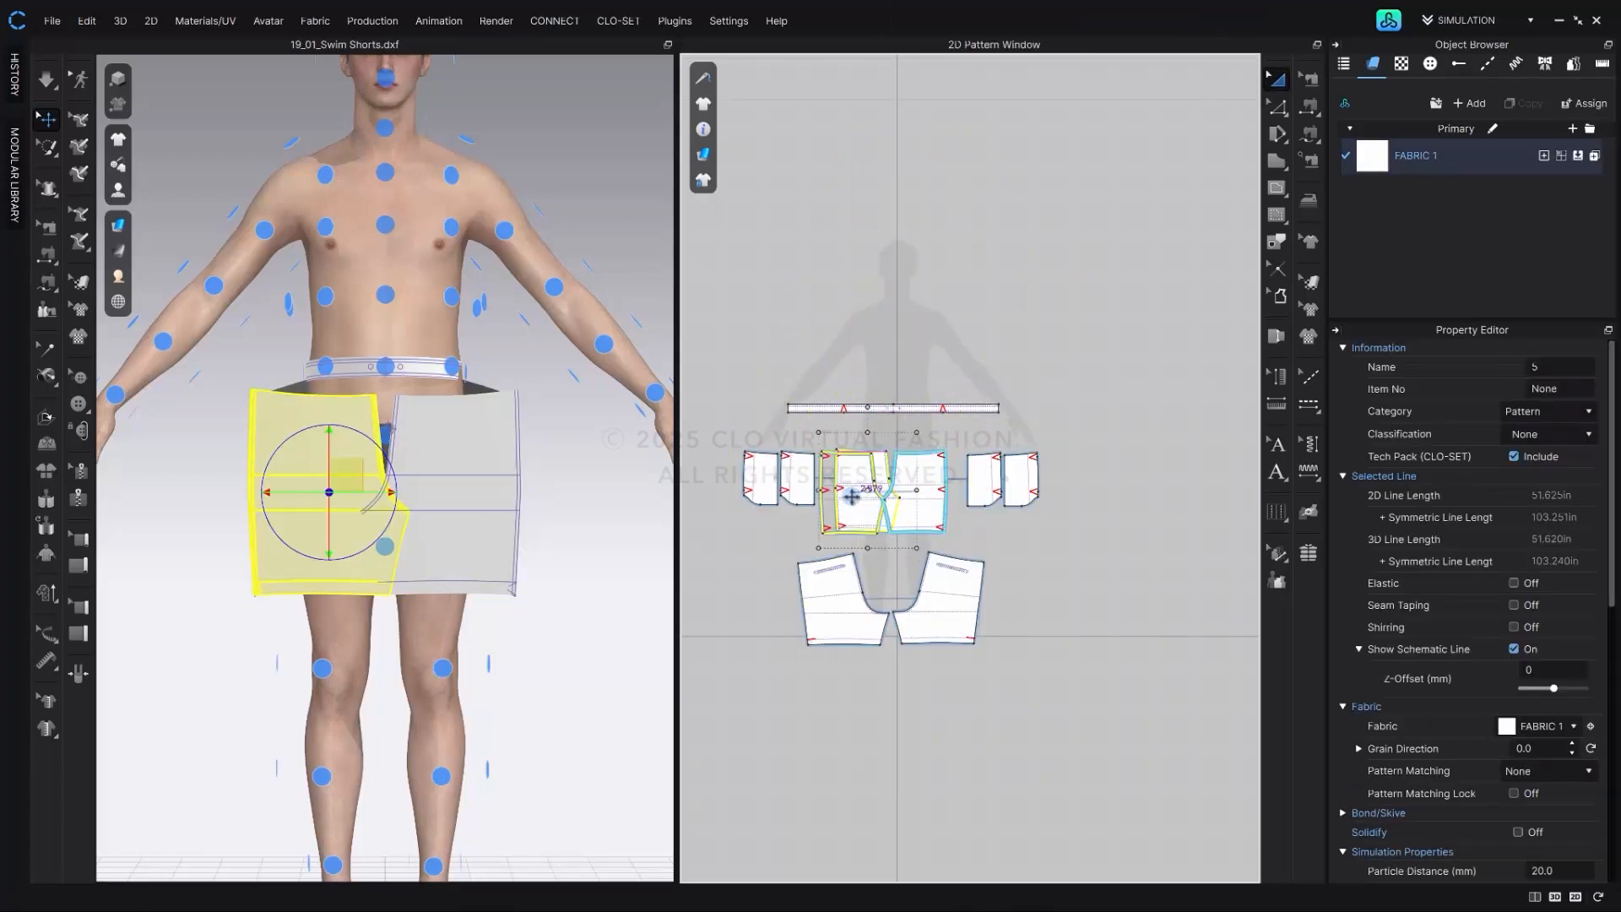
left_click(897, 504)
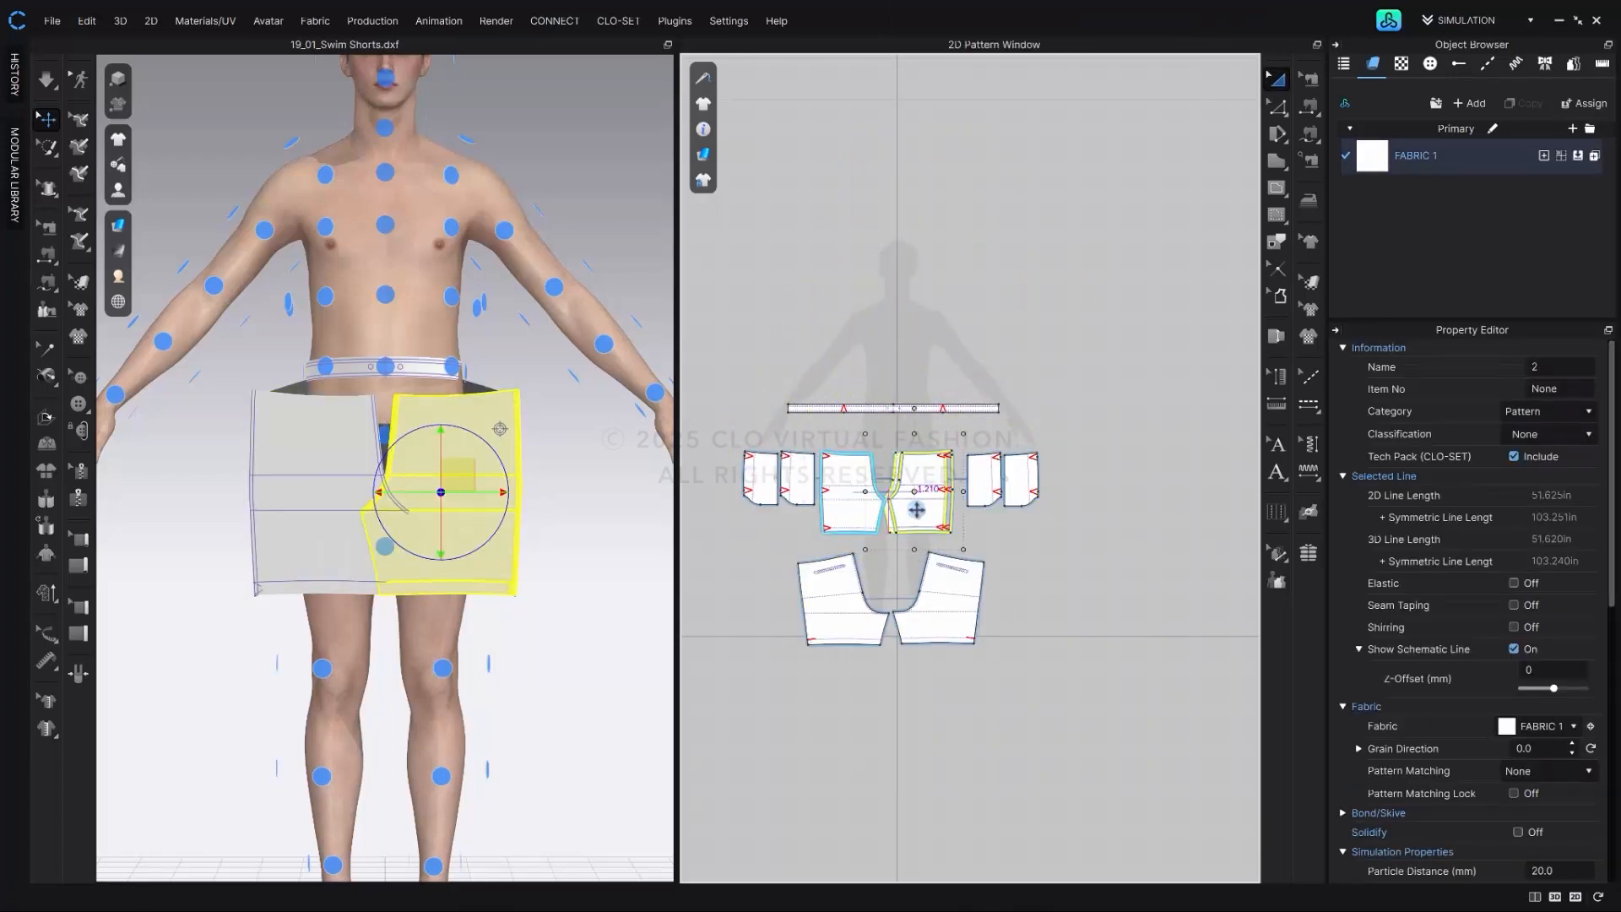
left_click(563, 530)
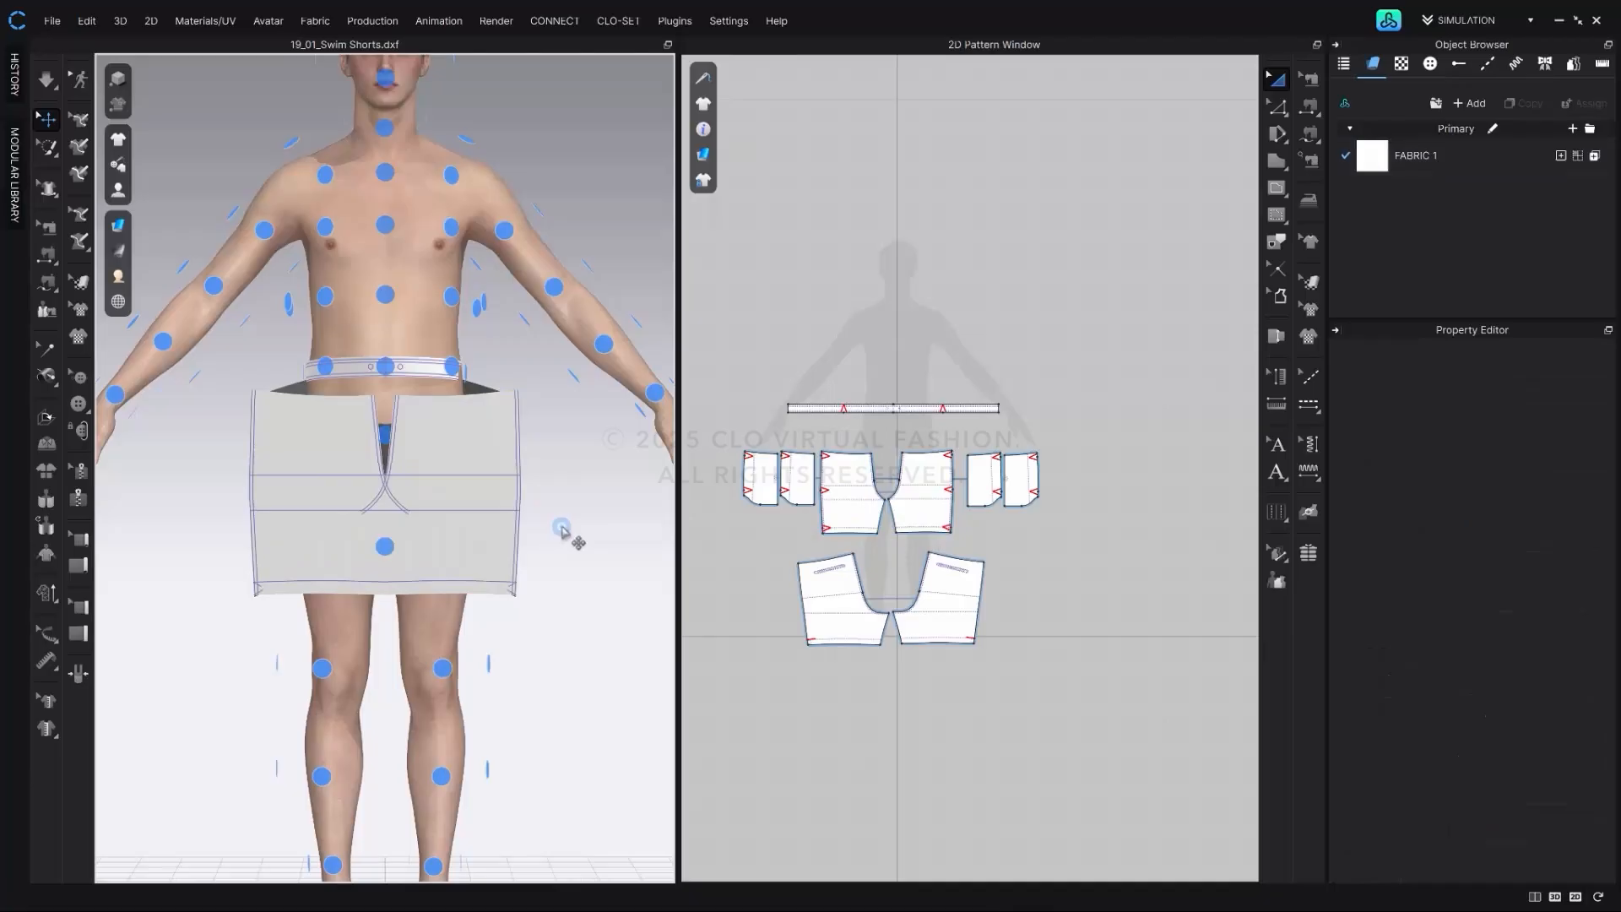
- Hide the avatar's arrangement points in the 3D view
right_click_drag(561, 528, 551, 549)
mouse_move(116, 206)
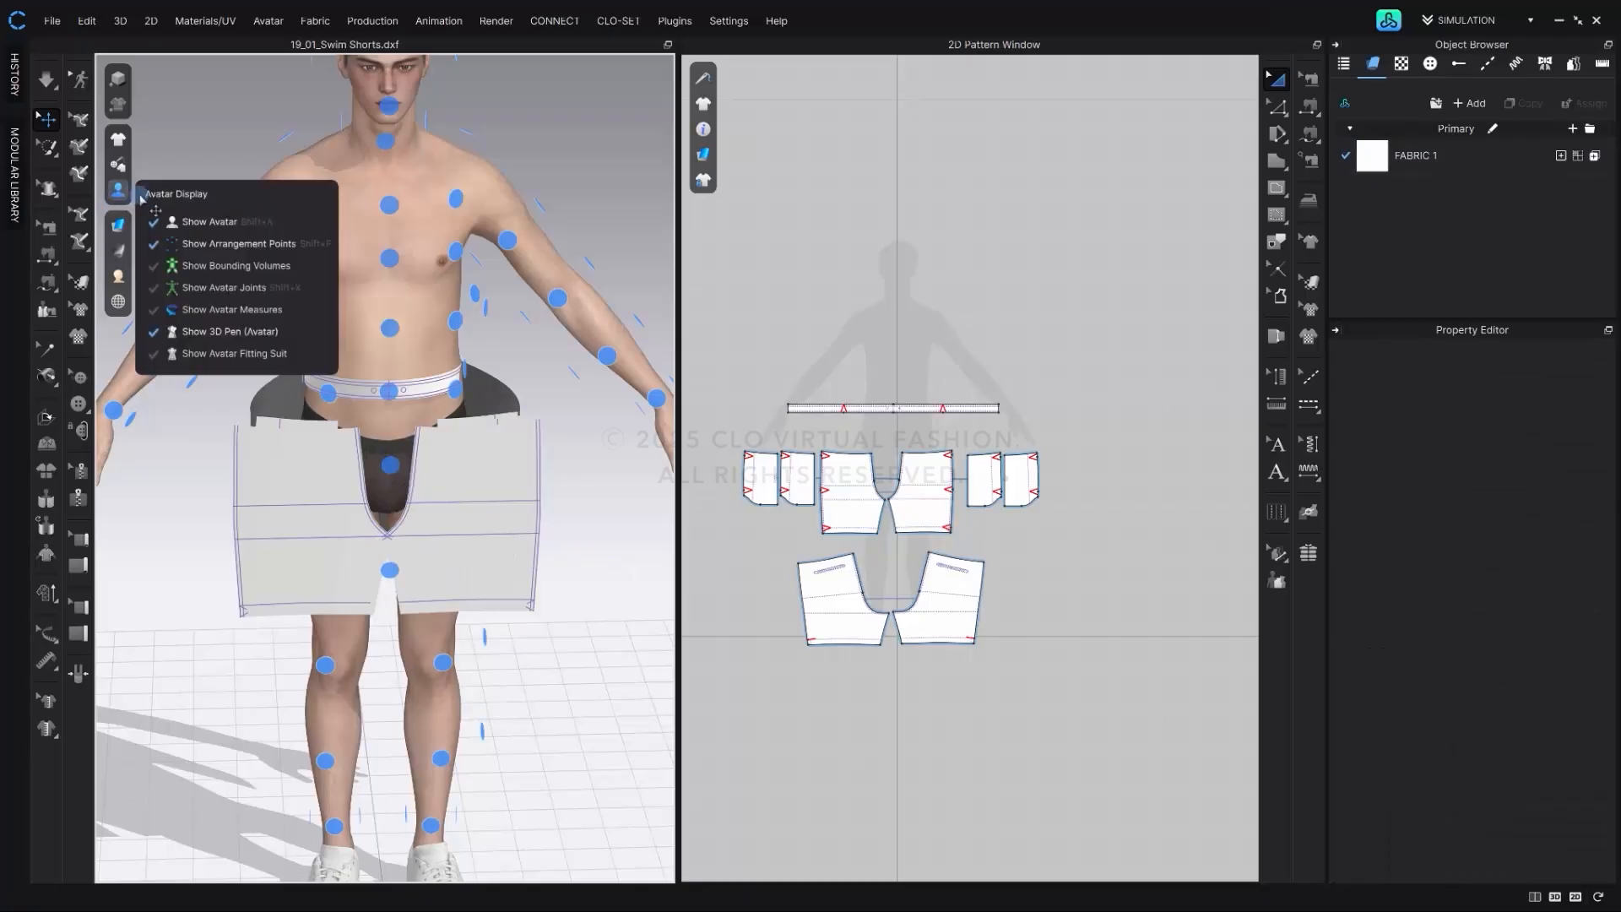
left_click(179, 243)
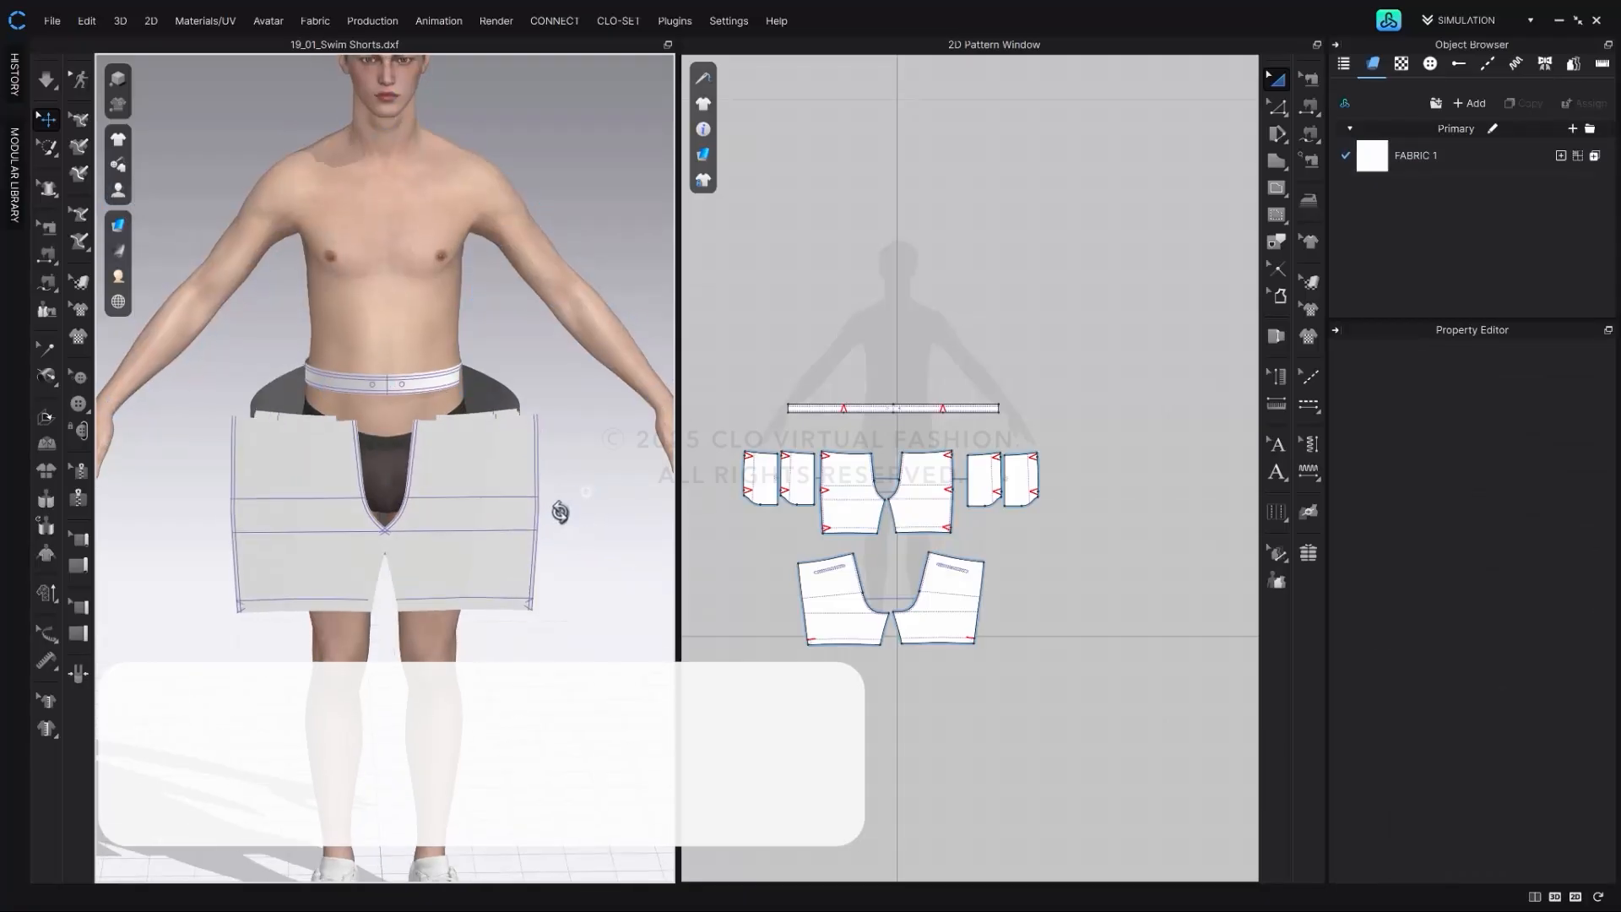
scroll(481, 460, "down", 3)
left_click(483, 460)
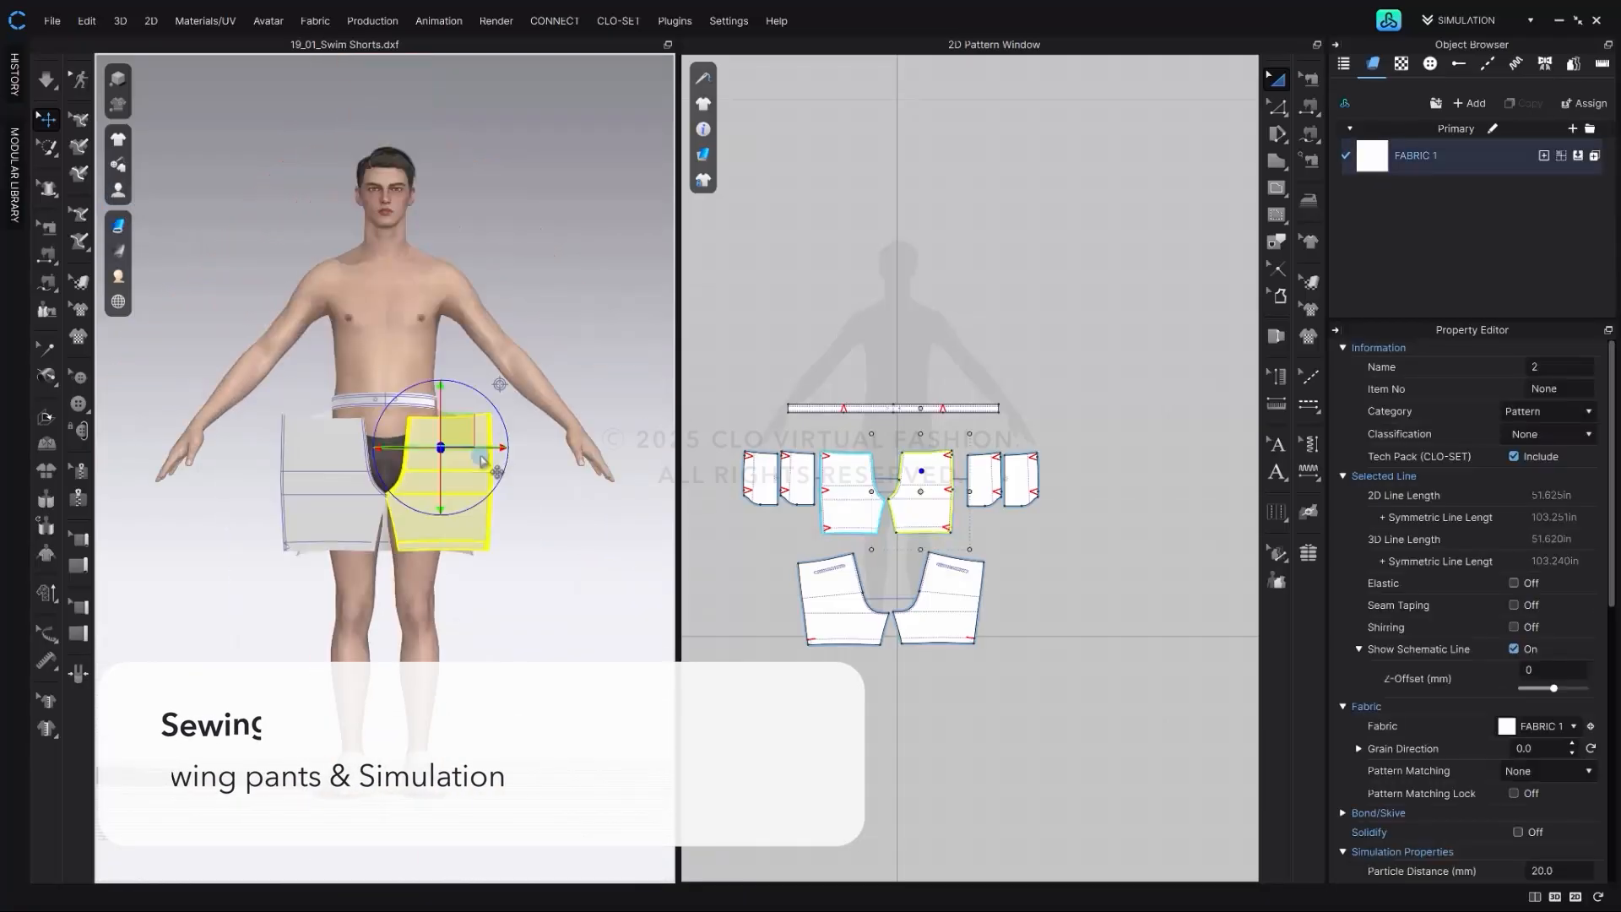
left_click(561, 496)
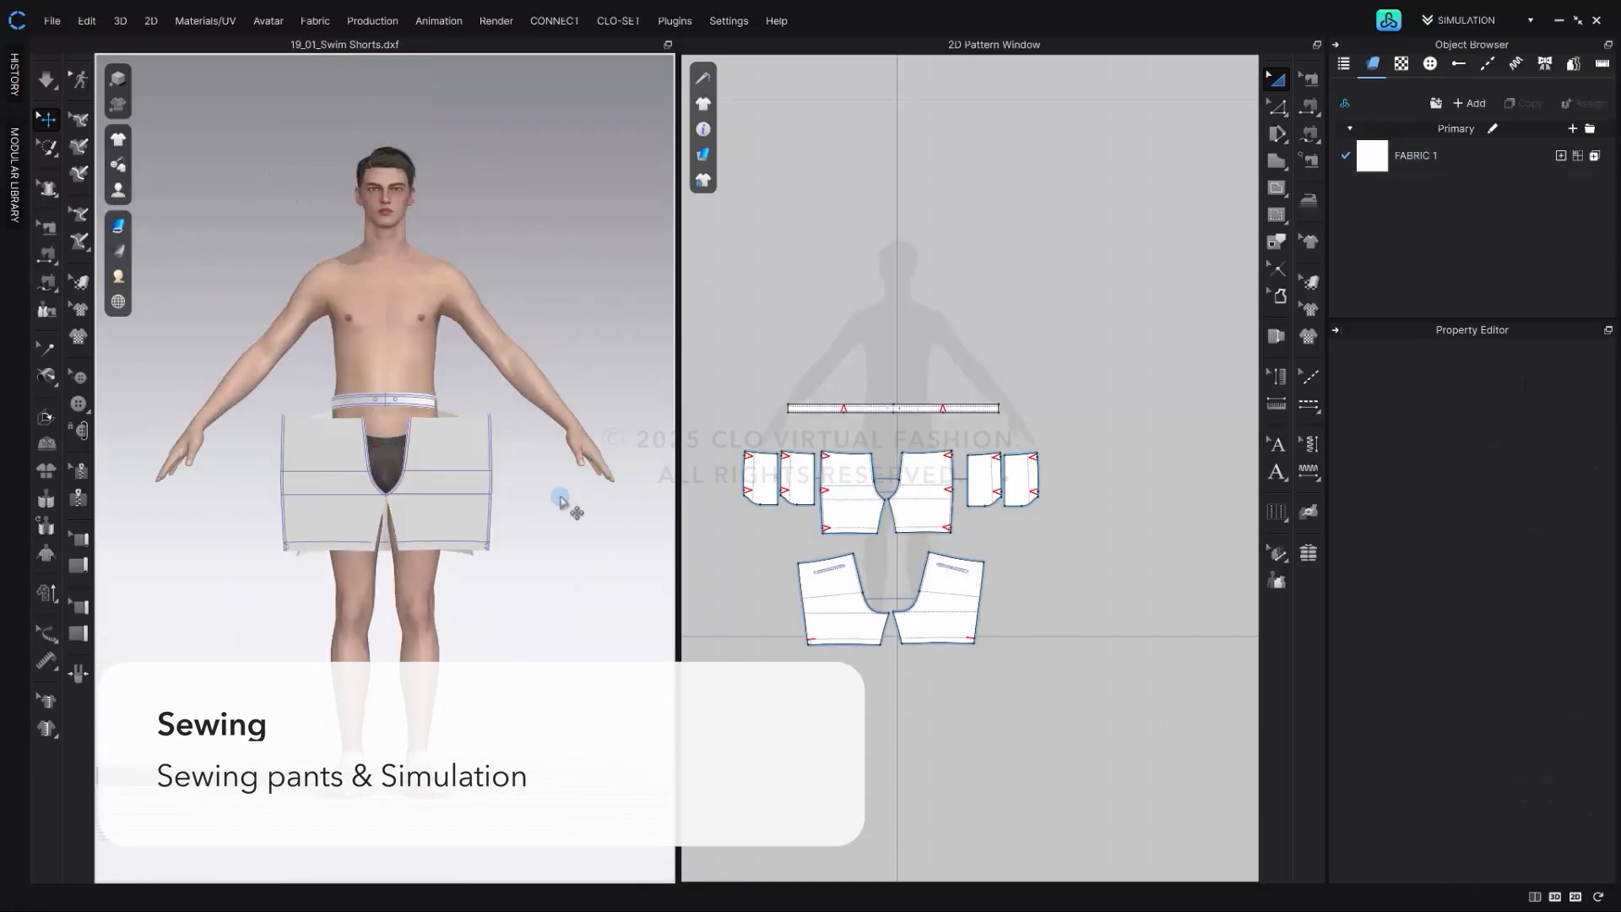
- Using Segment Sewing, sew the waistband's central lower edge segments to the top edges of the two front shorts patterns
left_click(1309, 106)
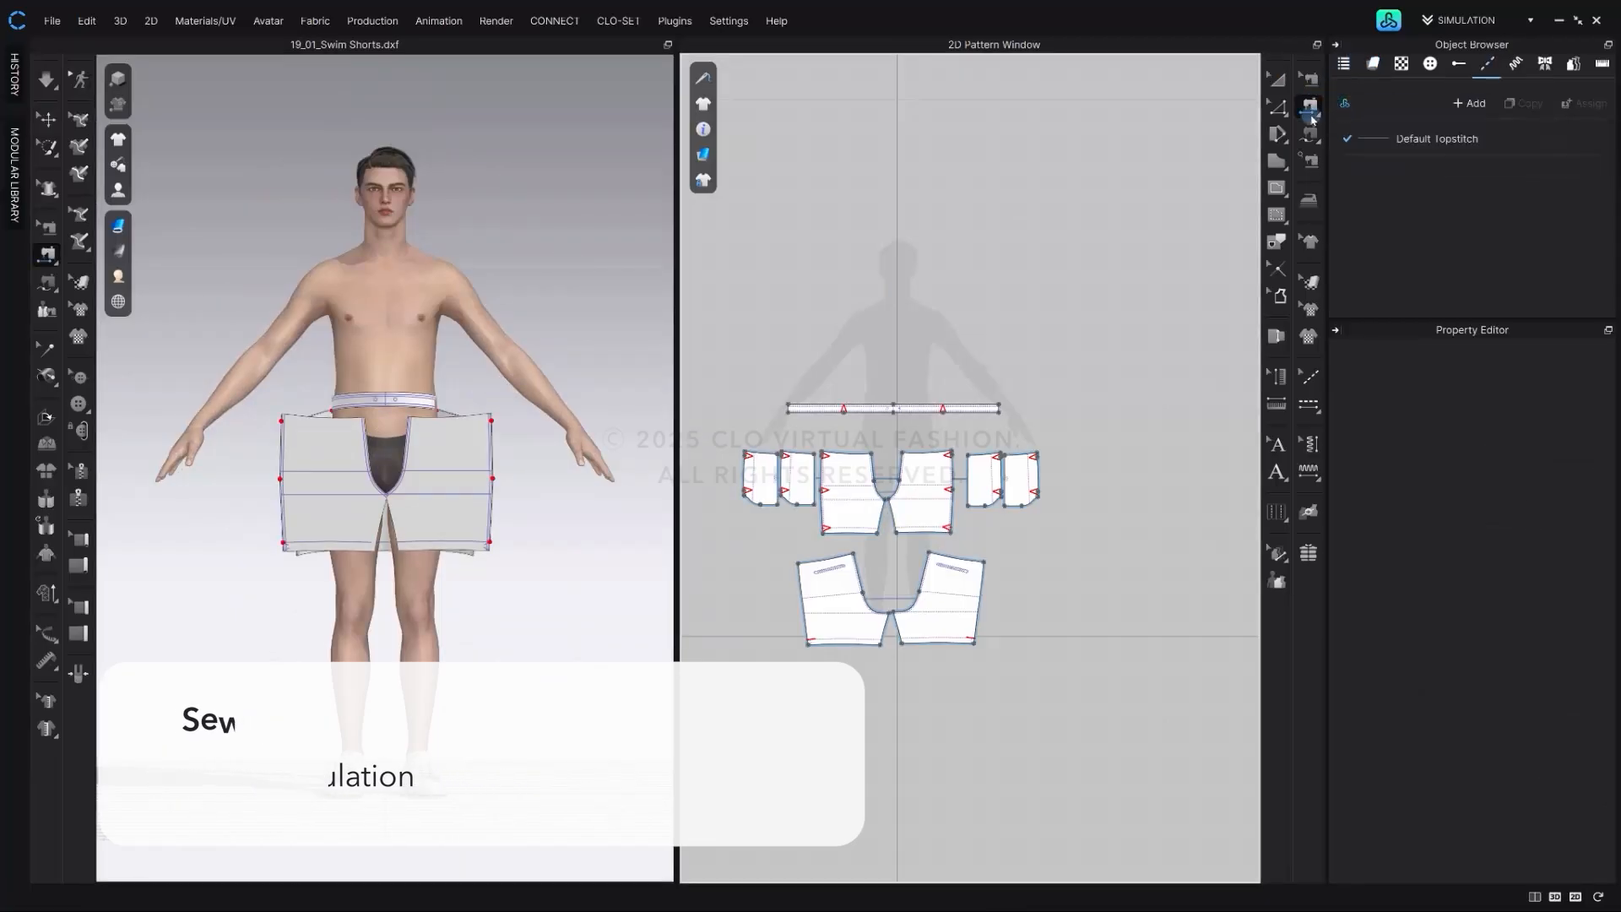
left_click(905, 412)
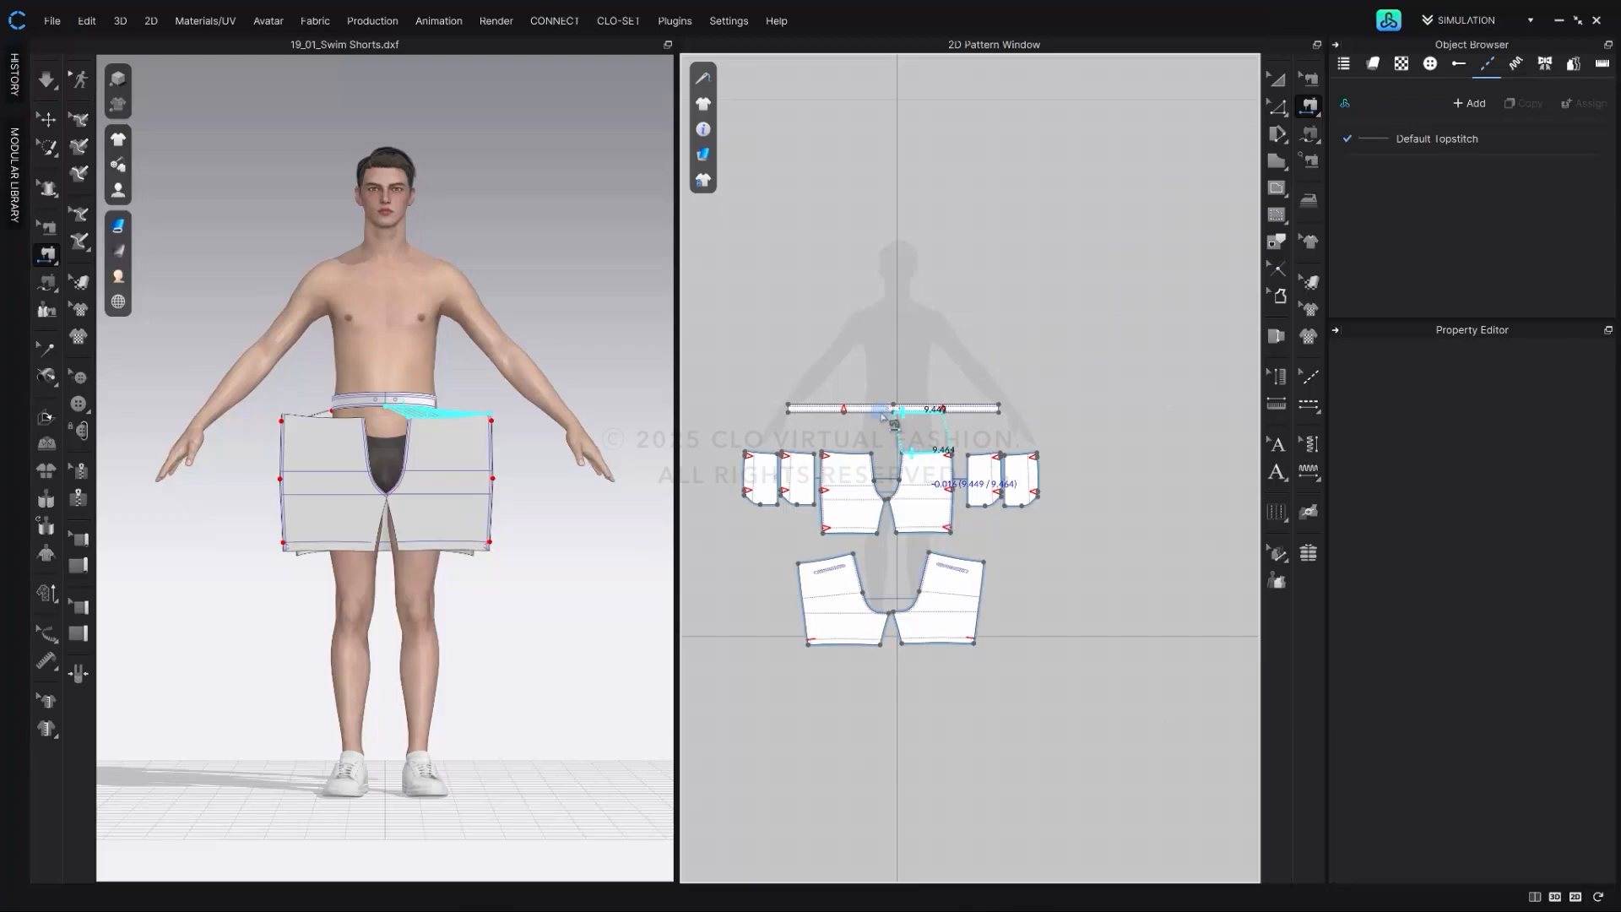
left_click(919, 453)
left_click(874, 412)
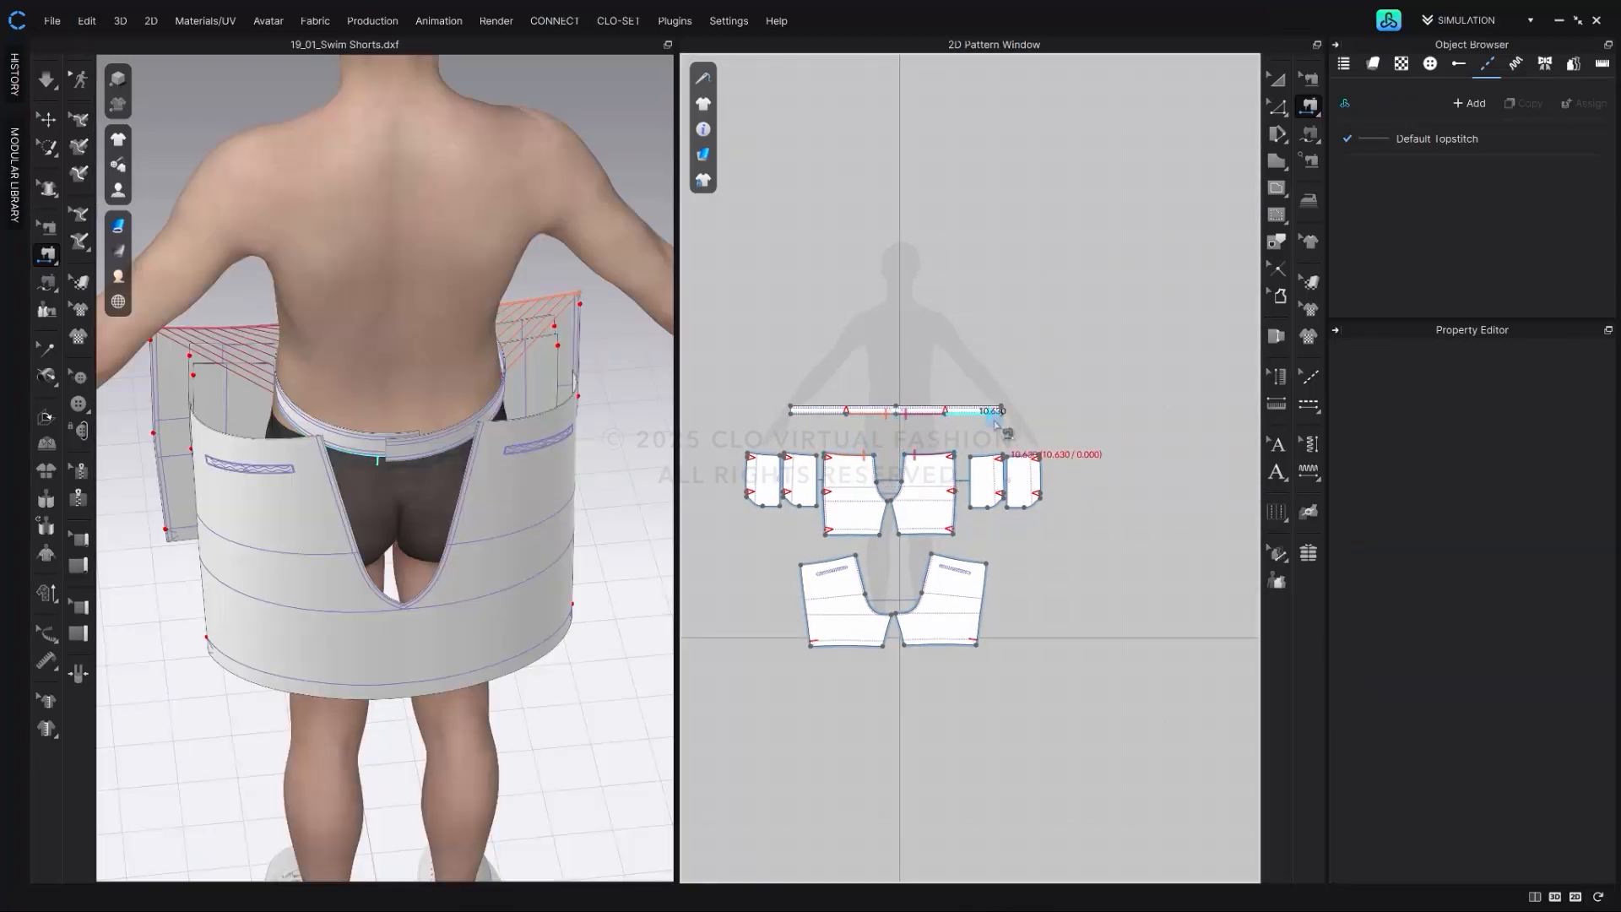
- Sew the waistband's outer lower edge segments to the top edges of the two back shorts patterns
left_click(827, 559)
left_click(812, 413)
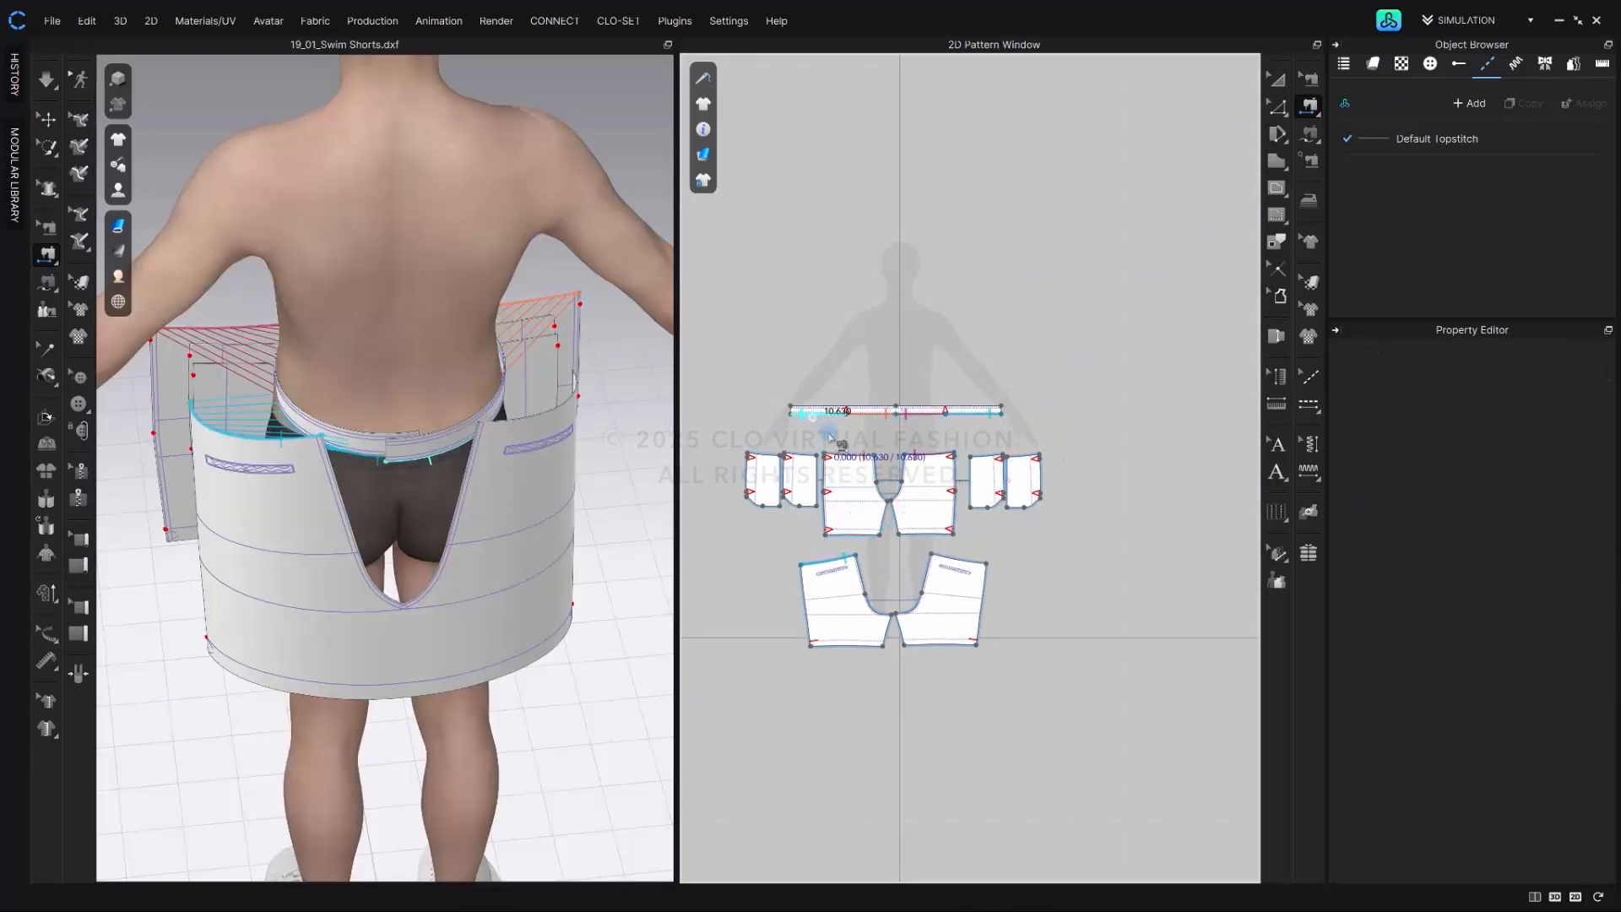
left_click(945, 558)
- Sew the two short ends of the waistband together
key("2")
left_click(1282, 84)
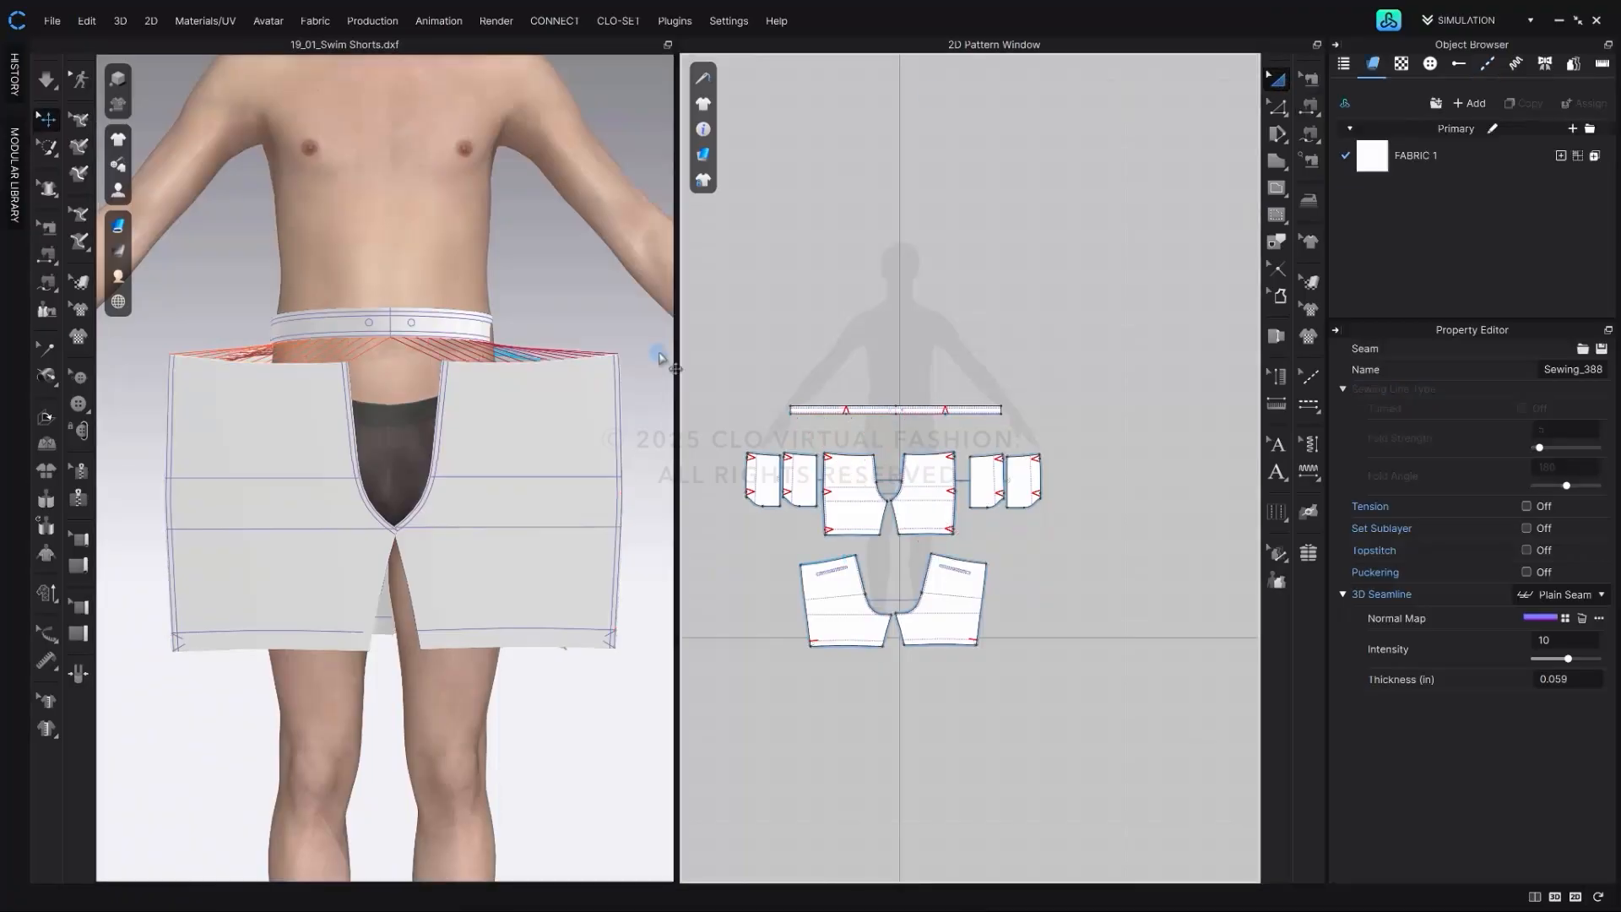
left_click(791, 413)
scroll(792, 413, "up", 4)
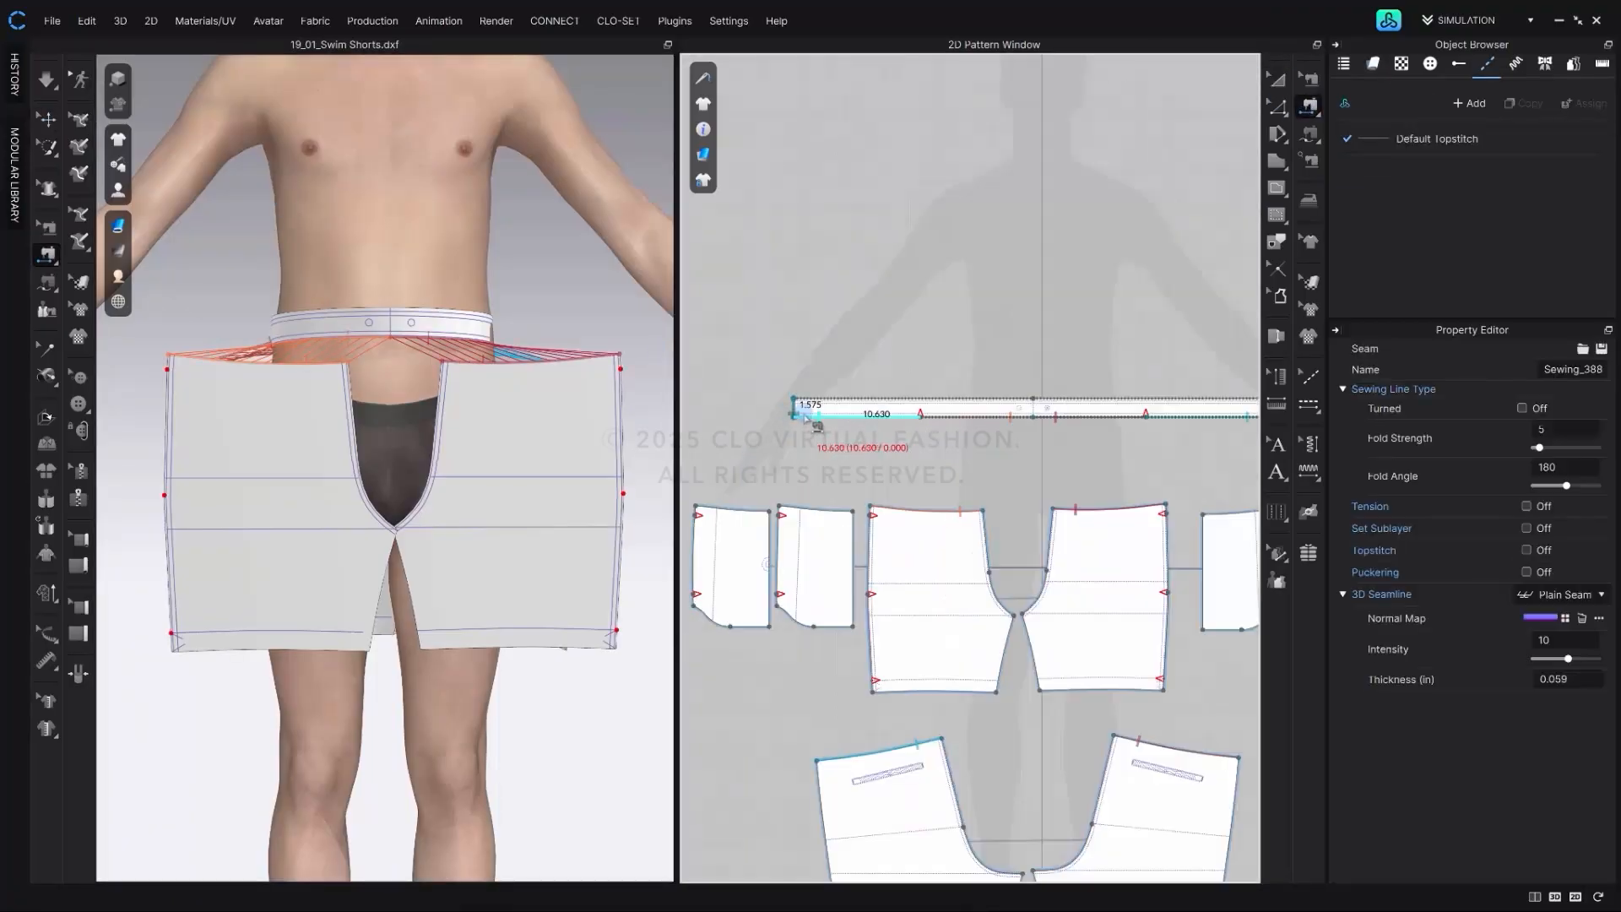
- Sew the two pocket patterns together along their short side segments above and below the pocket opening
middle_click_drag(960, 453, 891, 431)
scroll(1013, 437, "down", 2)
middle_click_drag(1067, 456, 932, 434)
scroll(961, 440, "up", 4)
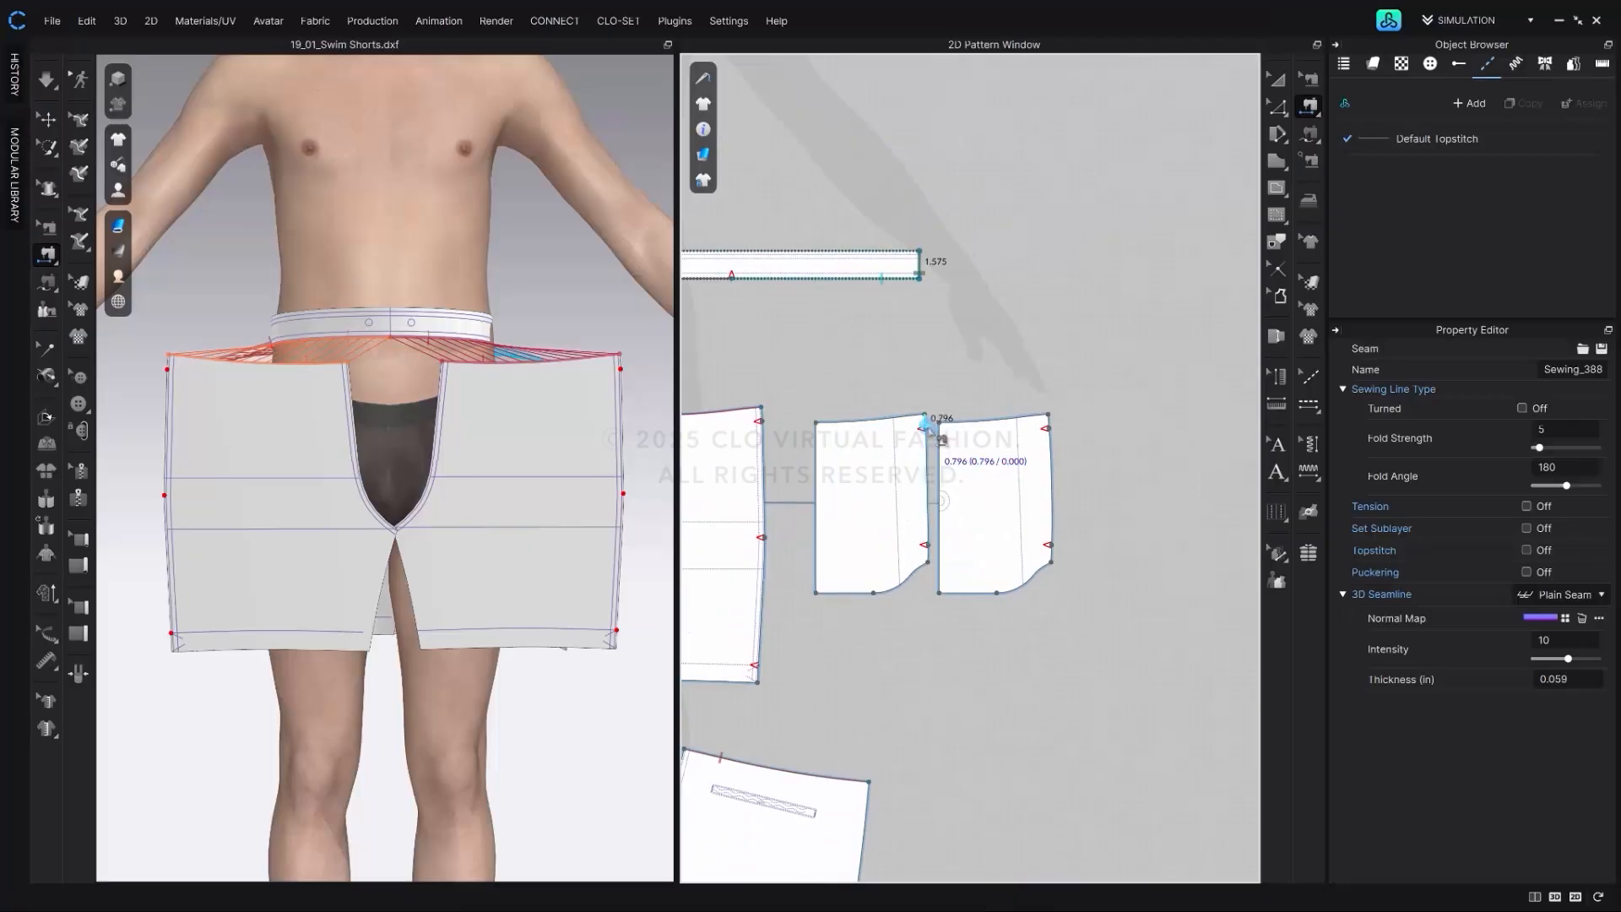
left_click(927, 423)
left_click(1050, 424)
left_click(940, 550)
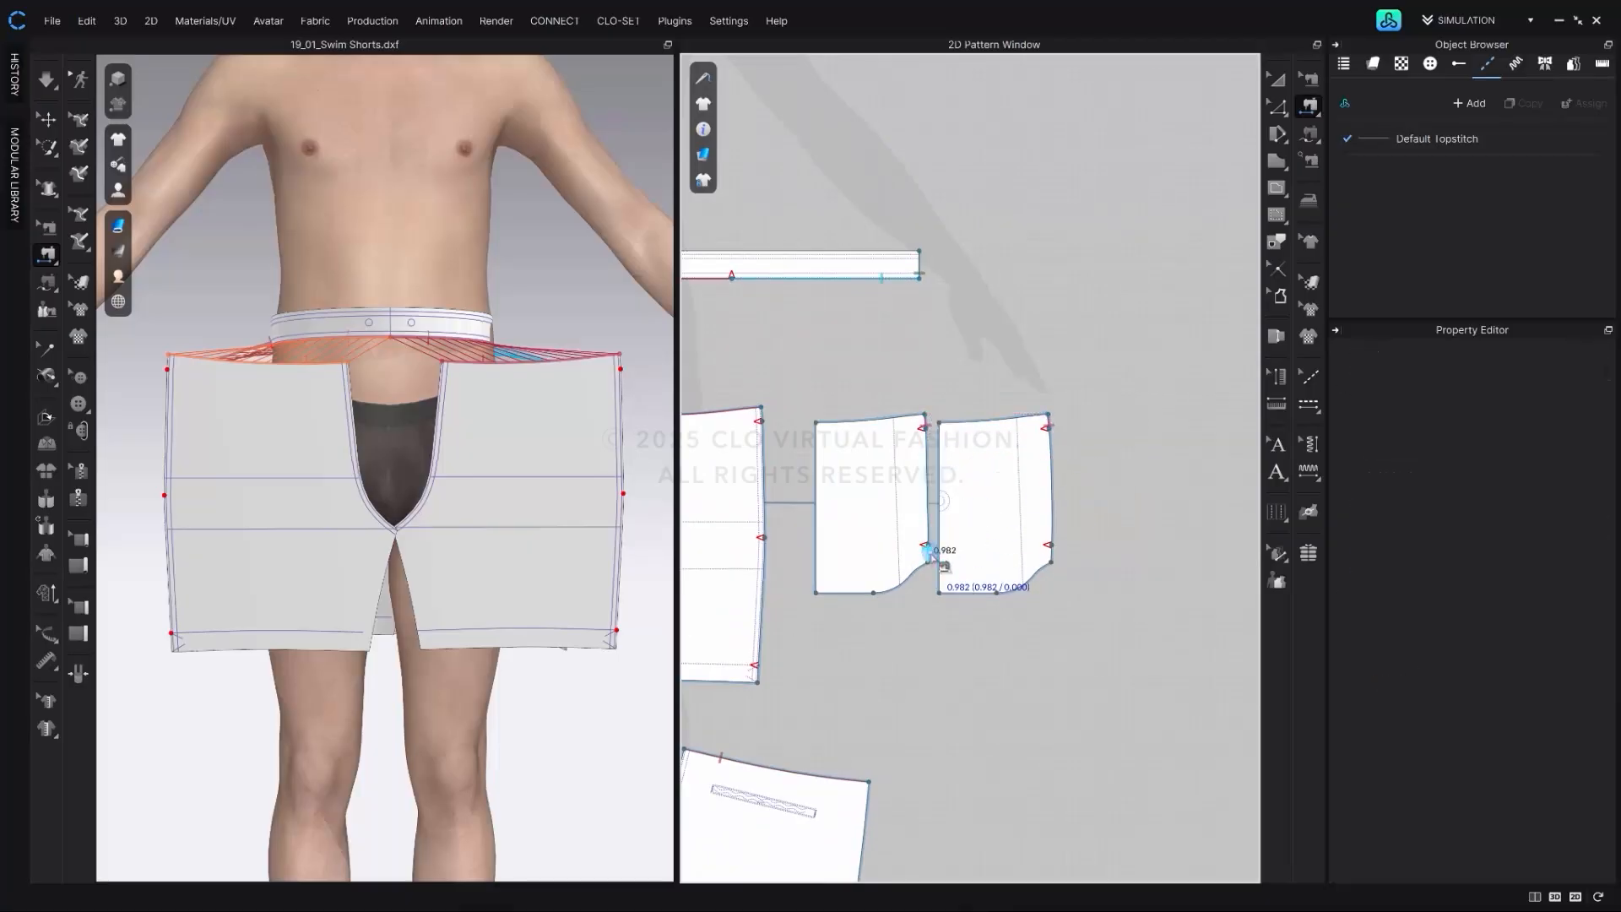
left_click(1050, 547)
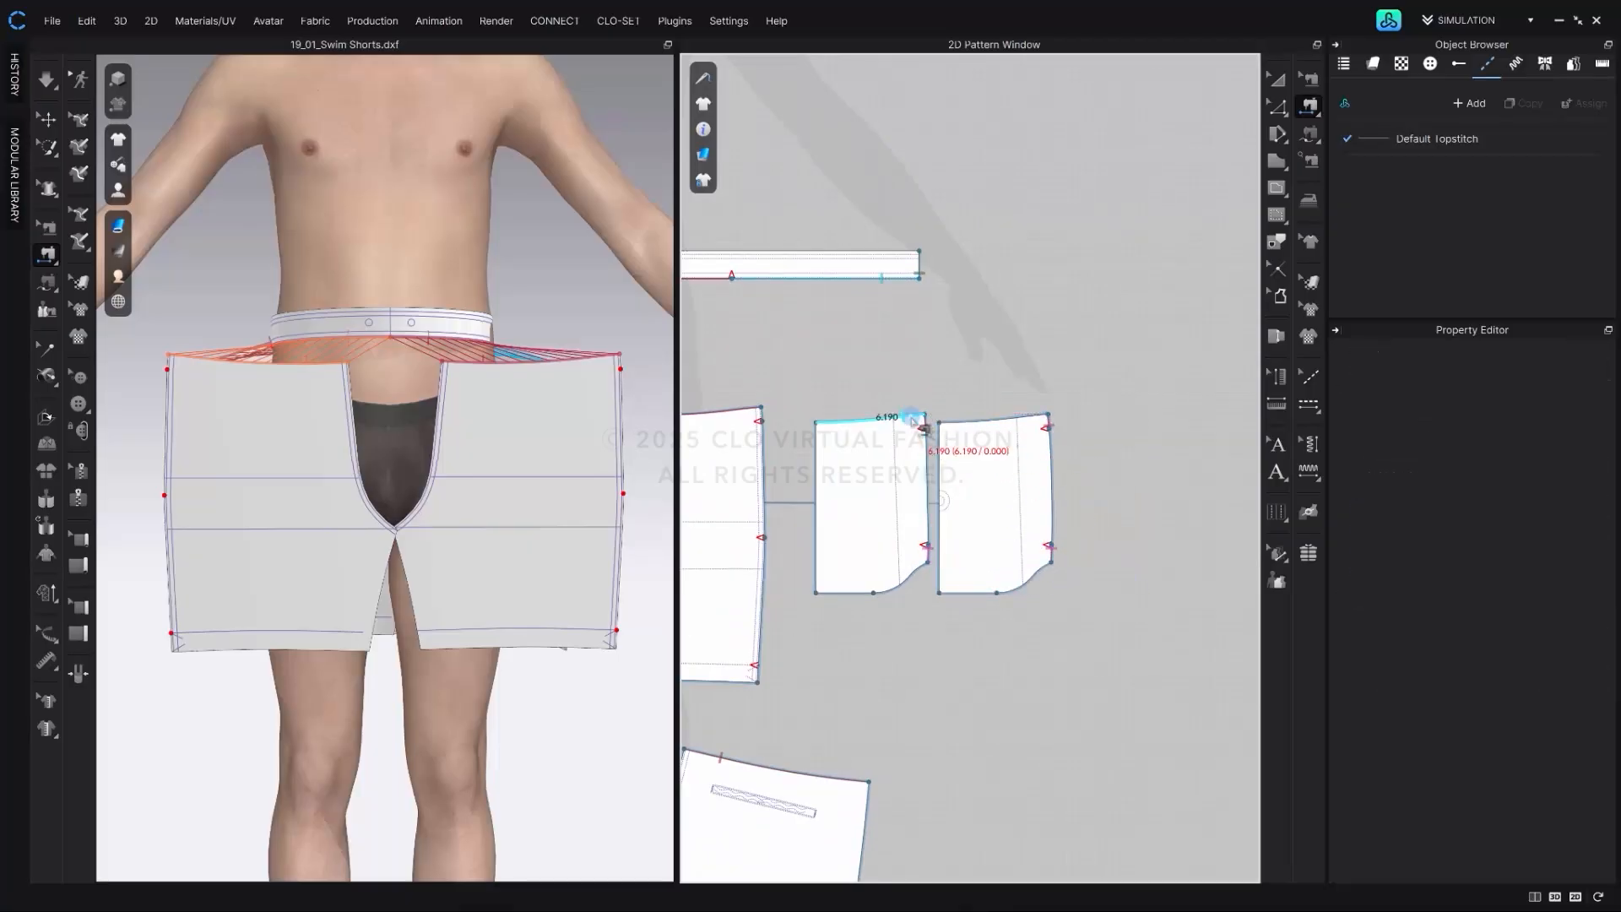
- Sew the two pocket patterns together along their top, long straight side, curved corner and bottom edges
left_click(816, 460)
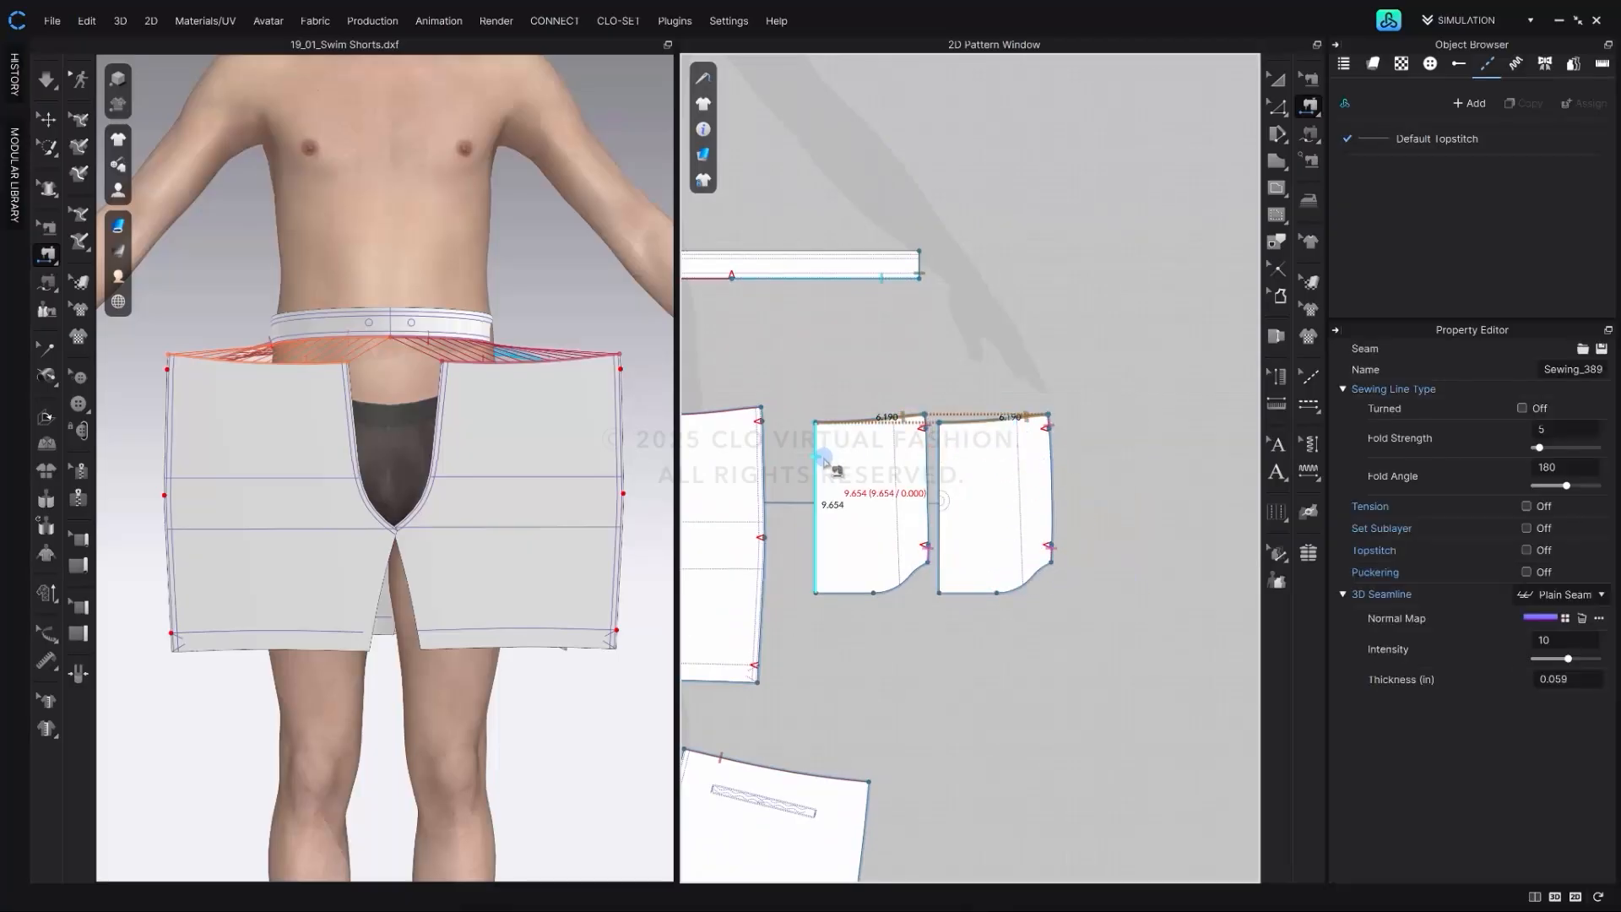
left_click(940, 459)
left_click(918, 569)
left_click(1041, 573)
left_click(967, 592)
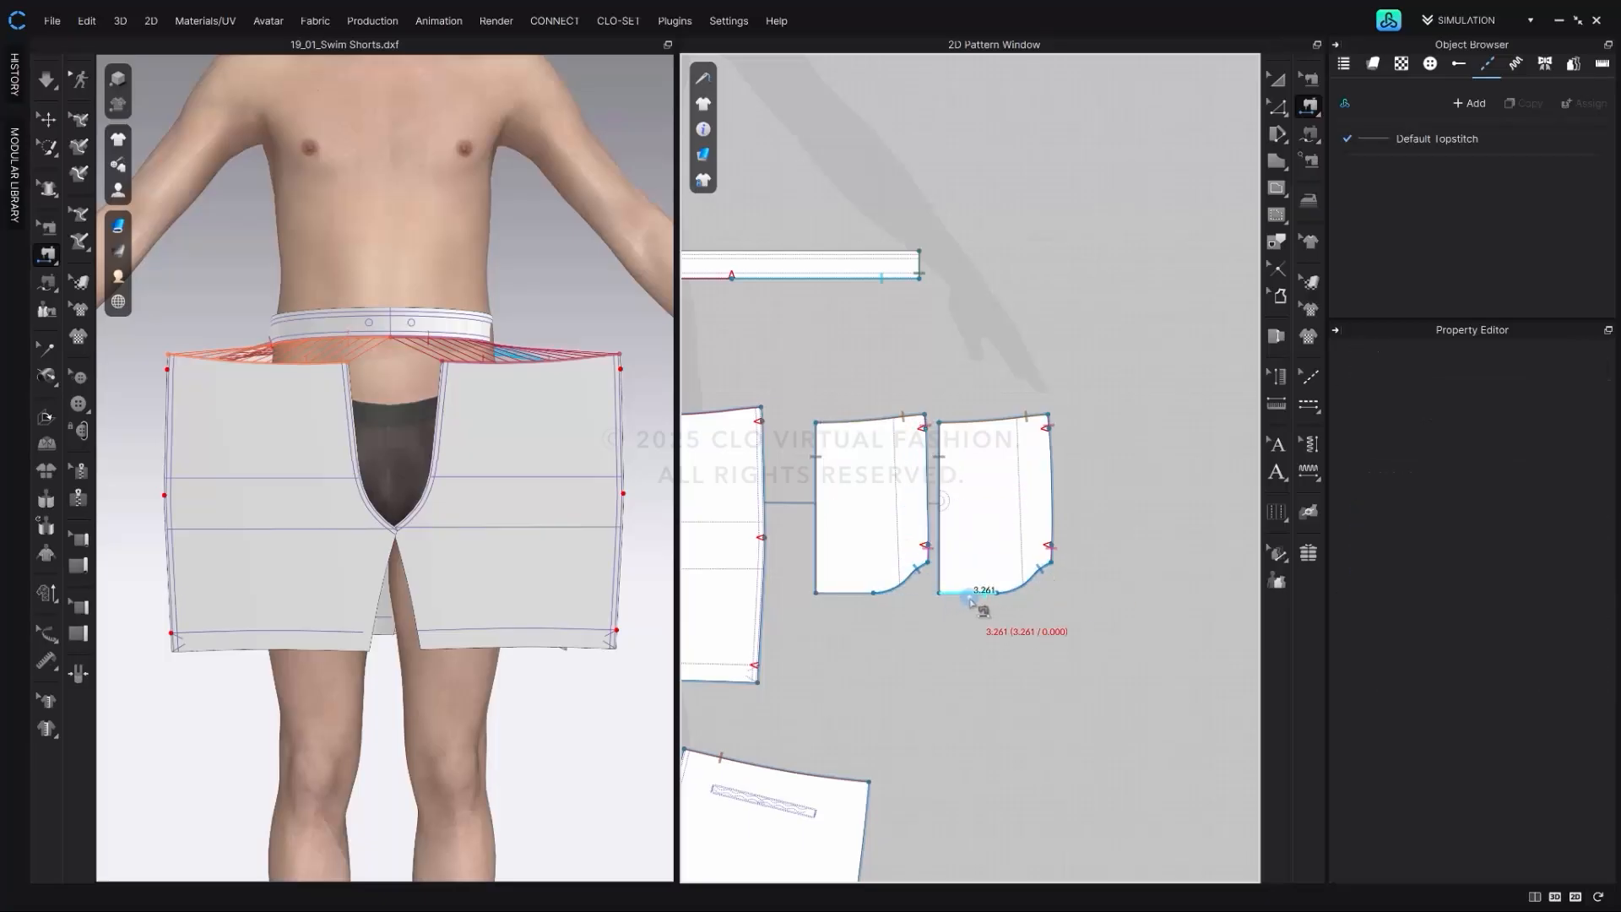
left_click(867, 592)
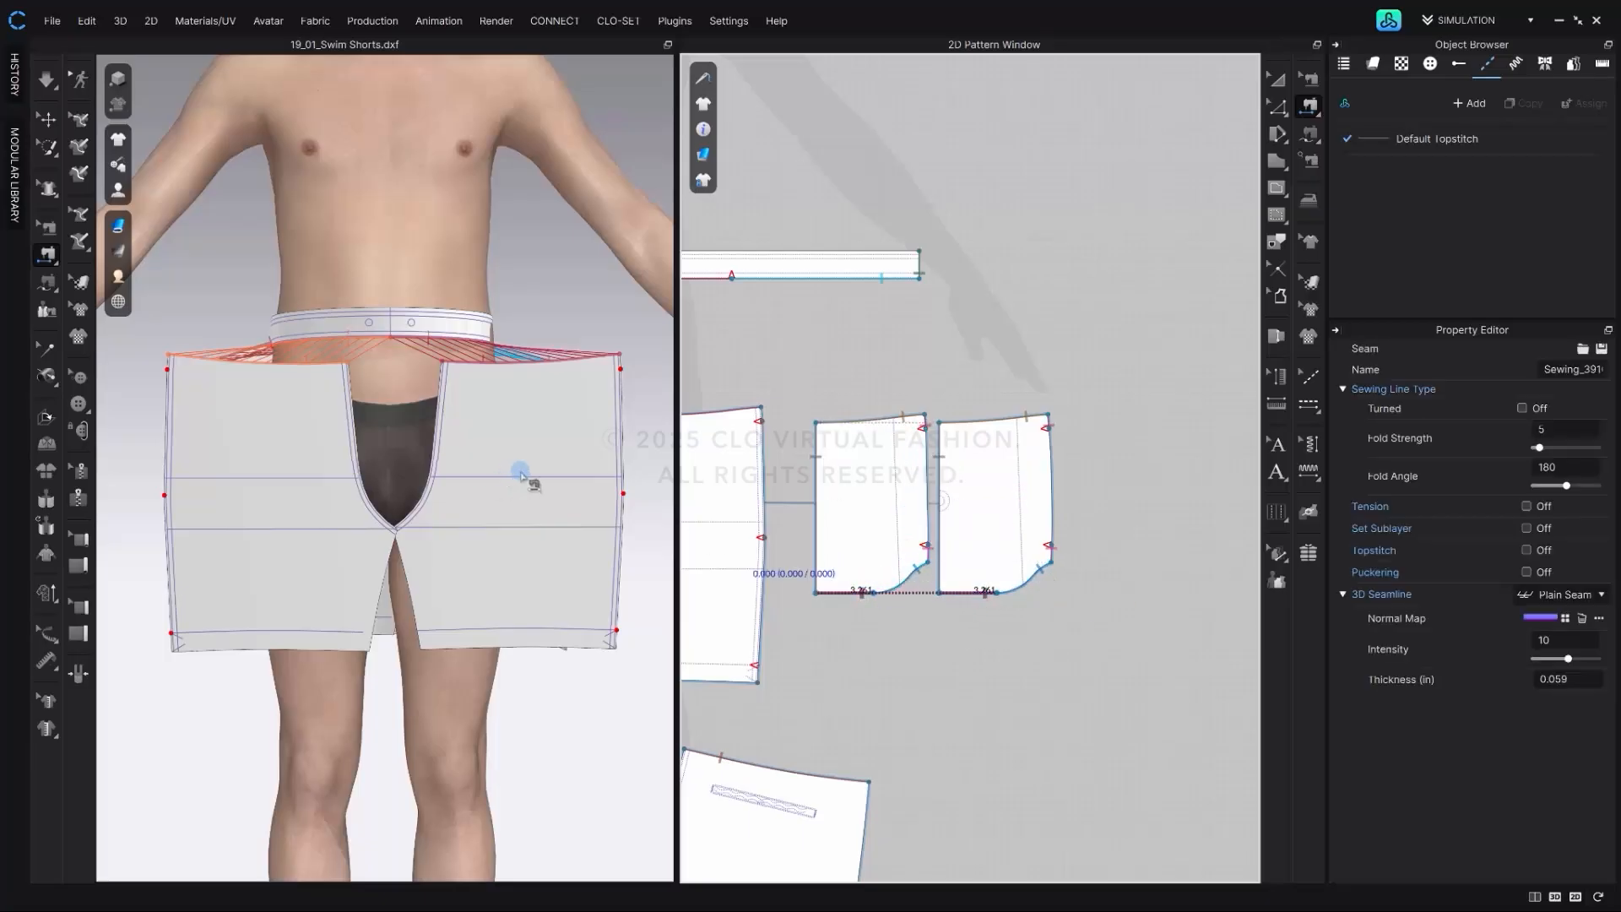
- Using Free Sewing, sew the short side segment above the pocket opening to the upper side edge of the adjacent front pattern
right_click_drag(524, 470, 438, 470)
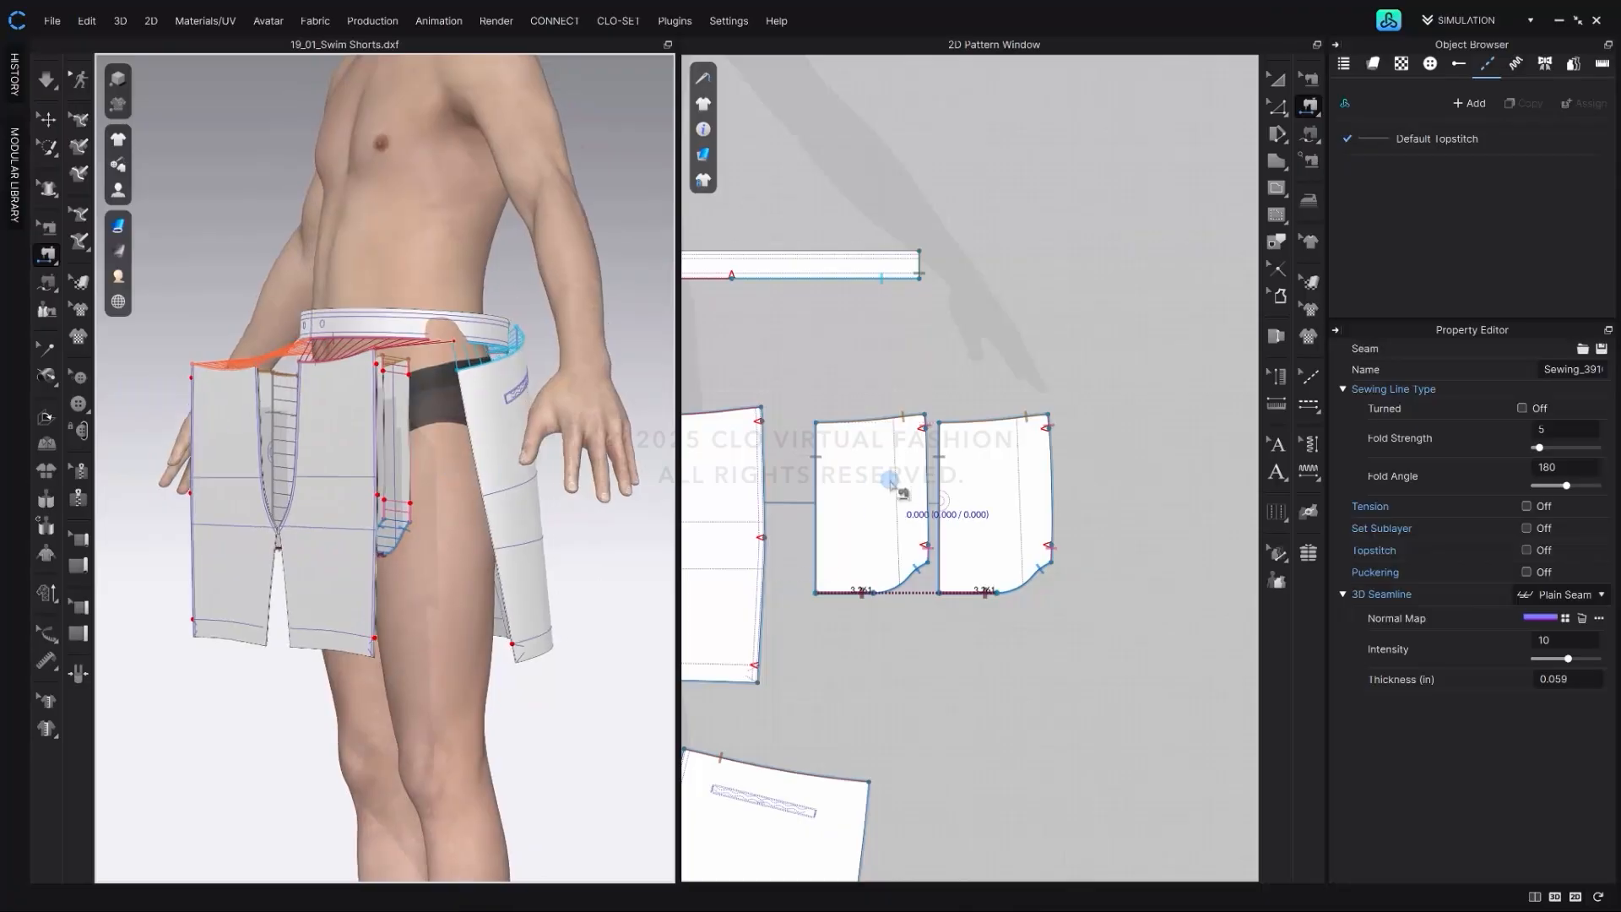
left_click(1312, 134)
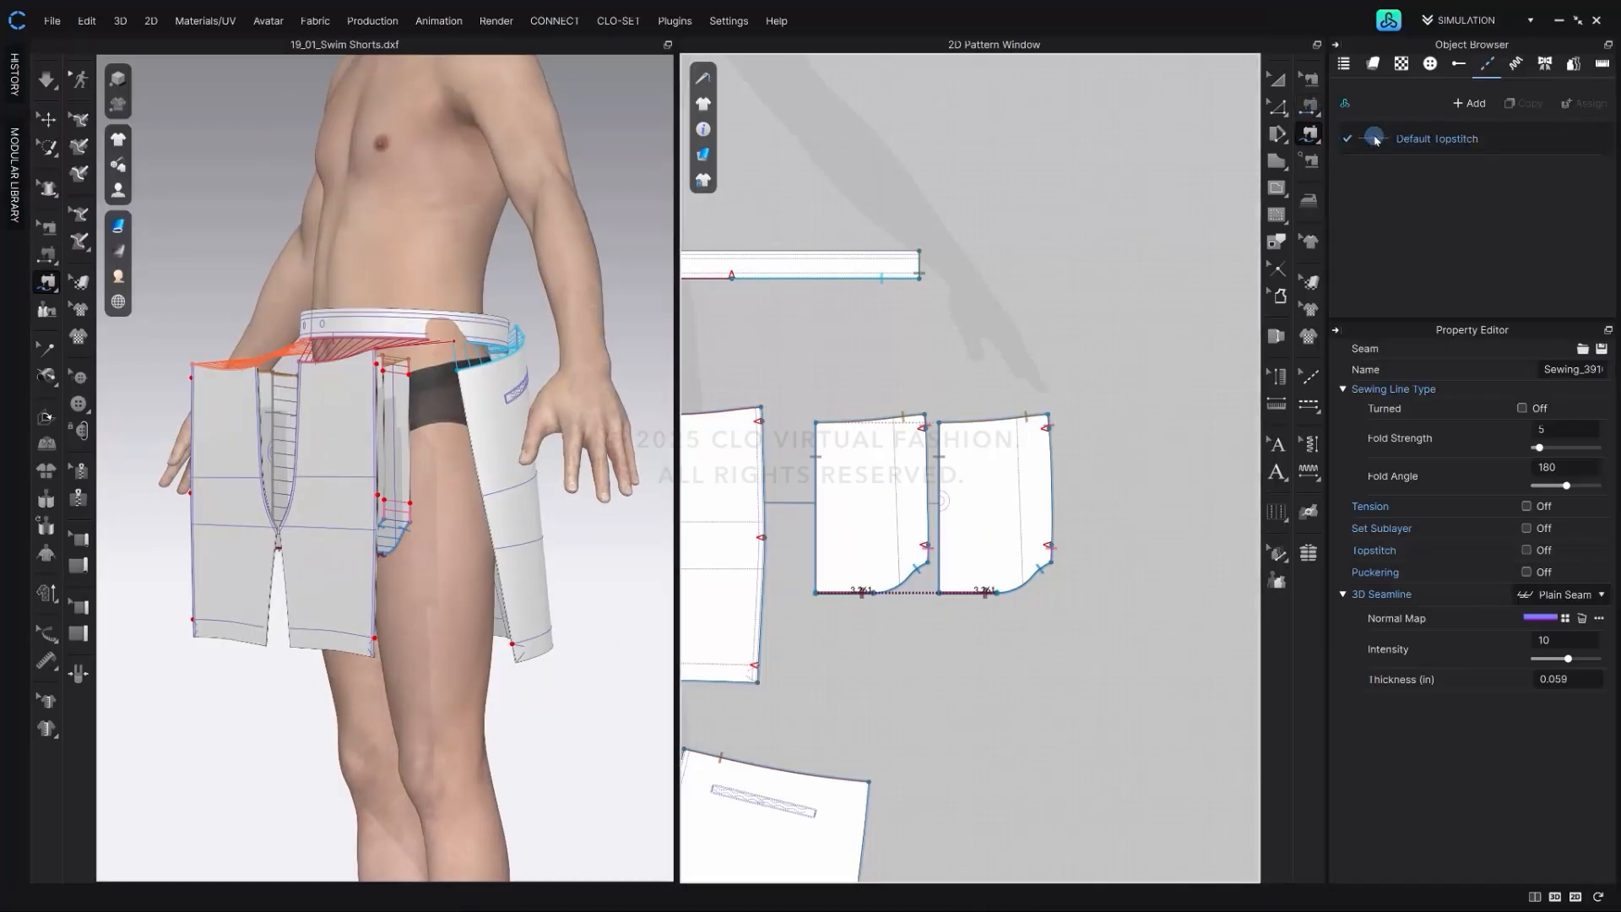
left_click(926, 414)
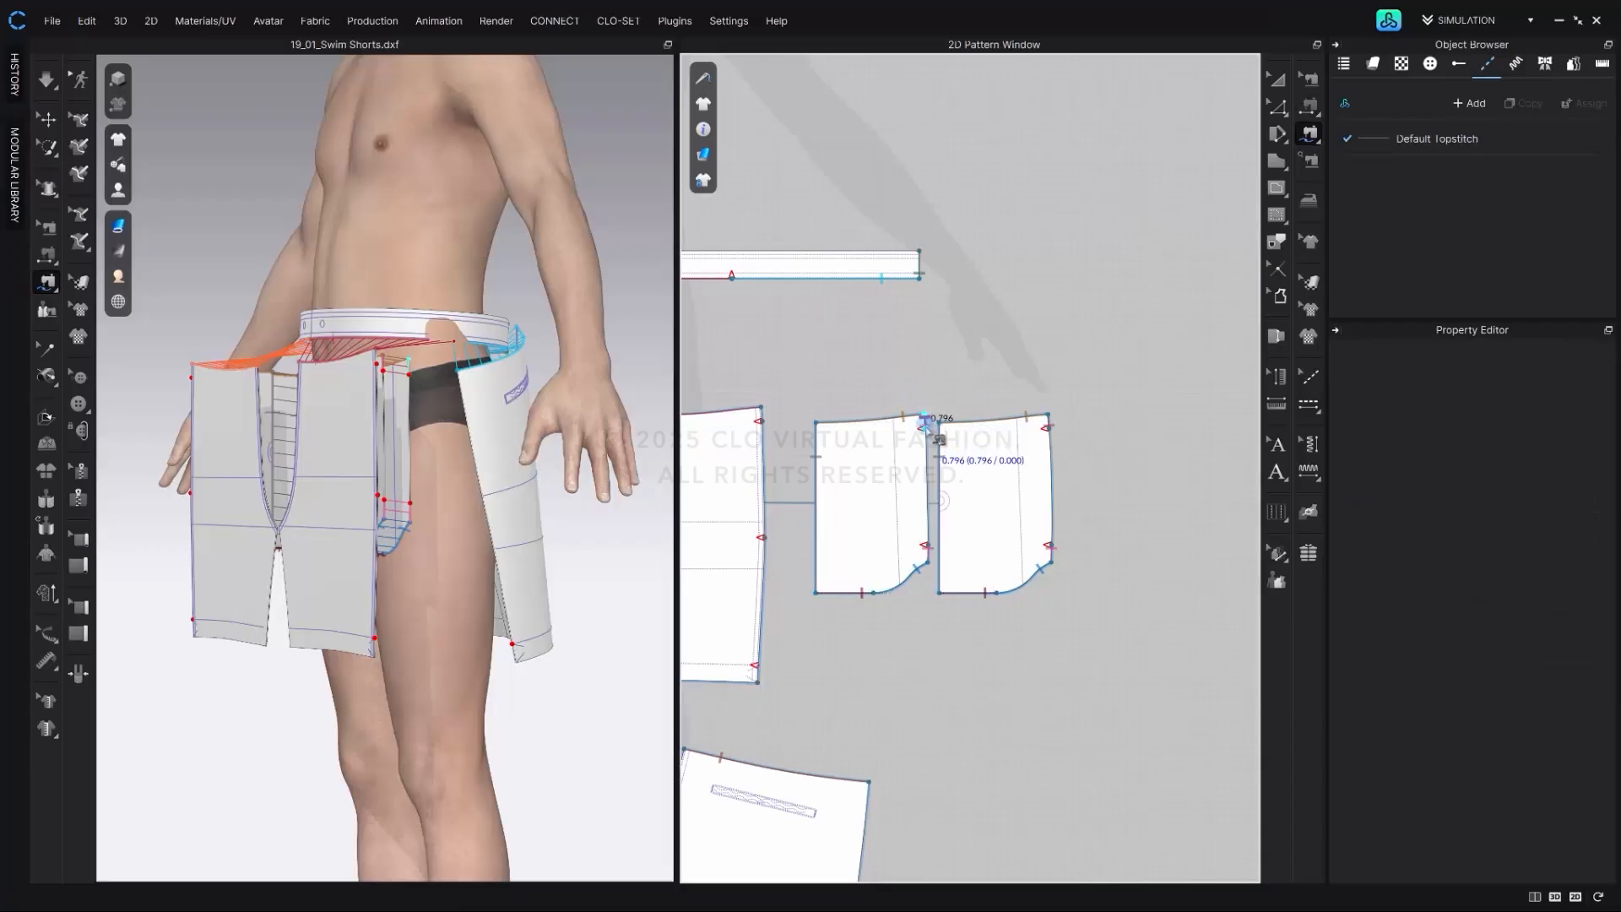
left_click(759, 416)
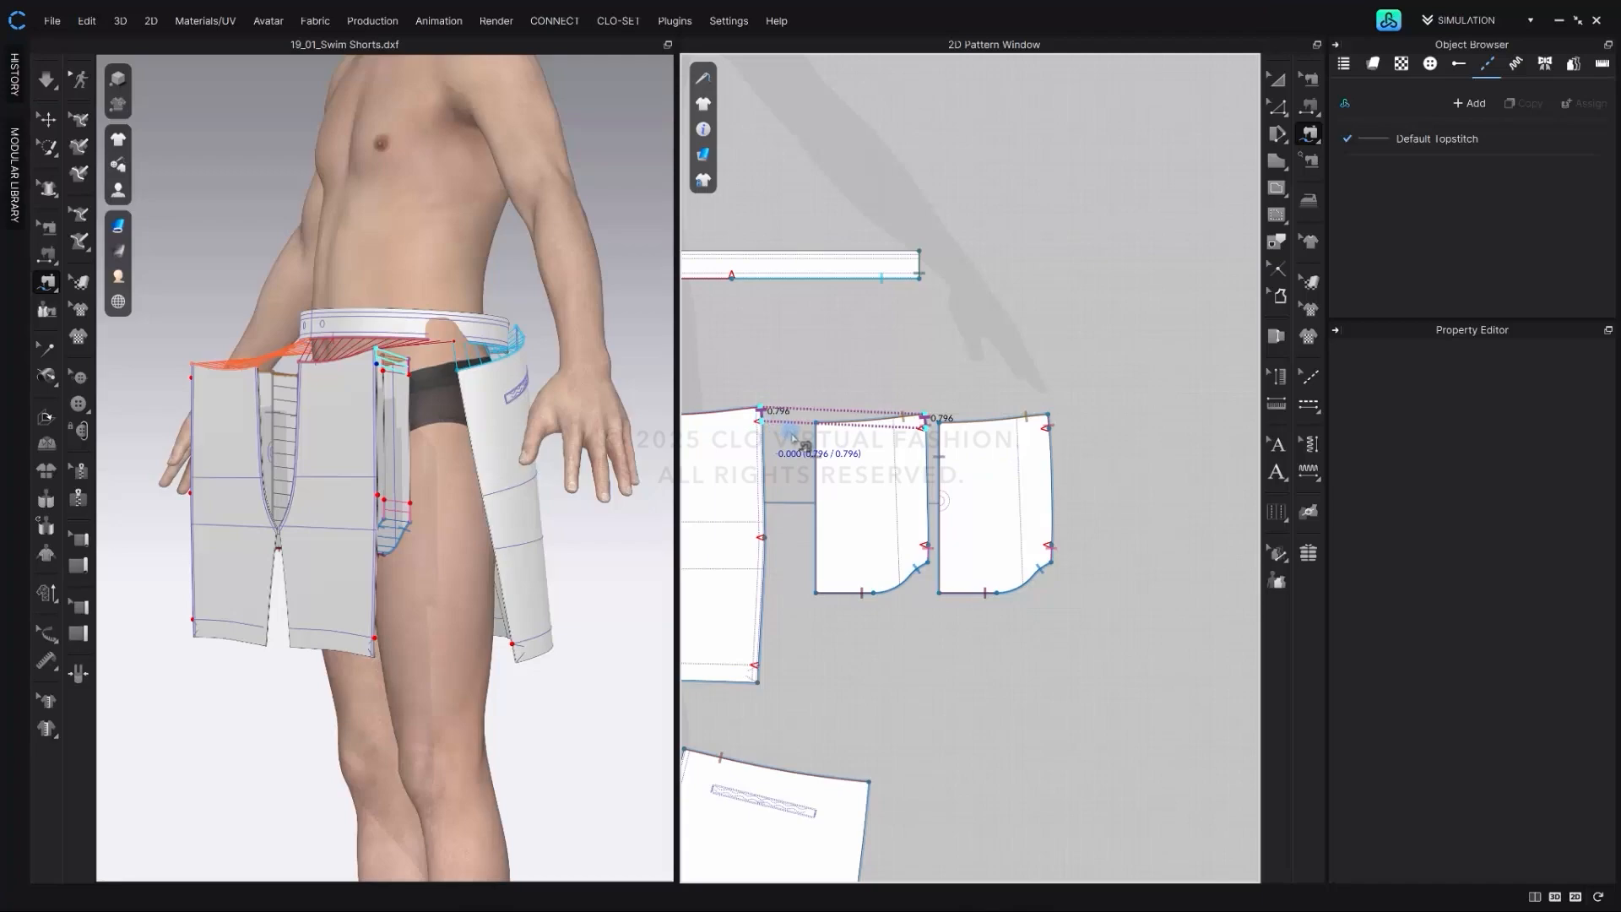
left_click(832, 486)
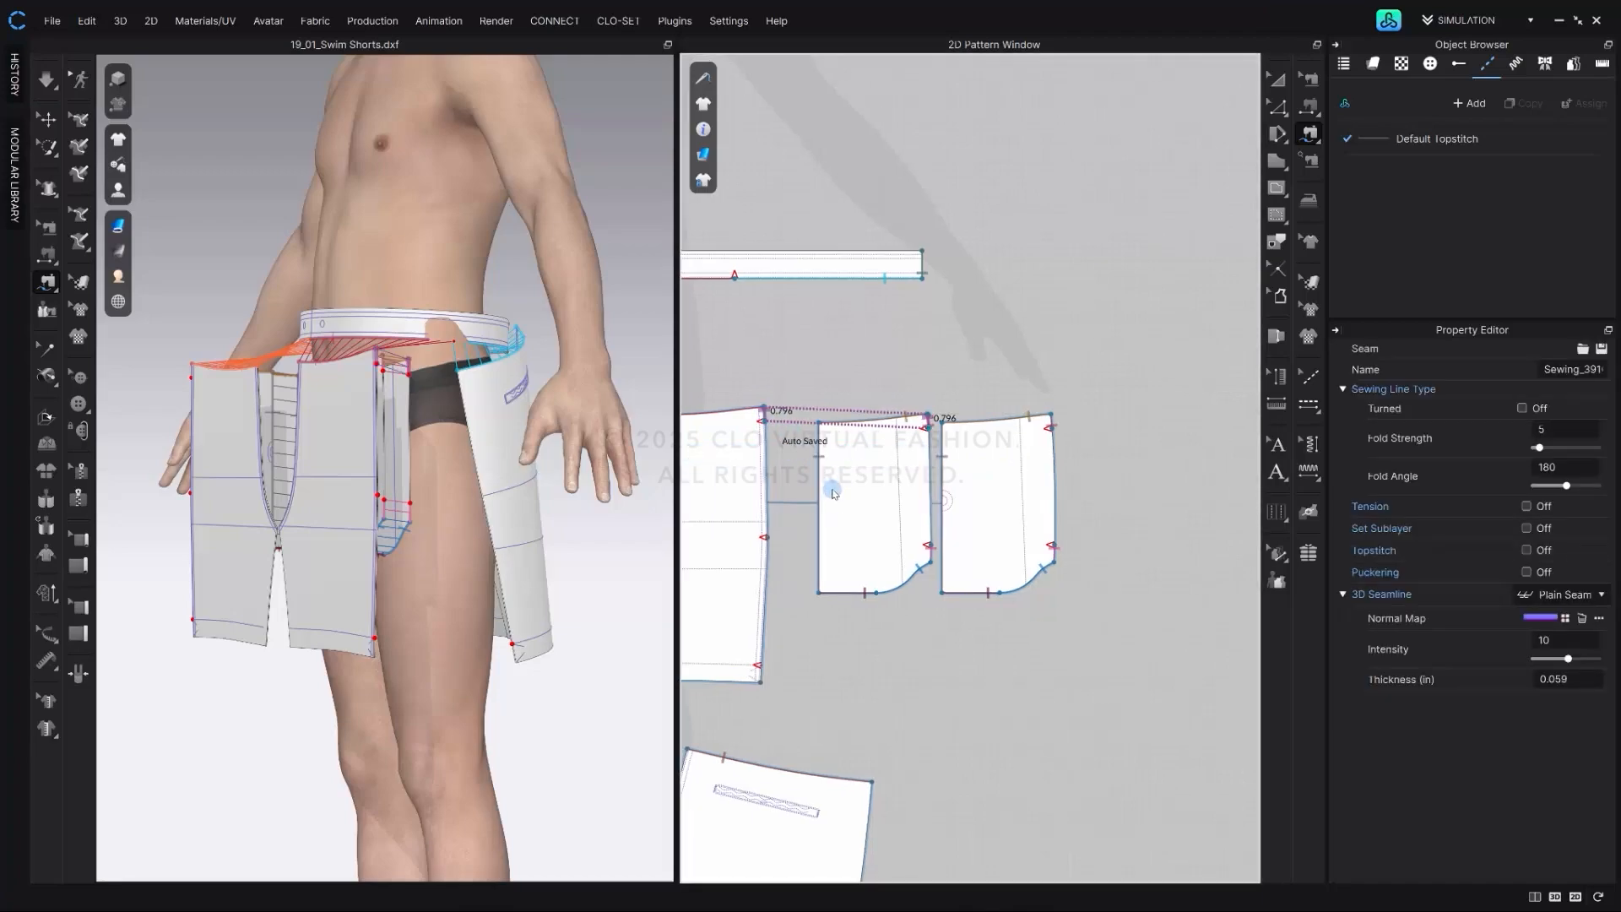
- Sew the pocket's short side segment below the opening to the matching stretch of the front pattern's side edge
left_click(929, 547)
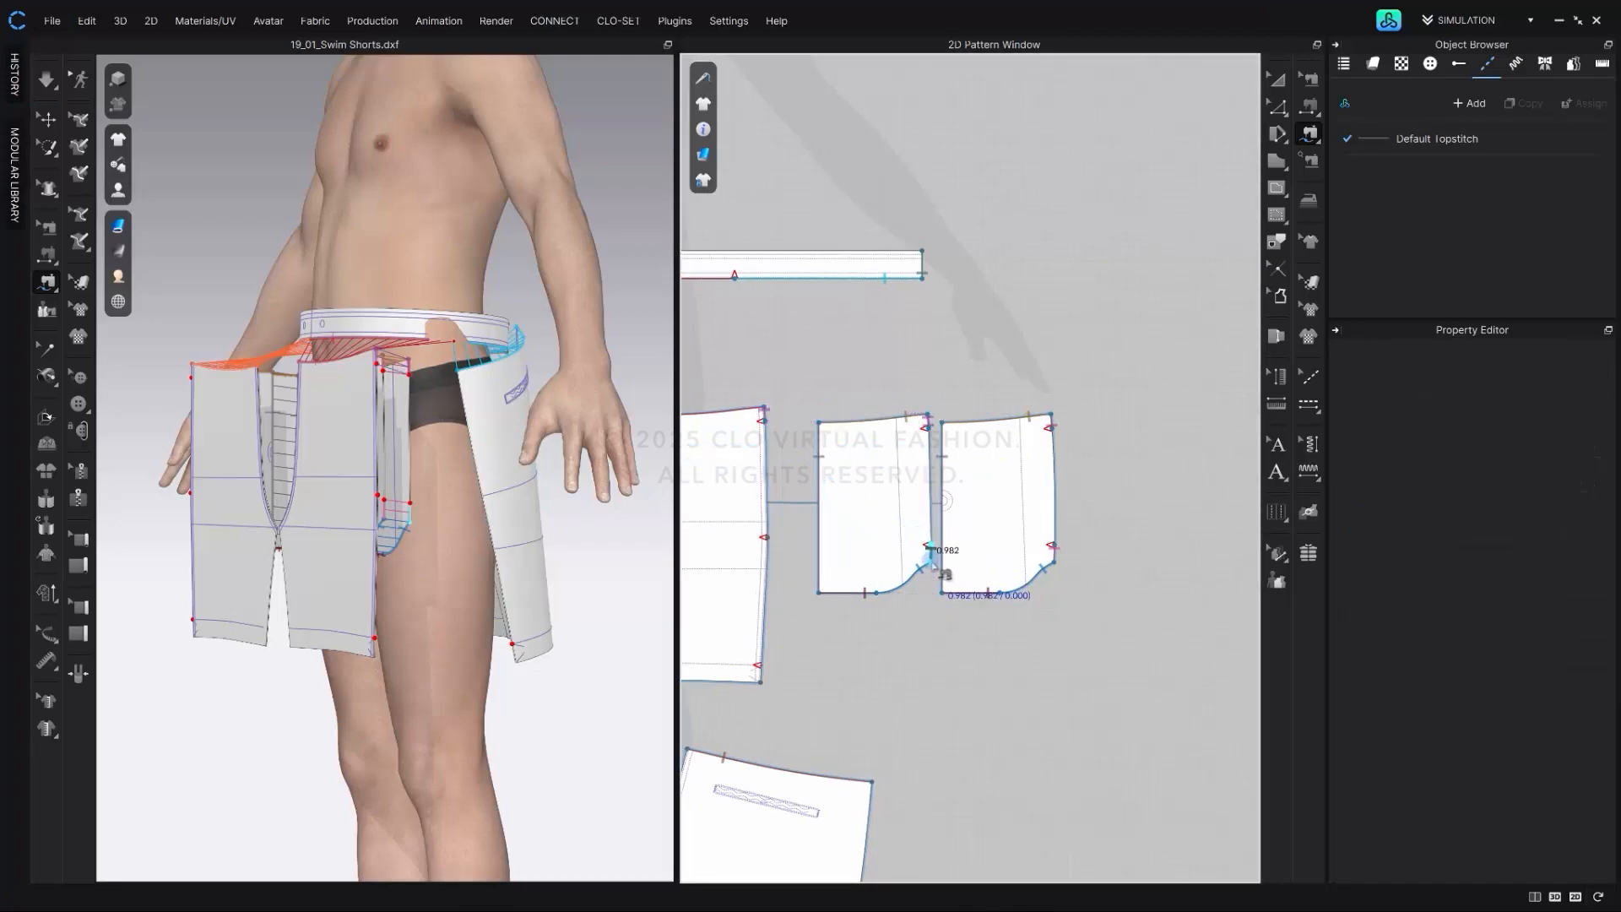
left_click(932, 562)
left_click(764, 537)
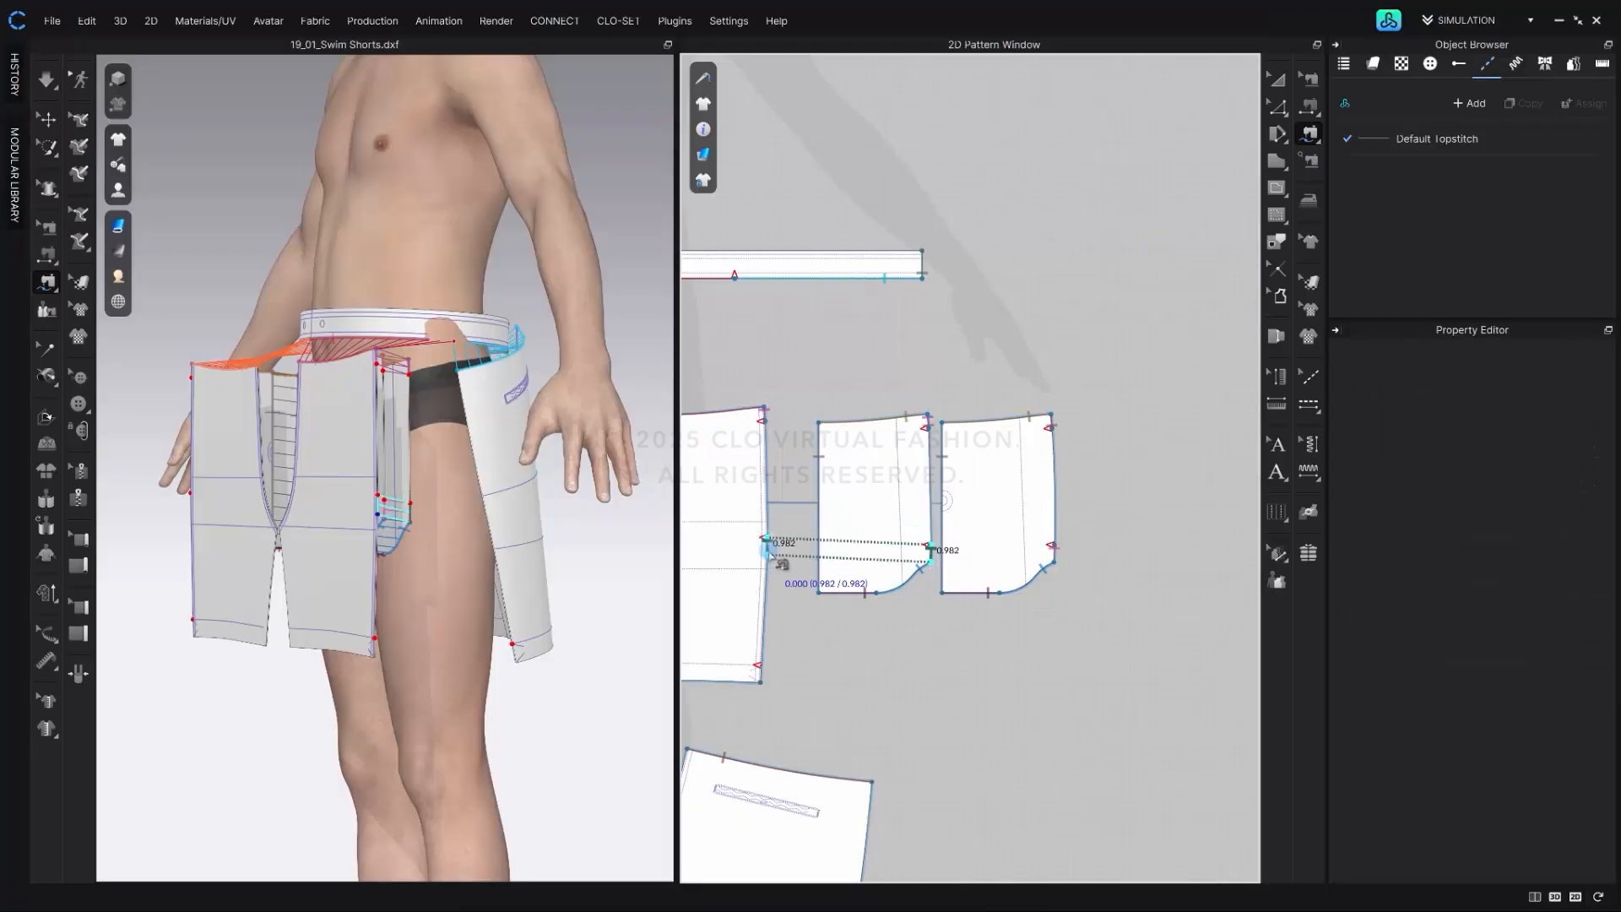
left_click(767, 553)
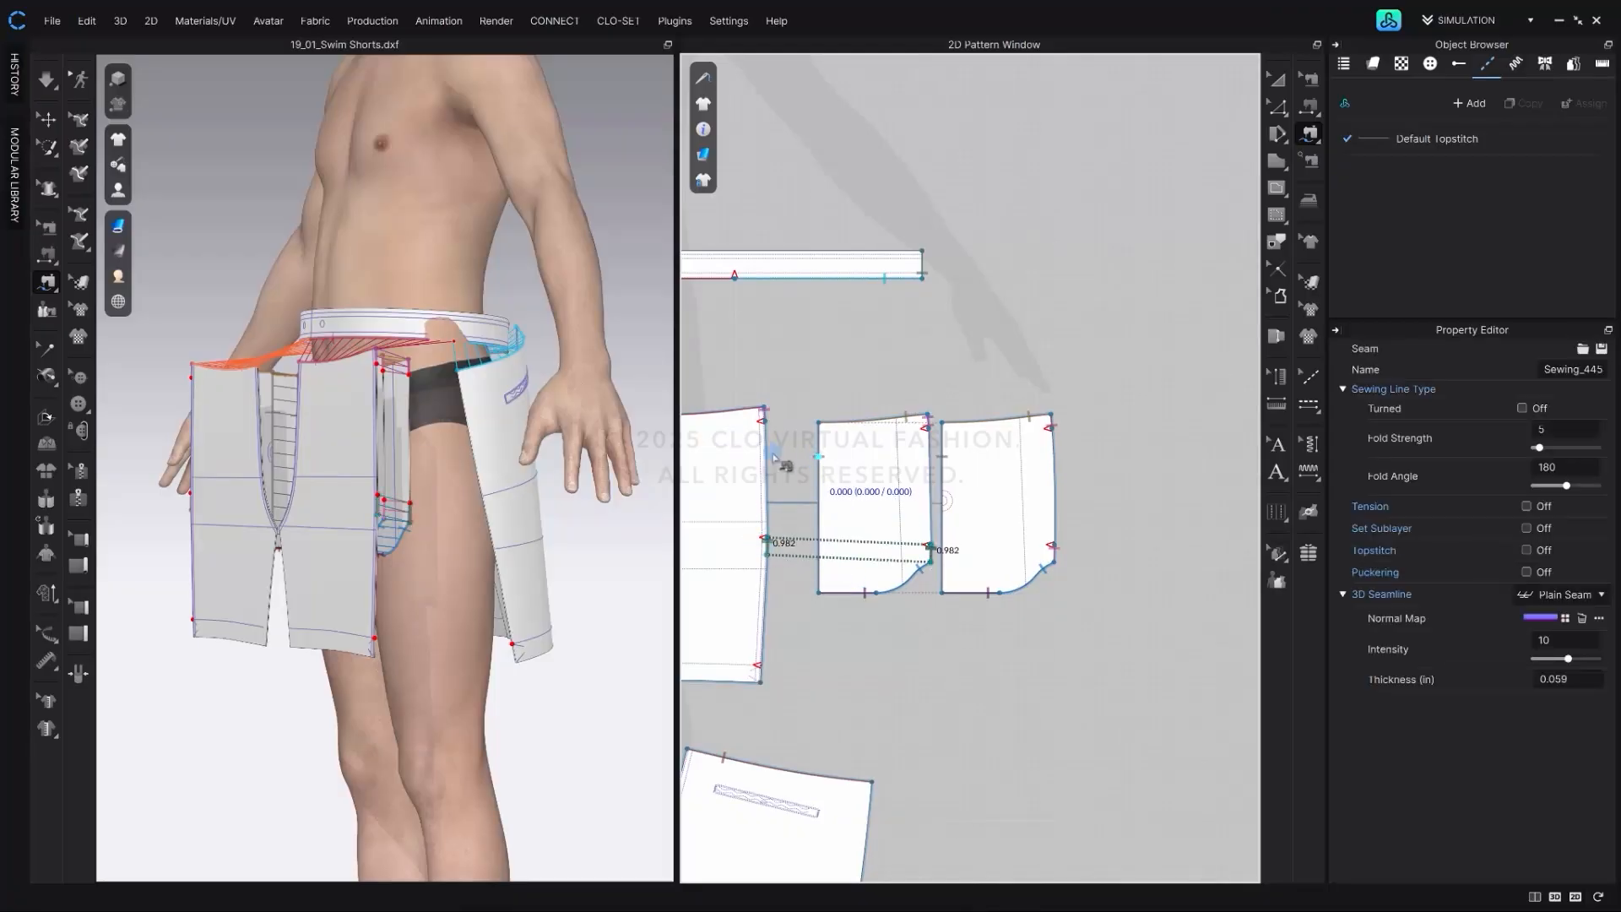
- Sew the full top edge of the inner pocket pattern to the front pattern's top edge, starting from the side corner
right_click_drag(434, 416, 441, 441)
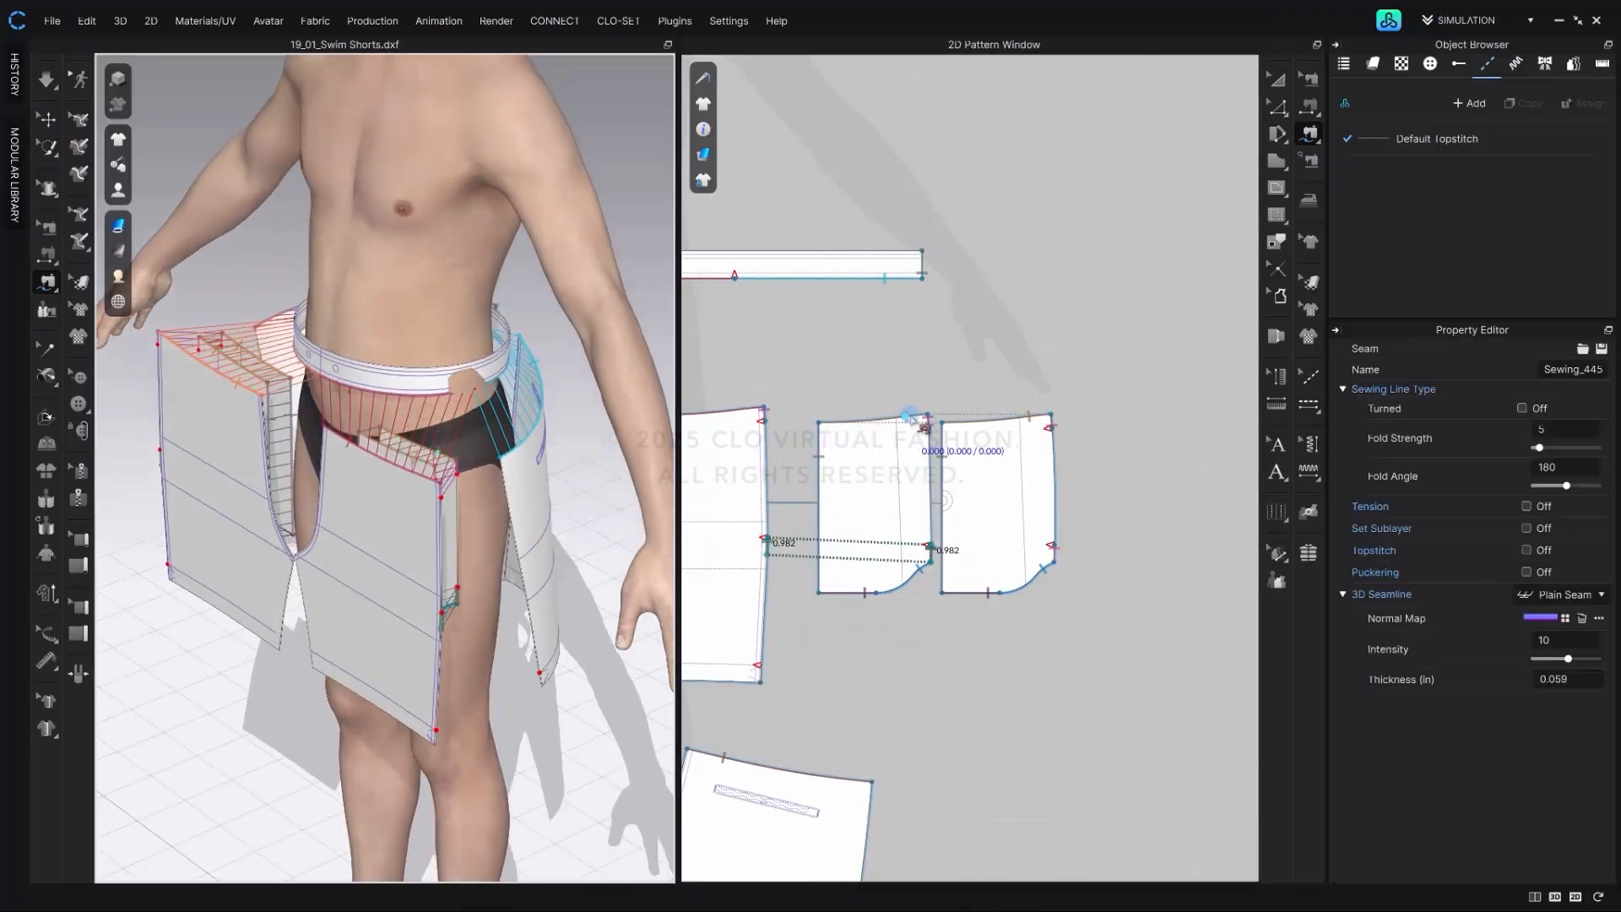
left_click(923, 412)
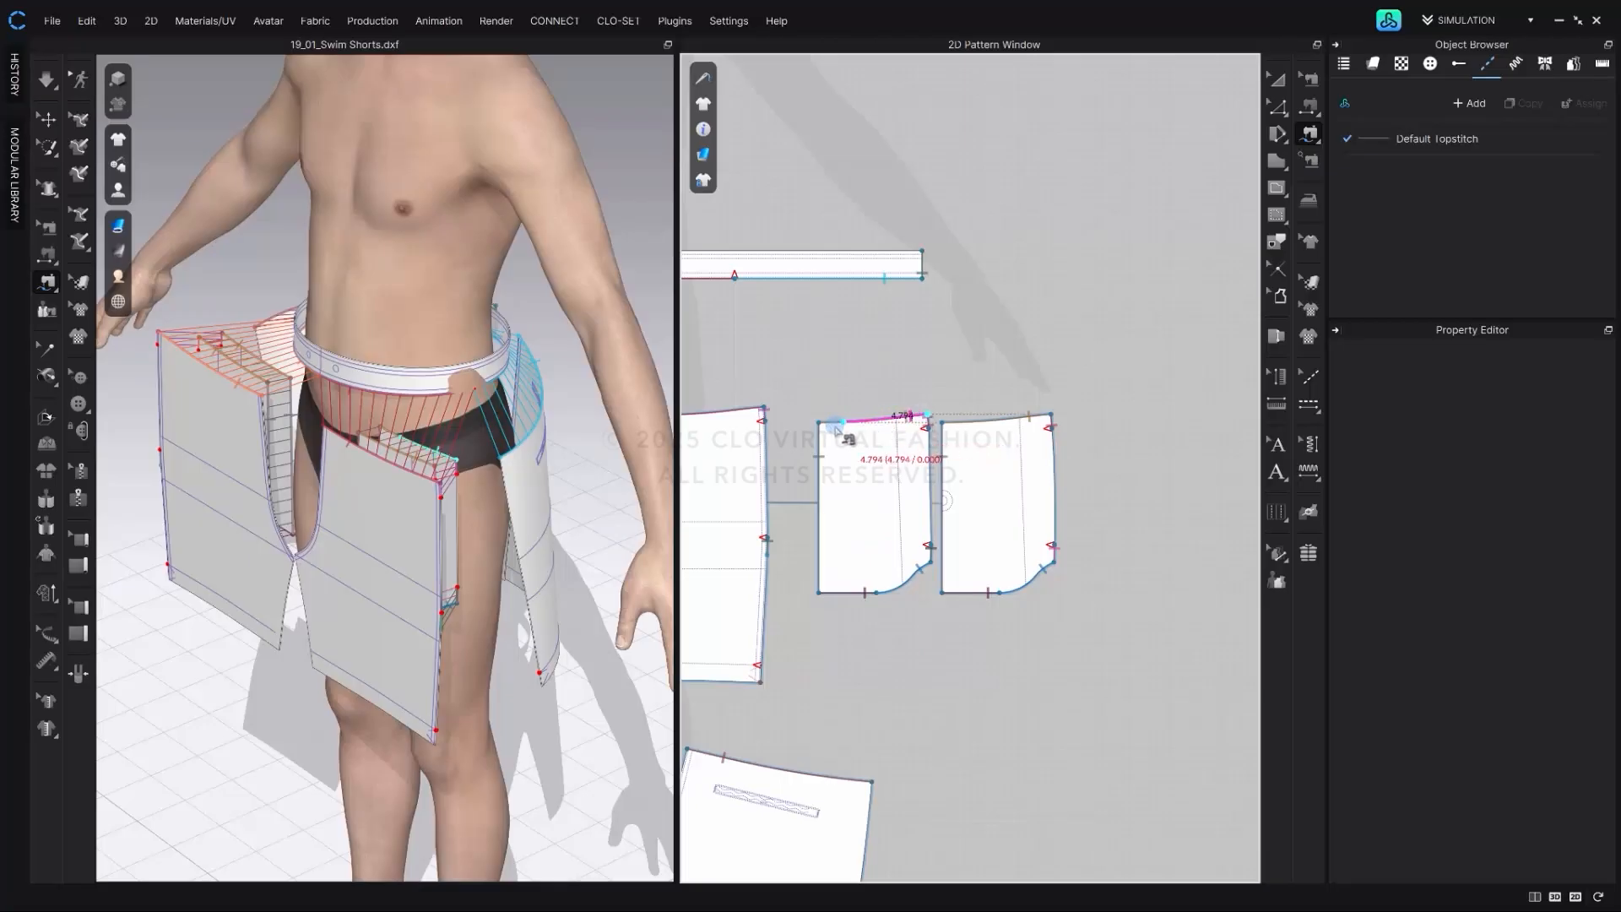
middle_click_drag(847, 433, 951, 429)
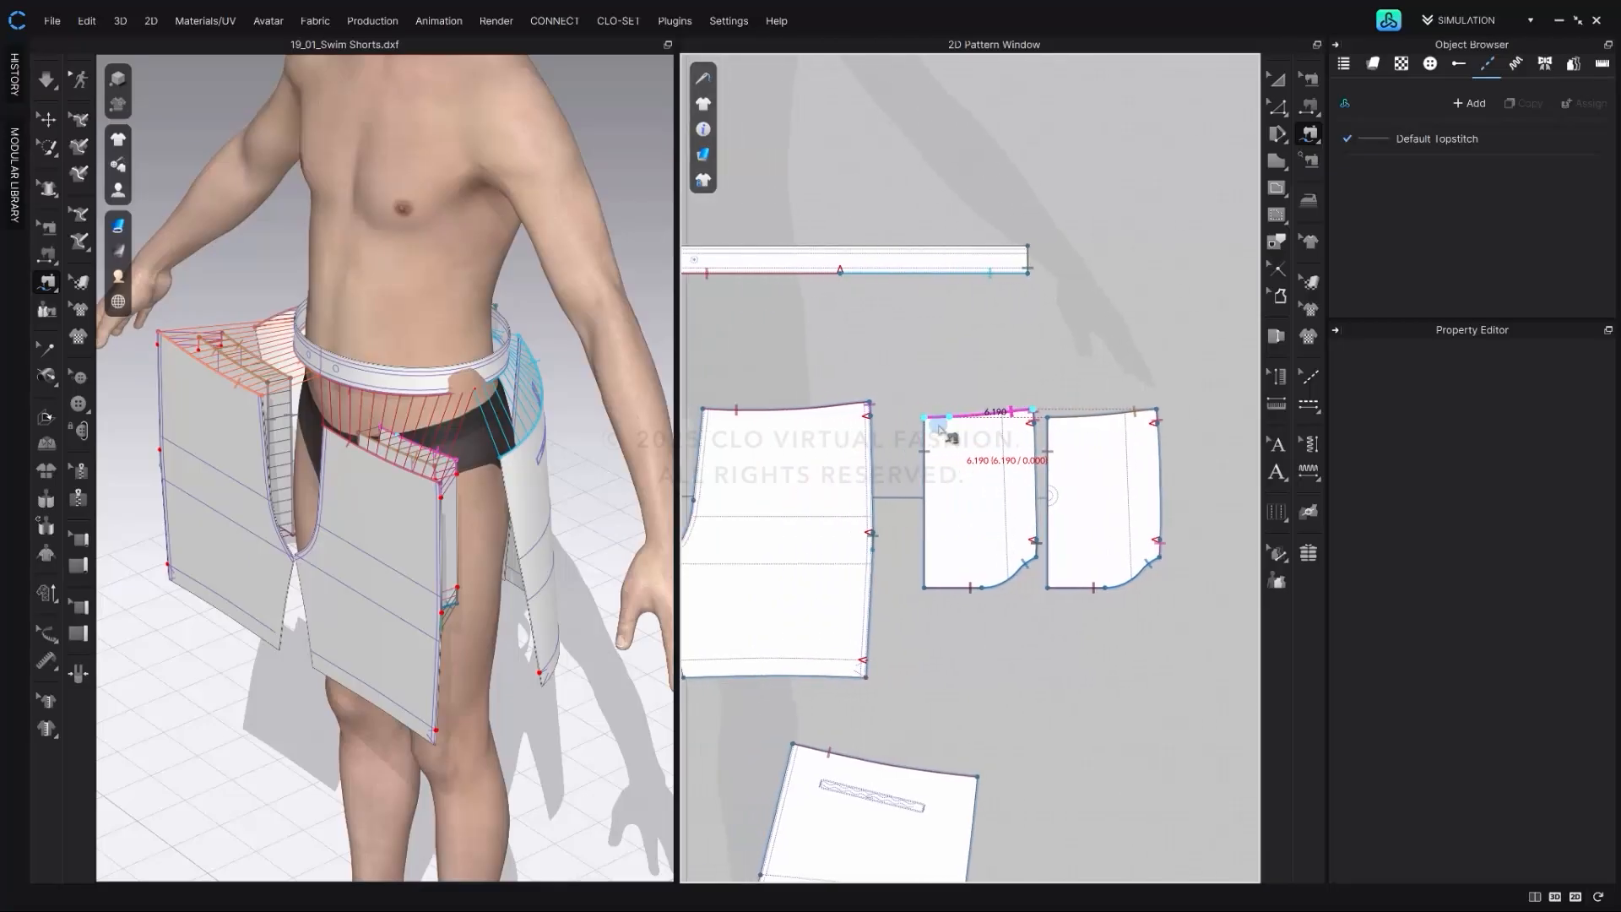
left_click(869, 402)
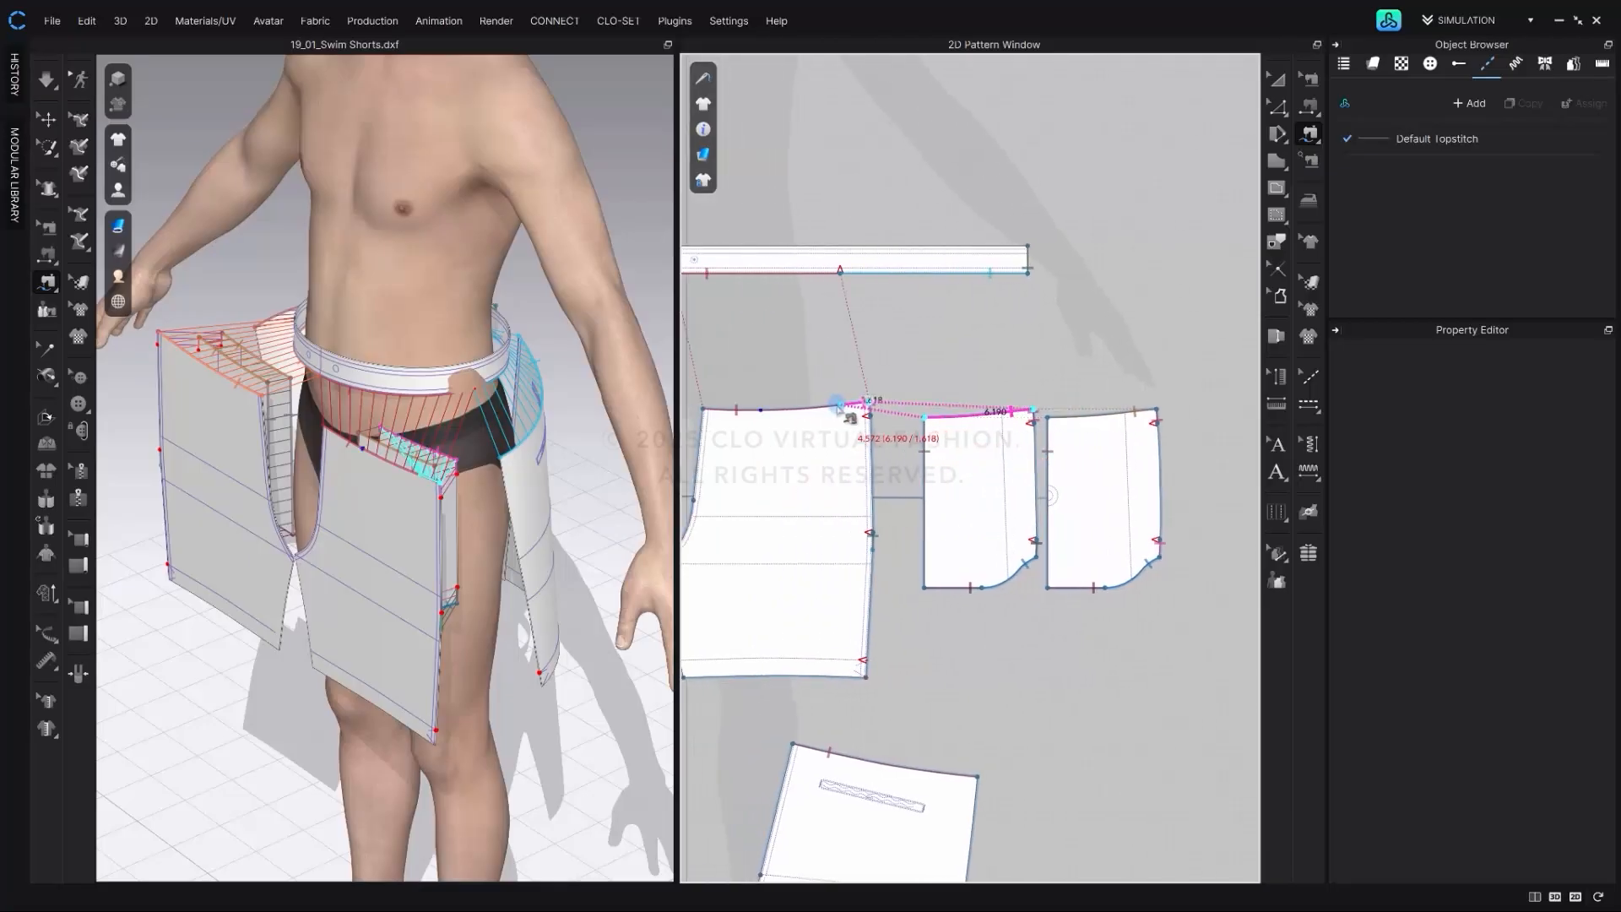
left_click(762, 409)
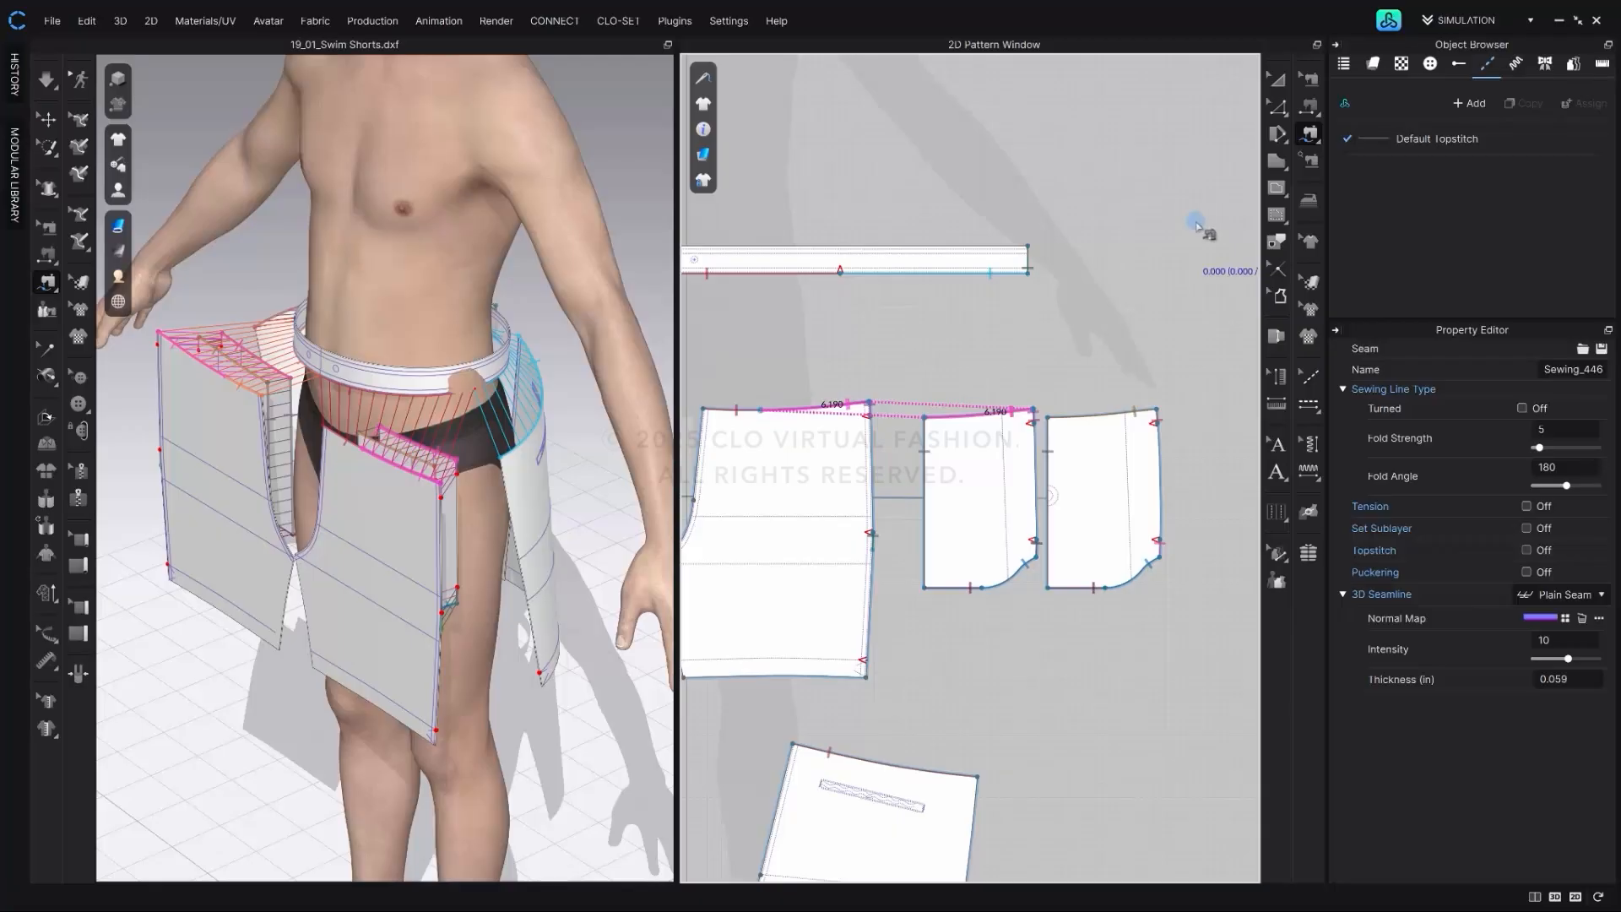
- Select all the pocket seams with Edit Sewing to examine how they connect, and clear the selection
left_click(1309, 79)
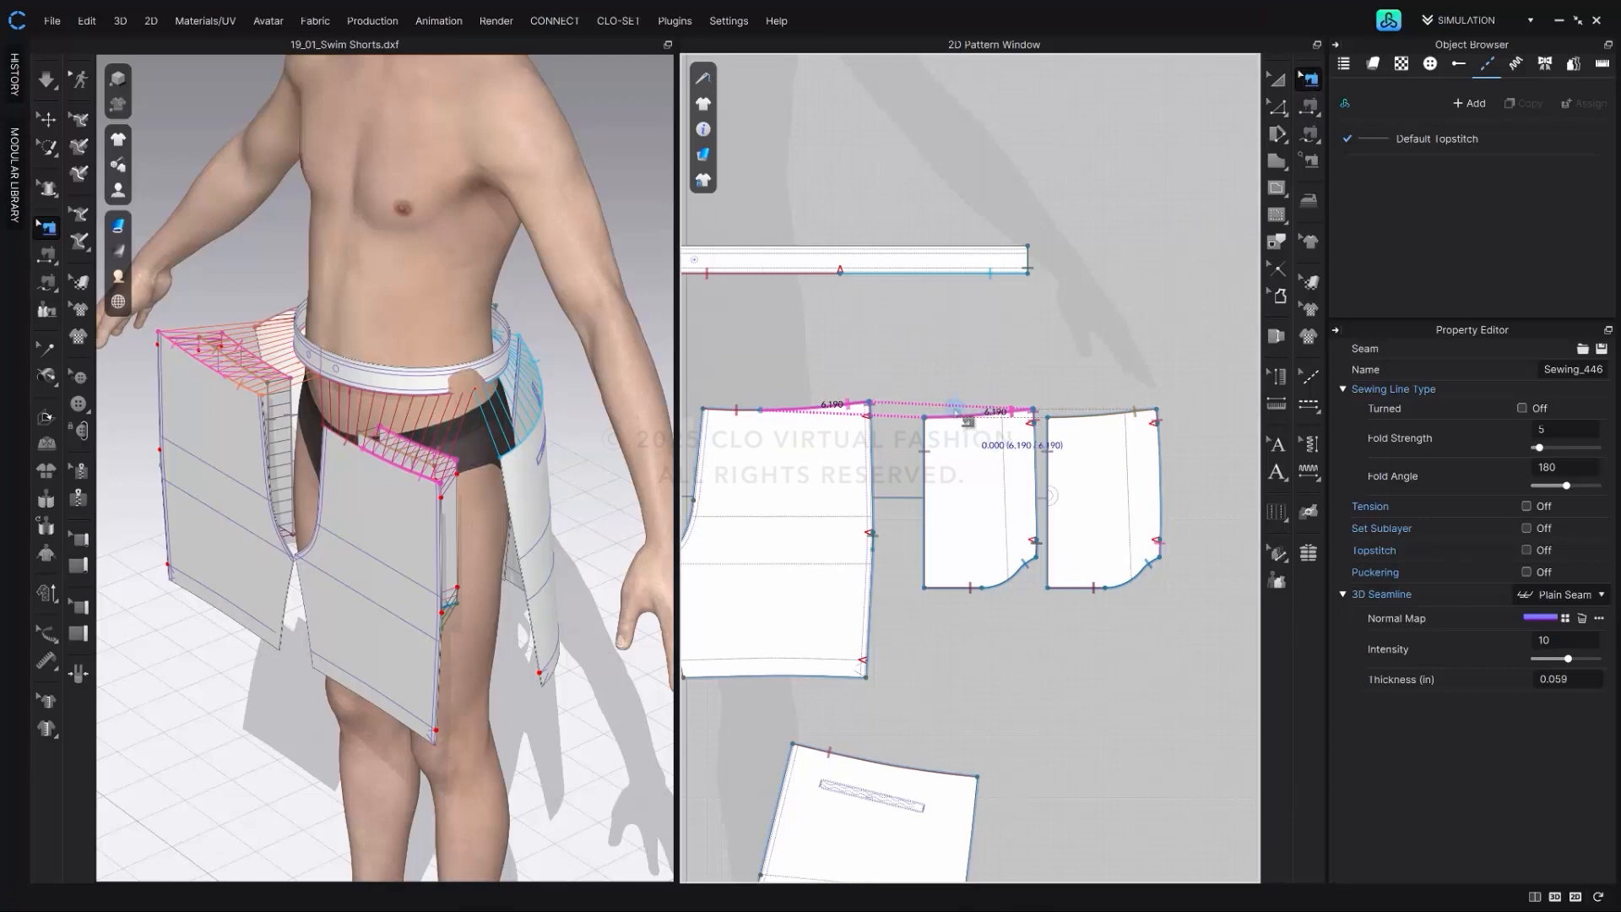
left_click_drag(897, 362, 1187, 646)
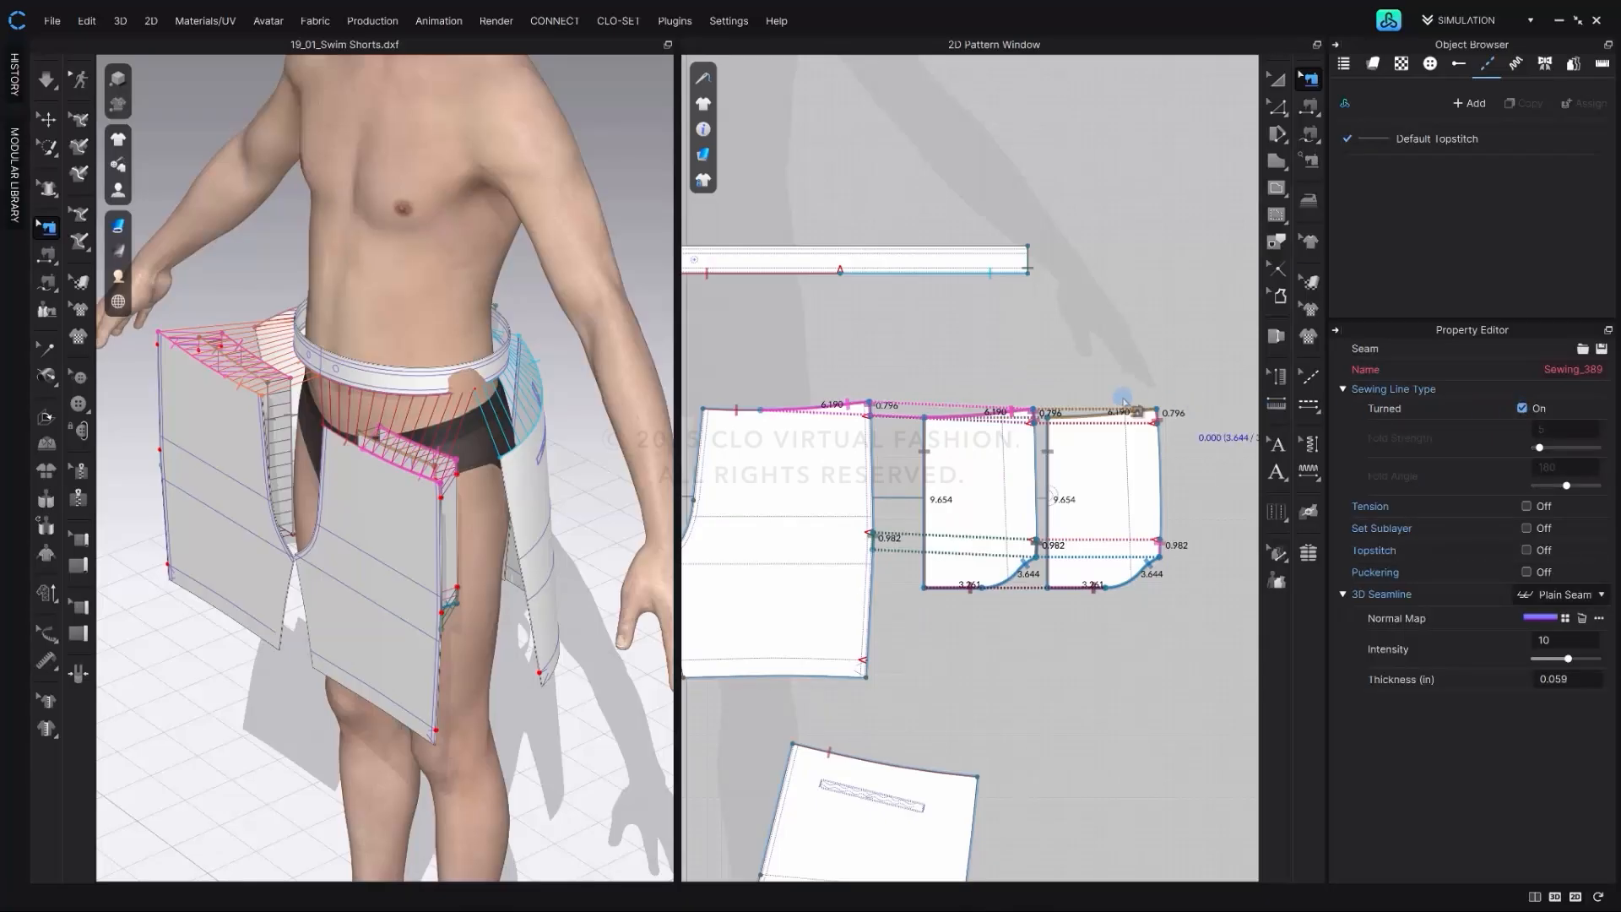
left_click(799, 345)
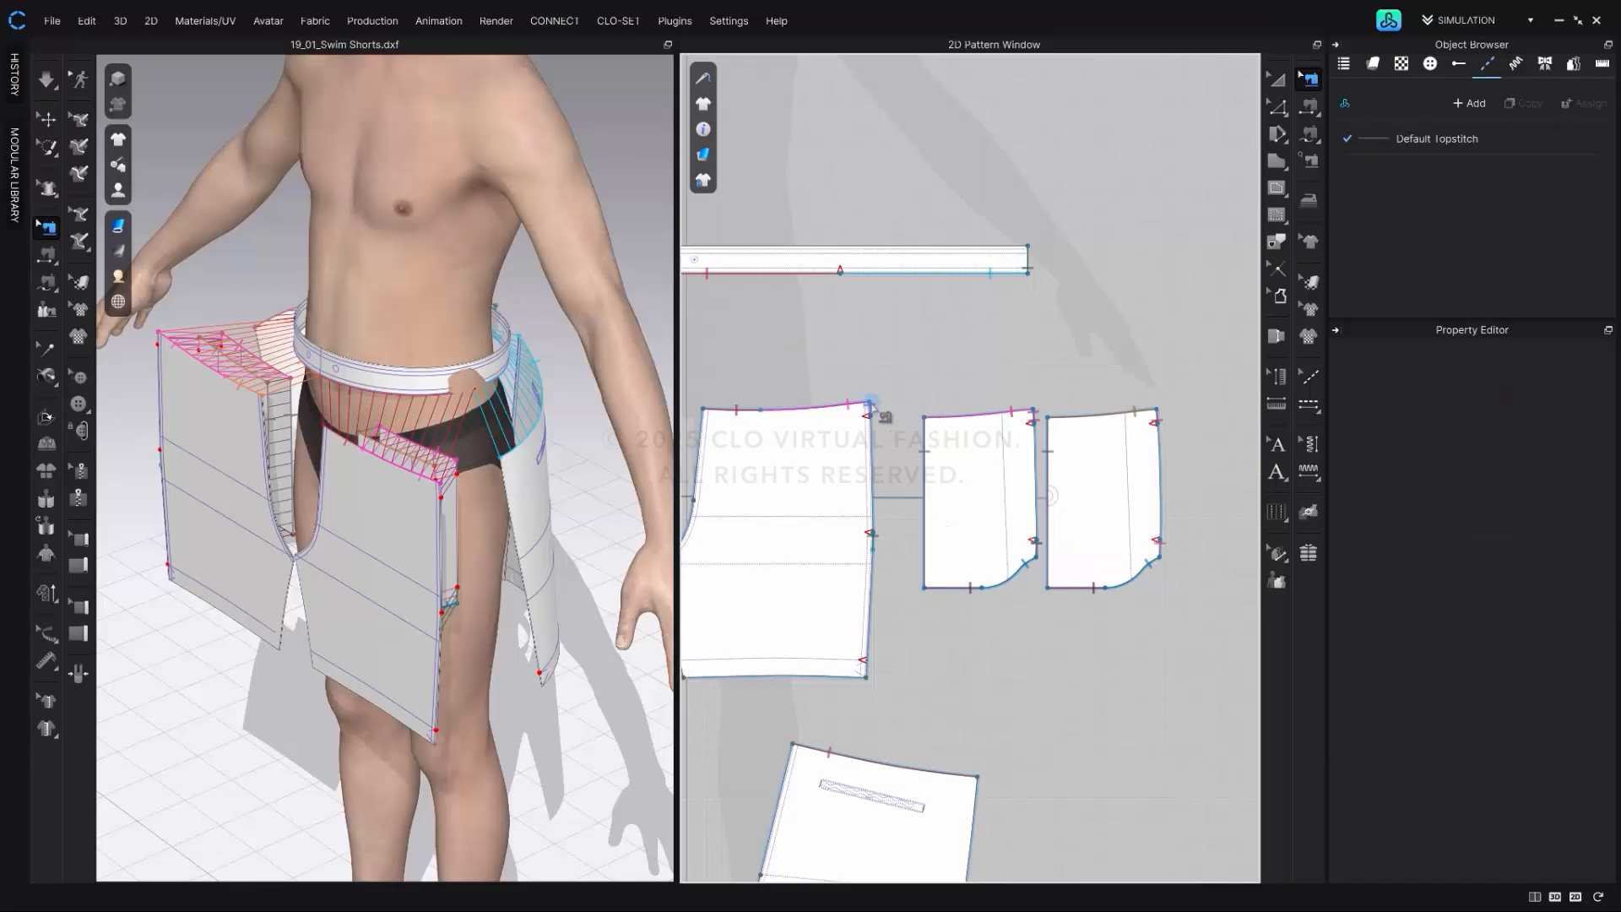
- Using Free Sewing, sew the front pattern's short side segment above the pocket opening to the top of the matching back pattern's side edge
left_click(1308, 135)
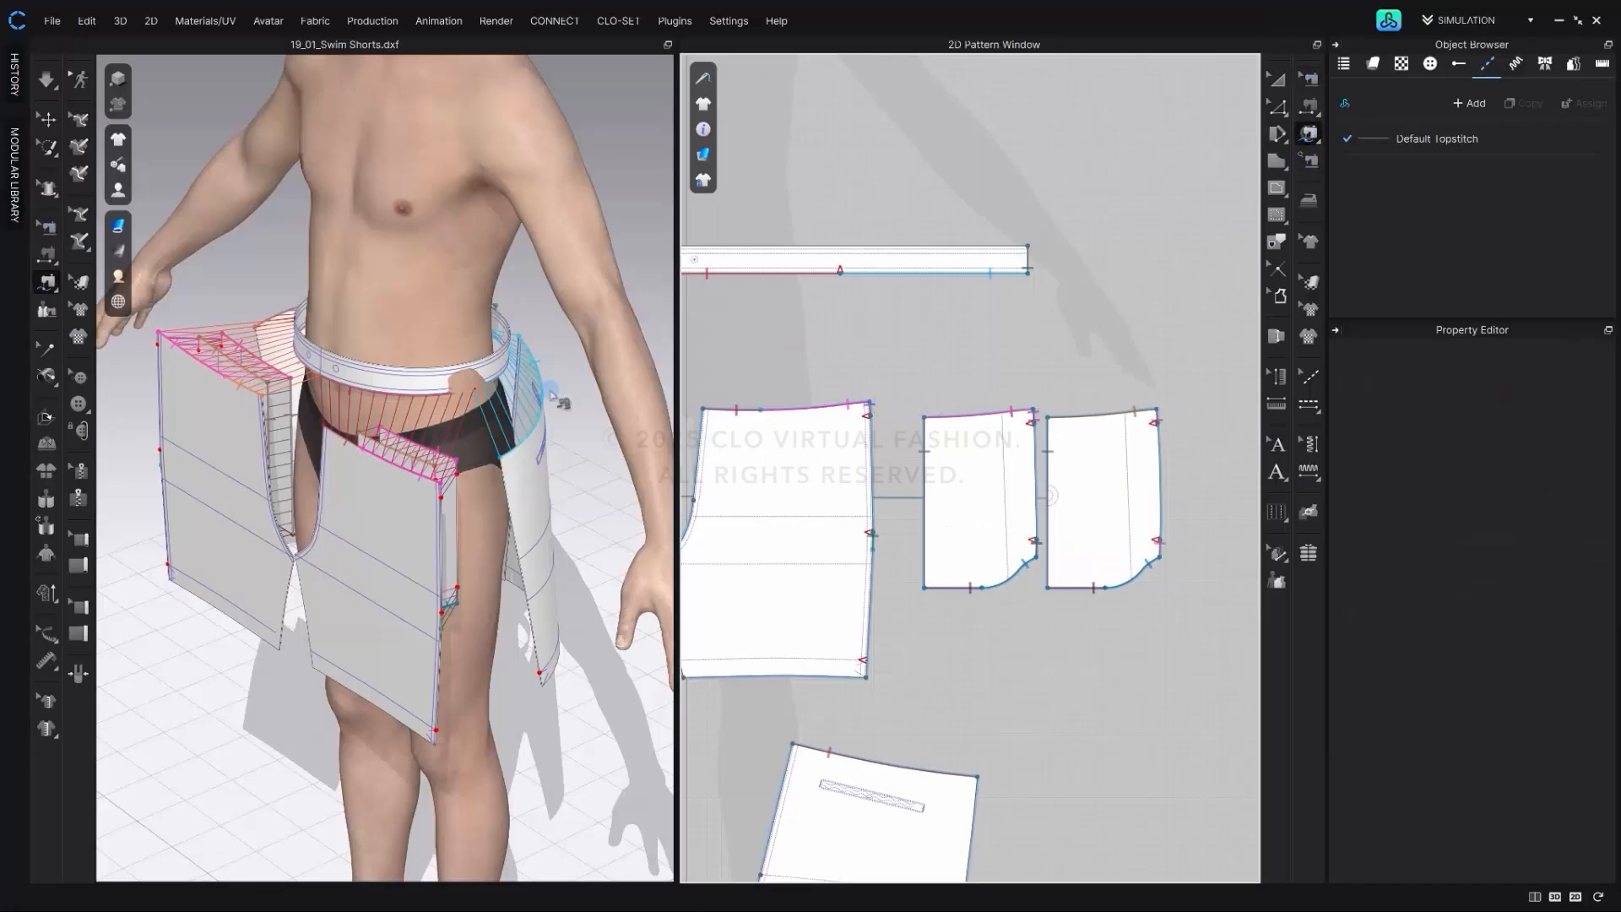
right_click_drag(557, 396, 513, 412)
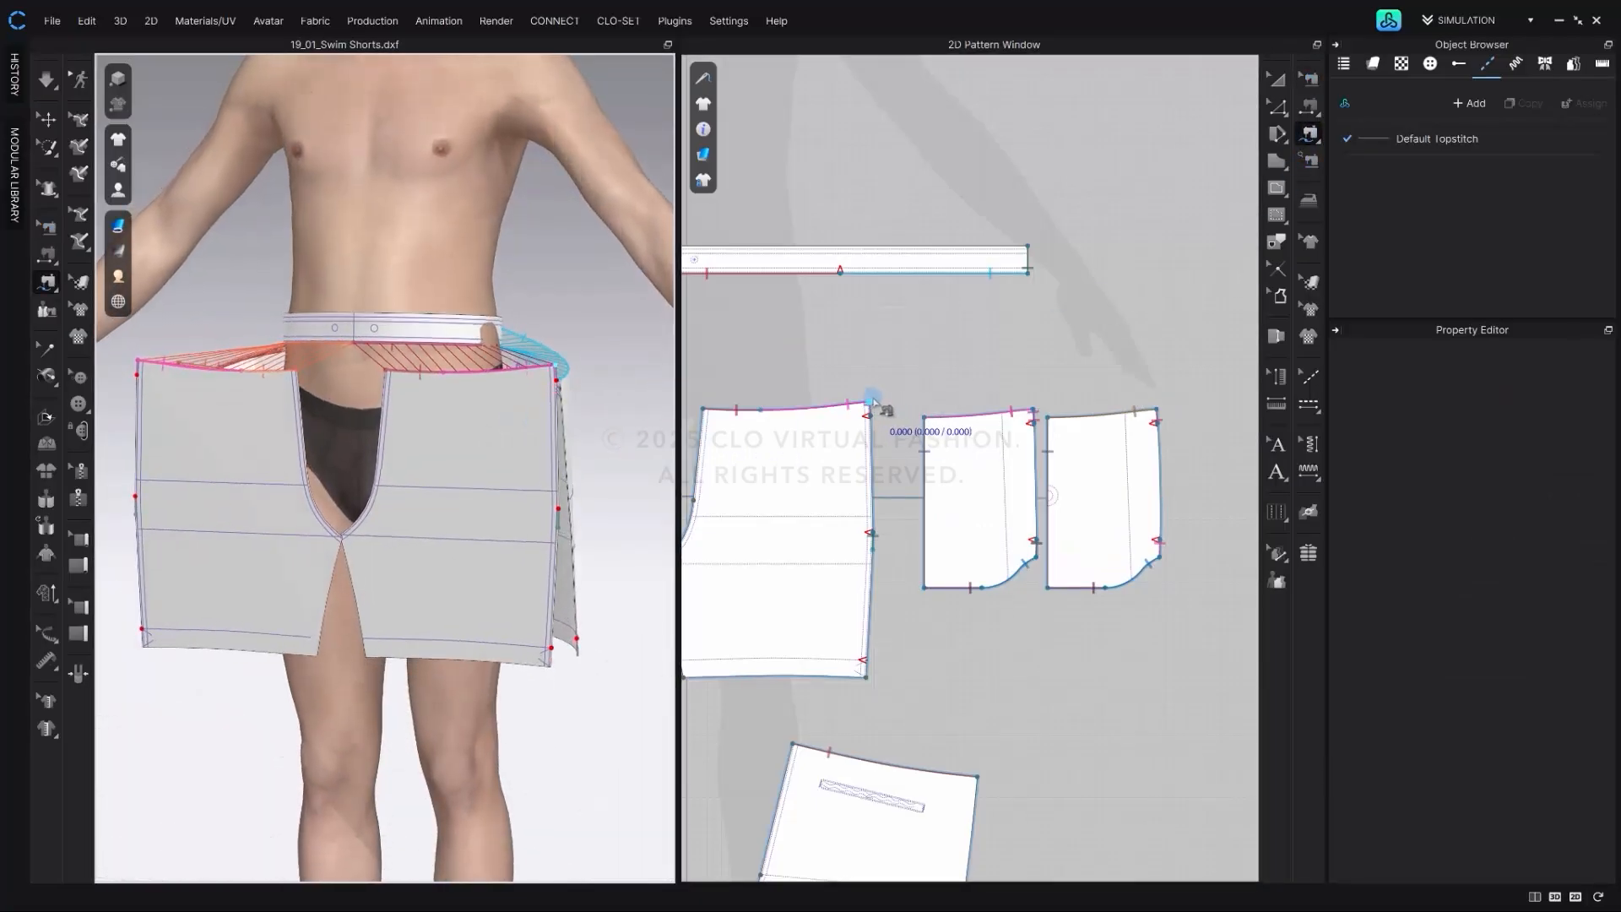
middle_click_drag(883, 463, 1088, 396)
scroll(1088, 395, "down", 4)
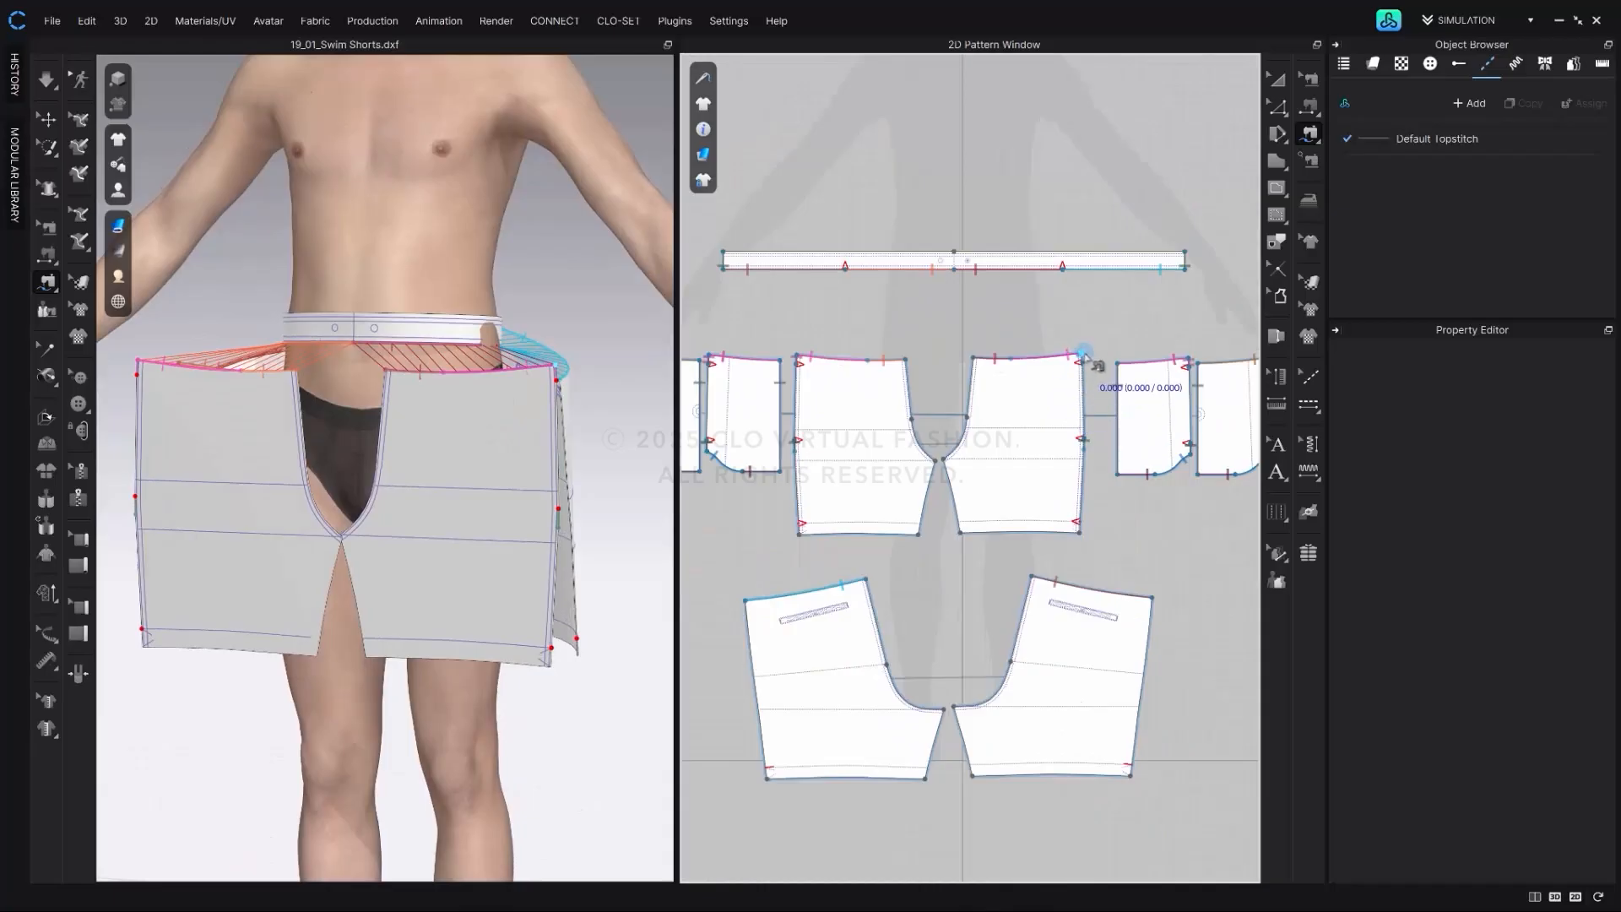
scroll(1084, 360, "up", 2)
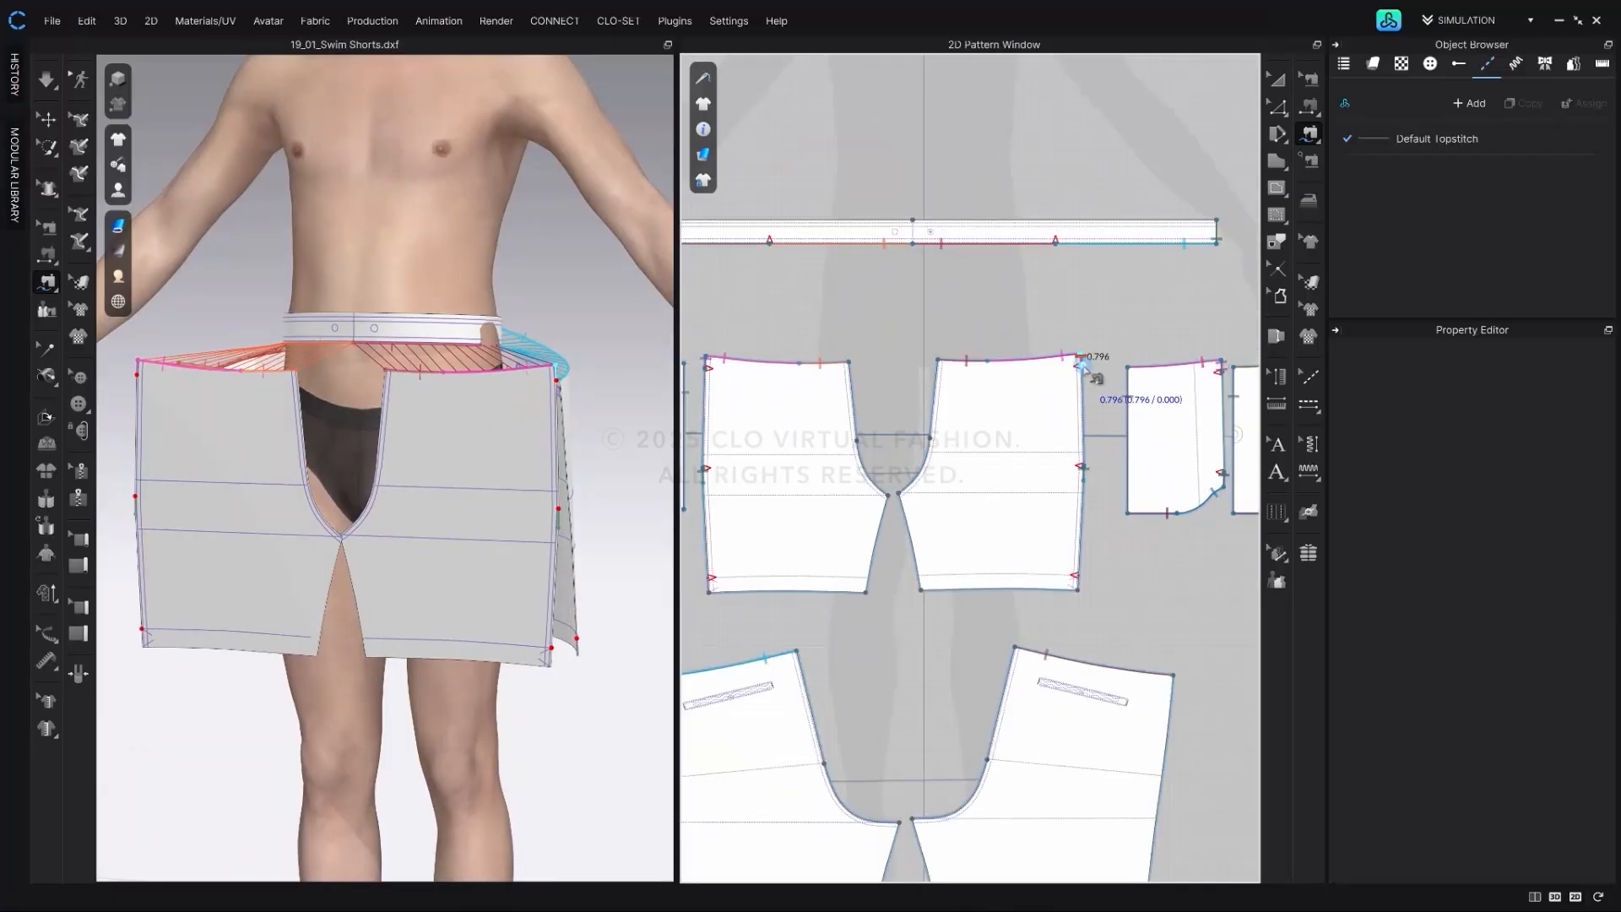
middle_click_drag(921, 548, 1116, 436)
right_click_drag(533, 459, 445, 458)
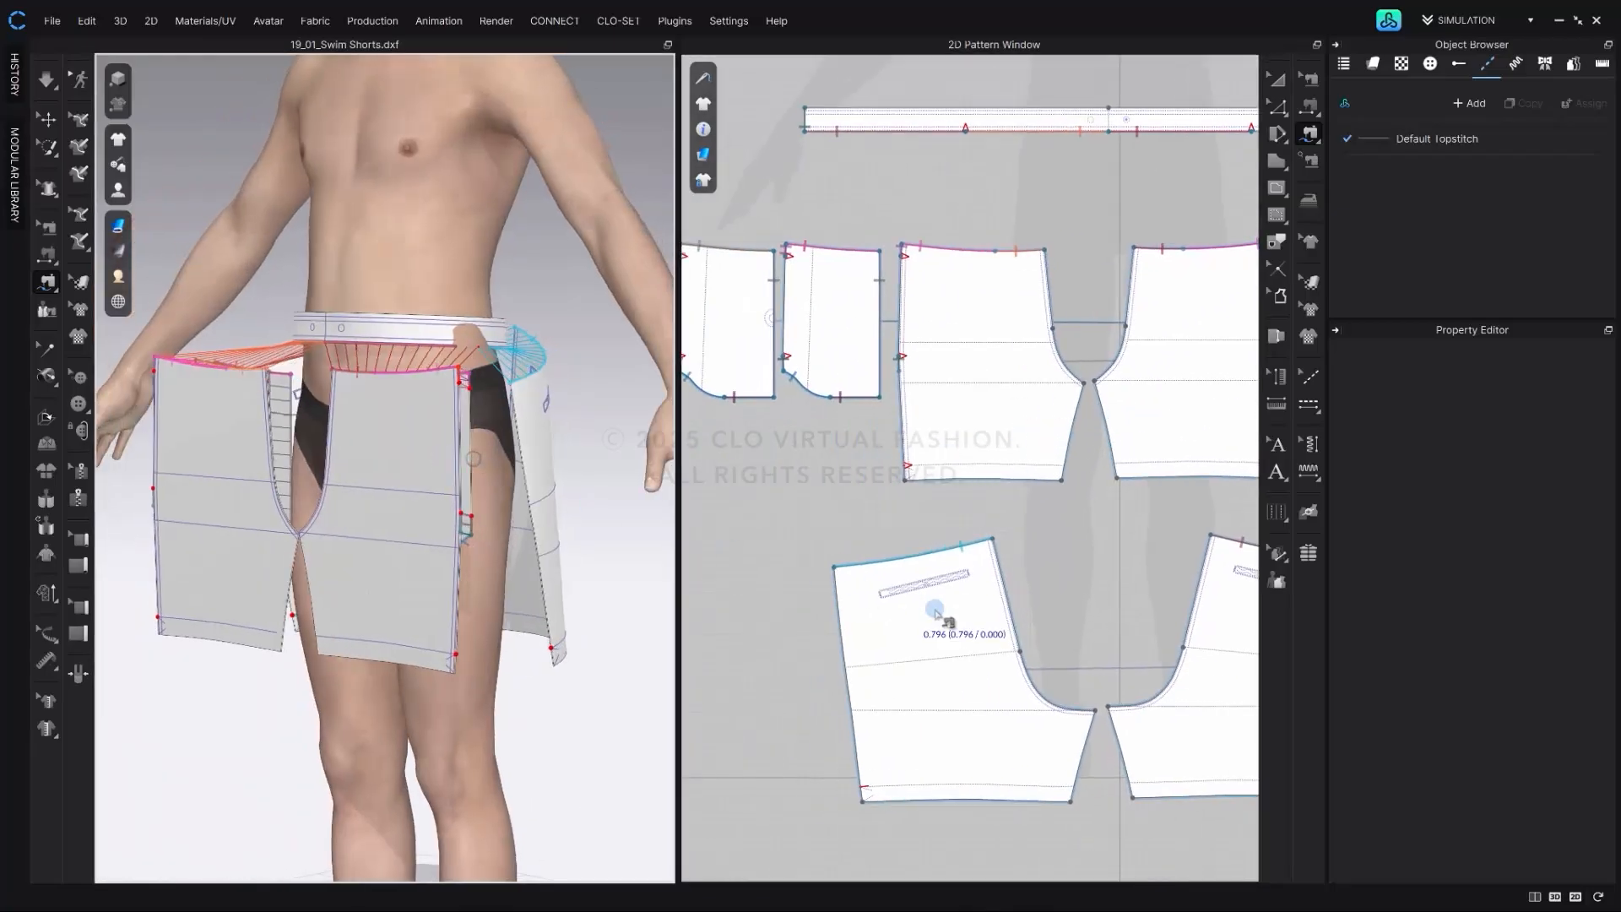
left_click(834, 572)
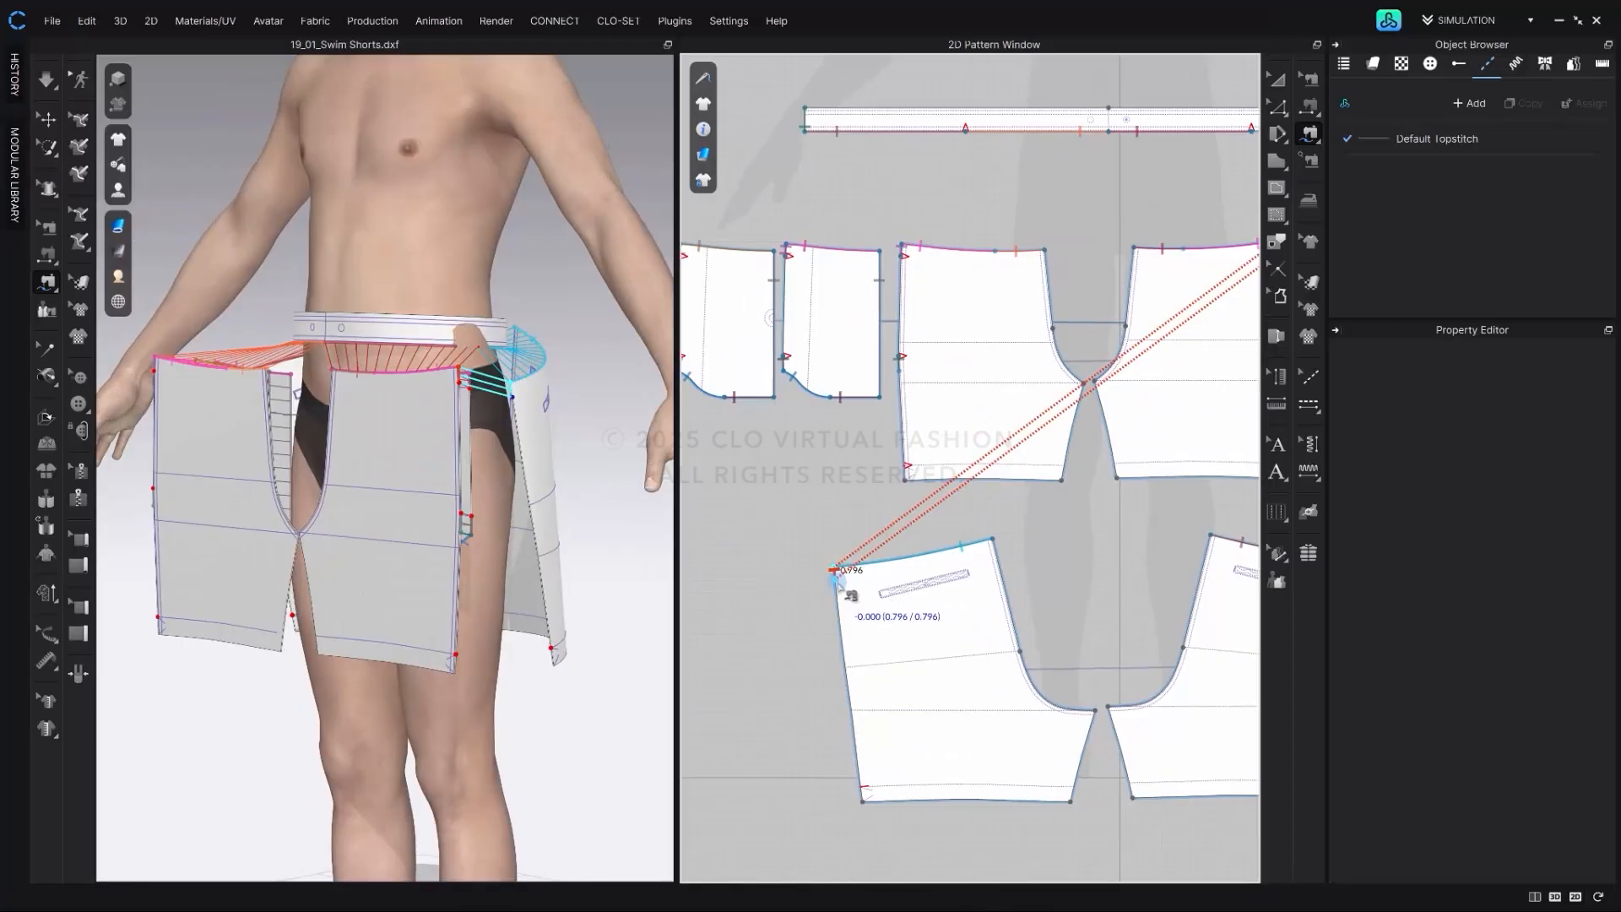
left_click(836, 579)
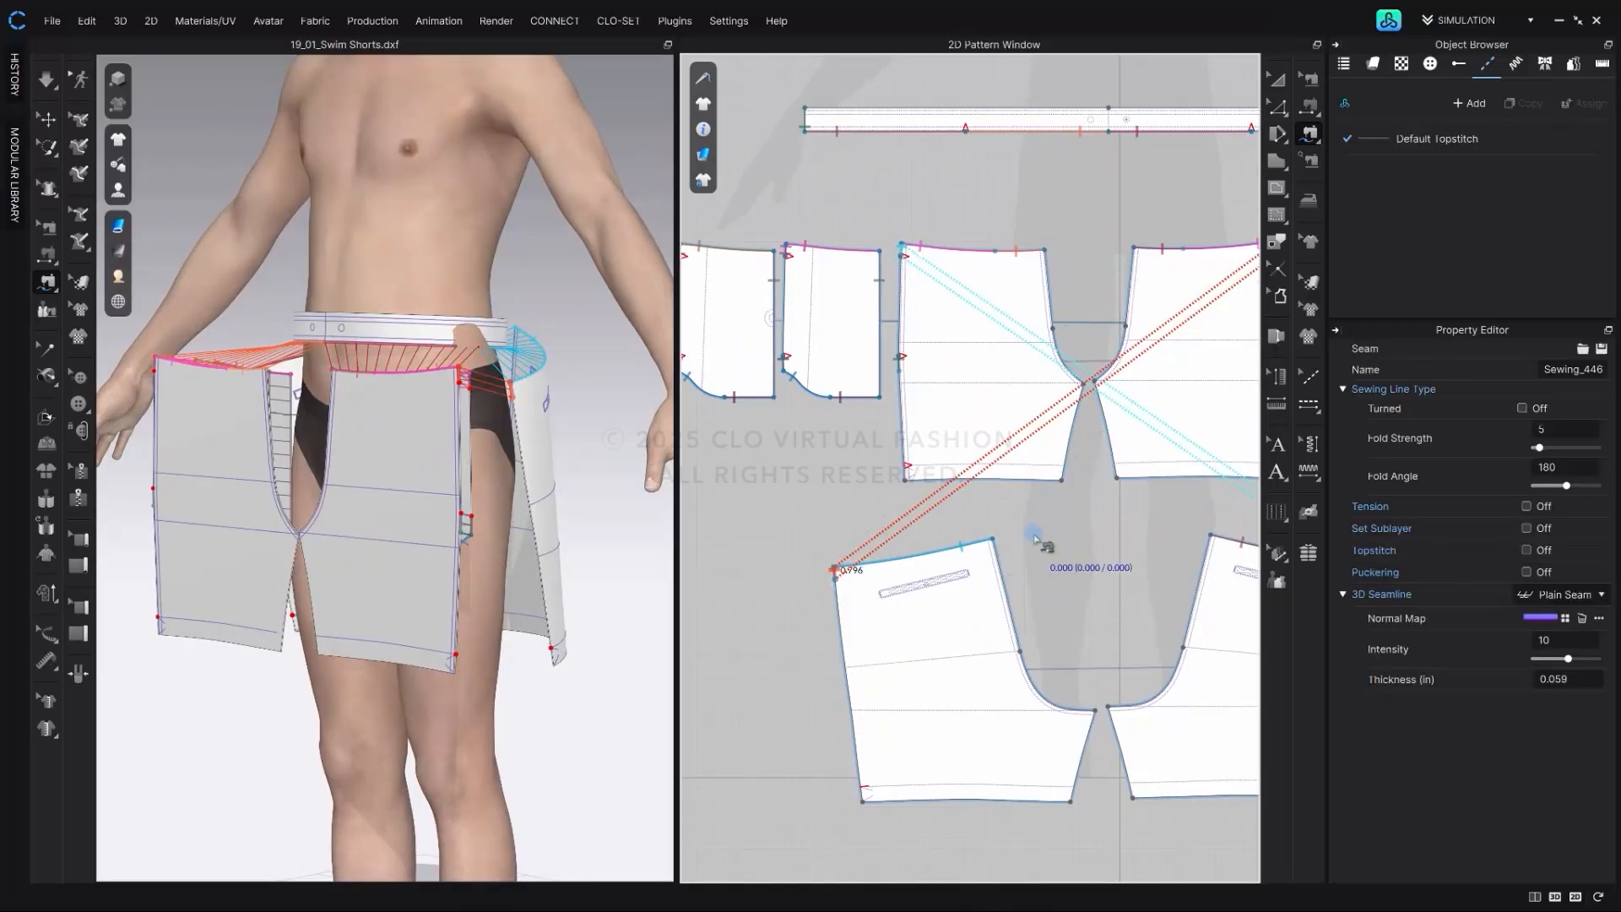
- Sew the pocket's opening side segment to the back pattern's side edge, starting directly below the existing short side seam
middle_click_drag(1037, 540, 844, 533)
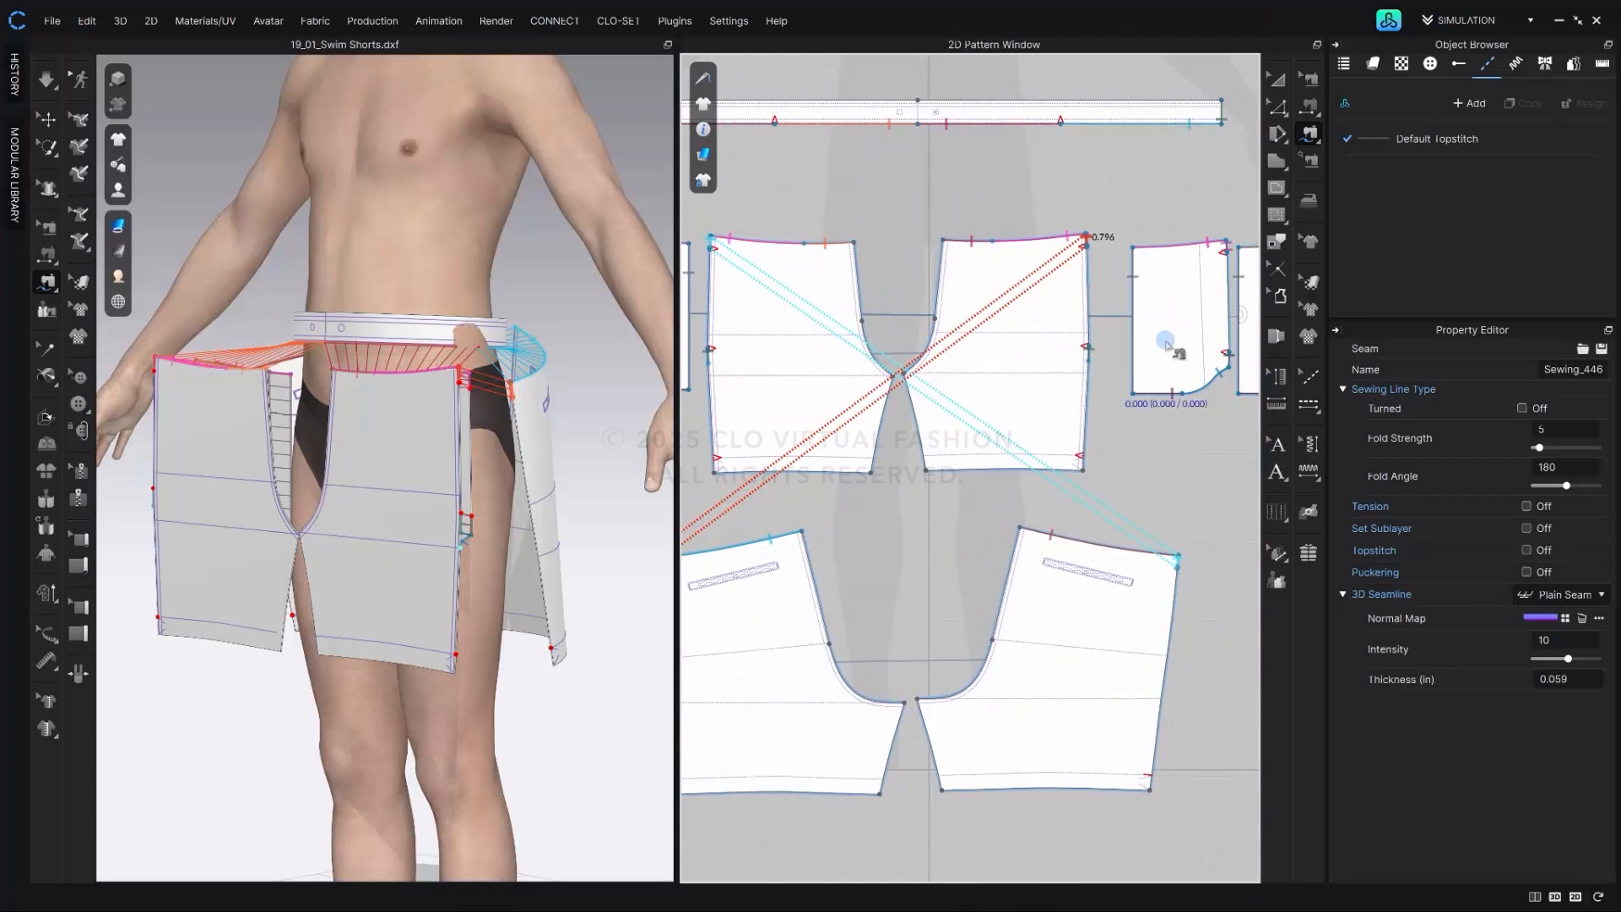
left_click(1227, 257)
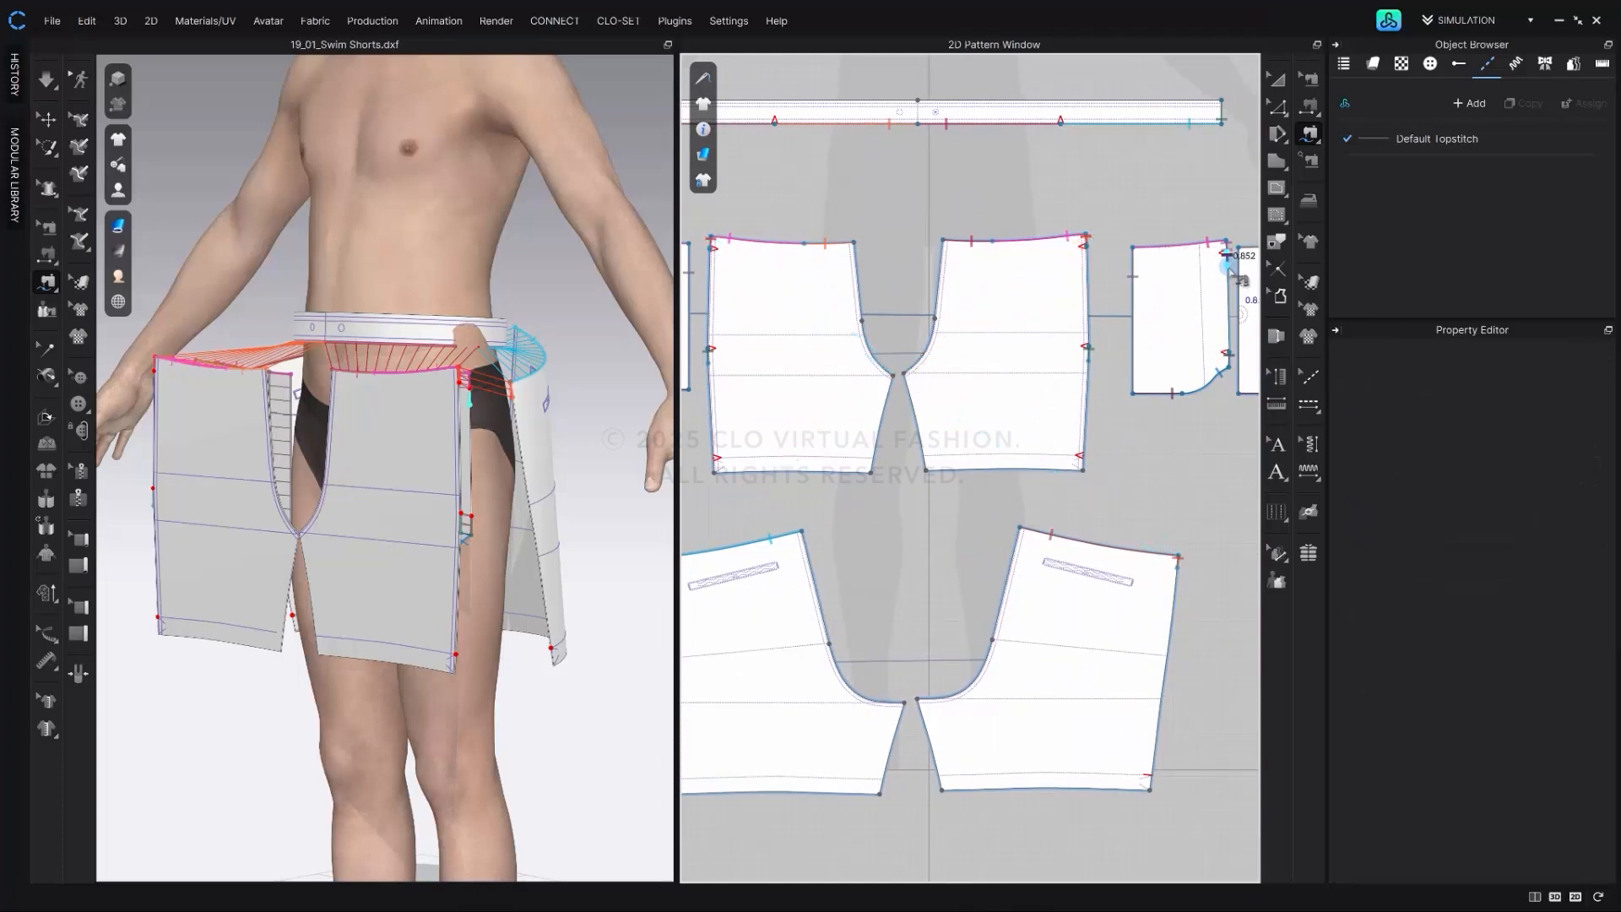
left_click(1227, 352)
middle_click_drag(839, 532, 979, 472)
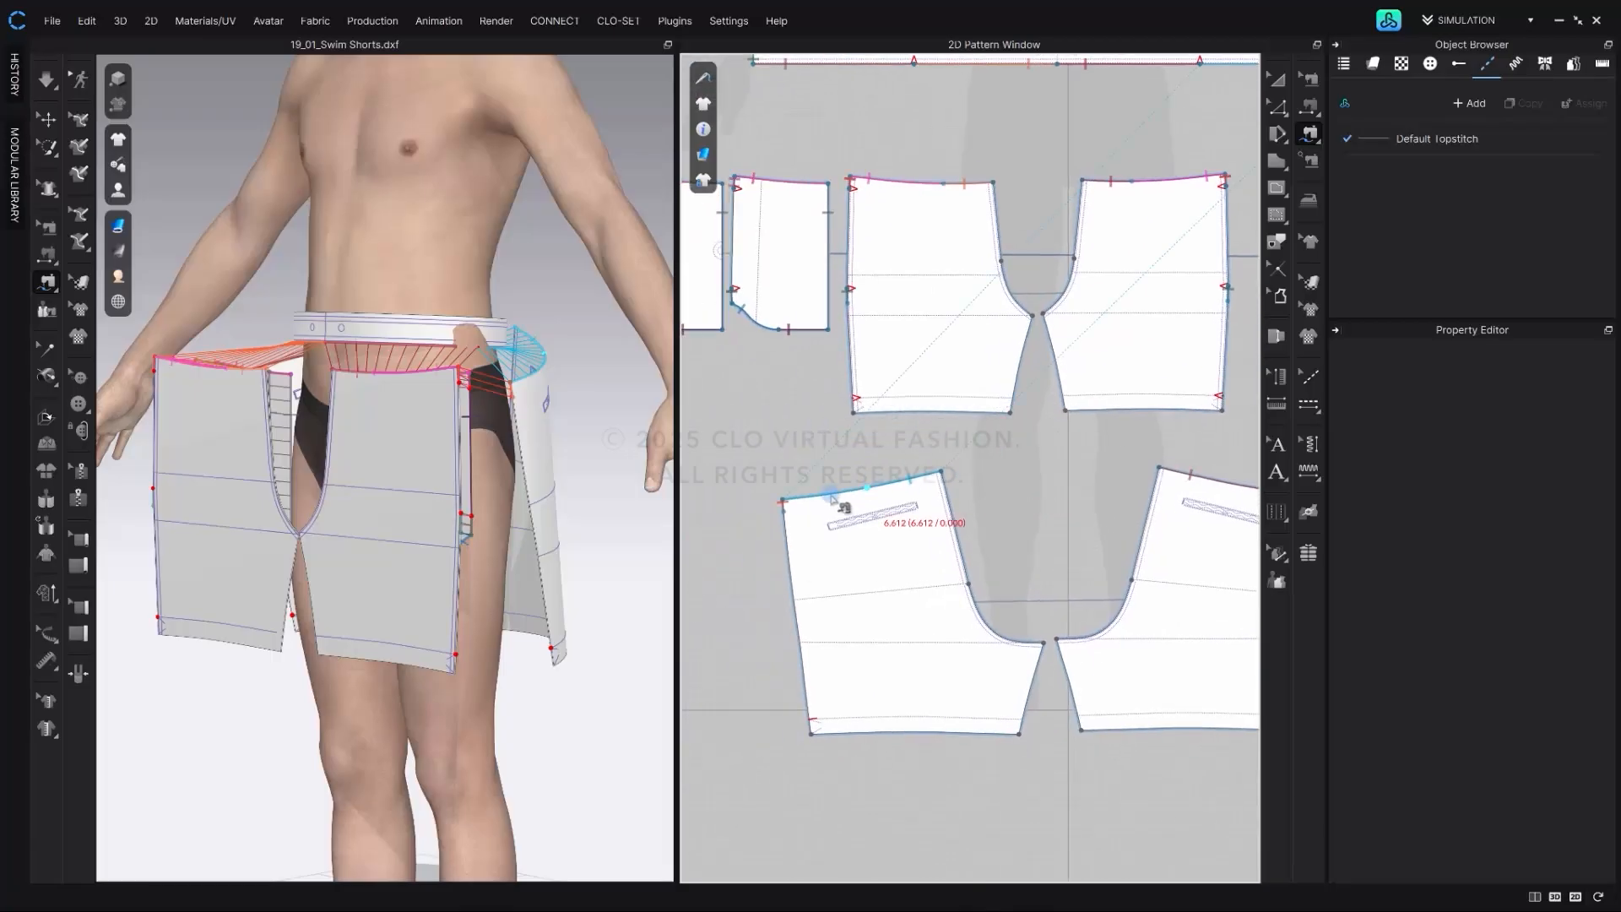
left_click(785, 512)
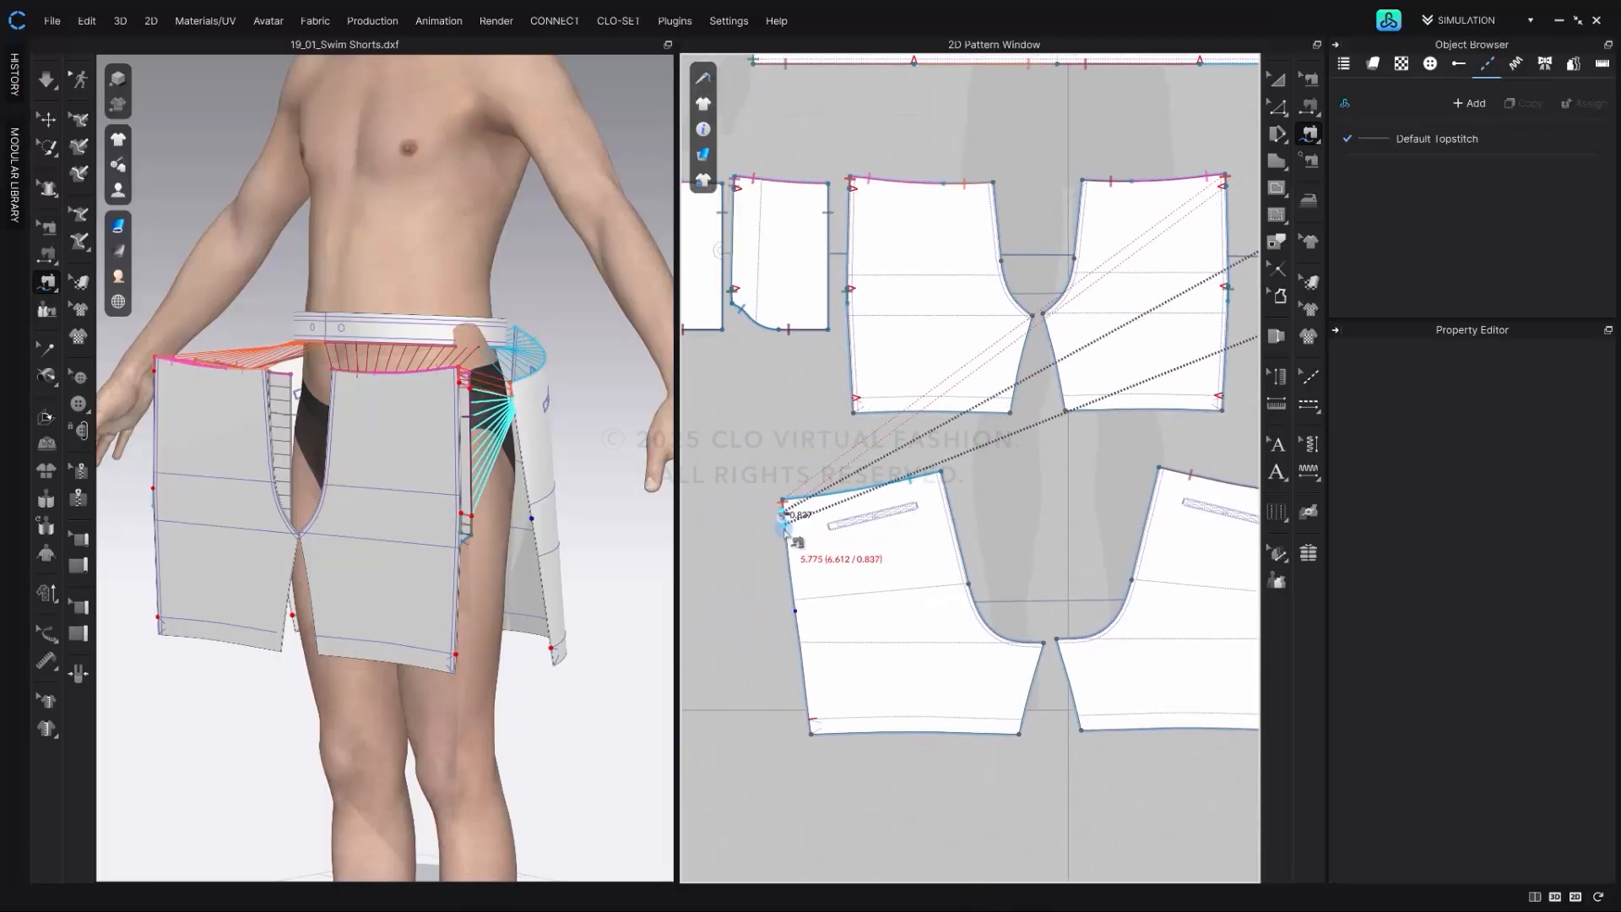
left_click(794, 613)
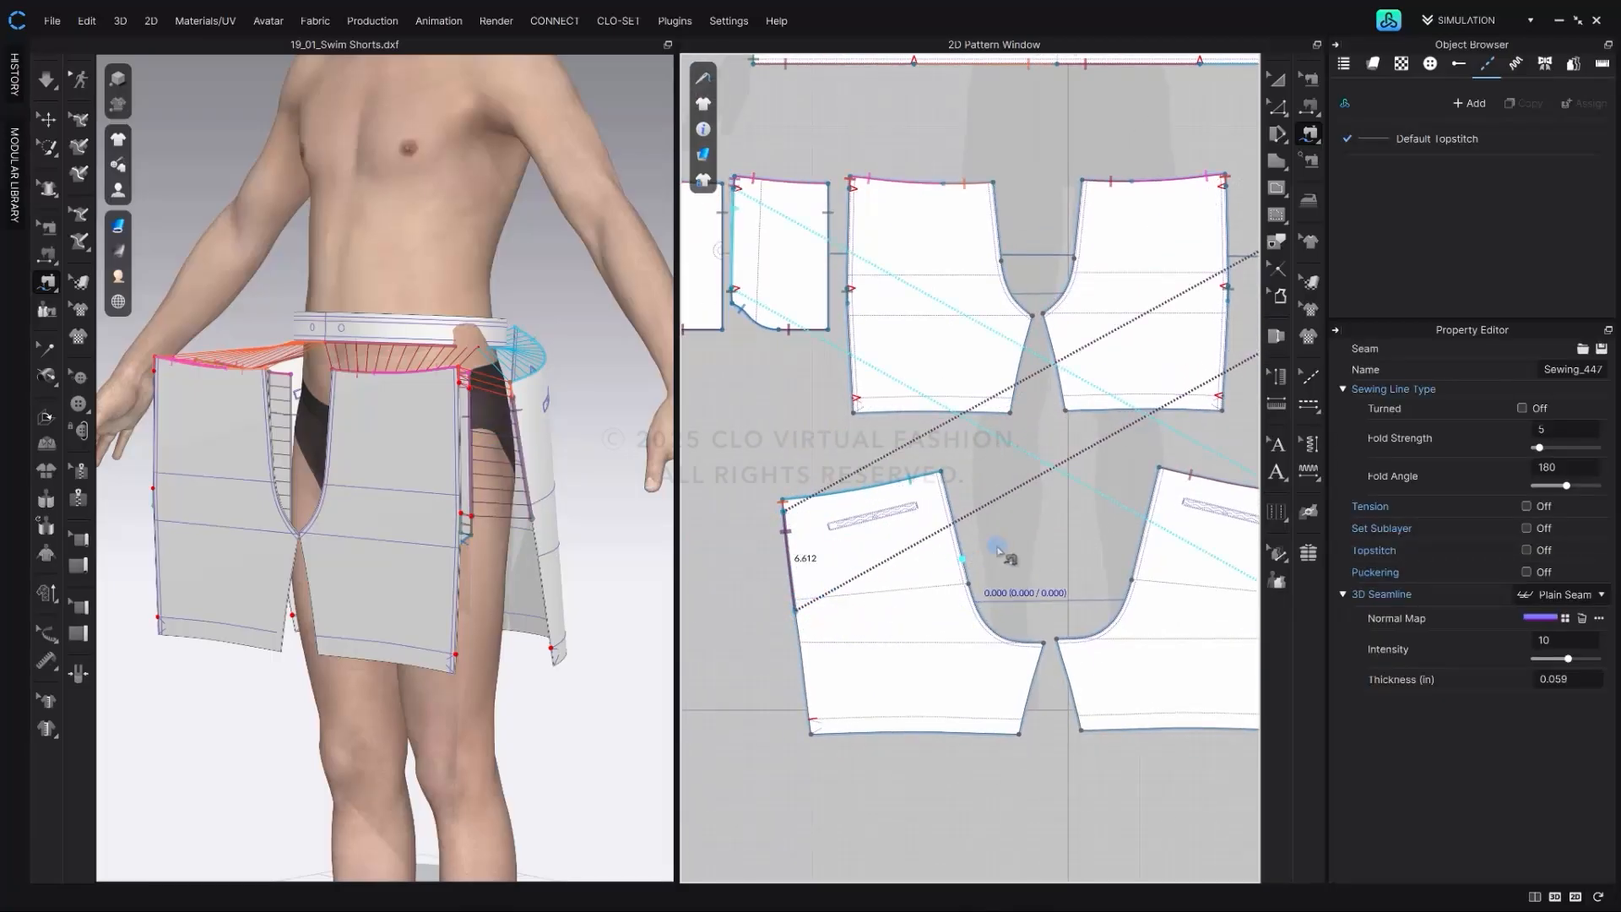
middle_click_drag(1053, 540, 1009, 513)
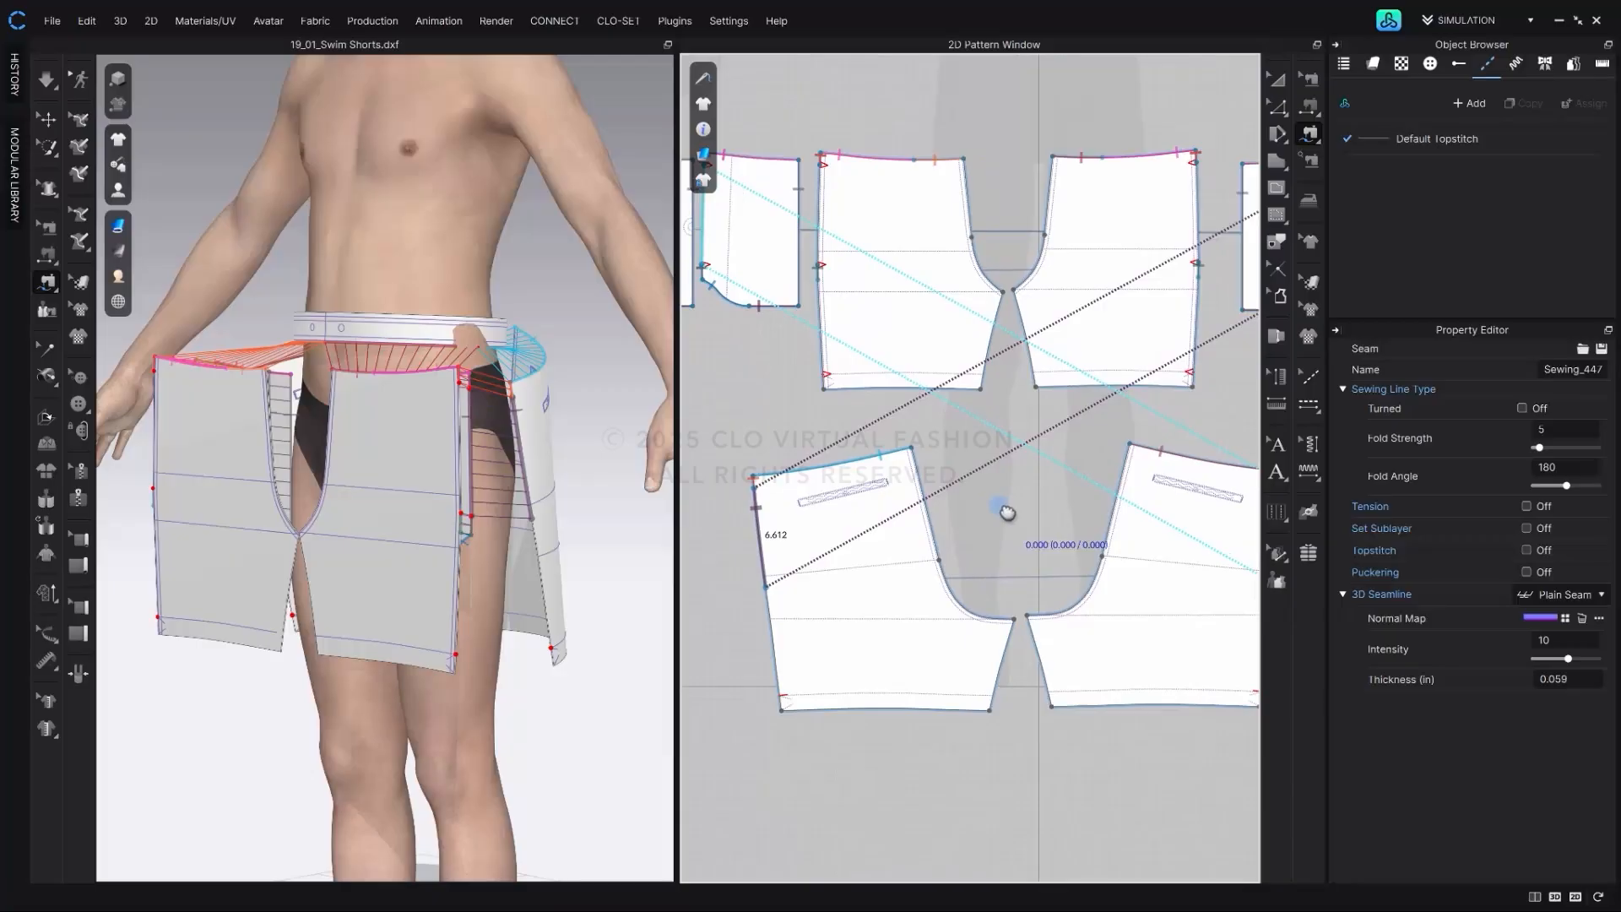
- Sew the front pattern's side edge below the pocket opening to the back pattern's side edge, ending at the hem fold notch
middle_click_drag(1007, 512, 994, 505)
left_click(1186, 269)
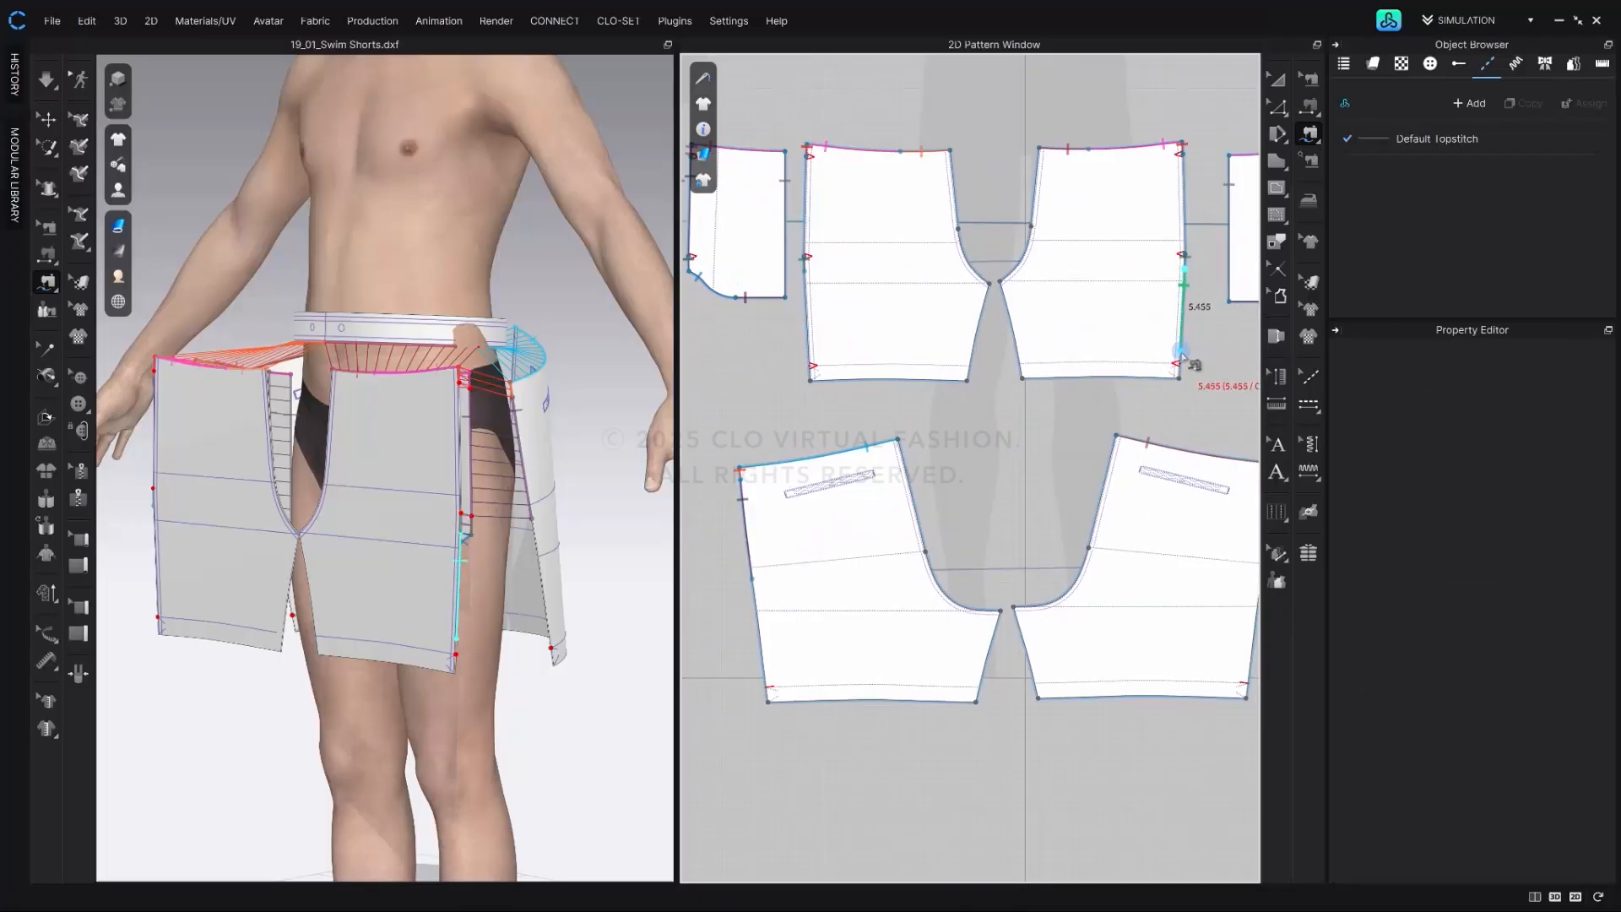
key("Escape")
left_click(1184, 254)
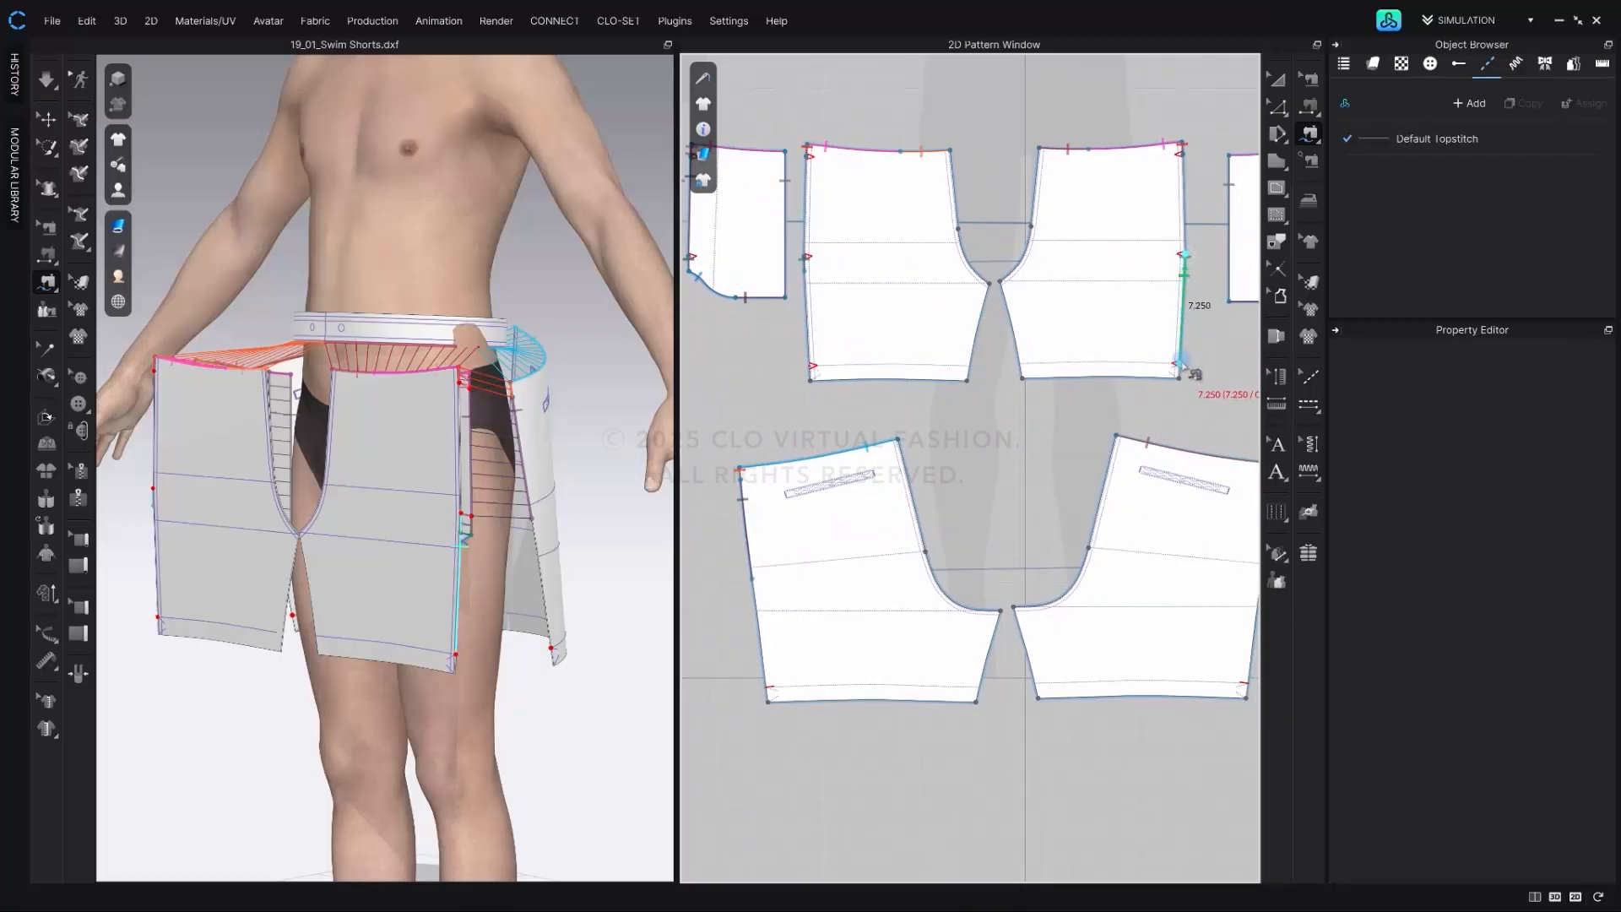
left_click(1180, 364)
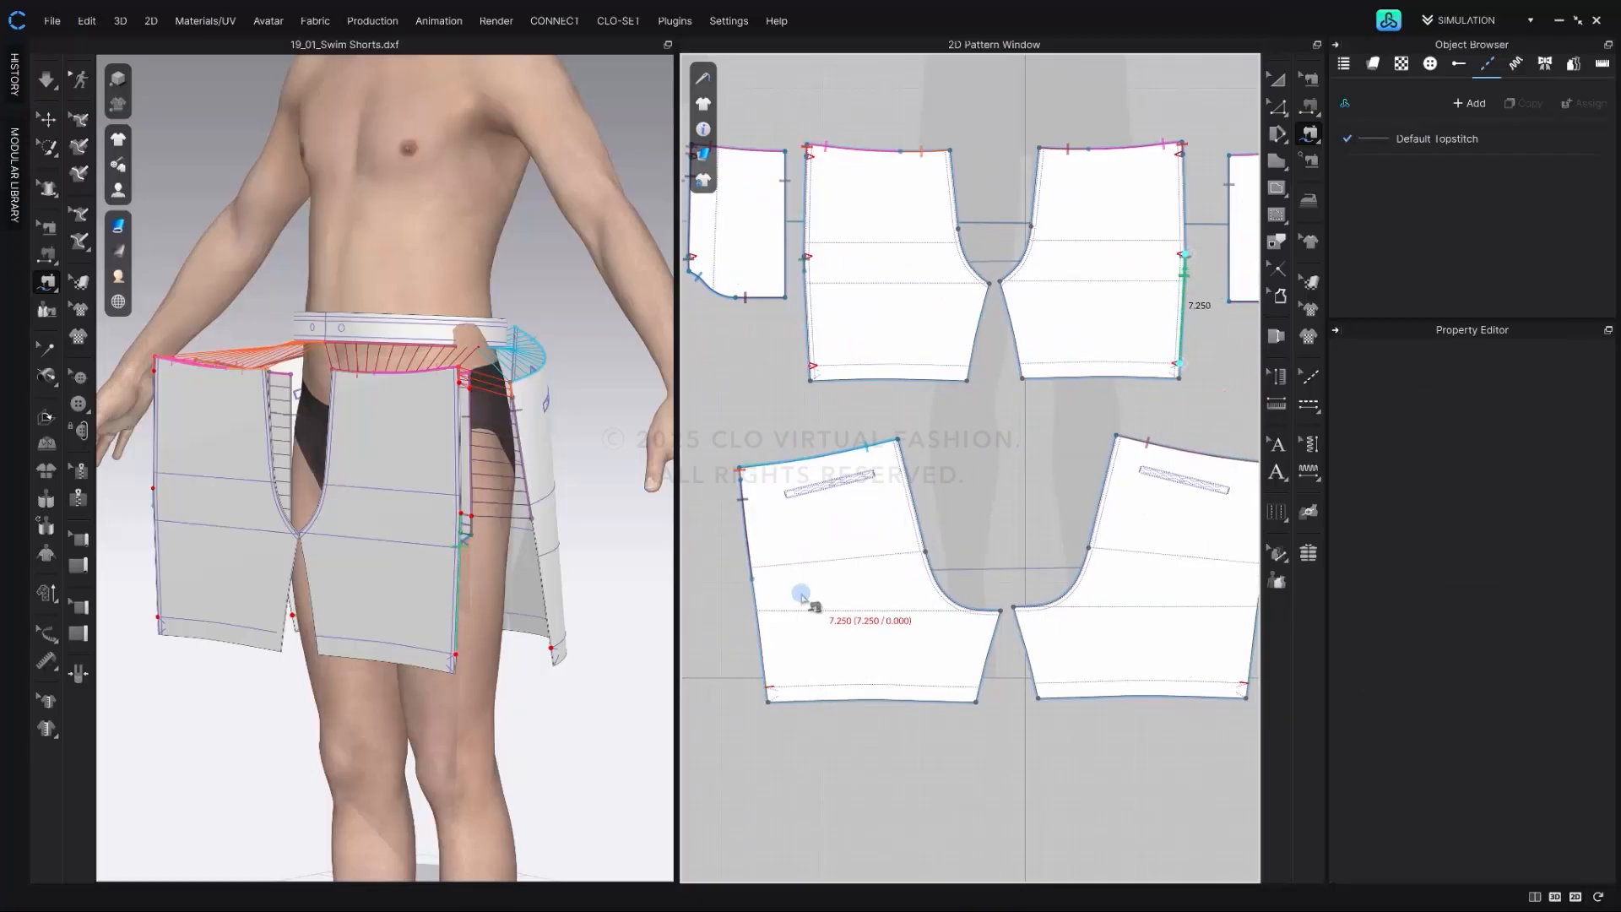
left_click(751, 582)
left_click(767, 684)
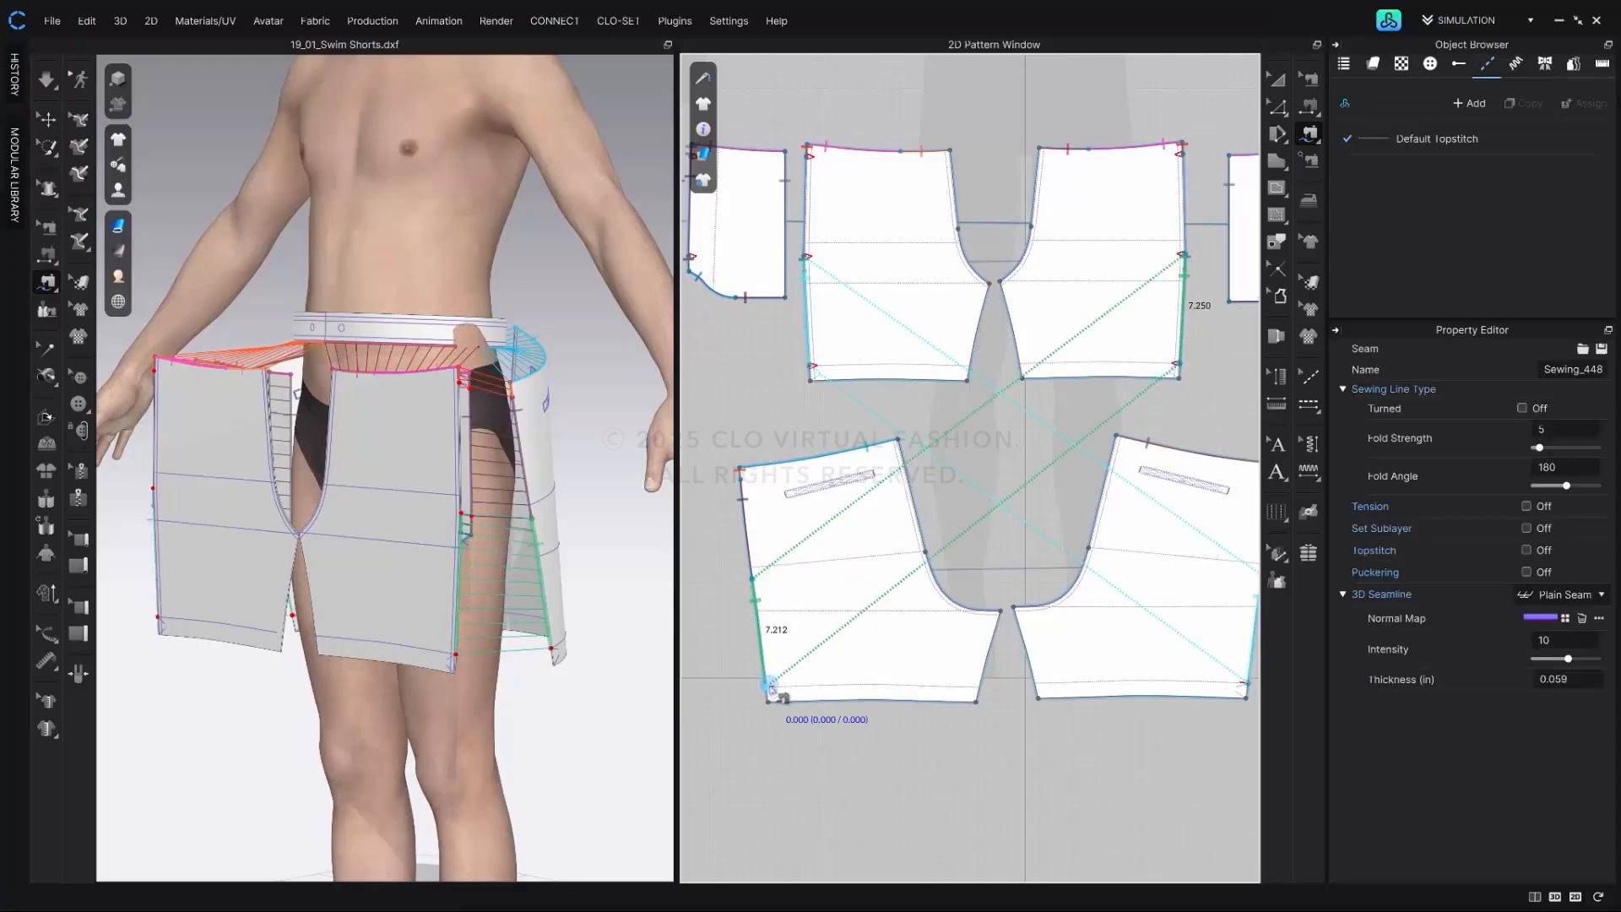
- Using Segment Sewing, sew the front pattern's inseam to the matching back pattern's inseam
key("a")
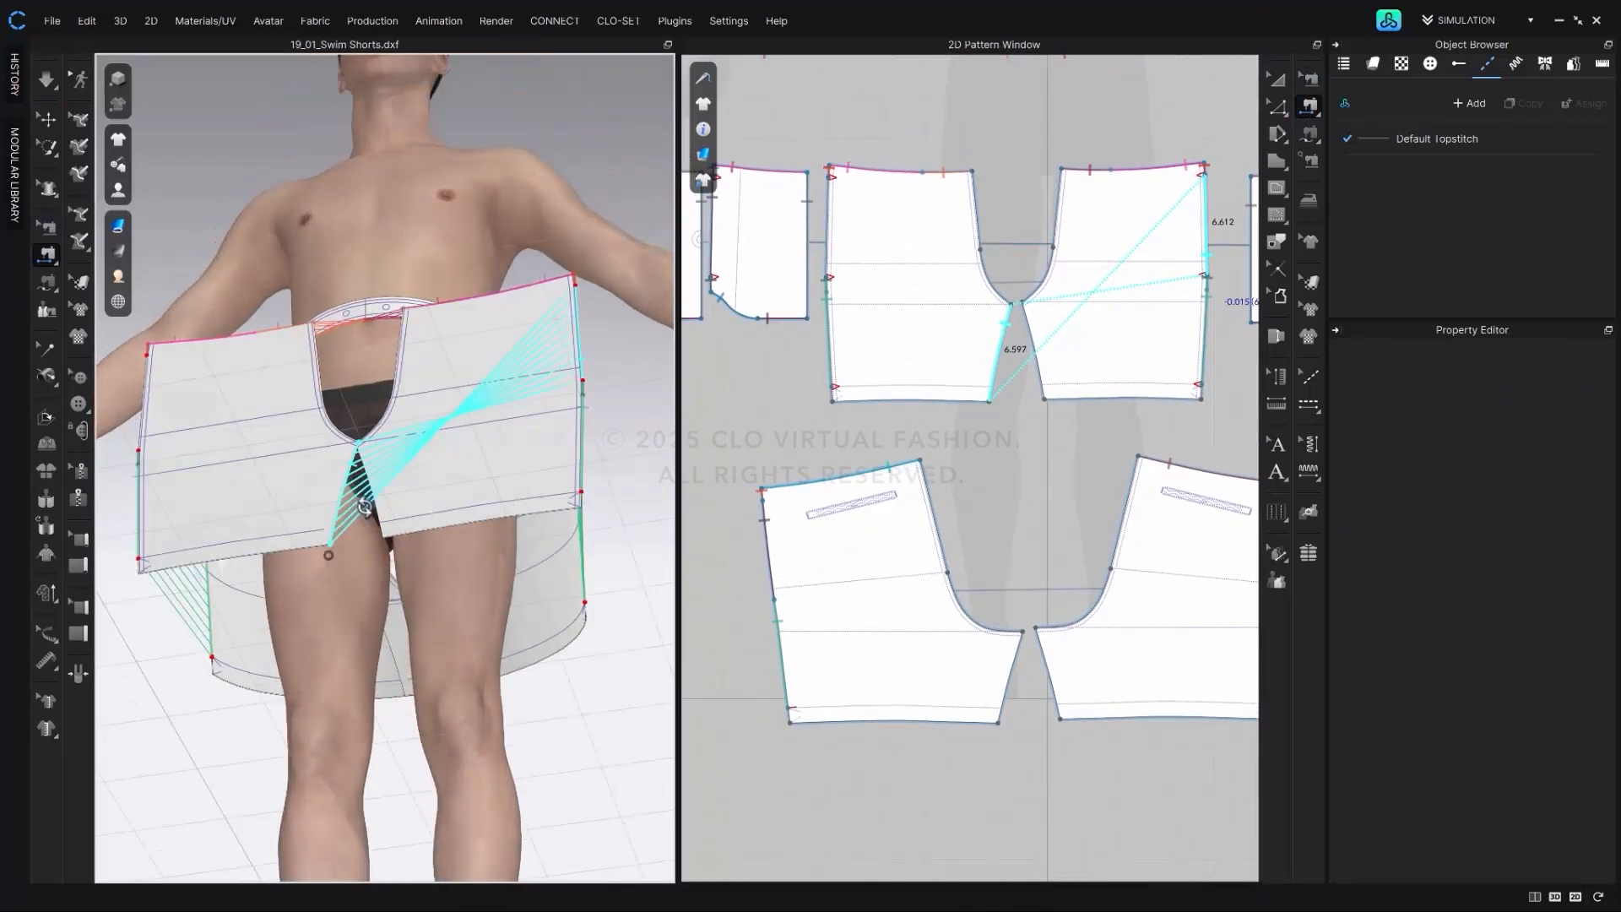
mouse_move(363, 507)
right_mouse_down()
mouse_move(381, 463)
mouse_move(362, 500)
right_mouse_up()
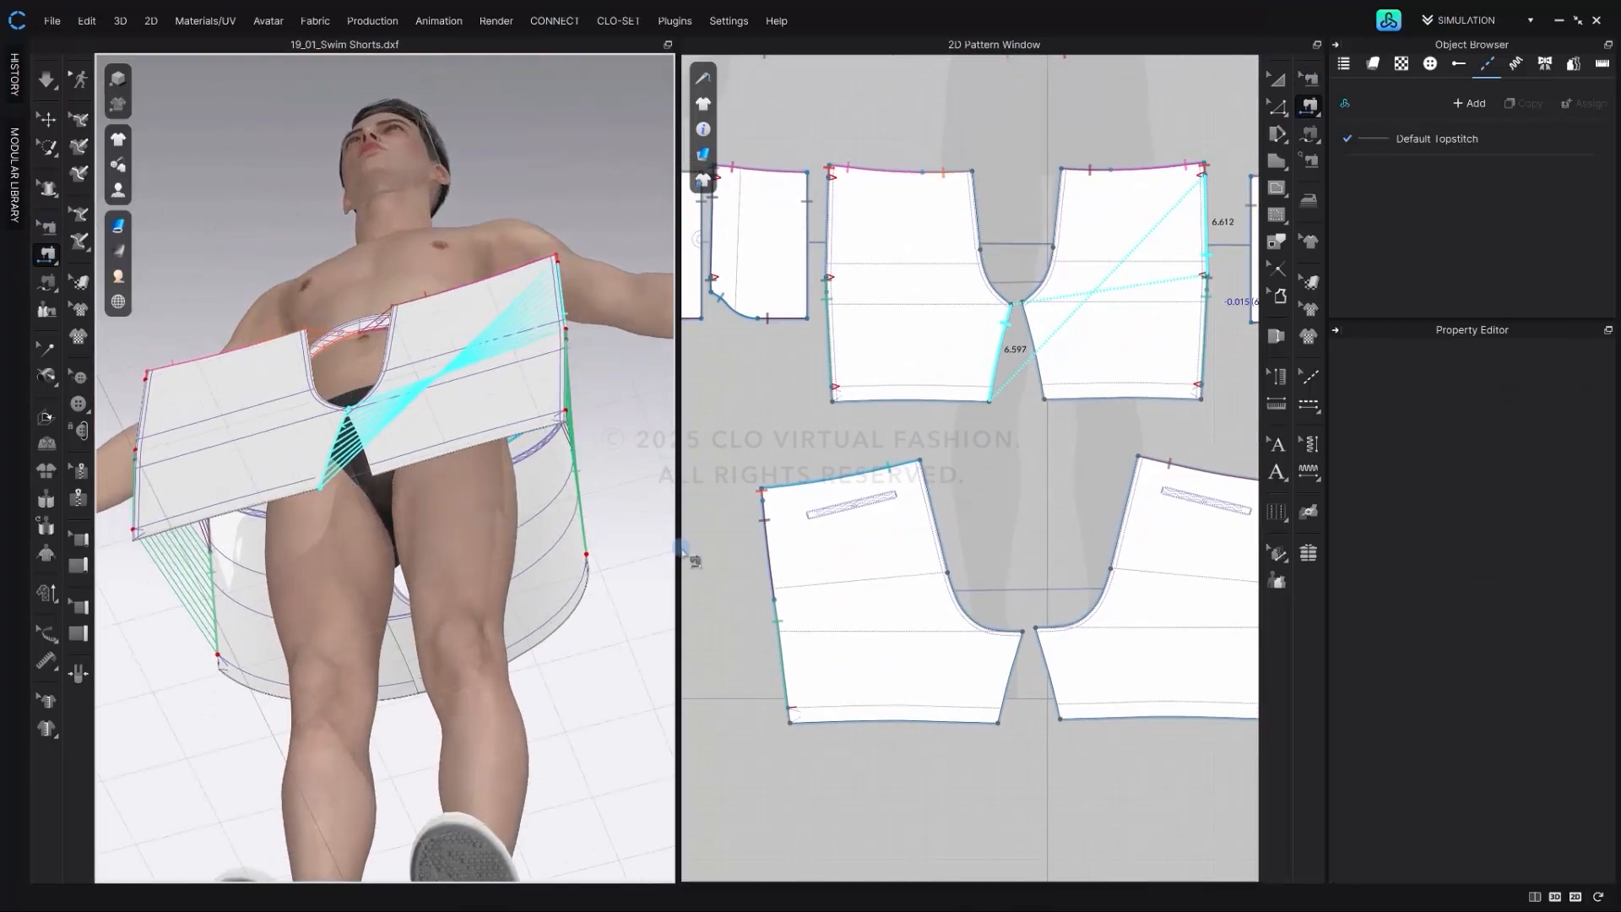
left_click(1055, 671)
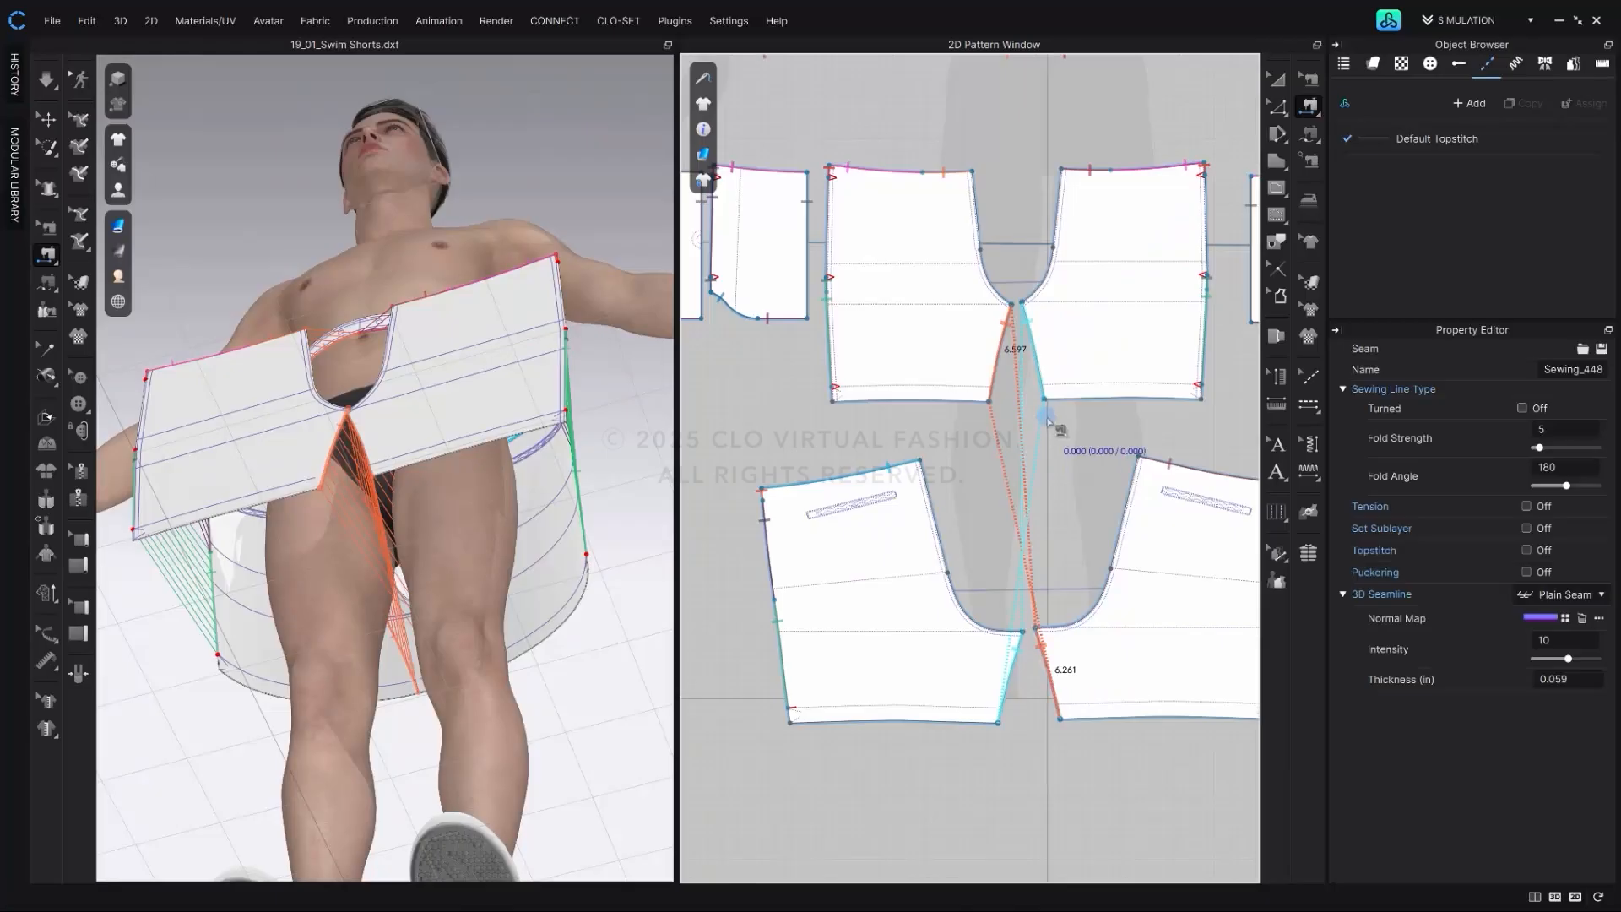
- Sew the two back patterns together along the center back, joining the upper rise segments and the lower crotch curves
right_click_drag(1060, 452, 1019, 550)
middle_click_drag(1018, 551, 1008, 576)
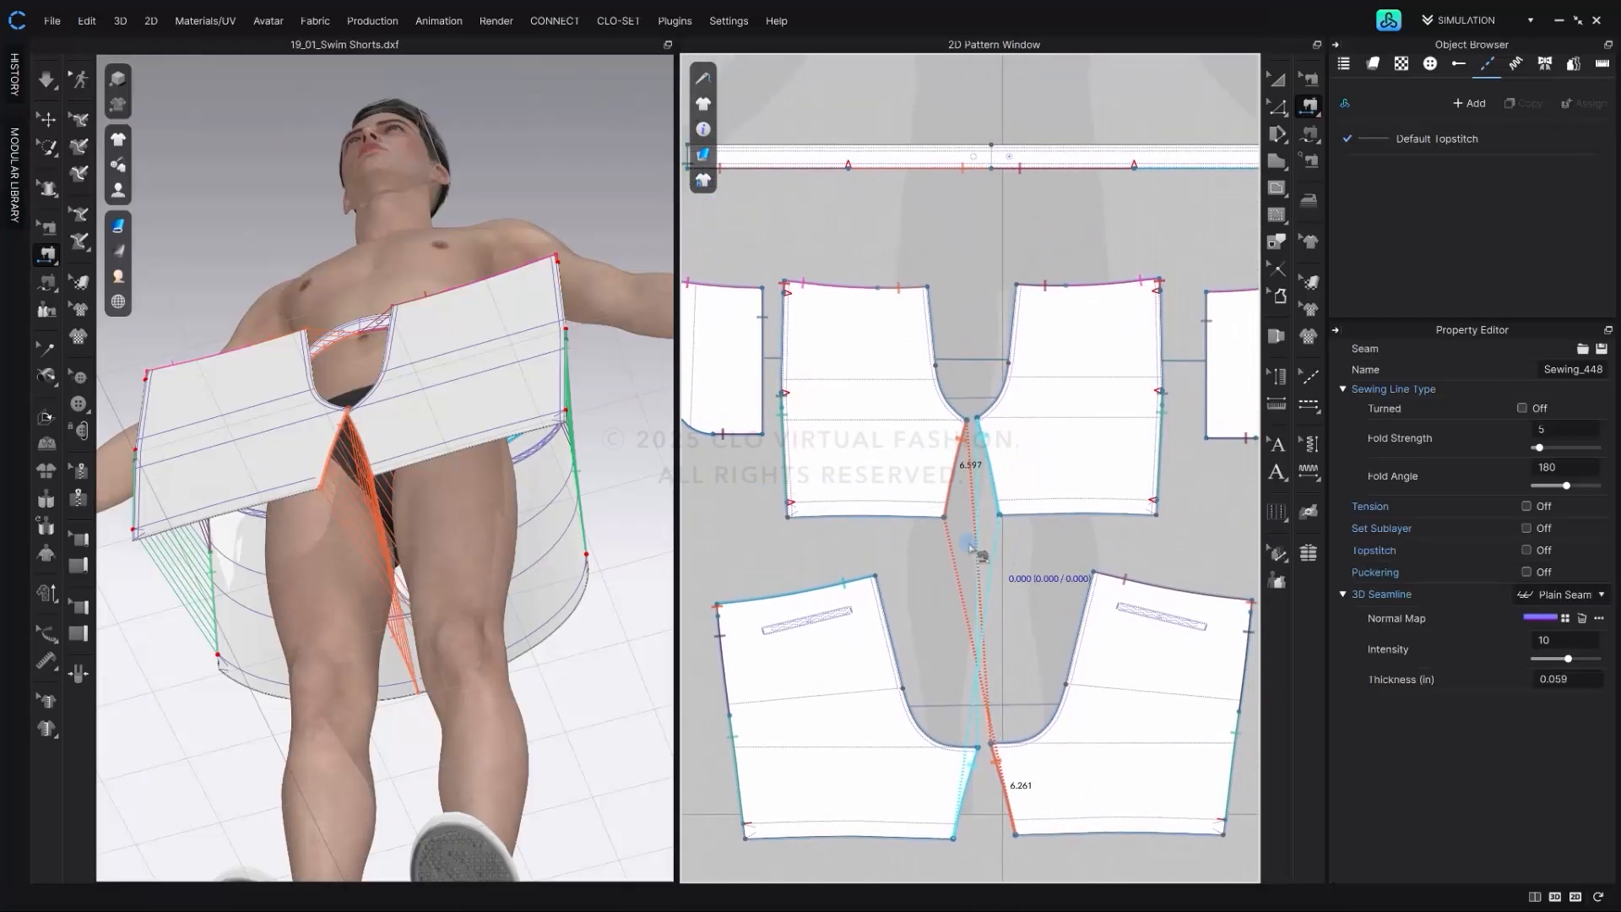
left_click(883, 603)
left_click(1087, 595)
left_click(910, 711)
left_click(1069, 701)
- Sew the two front patterns together along the center front, joining the crotch curves and the upper rise segments
key("2")
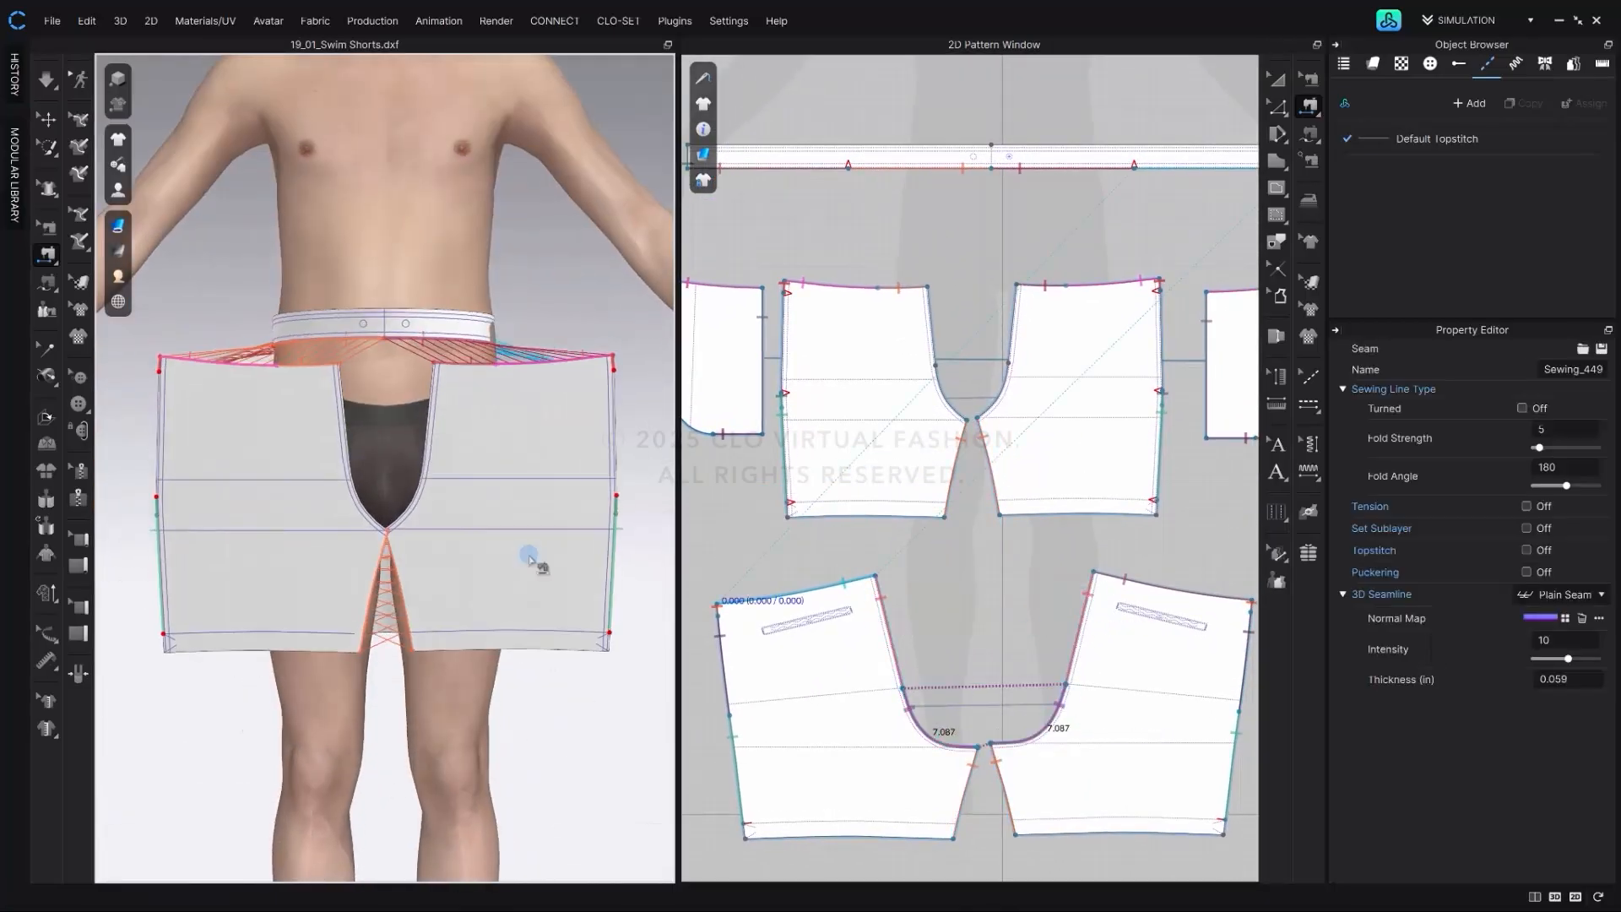
left_click(947, 399)
left_click(1001, 386)
left_click(931, 321)
left_click(1009, 316)
- Check the Fold Angle of the back rise and crotch seams with Edit Sewing, and clear the selection
scroll(1002, 567, "down", 3)
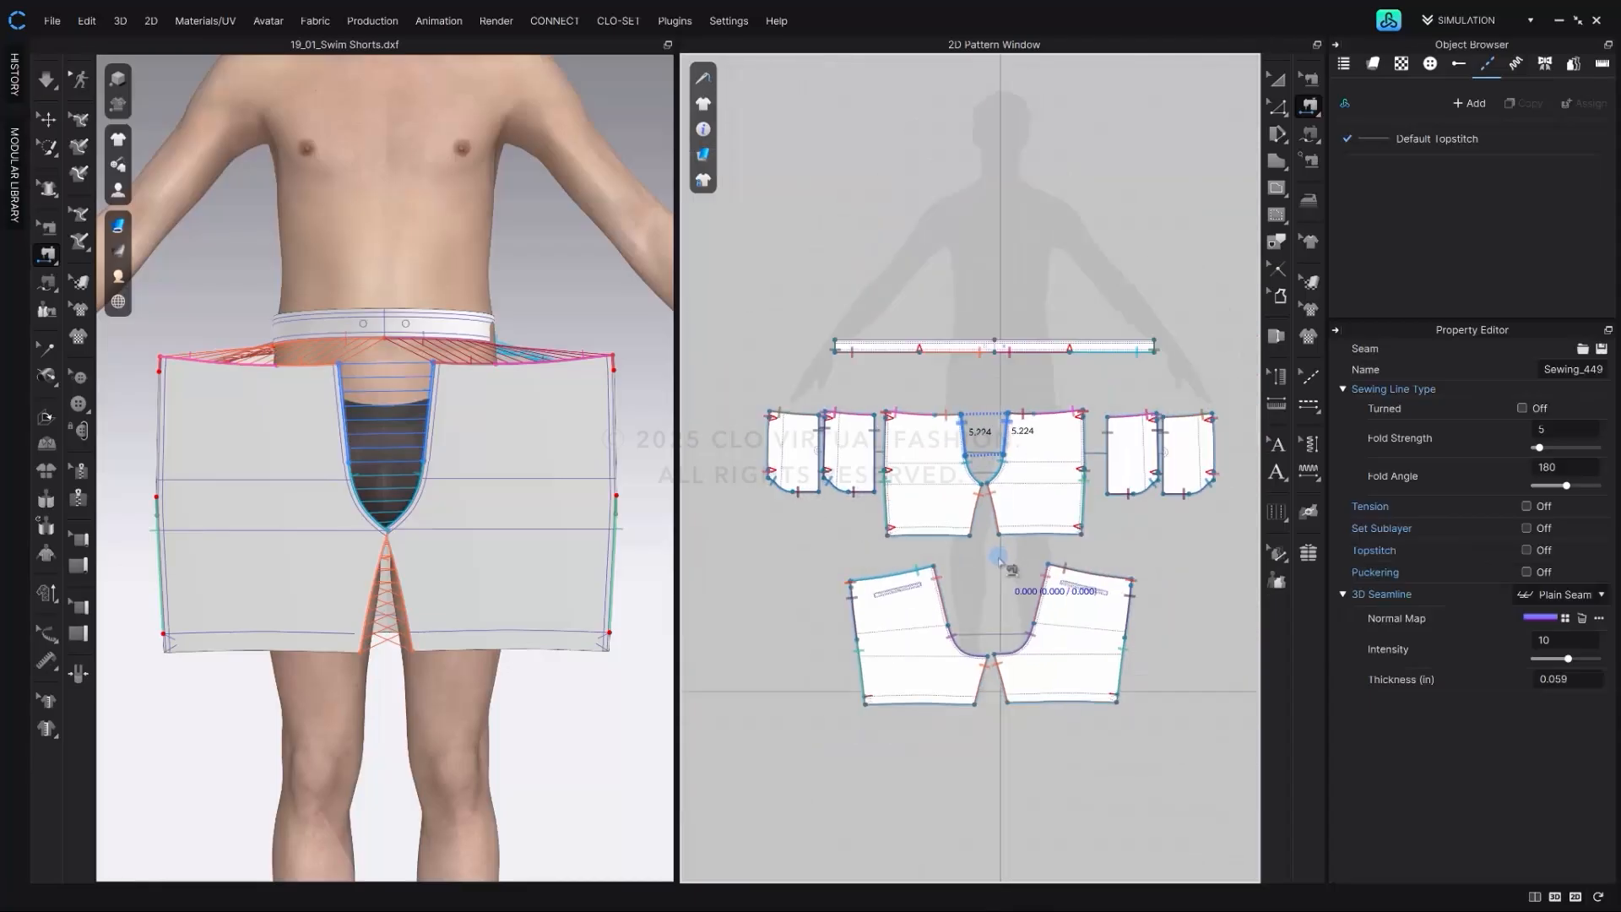
scroll(1003, 567, "up", 1)
scroll(1003, 568, "down", 1)
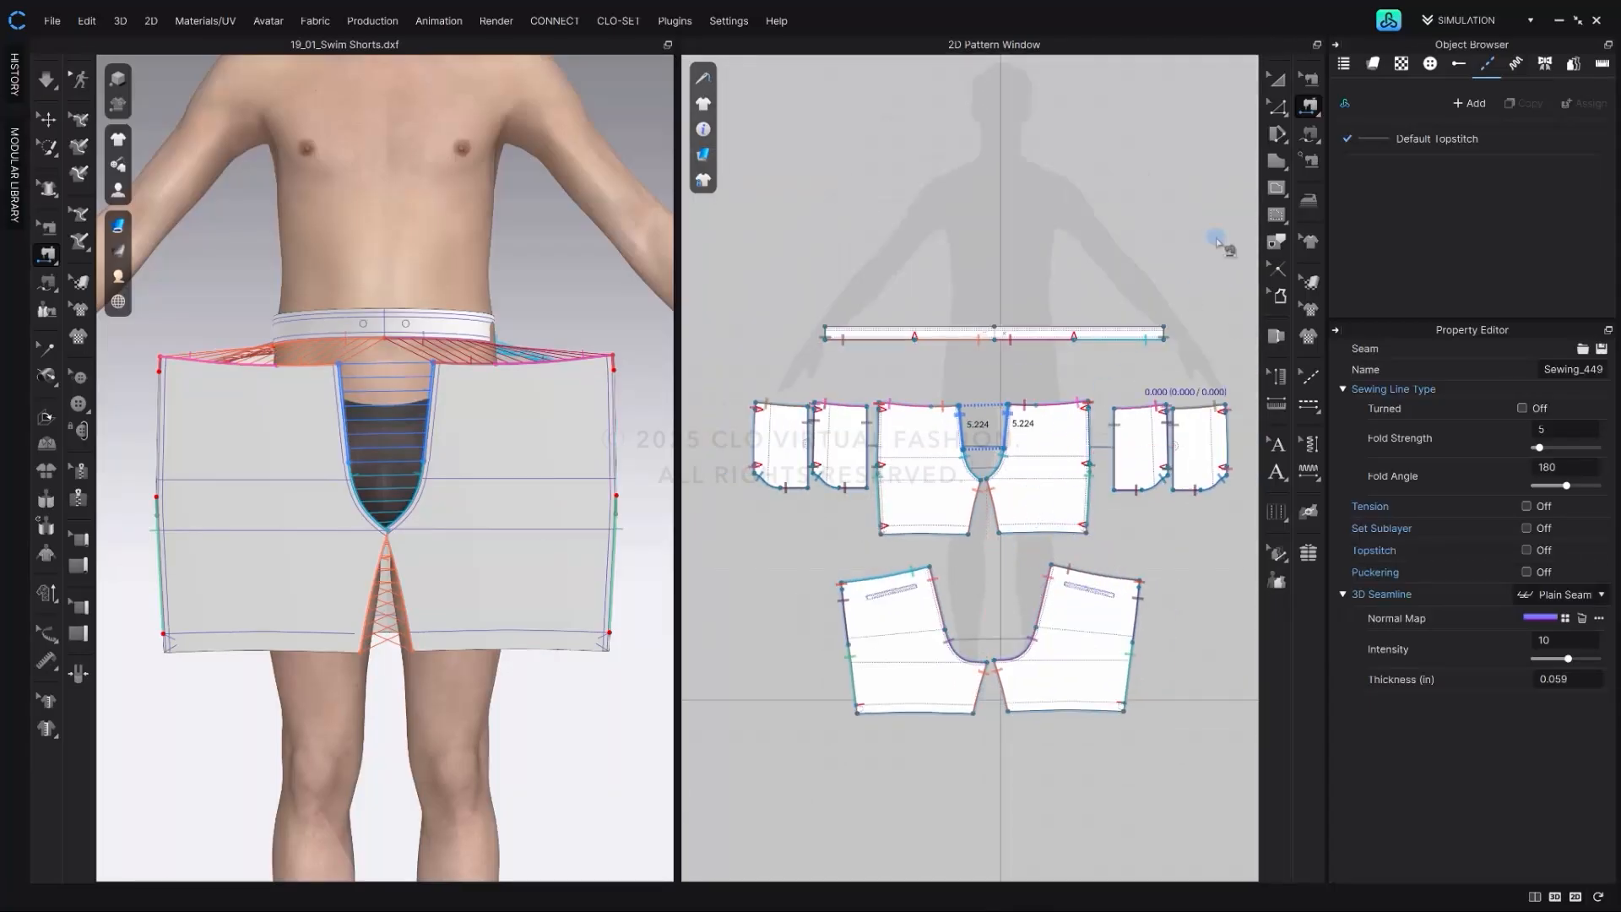
left_click(1311, 81)
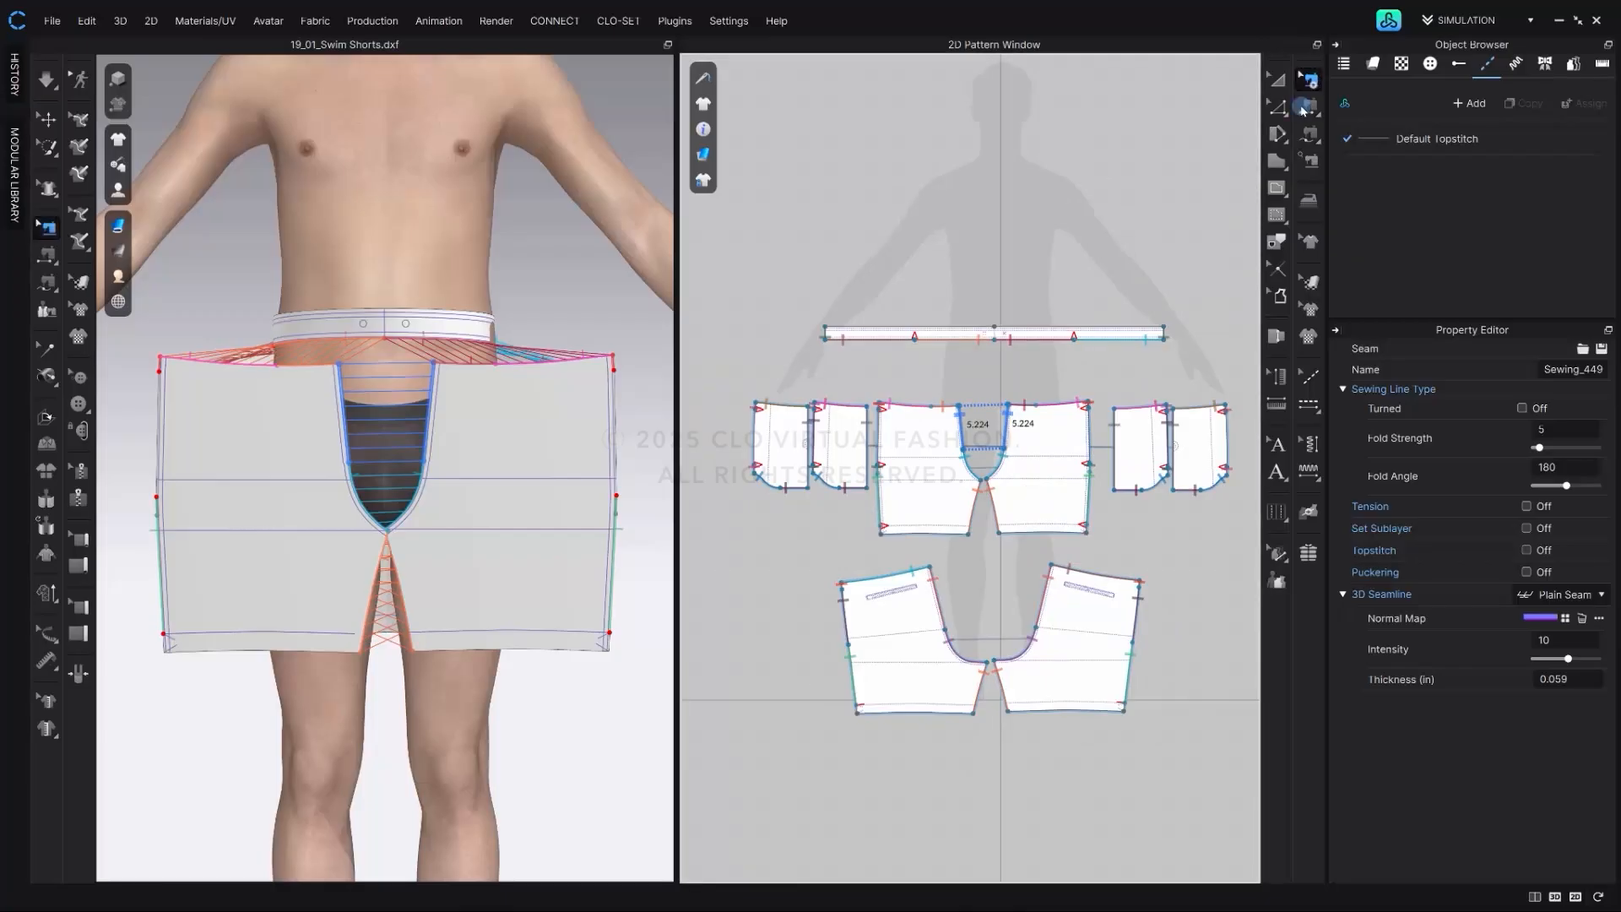
left_click(1040, 597)
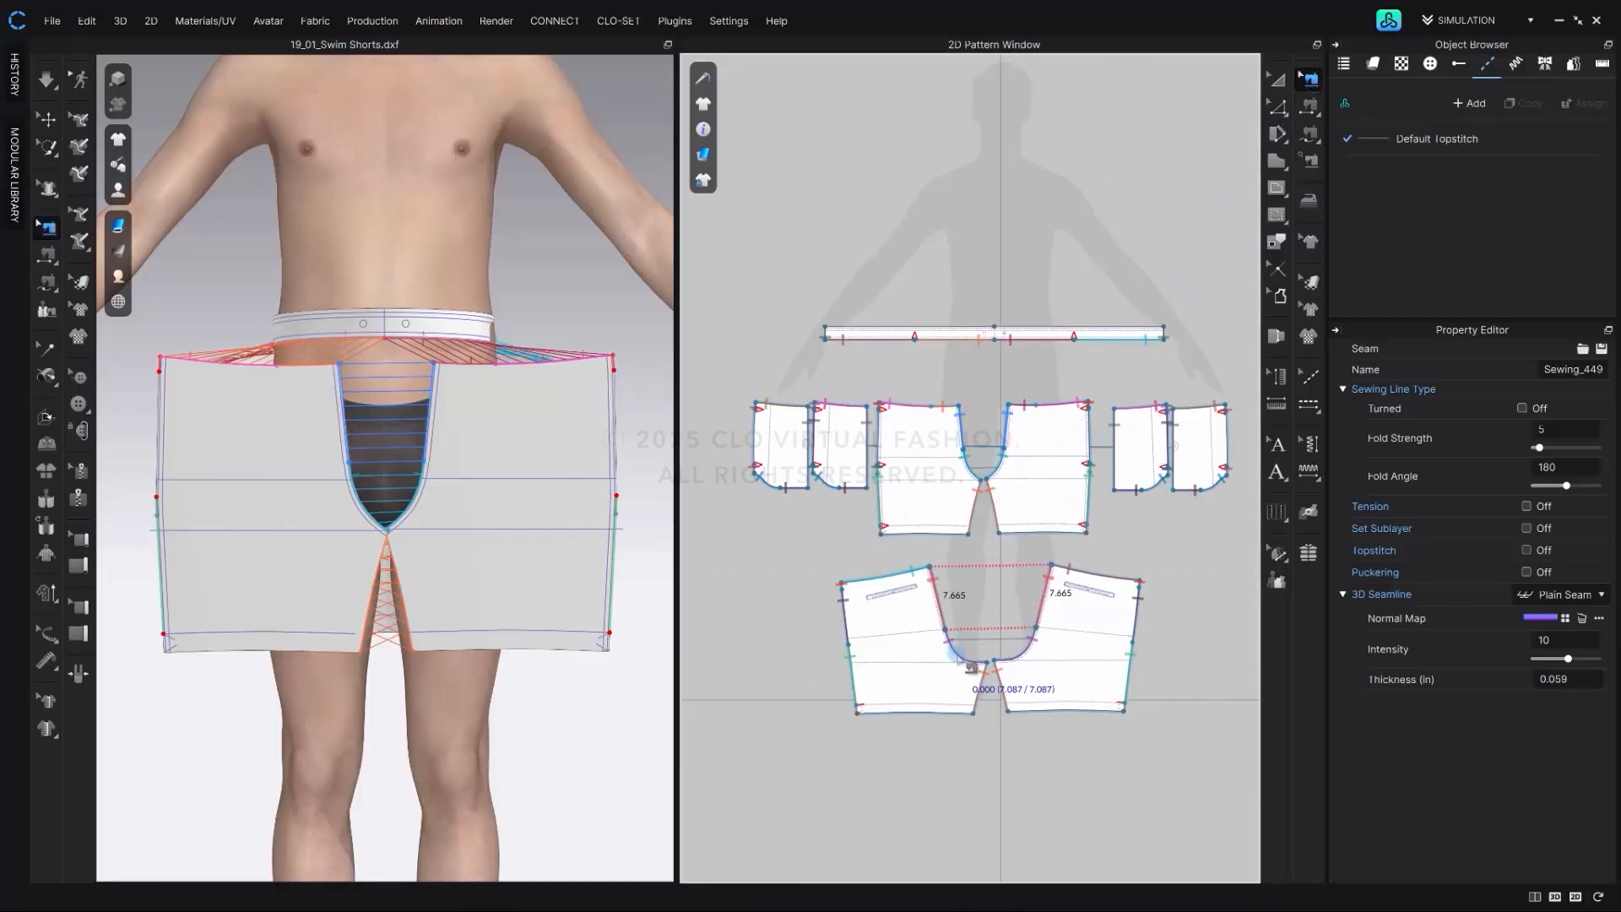
left_click(962, 642)
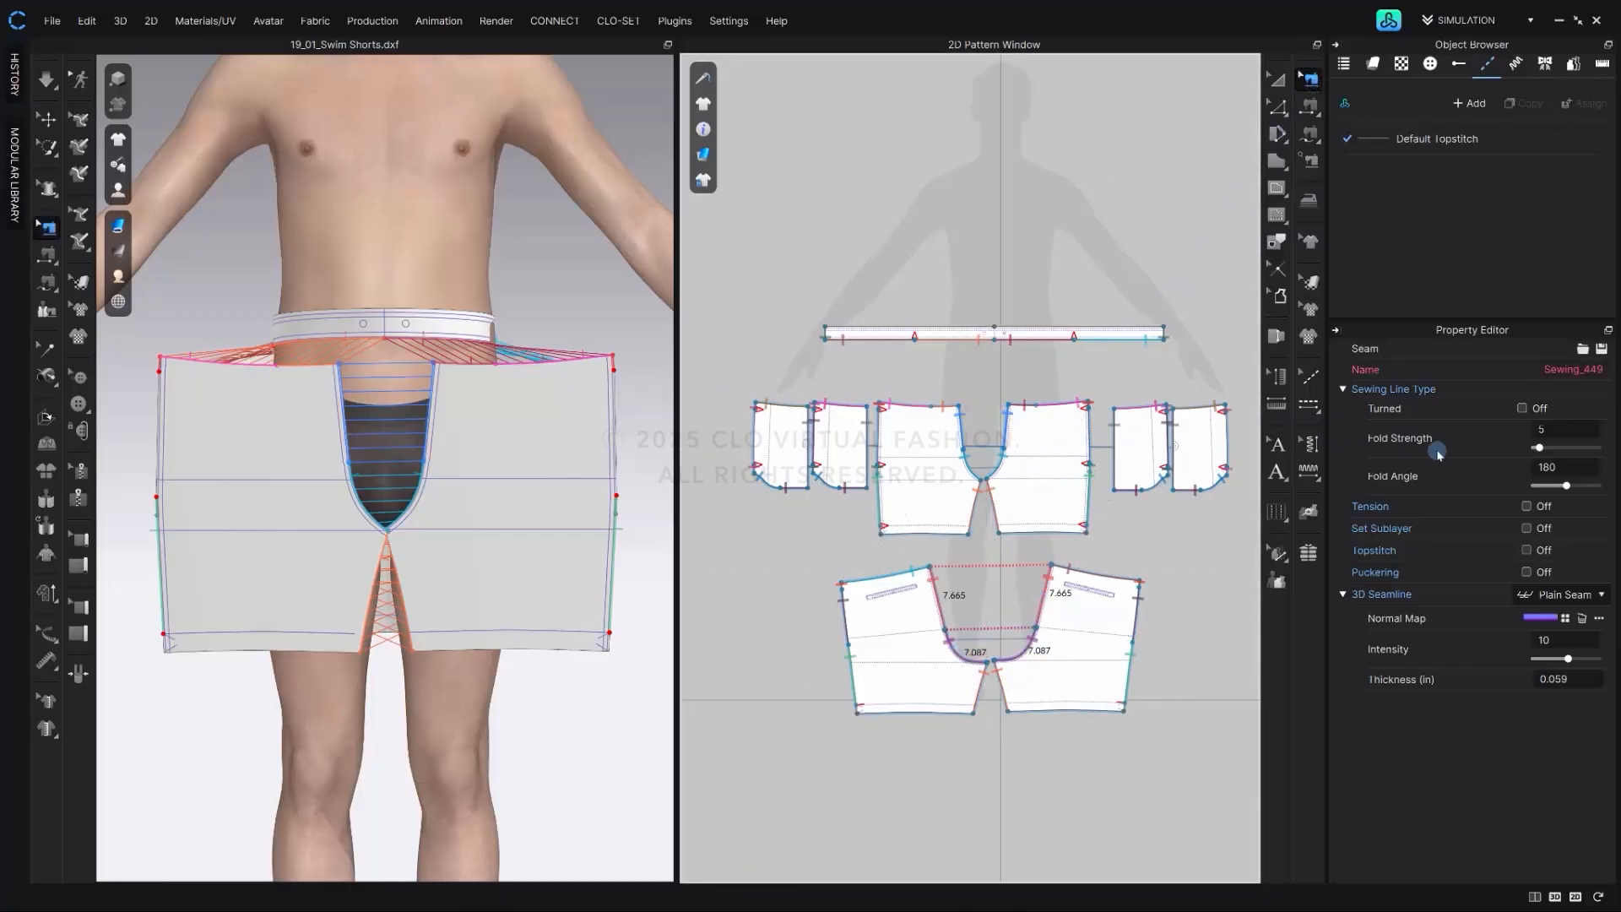
double_click(1566, 467)
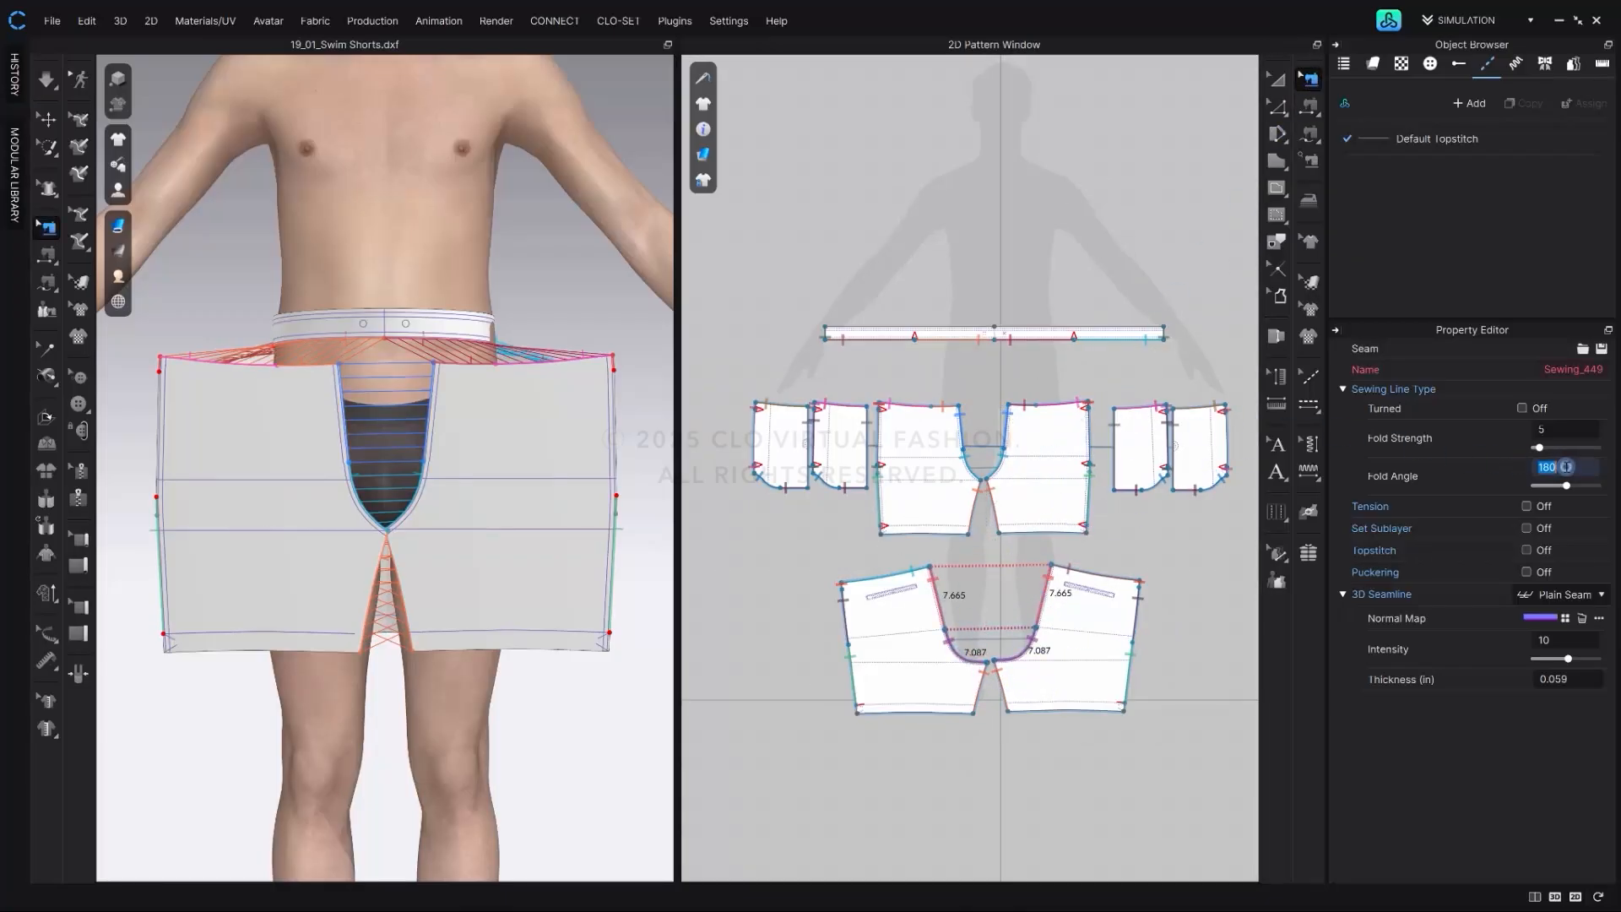
left_click(1191, 374)
left_click(1140, 389)
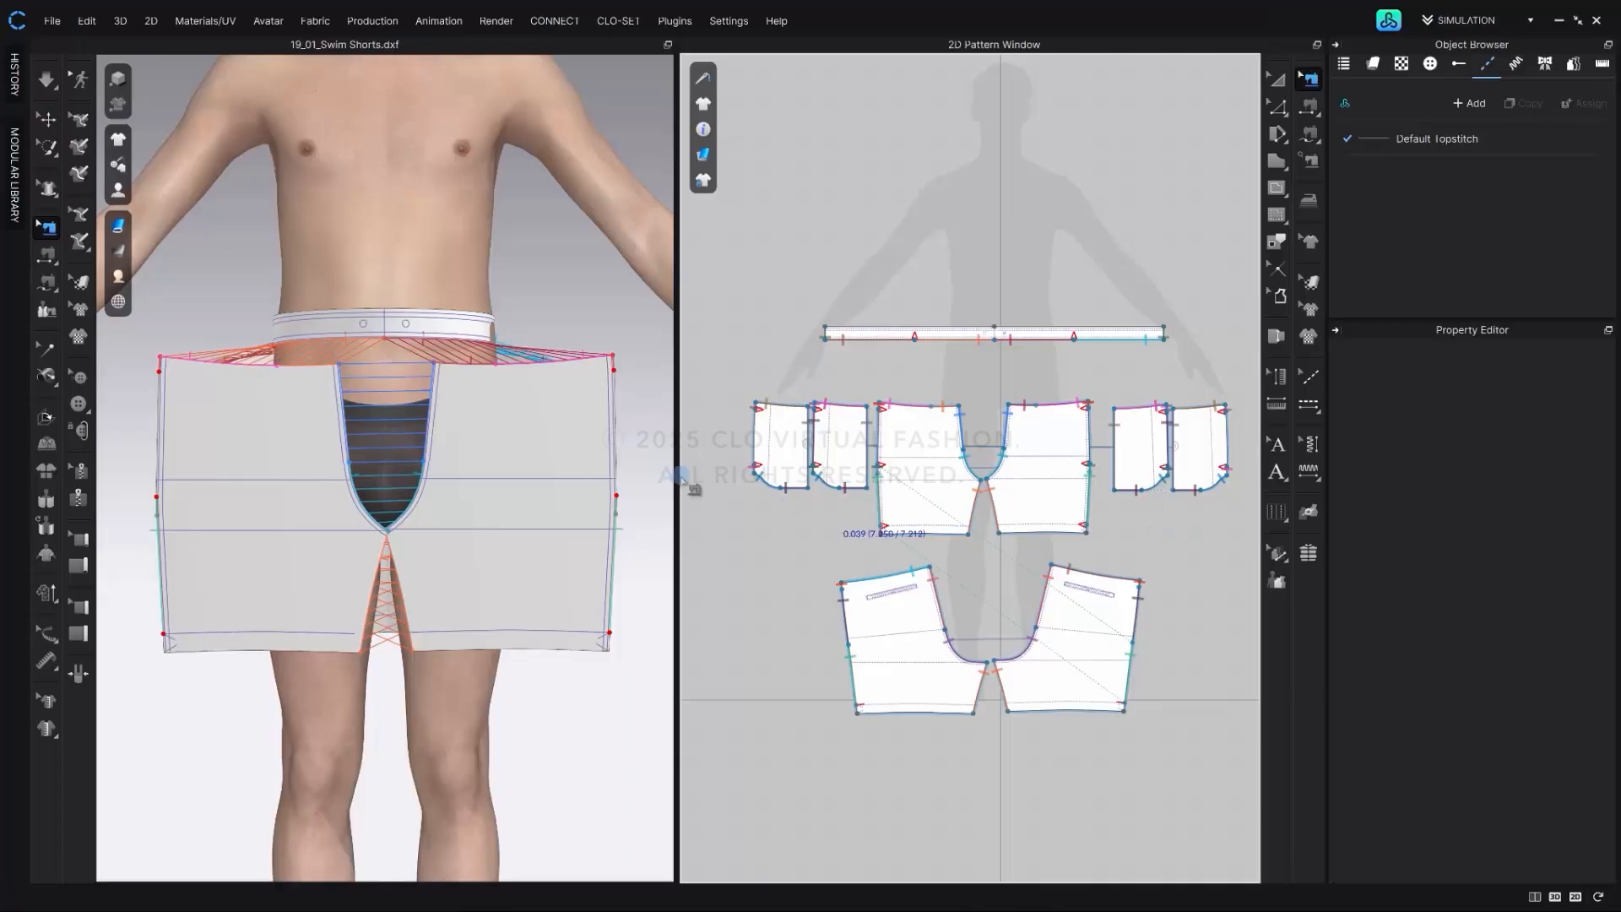
- Try simulating the sewn shorts on the avatar, stop the simulation and undo the drape
scroll(391, 484, "down", 3)
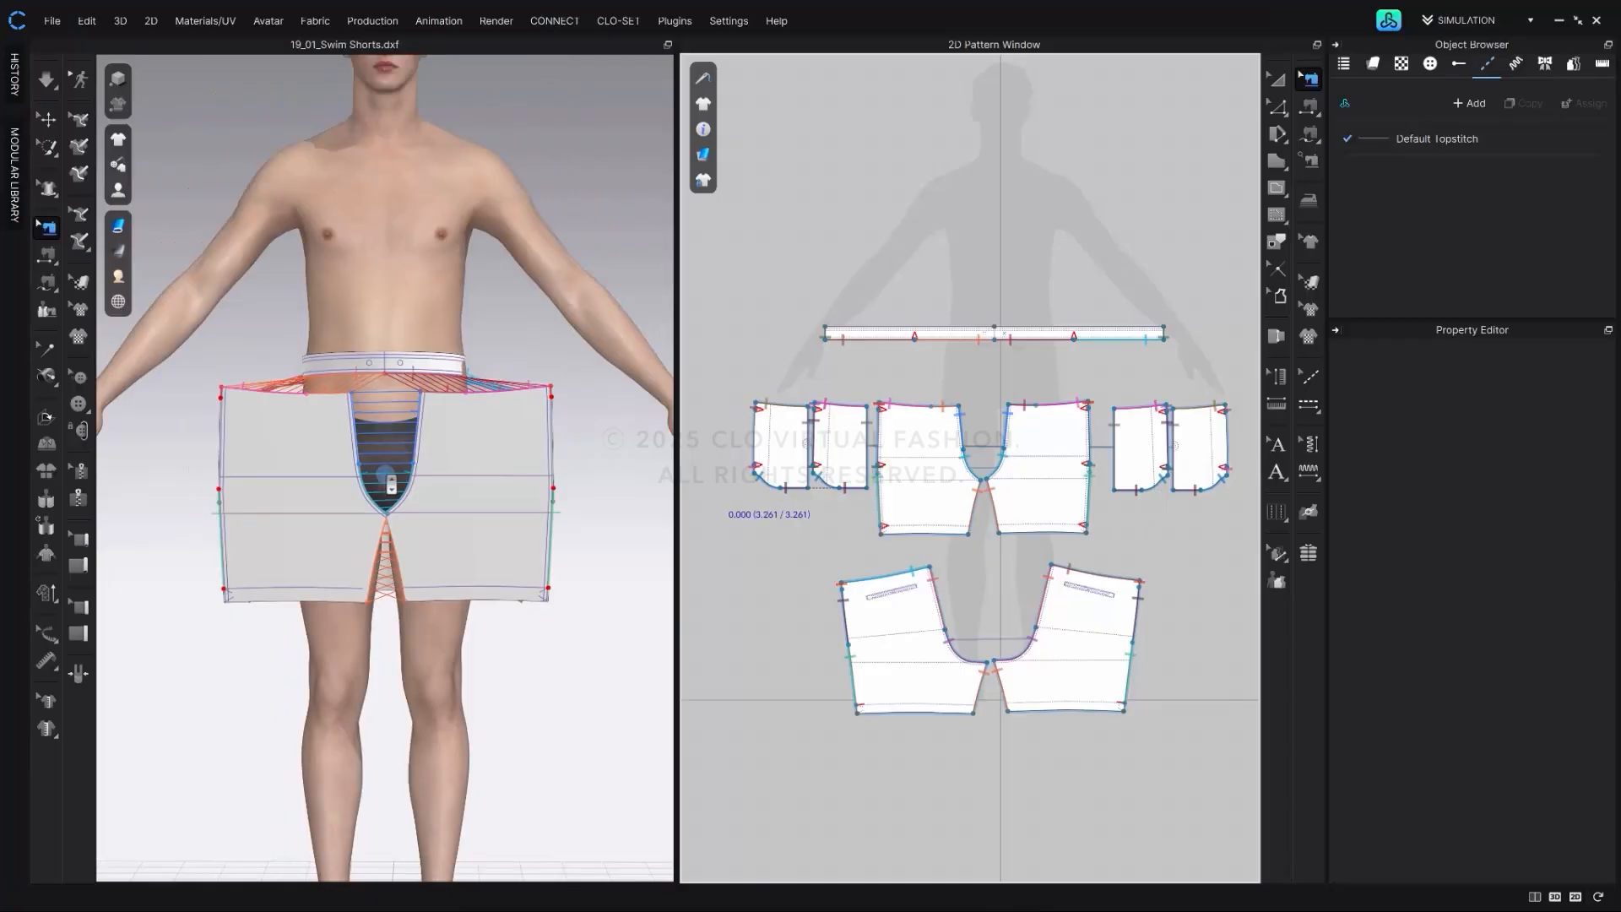
key("space")
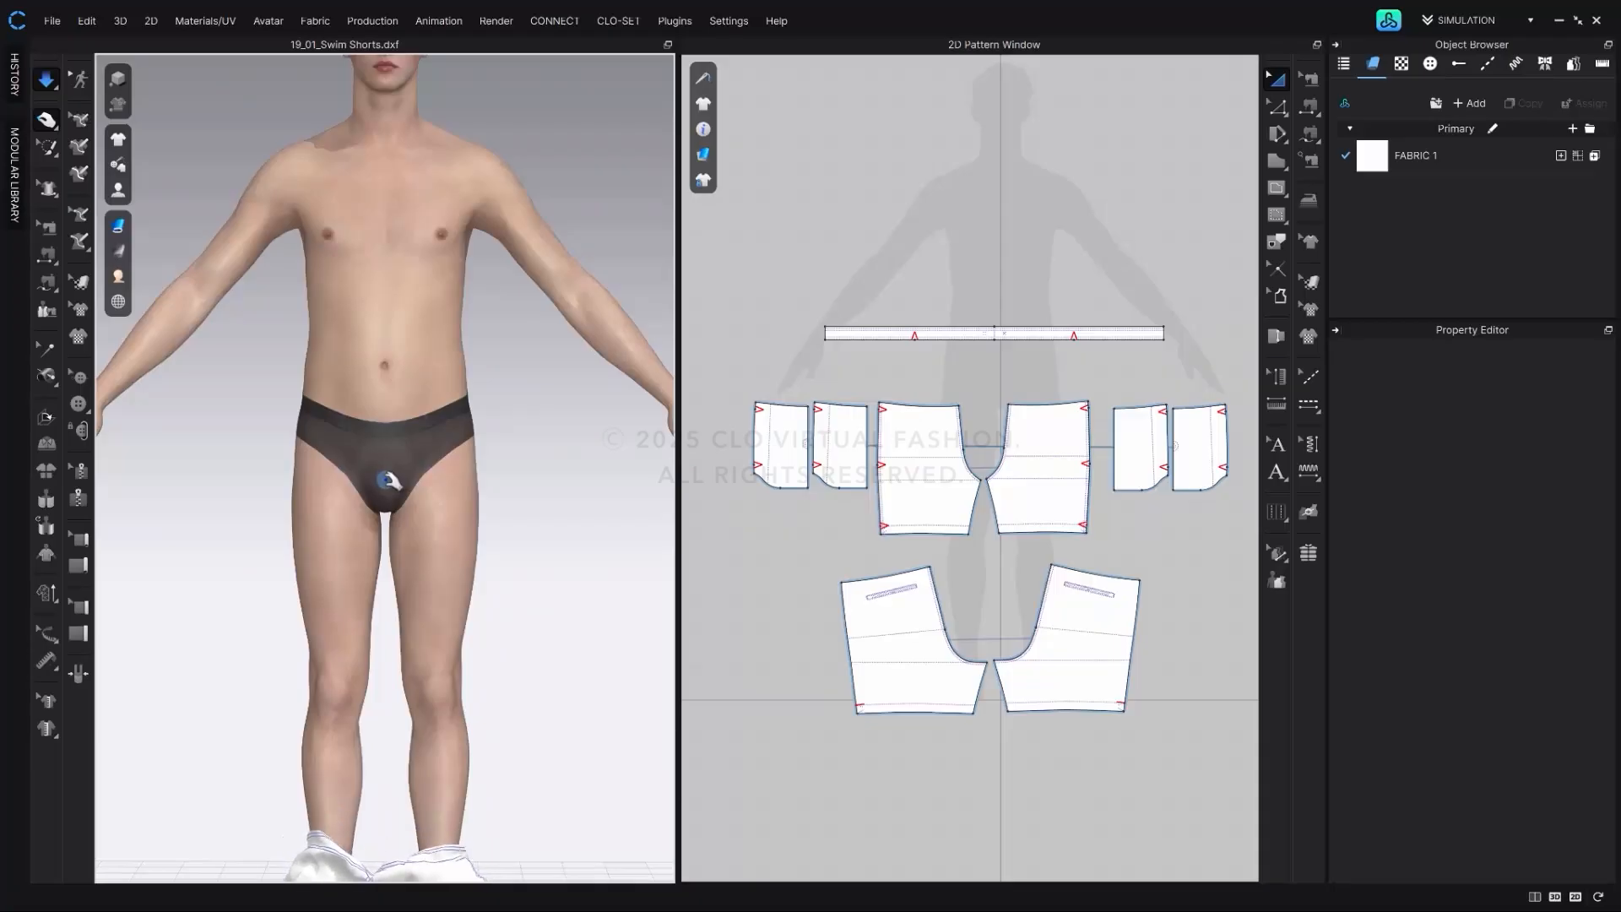
key("space")
middle_click_drag(410, 591, 413, 519)
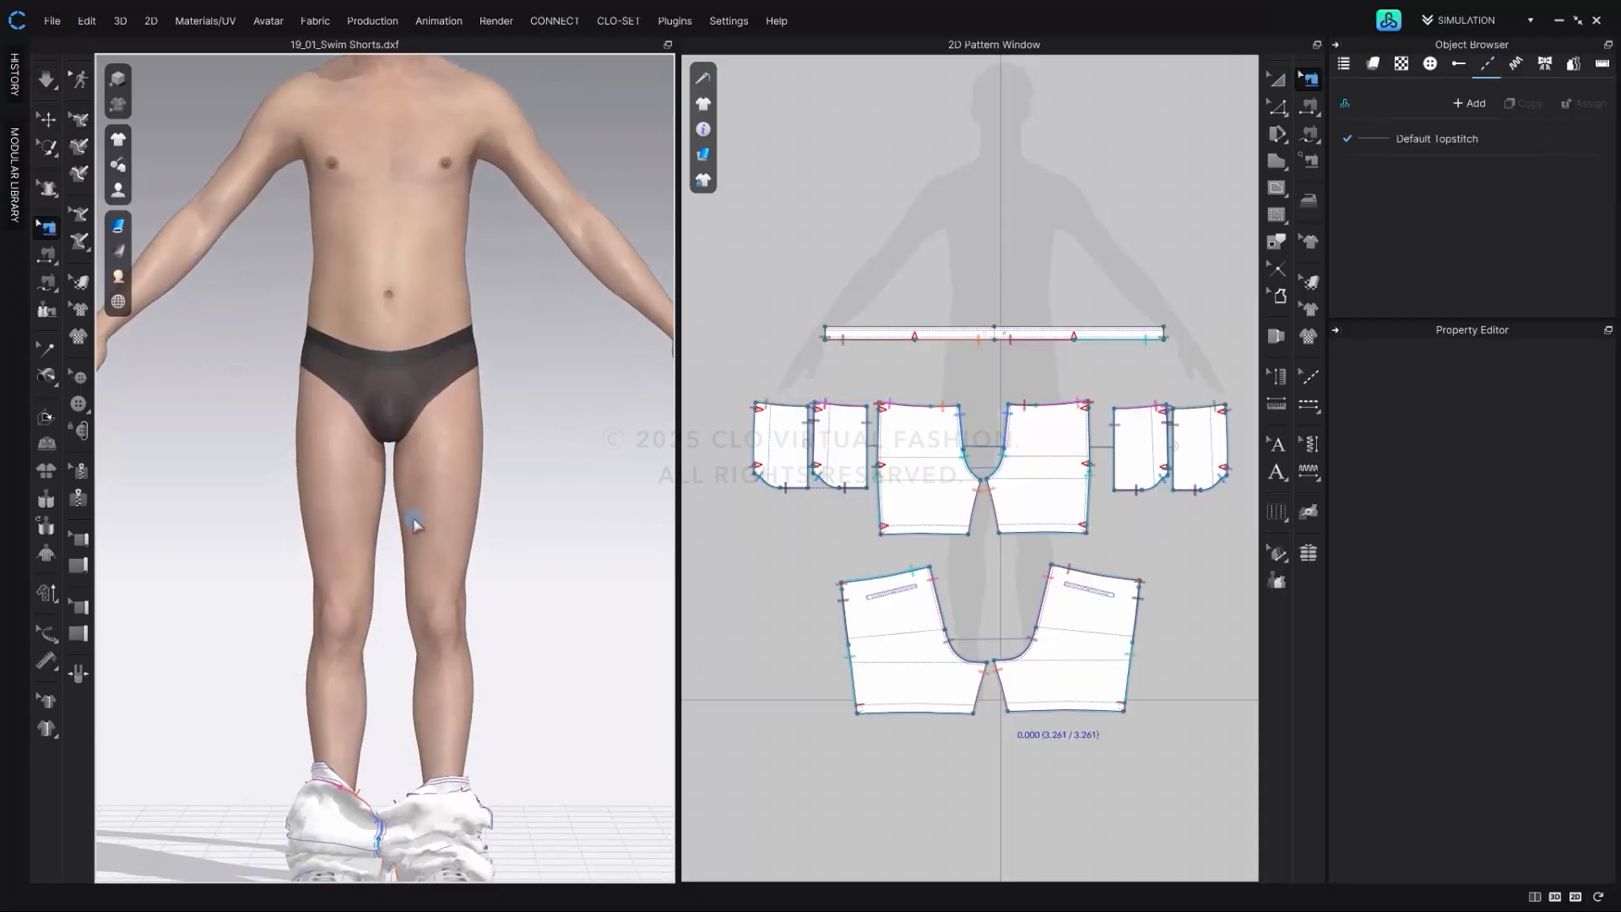
key("ctrl+z")
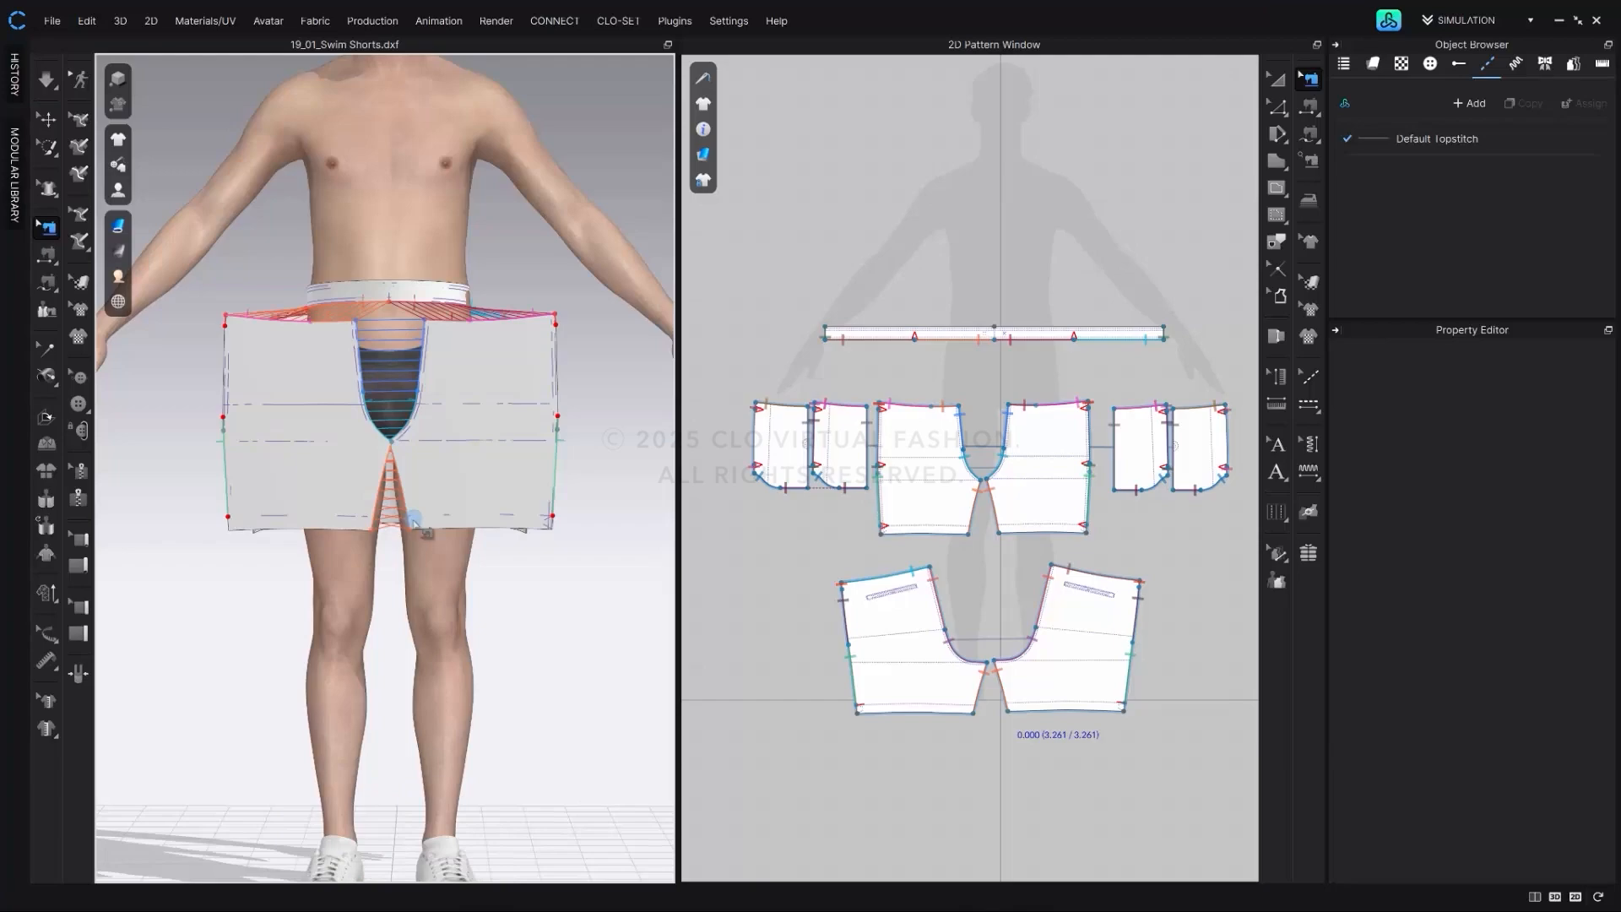
- Trace all the horizontal baselines on both halves of the waistband pattern as internal lines
key("q")
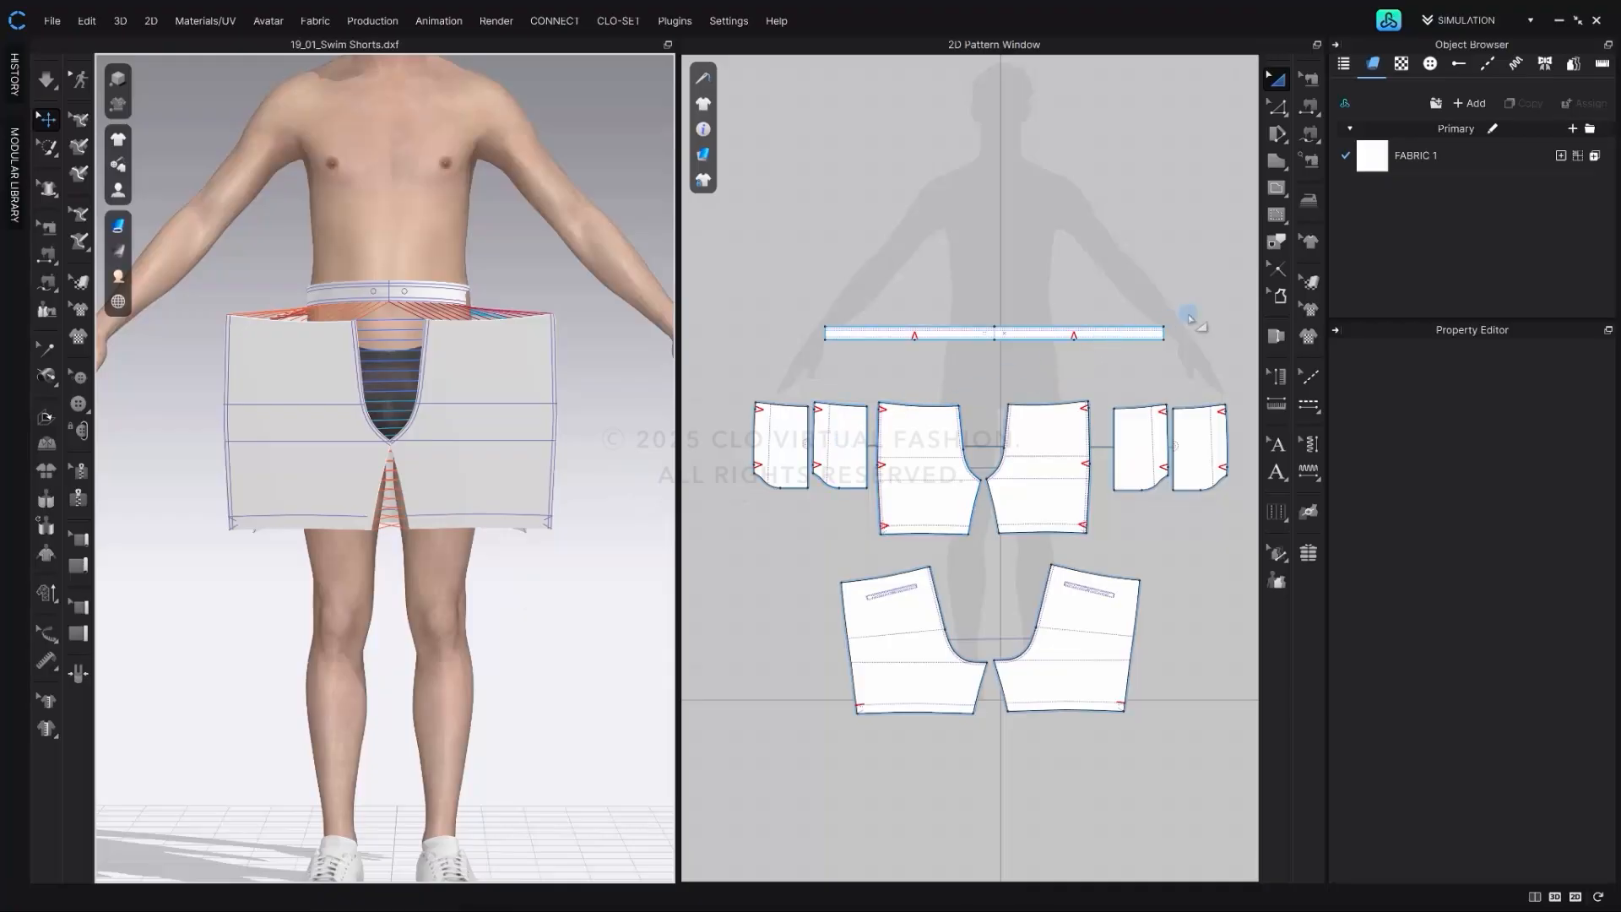
left_click(1268, 243)
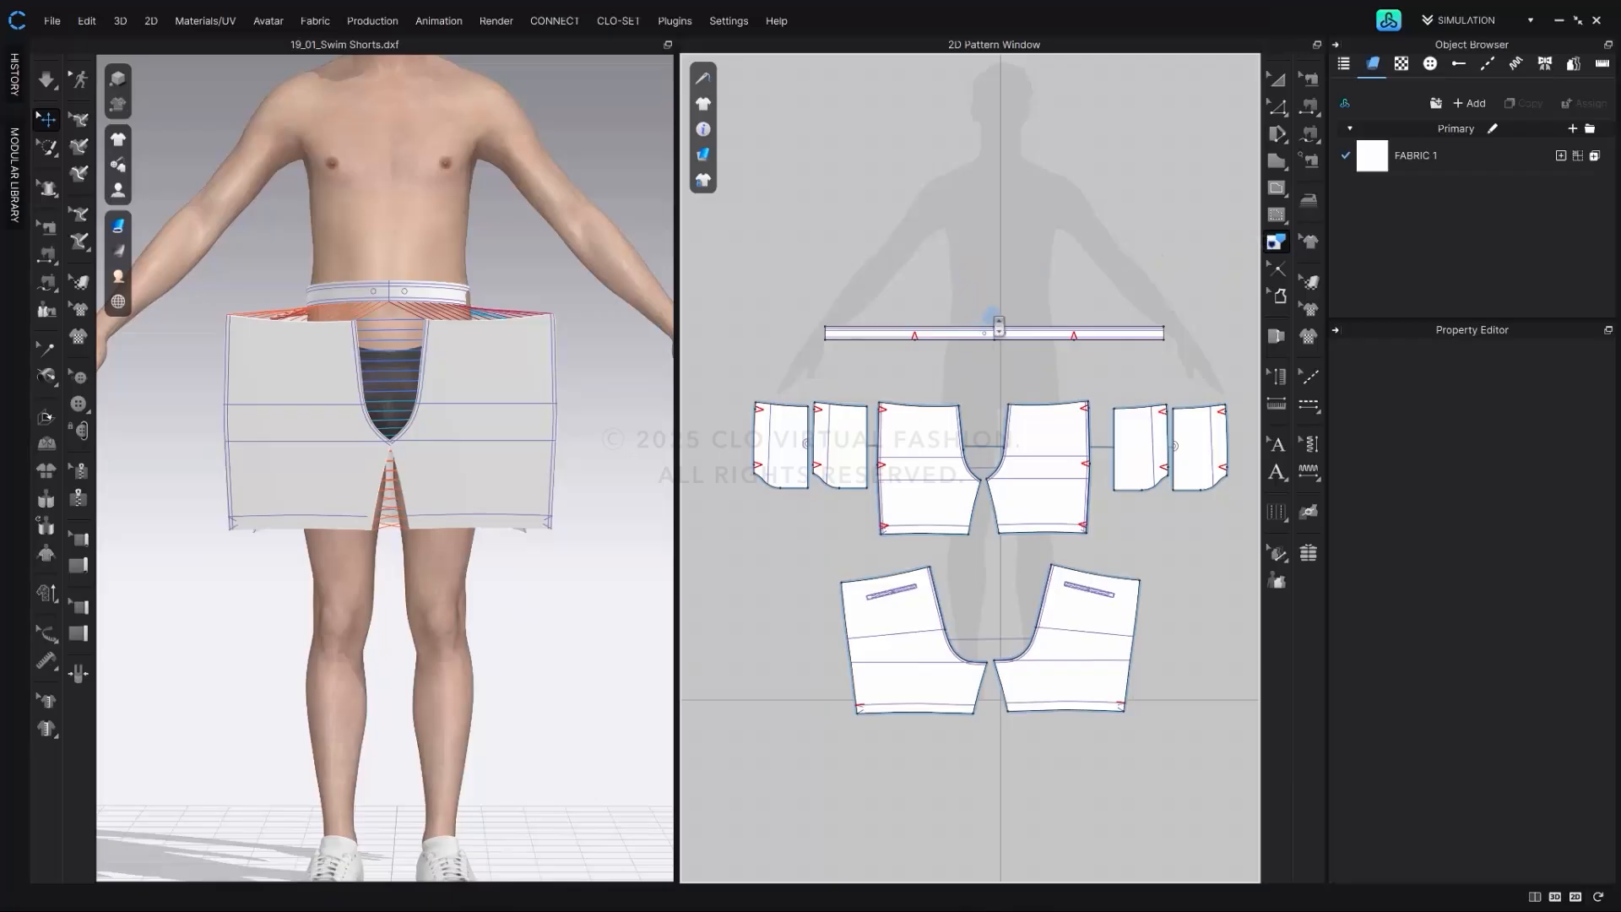
scroll(996, 346, "up", 5)
left_click(985, 351)
left_click(985, 356, "shift")
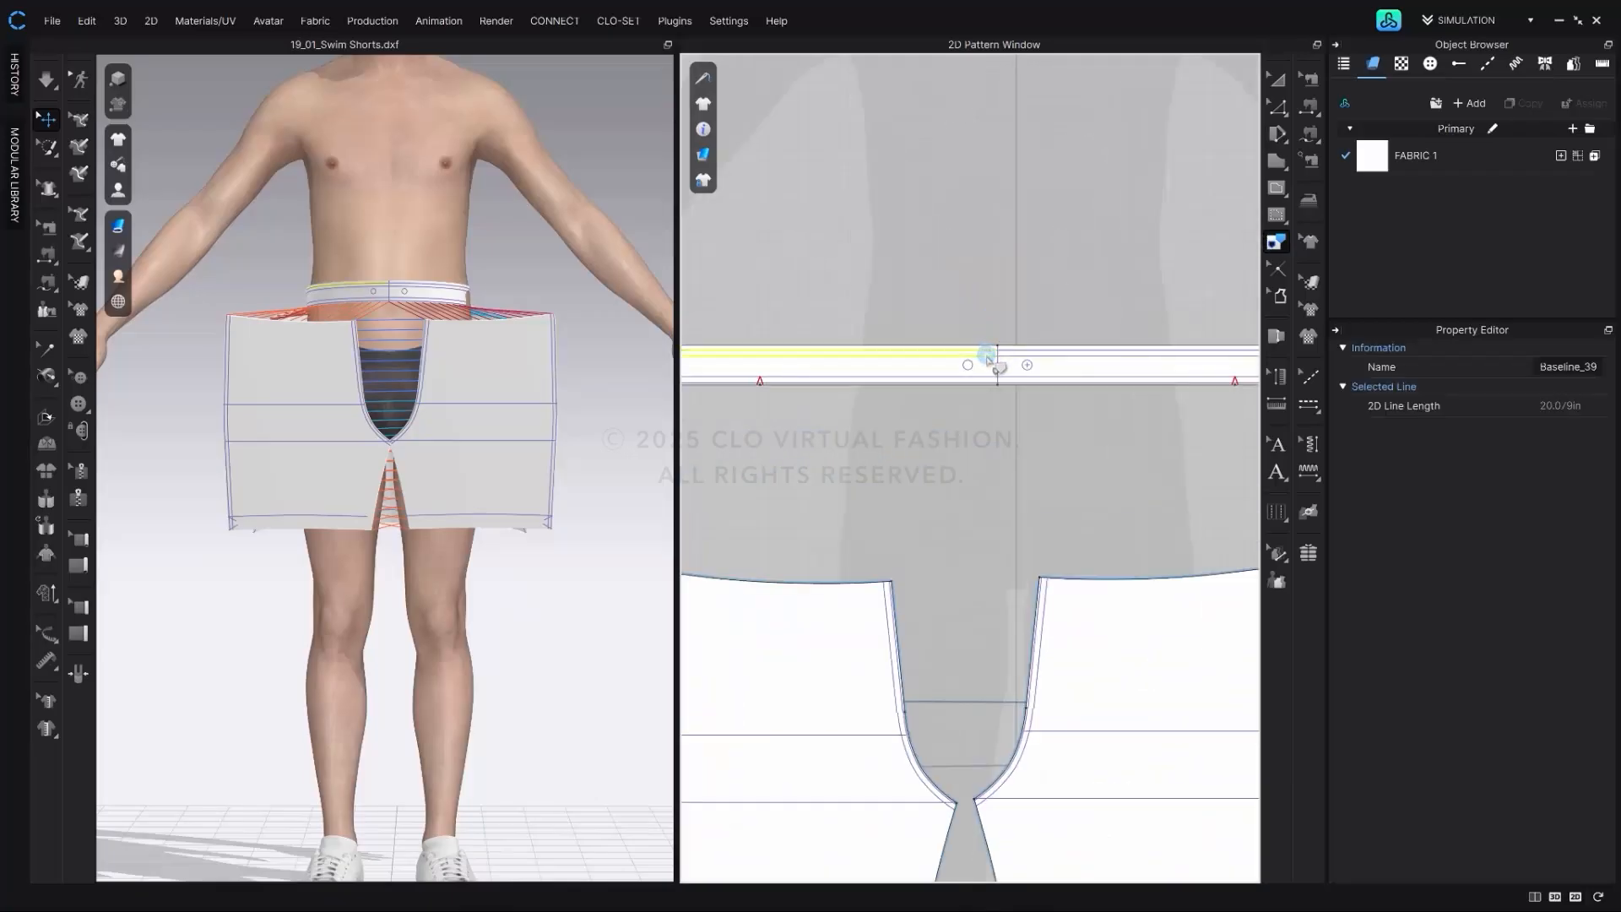
left_click(987, 376, "shift")
scroll(987, 377, "up", 3)
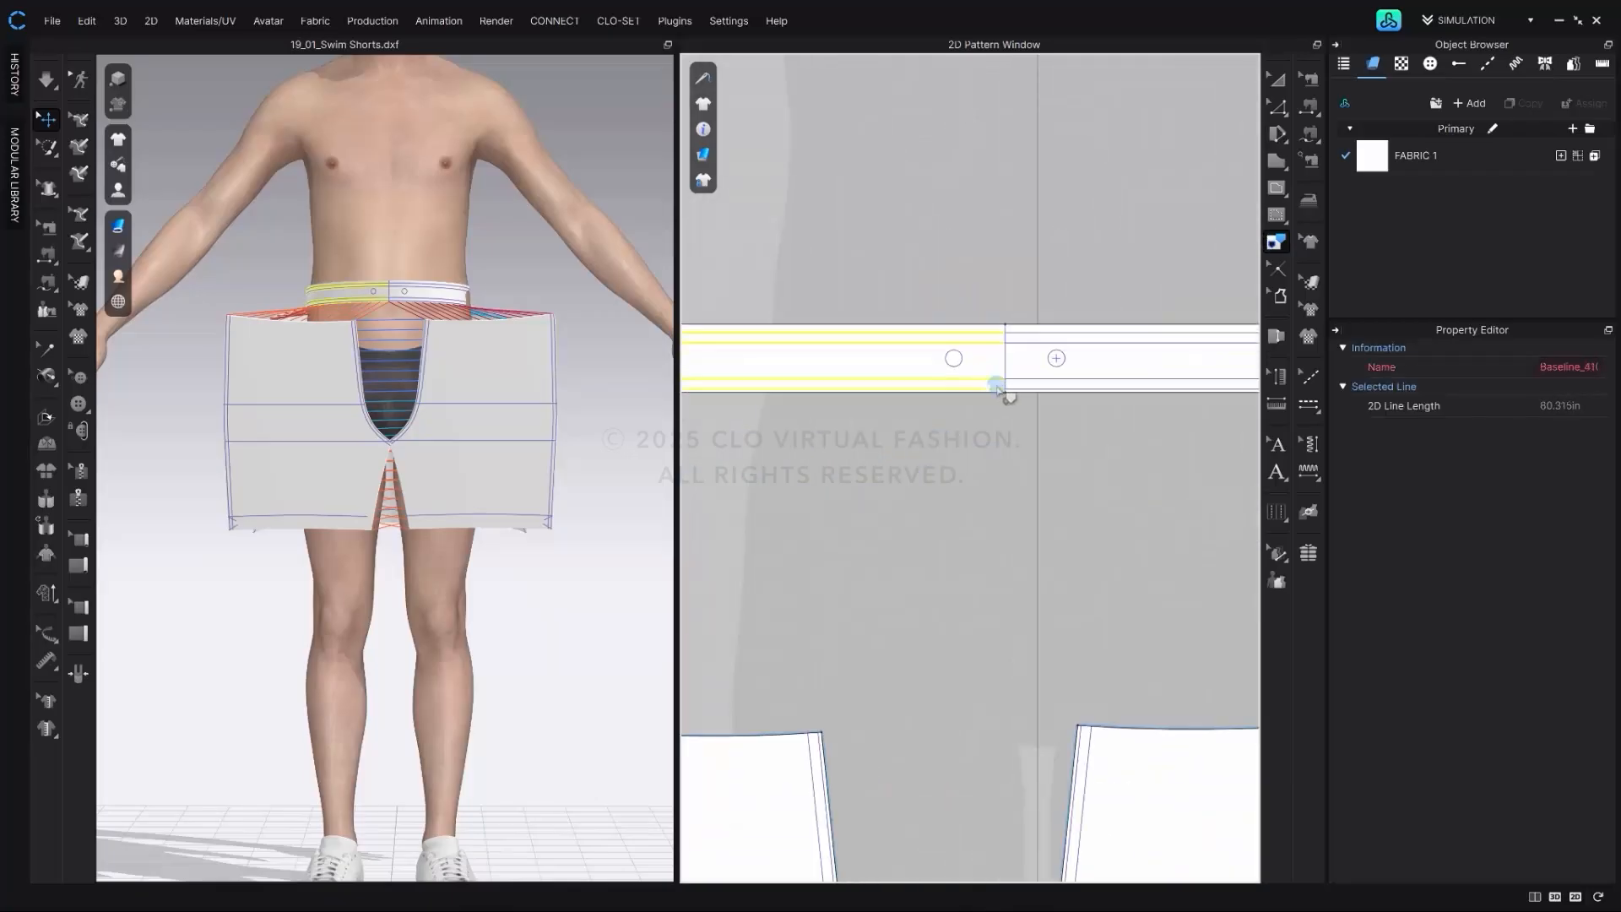
left_click(1035, 337, "shift")
left_click(1030, 342, "shift")
left_click(1028, 379, "shift")
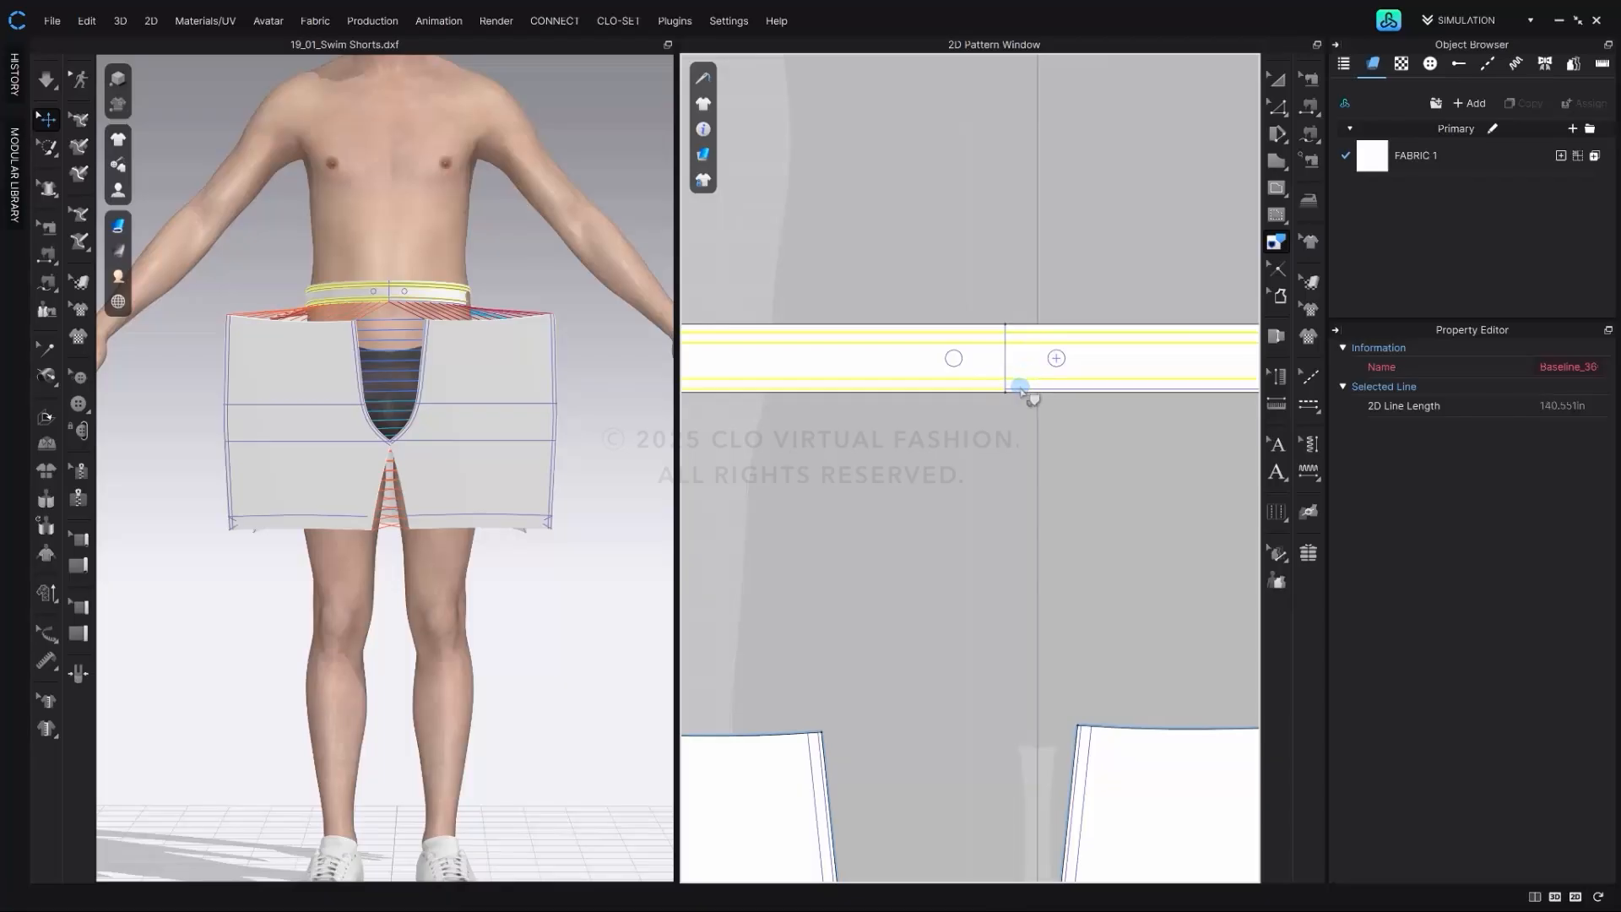
left_click(1024, 390, "shift")
scroll(1024, 390, "up", 4)
scroll(1024, 388, "down", 4)
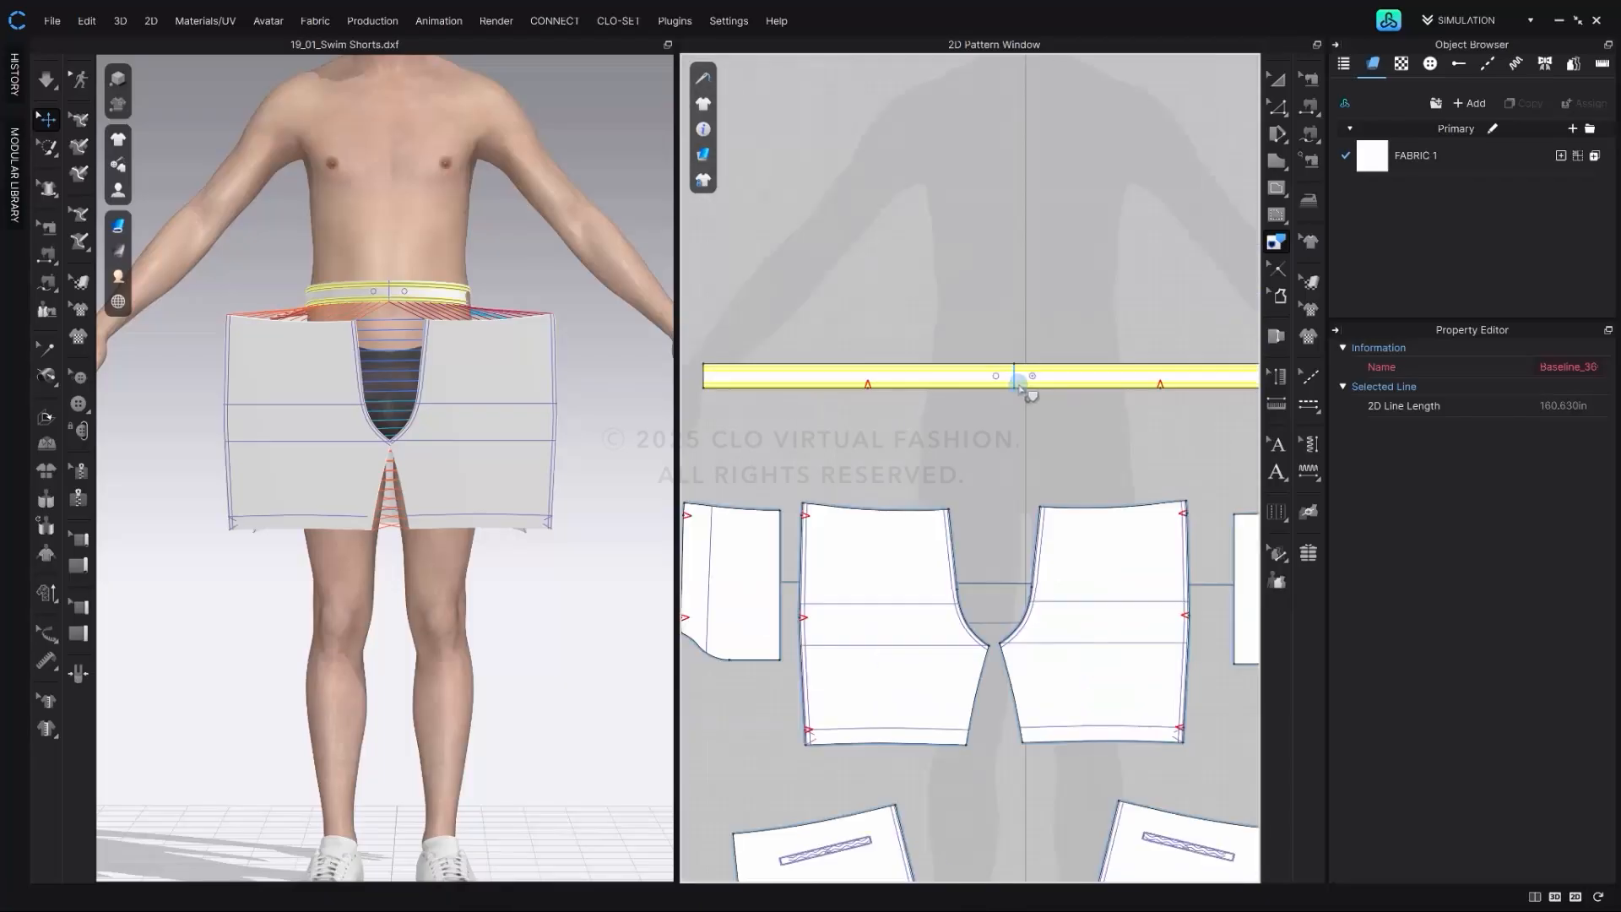
left_click(1005, 381)
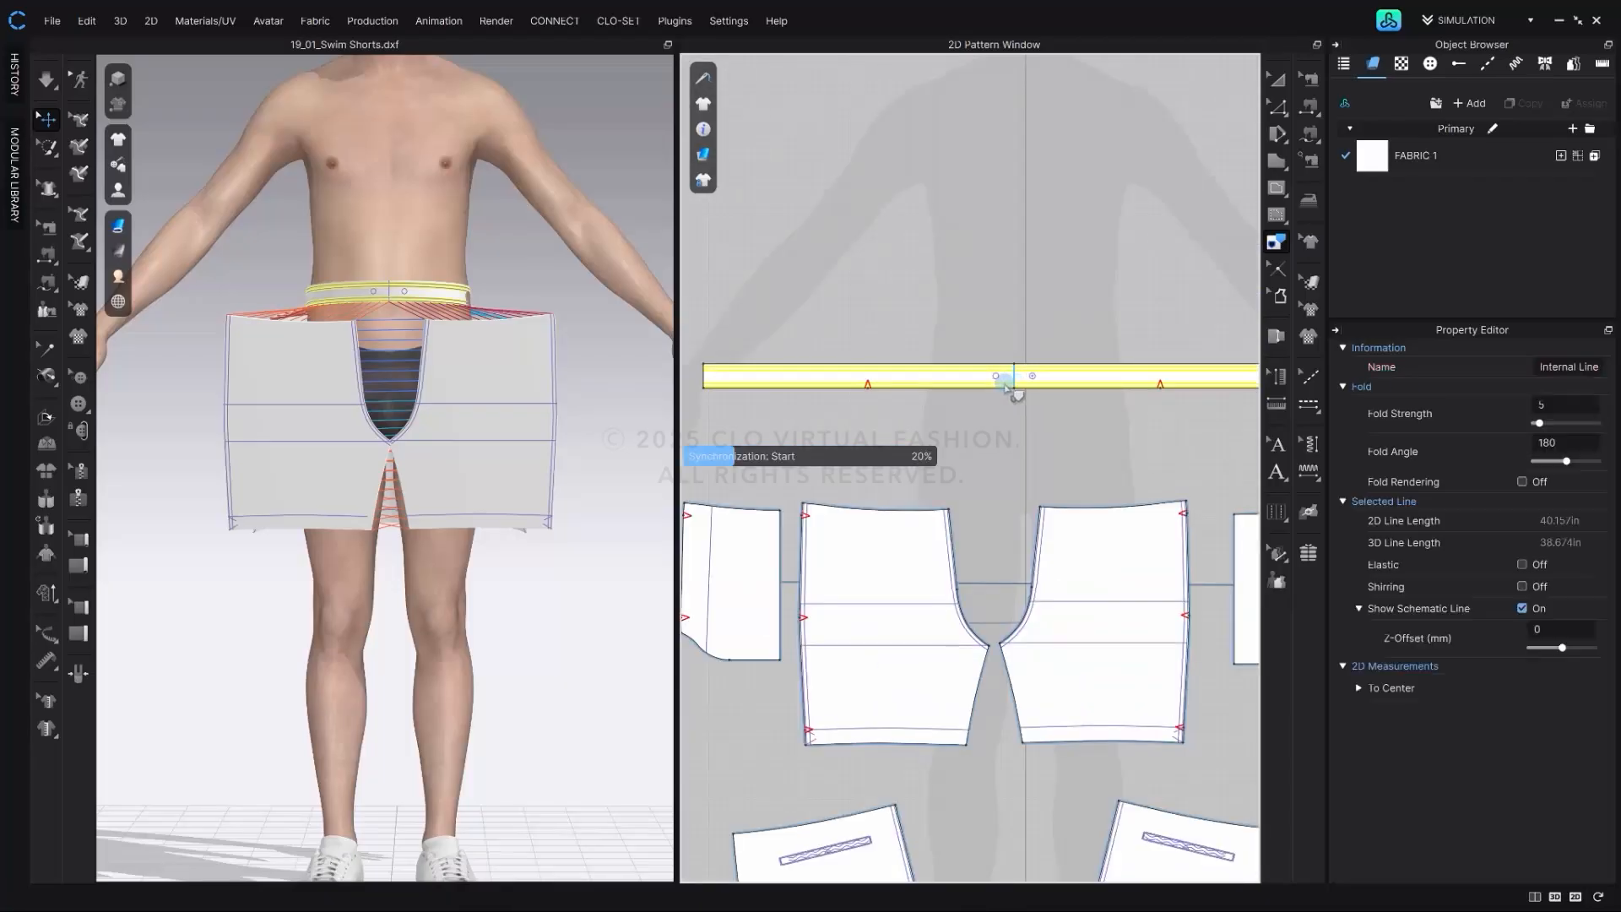
key("Return")
- Create a Layer Clone (Over) of the waistband pattern, place it directly above the original, and clear the selection
key("a")
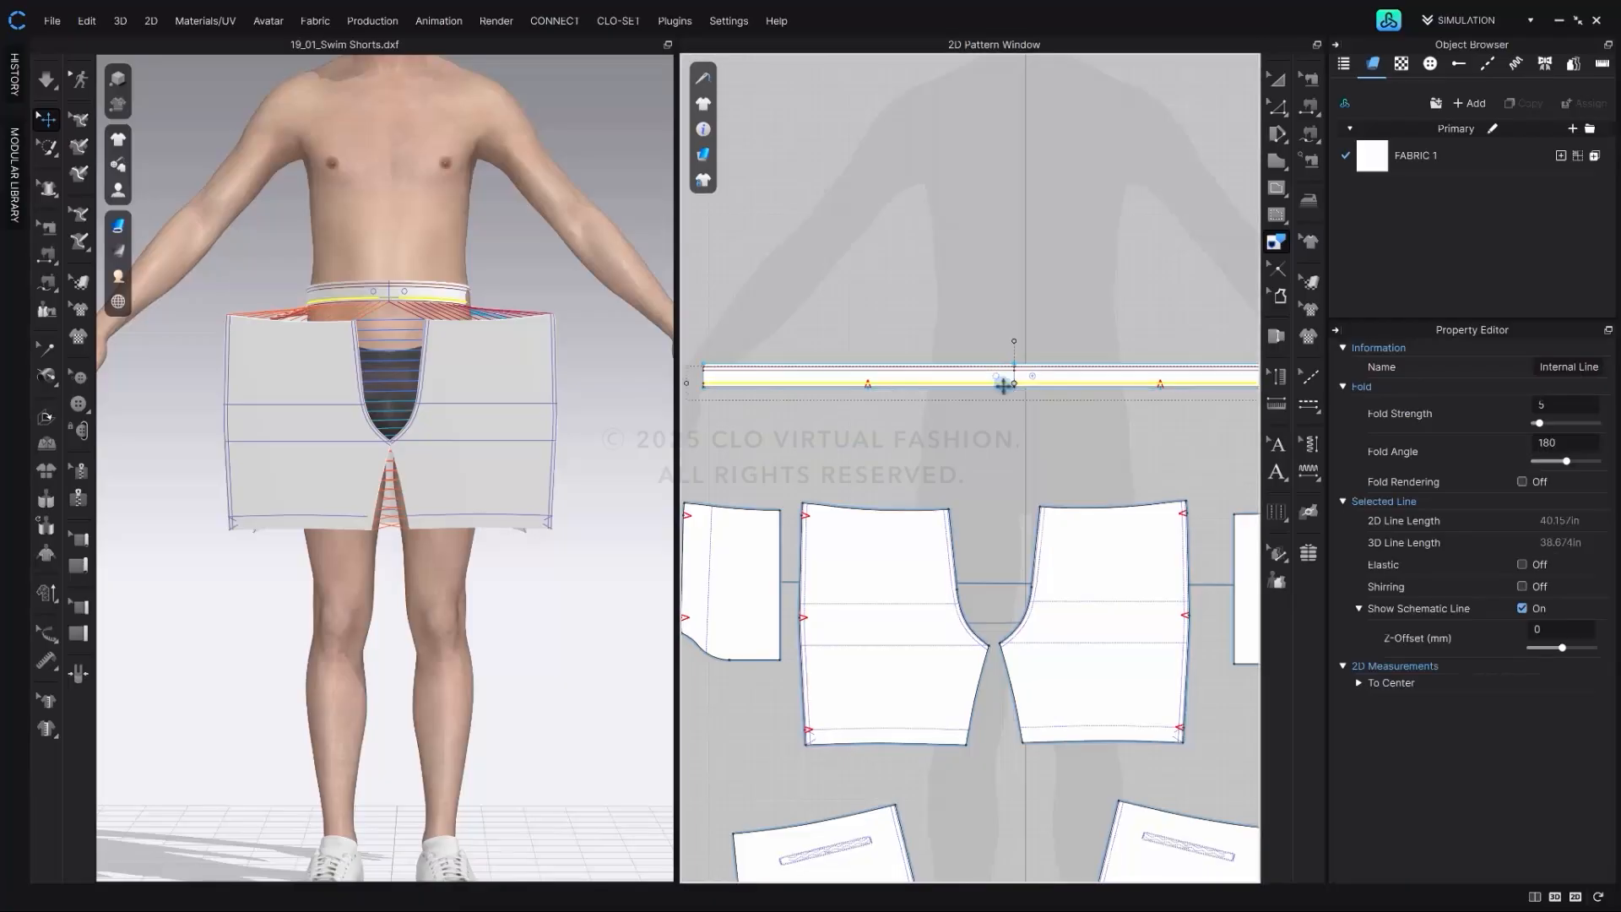
left_click(985, 403)
scroll(985, 405, "up", 2)
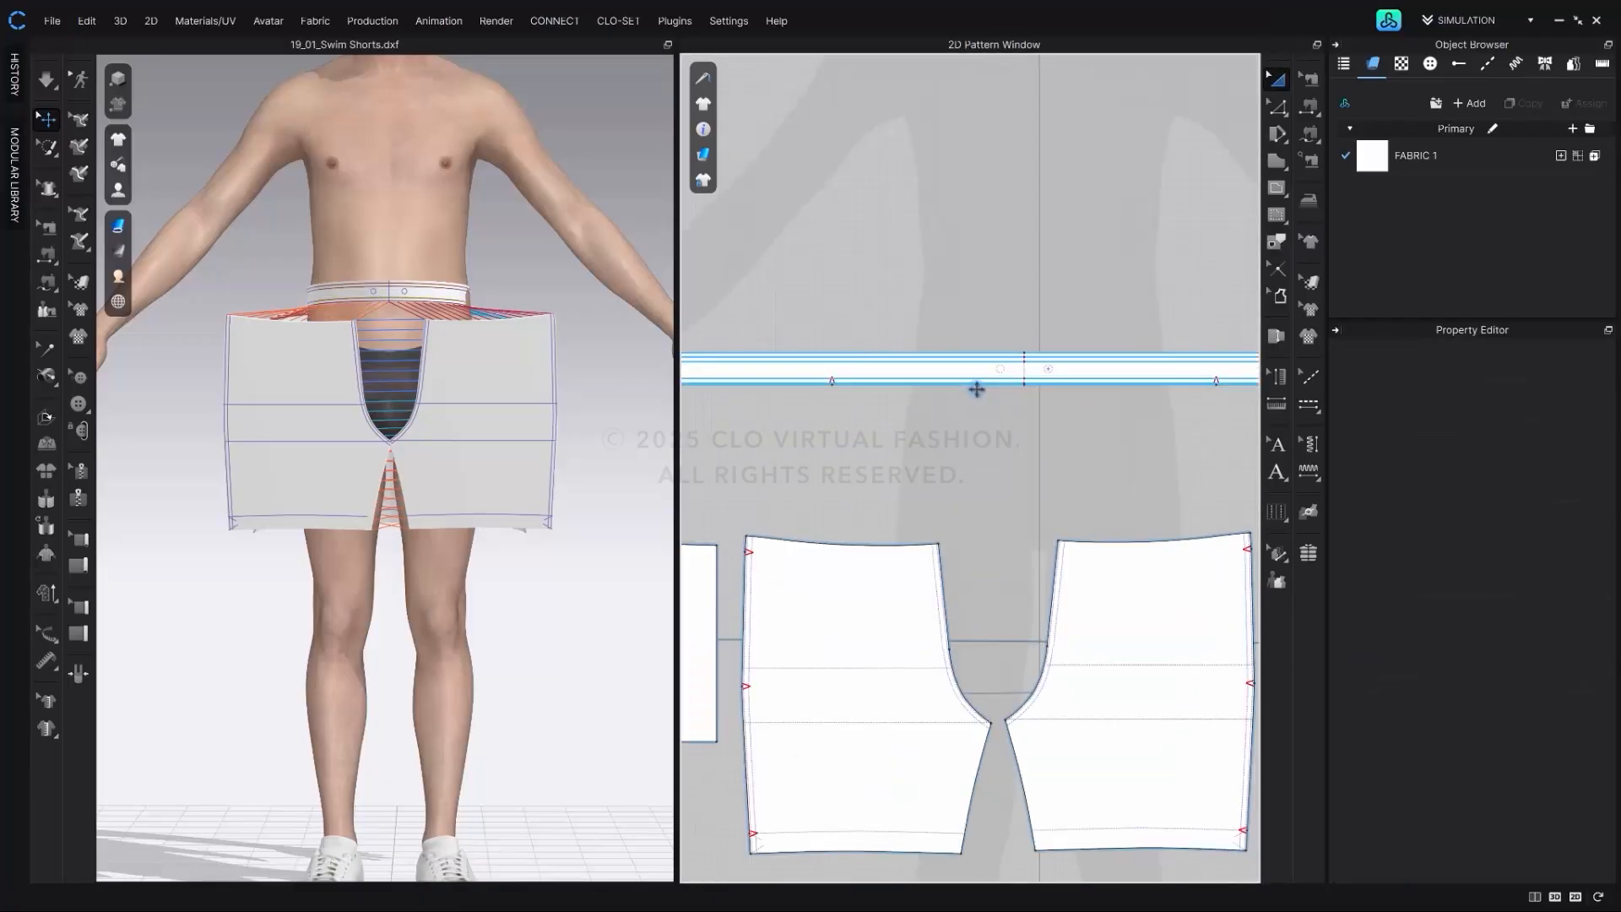
left_click(976, 389)
right_click(977, 389)
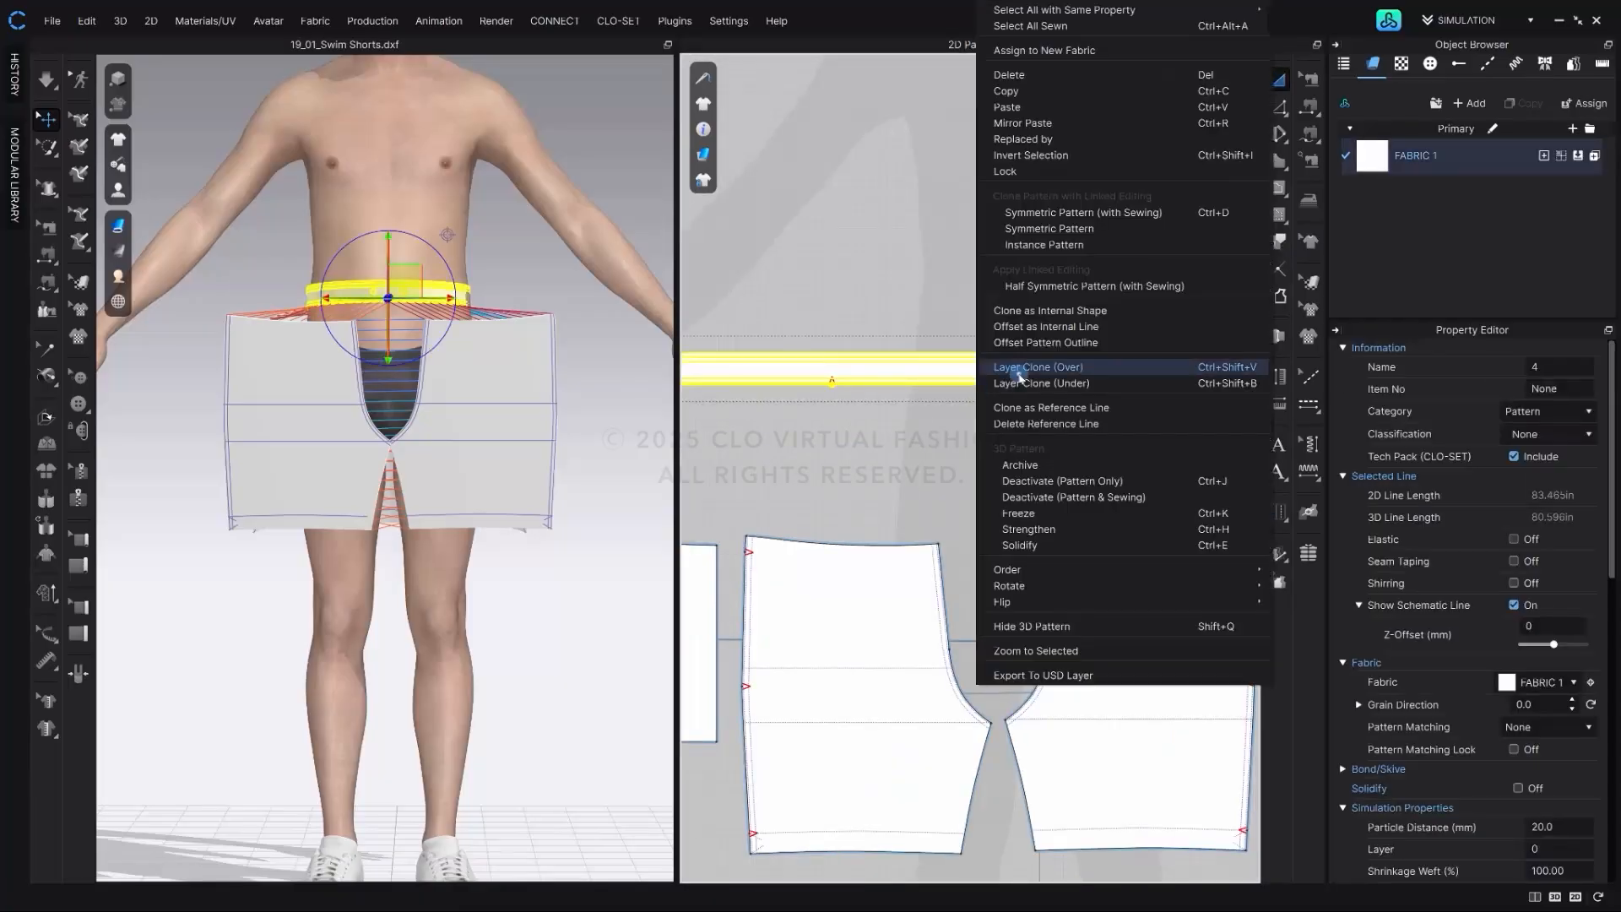
left_click(1014, 369)
scroll(1013, 375, "down", 4)
scroll(1016, 380, "down", 2)
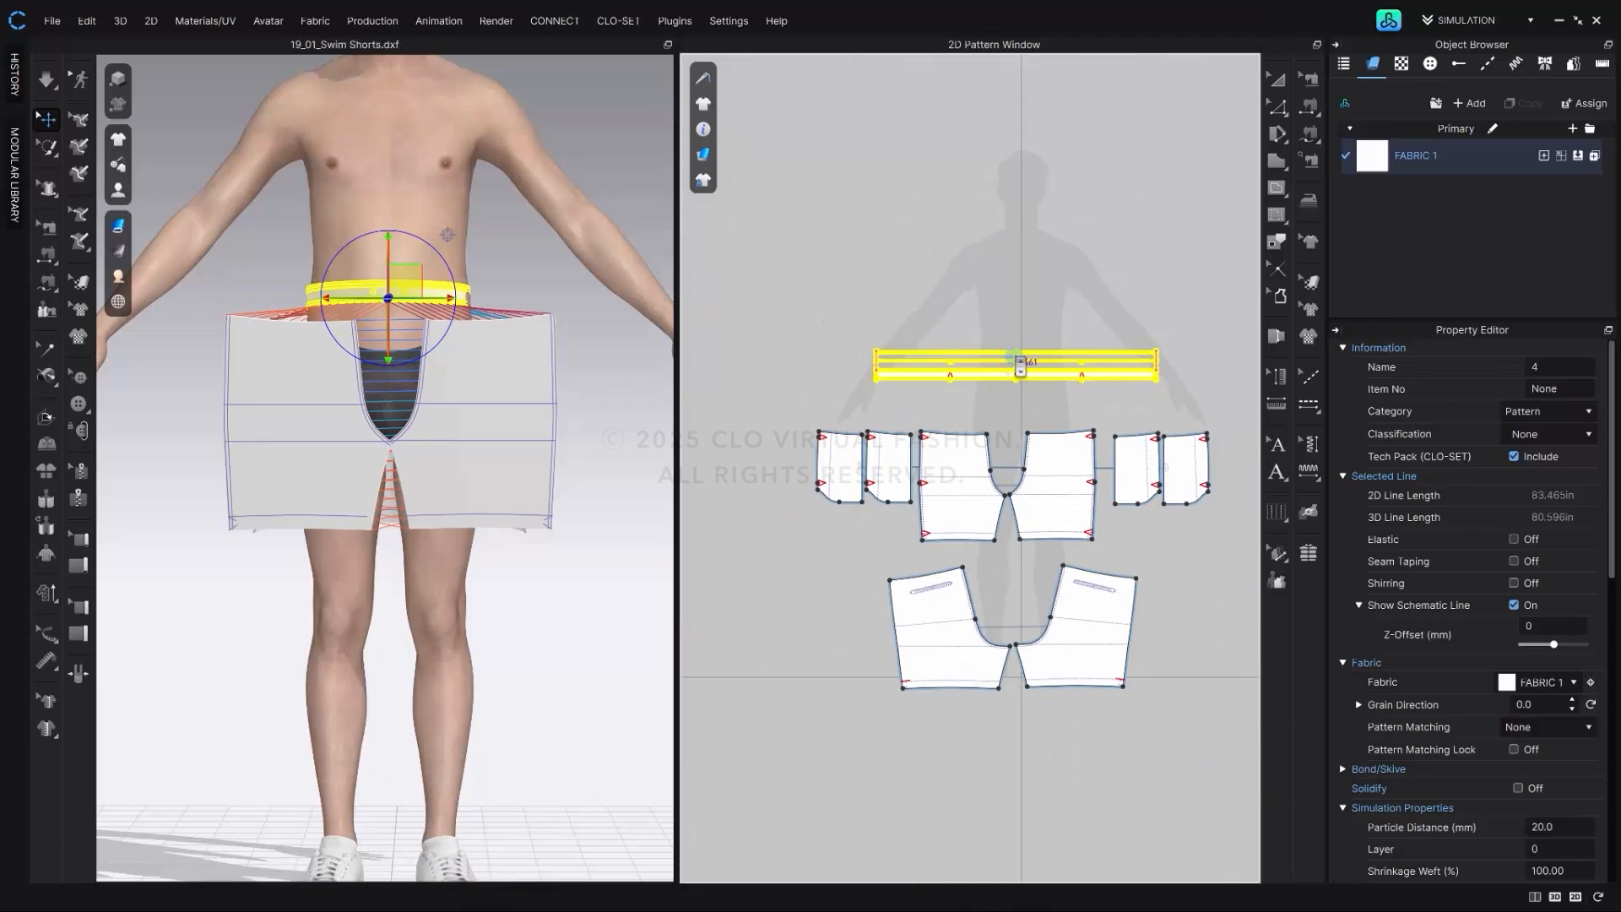
left_click(1019, 363)
scroll(1009, 359, "up", 3)
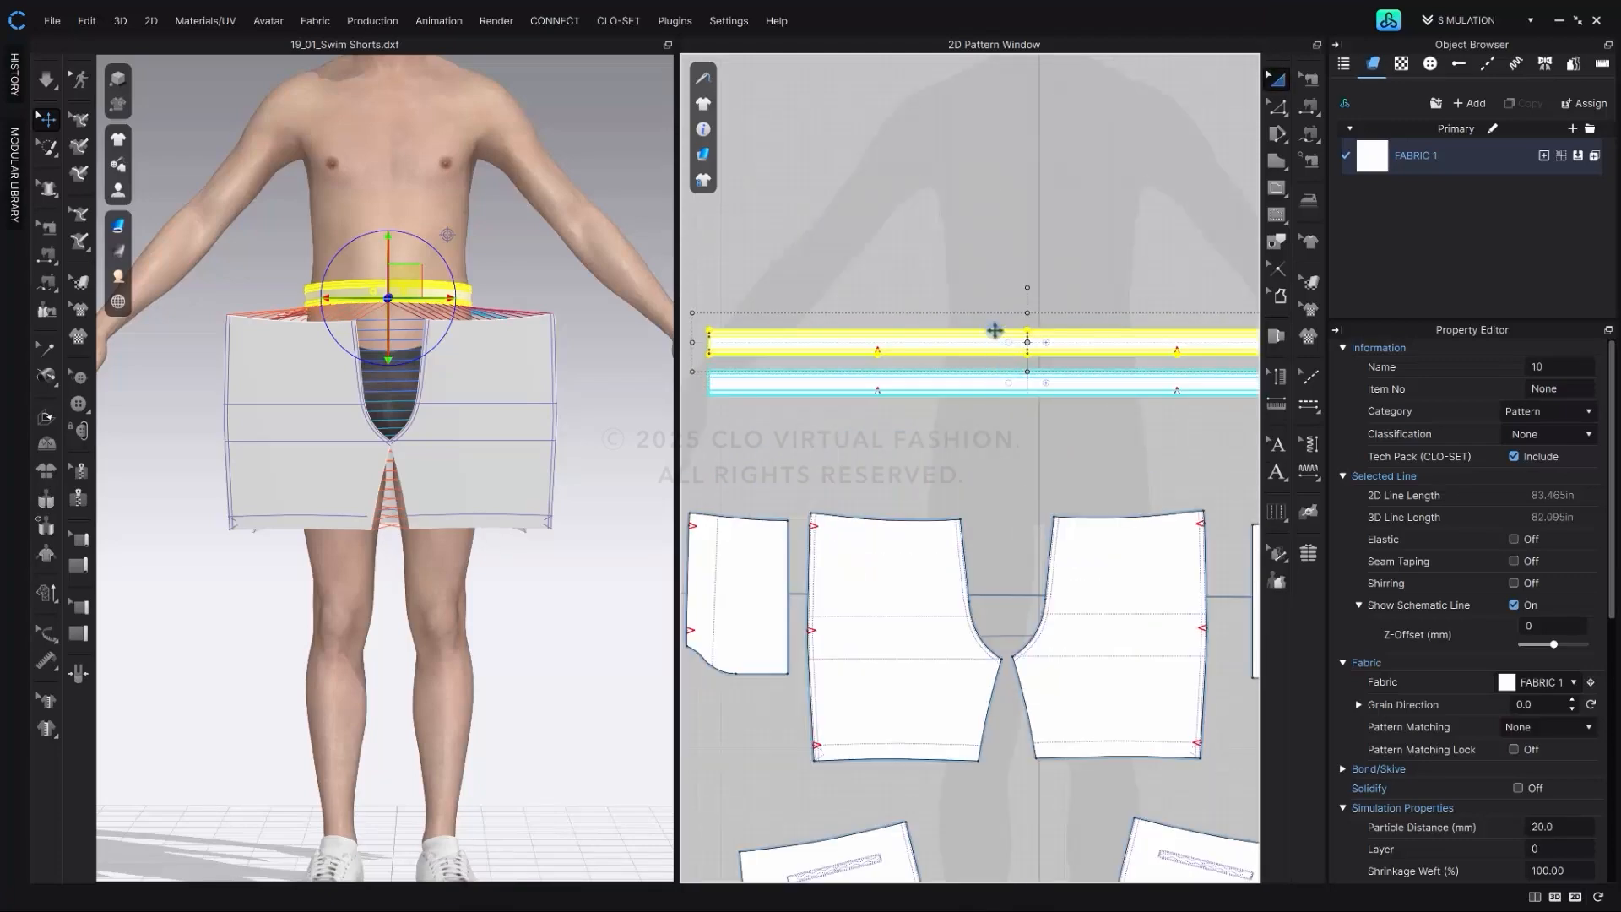
left_click(987, 304)
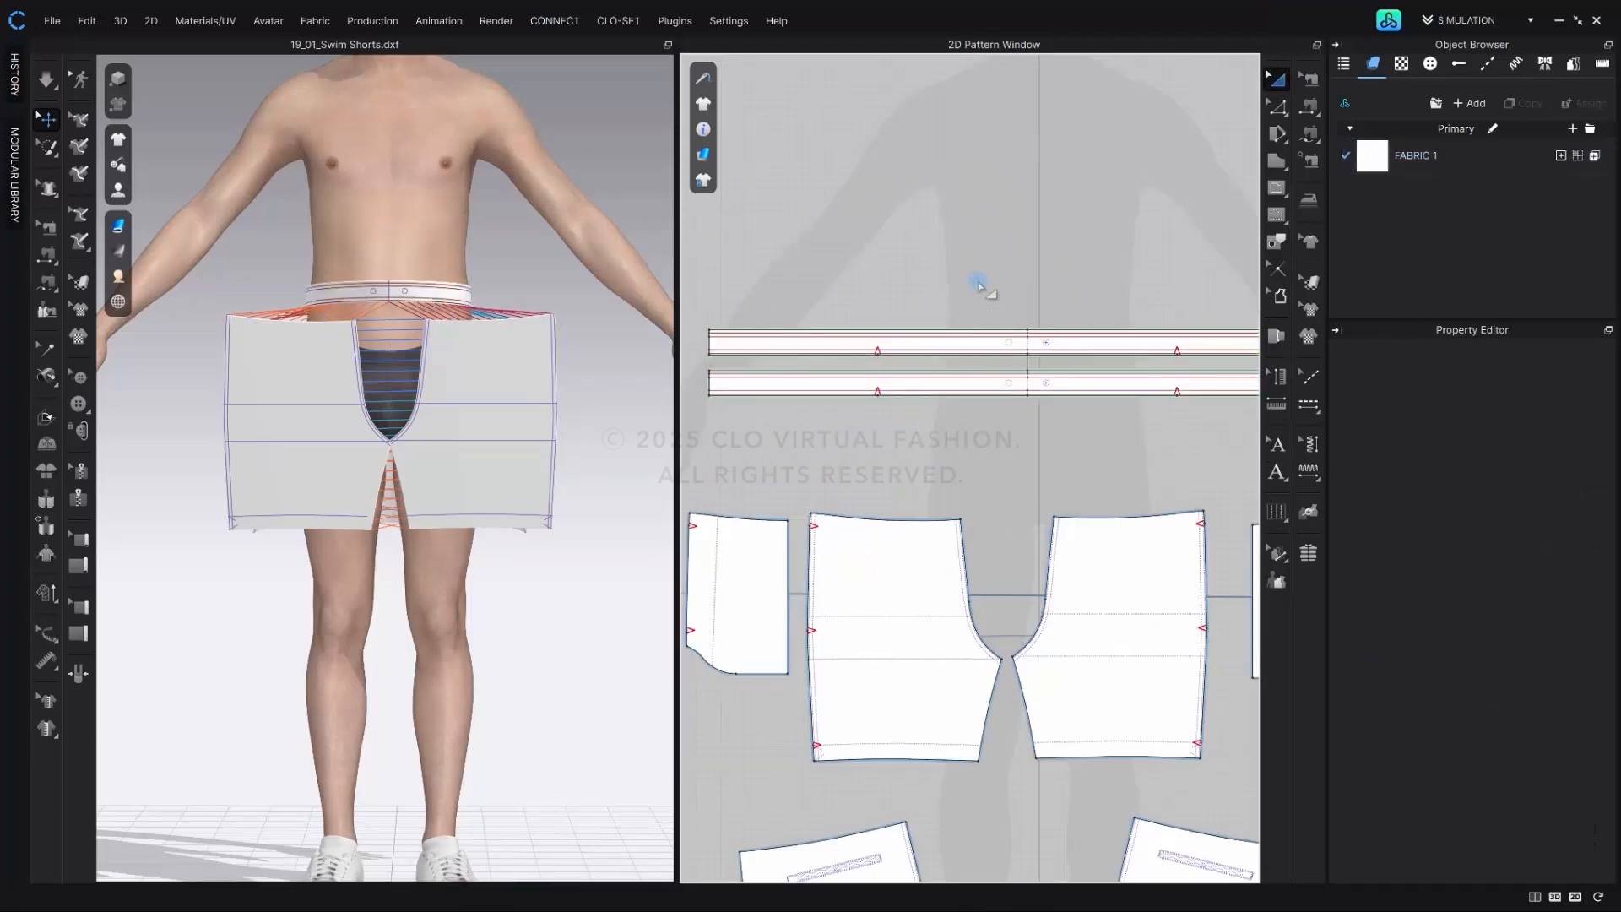
- Select the top edge seam between the waistband and its layer clone with Edit Sewing to examine its Turned setting
left_click(1308, 79)
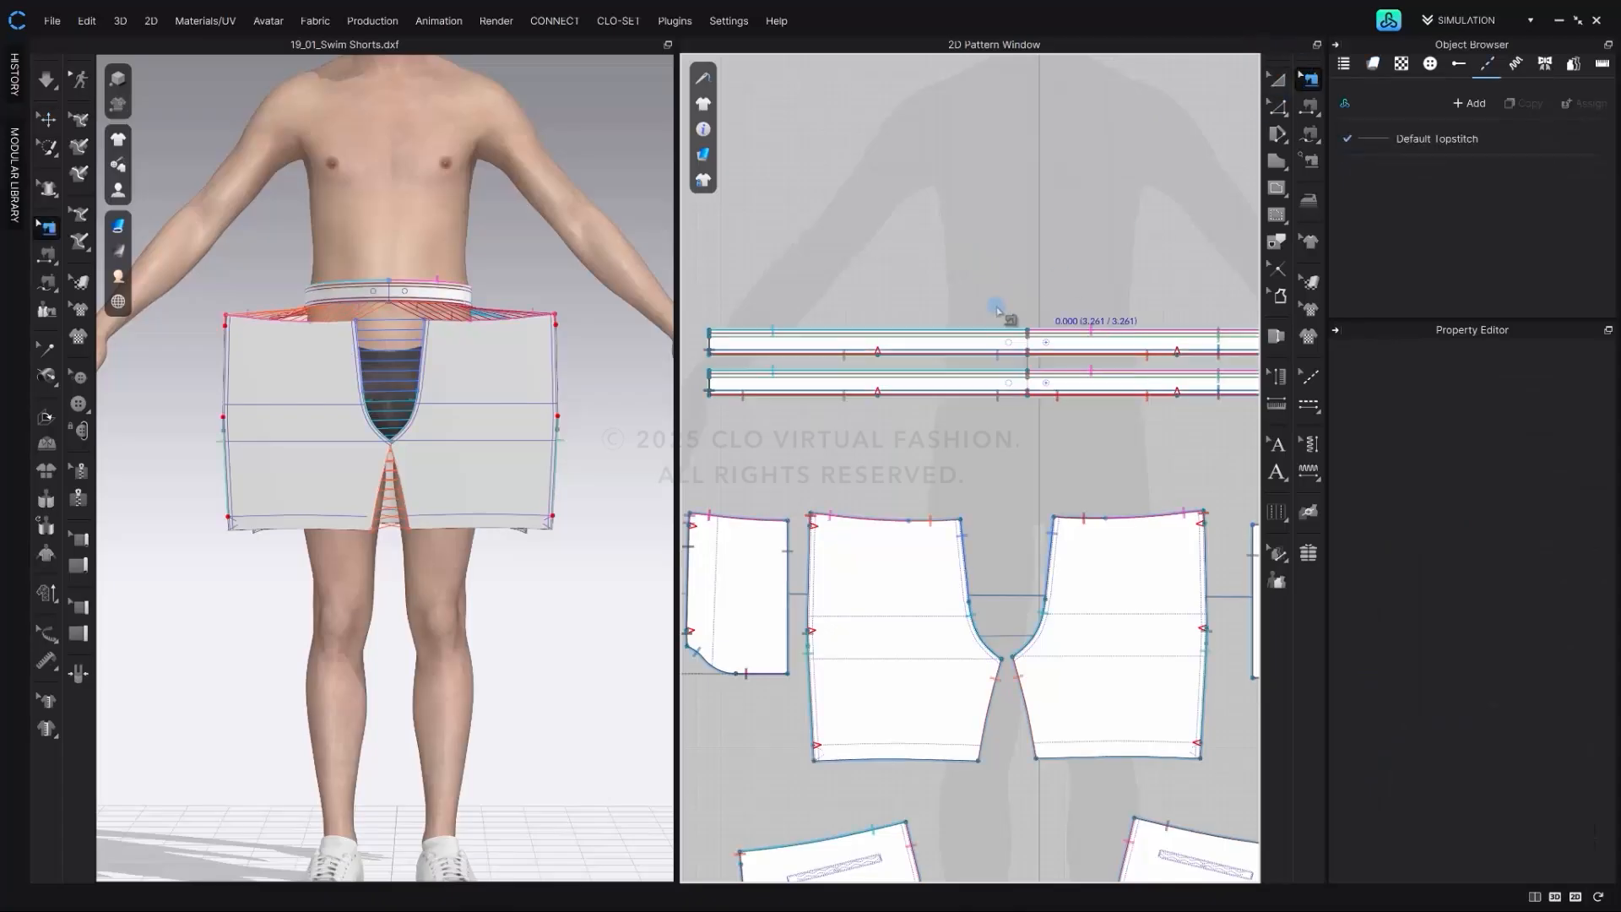
scroll(965, 346, "up", 3)
left_click(967, 342)
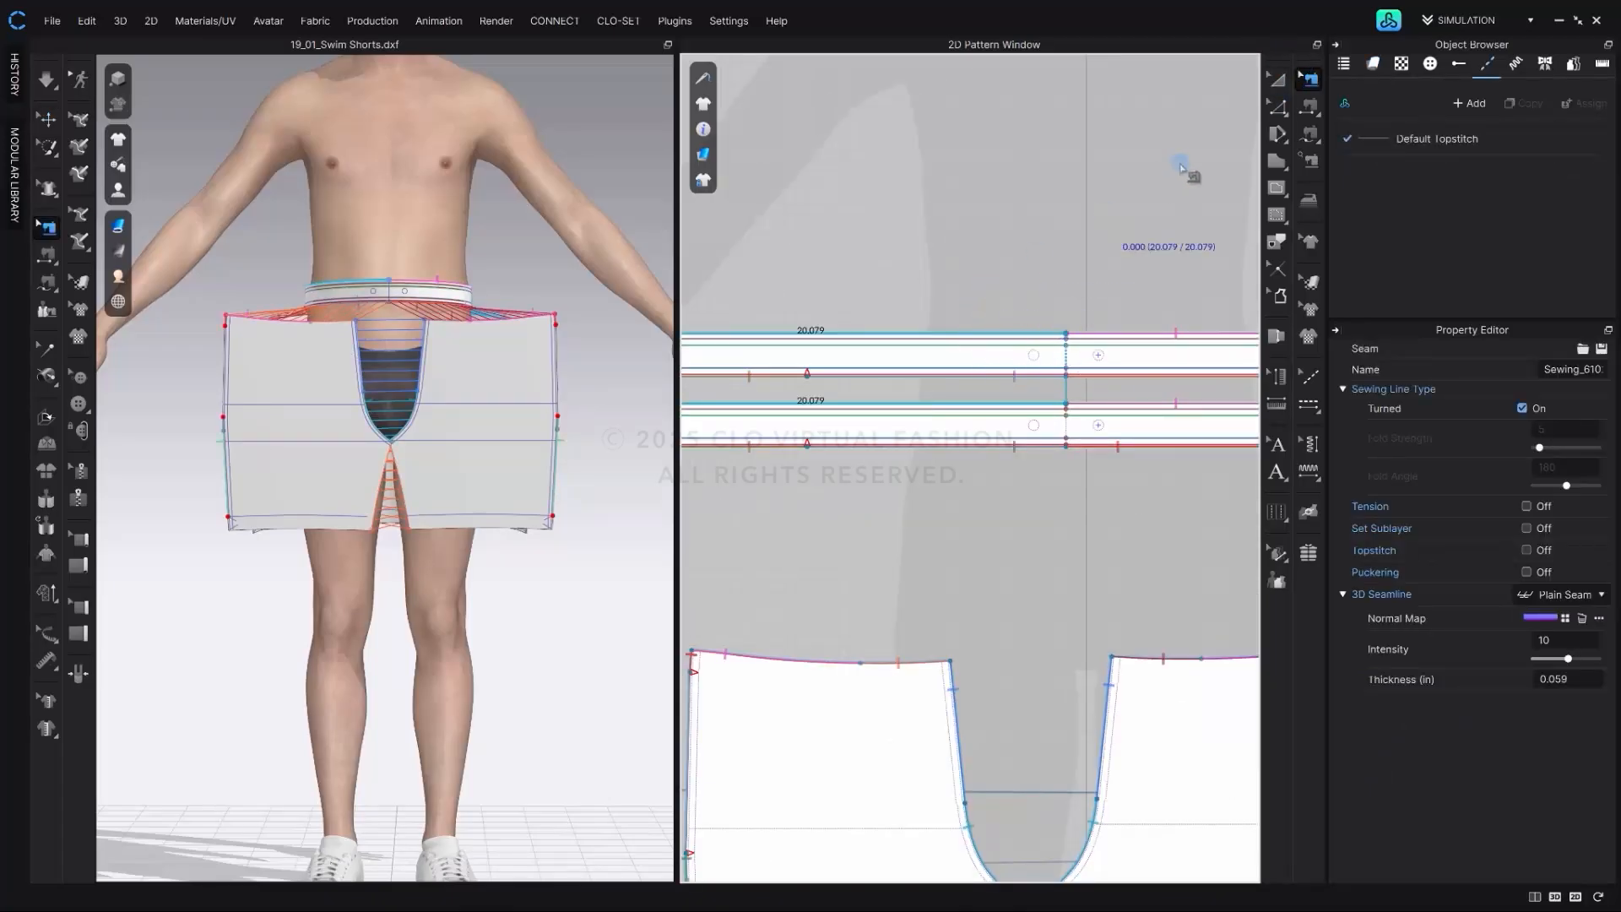
- Remove Linked Editing between the waistband and its layer clone, and clear the selection
left_click(1278, 78)
scroll(1054, 295, "down", 3)
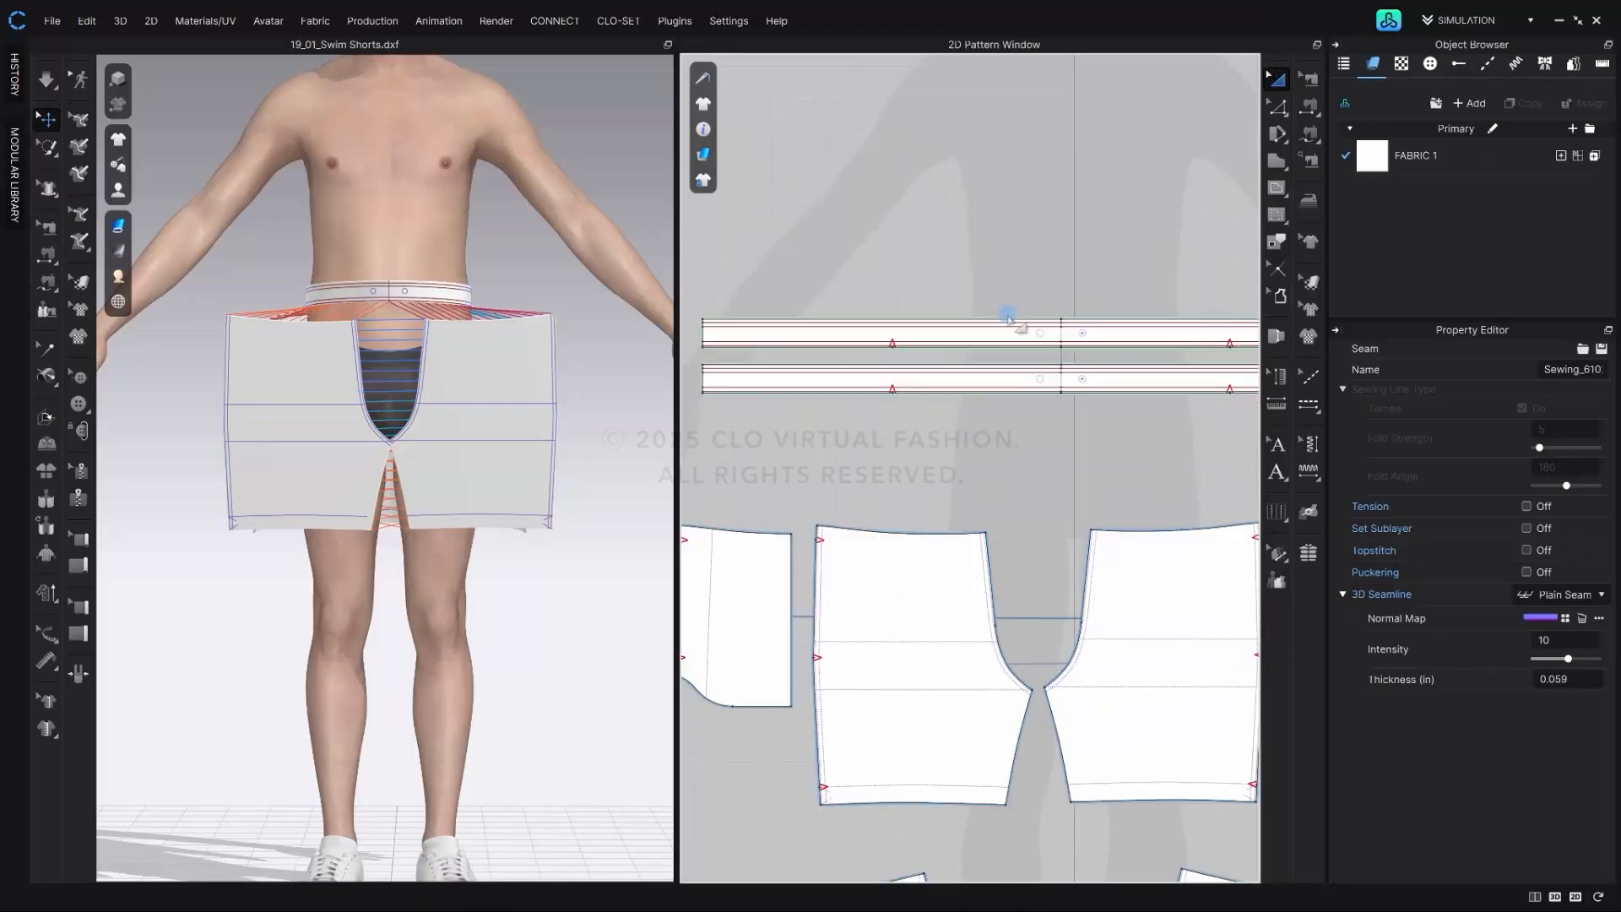
left_click(1007, 315)
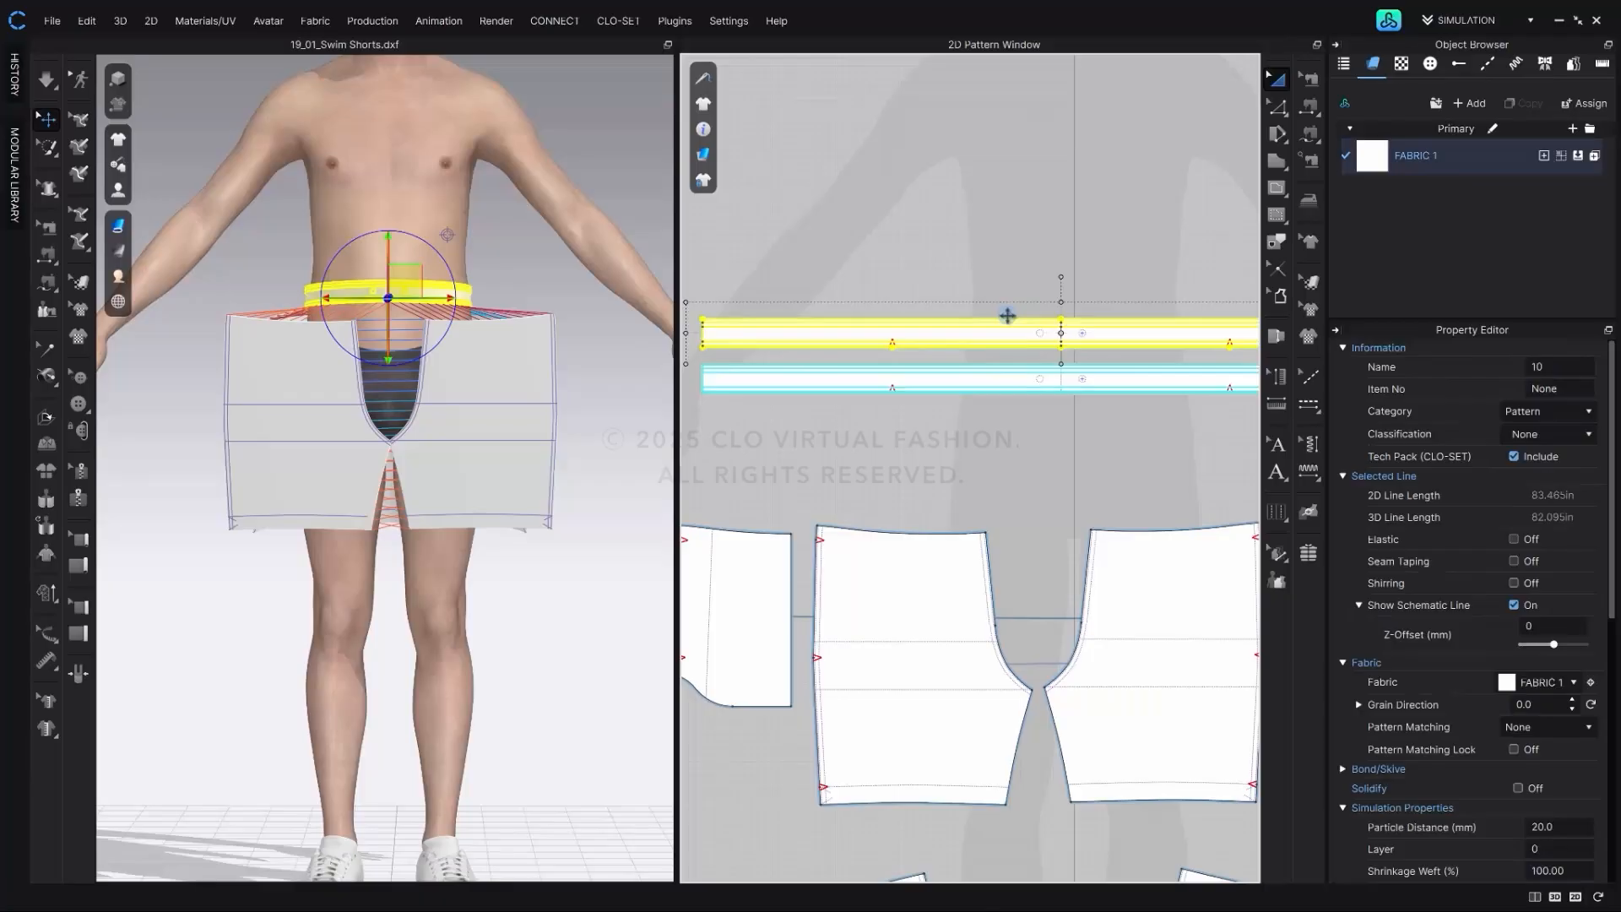
right_click(1007, 315)
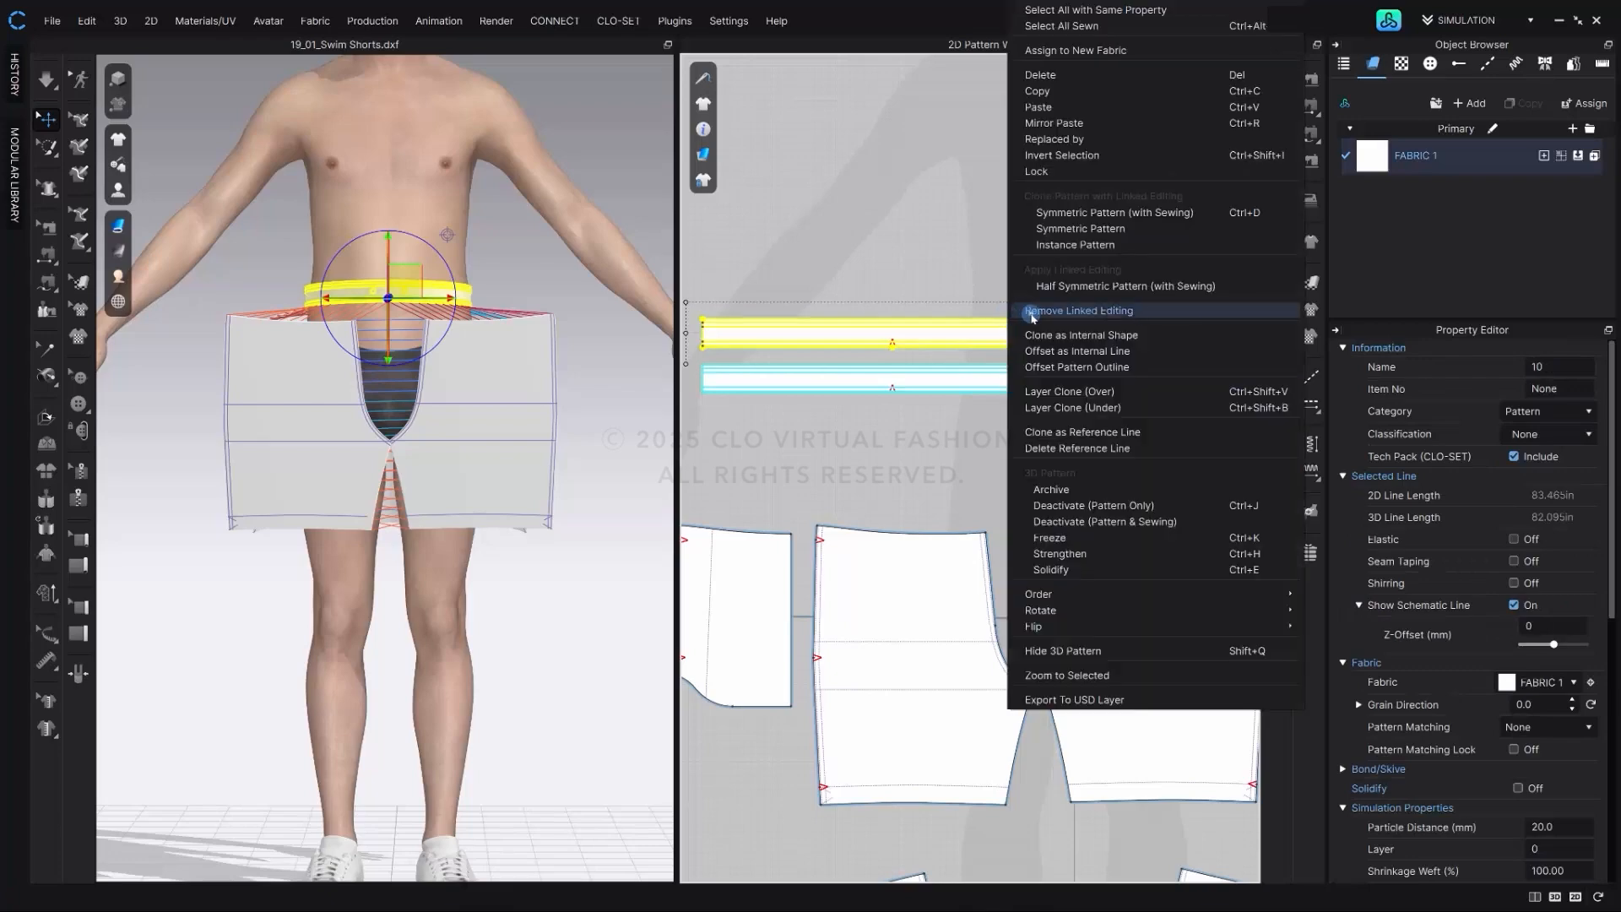
left_click(1032, 312)
left_click(1030, 266)
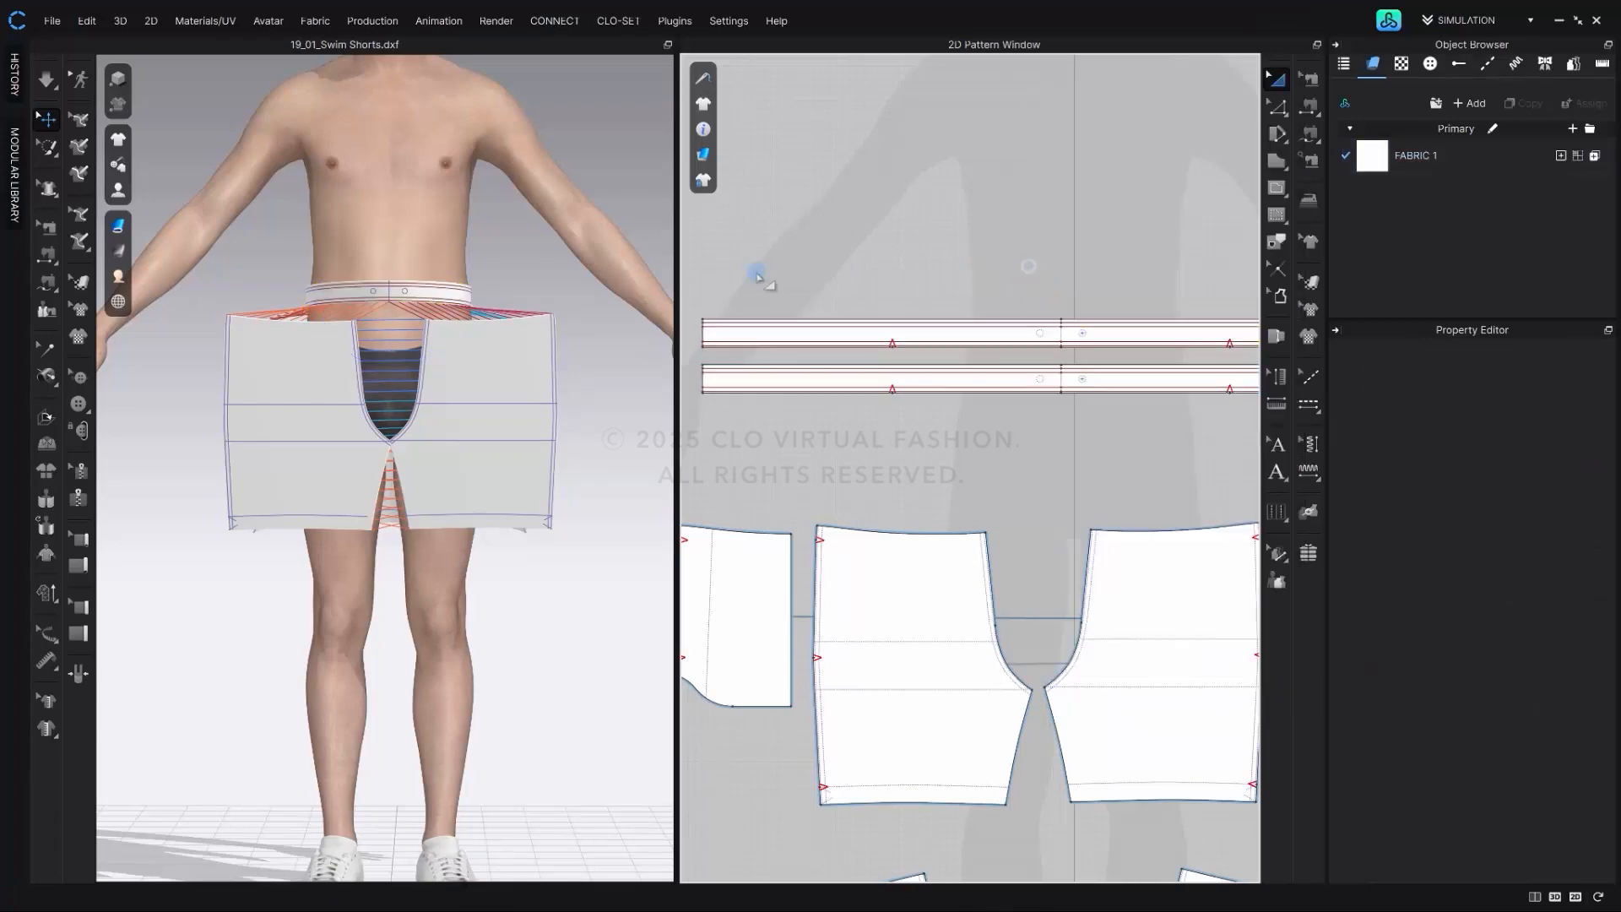
- Set the original waistband's Shrinkage Weft to 70% and clear the selection
left_click(721, 351)
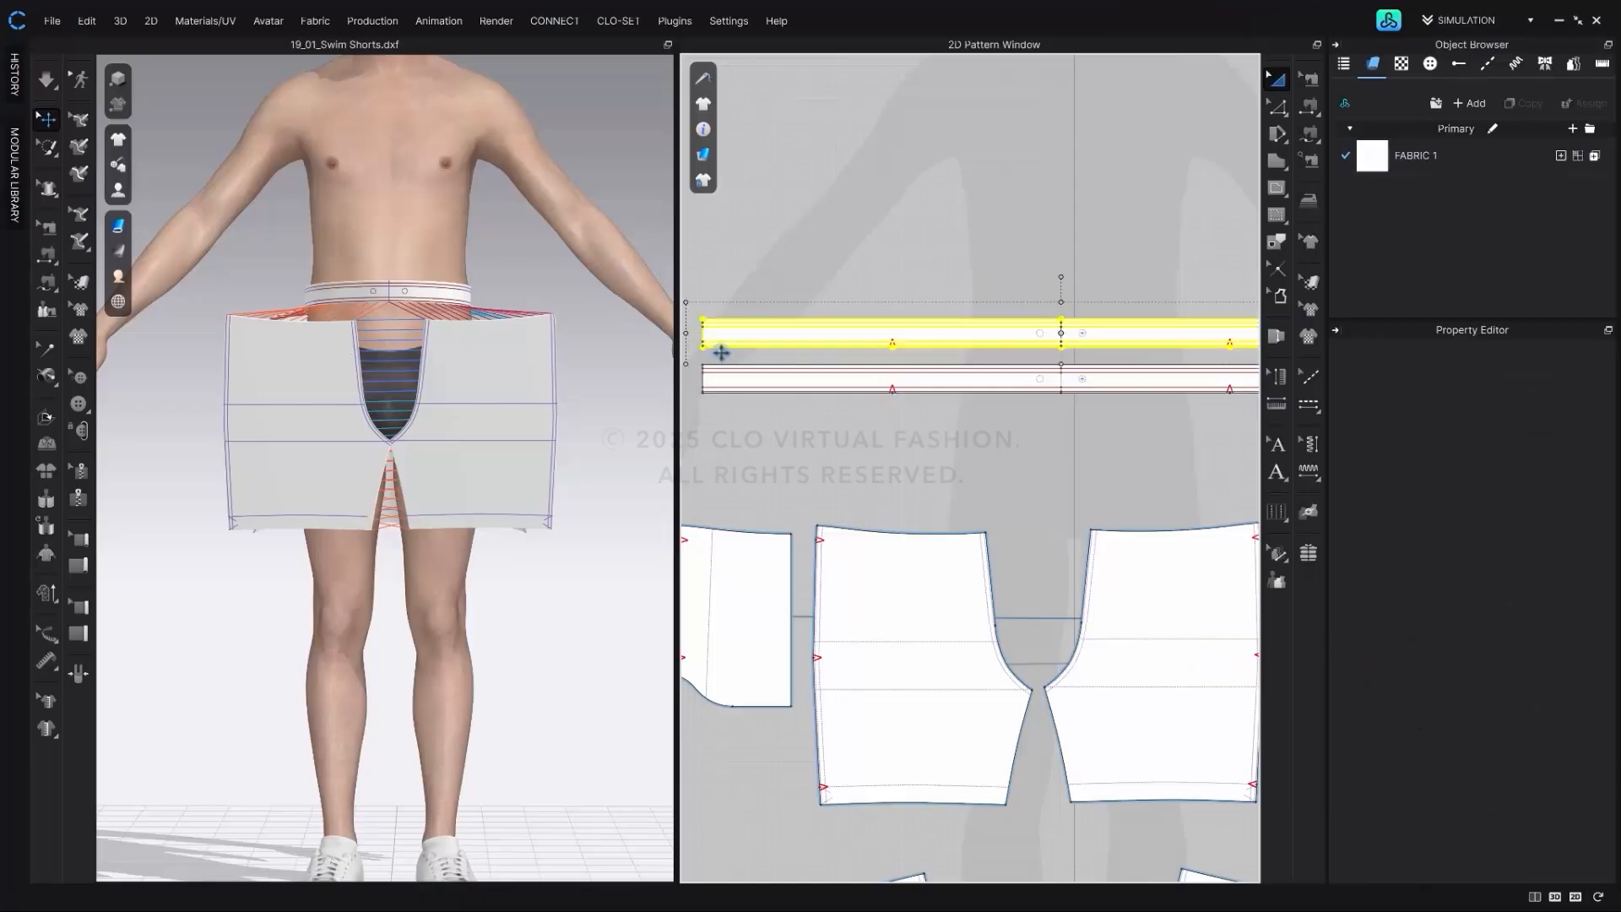
left_click(734, 366)
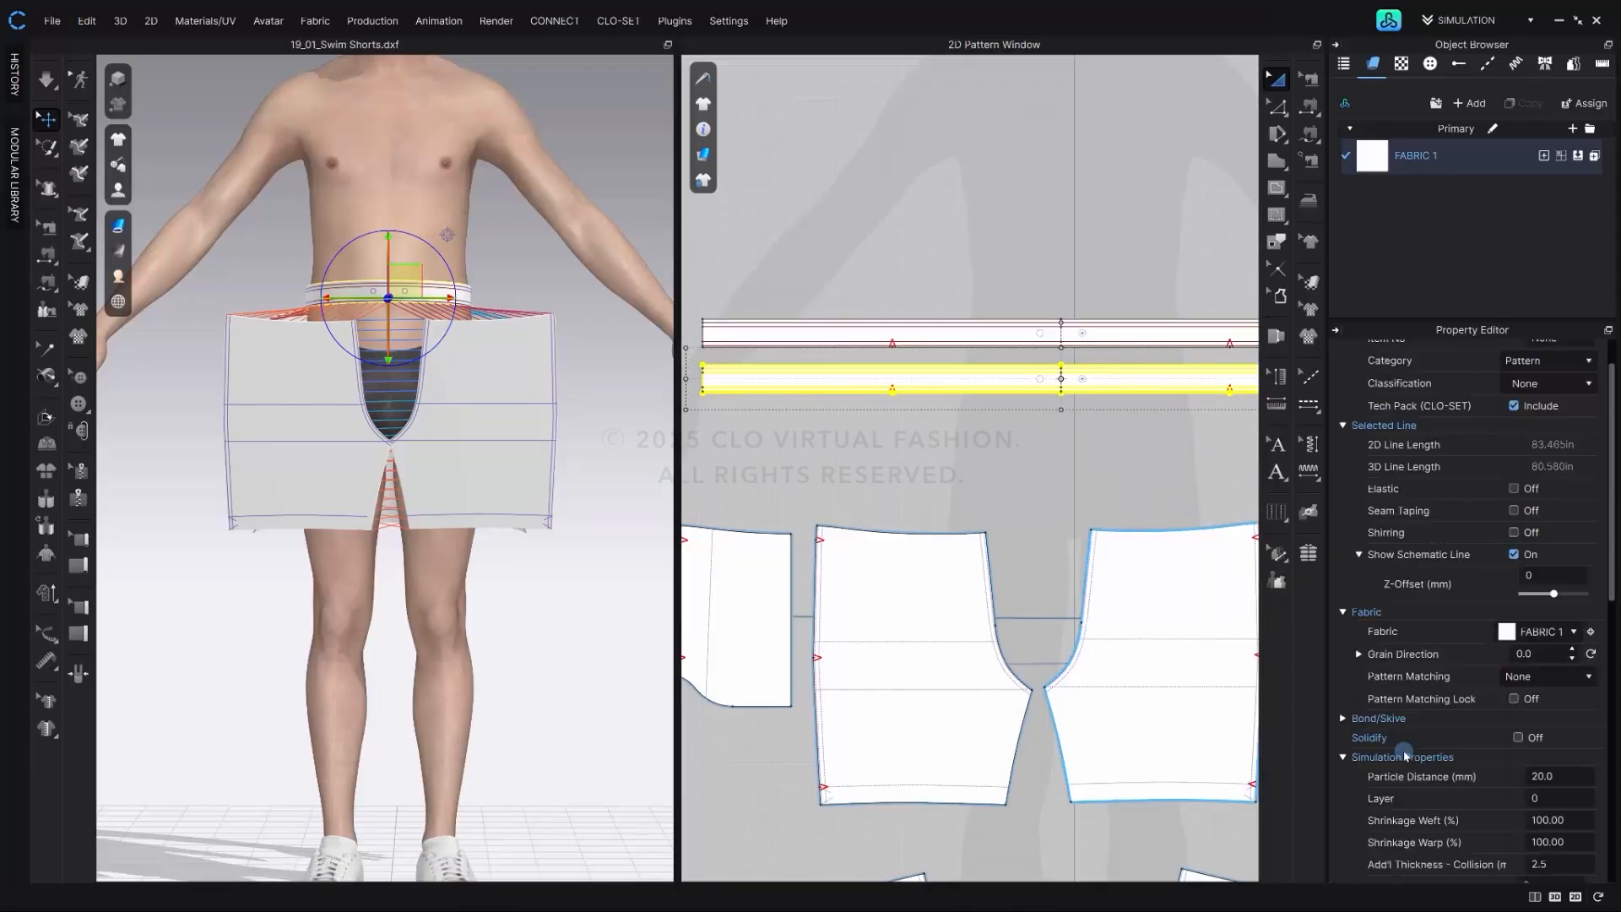
scroll(1405, 752, "down", 4)
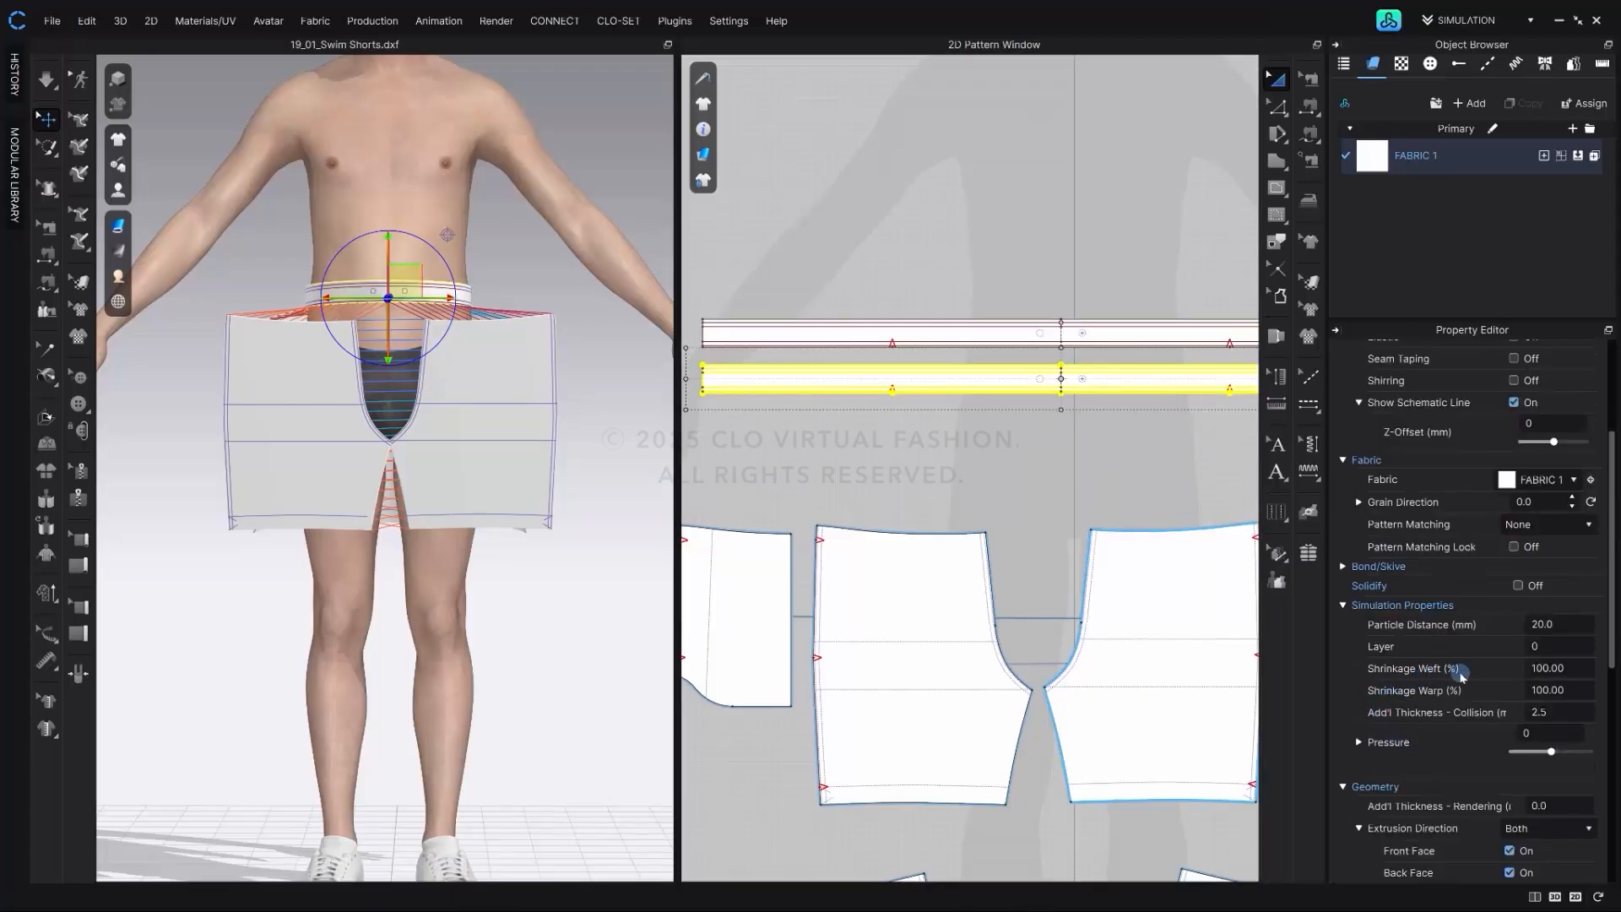
left_click(1575, 669)
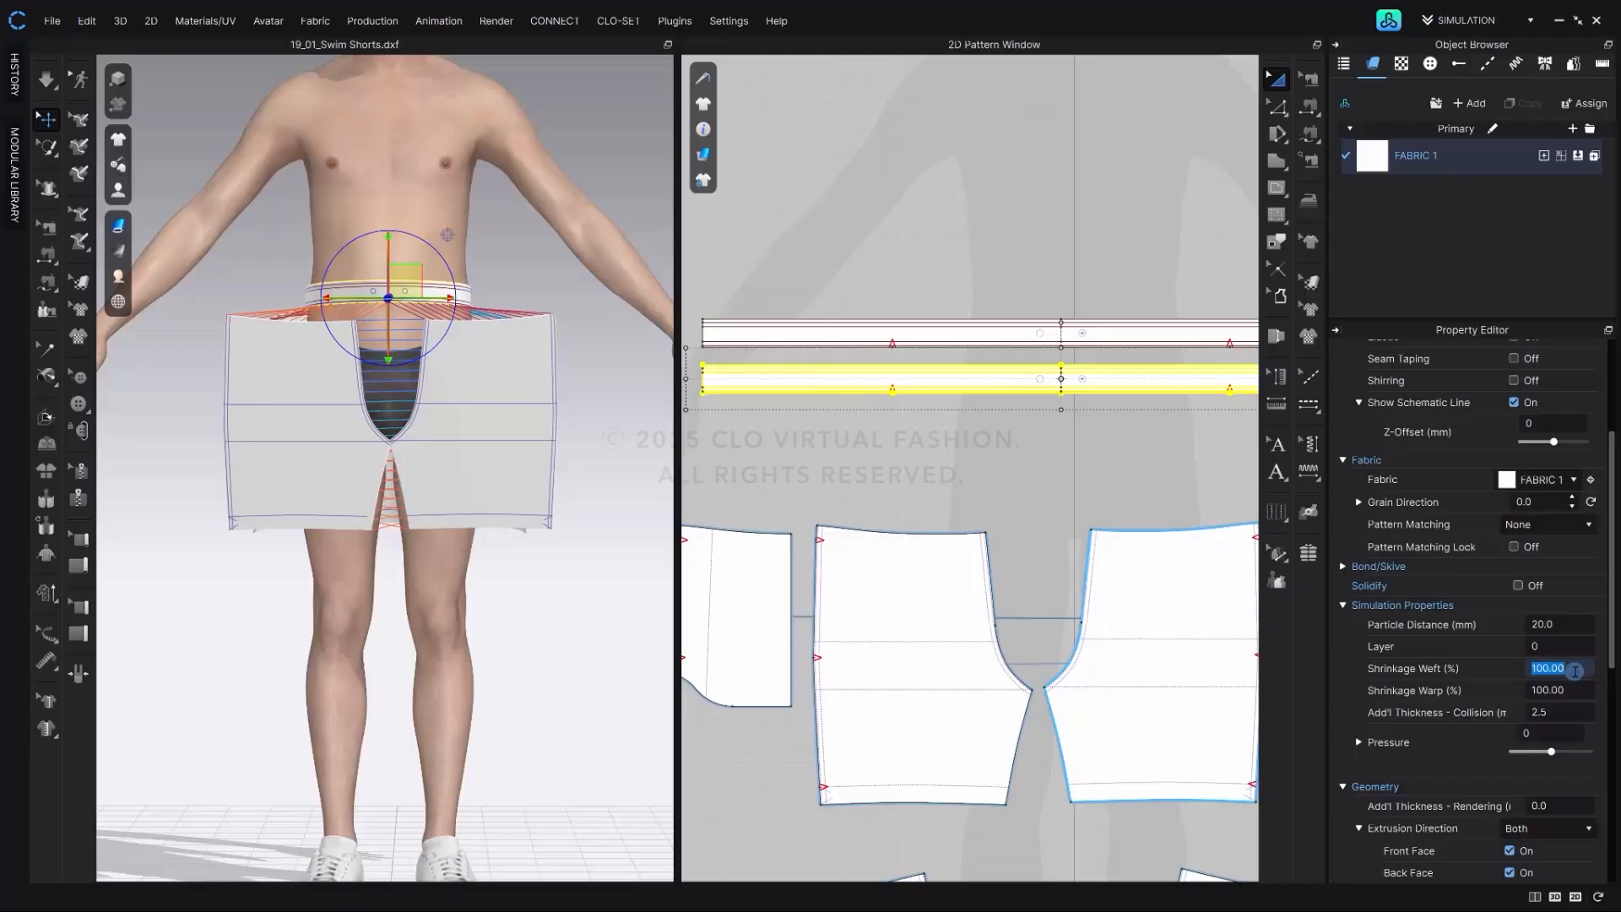
type("70")
key("Return")
left_click(1024, 419)
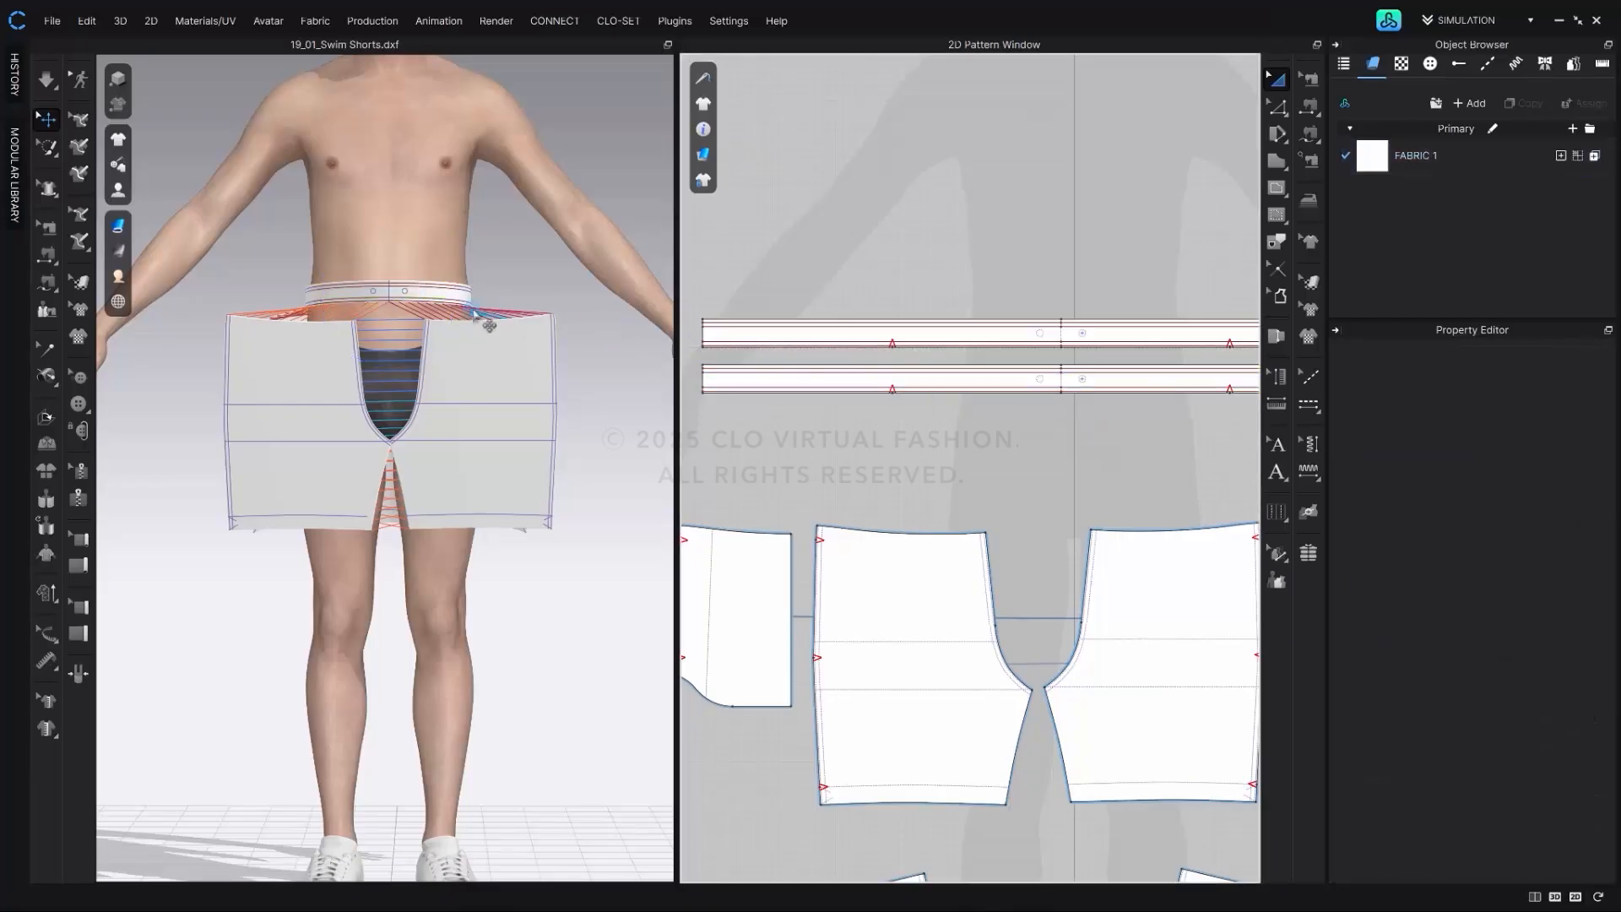
- Simulate the shorts on the avatar, stop the simulation, and raise the whole garment slightly toward the waist
key("space")
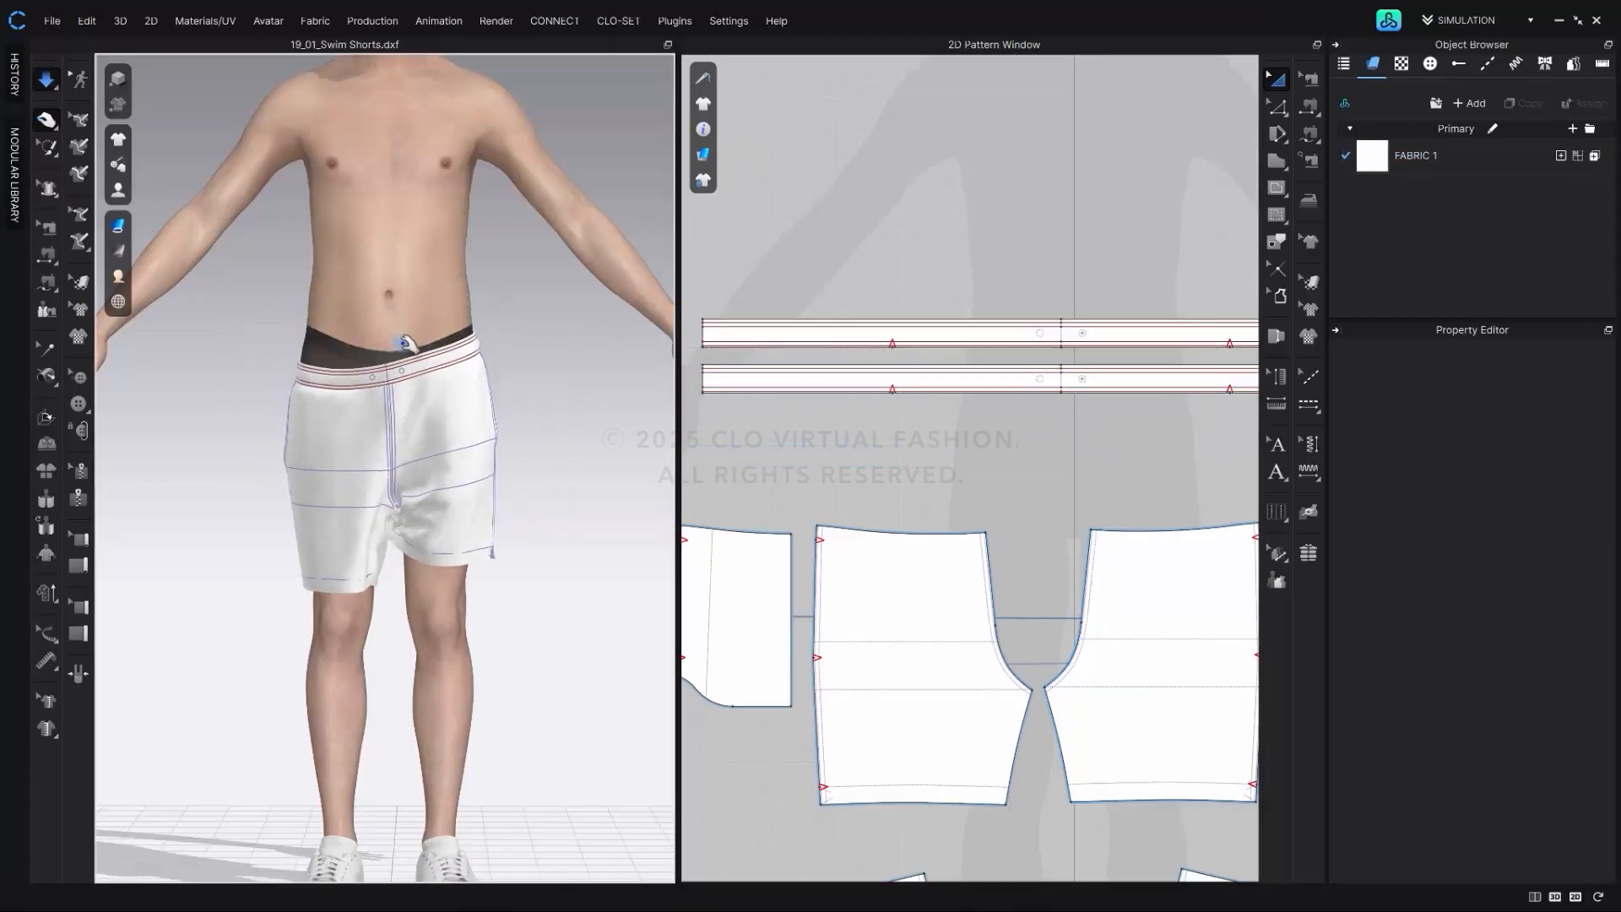
key("space")
key("ctrl+a")
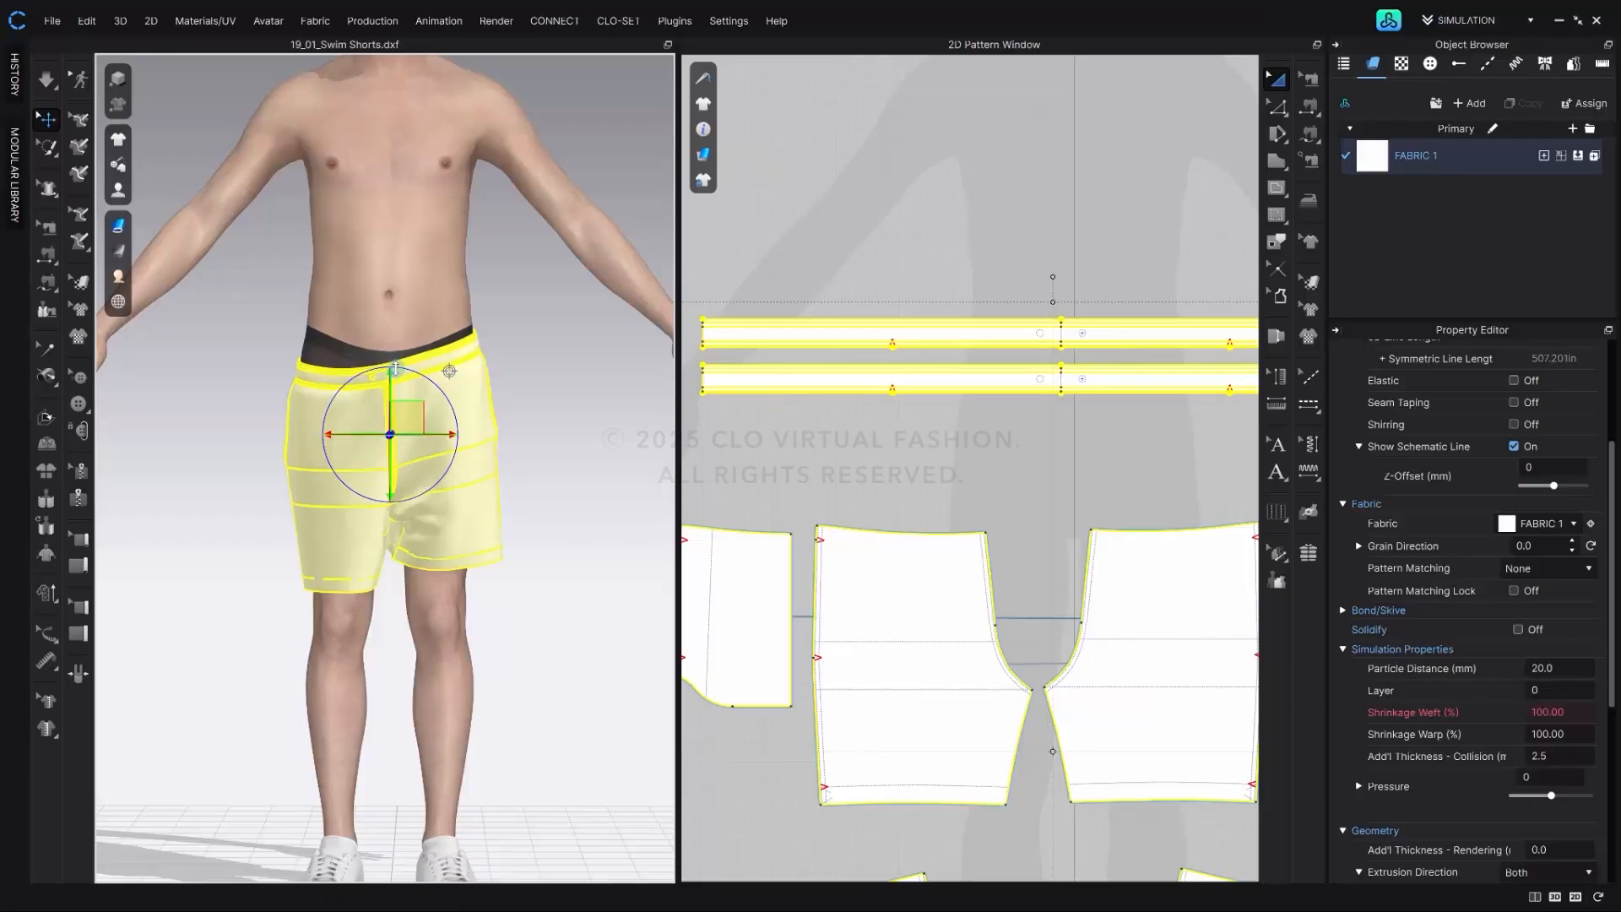
left_click_drag(394, 374, 398, 341)
- Simulate again while pulling the waistband up at both sides and the inner leg hem down, and stop the simulation
key("space")
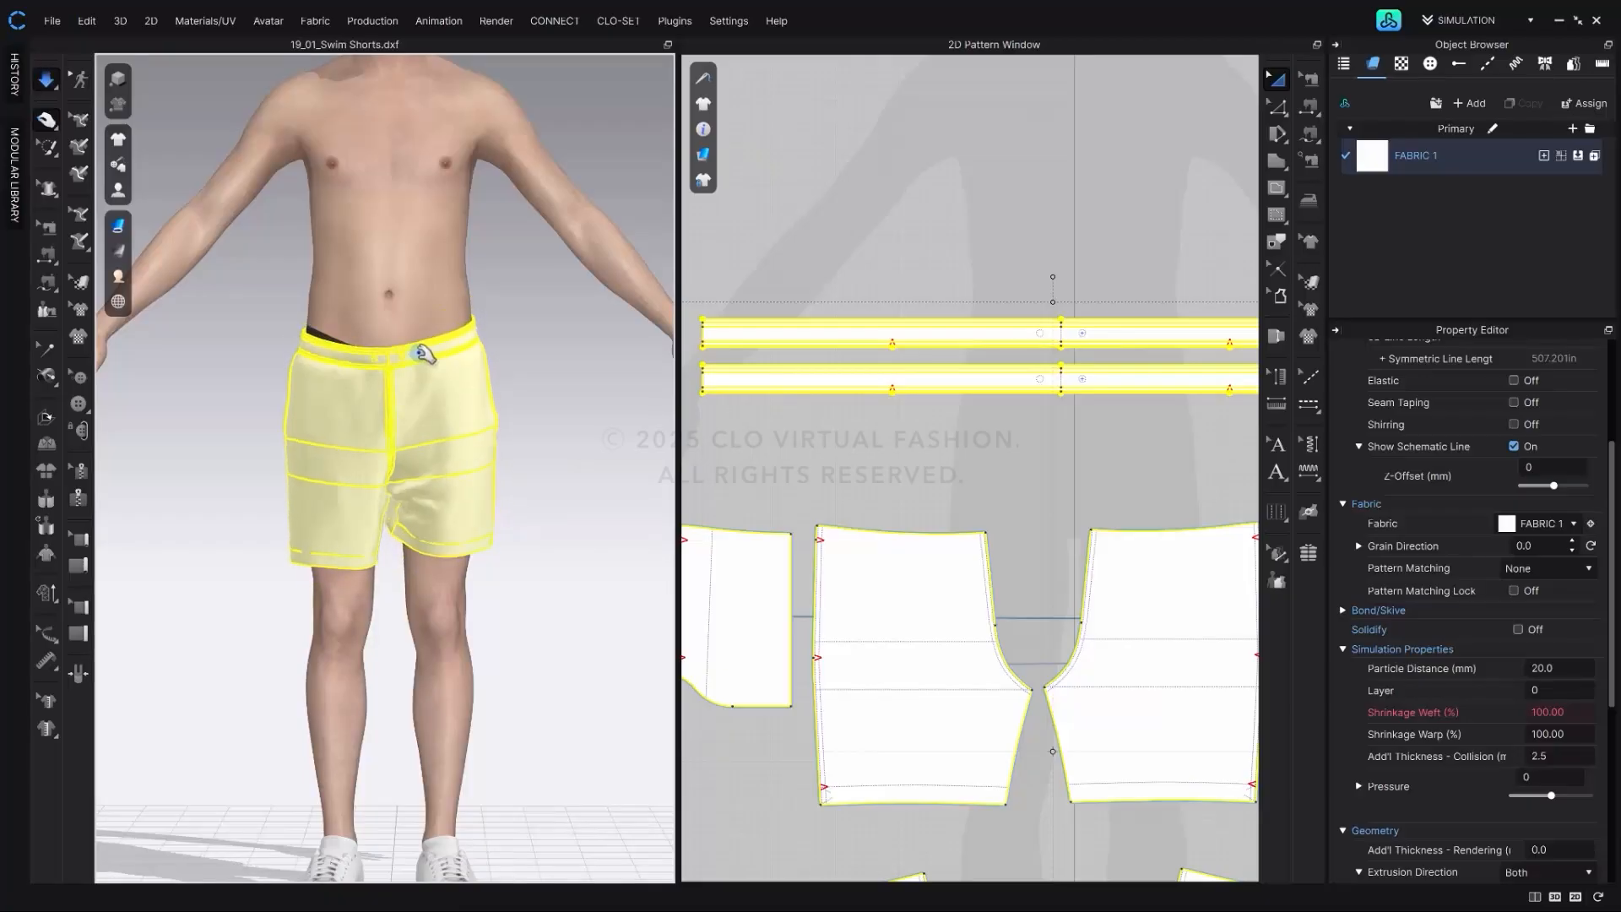
left_click_drag(306, 313, 319, 301)
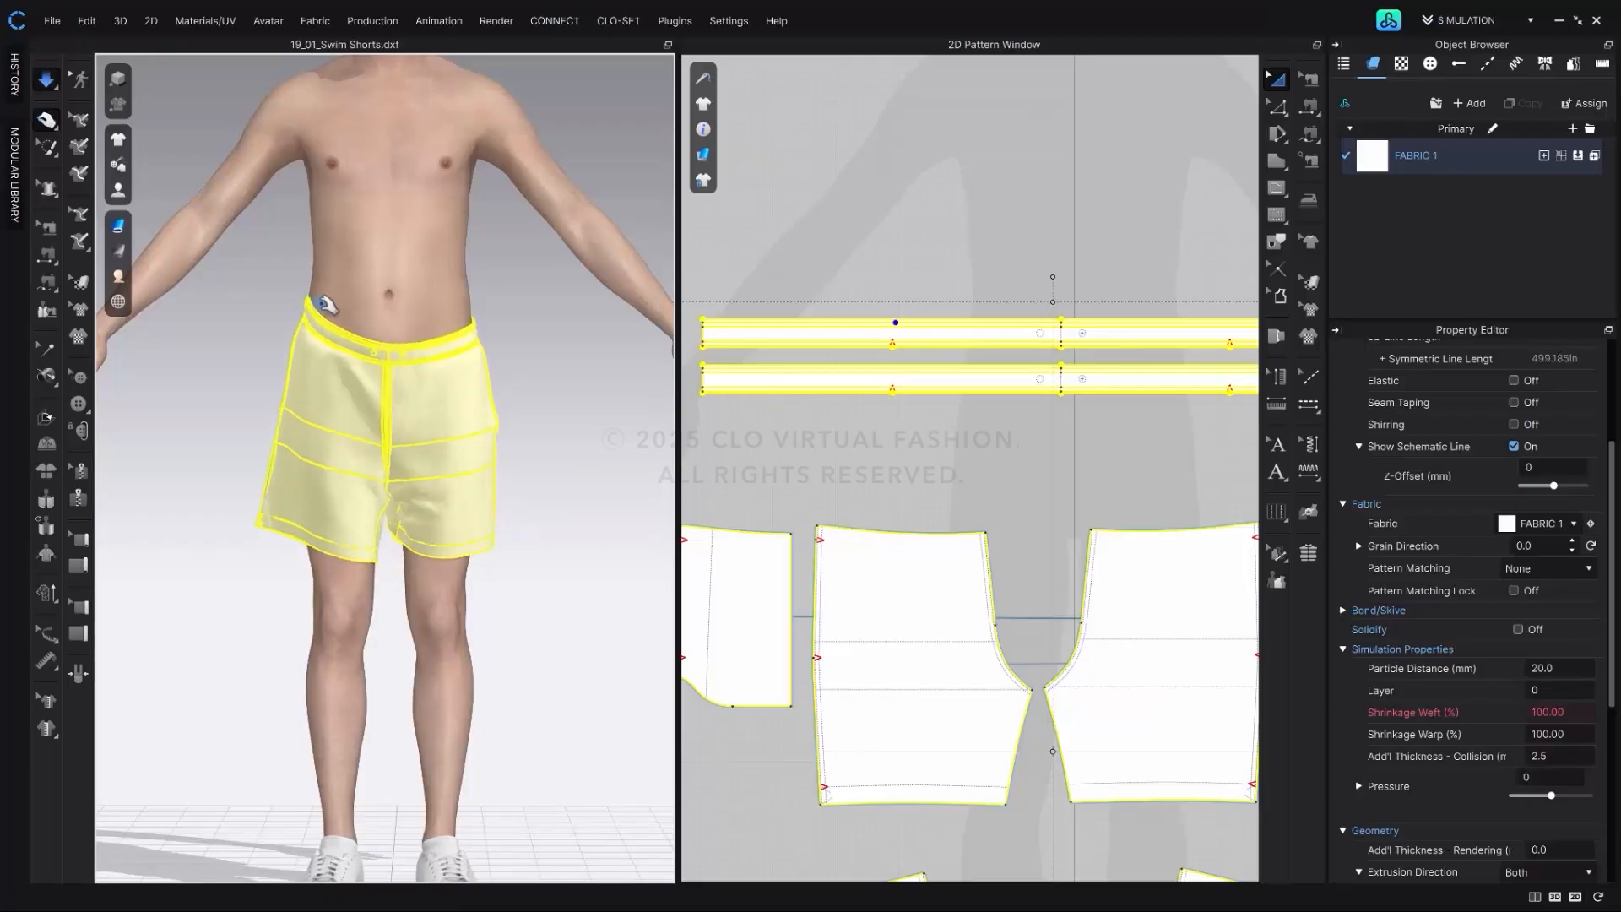
left_click_drag(406, 539, 413, 576)
left_click_drag(466, 337, 462, 316)
mouse_move(316, 342)
left_mouse_down()
mouse_move(318, 311)
mouse_move(303, 326)
left_mouse_up()
left_click(298, 343)
left_click(533, 364)
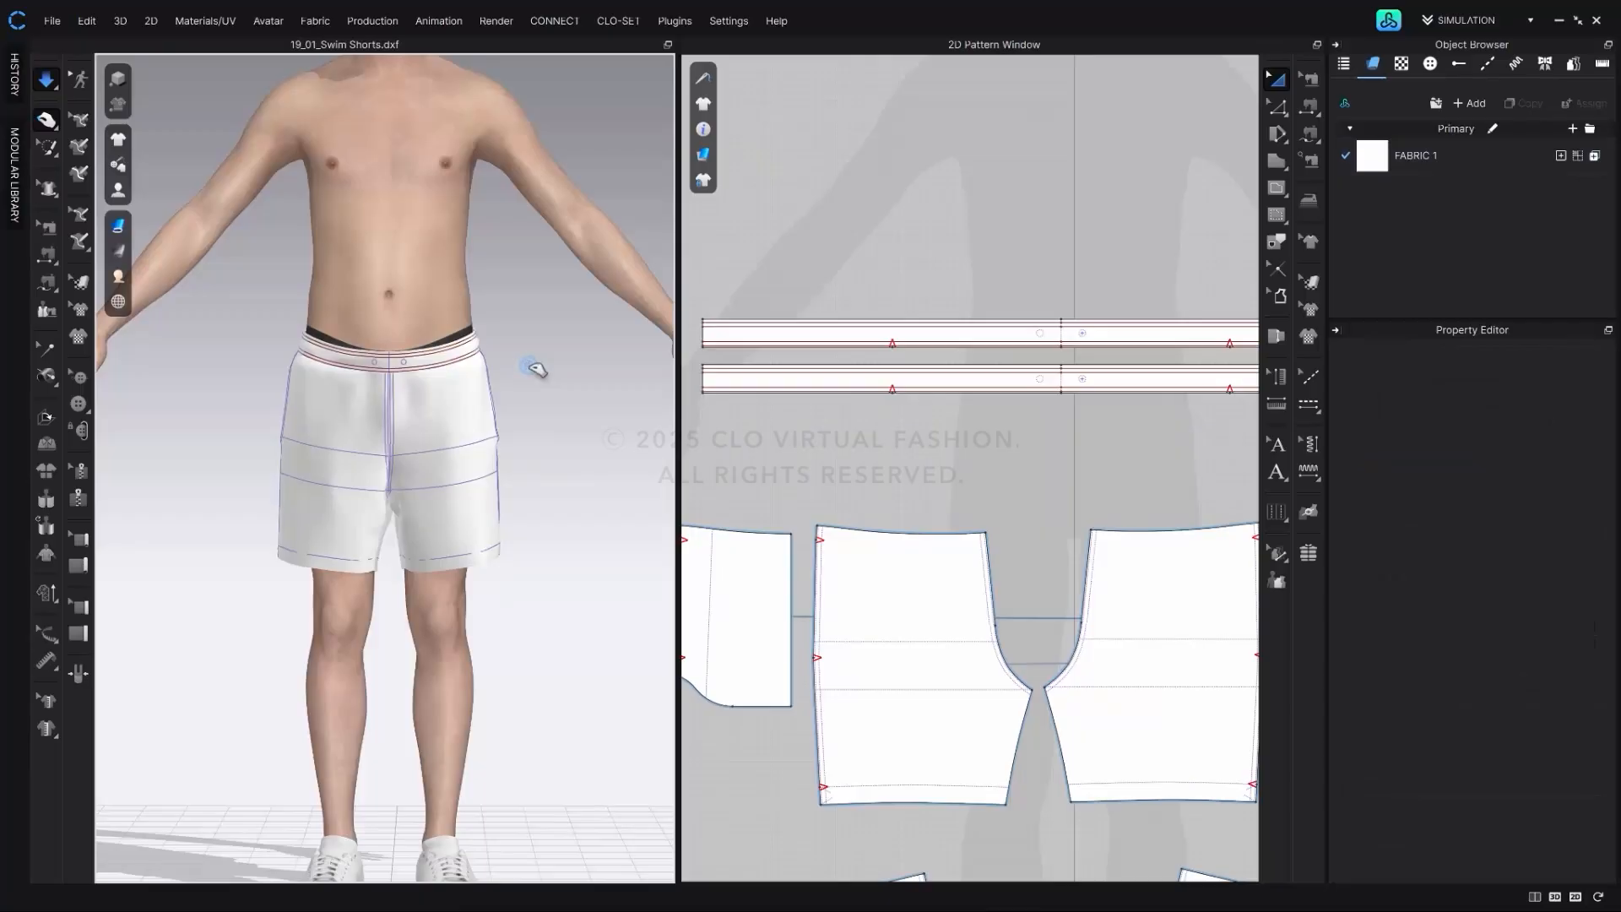
key("space")
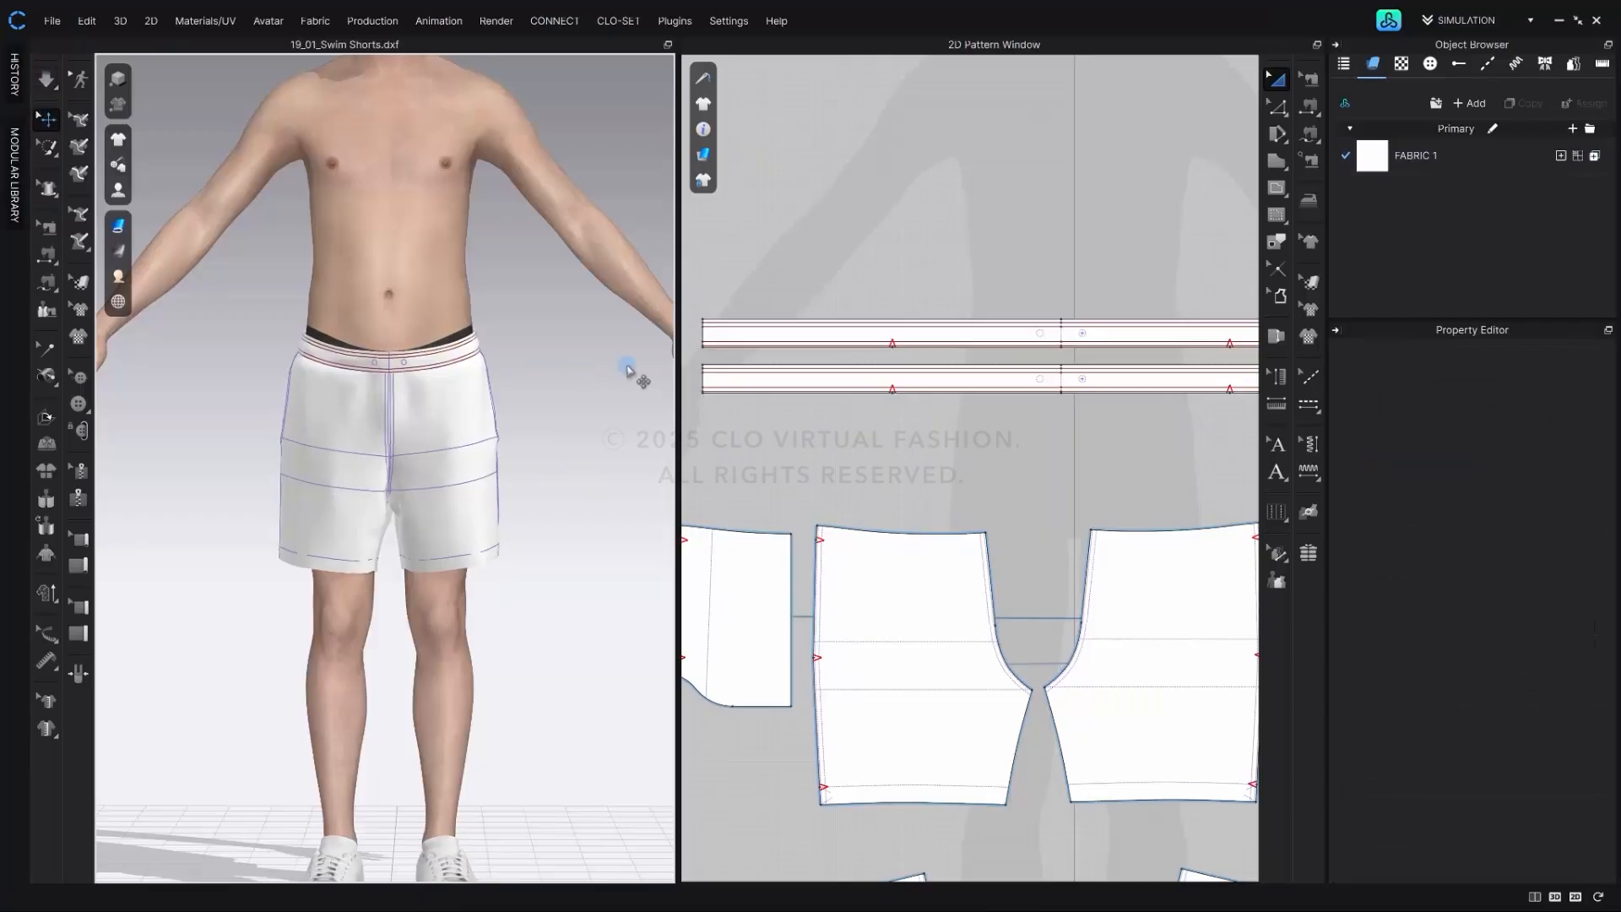
- Set the waistband layer clone's Particle Distance to 5 mm and run a short simulation to refine its drape
left_click(747, 368)
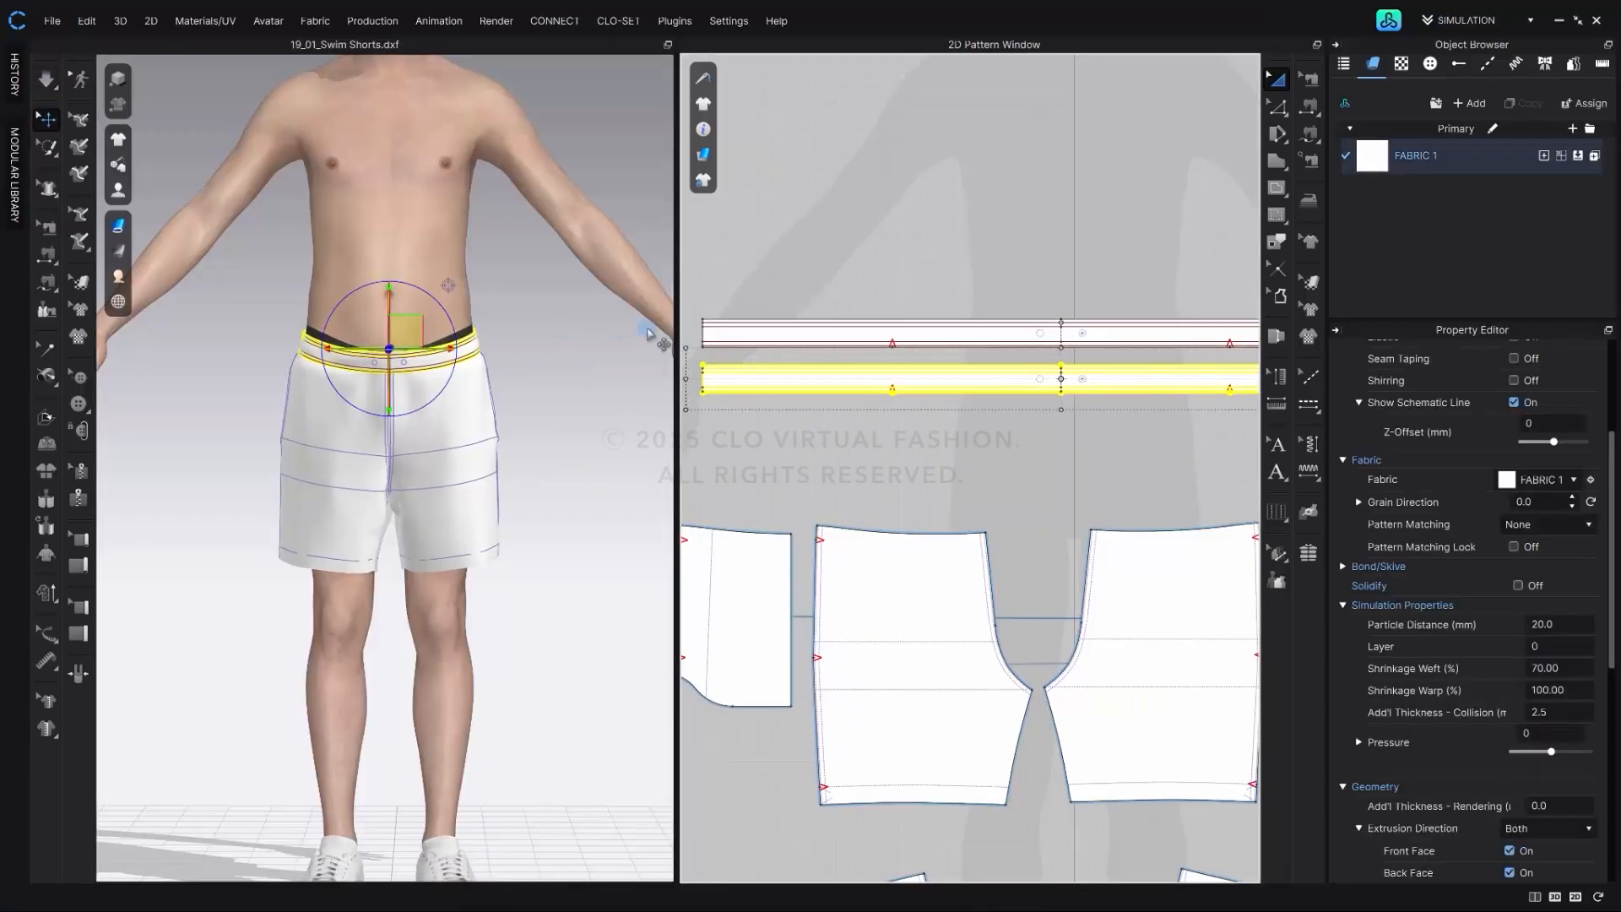
left_click(726, 317)
scroll(397, 397, "up", 5)
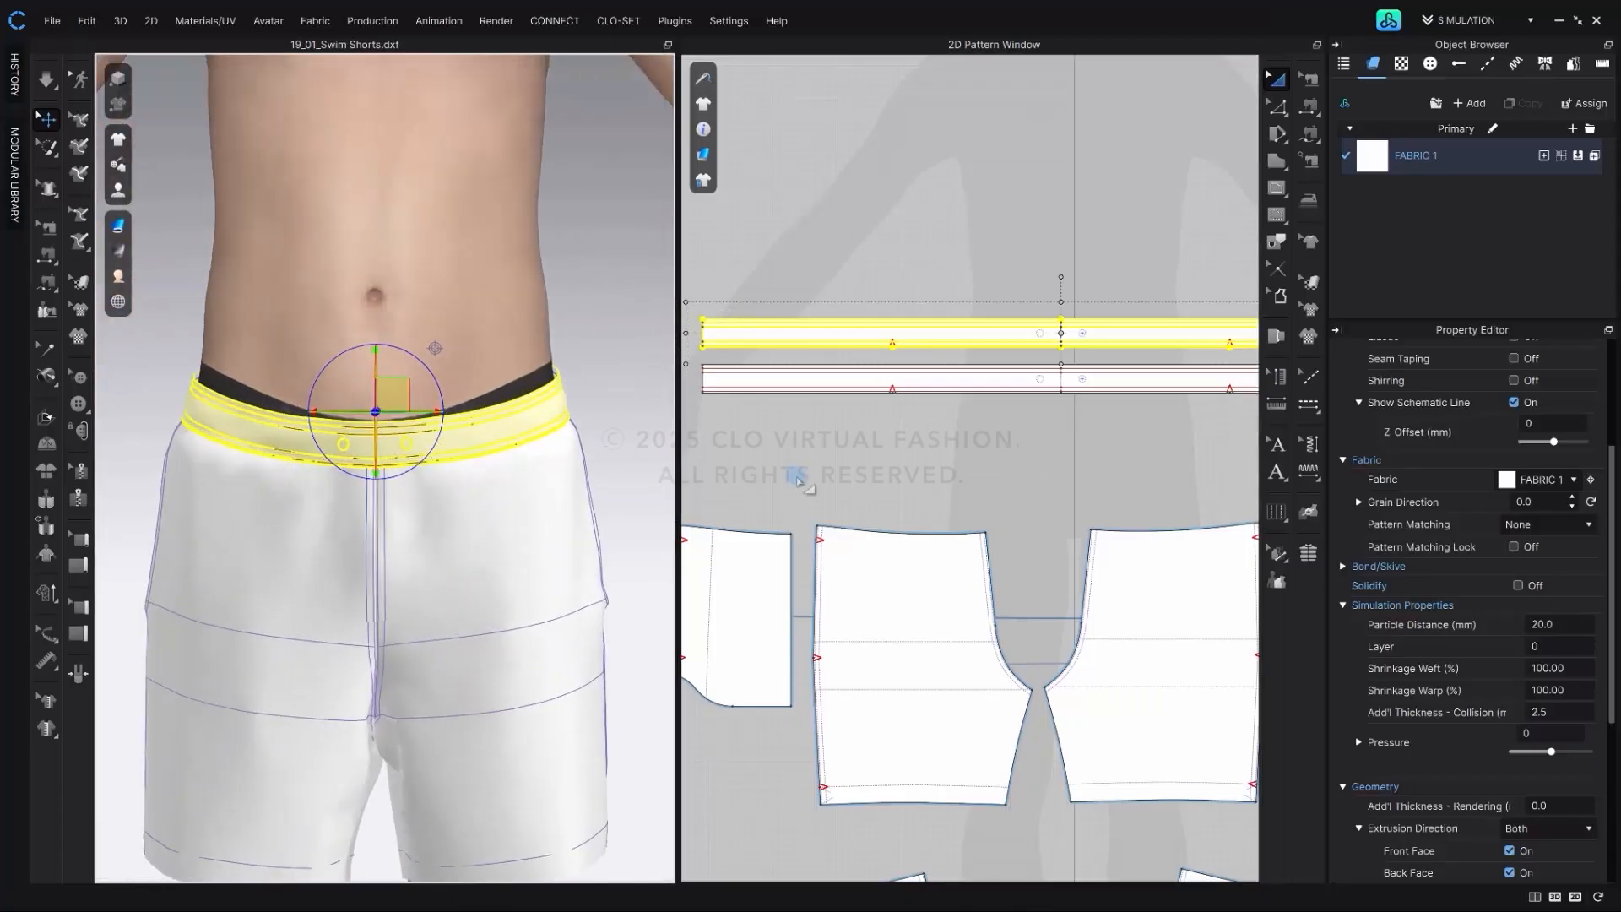
left_click(1566, 623)
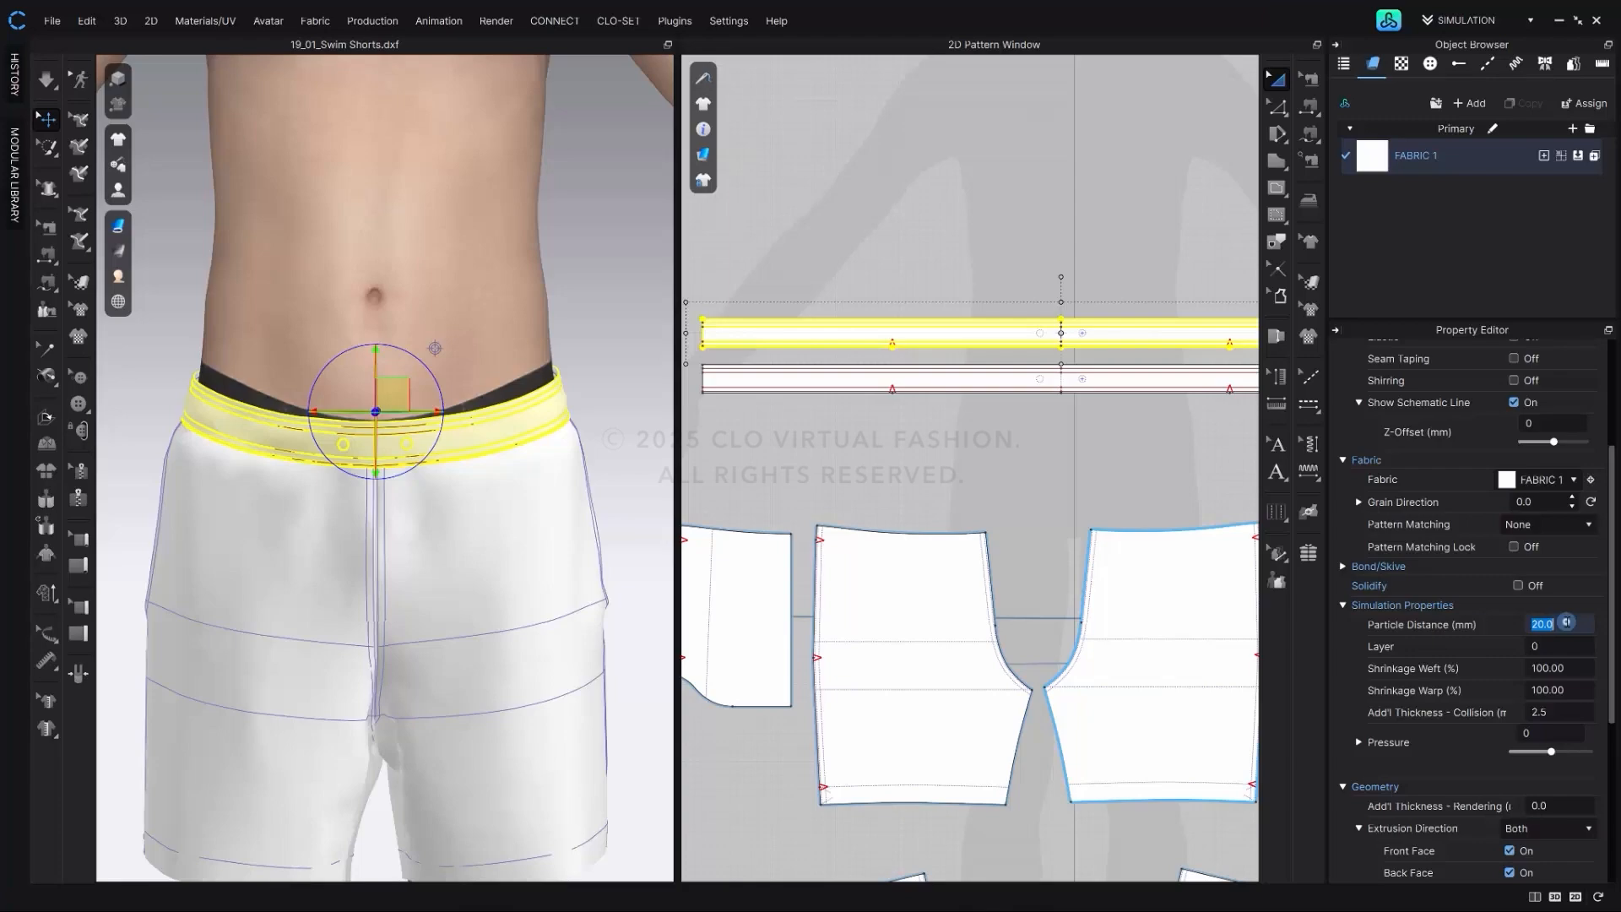
type("5")
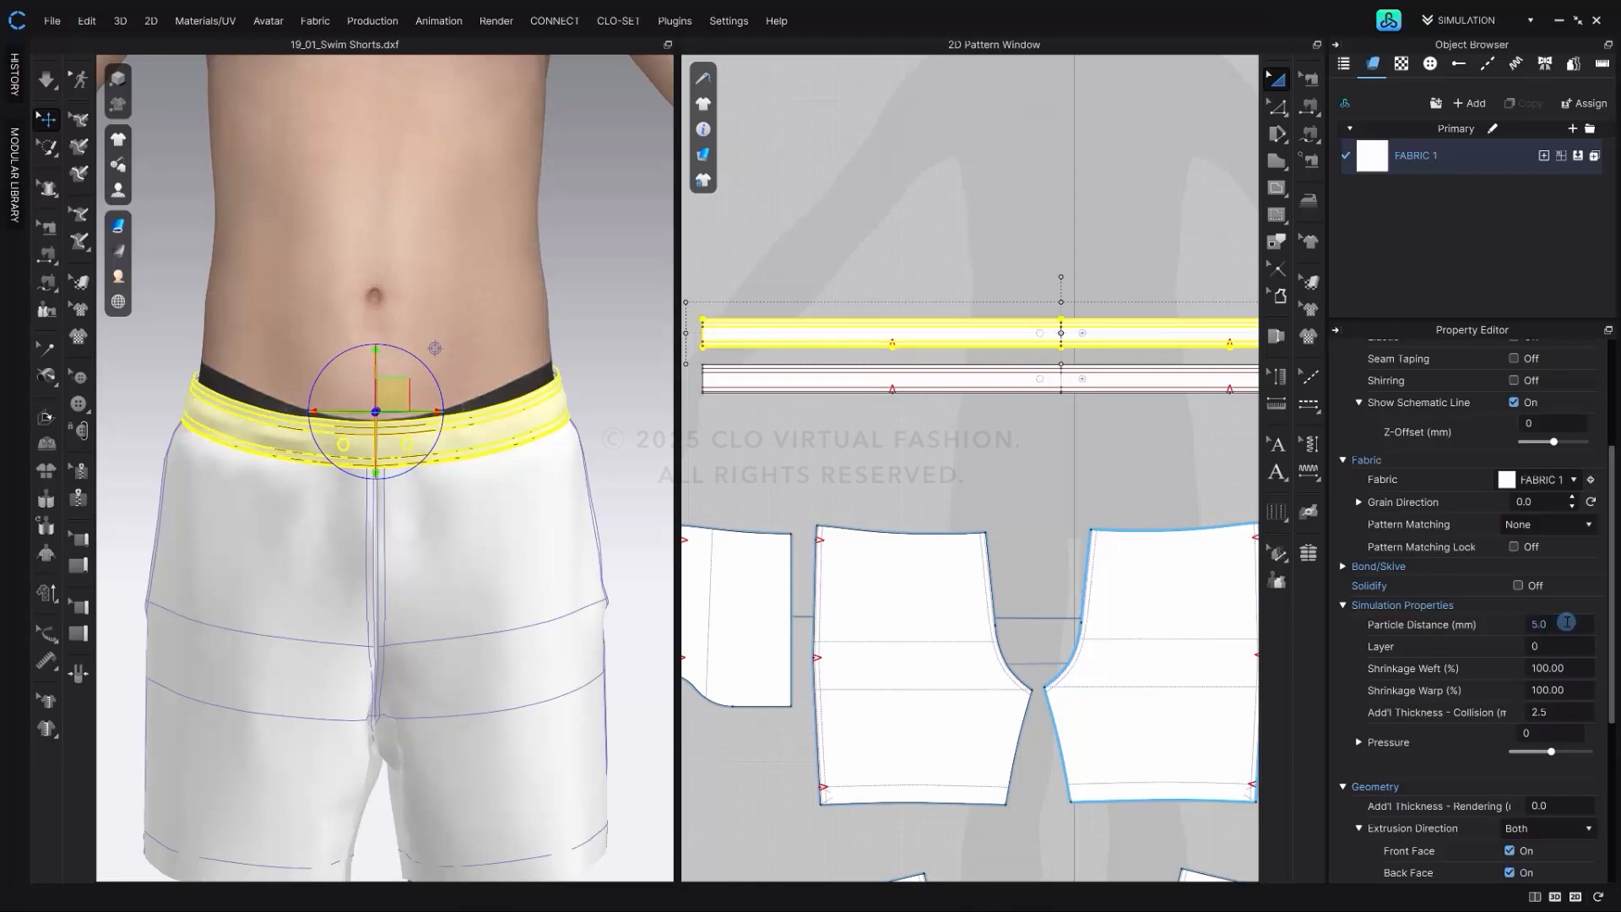
key("Return")
left_click(623, 311)
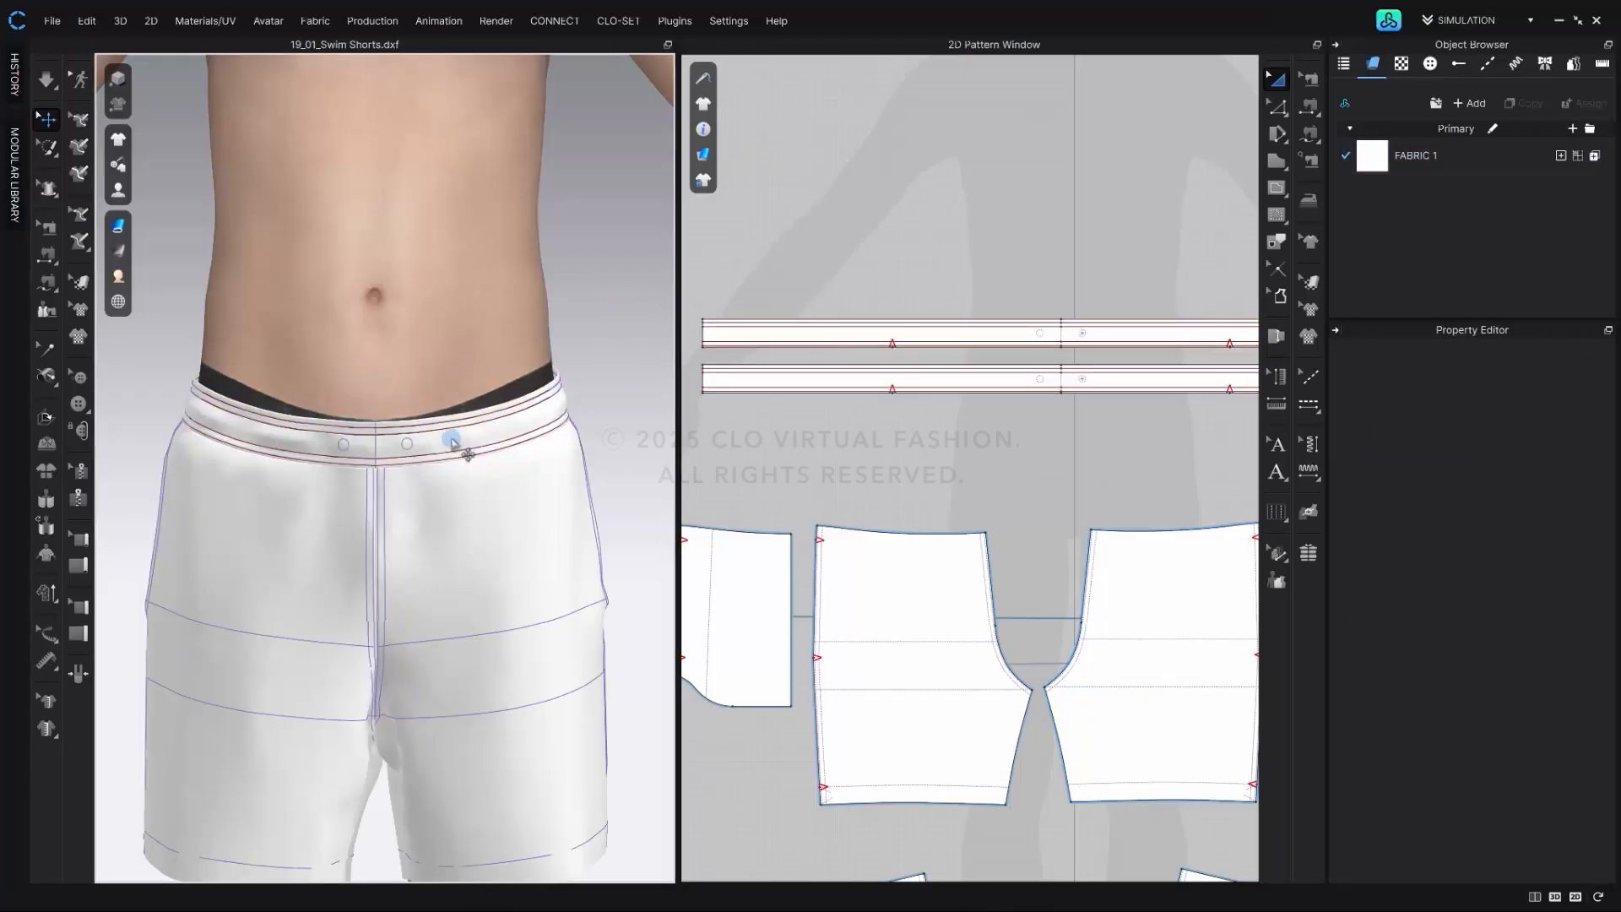
key("space")
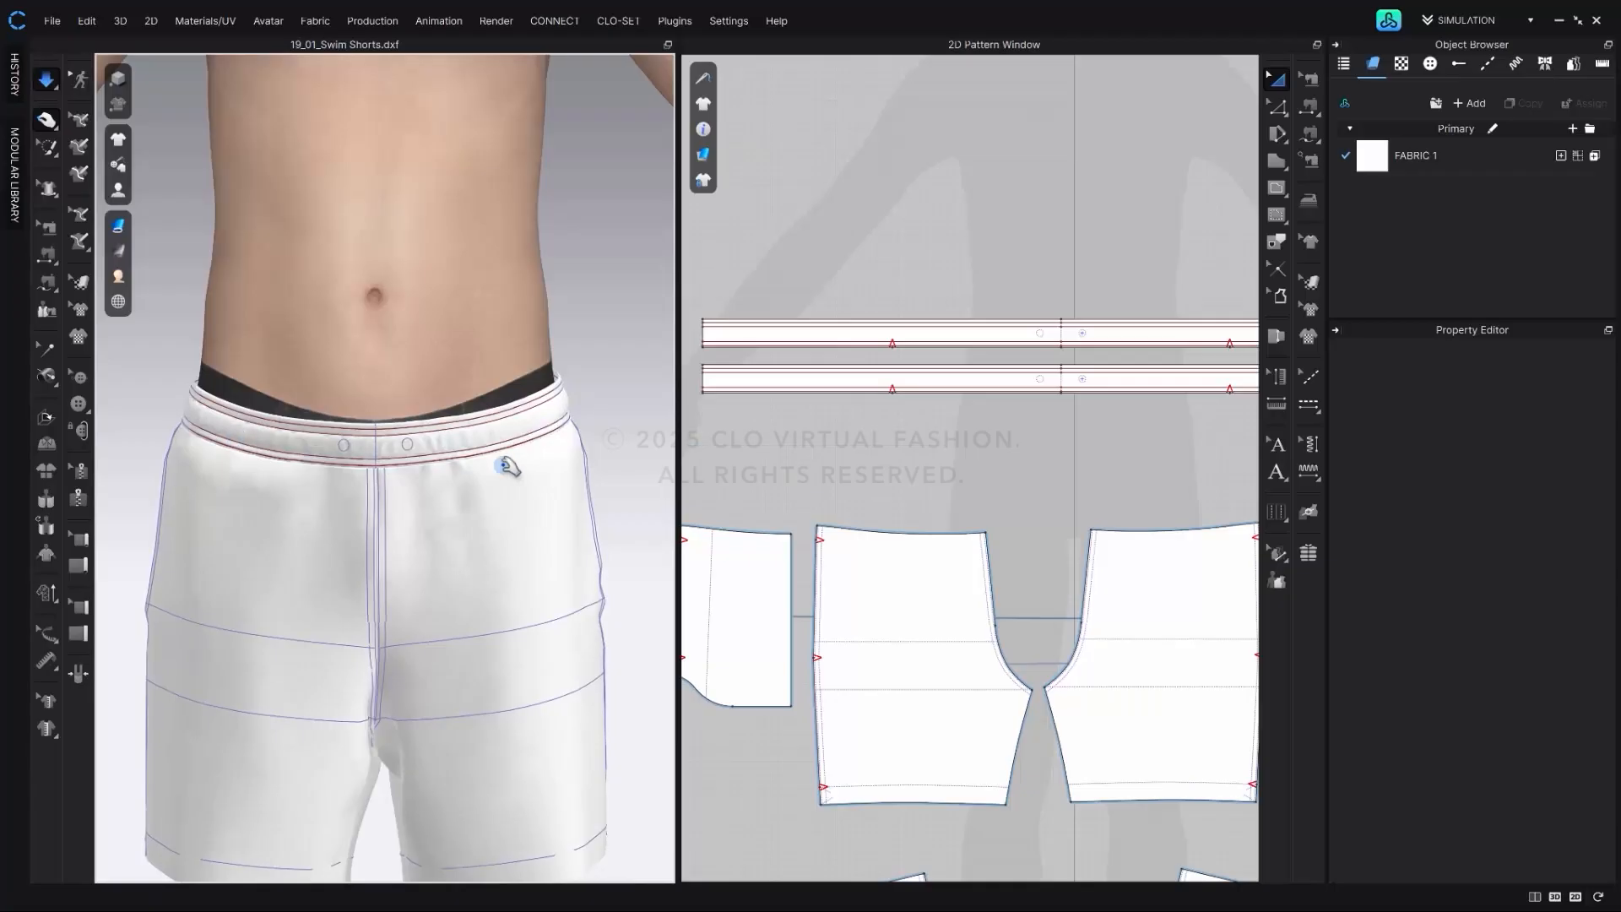
key("space")
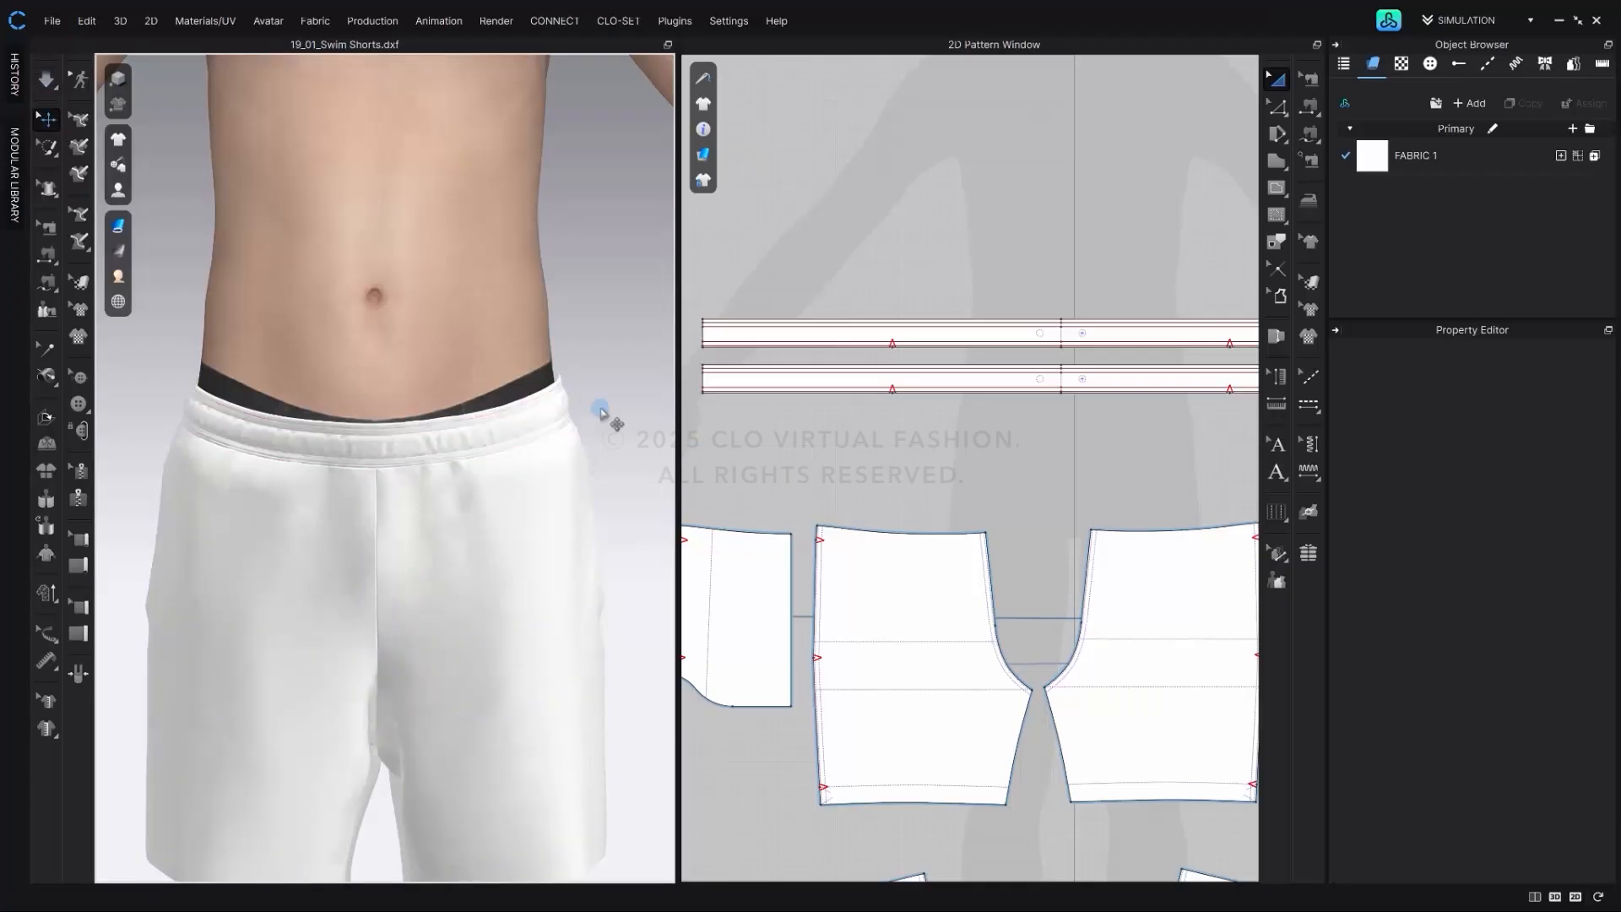
- Set the original waistband's Shrinkage Weft to 100% and its additional collision thickness to 10 mm
left_click(738, 316)
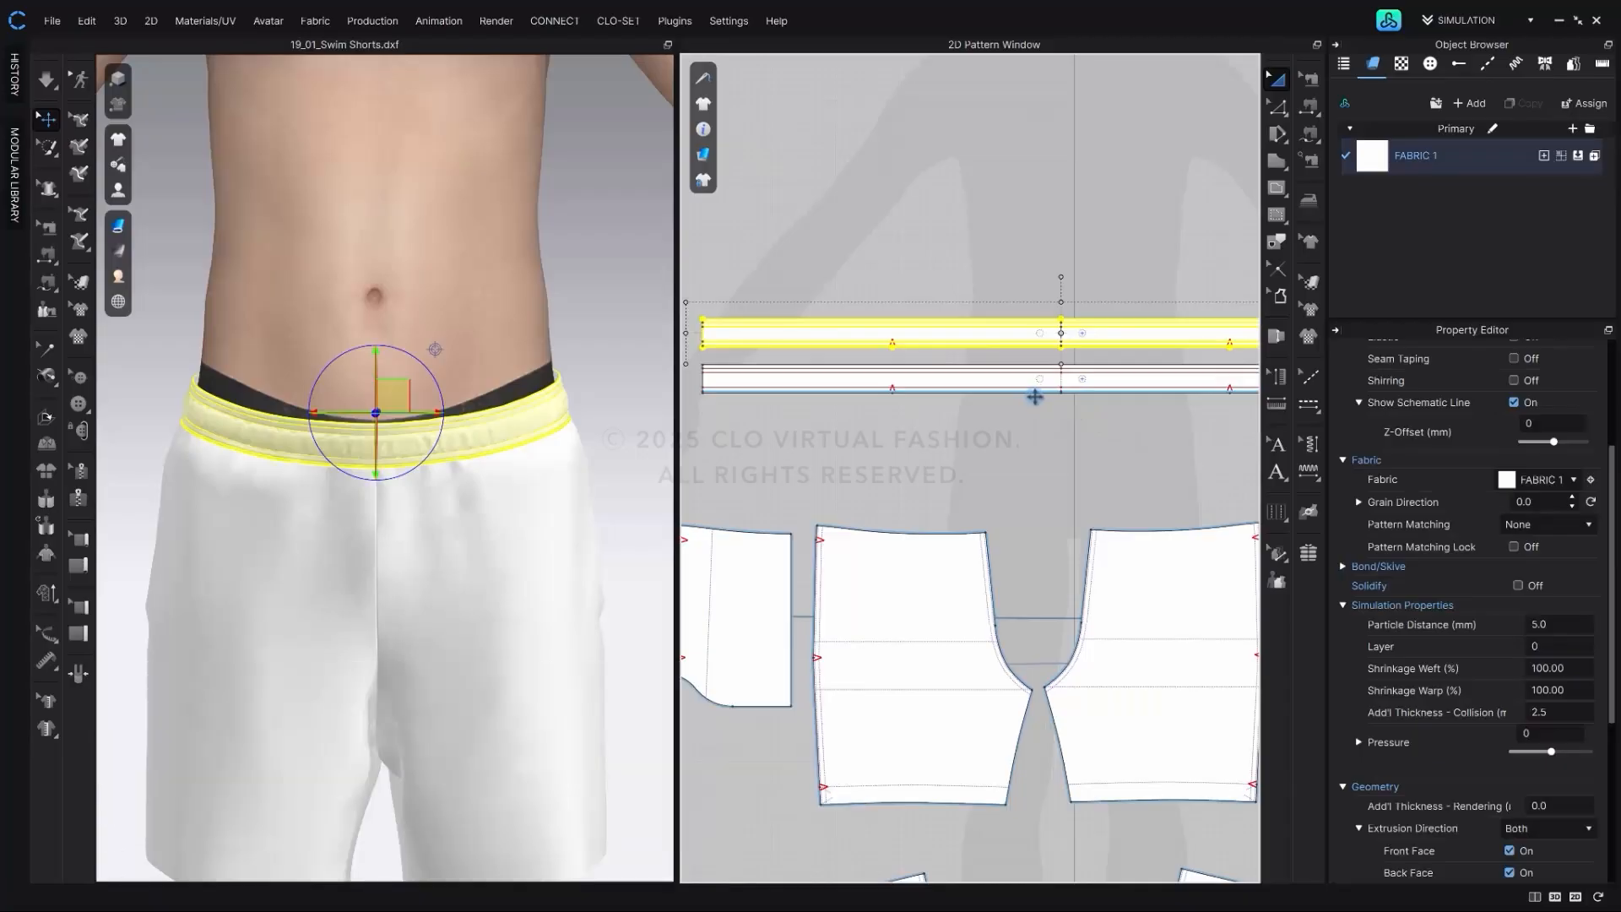
left_click(1035, 390)
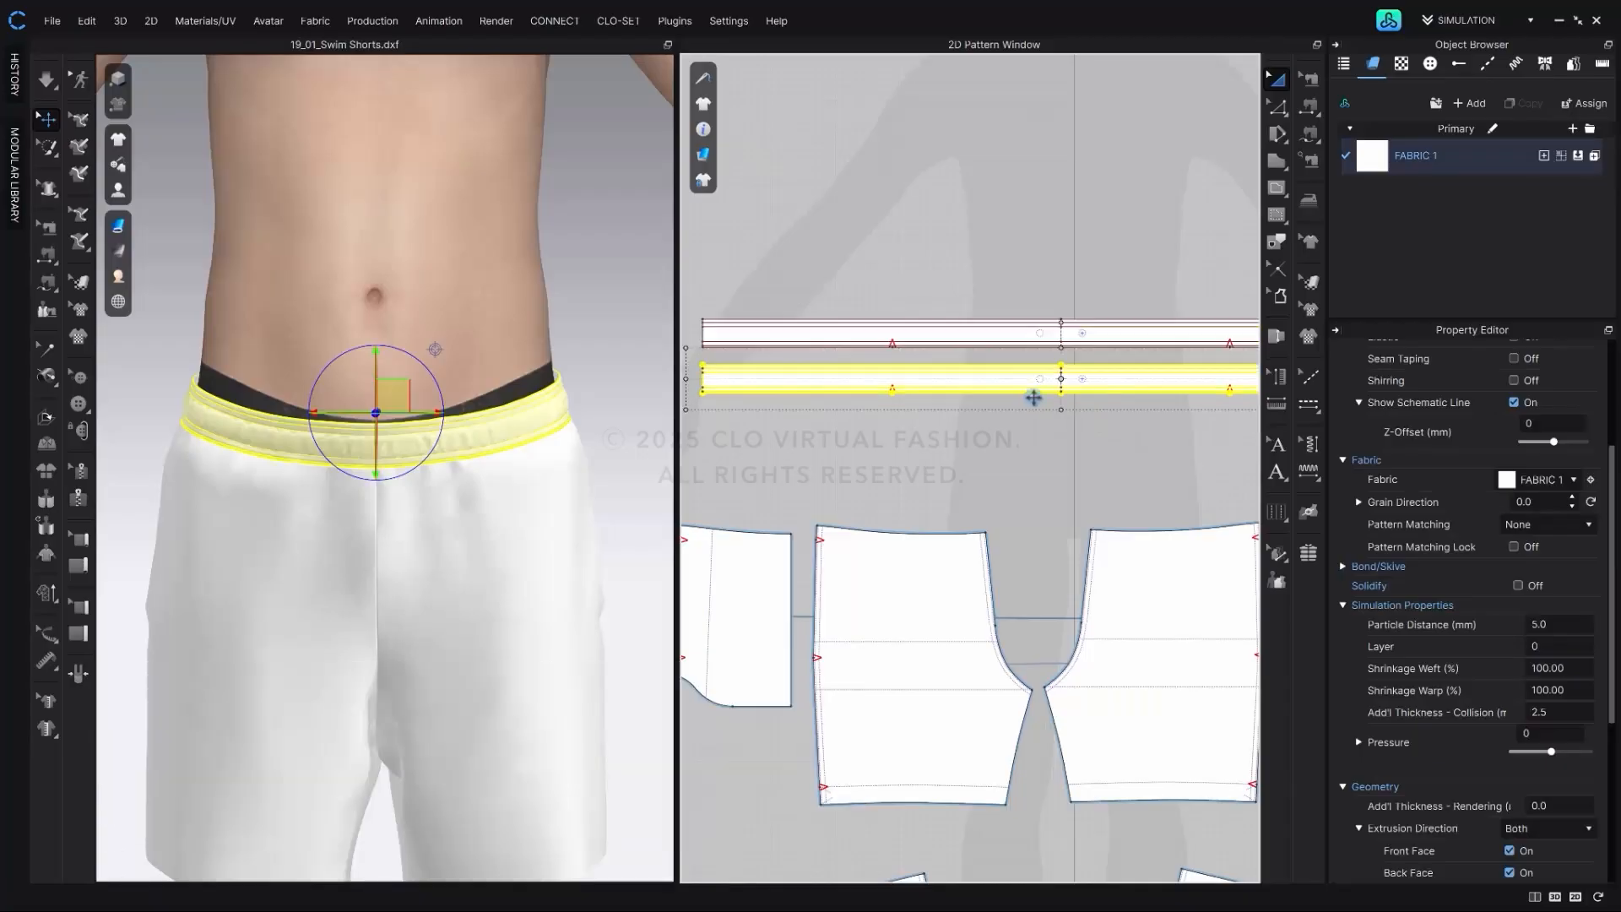
double_click(1583, 671)
type("100")
key("Return")
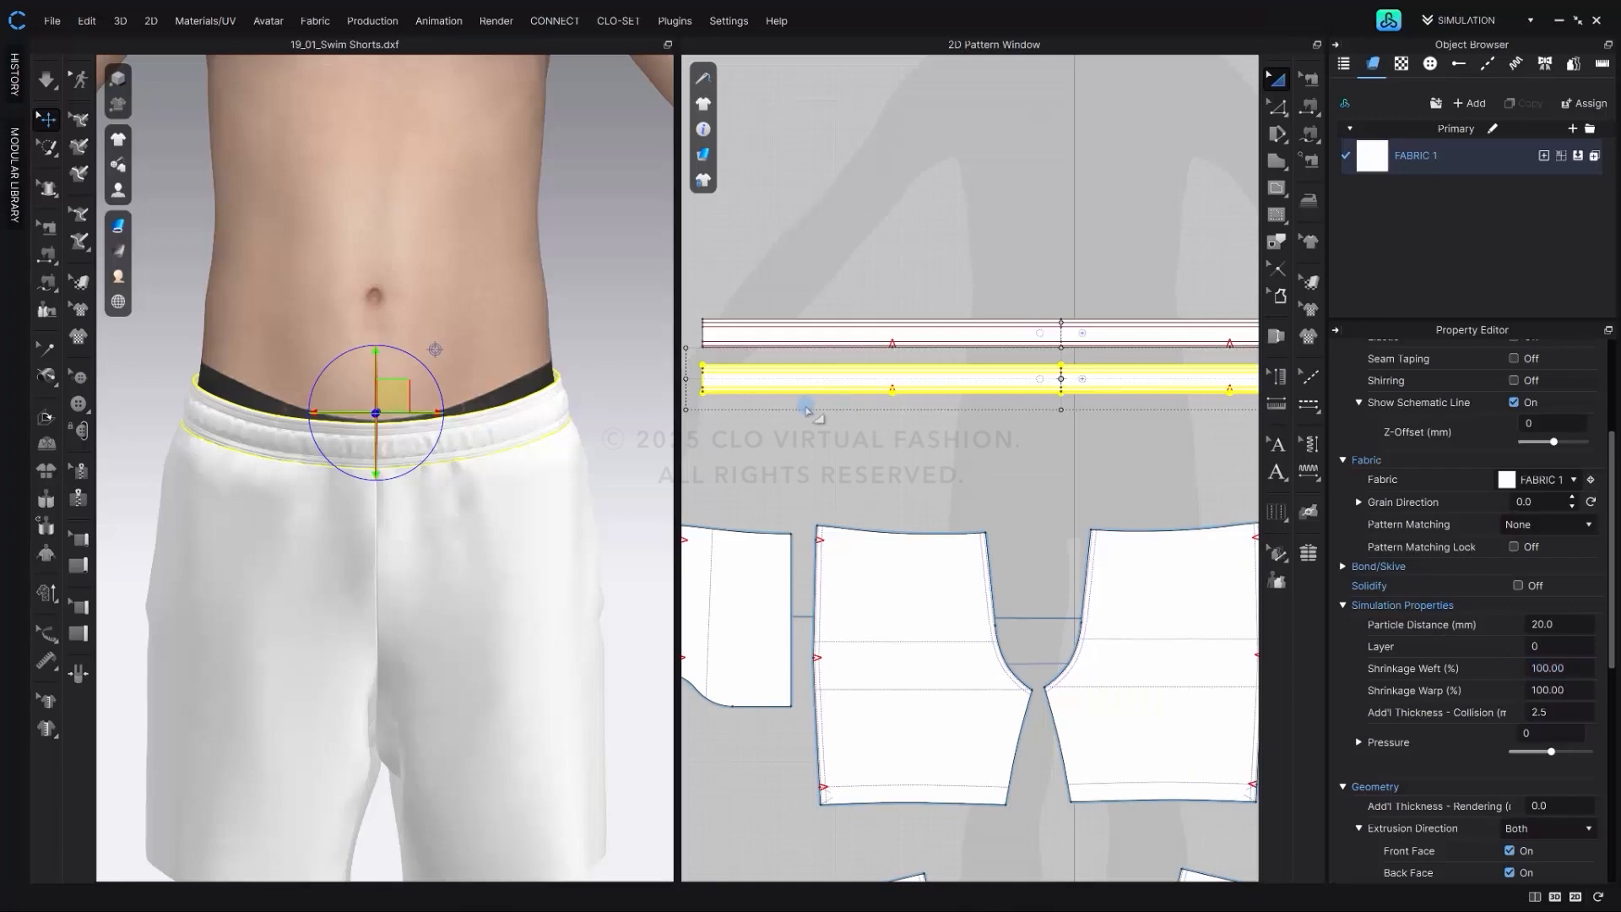
double_click(1566, 727)
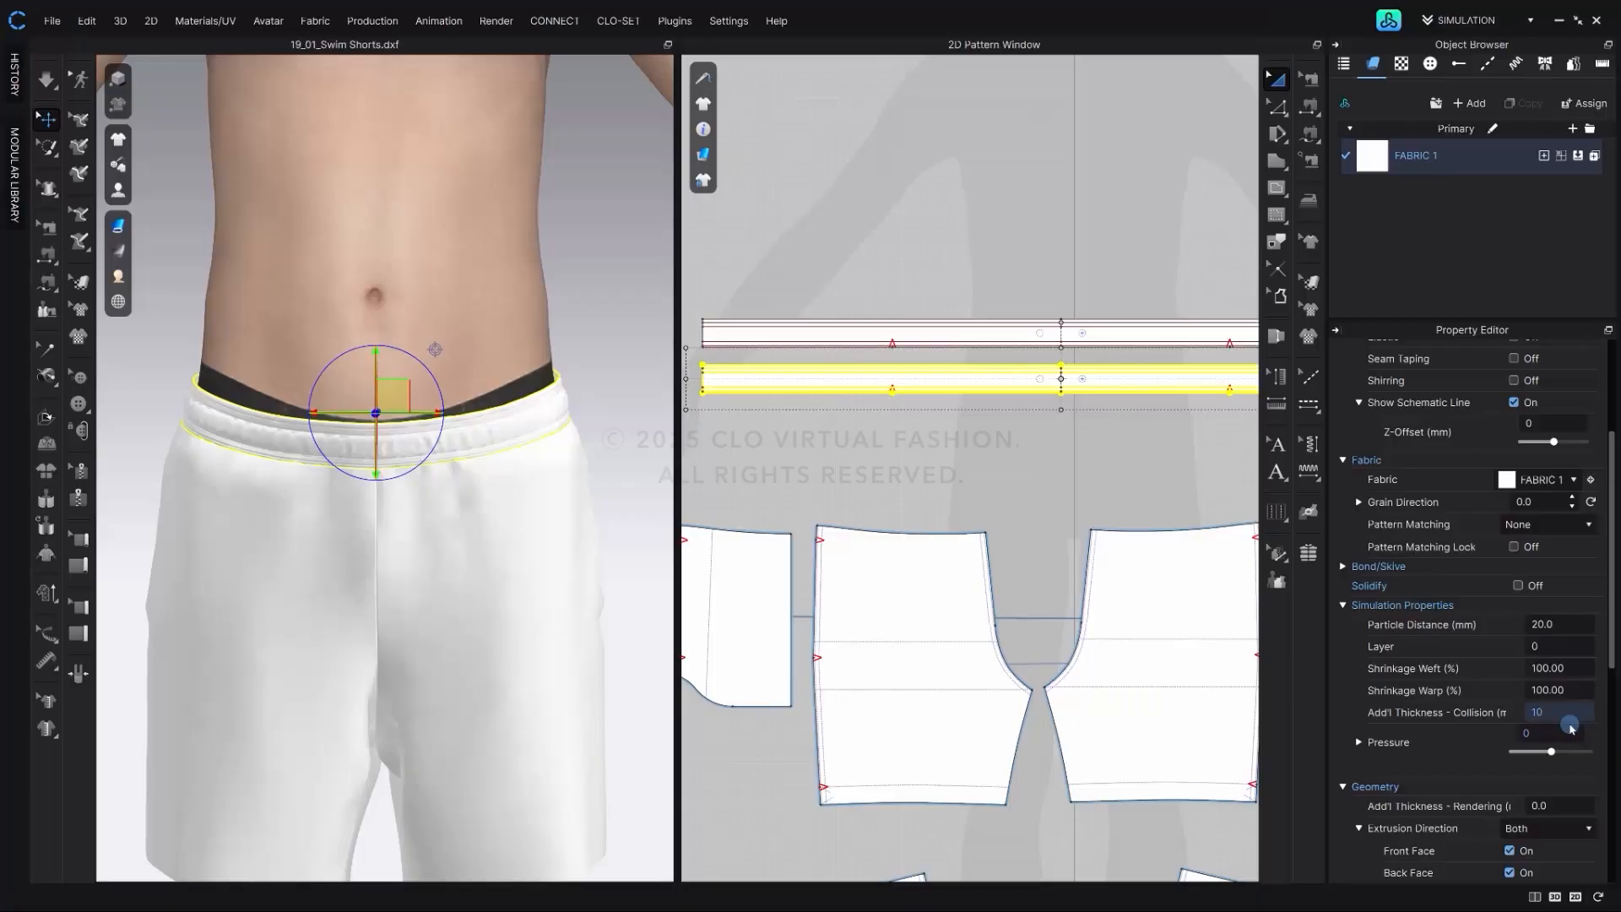
key("Return")
left_click(619, 358)
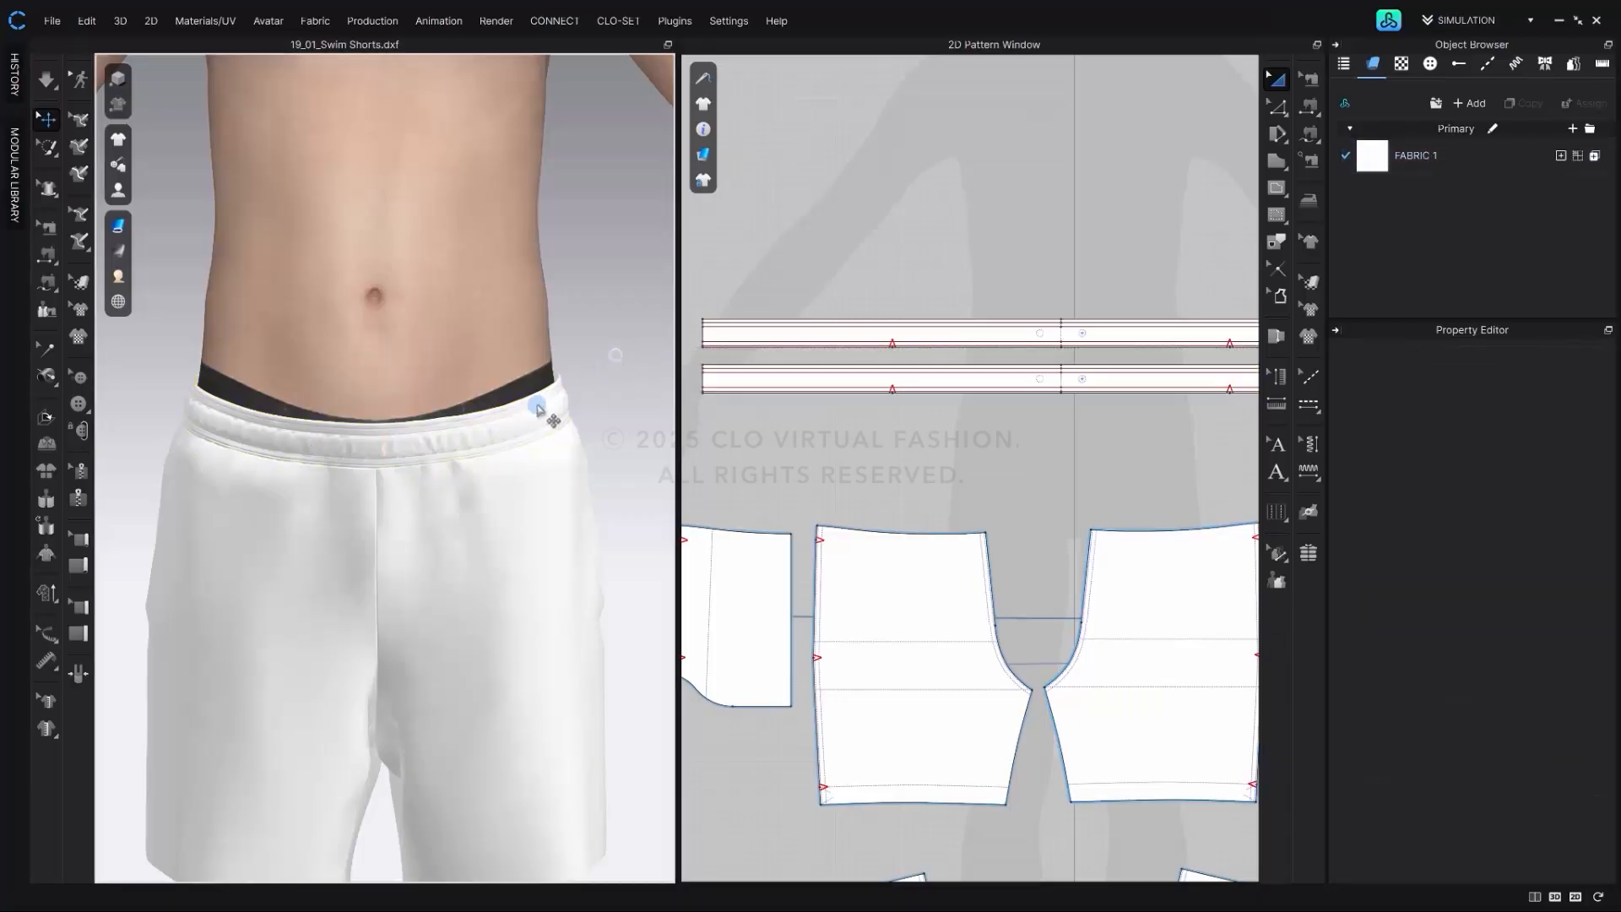
- Simulate the shorts with the changed waistband settings and stop the simulation
scroll(537, 407, "down", 1)
key("space")
key("space")
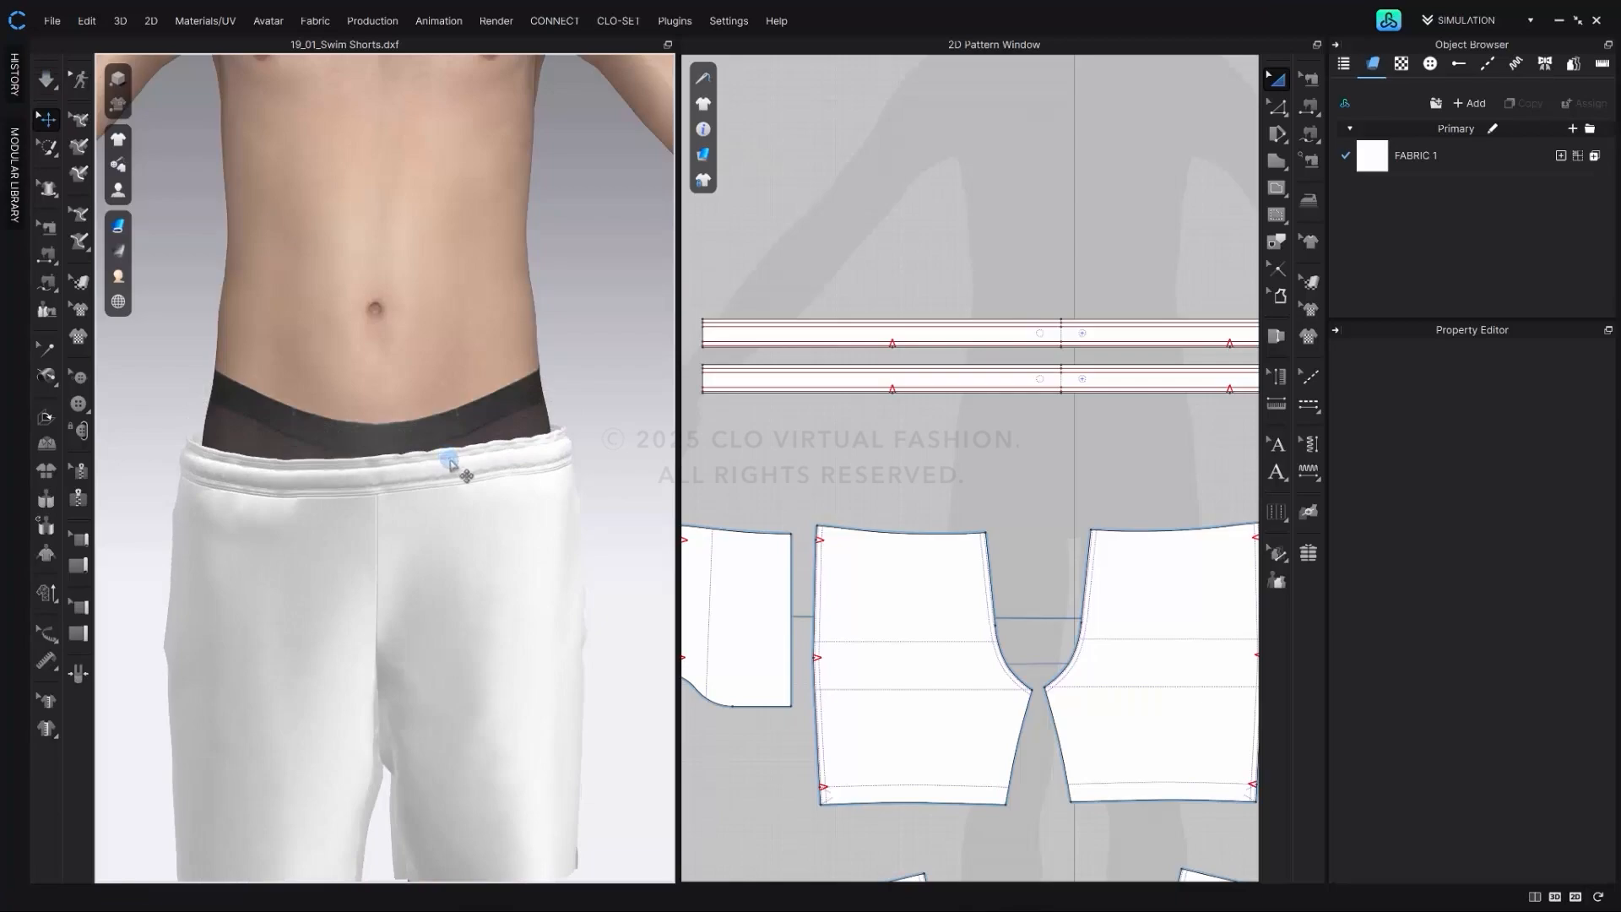
mouse_move(453, 460)
right_mouse_down()
mouse_move(449, 508)
mouse_move(453, 459)
right_mouse_up()
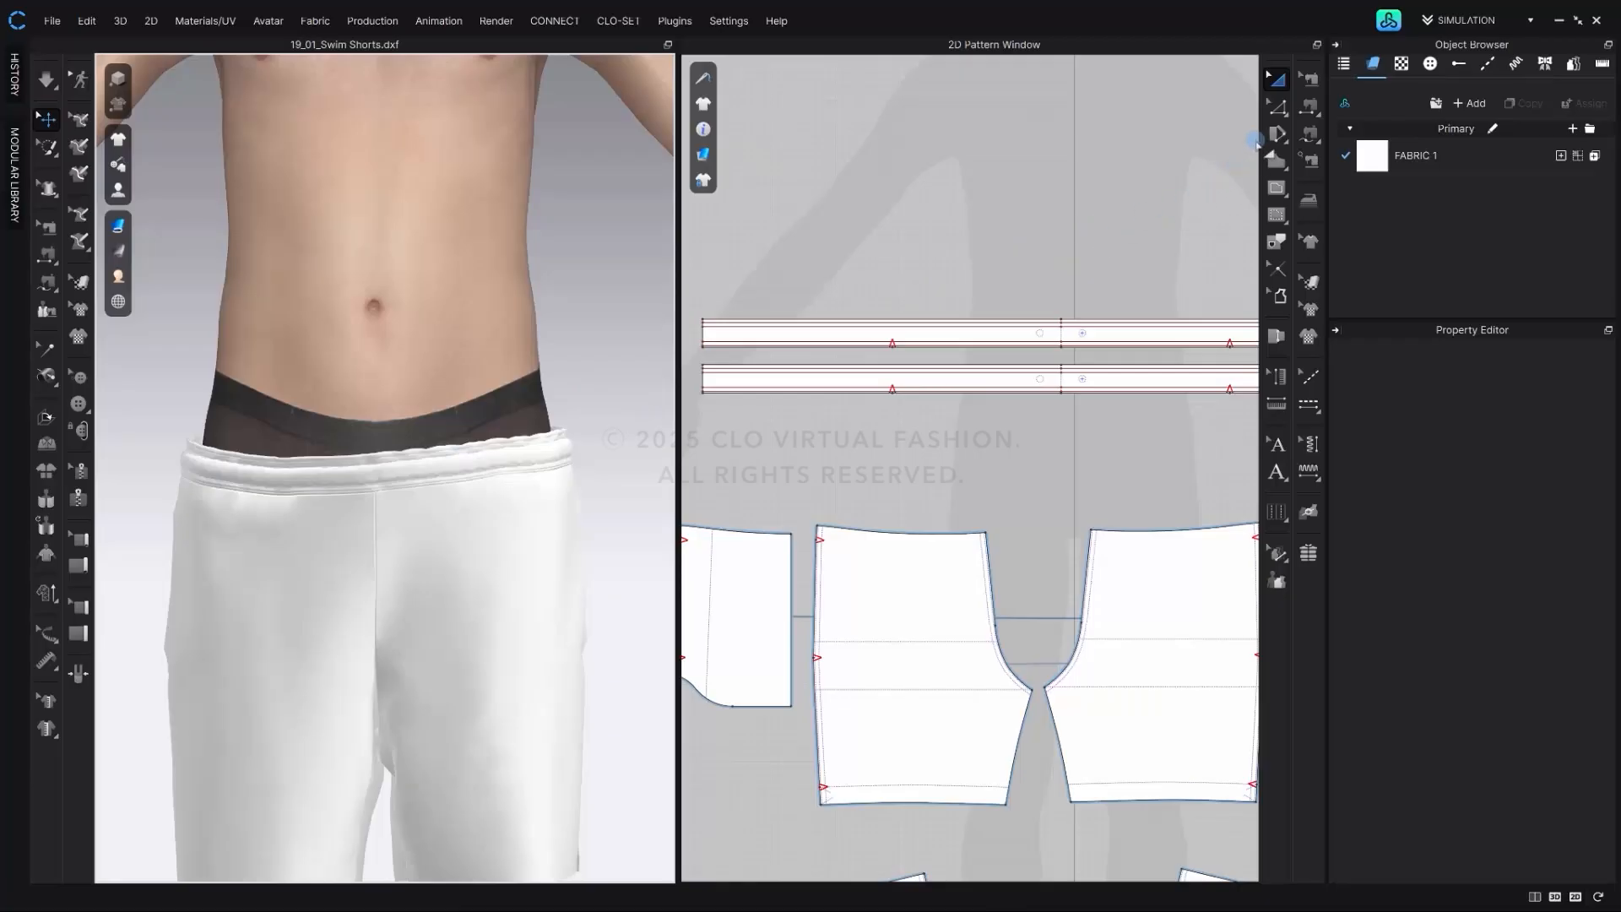
- Check the lengths of the upper waistband piece's long edge and short end edge with the Edit Pattern tool
left_click(1276, 105)
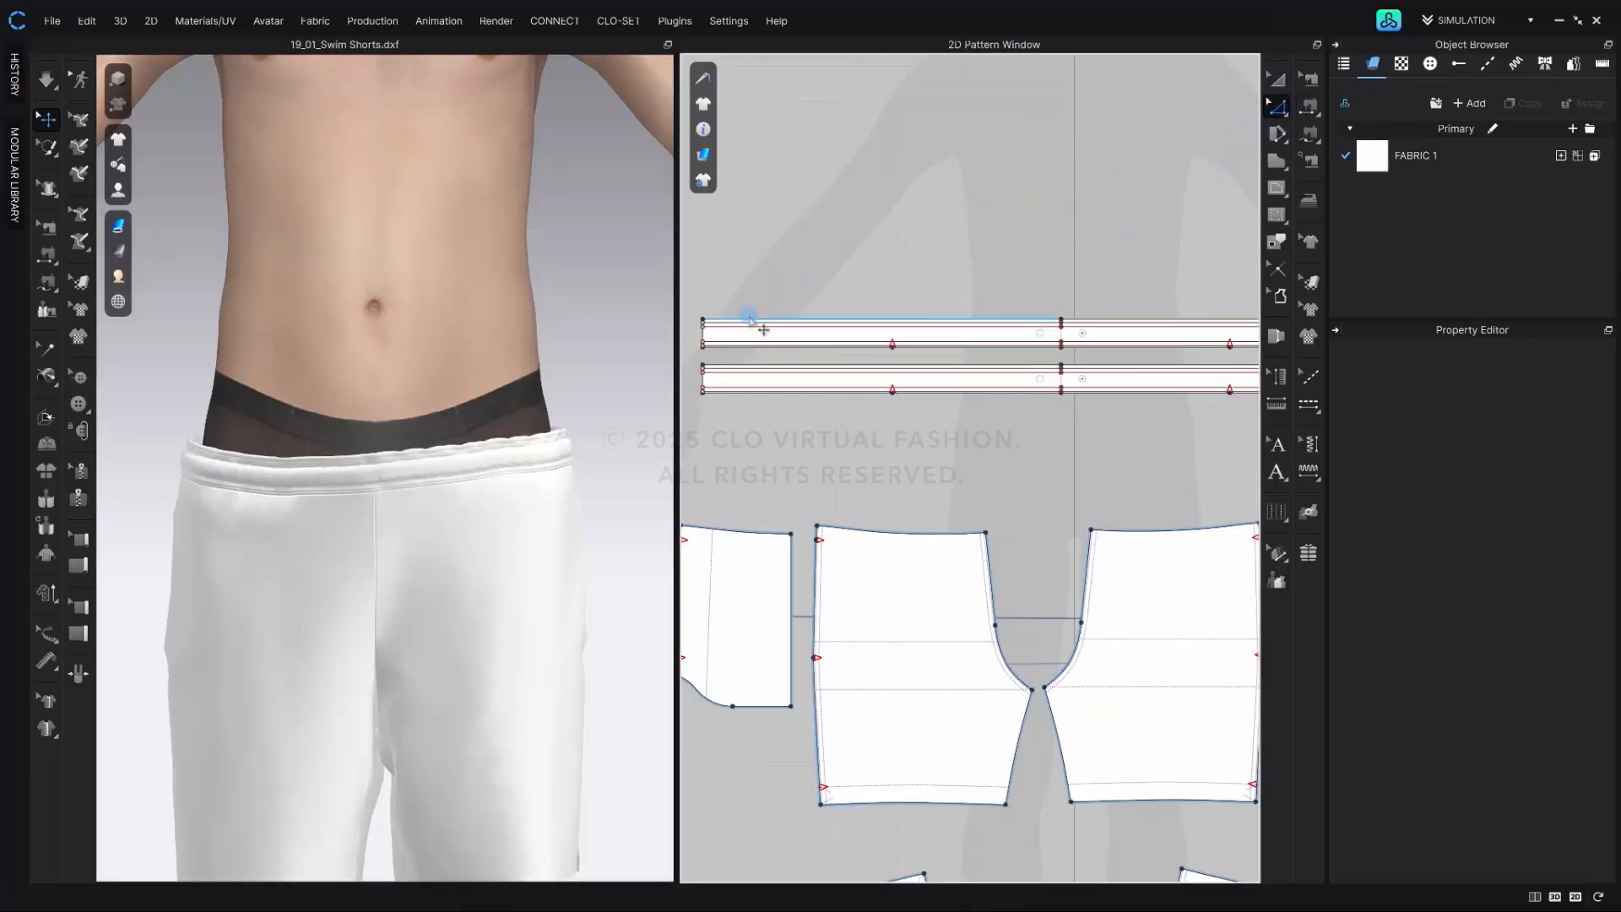
left_click(784, 344)
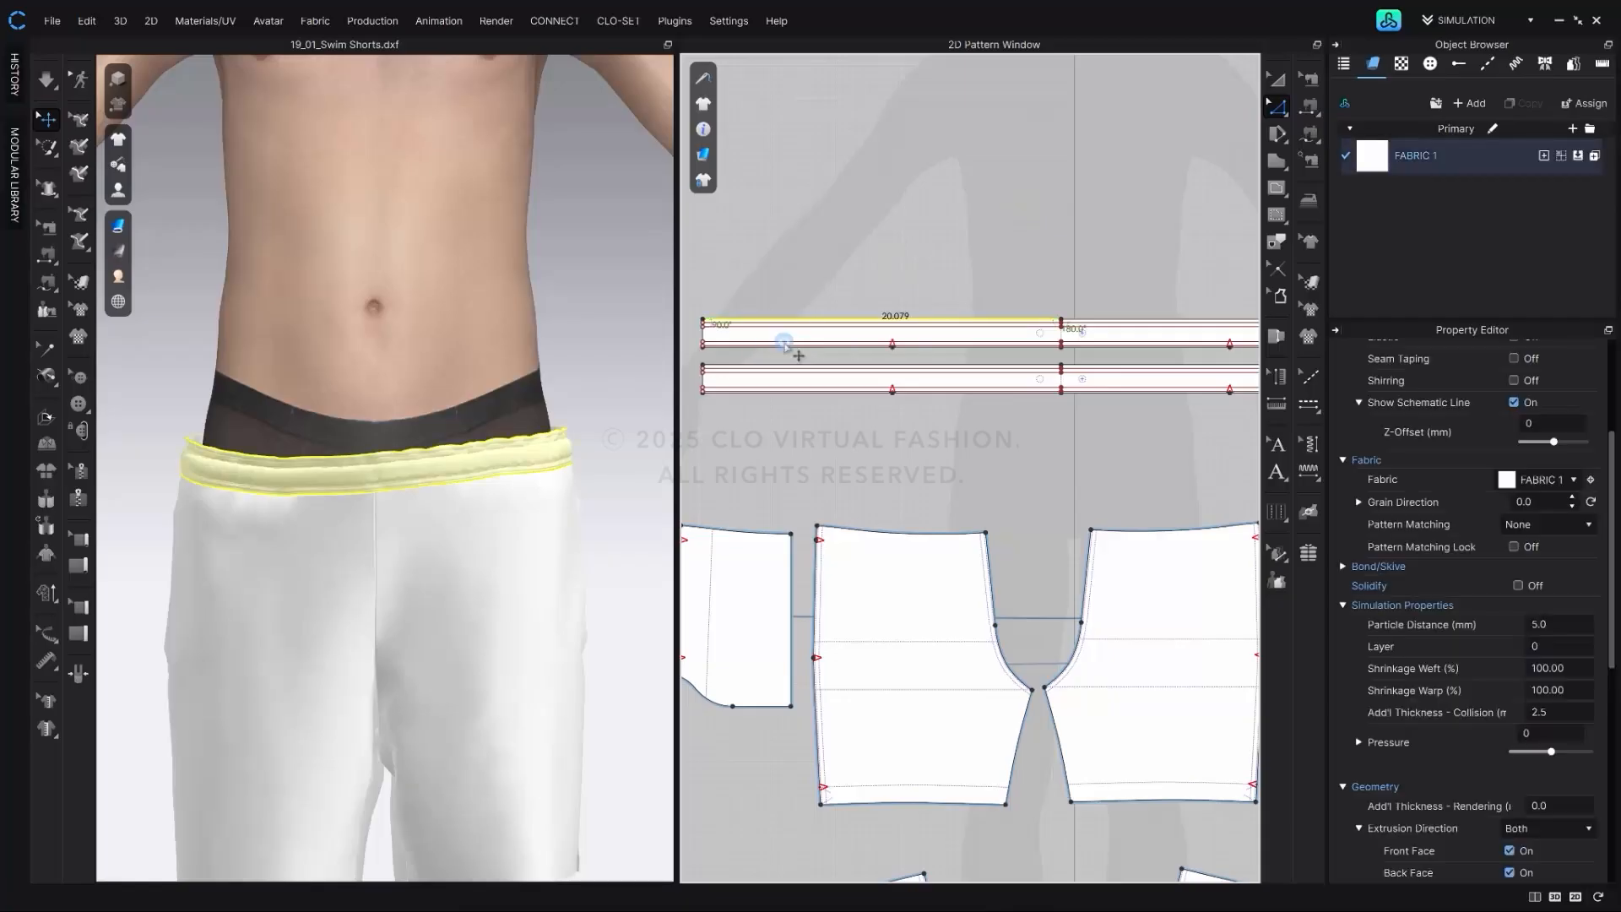
scroll(784, 346, "up", 5)
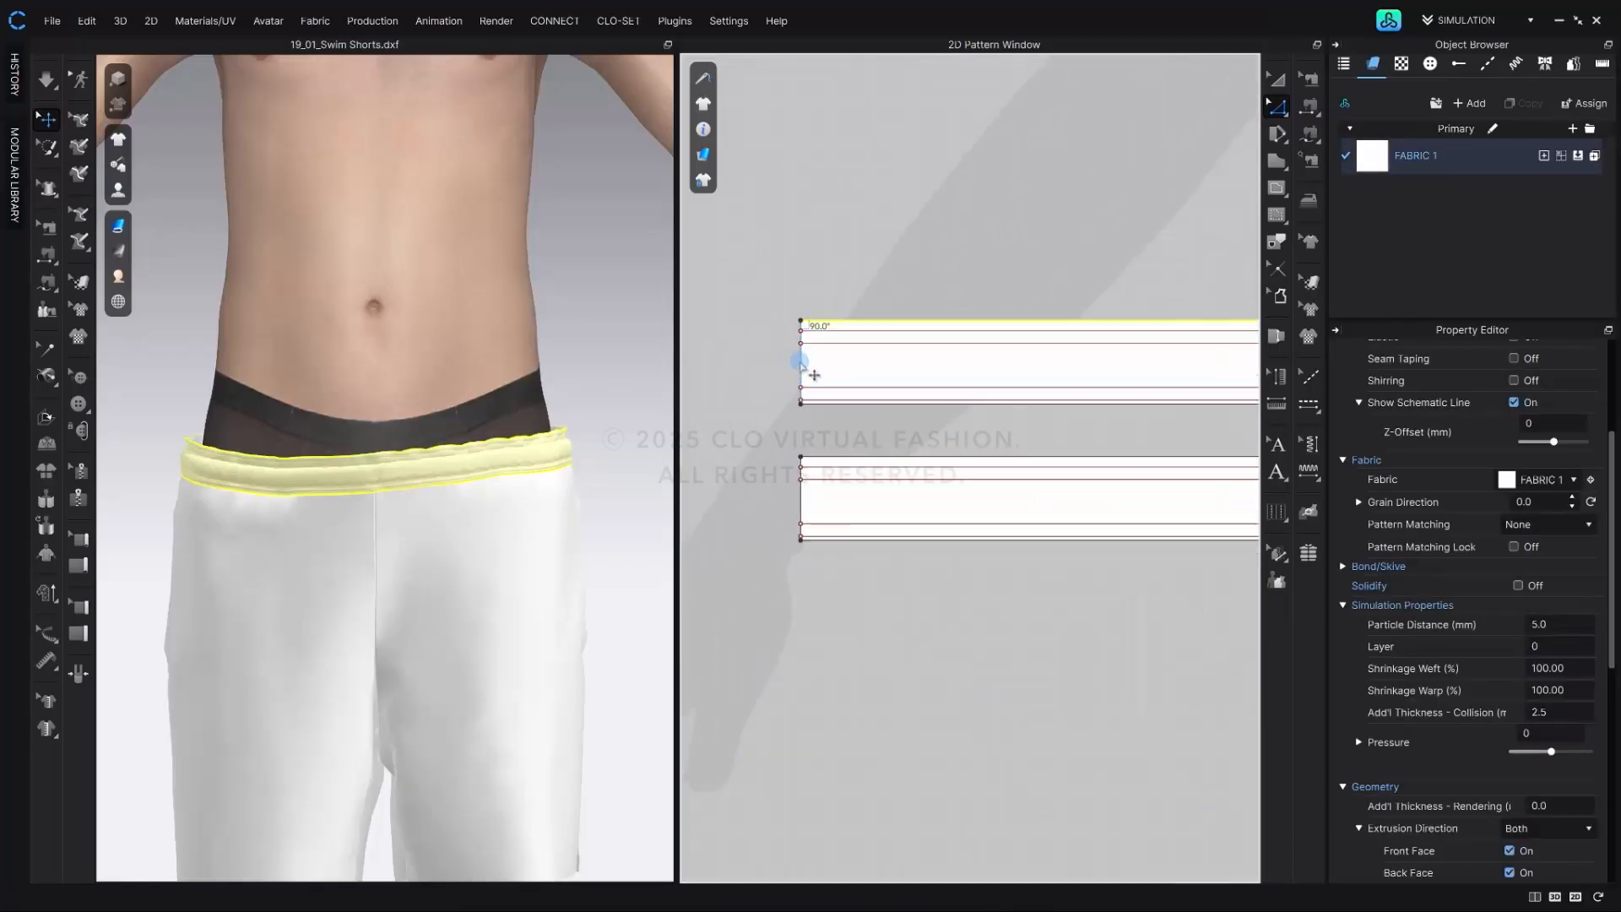
left_click(800, 363)
scroll(802, 361, "down", 3)
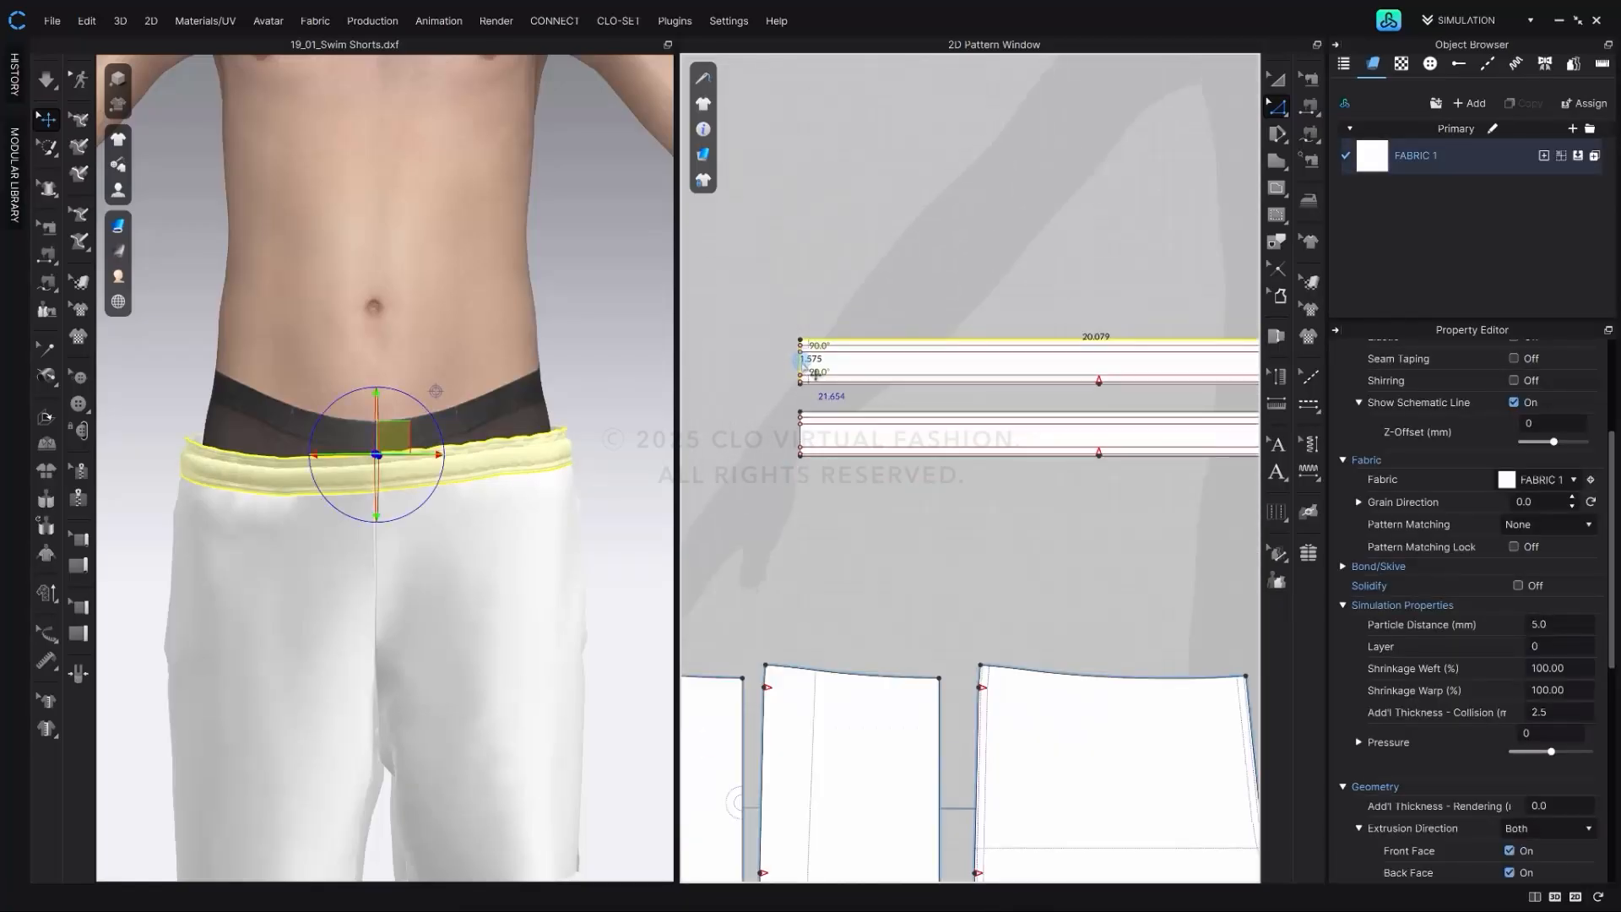
left_click(933, 316)
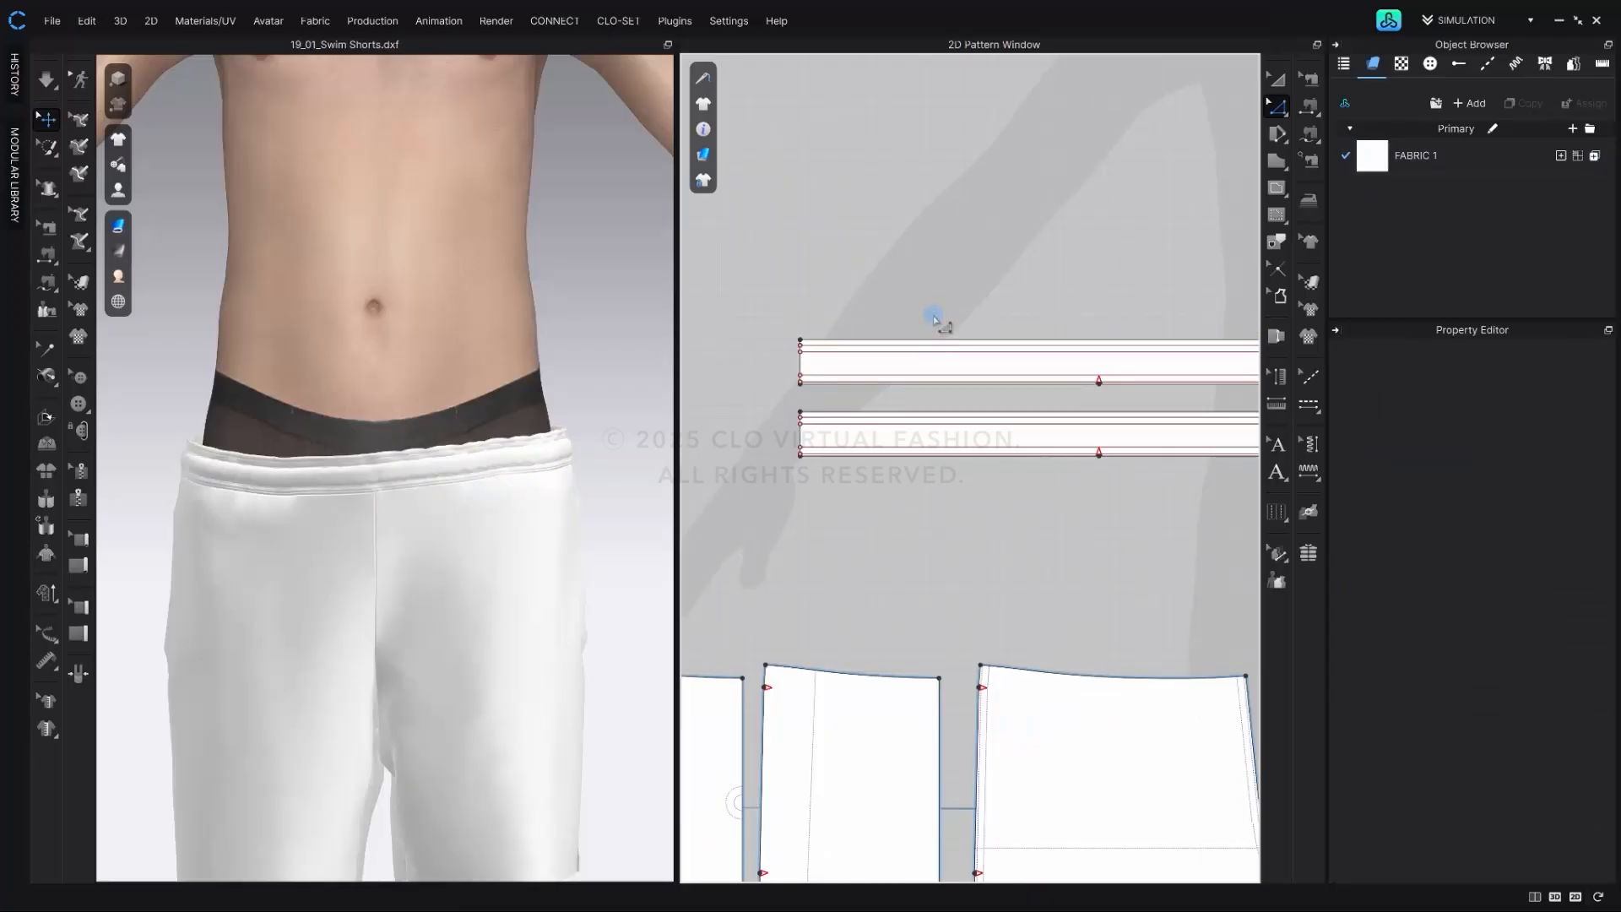
- Select the lower waistband's two inner internal lines across both halves to check their length
left_click(900, 423)
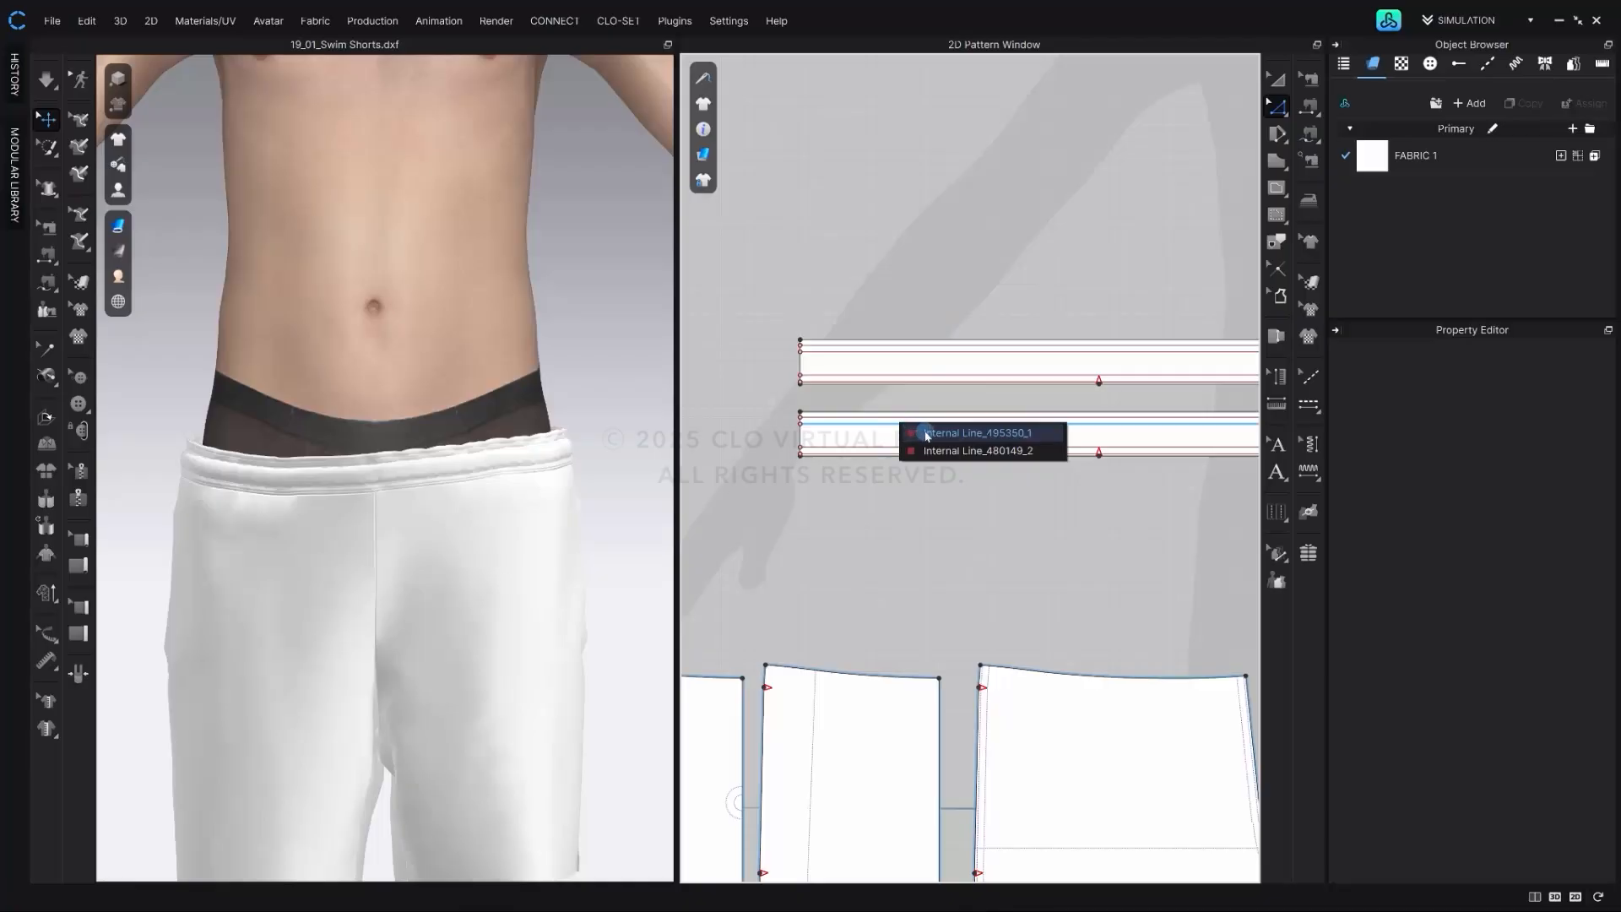
scroll(861, 439, "up", 5)
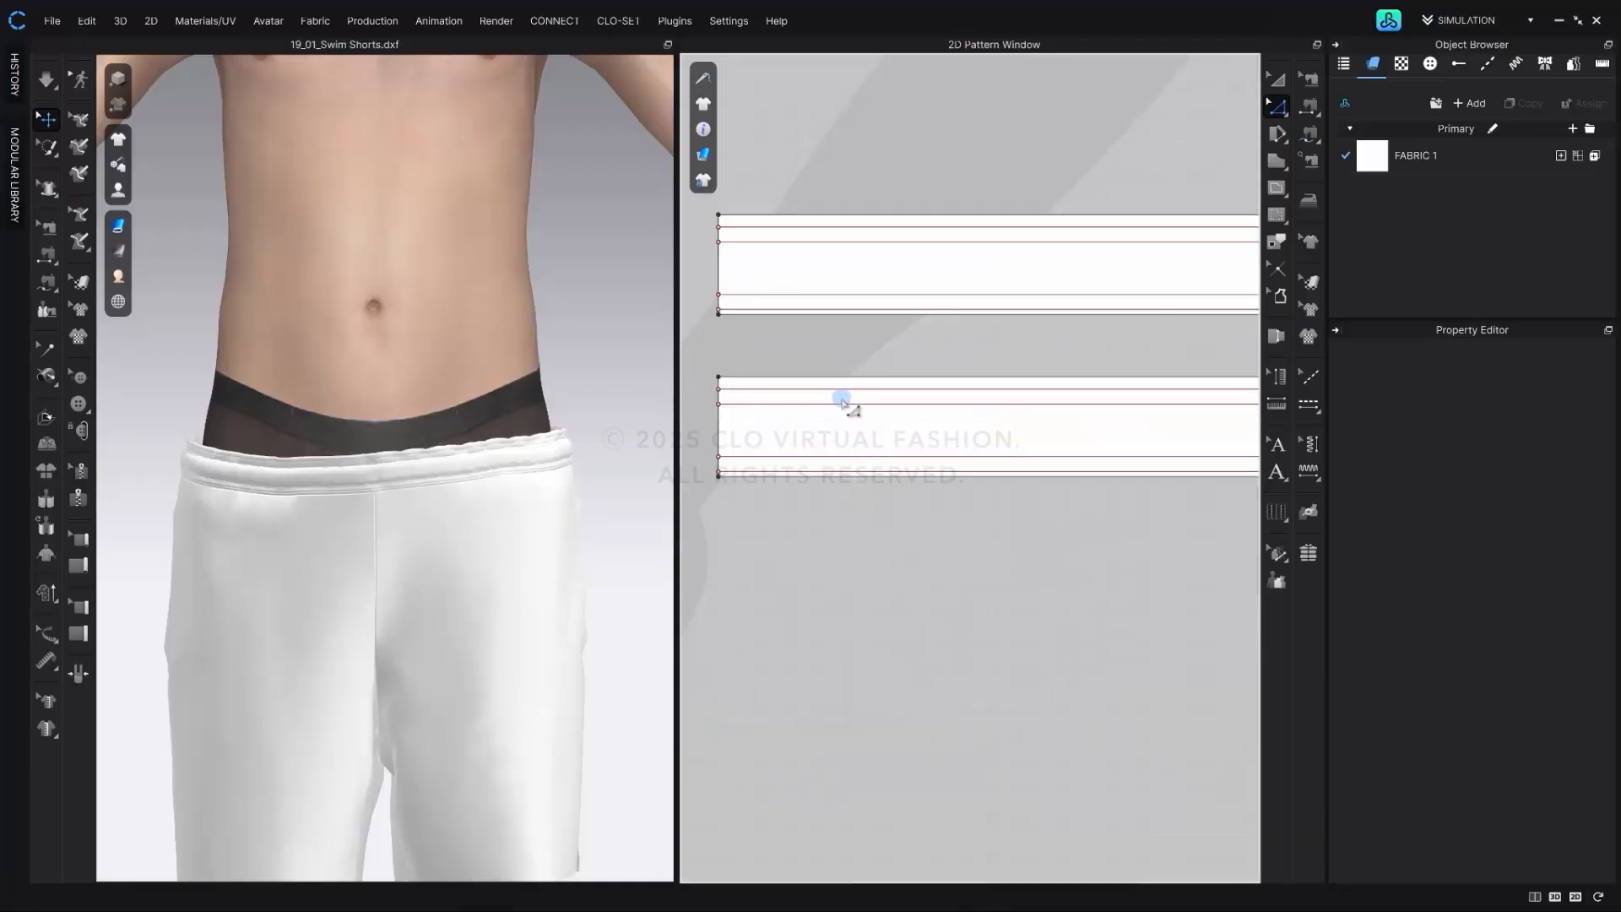
left_click(838, 403)
left_click(843, 456, "shift")
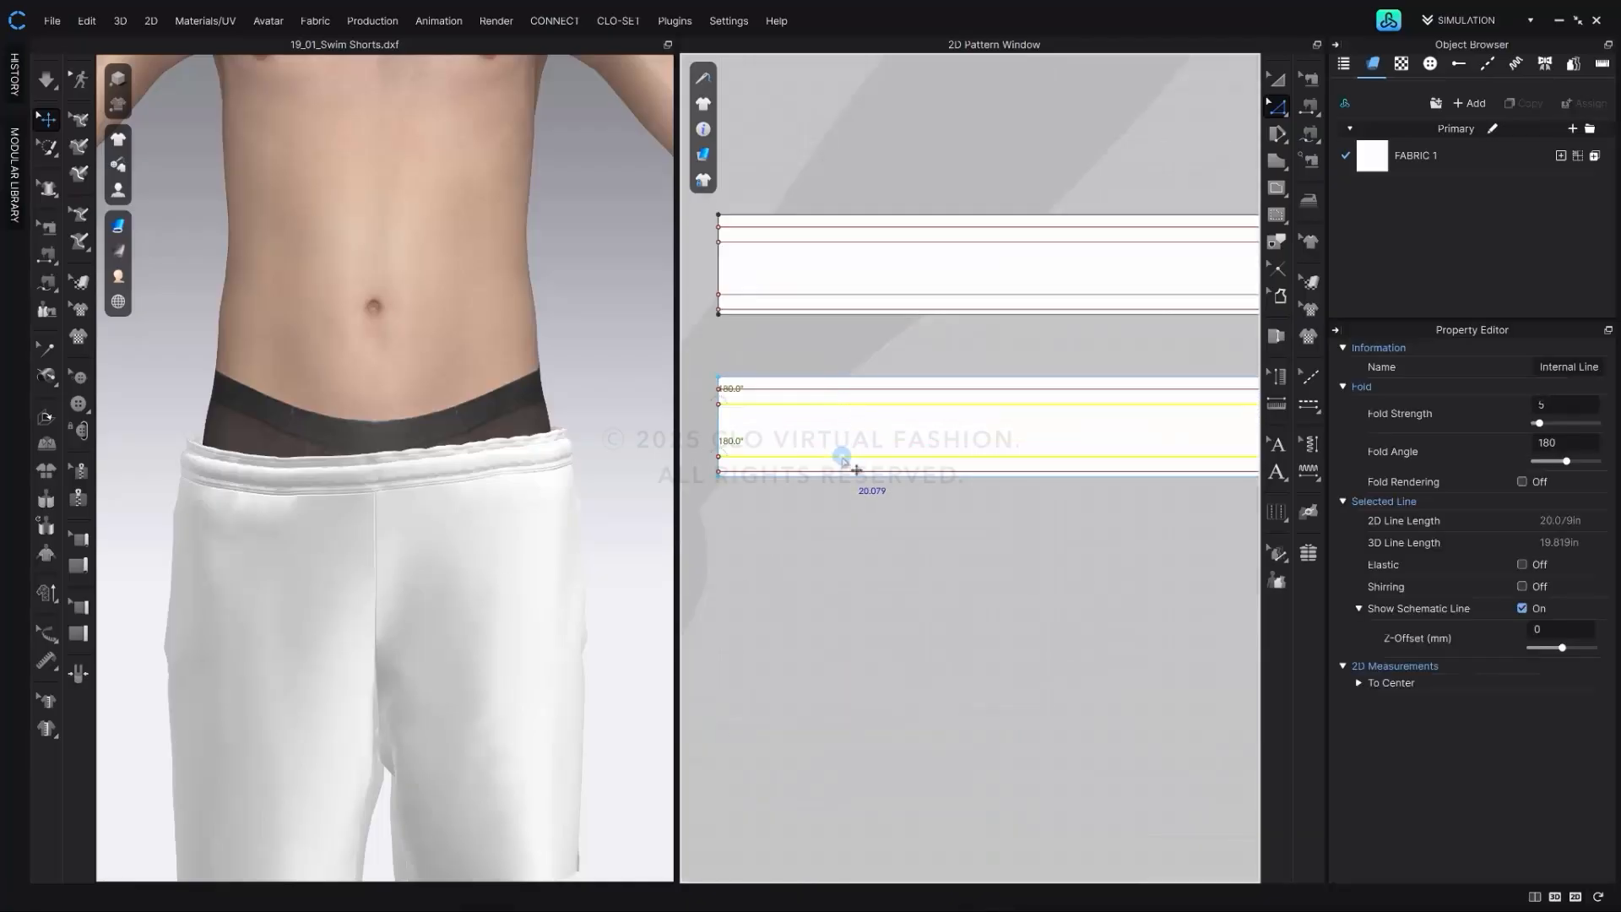
scroll(886, 464, "down", 3)
scroll(898, 384, "up", 3)
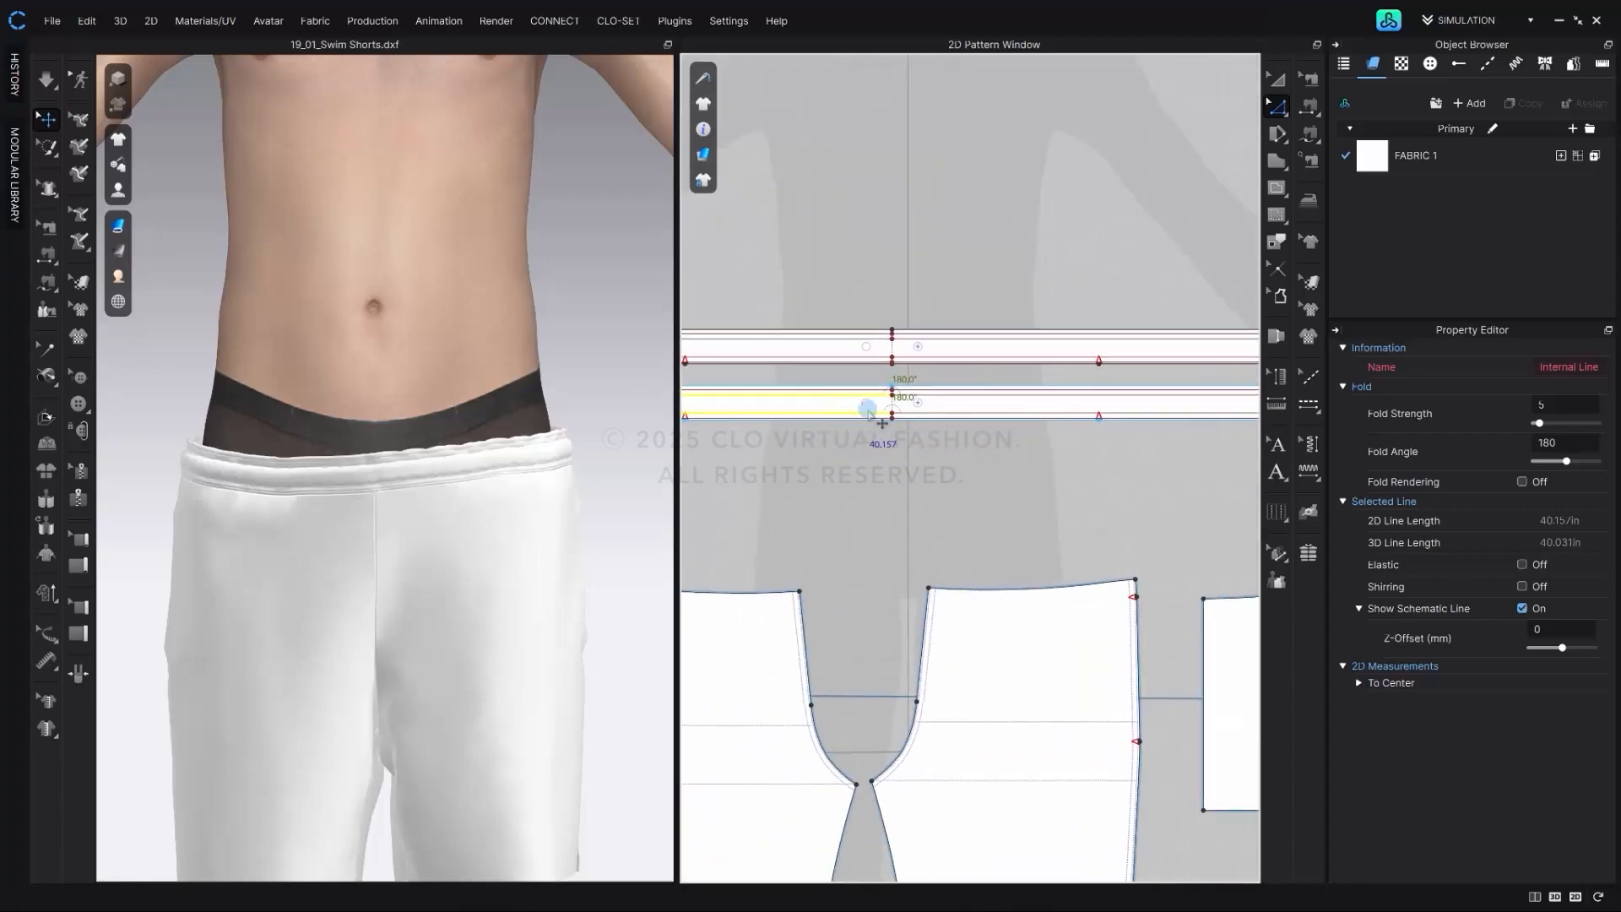
scroll(930, 395, "up", 3)
left_click(928, 397, "shift")
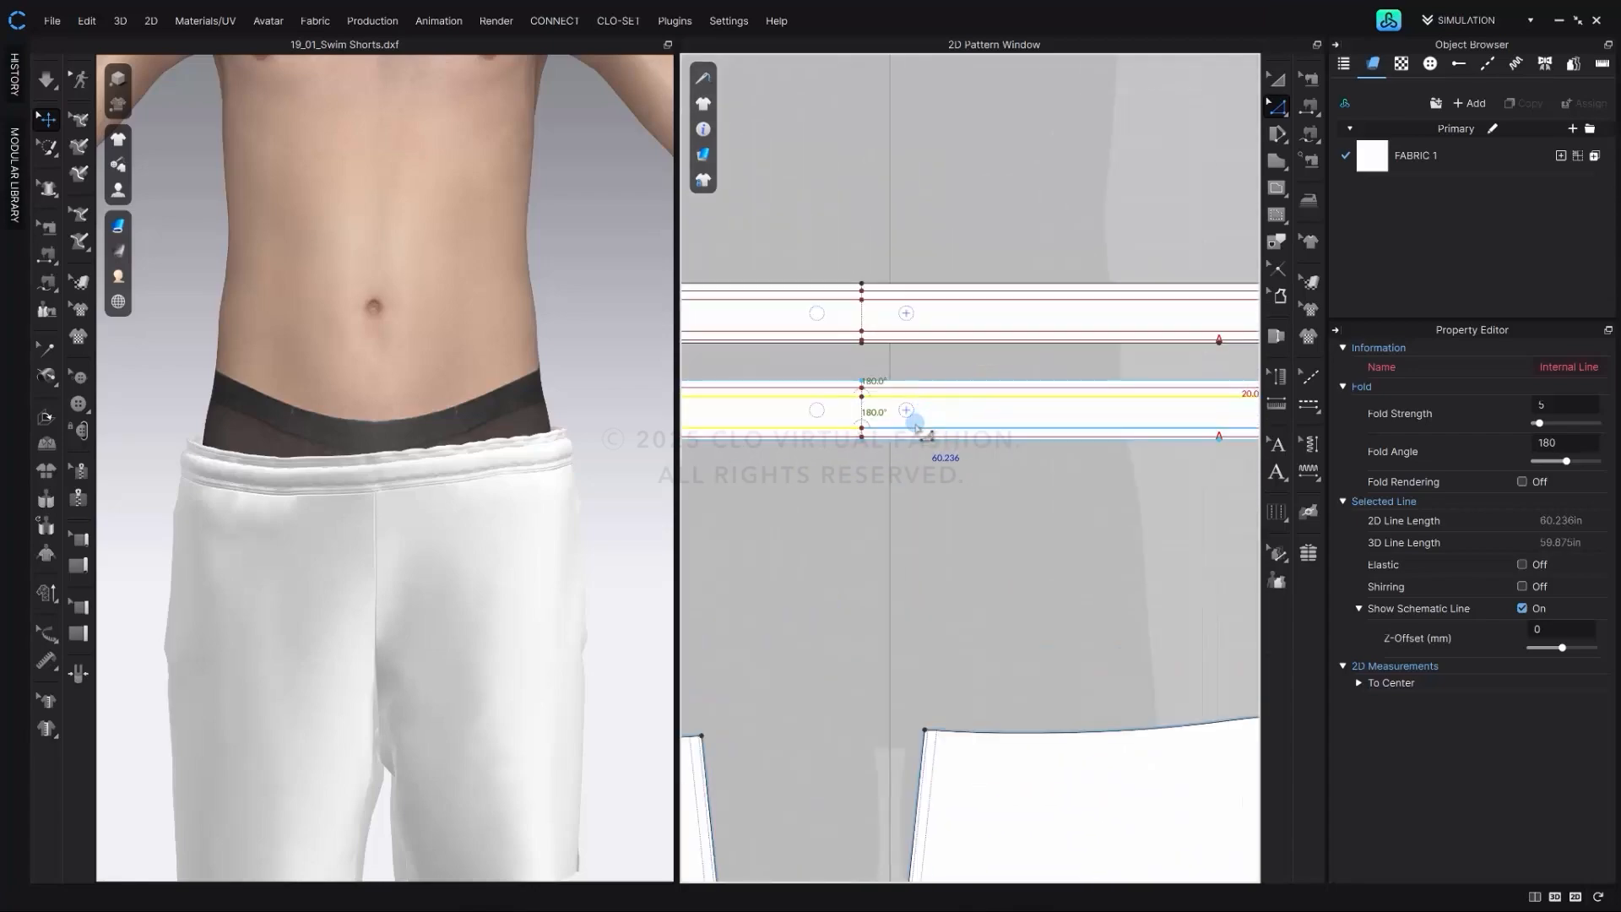
scroll(916, 432, "down", 3)
scroll(1009, 426, "up", 2)
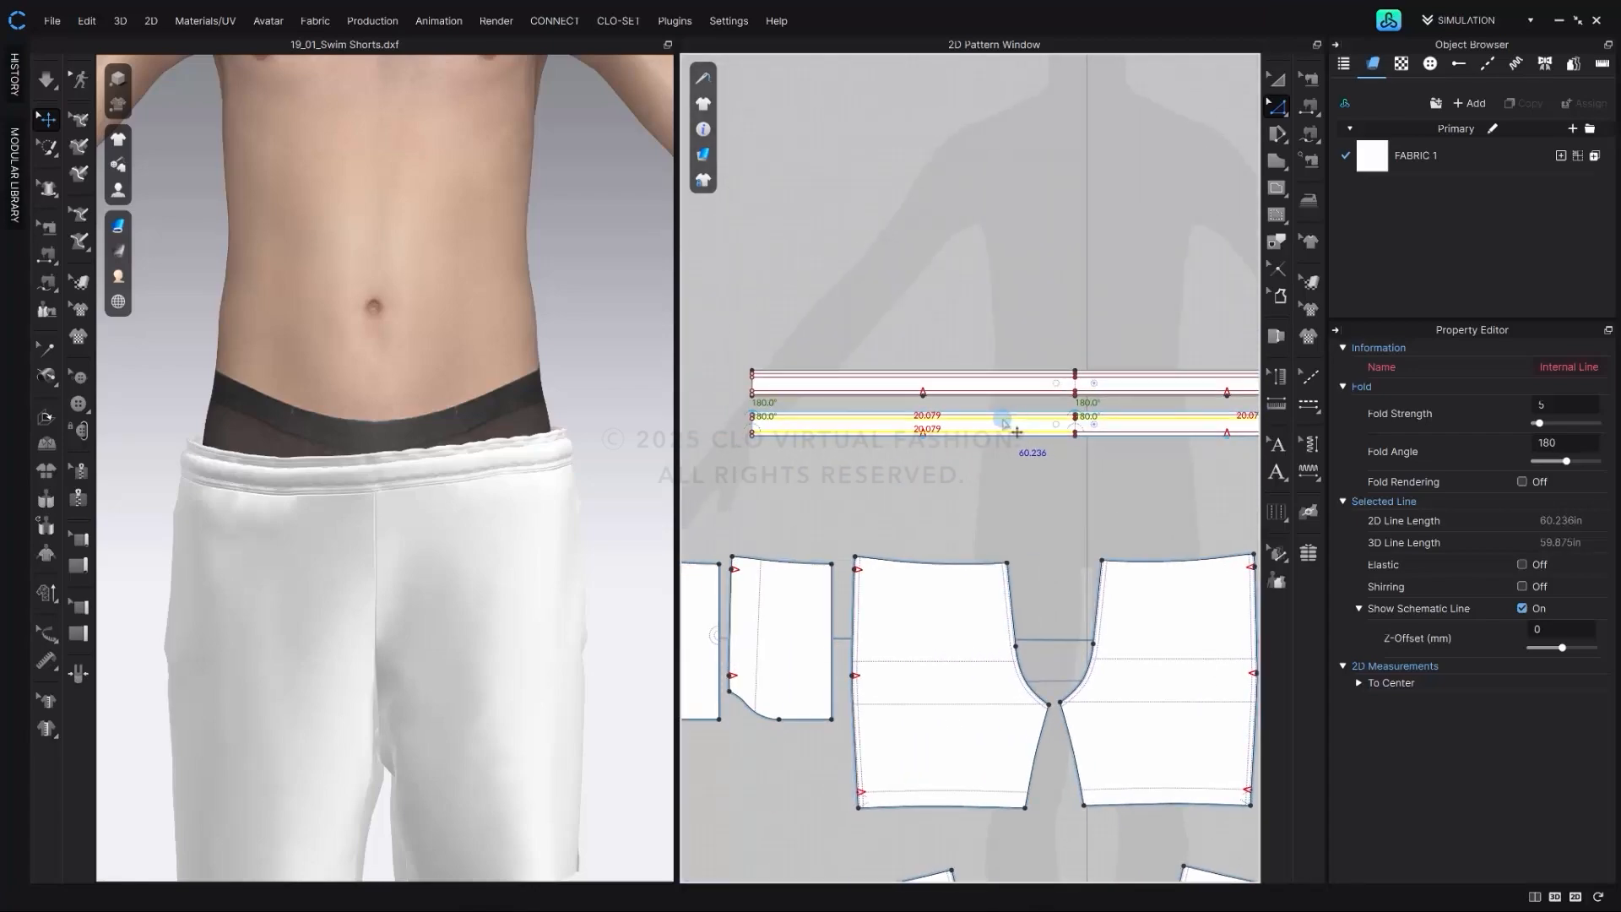
scroll(1003, 420, "up", 3)
- Apply Extend/Trim & Add Point to both ends of the lower waistband's two inner lines and measure the end segment between them
left_click(774, 435)
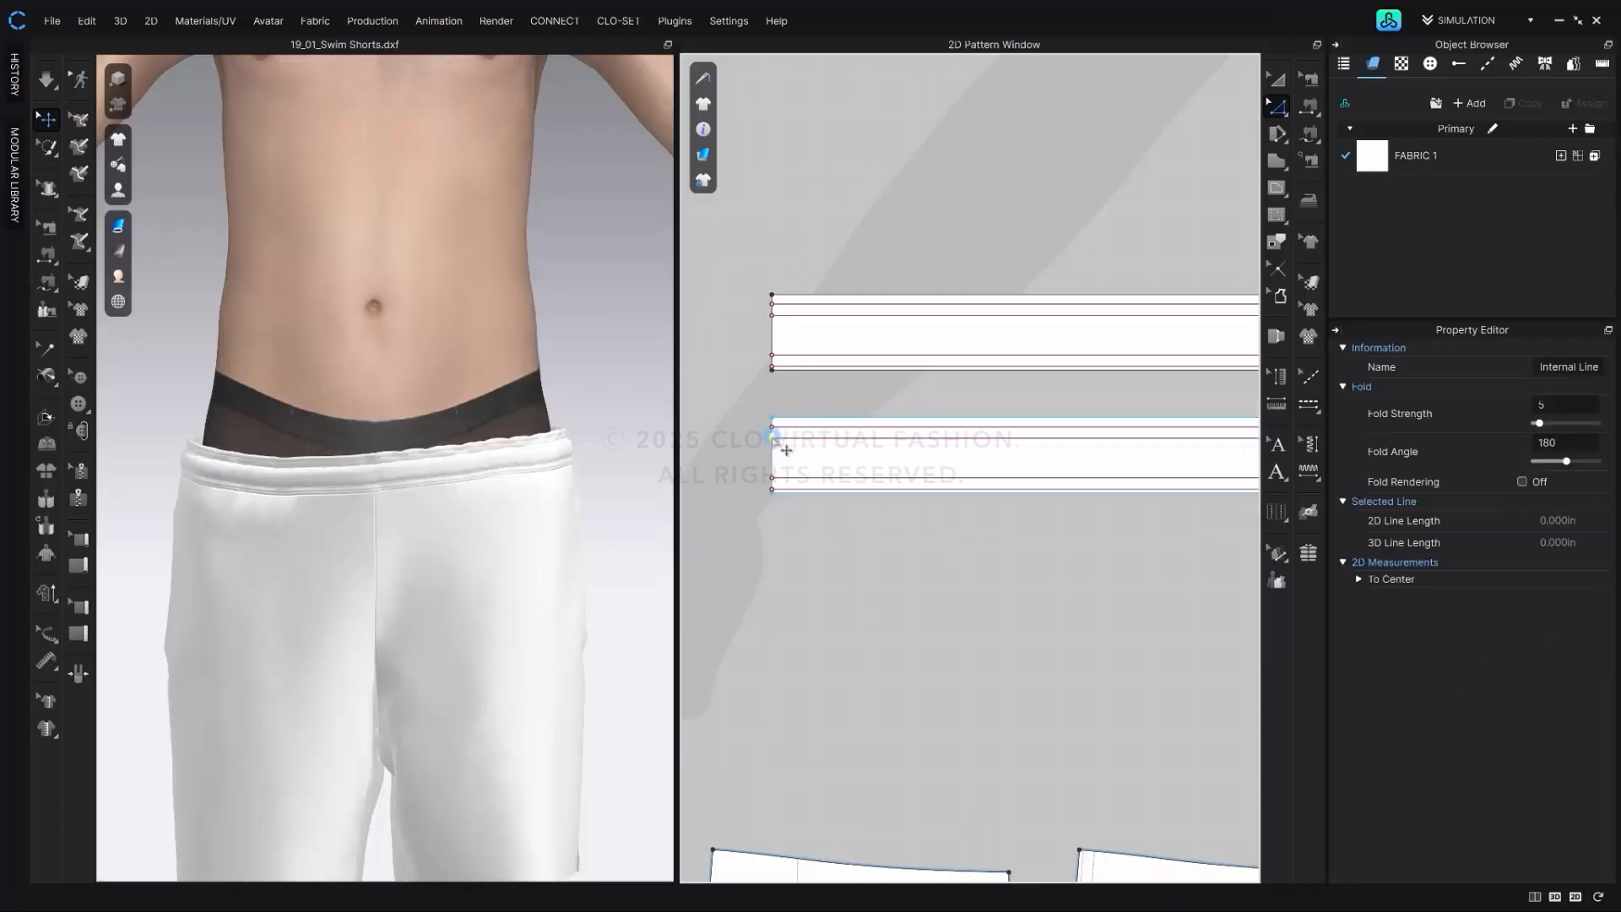
left_click(771, 478)
scroll(844, 469, "down", 3)
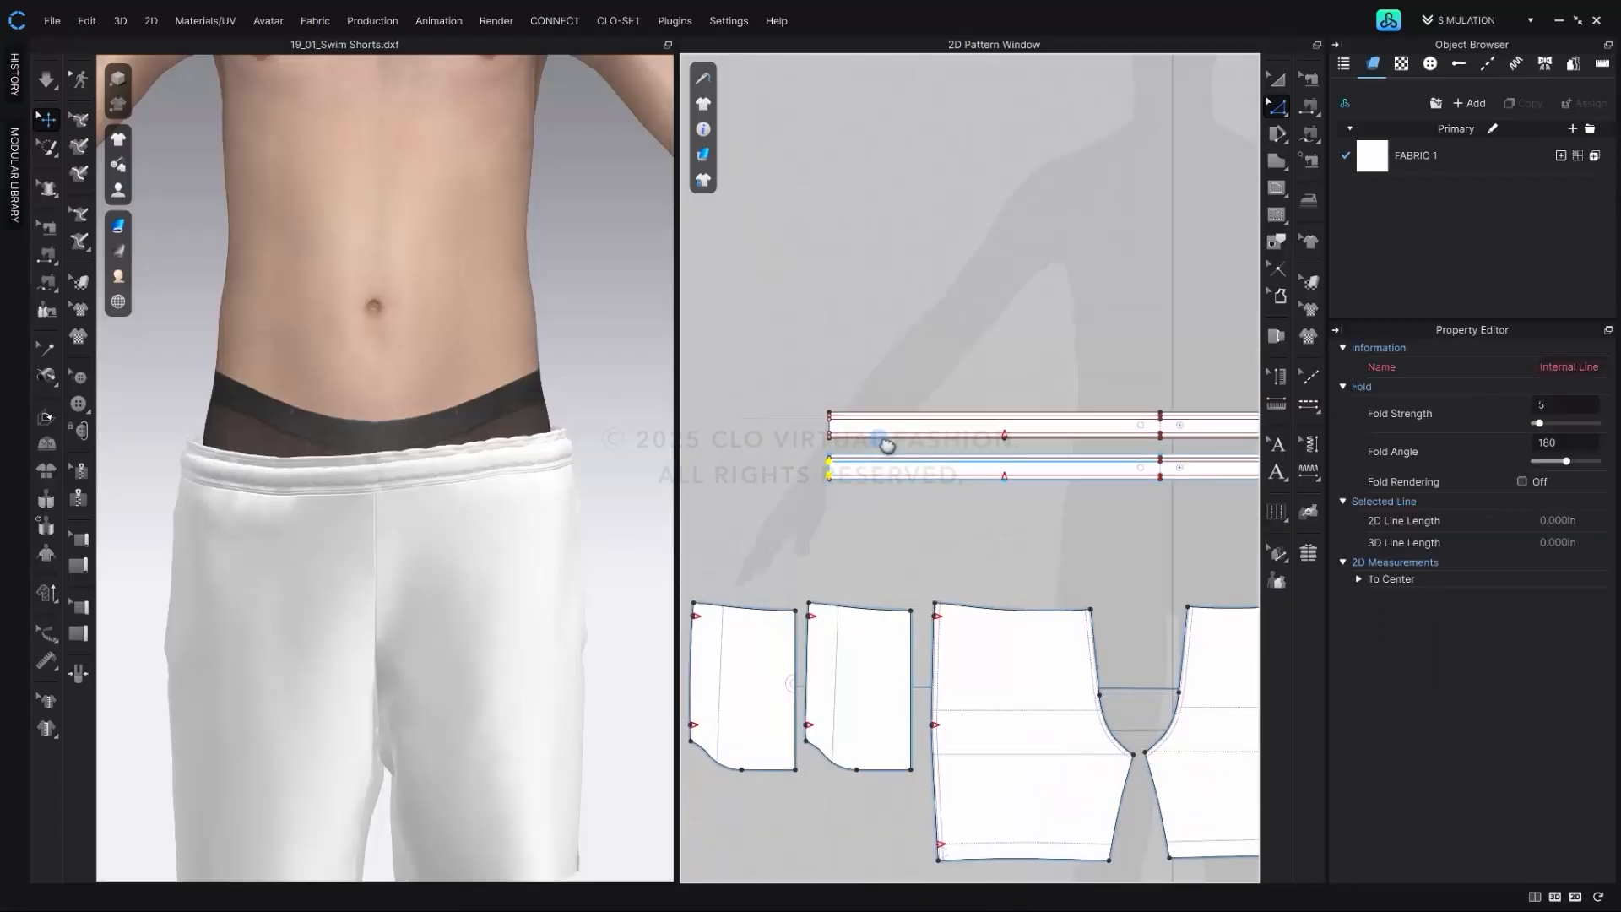
scroll(887, 445, "up", 8)
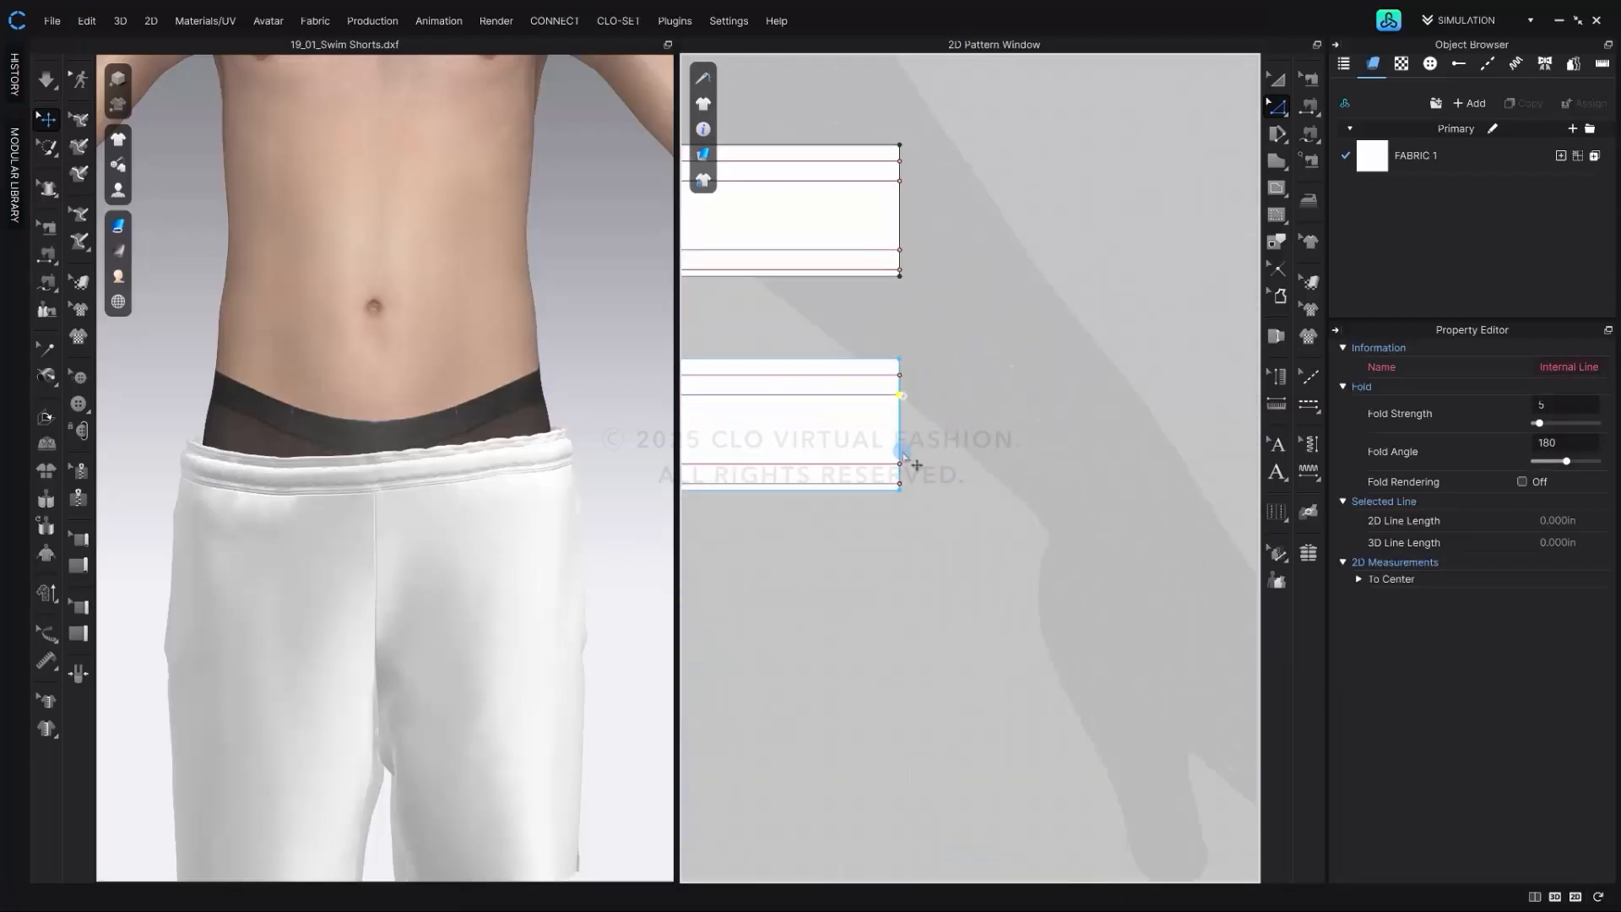
right_click(901, 463)
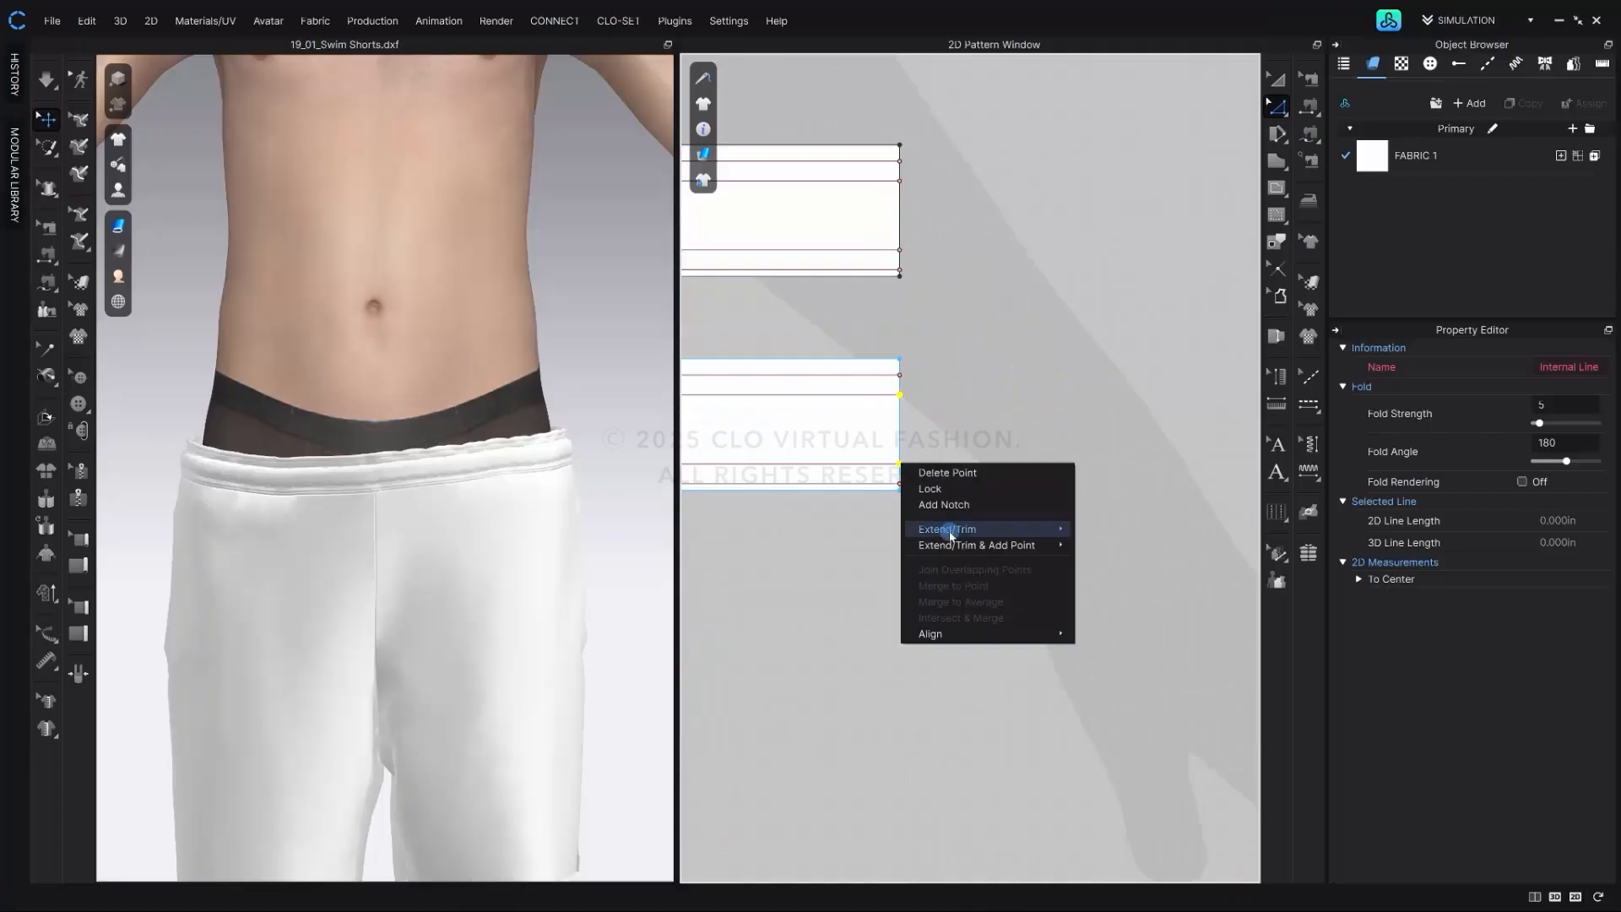
left_click(1103, 547)
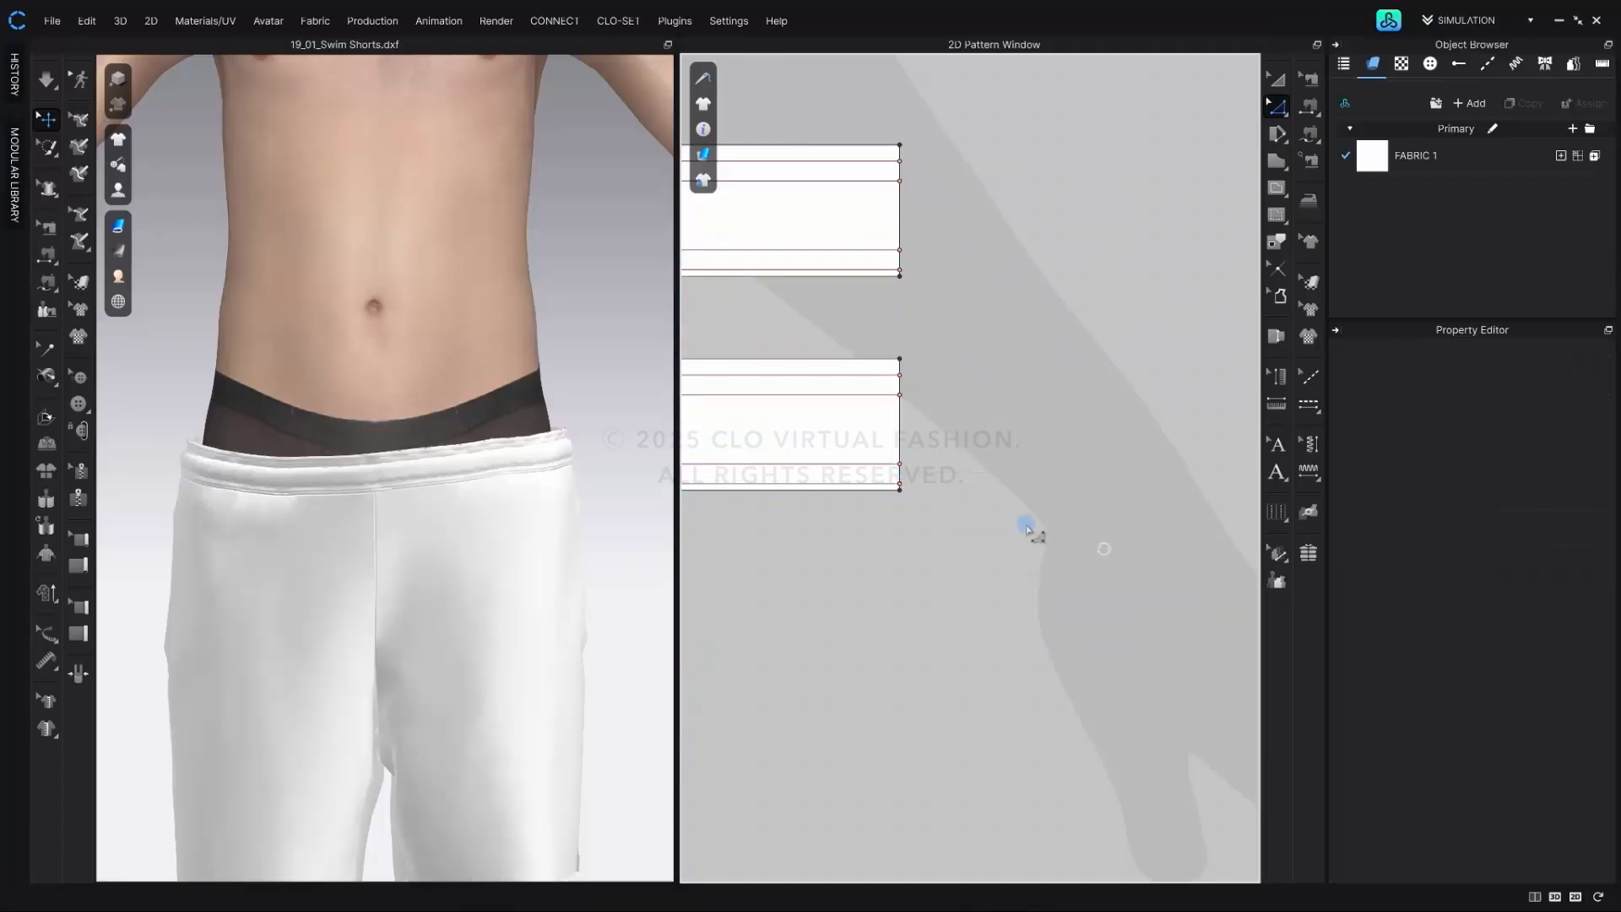
scroll(933, 460, "down", 2)
left_click(910, 436)
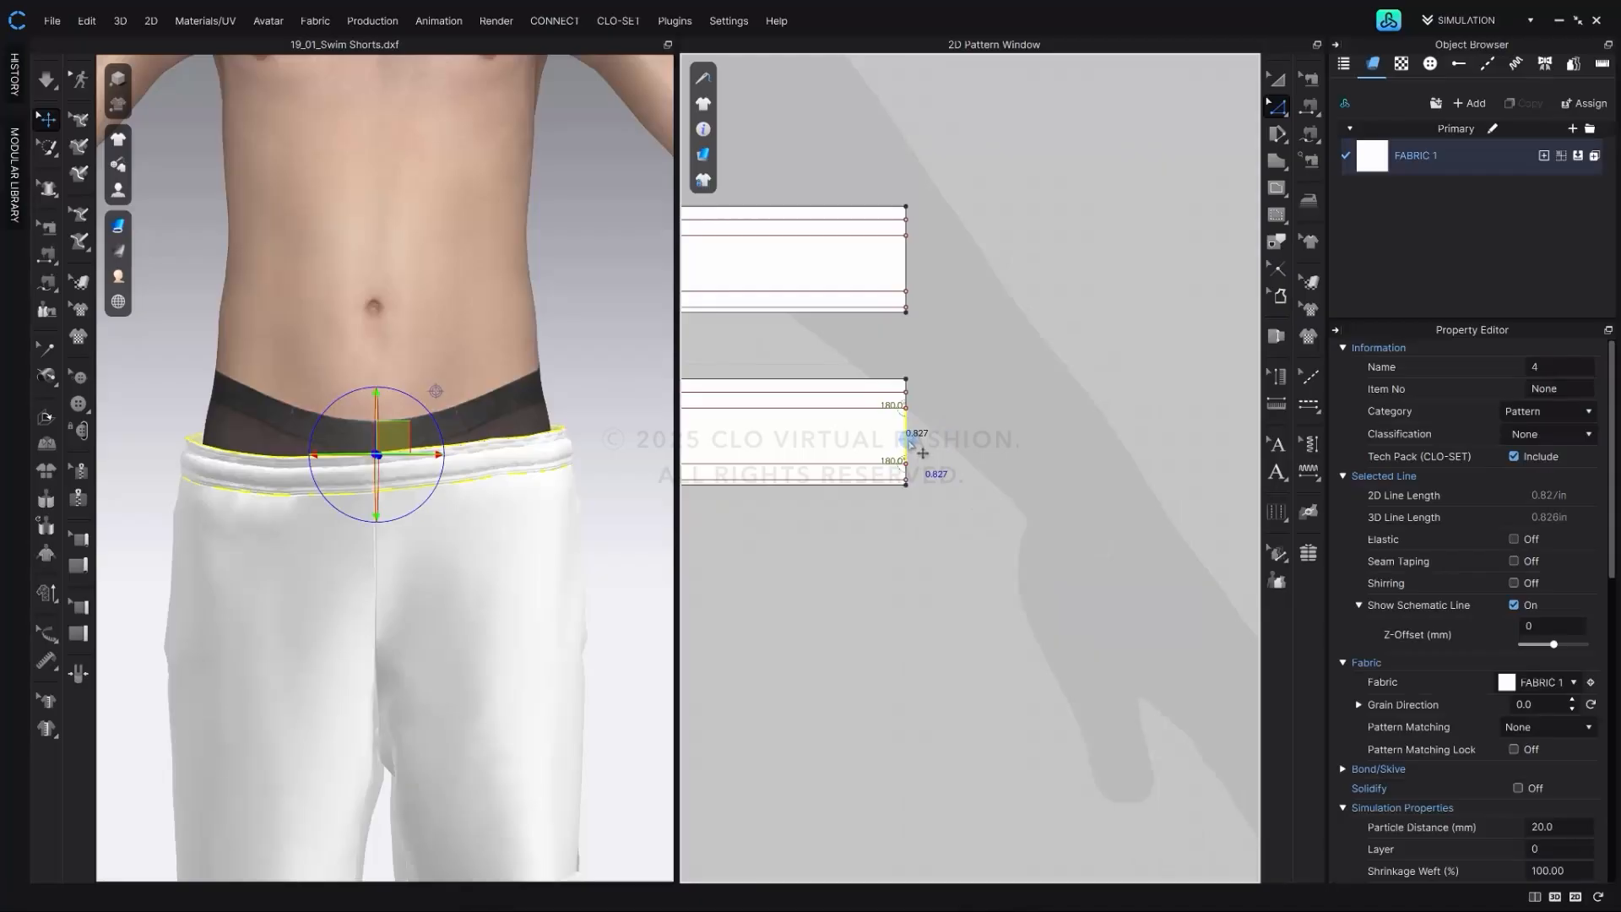
- Create a rectangular elastic pattern piece 27.5 in wide and 0.8 in high
scroll(910, 437, "down", 6)
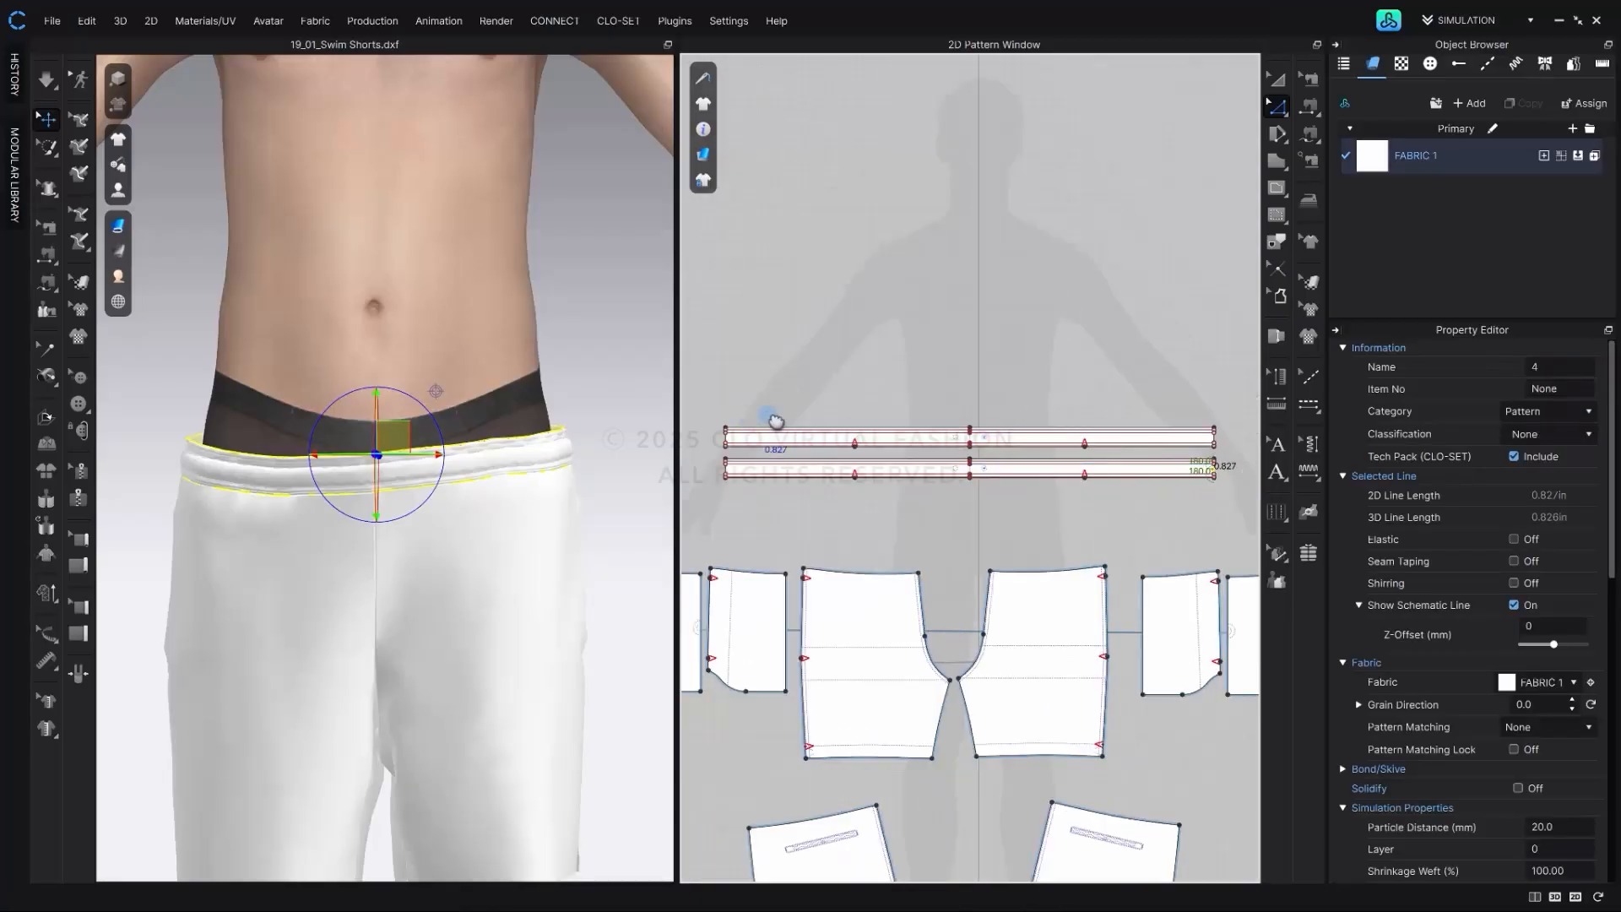
middle_click_drag(769, 415, 811, 414)
left_click(1282, 170)
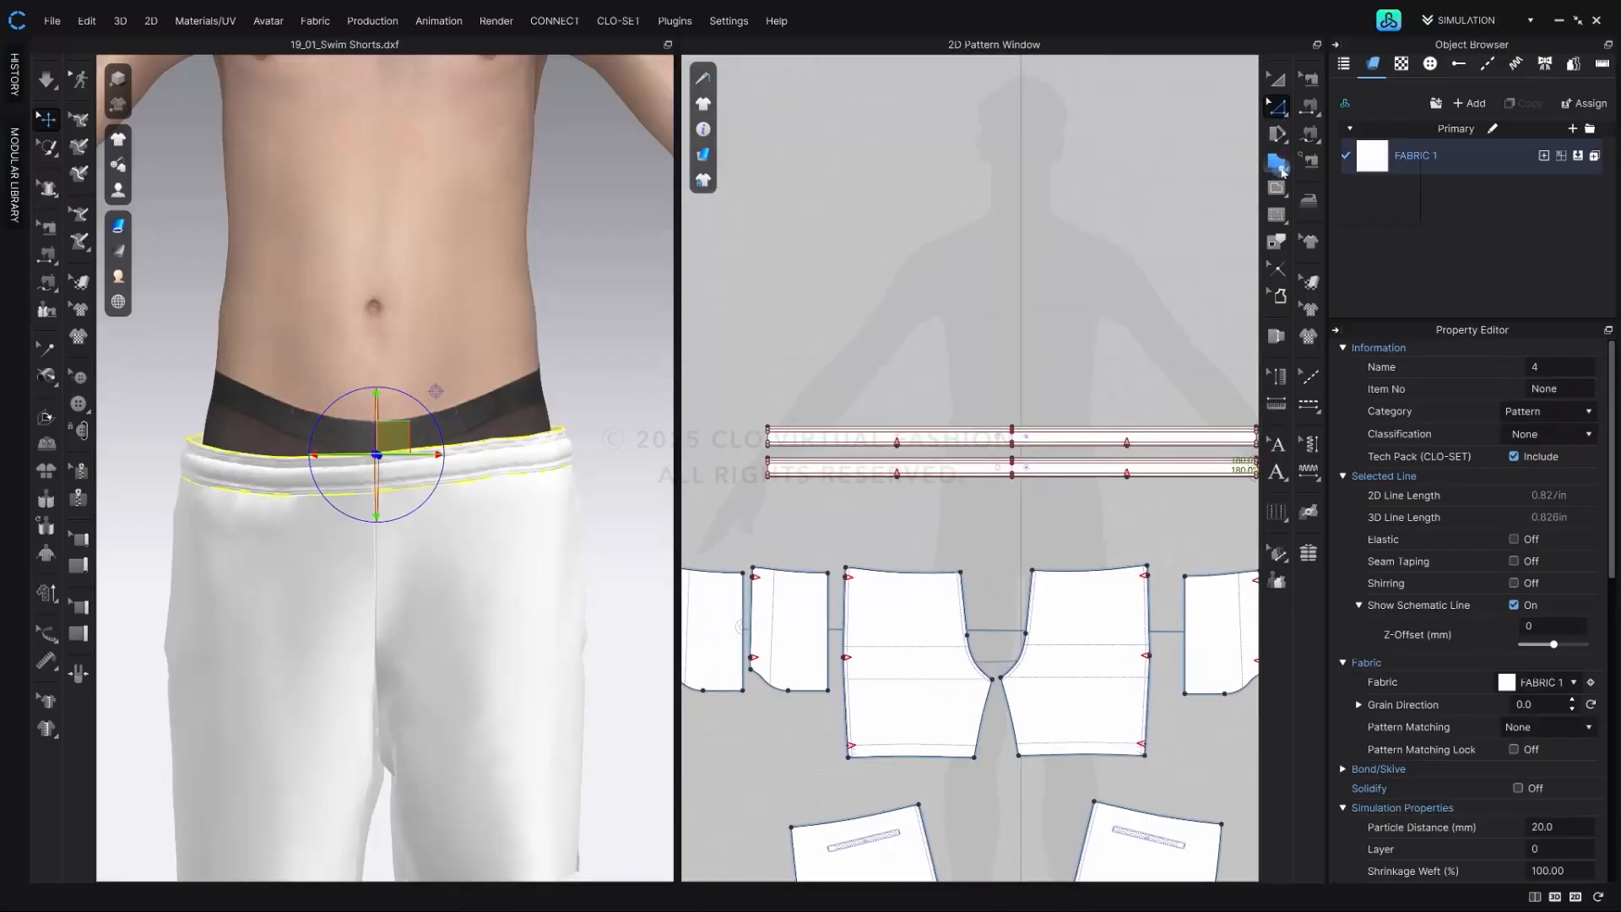
left_click(829, 347)
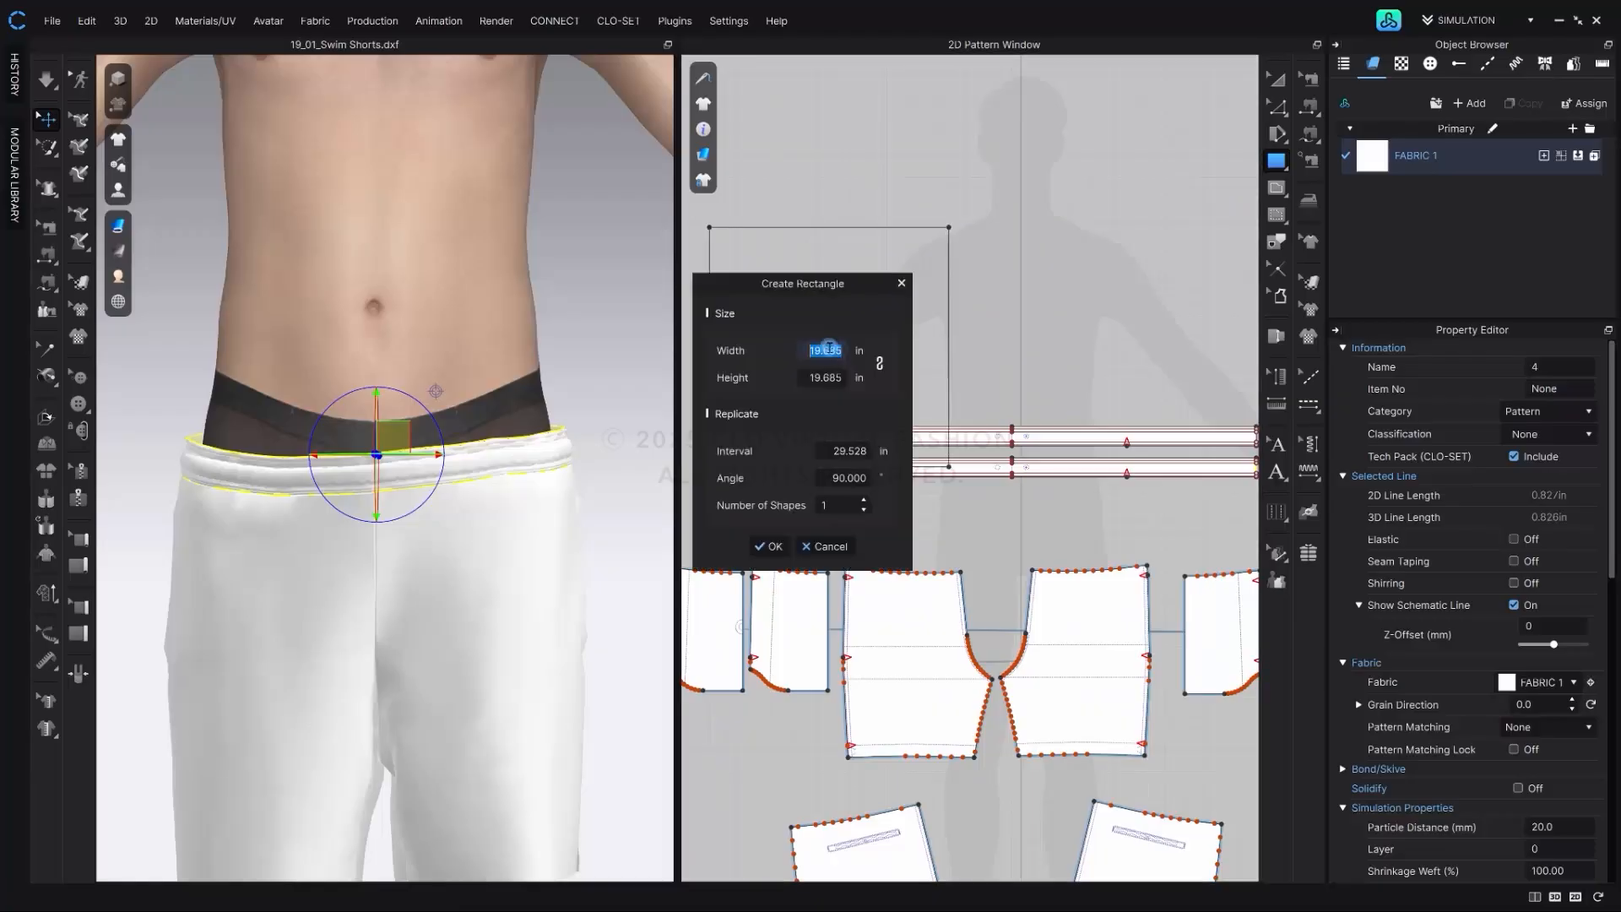
type("27")
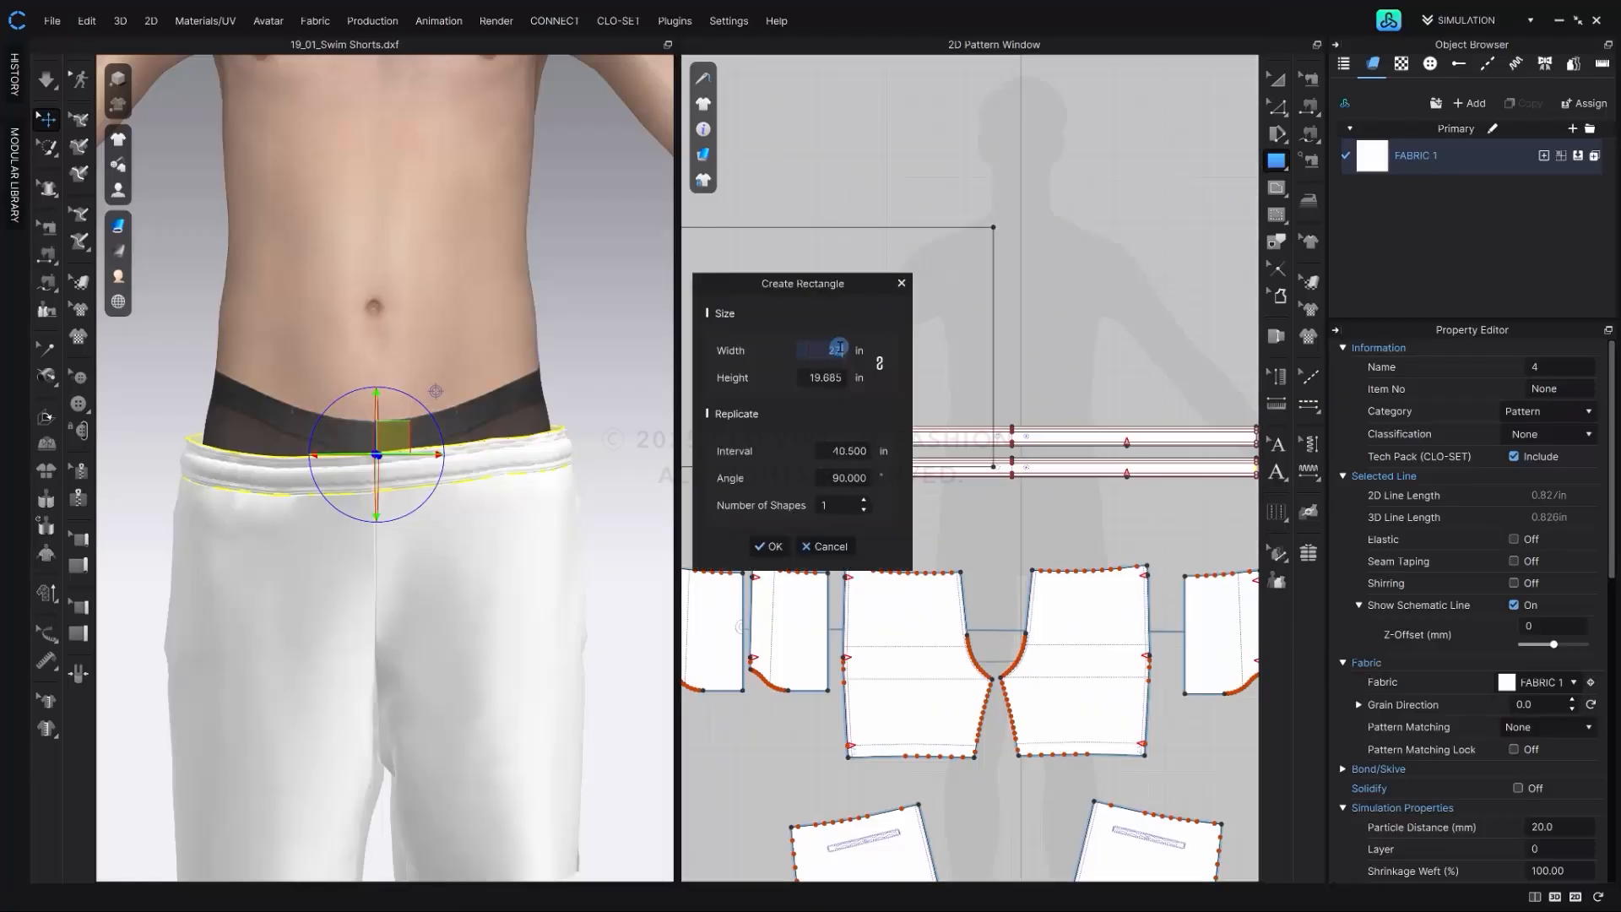
type(".5")
left_click(823, 377)
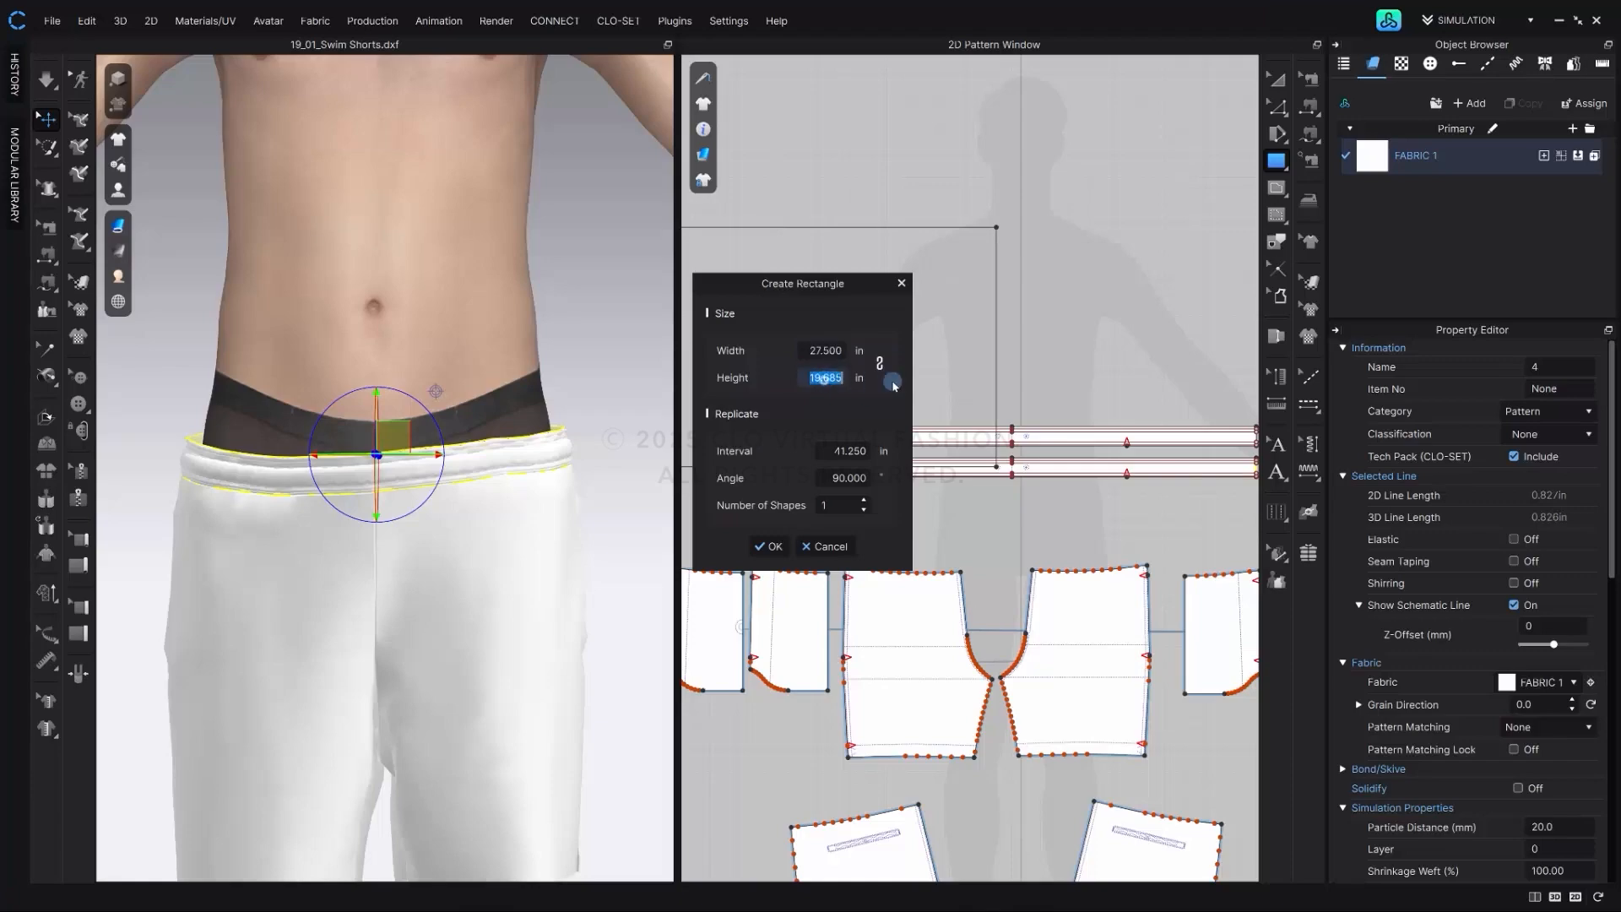
type("0.8")
left_click(775, 547)
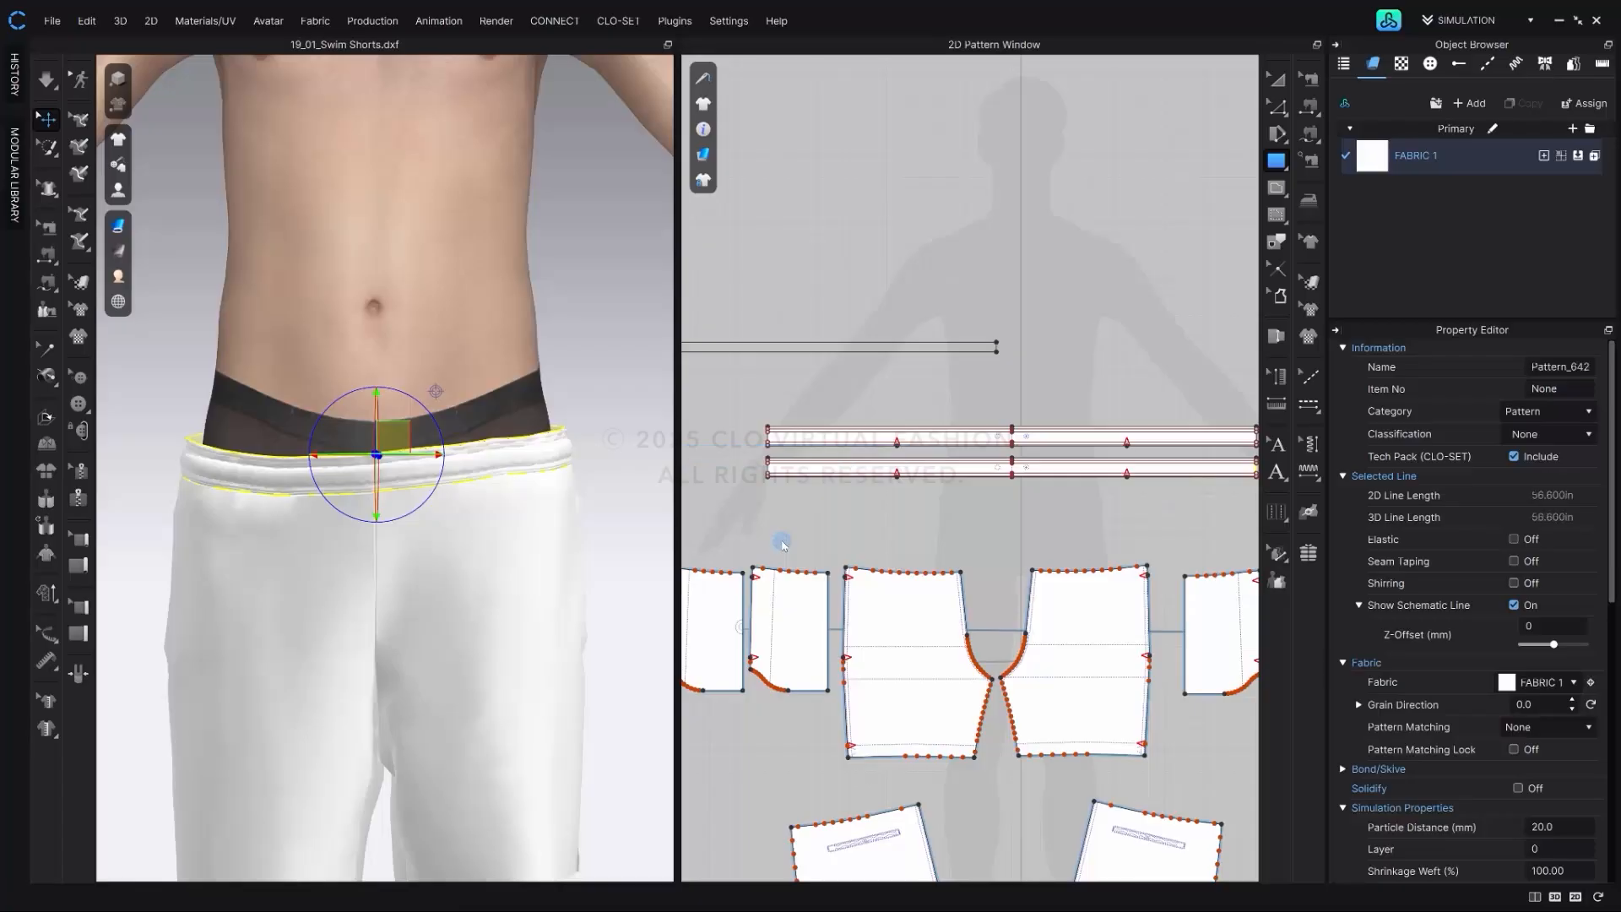
- Move the new elastic strip directly above the two waistband pieces in the 2D pattern layout and deselect it
key("a")
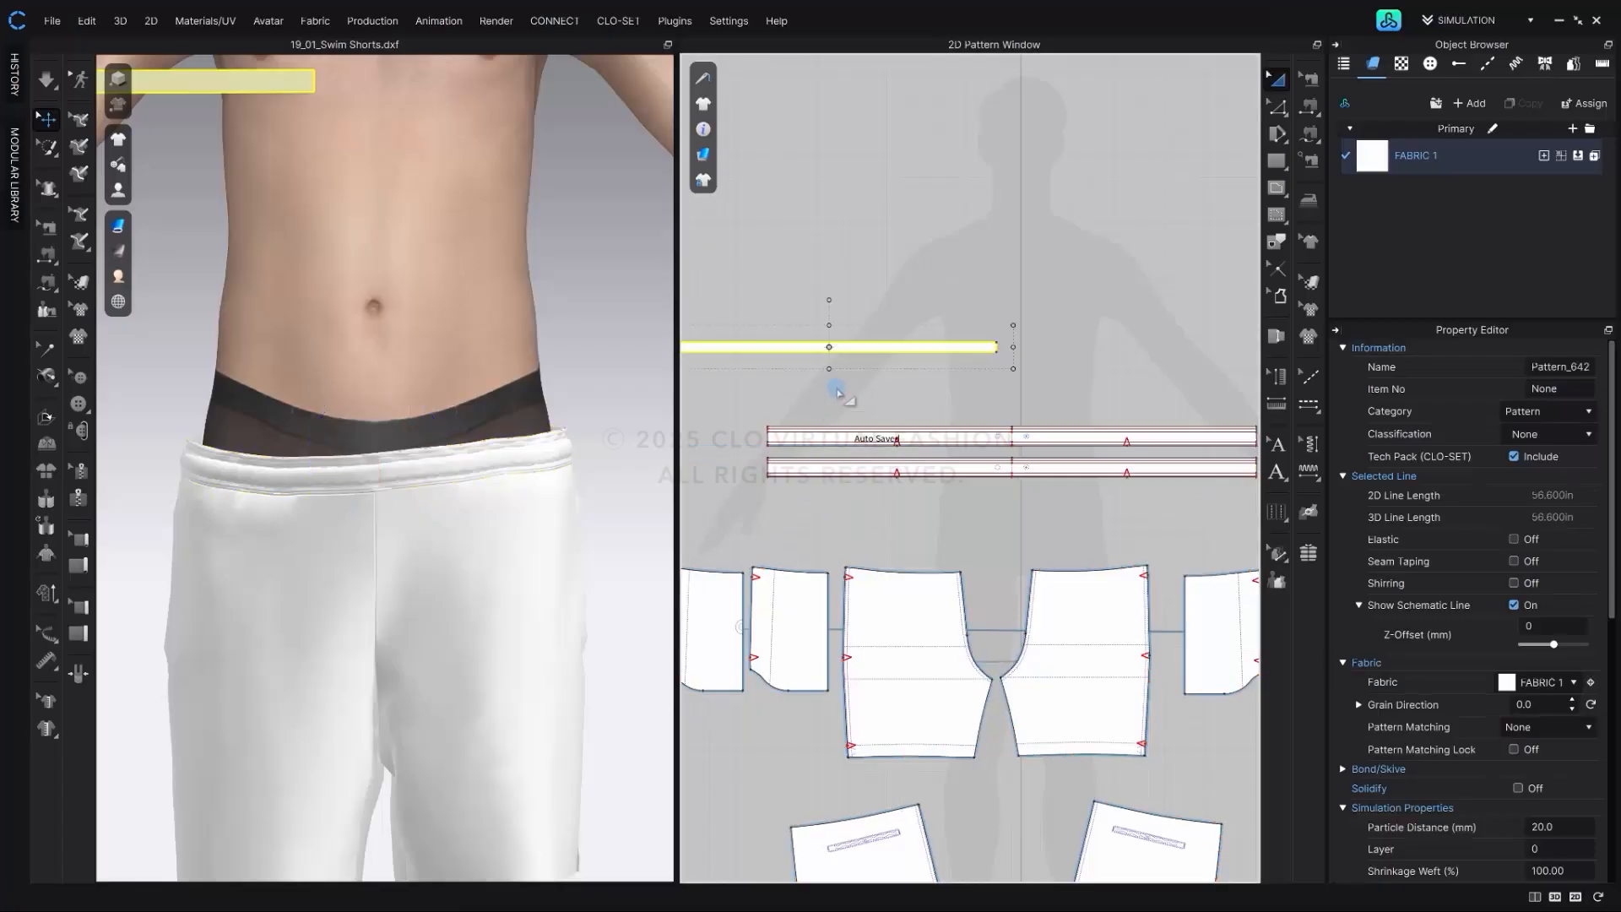
left_click_drag(829, 348, 948, 373)
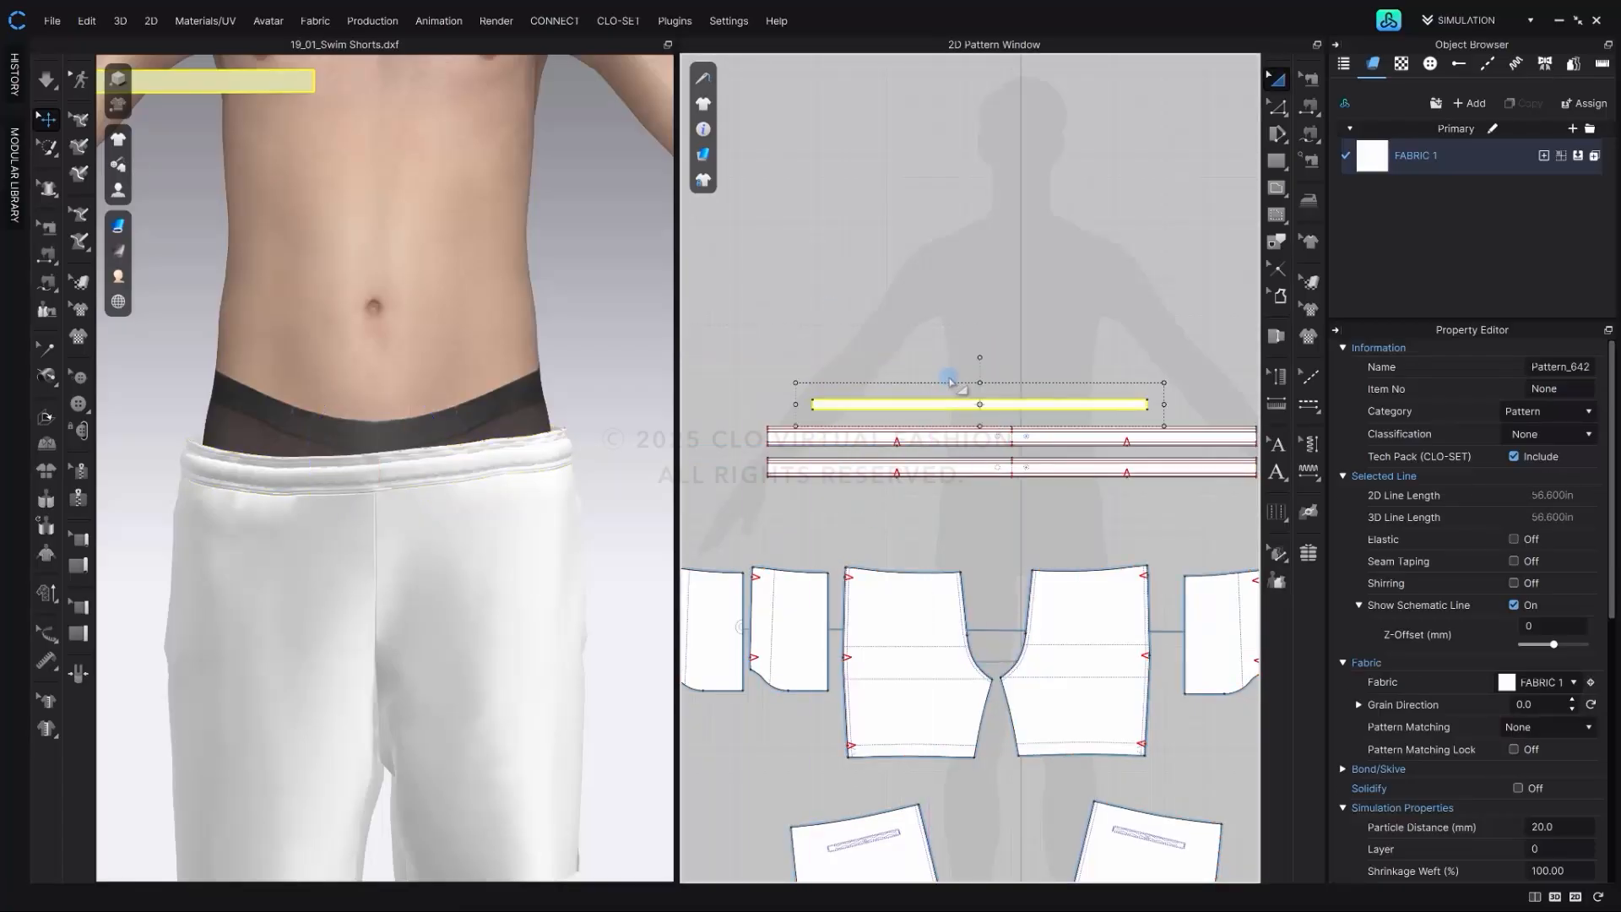
left_click(942, 363)
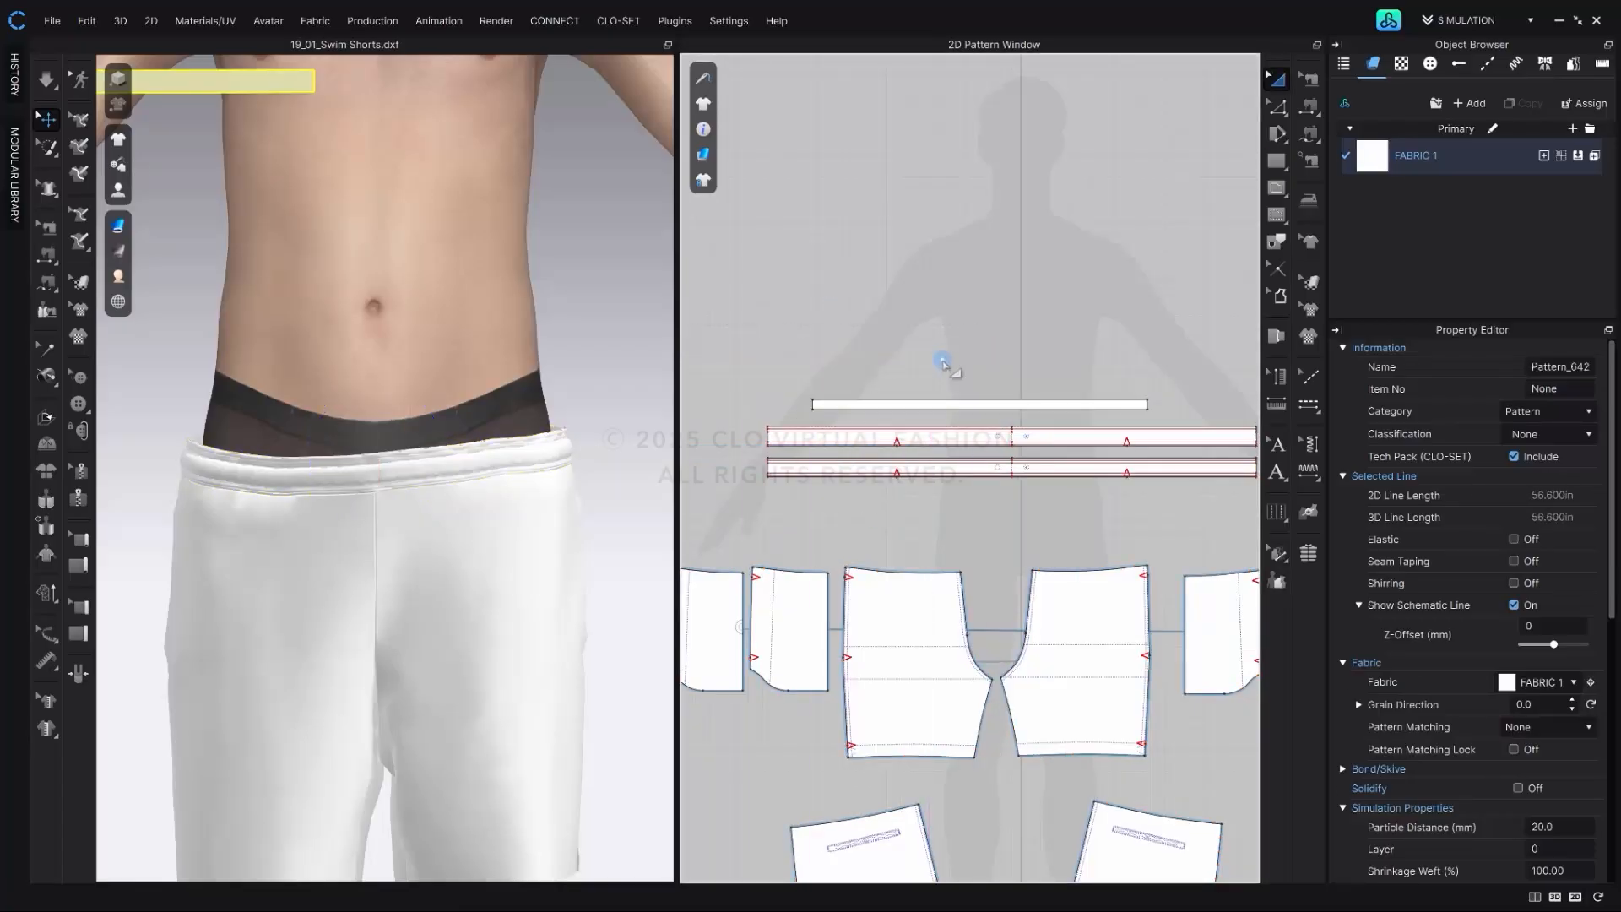
- Sew the elastic strip's upper and lower long edges to the matching inner internal lines of the lower waistband piece
left_click(1302, 103)
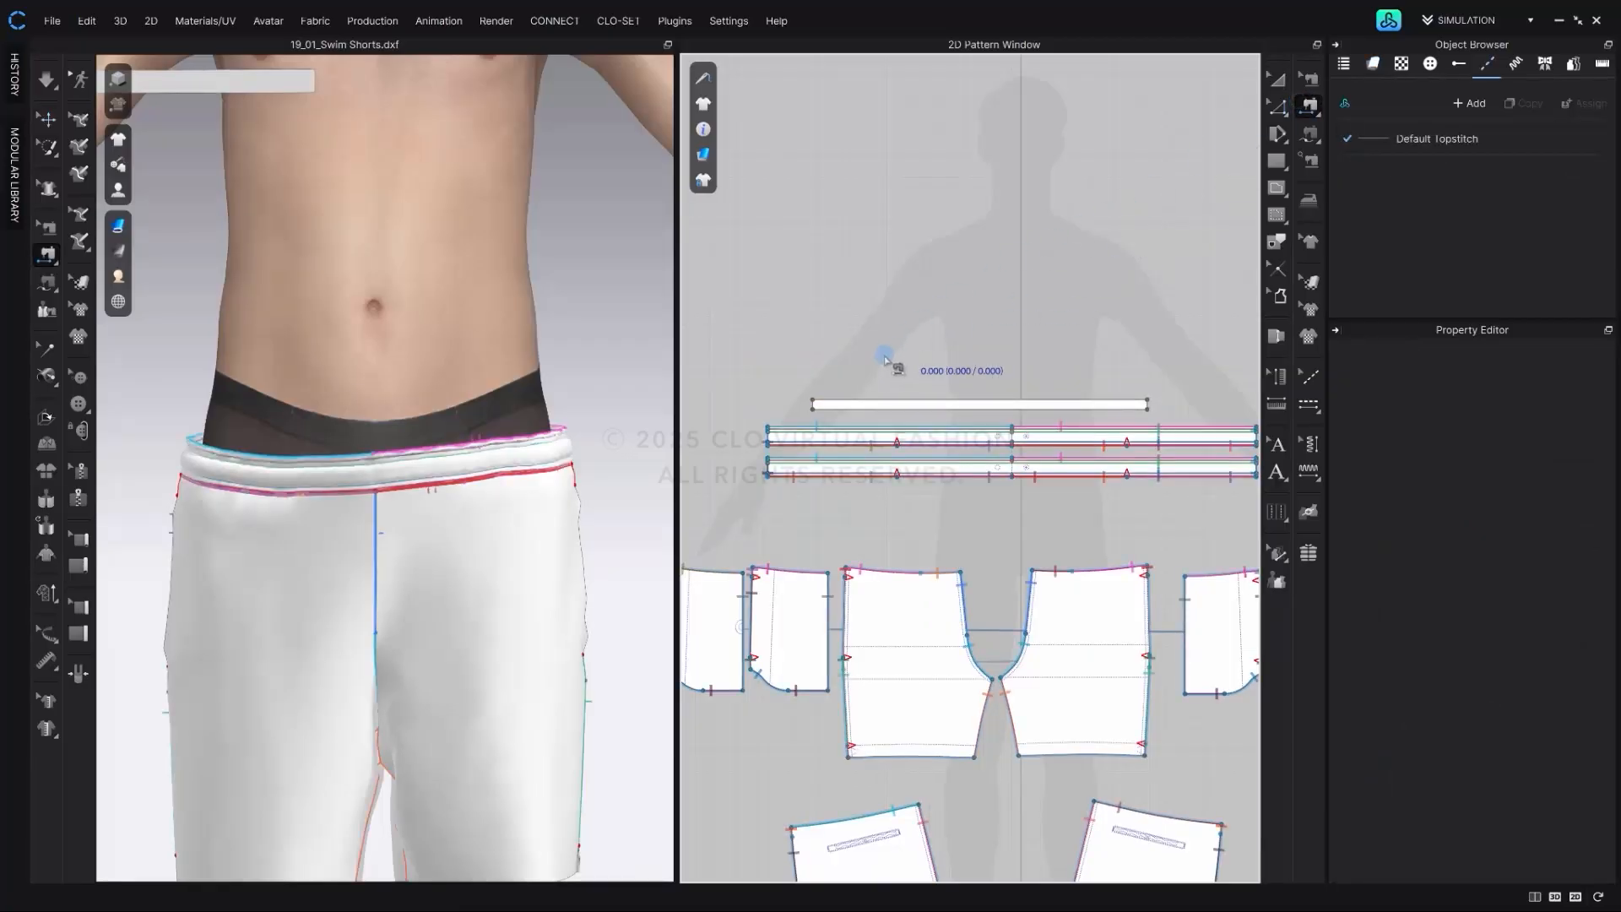
left_click(865, 414)
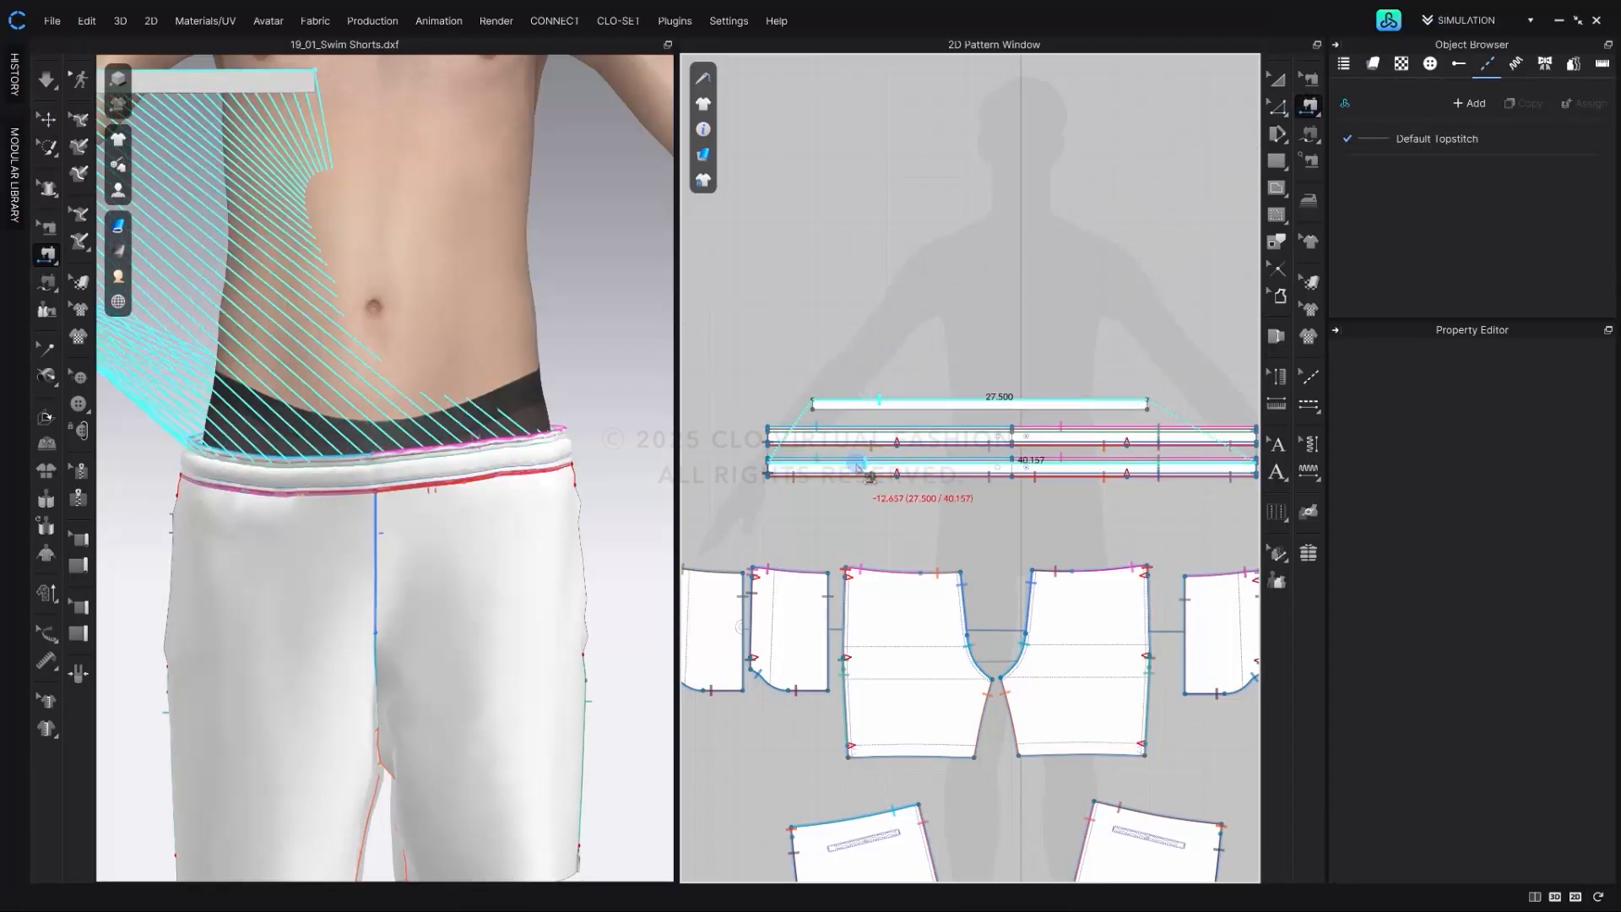
left_click(857, 464)
left_click(878, 411)
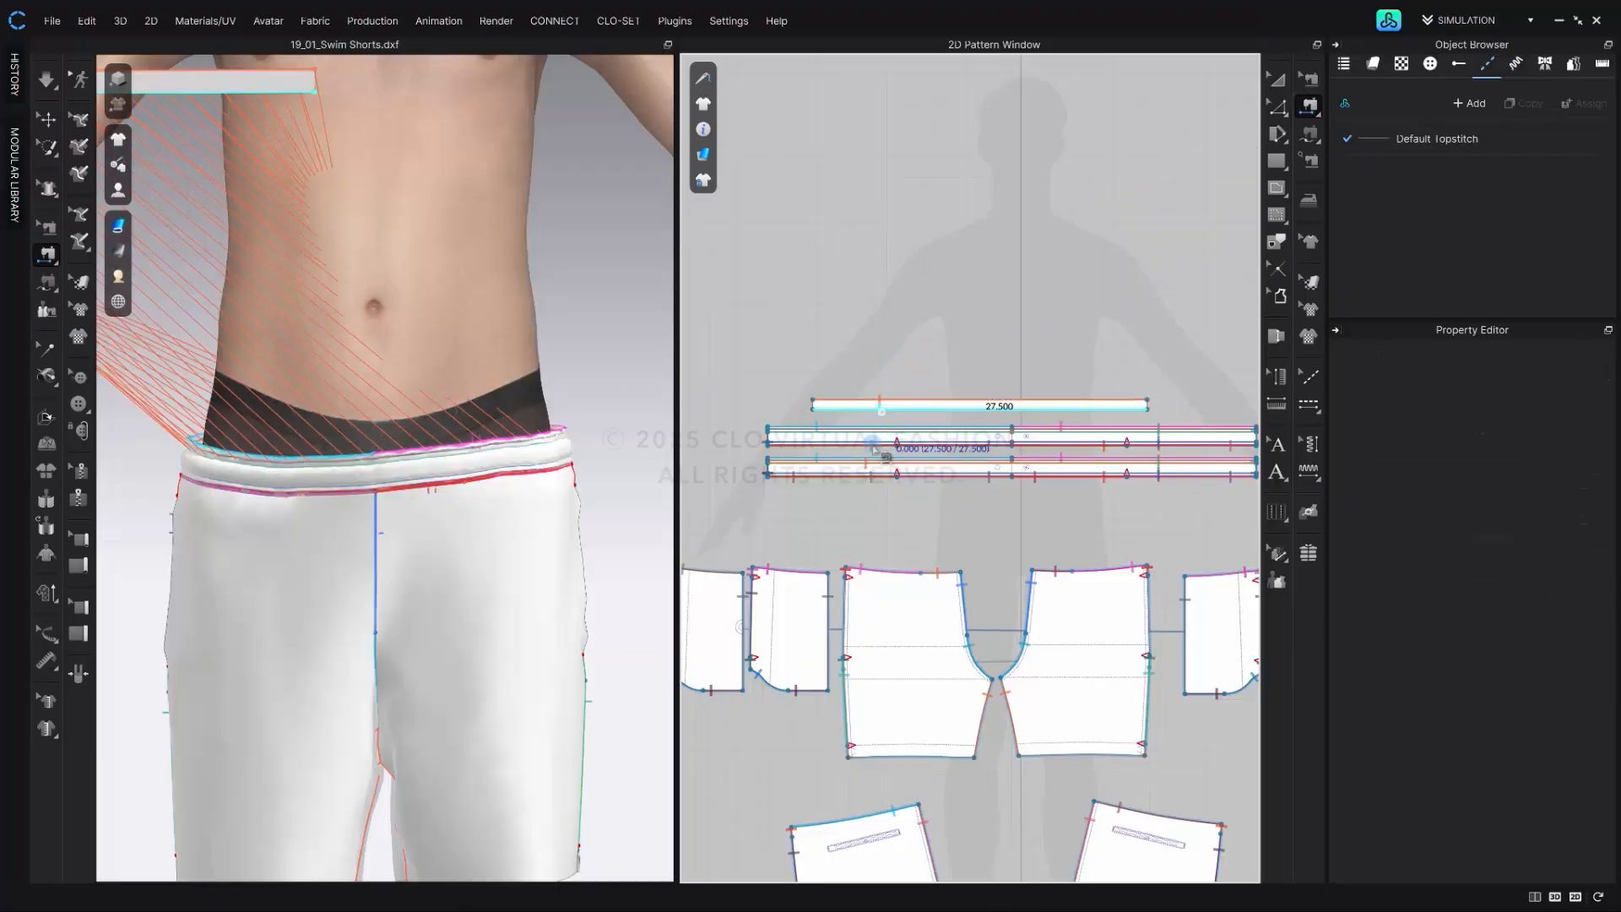
left_click(867, 472)
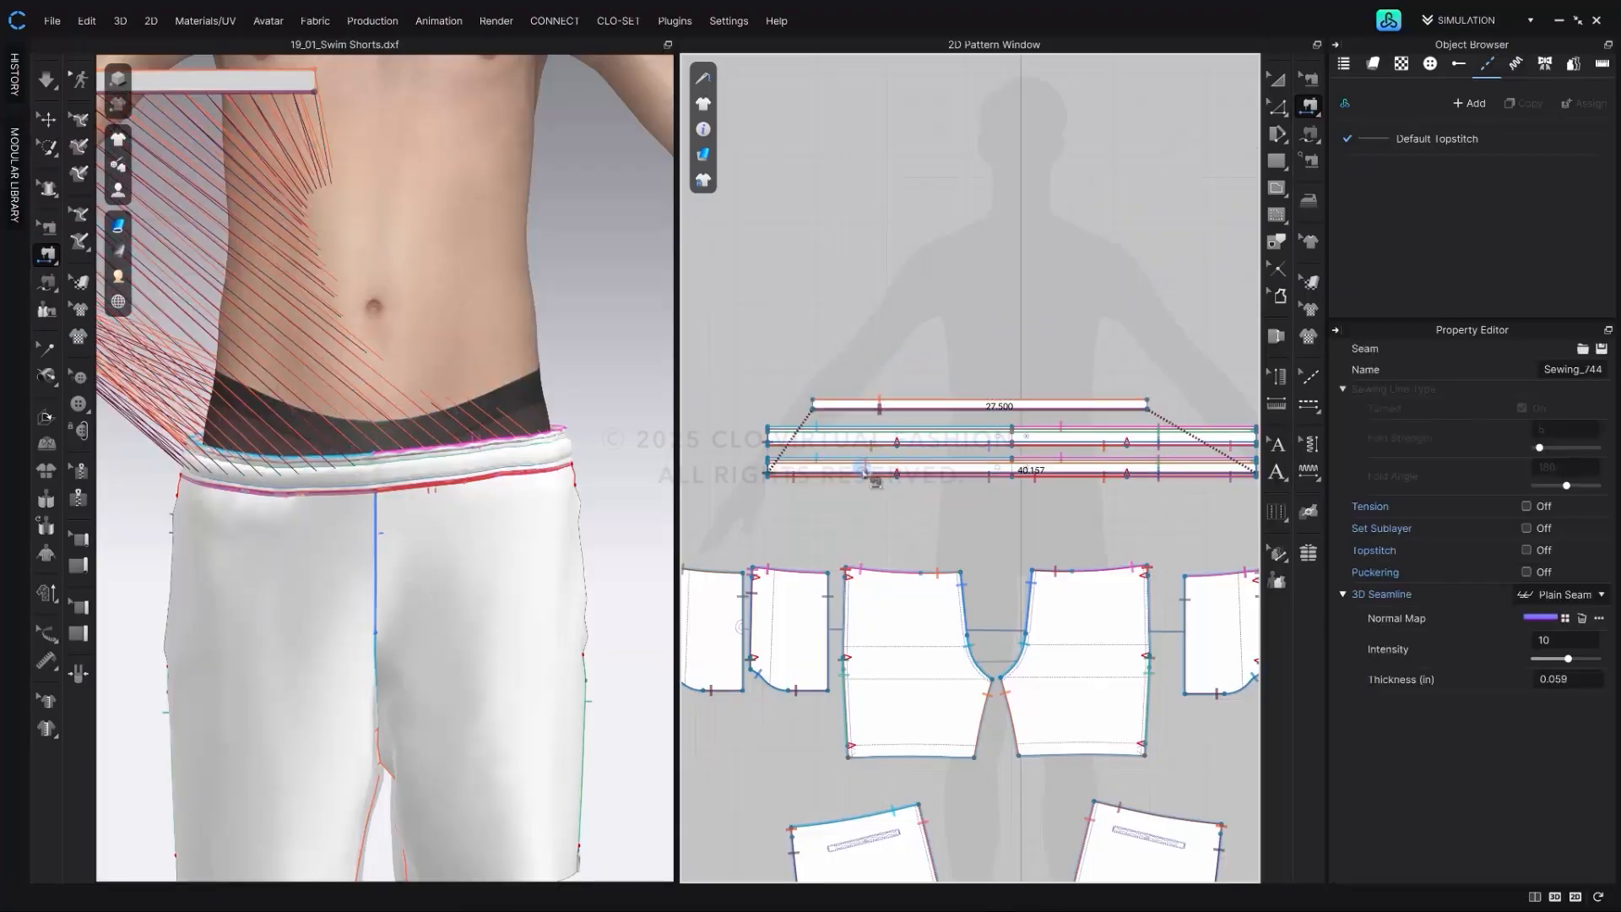
- Sew both short ends of the elastic strip to the matching end segments of the lower waistband piece
left_click(811, 404)
scroll(771, 463, "up", 5)
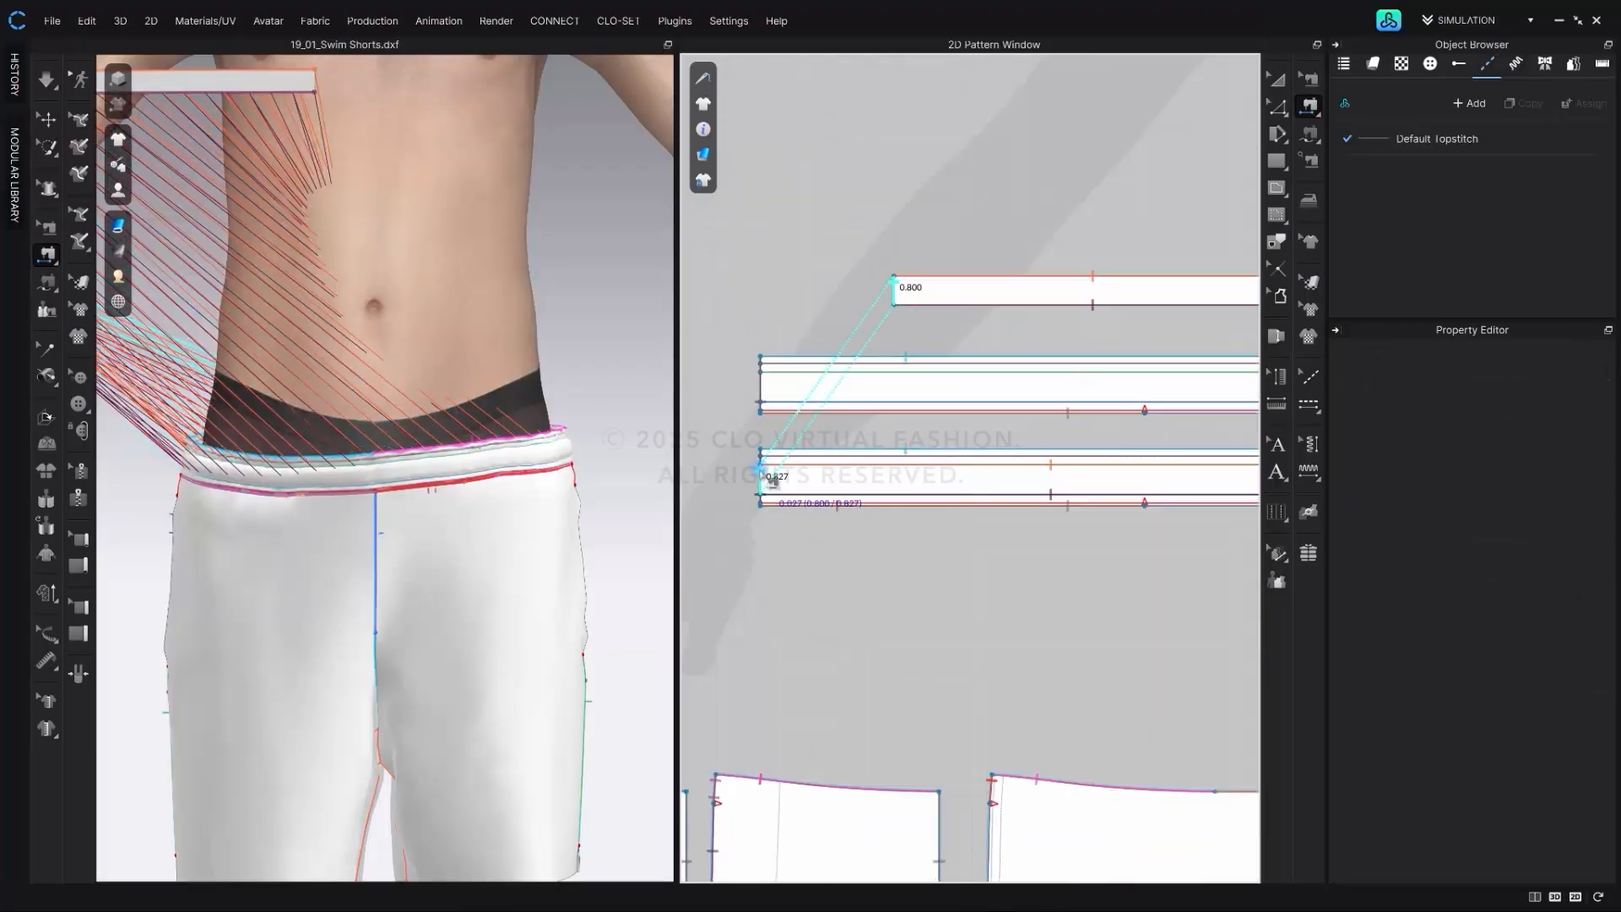
left_click(762, 471)
scroll(789, 469, "down", 5)
scroll(1026, 443, "up", 5)
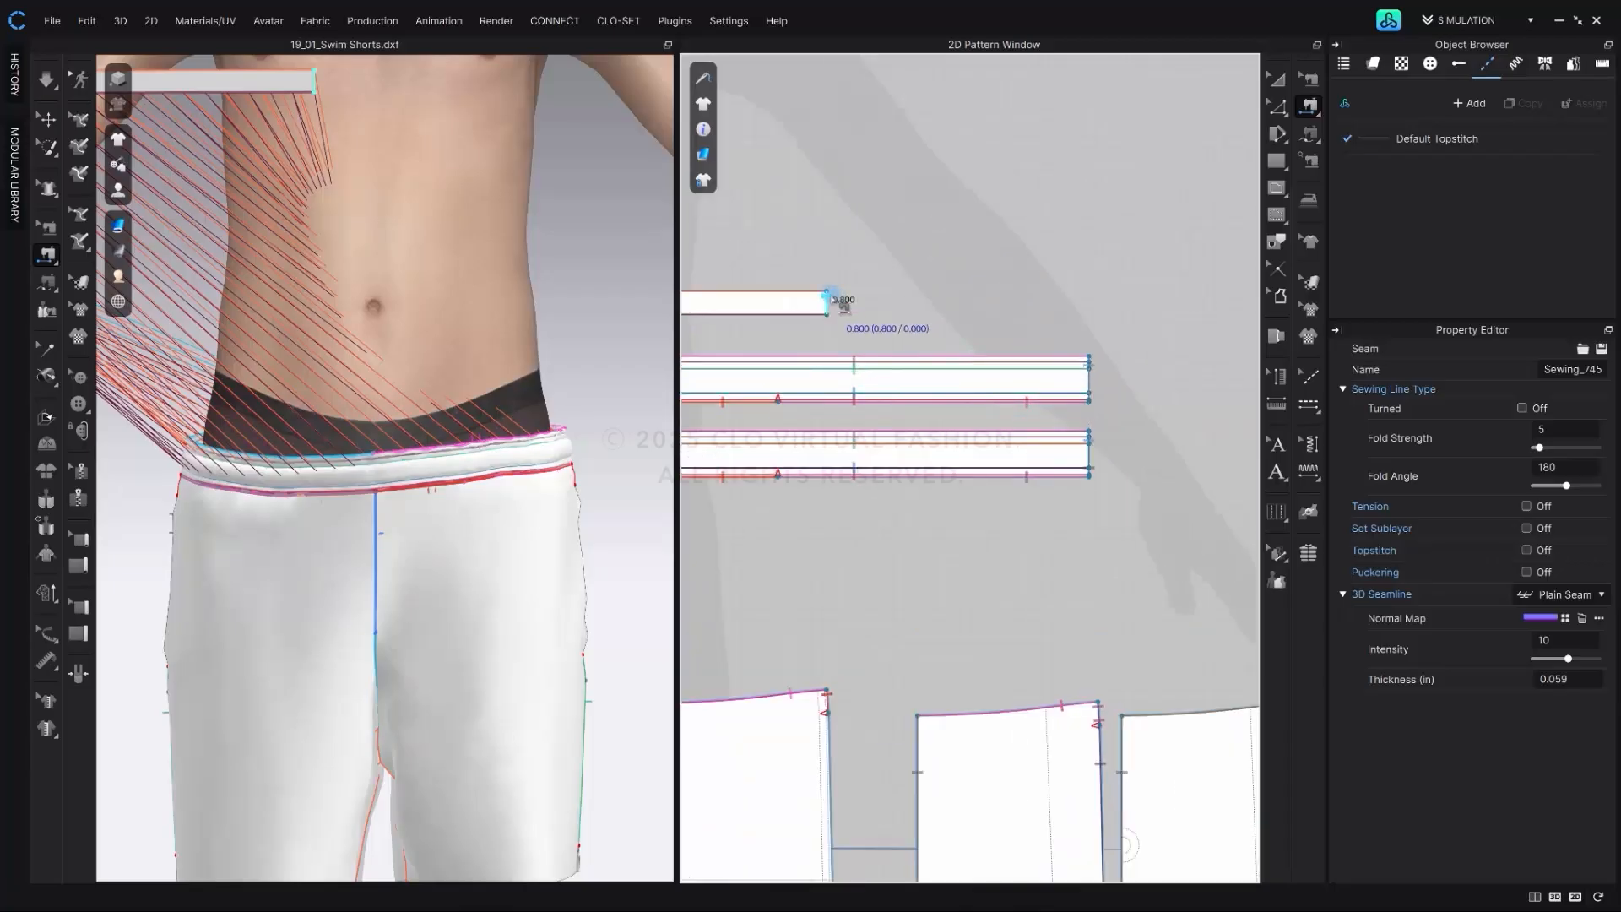
left_click(828, 302)
left_click(1087, 450)
scroll(1089, 456, "down", 5)
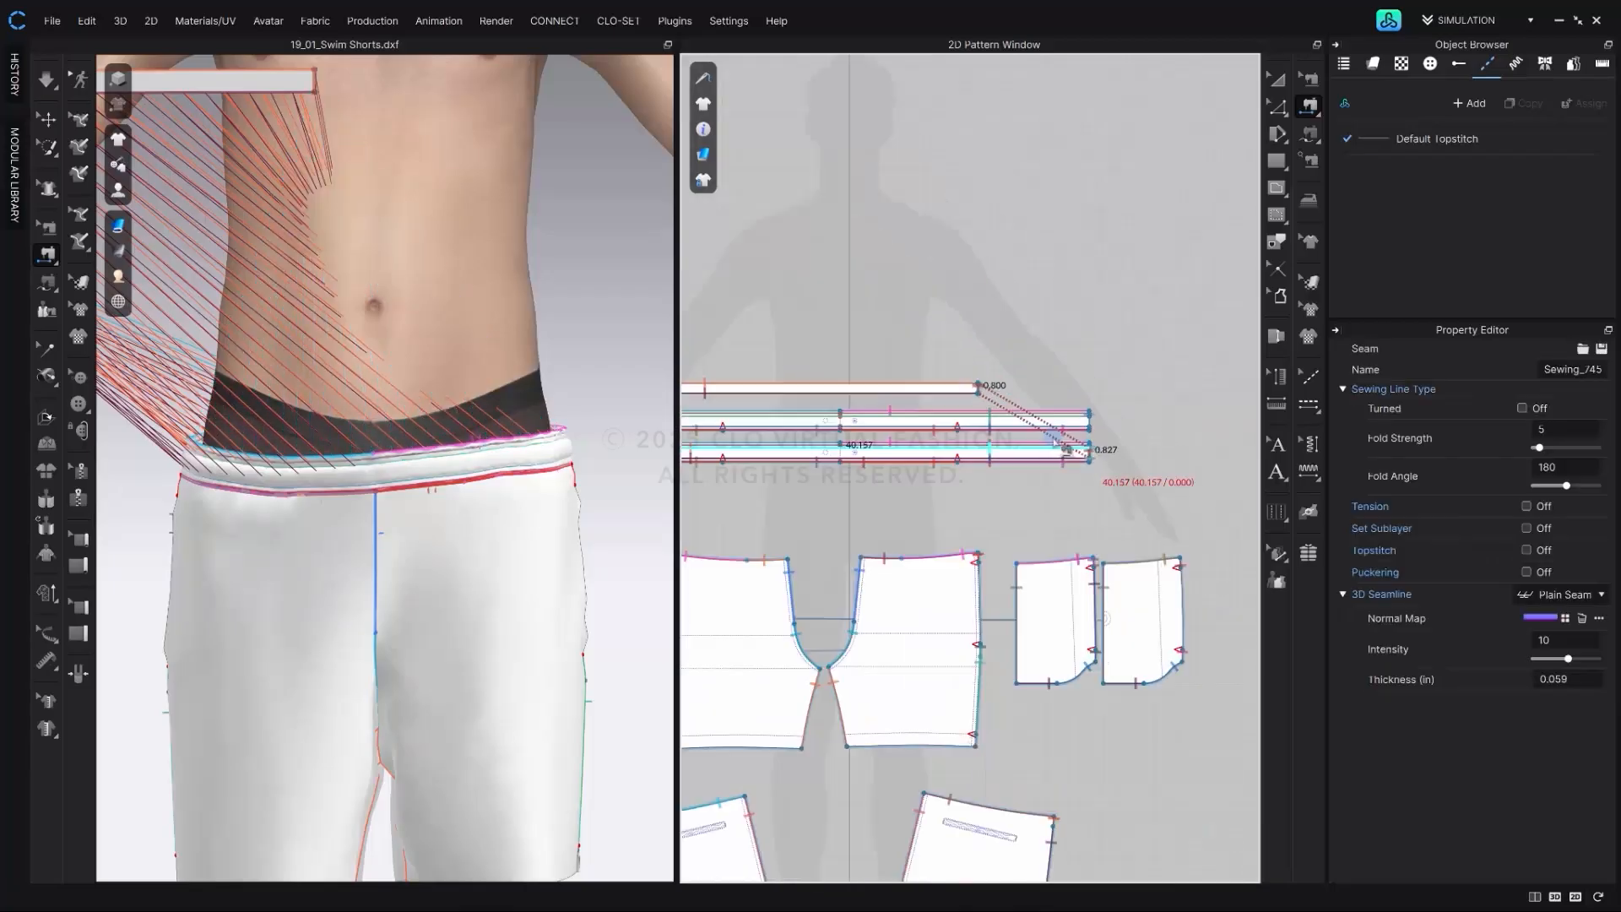
- Check the seam on the elastic strip's upper edge with the Edit Sewing tool
left_click(1311, 80)
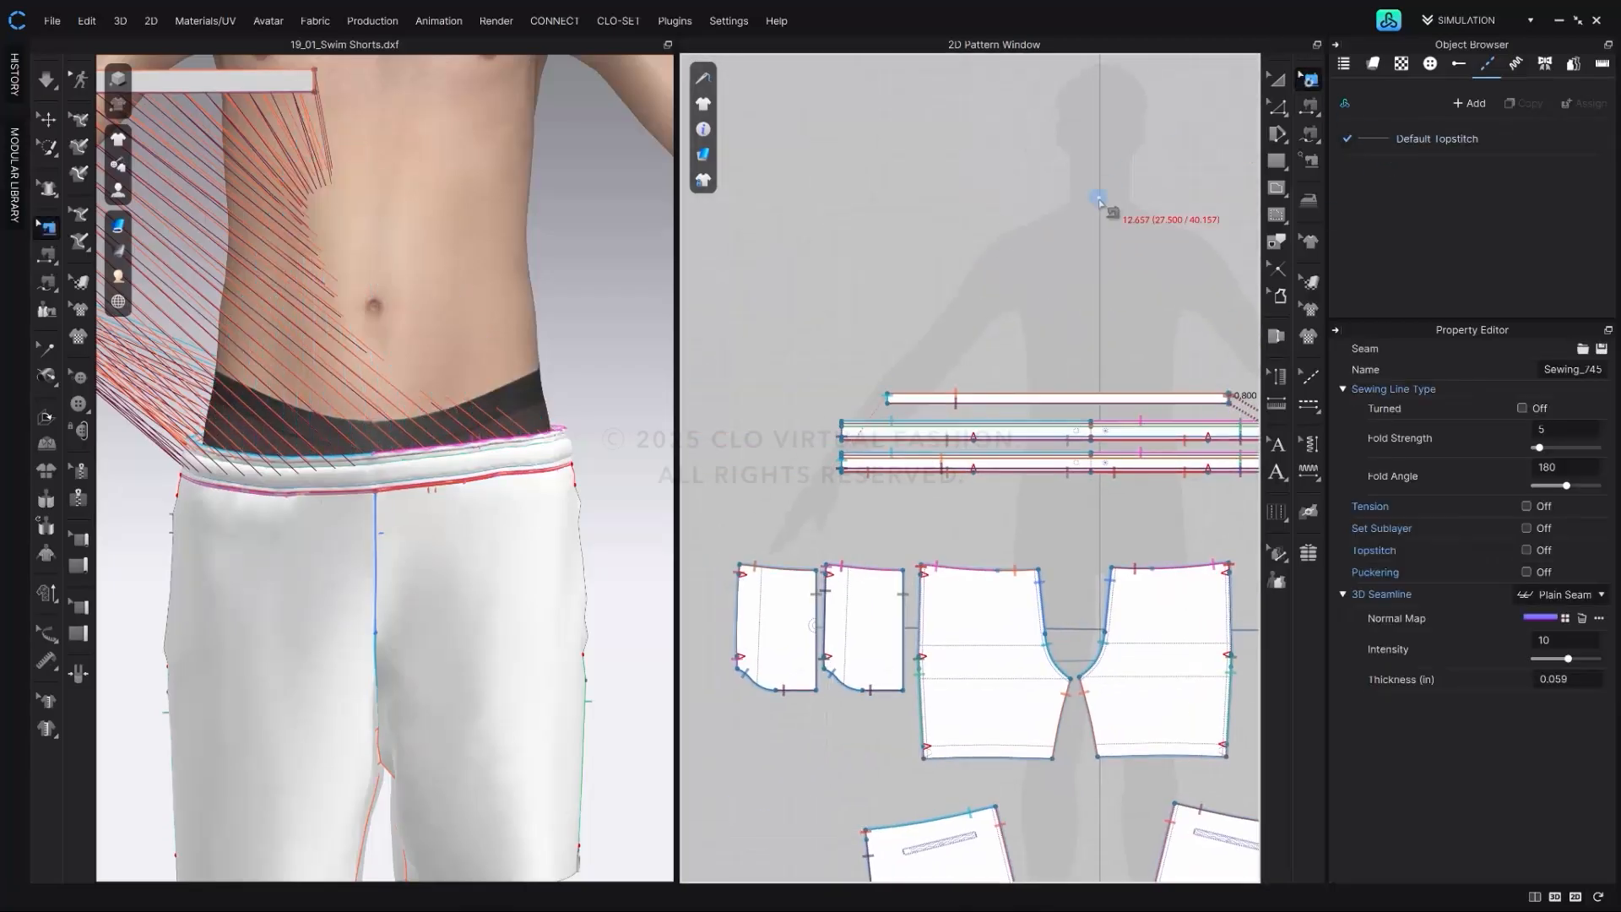
left_click(971, 396)
left_click(941, 354)
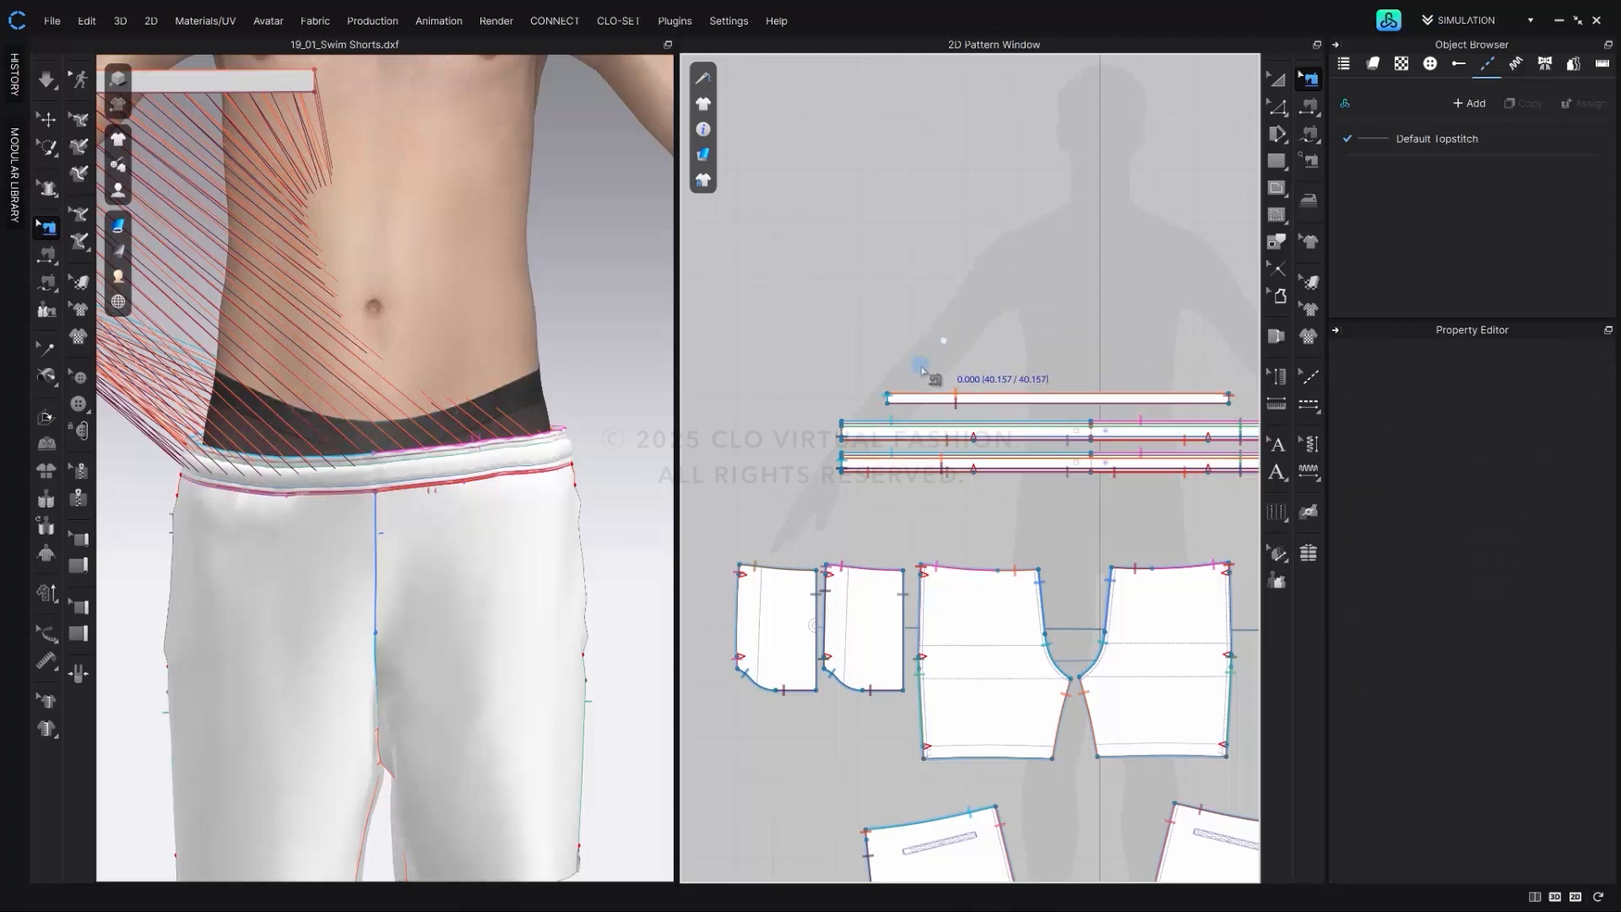
- Turn on the Turned option for the two seams joining the elastic strip's short ends to the lower waistband piece
left_click(957, 436)
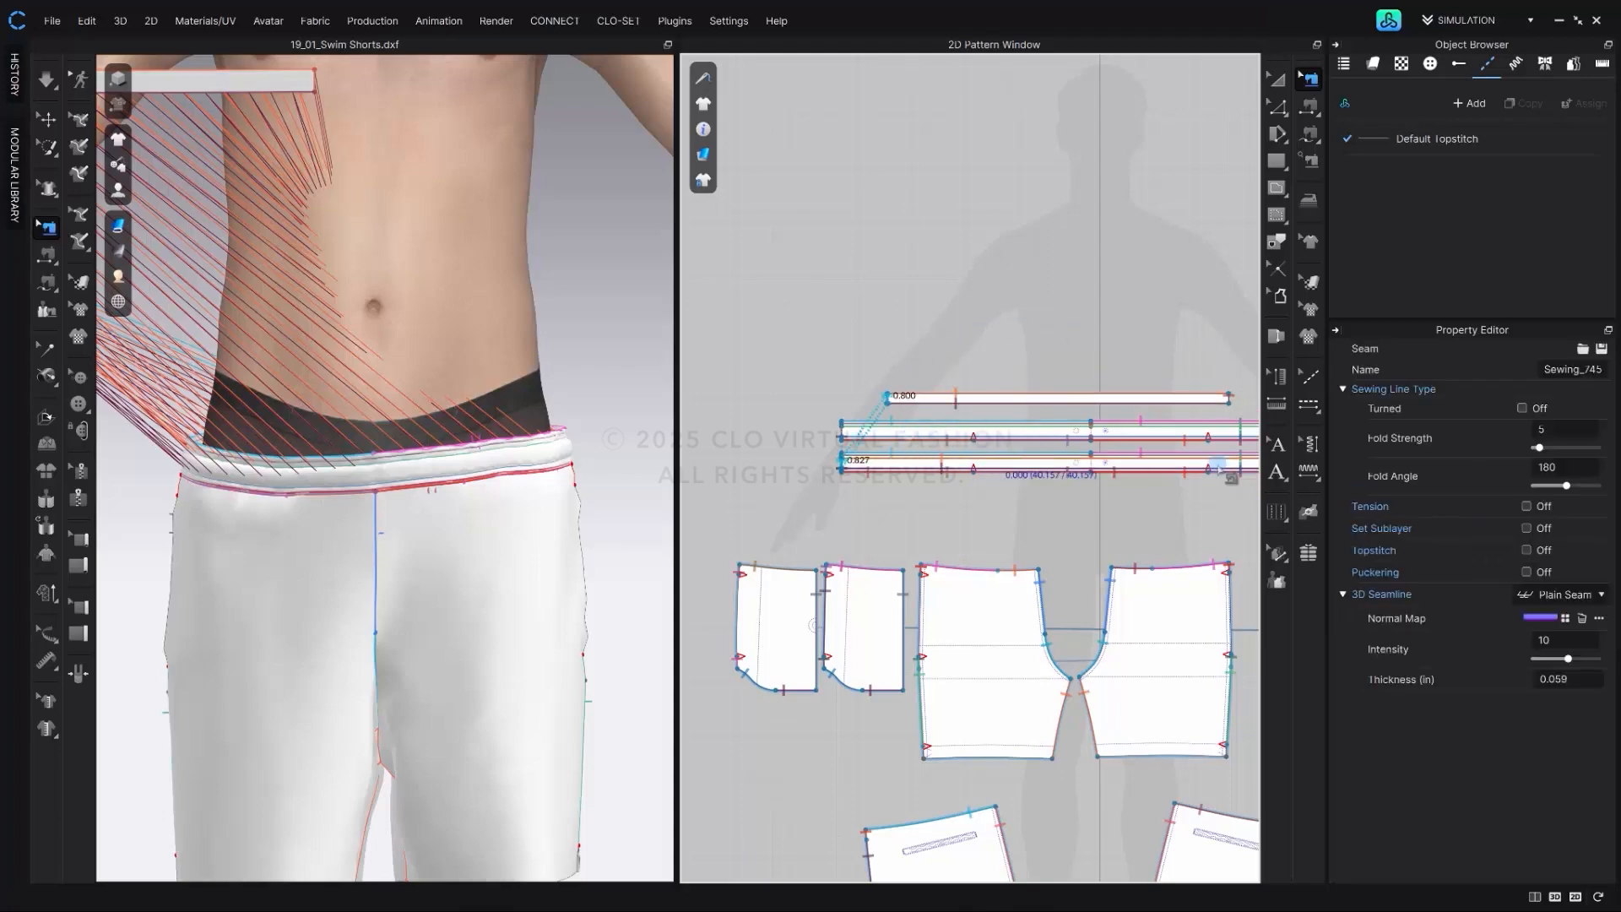
left_click(1522, 408)
middle_click_drag(1233, 401, 1054, 396)
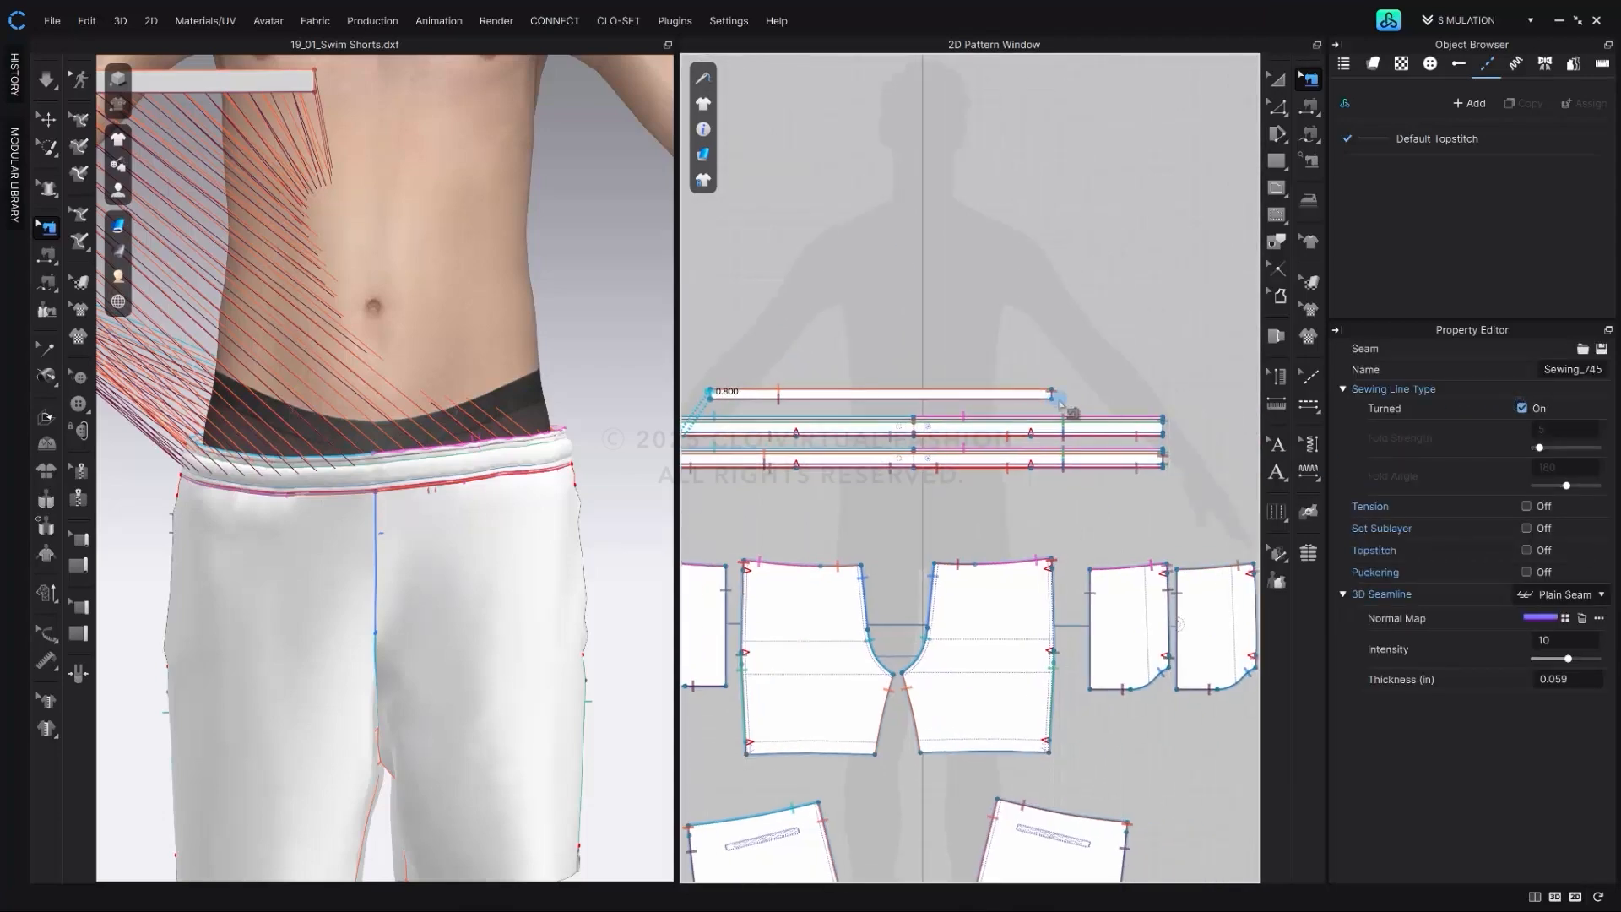
mouse_move(1055, 395)
left_click(1089, 422)
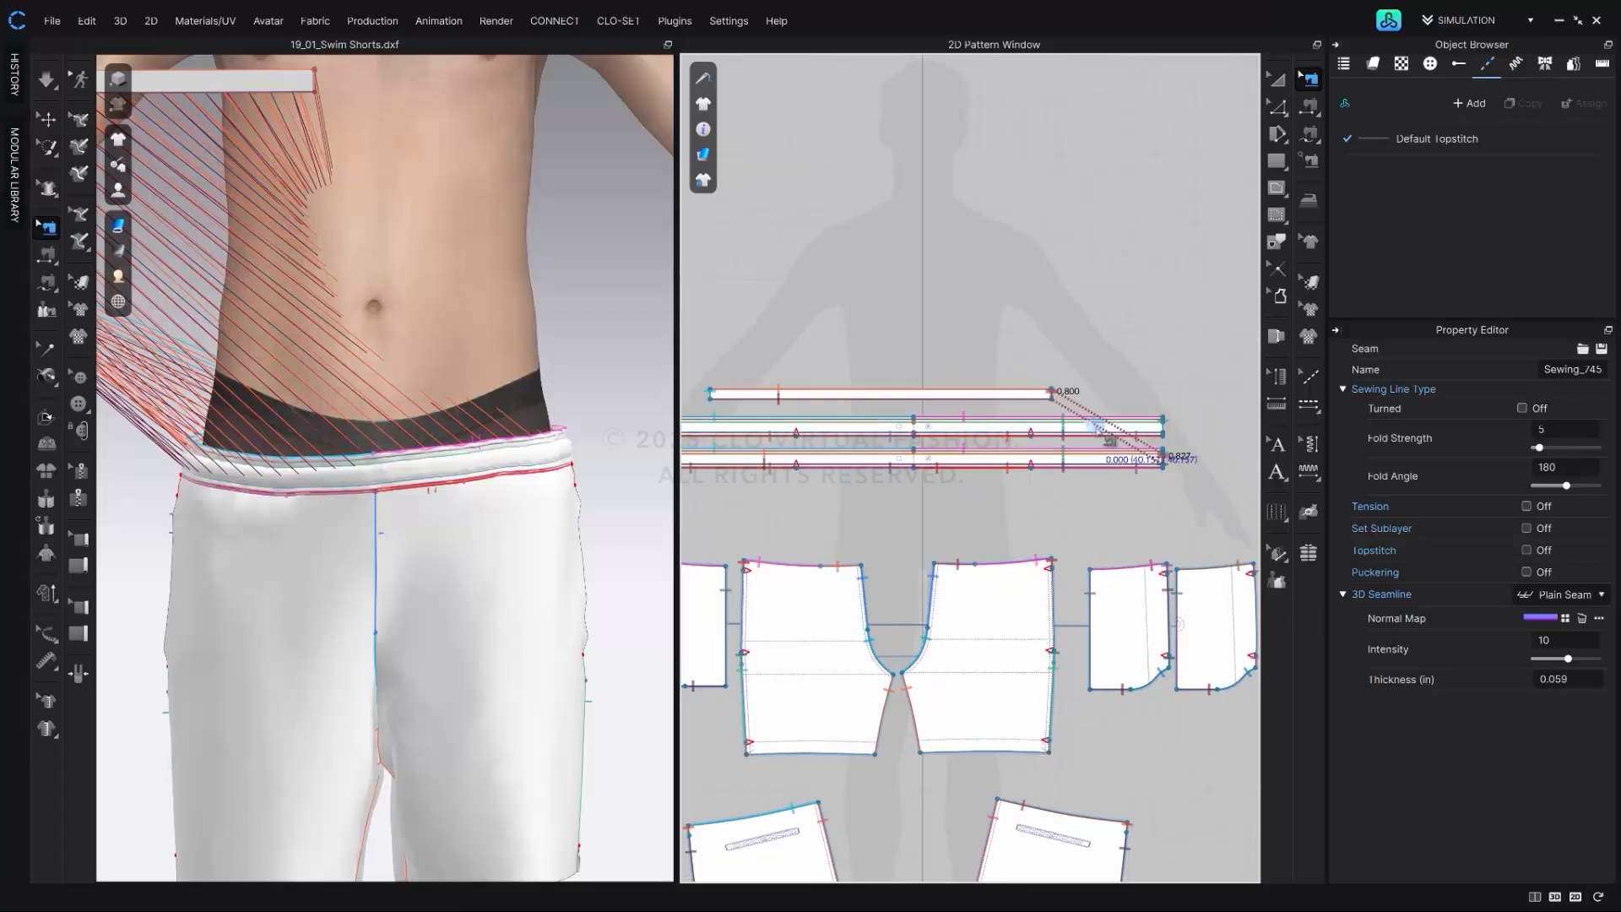
left_click(1524, 410)
key("a")
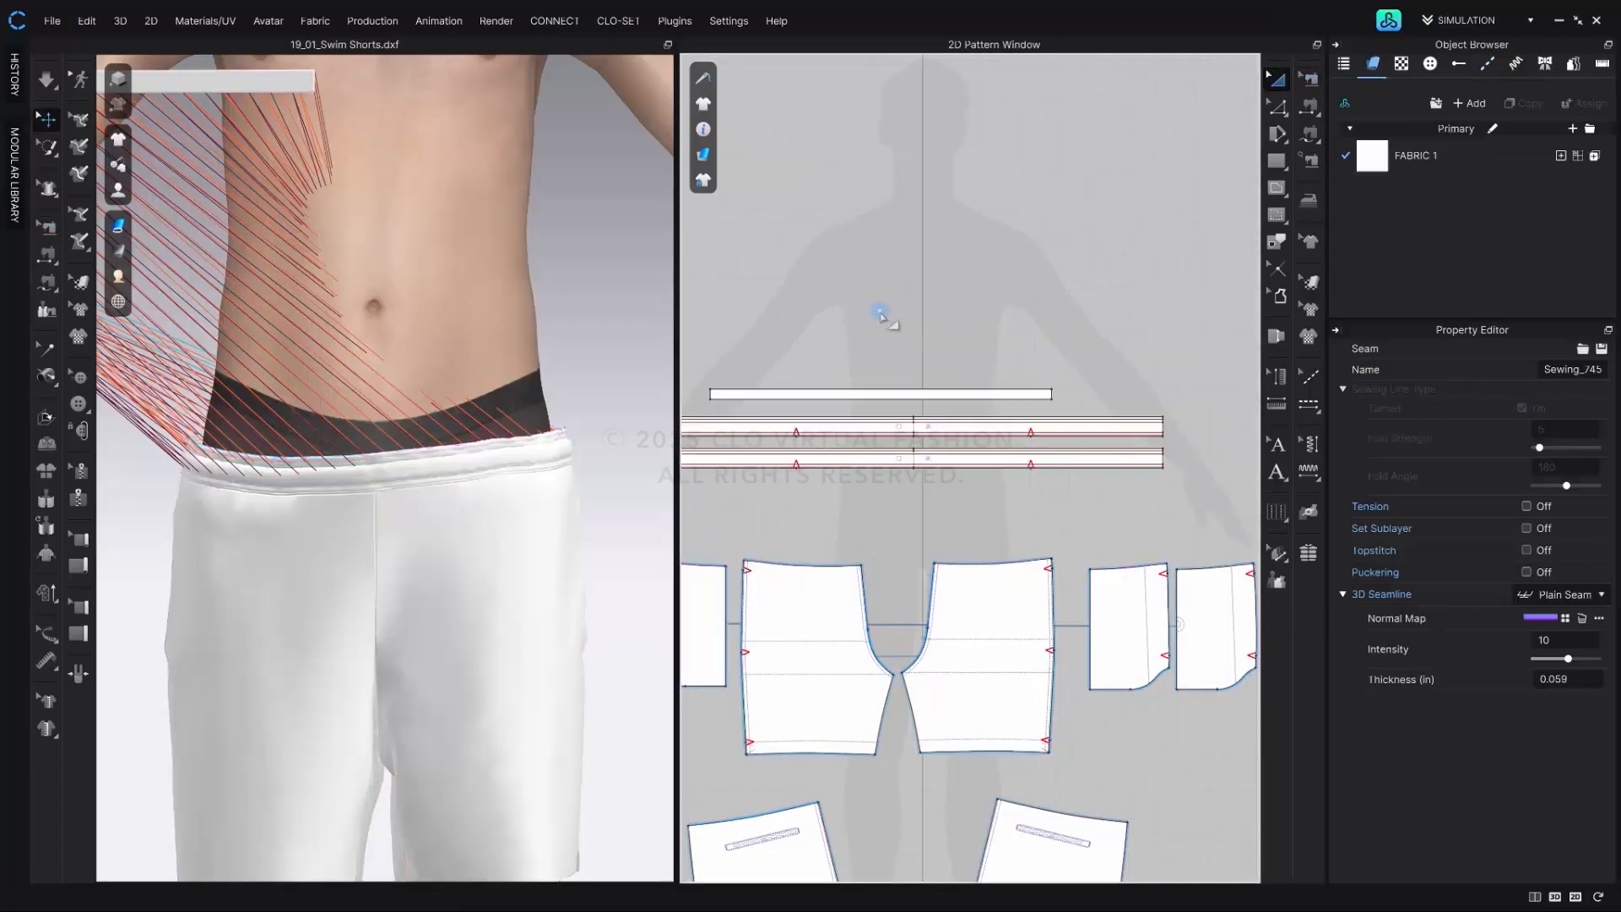
- Hide the outer waistband piece in 3D so the waistband layer beneath it is exposed
scroll(311, 334, "down", 3)
right_click_drag(314, 340, 401, 346)
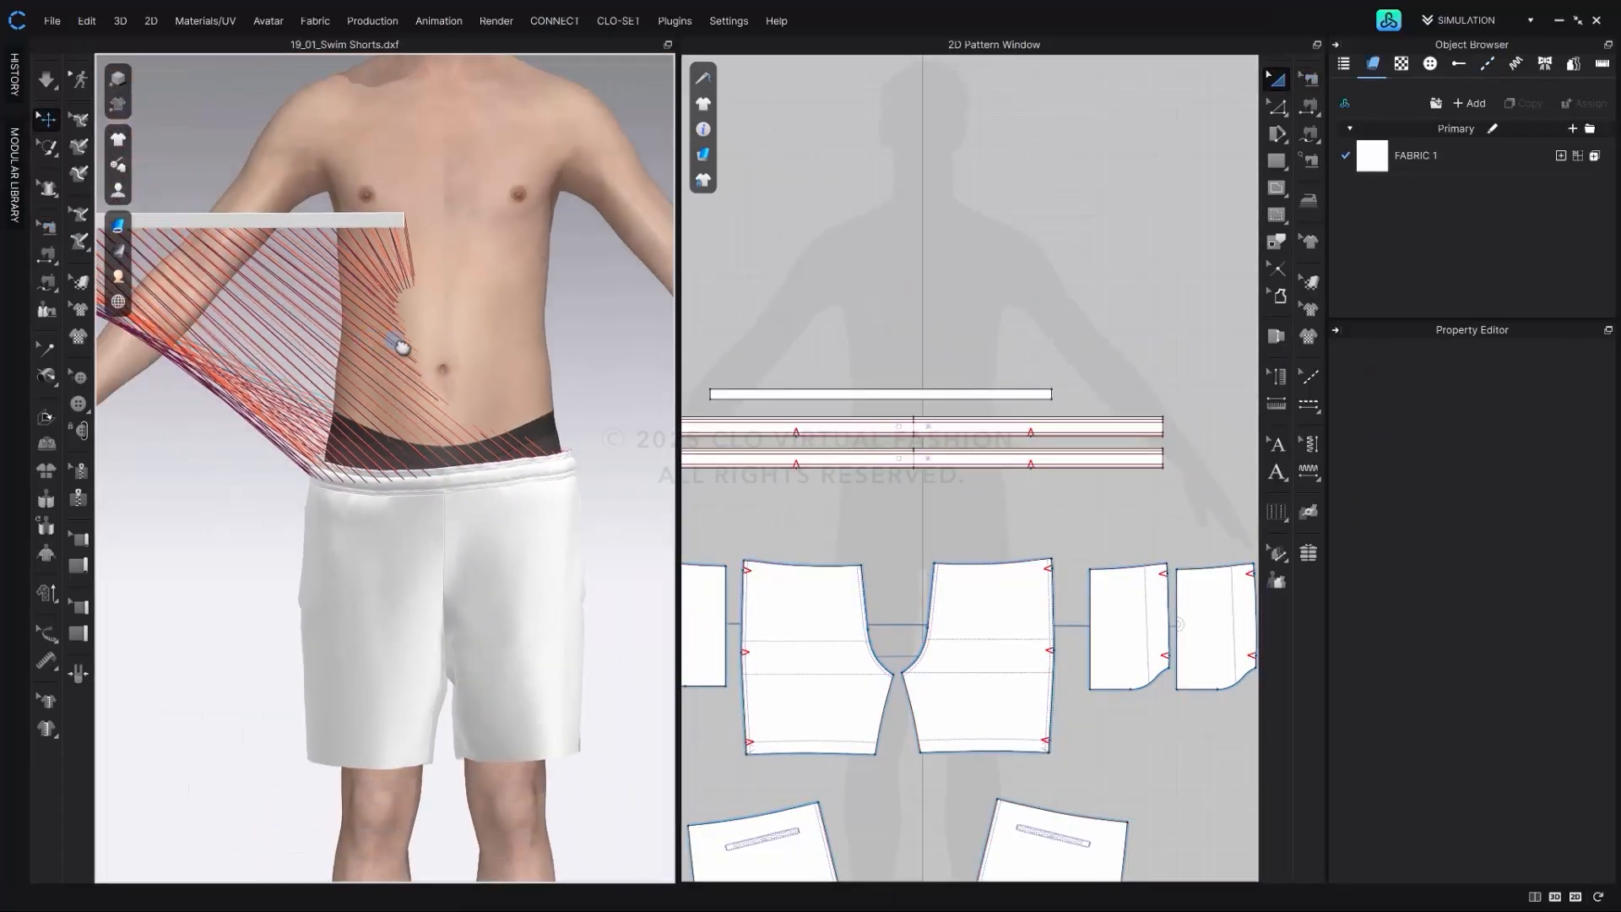
left_click(498, 477)
right_click(489, 474)
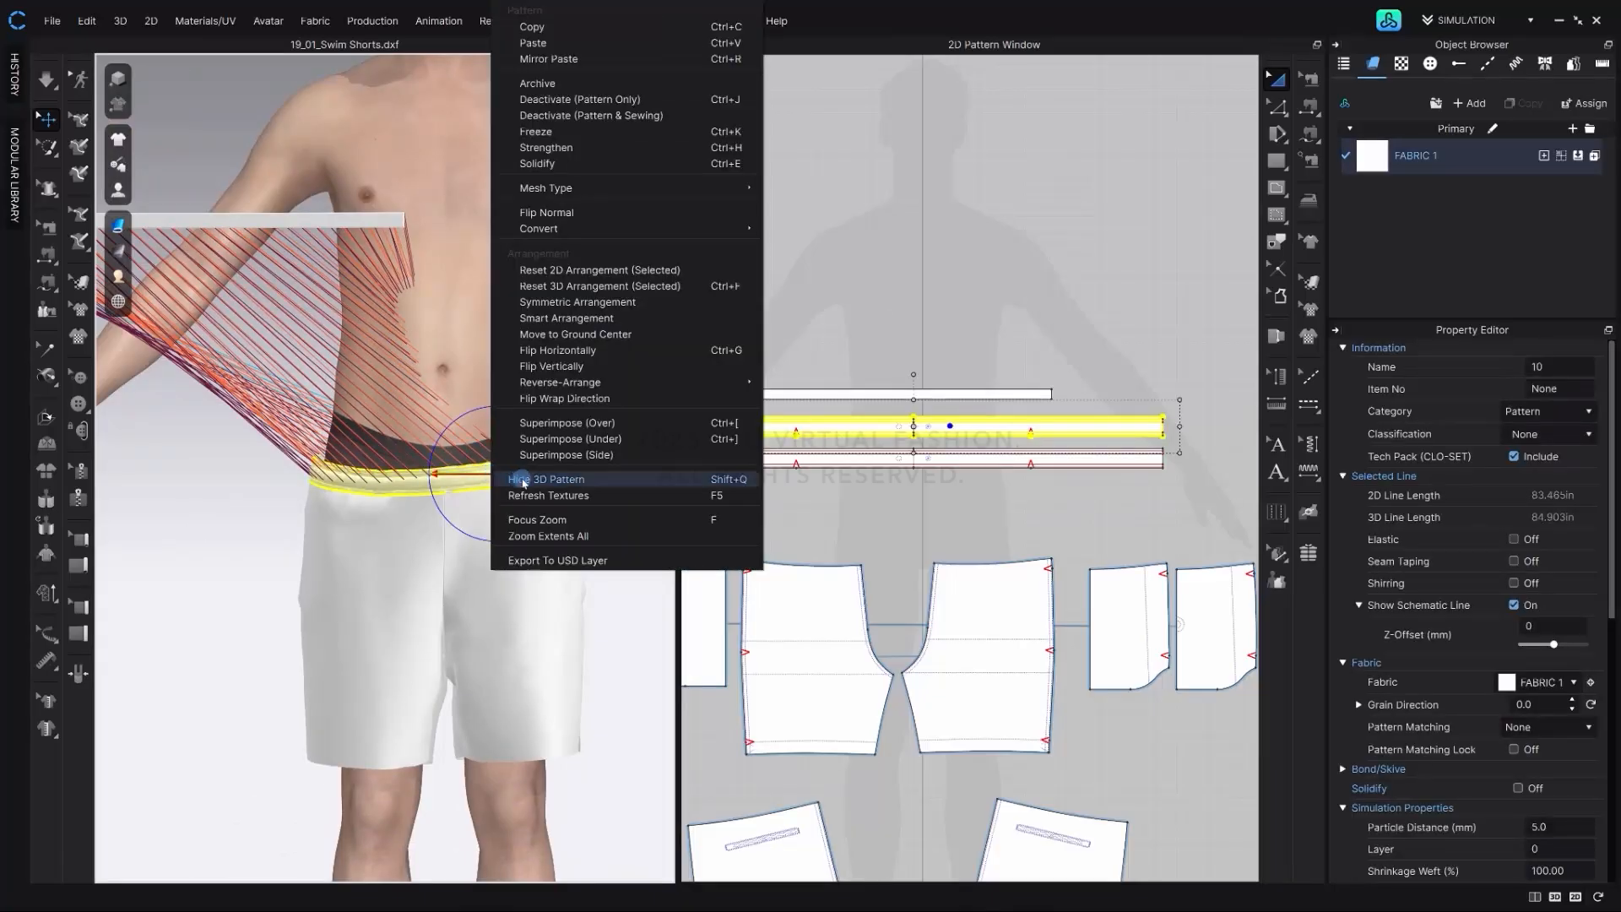
left_click(522, 482)
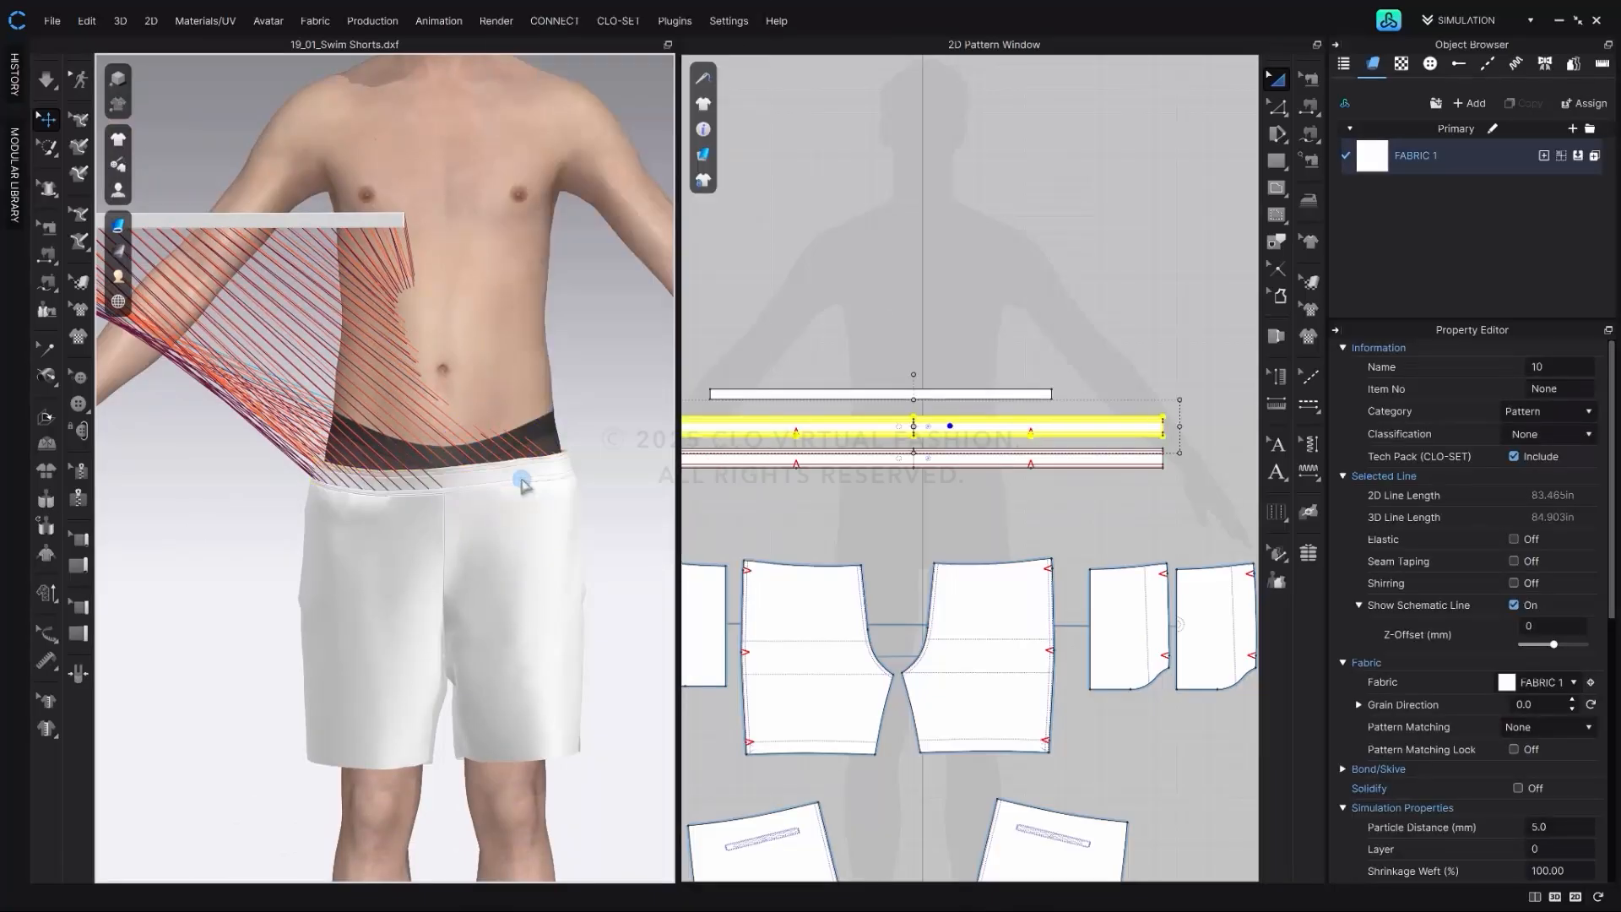
- Set the collision thickness of the inner waistband piece to 2.5 mm
left_click(523, 482)
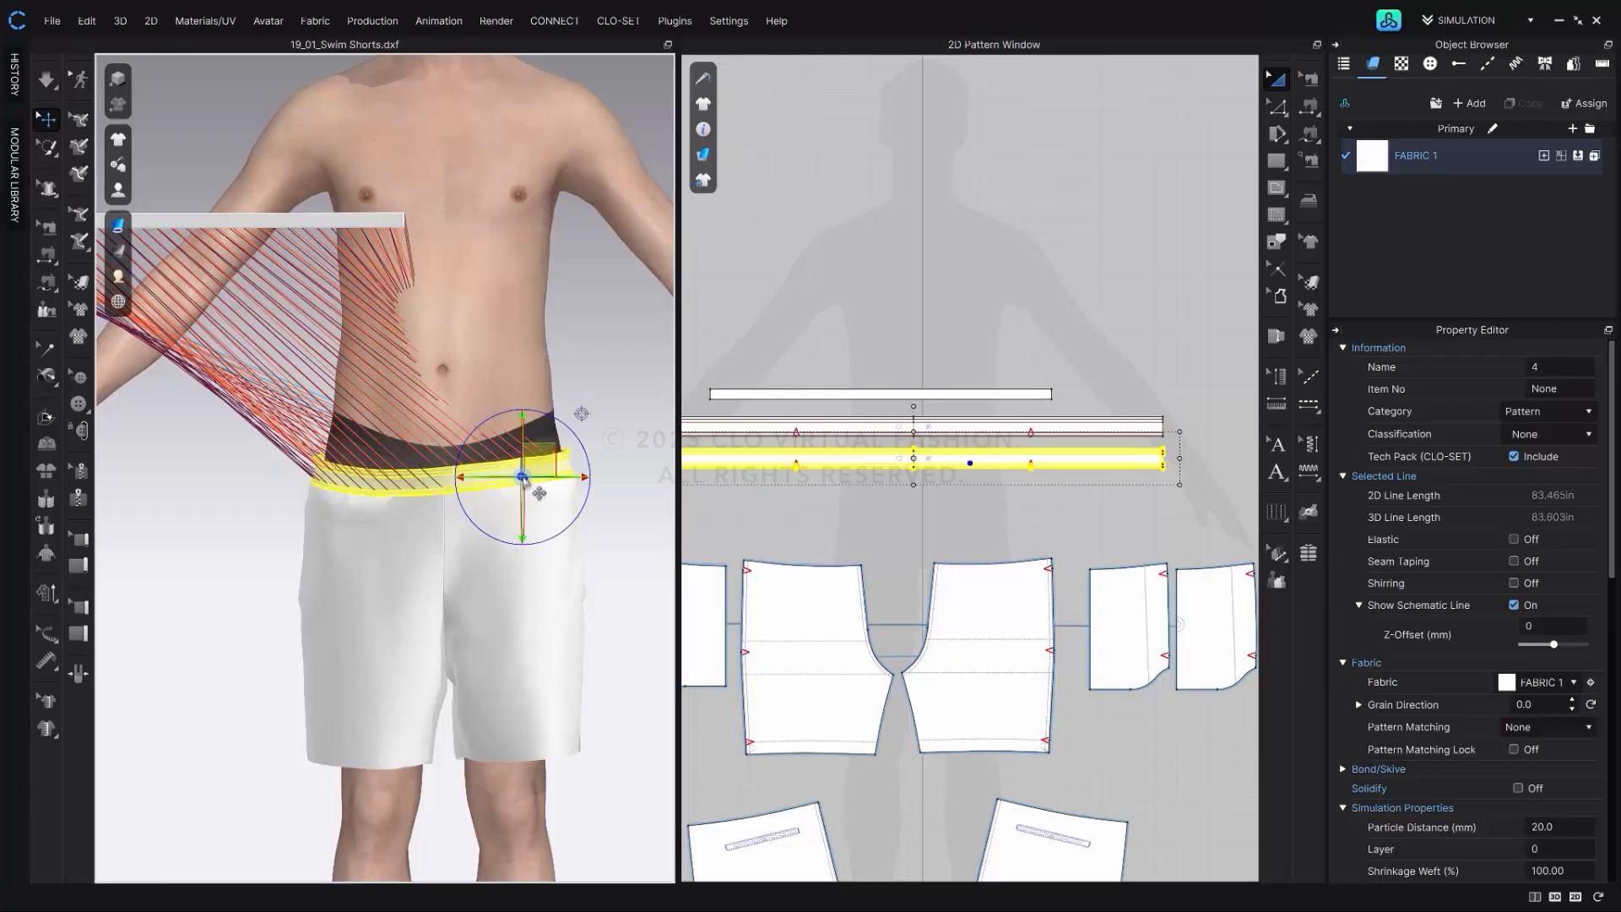
scroll(1538, 659, "down", 4)
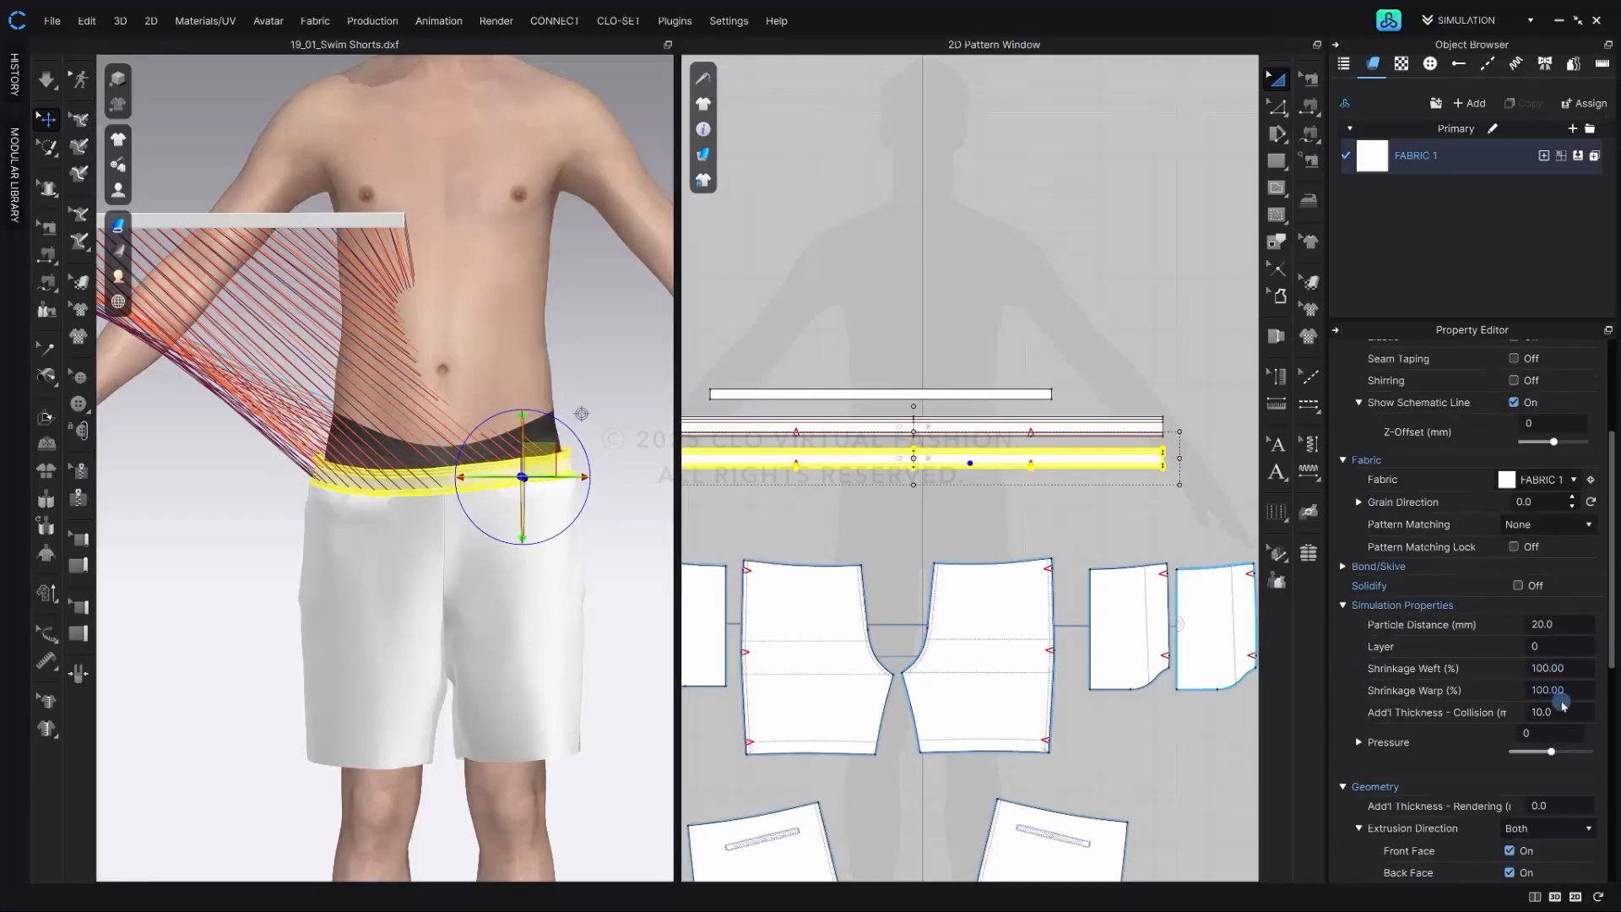
left_click(1563, 714)
key("Return")
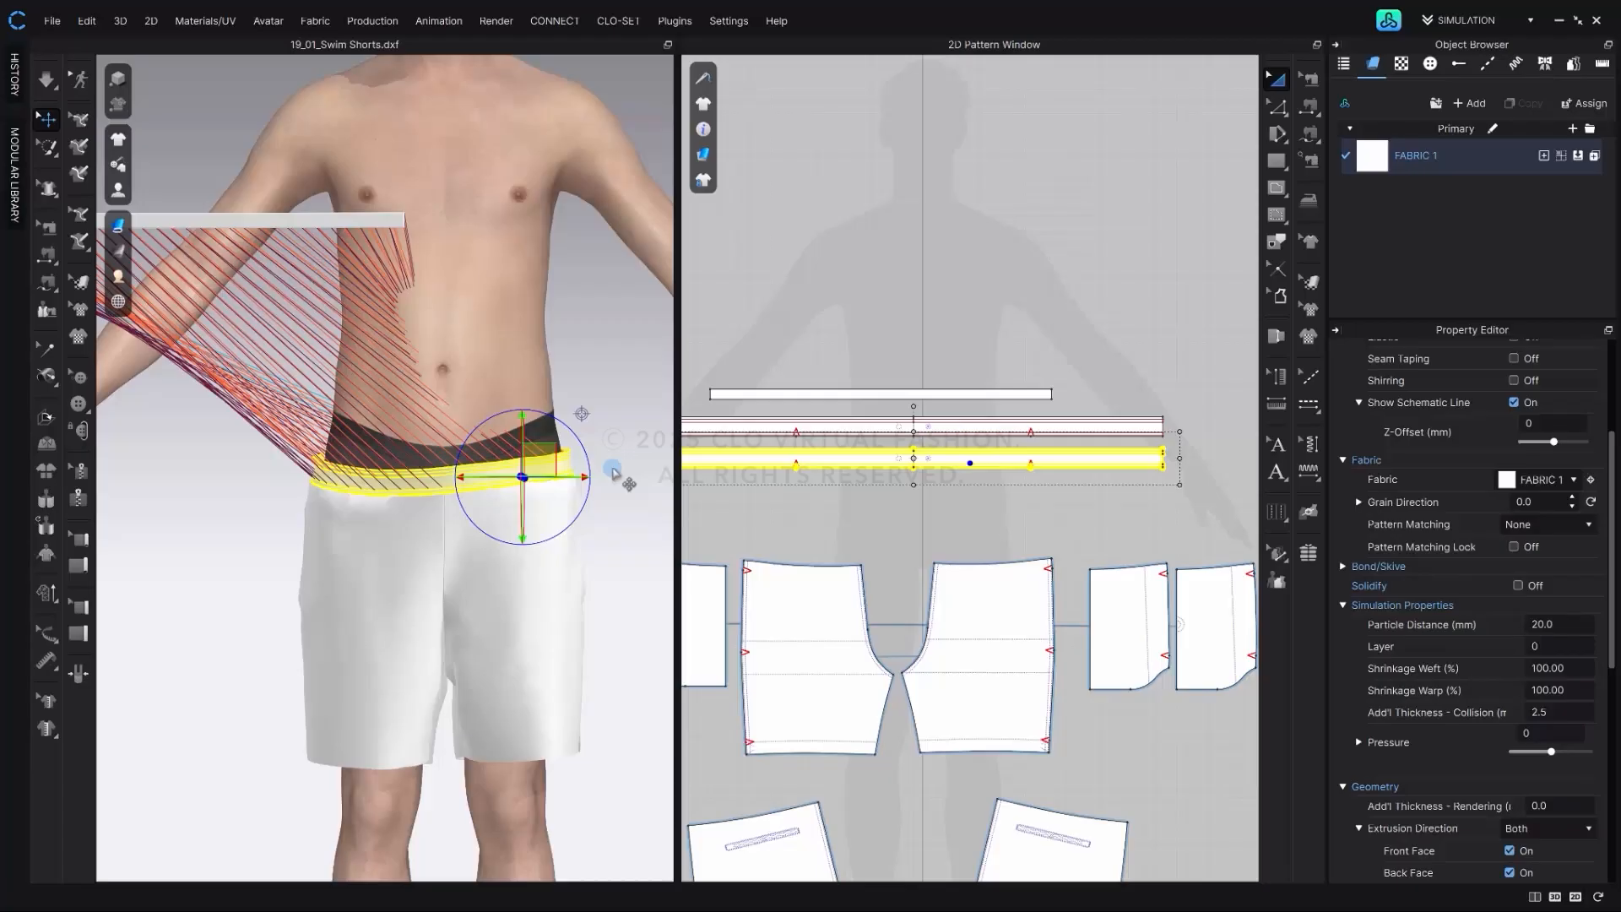
- Superimpose the elastic strip over the inner waistband piece on the avatar, then deselect it
left_click(301, 221)
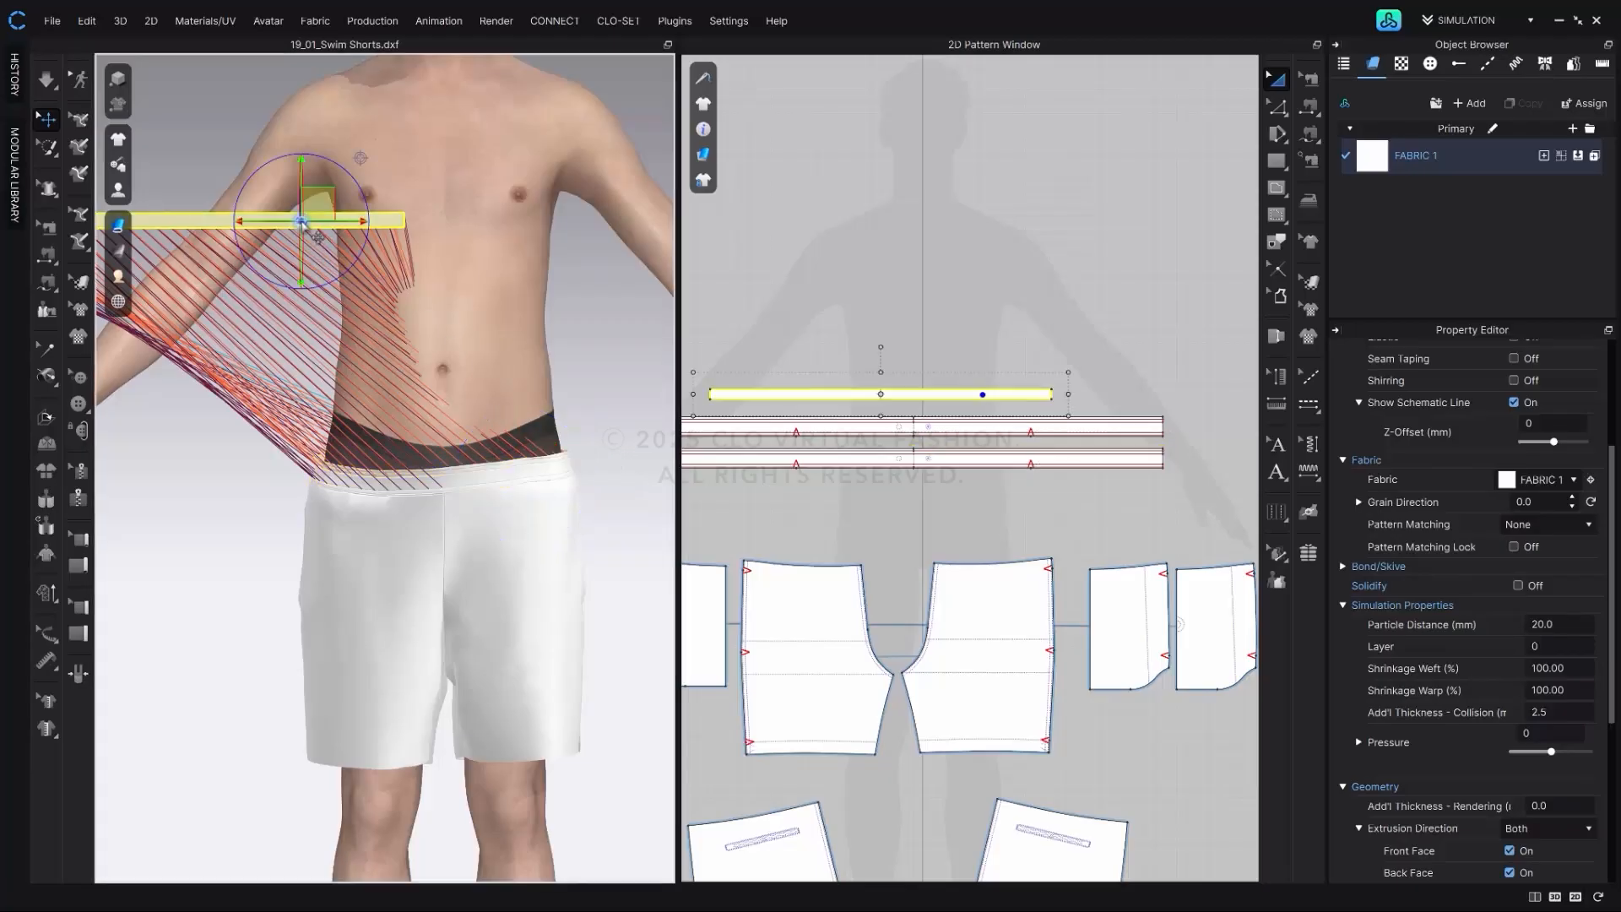
right_click(302, 222)
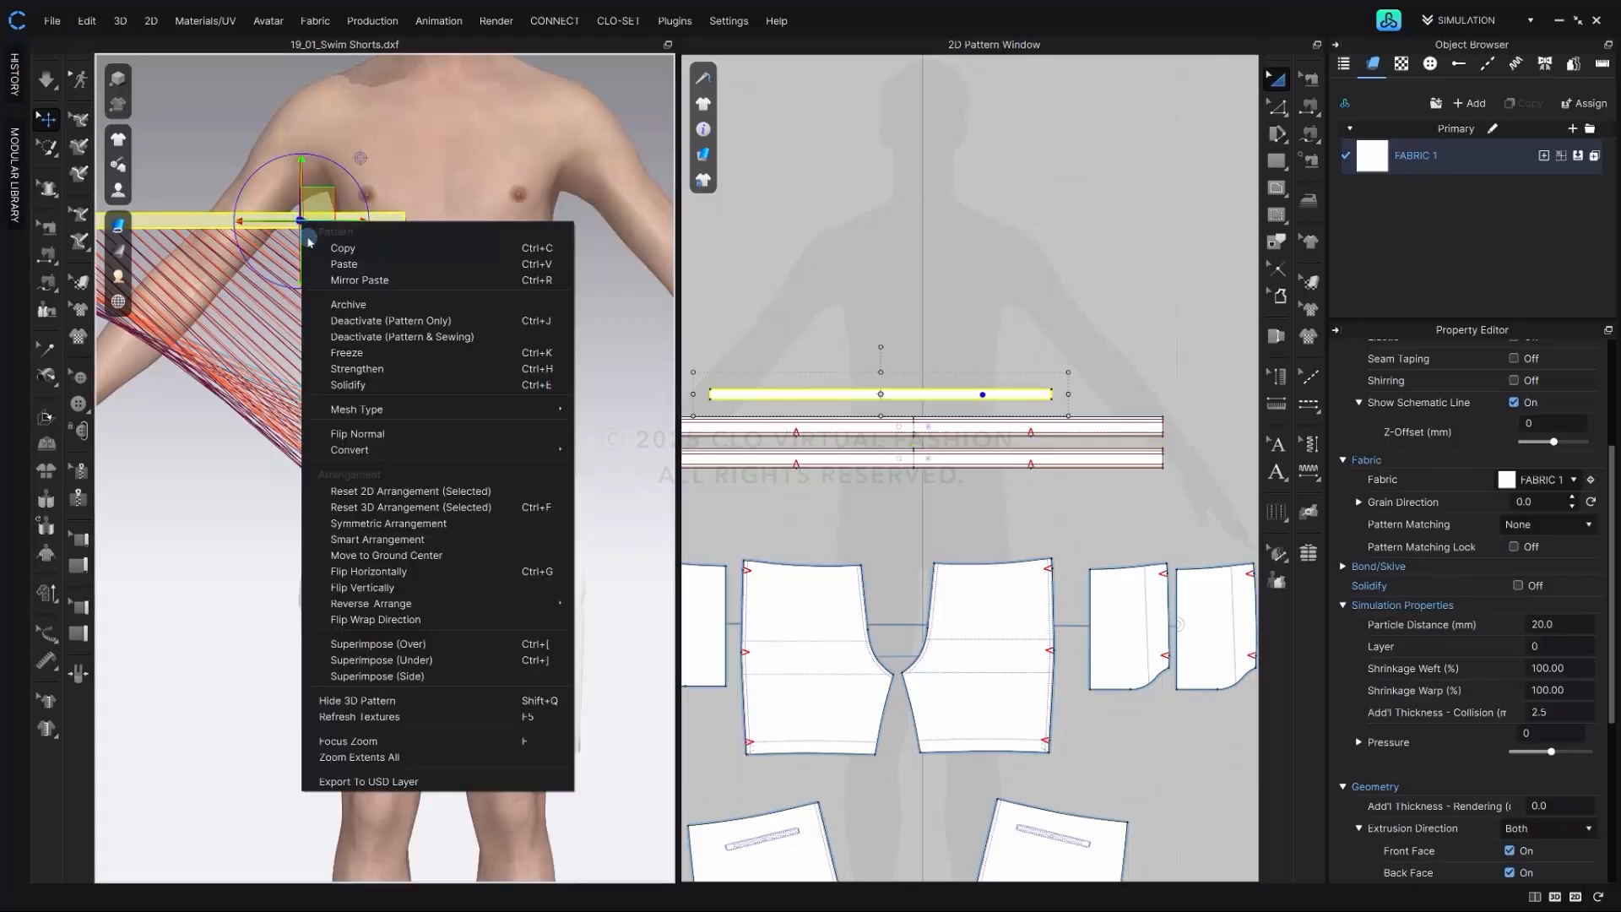
left_click(395, 645)
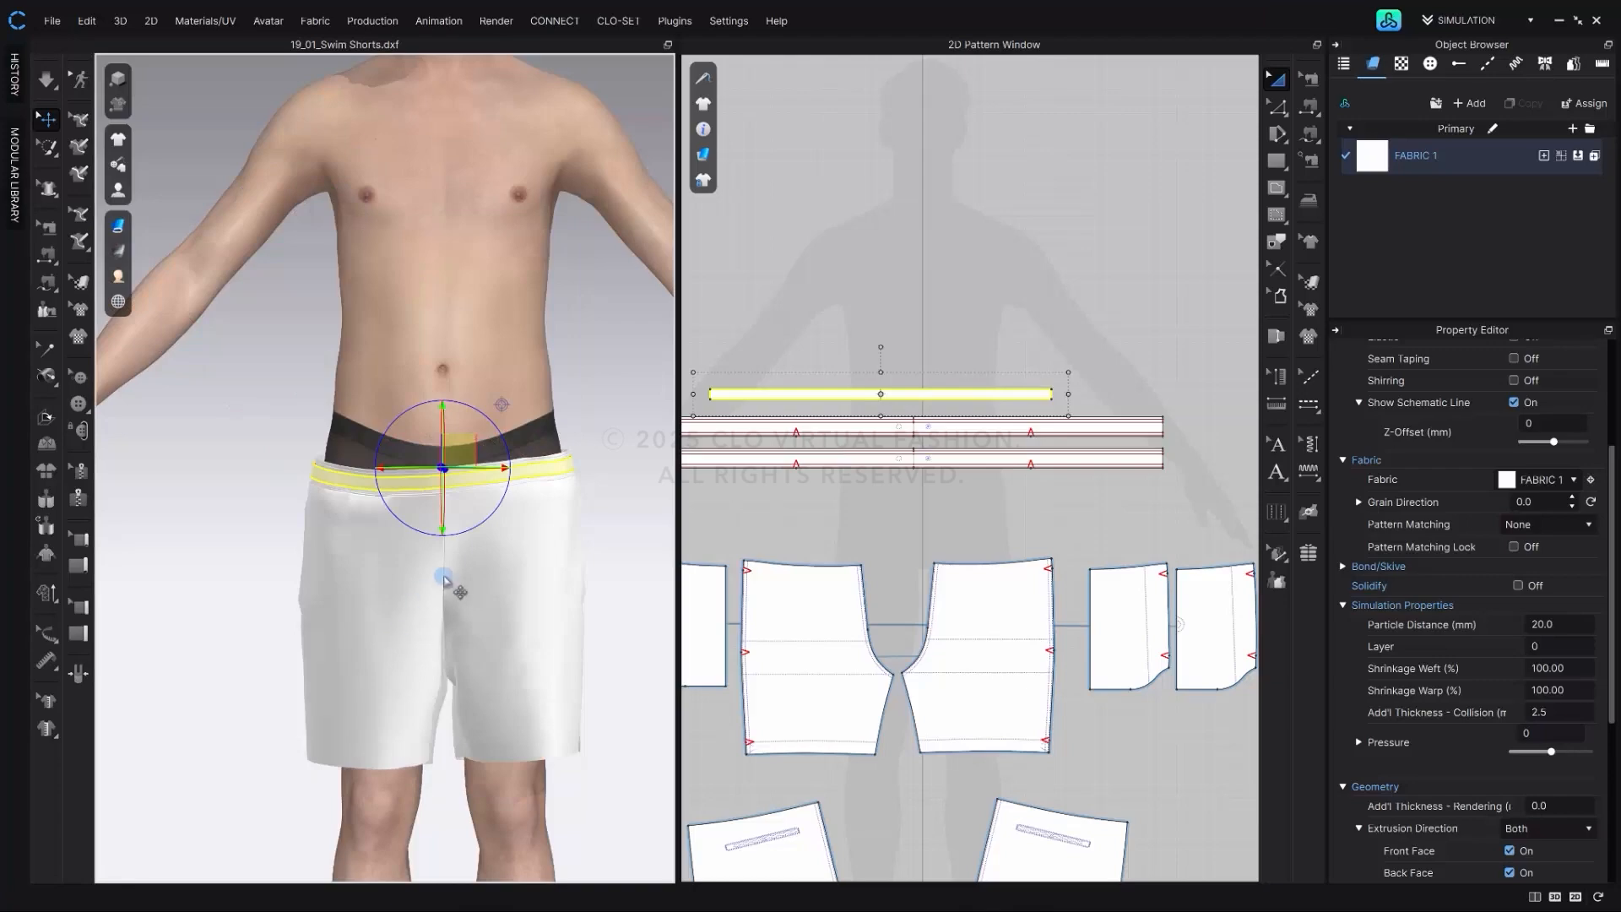
left_click(590, 463)
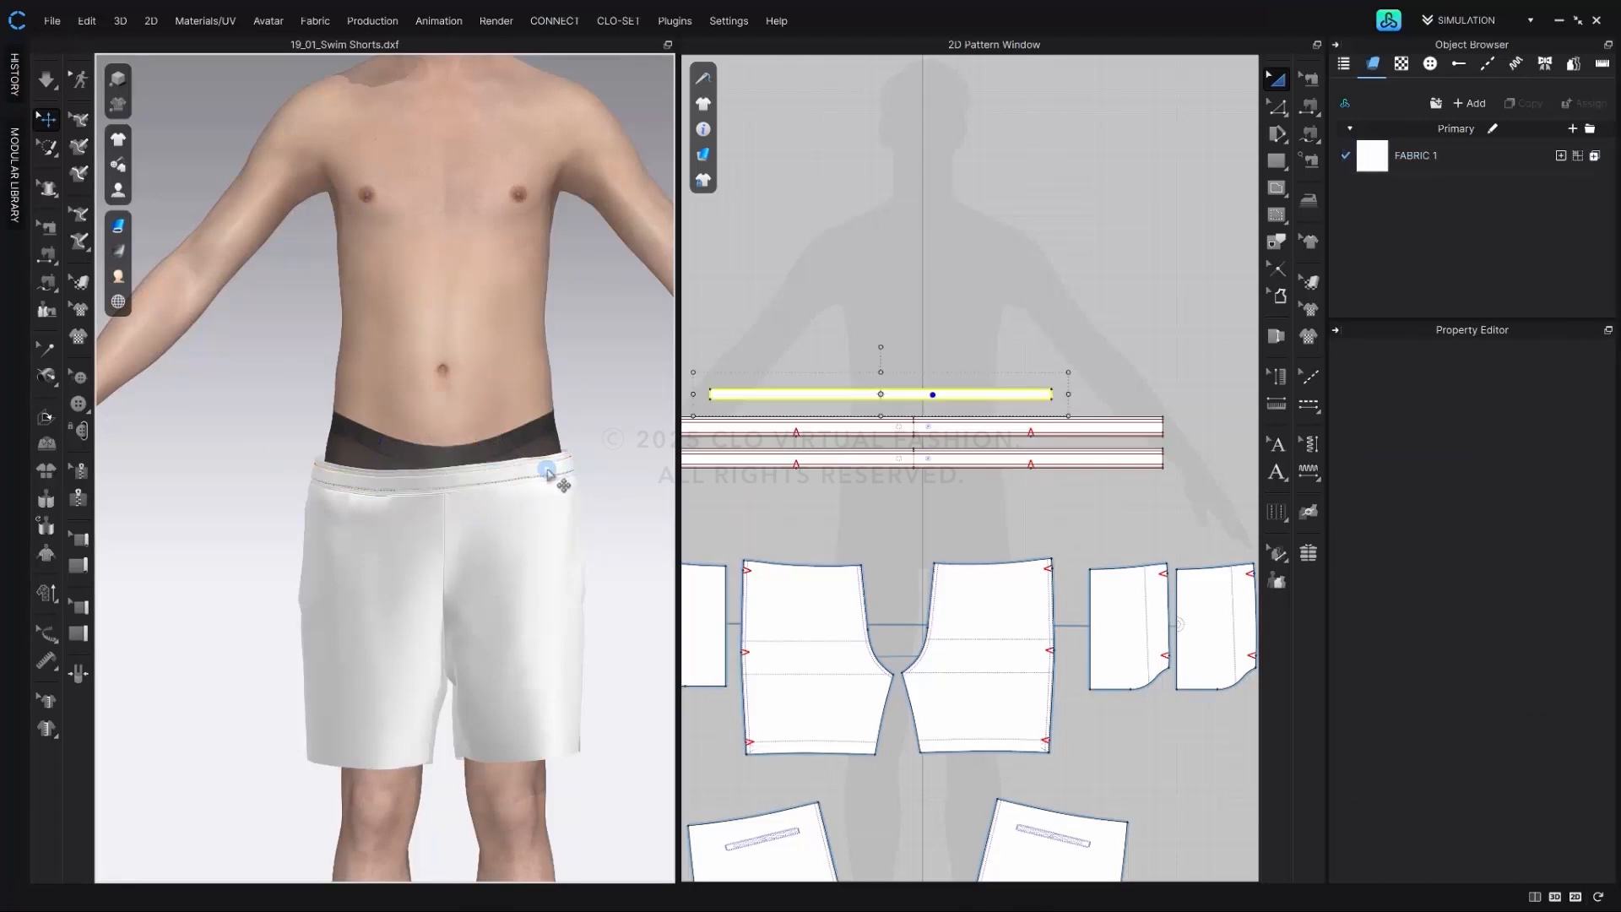
- Add a second fabric to the fabric list and assign it to the elastic strip
left_click(548, 471)
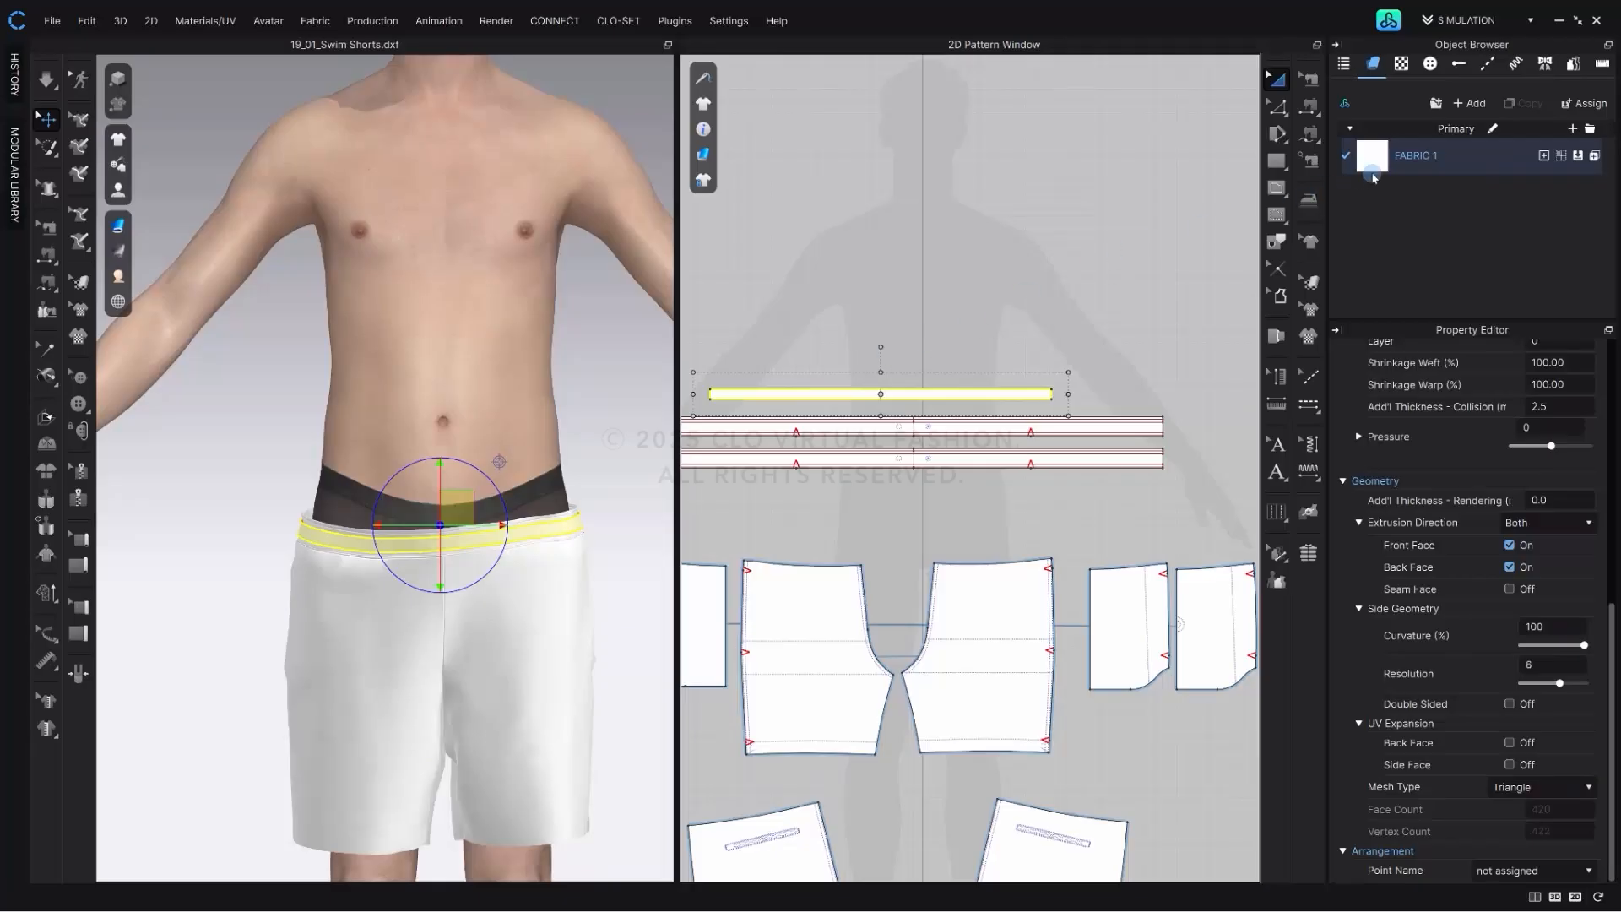
left_click(1411, 163)
left_click(1577, 105)
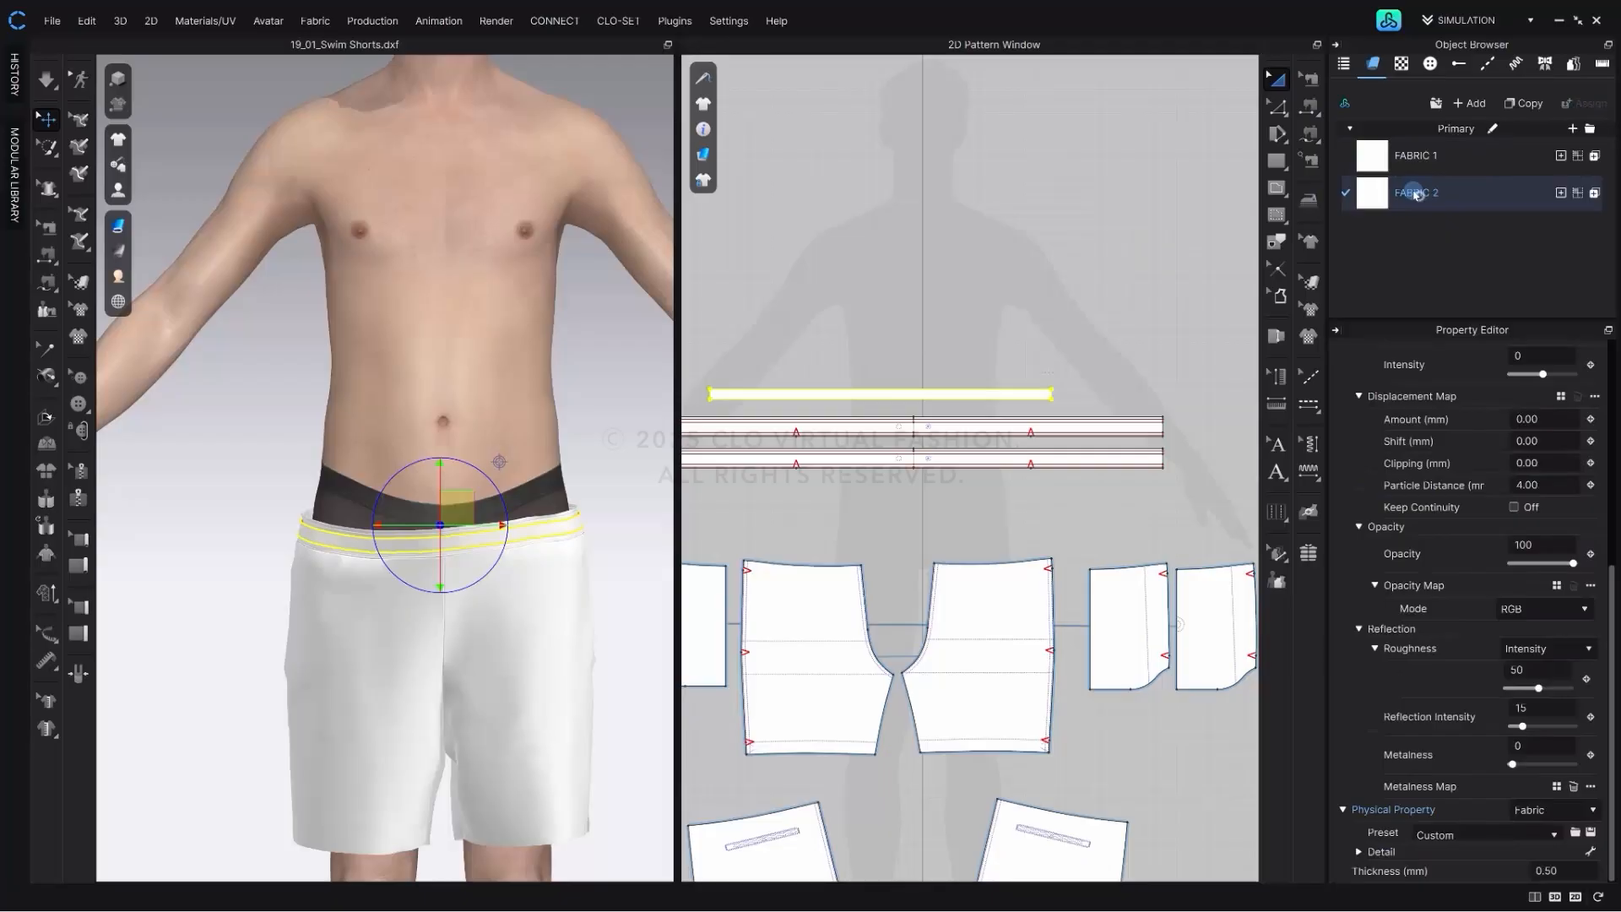
- Replace FABRIC 2 with the Woven Elastic.zfab preset from the library's Elastic fabrics
left_click(1389, 24)
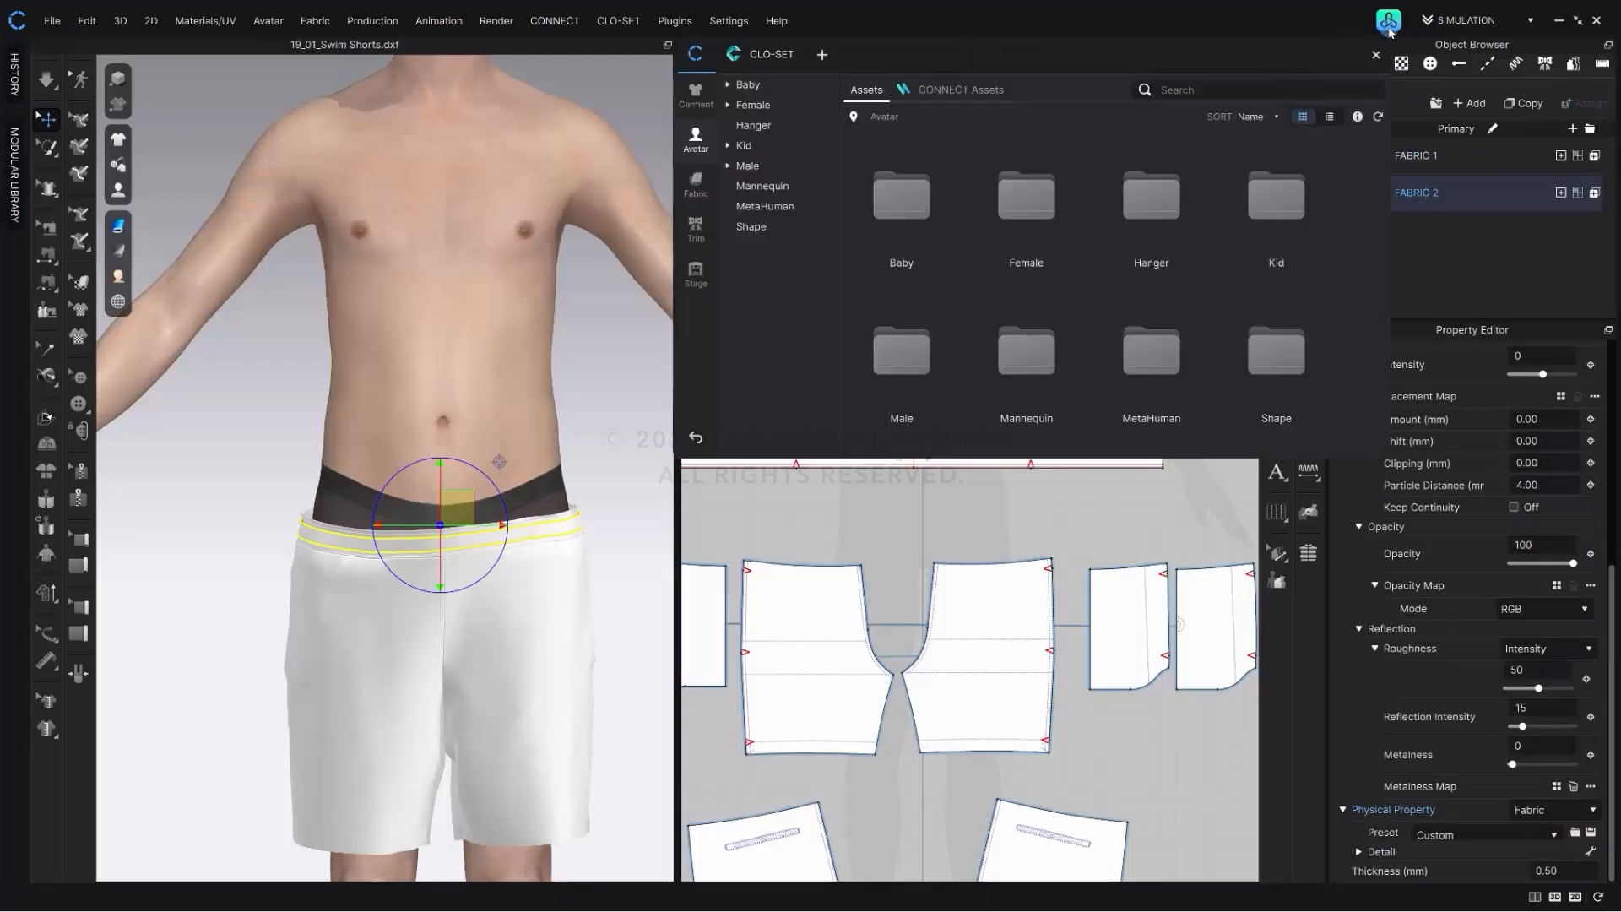
left_click(700, 186)
double_click(889, 203)
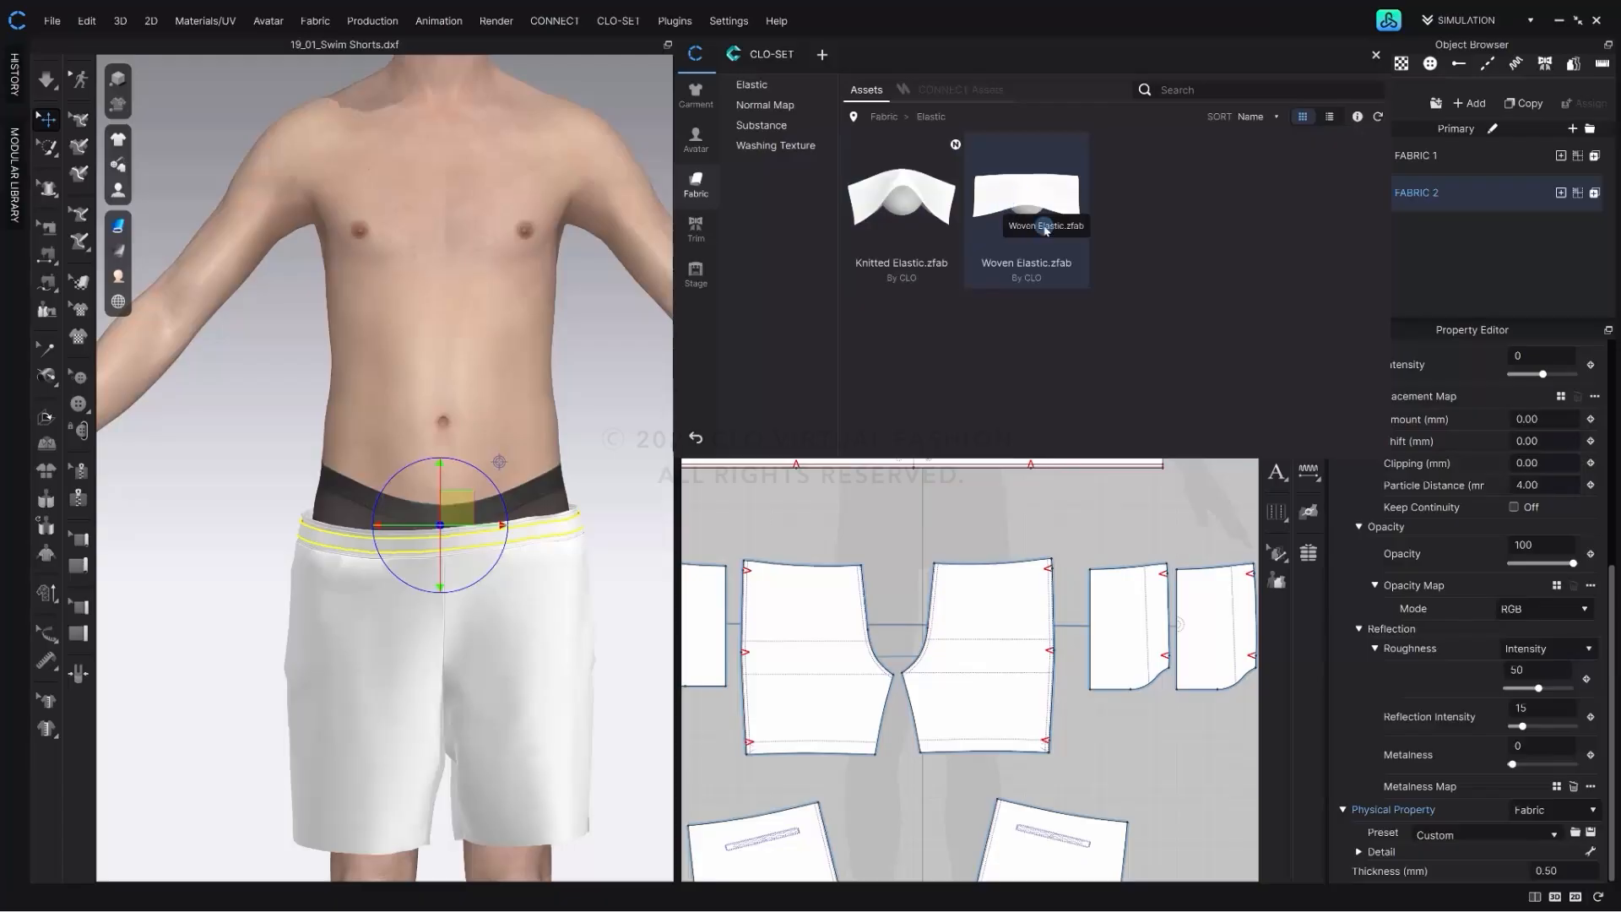
left_click_drag(1007, 205, 1466, 205)
left_click(1375, 55)
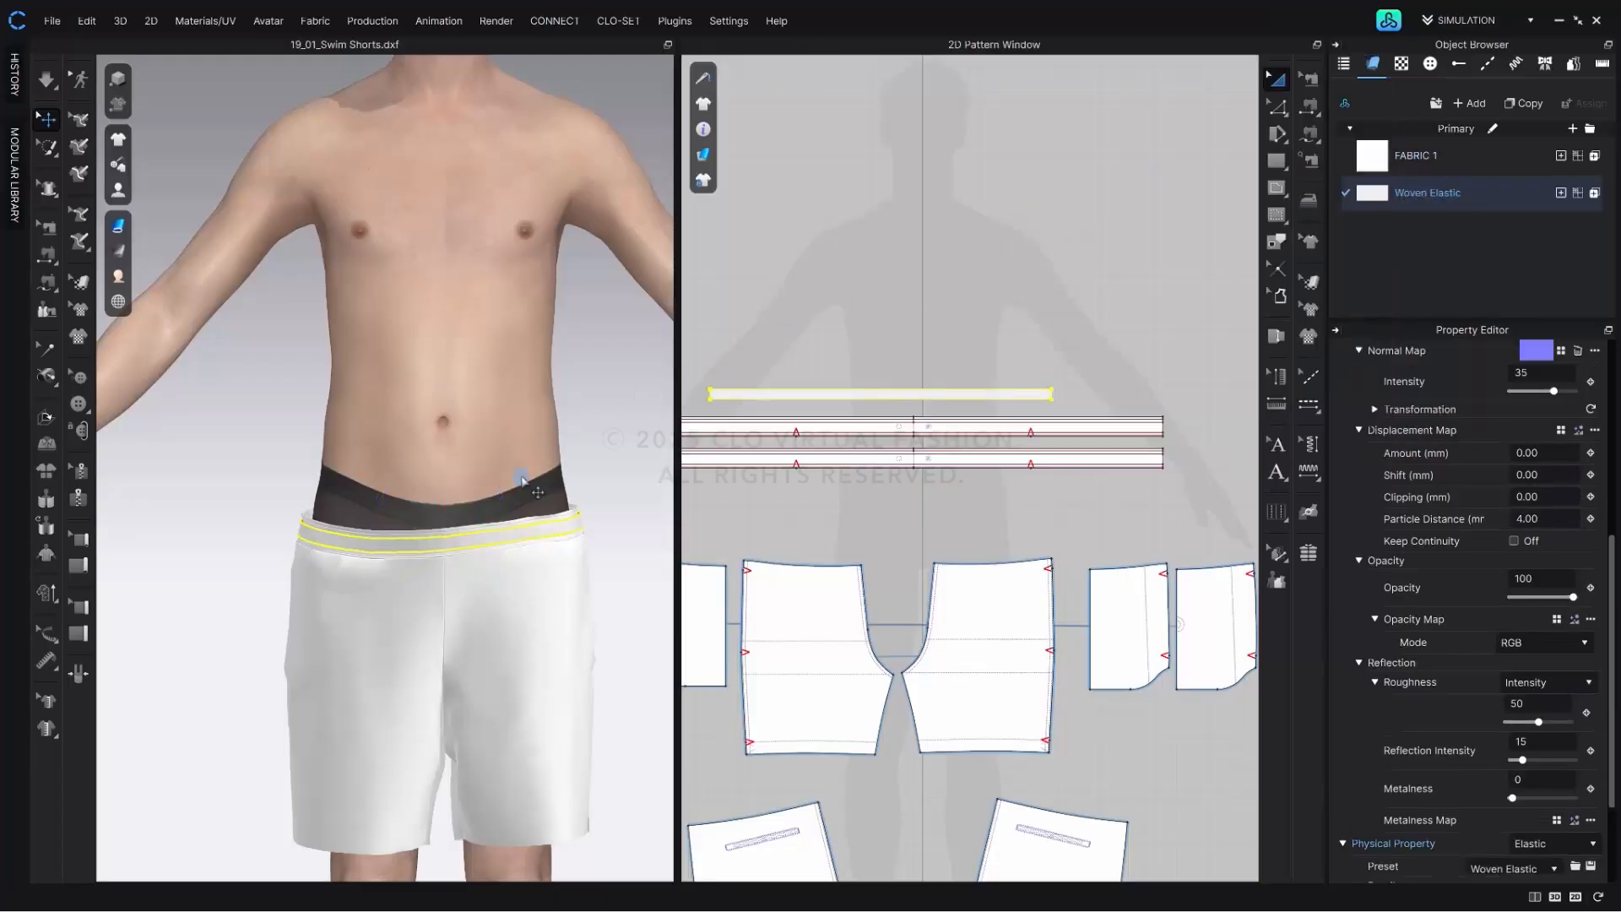
- Select all patterns and raise the whole garment slightly on the avatar so it covers the underwear's waistband
left_click(802, 502)
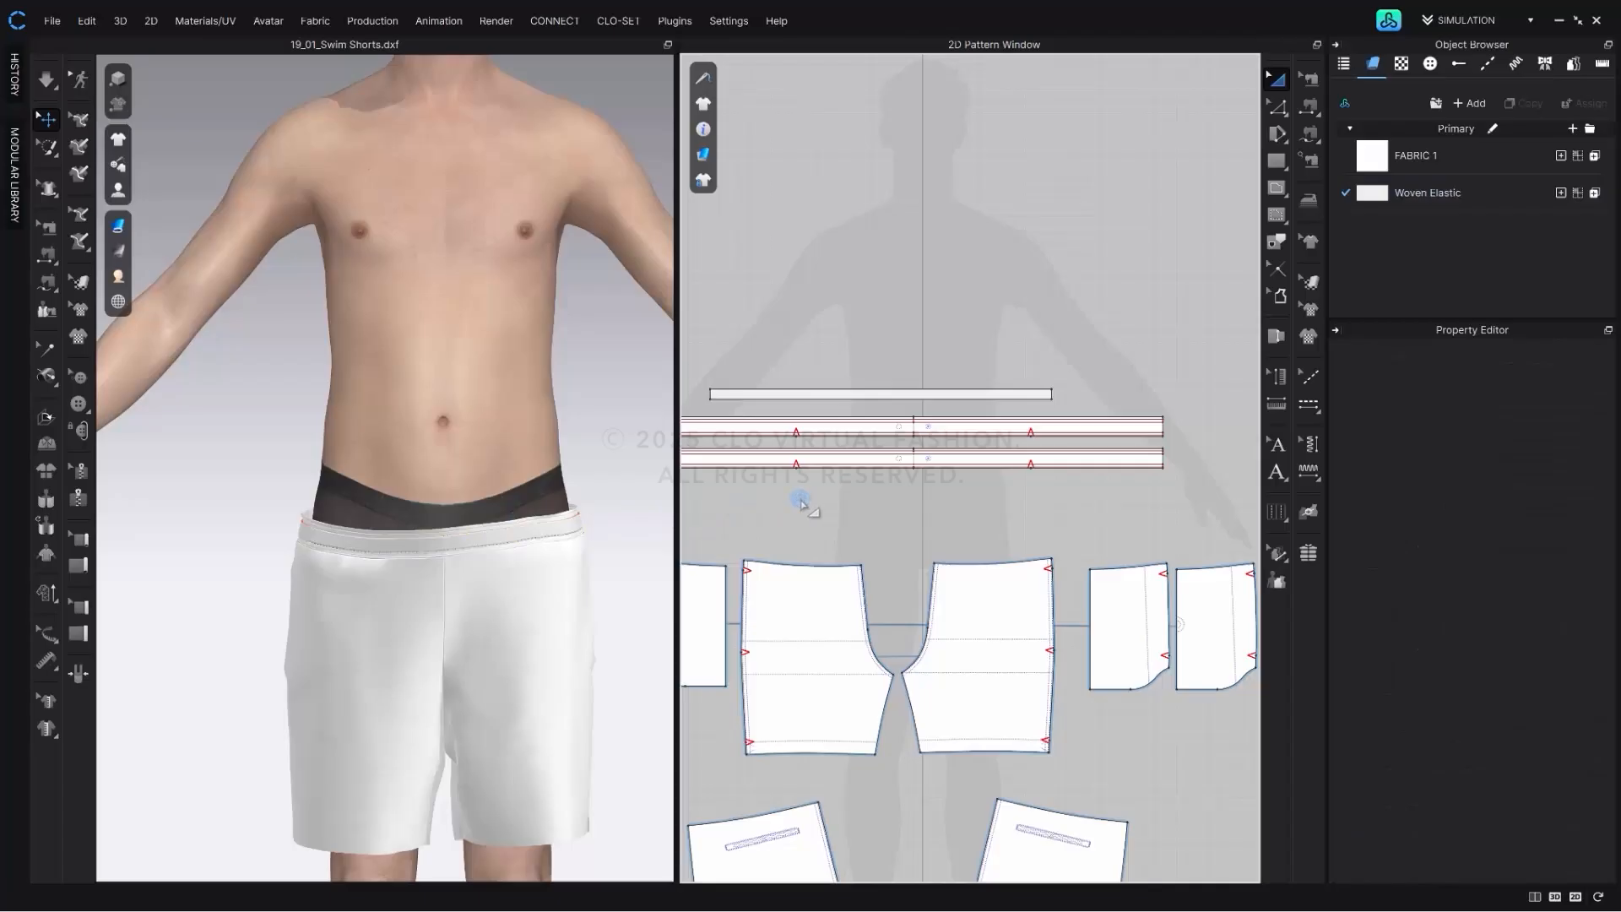
key("ctrl+a")
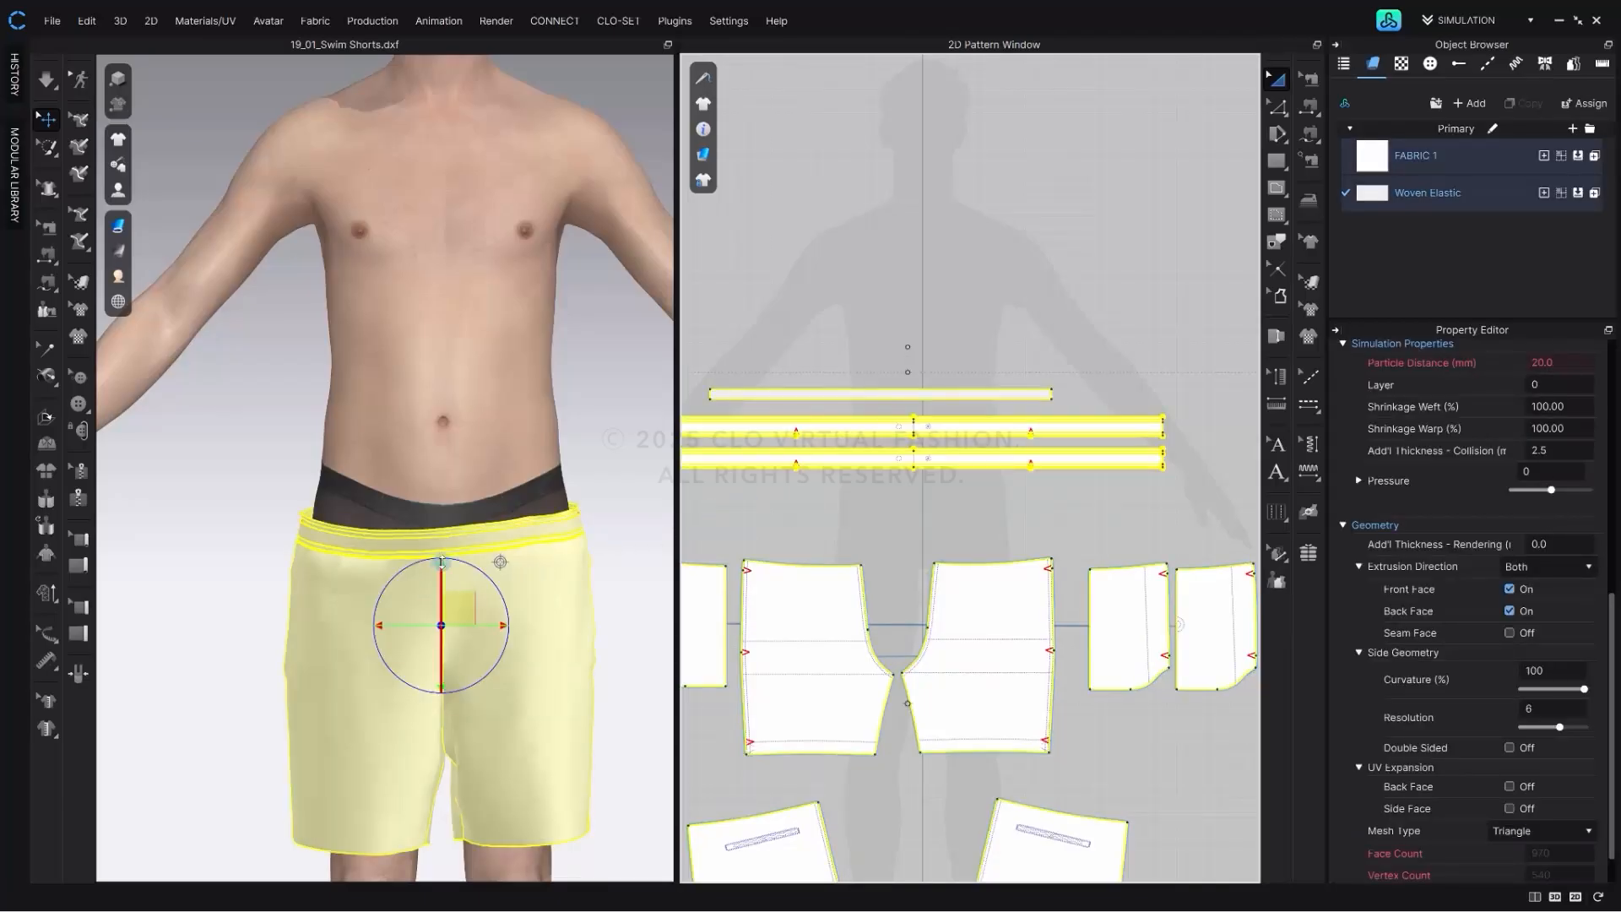
left_click_drag(441, 561, 442, 512)
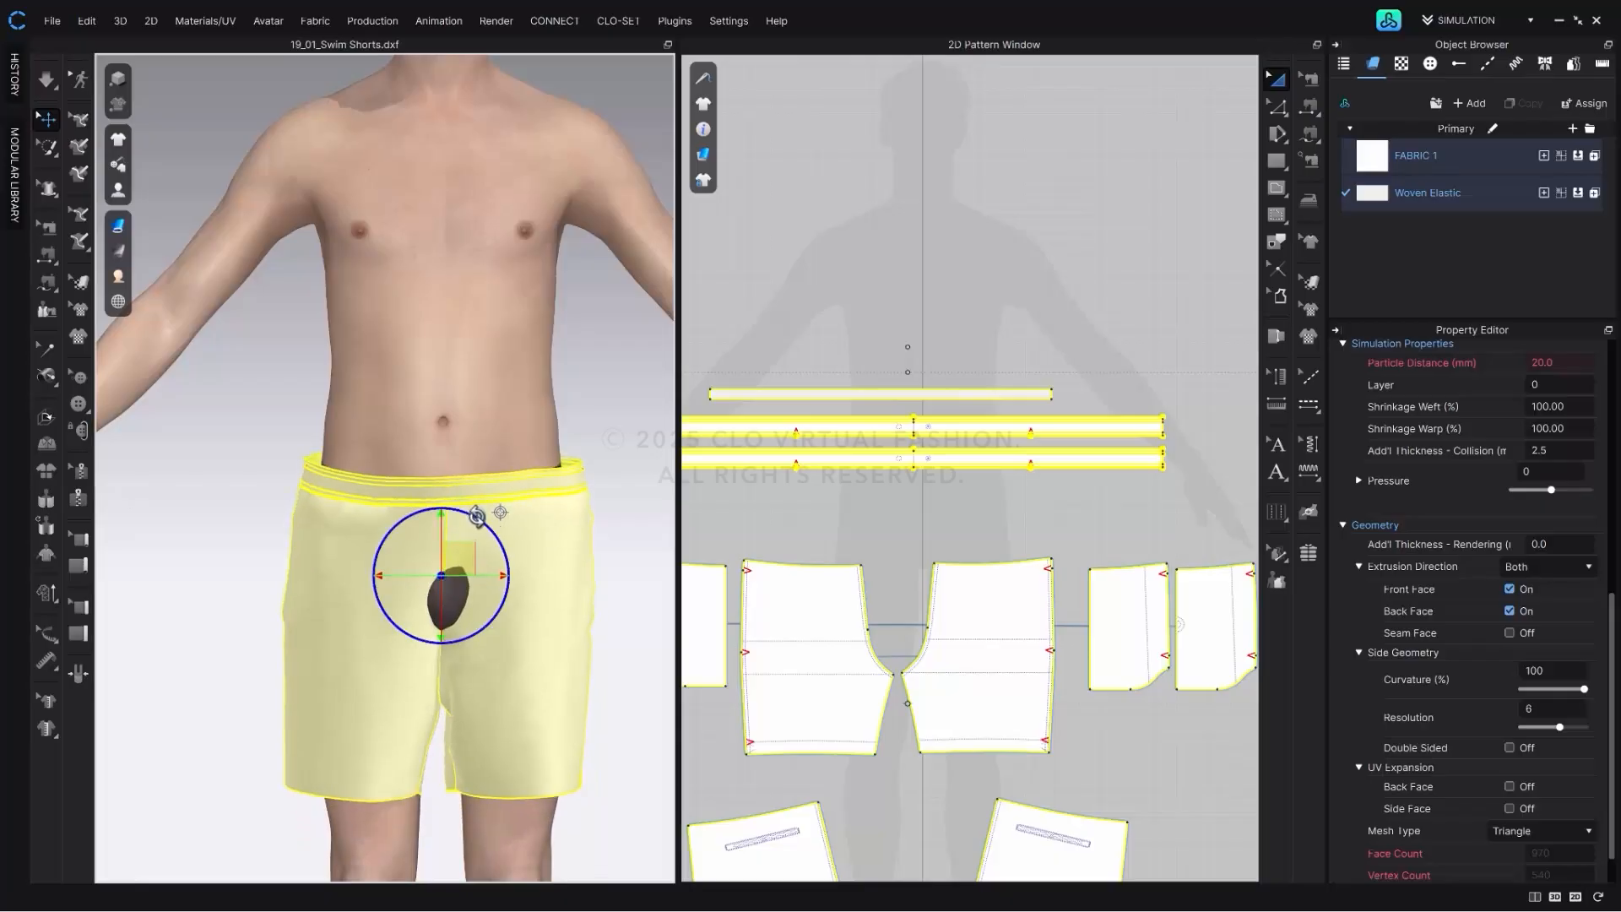
left_click(622, 467)
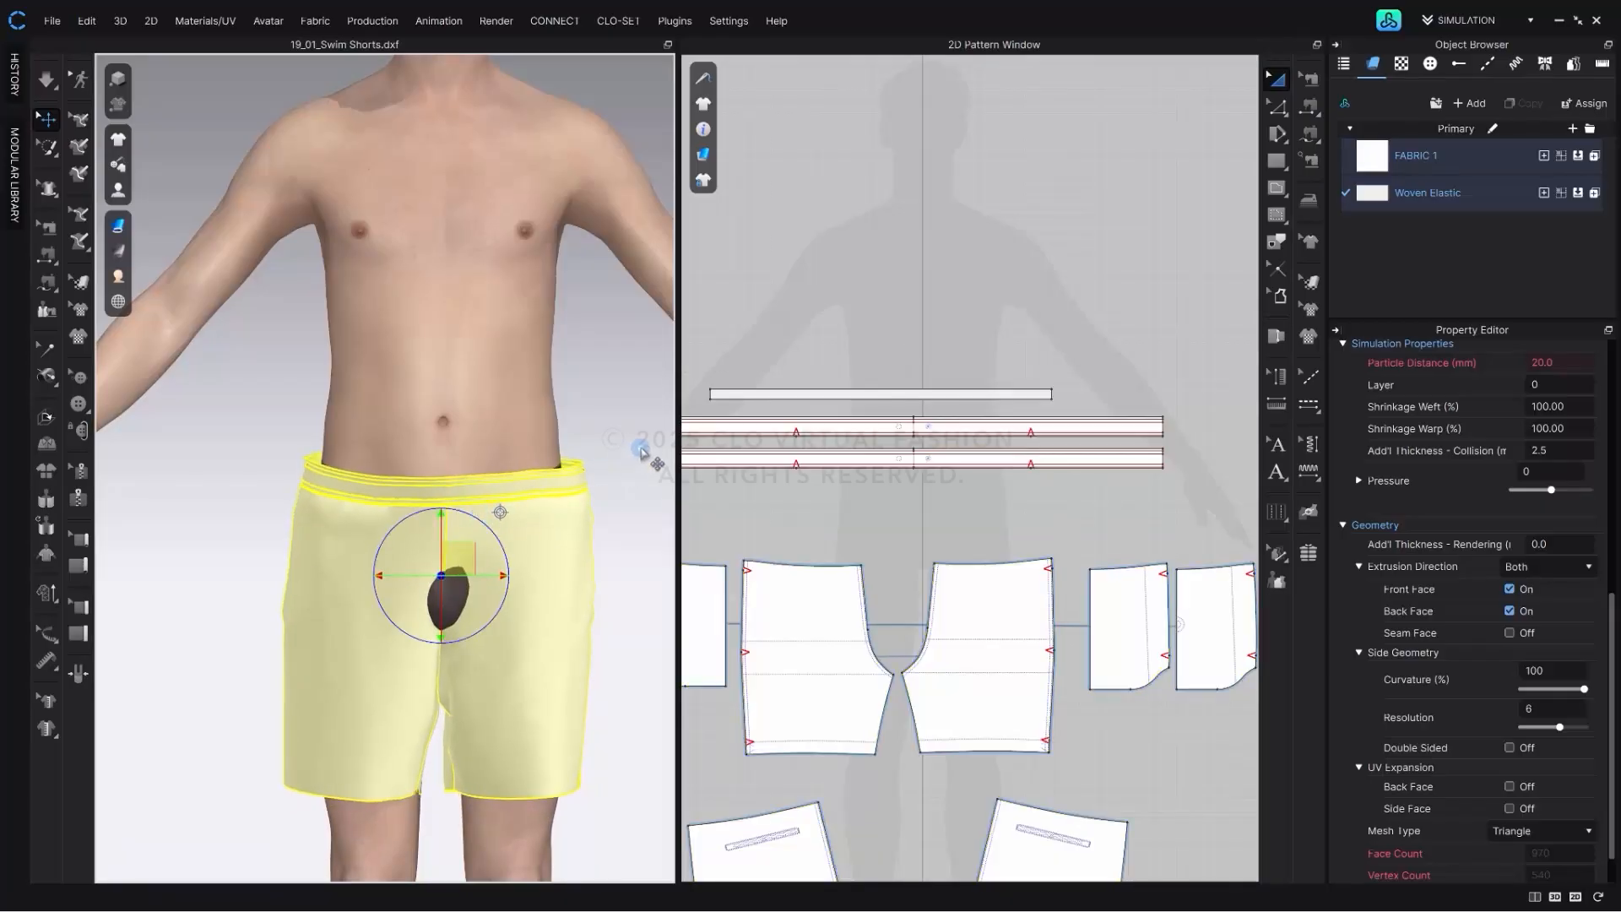
- Simulate the shorts, pulling the front panel and waistband into place on the avatar, then stop the simulation
key("space")
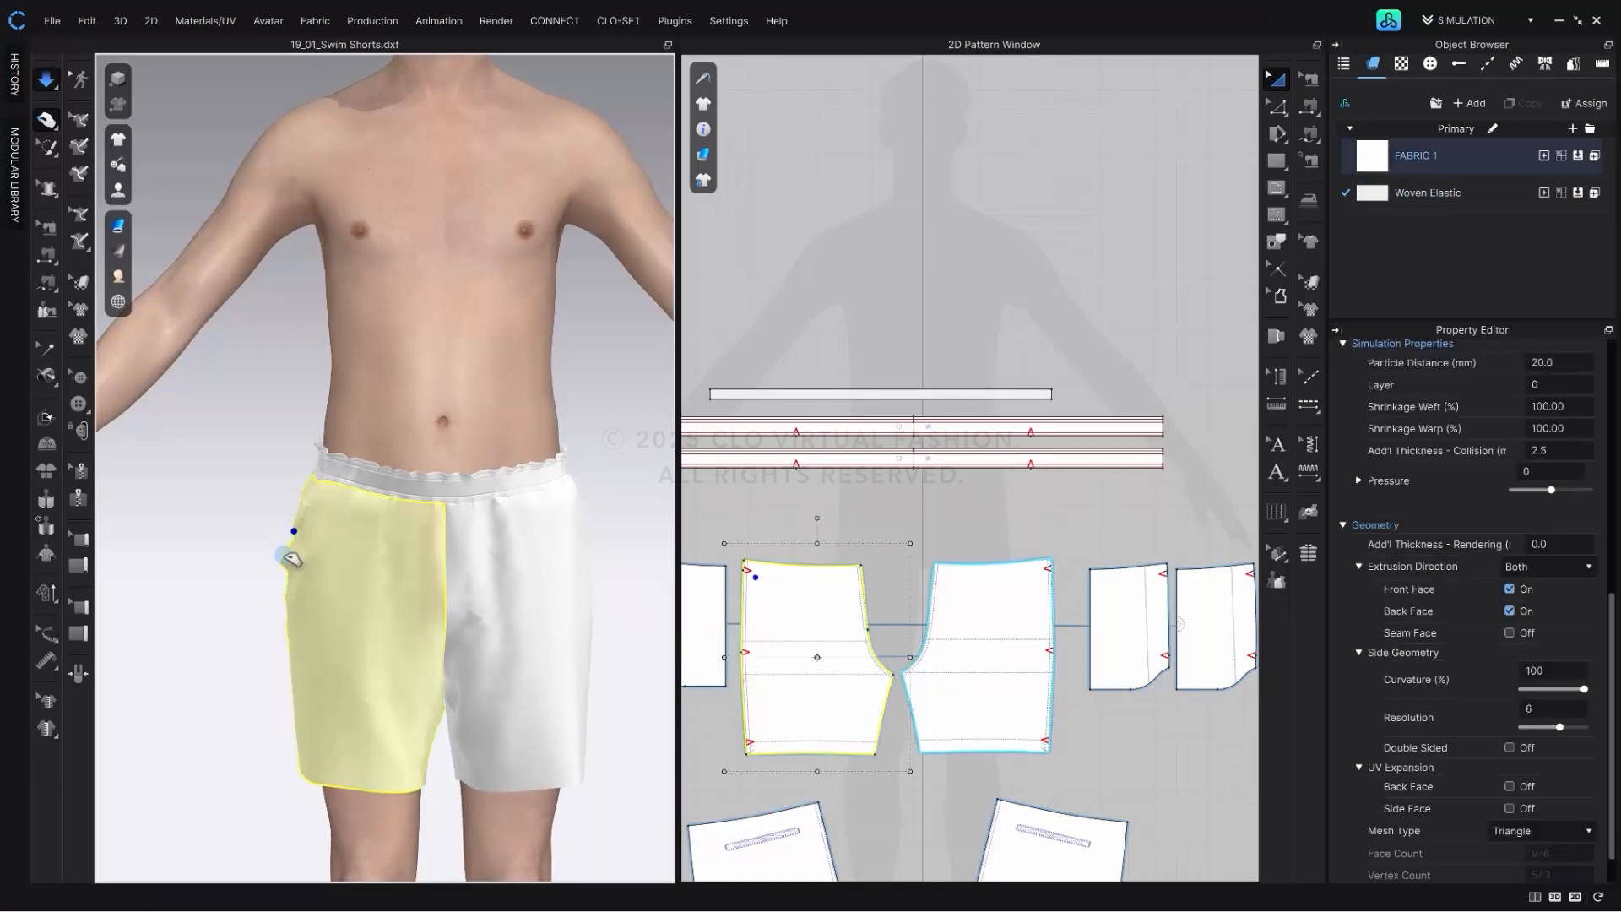
left_click(579, 448)
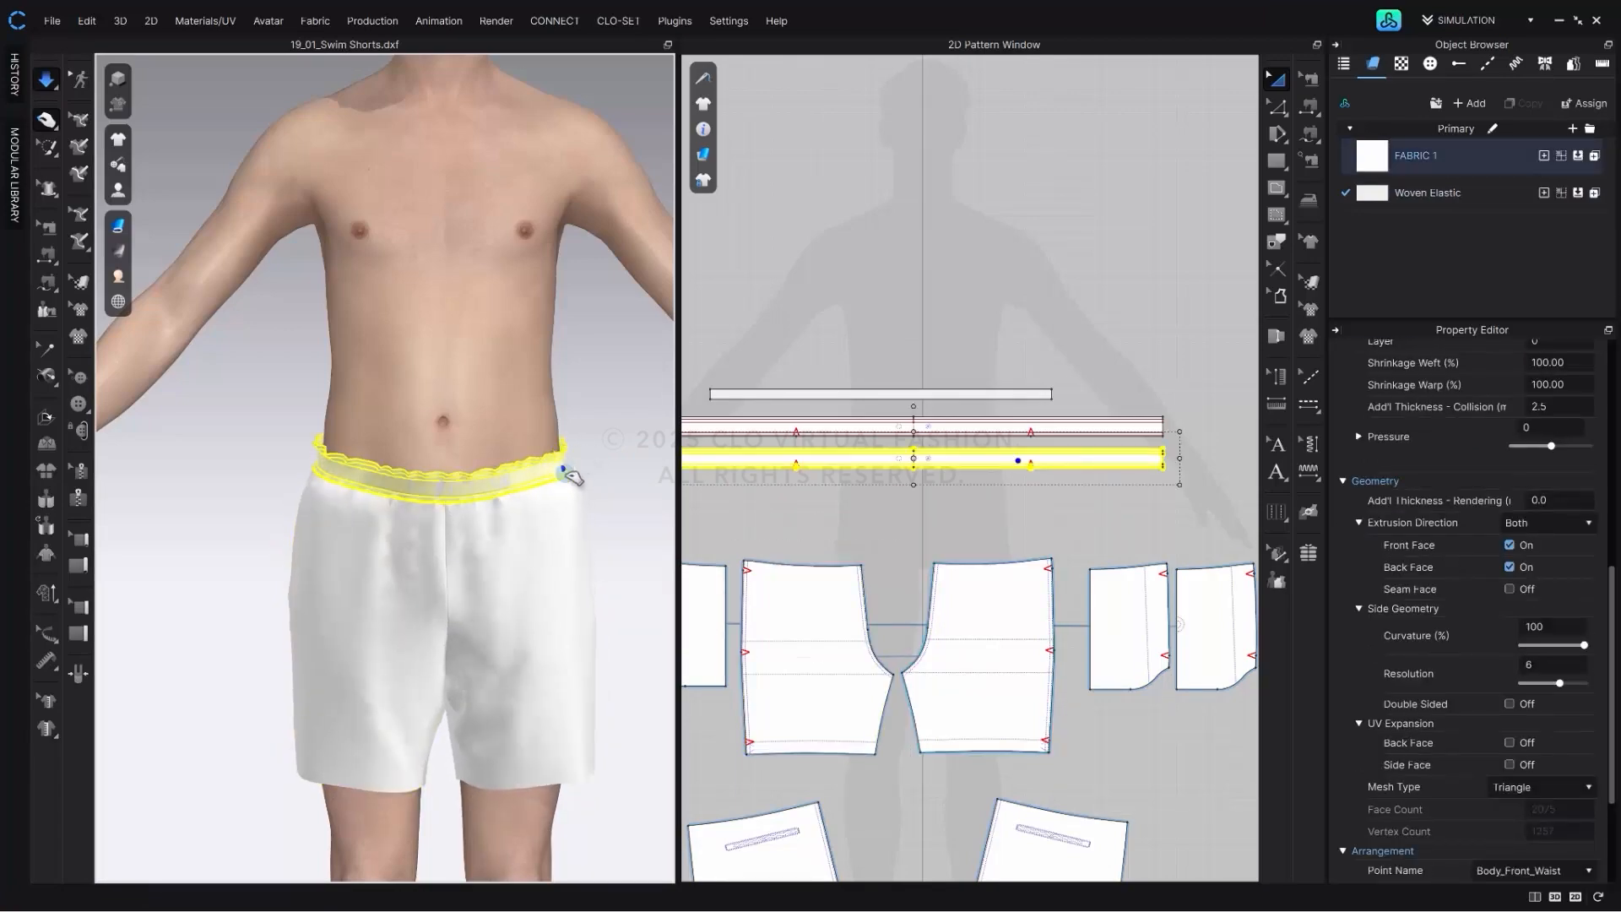
left_click(591, 454)
key("w")
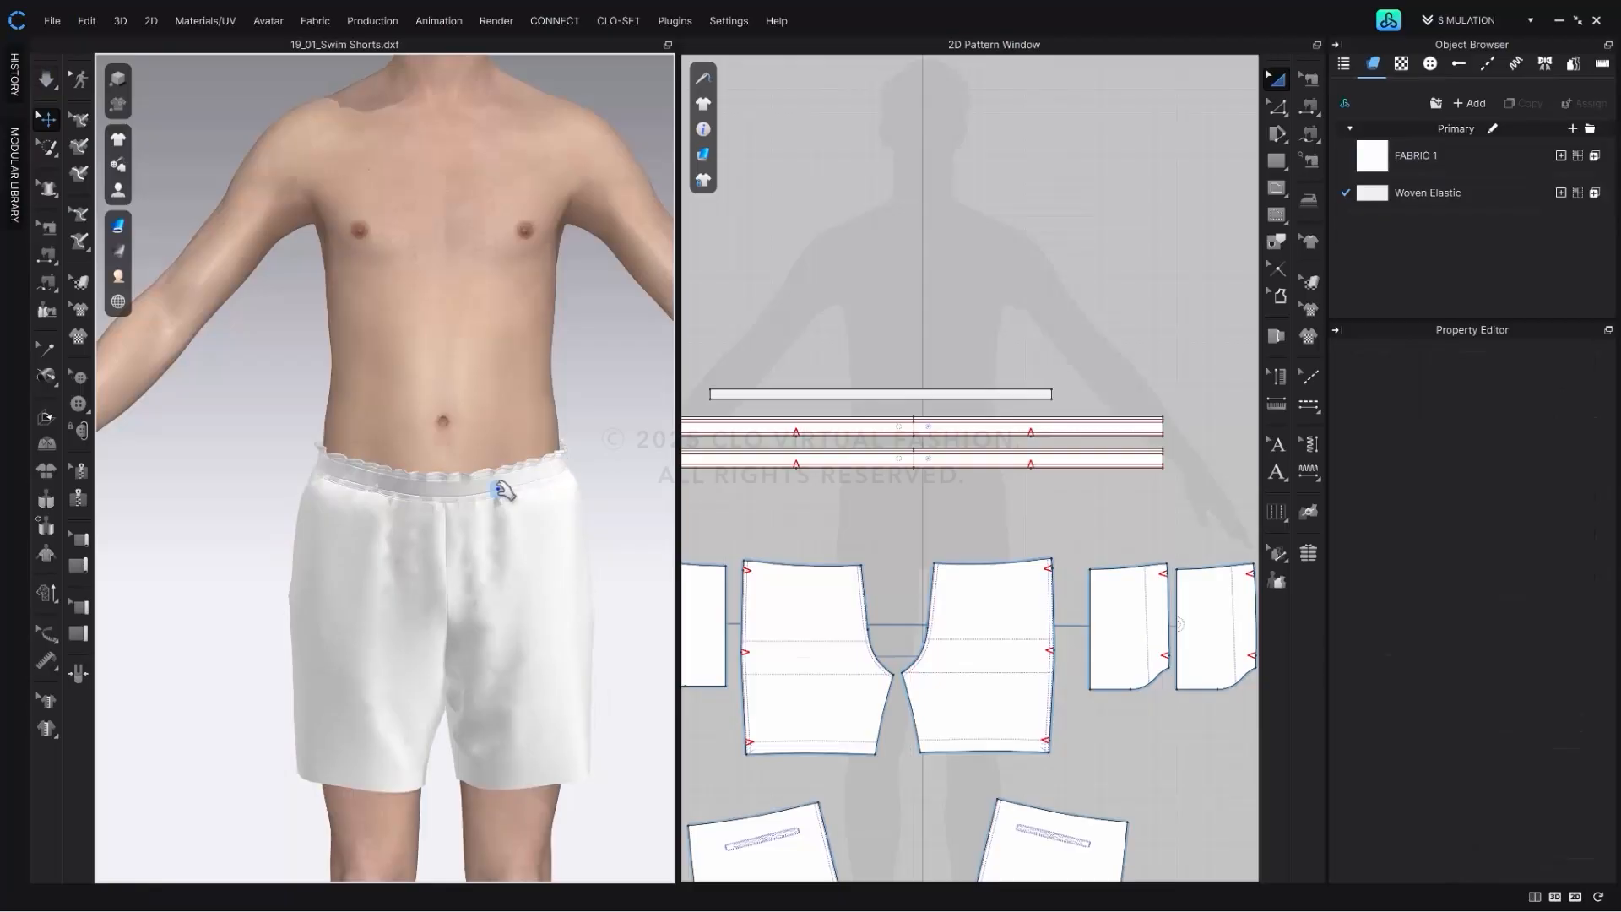
- Superimpose the inner waistband piece under the elastic strip, then simulate the shorts briefly
left_click(741, 414)
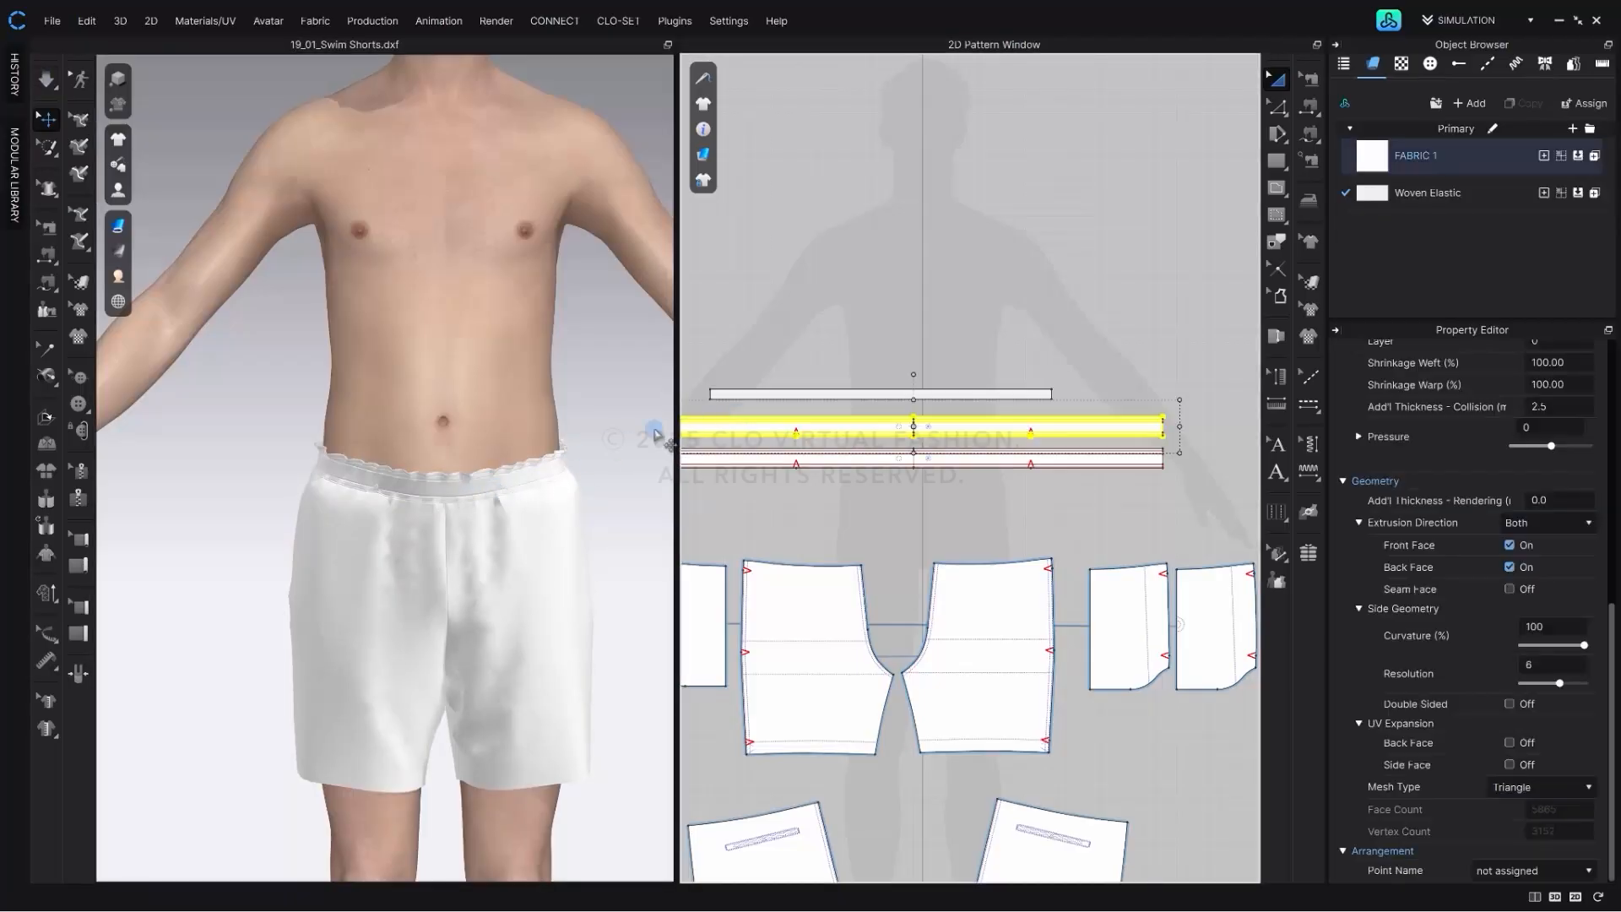
scroll(591, 454, "up", 2)
middle_click_drag(595, 457, 555, 453)
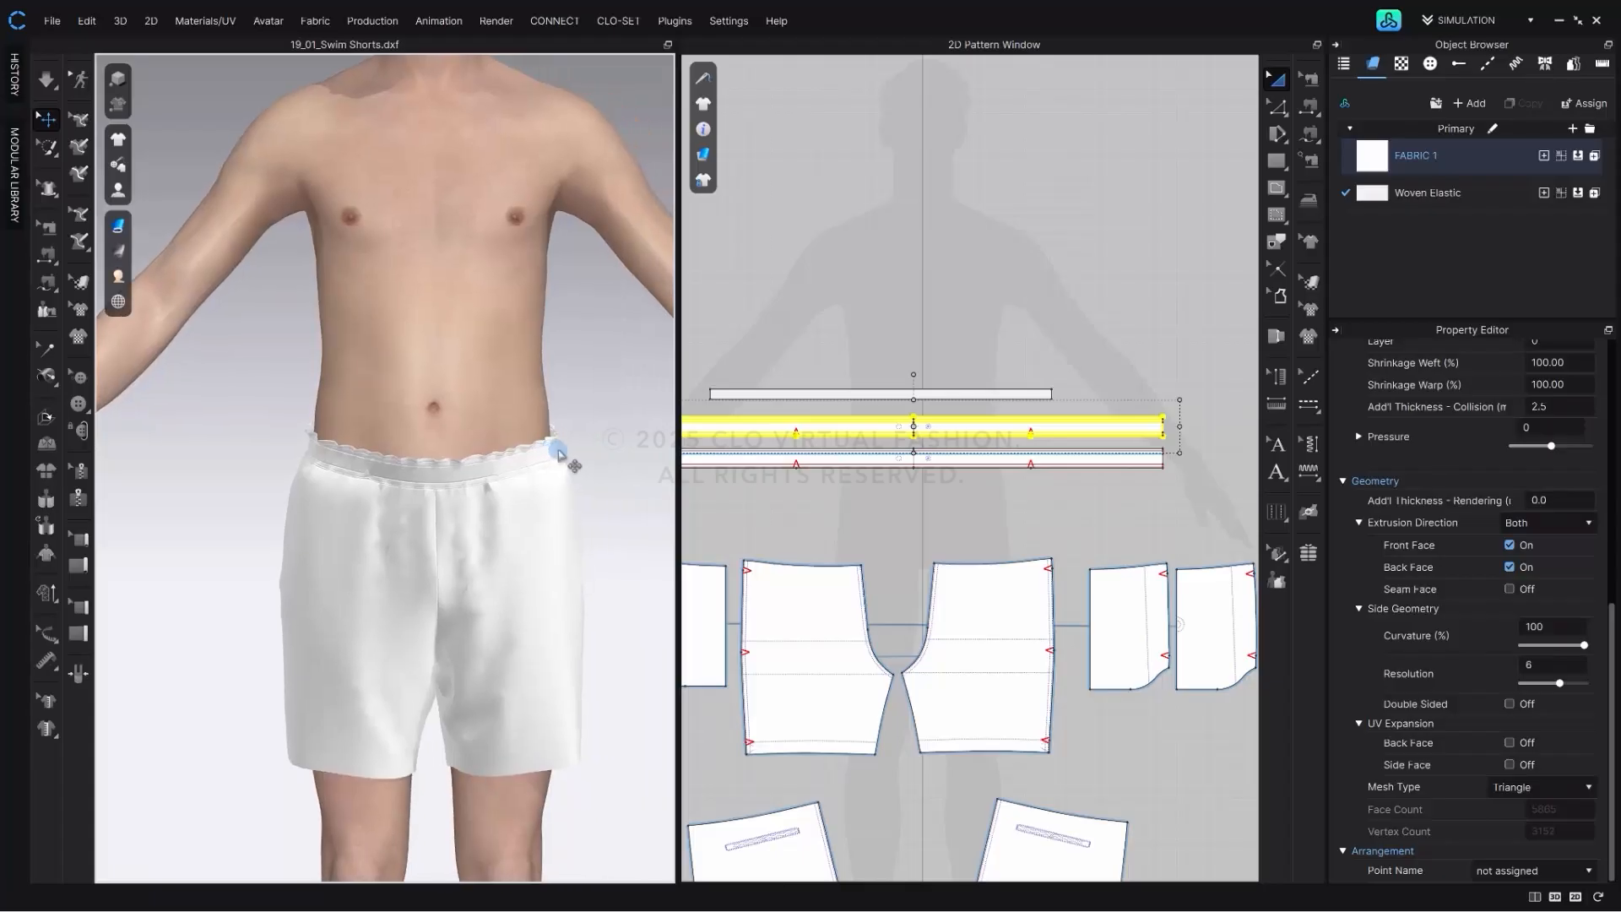
left_click(760, 447)
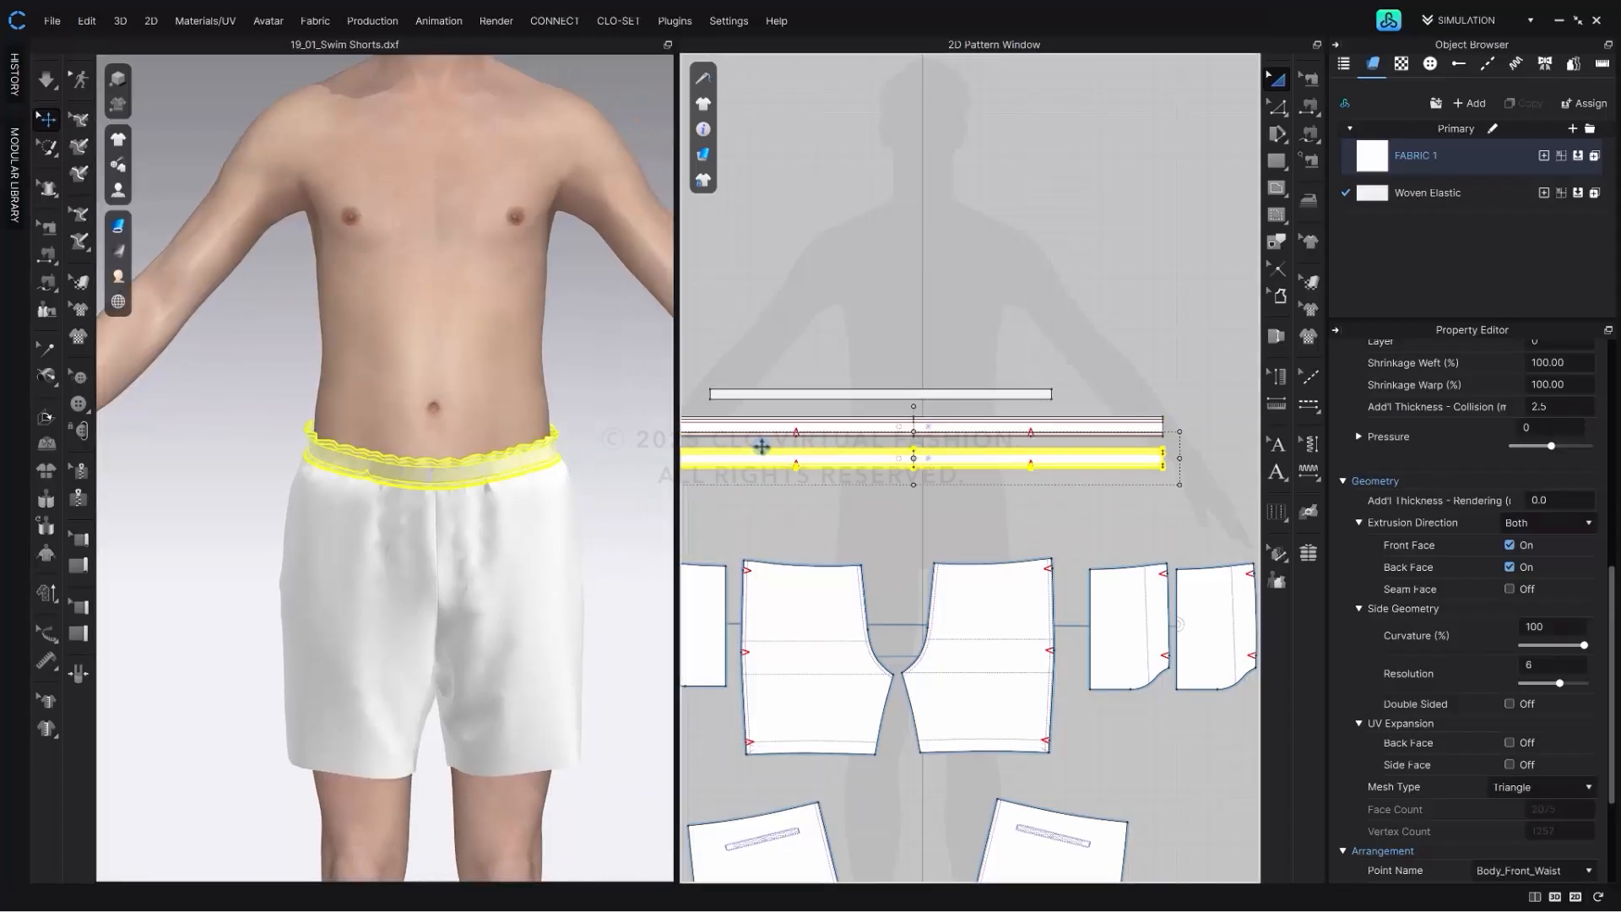
right_click(450, 435)
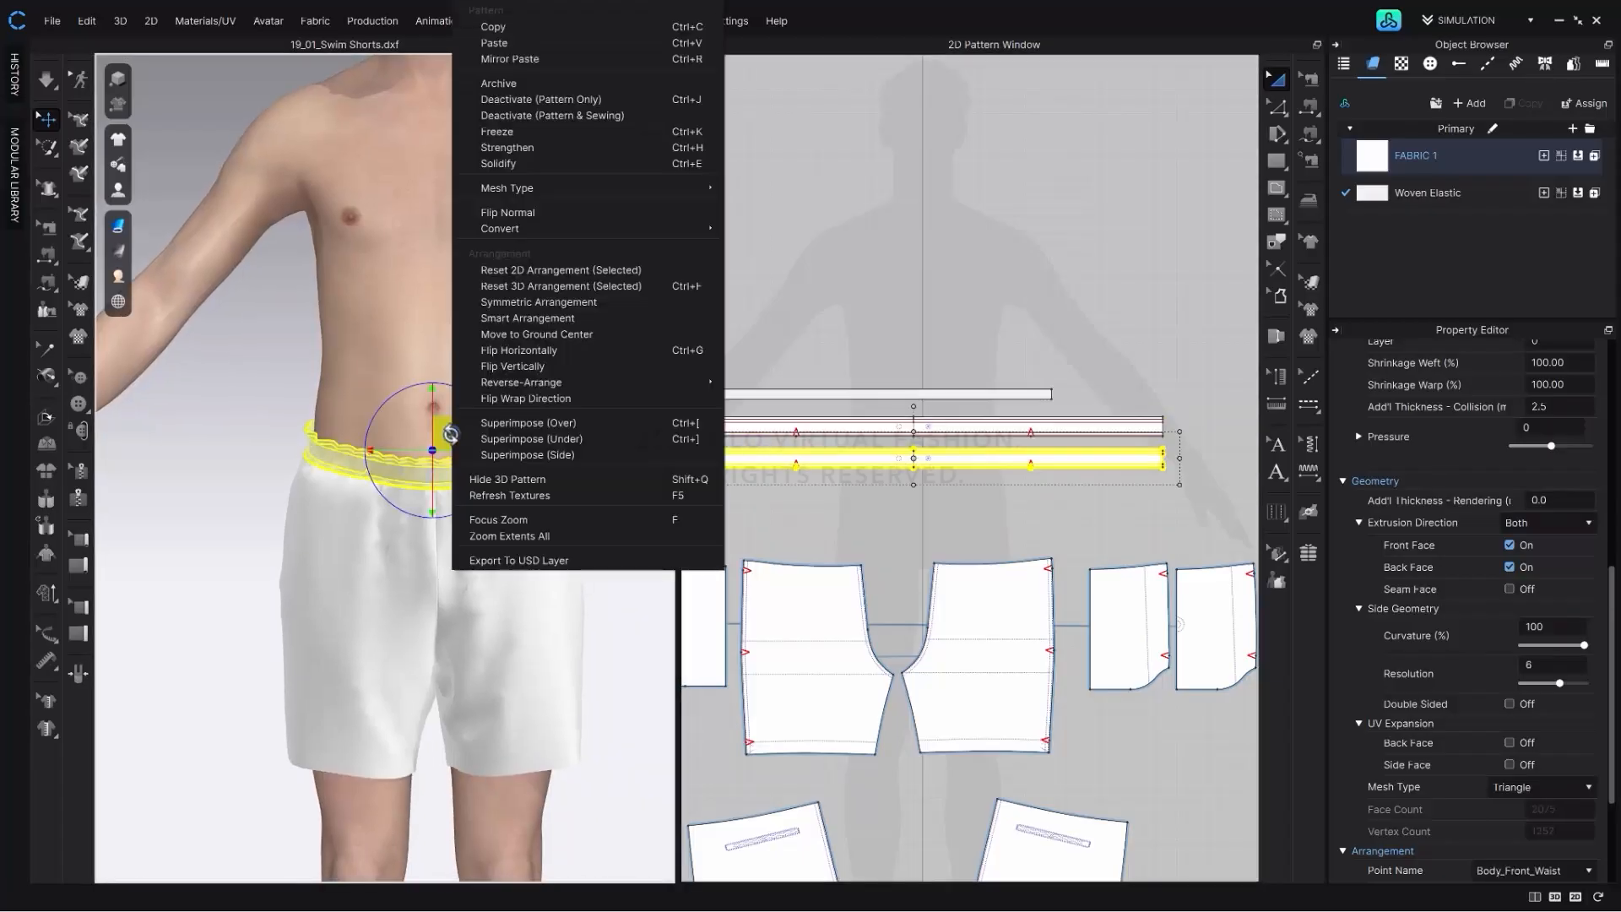
left_click(501, 440)
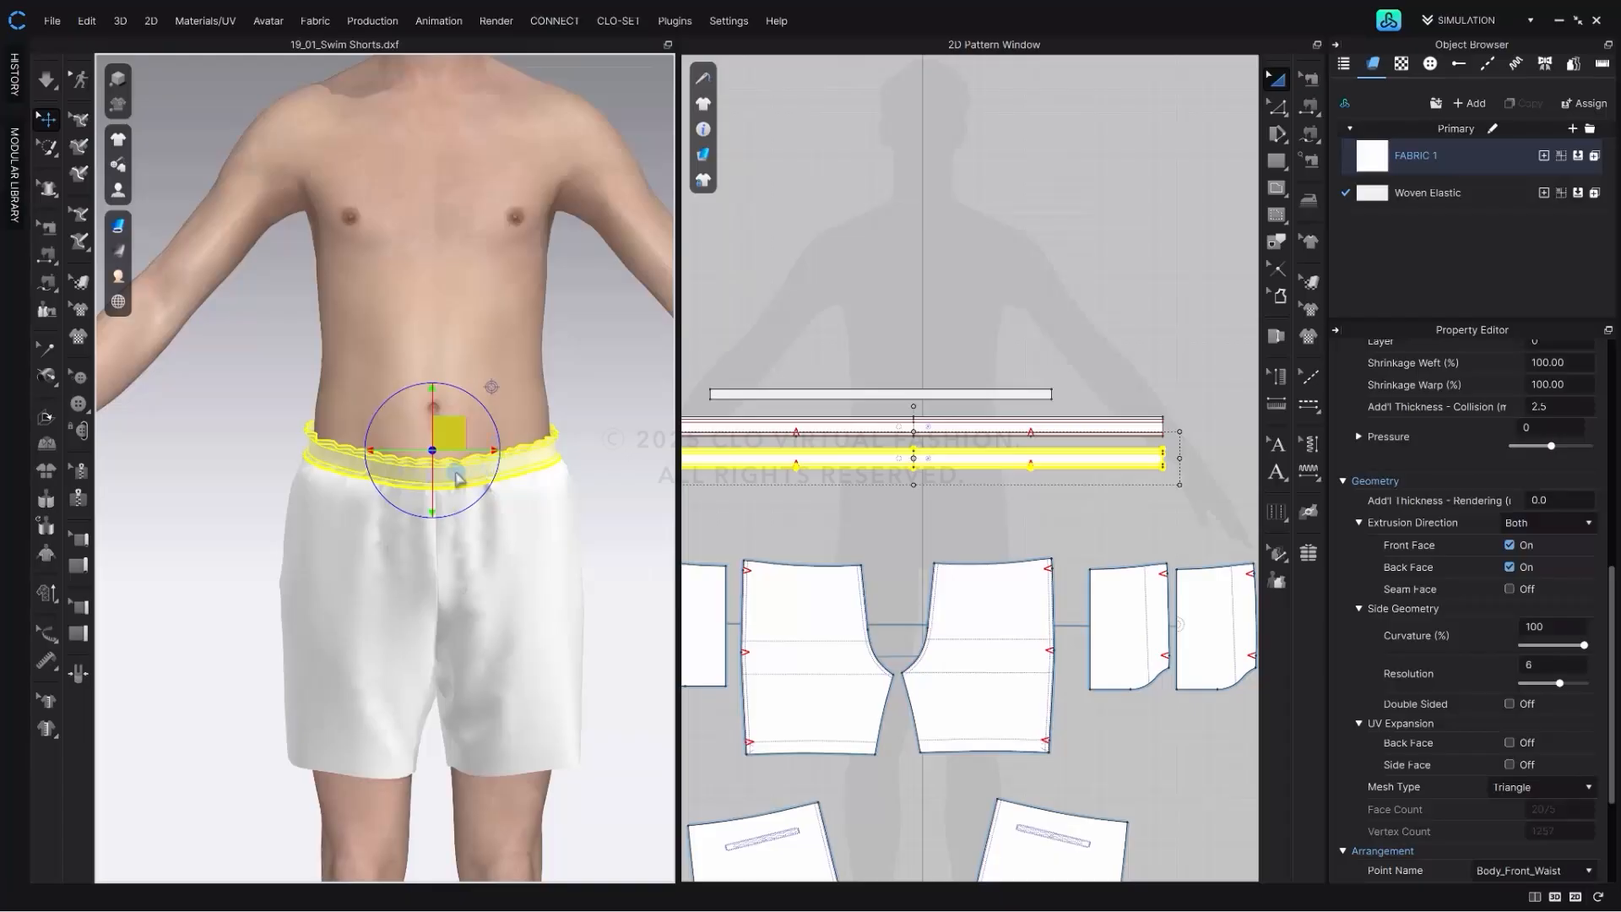
left_click(589, 443)
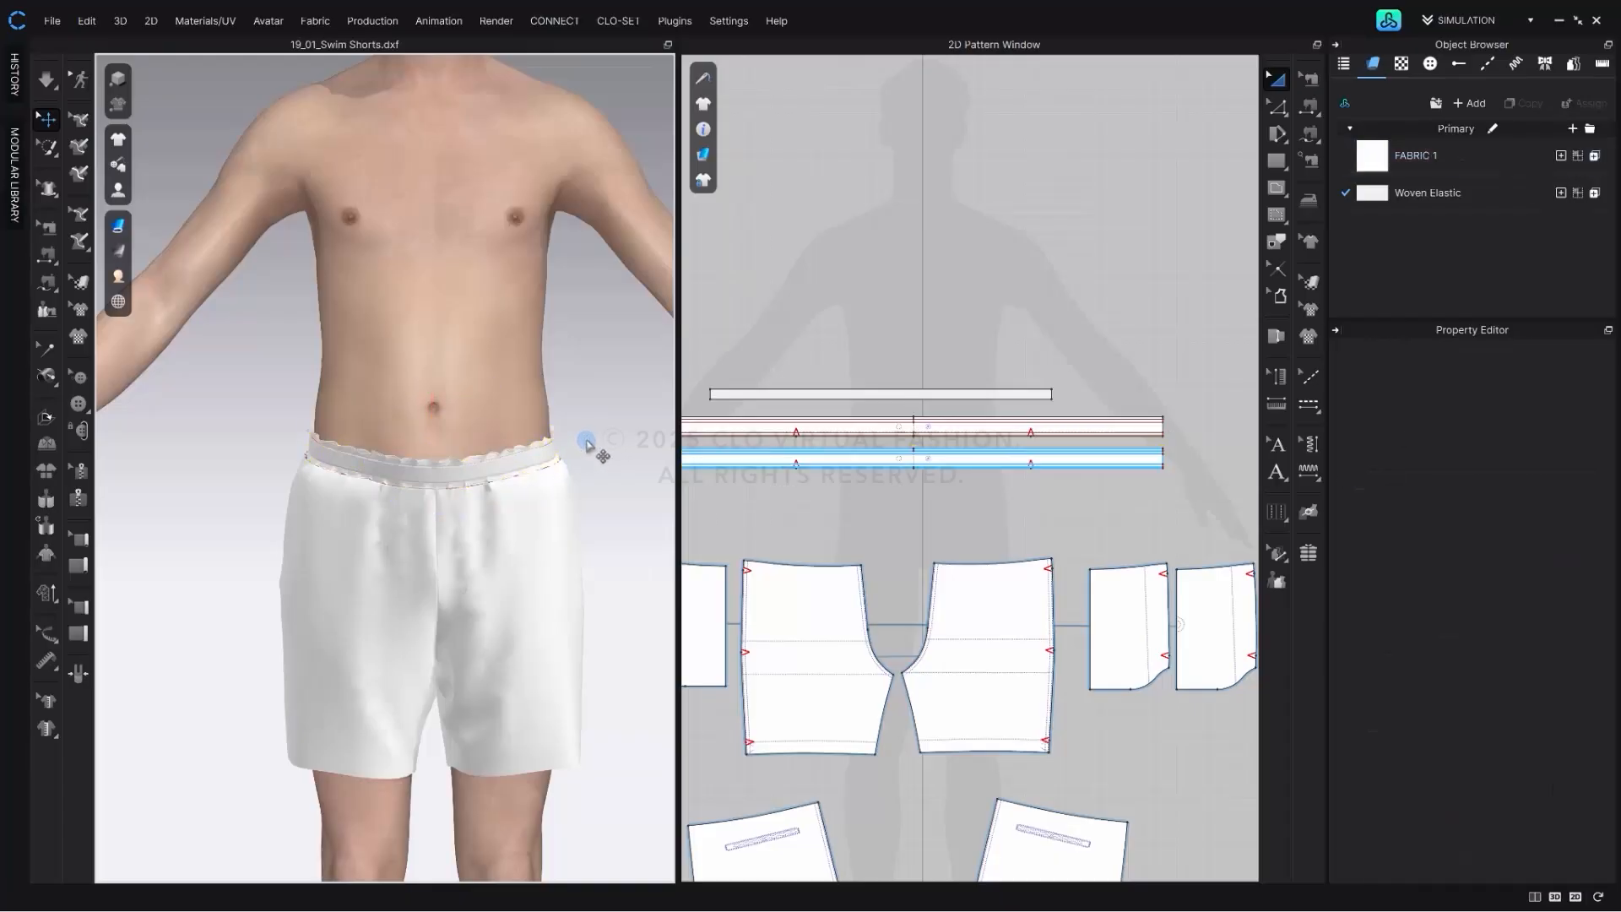
key("space")
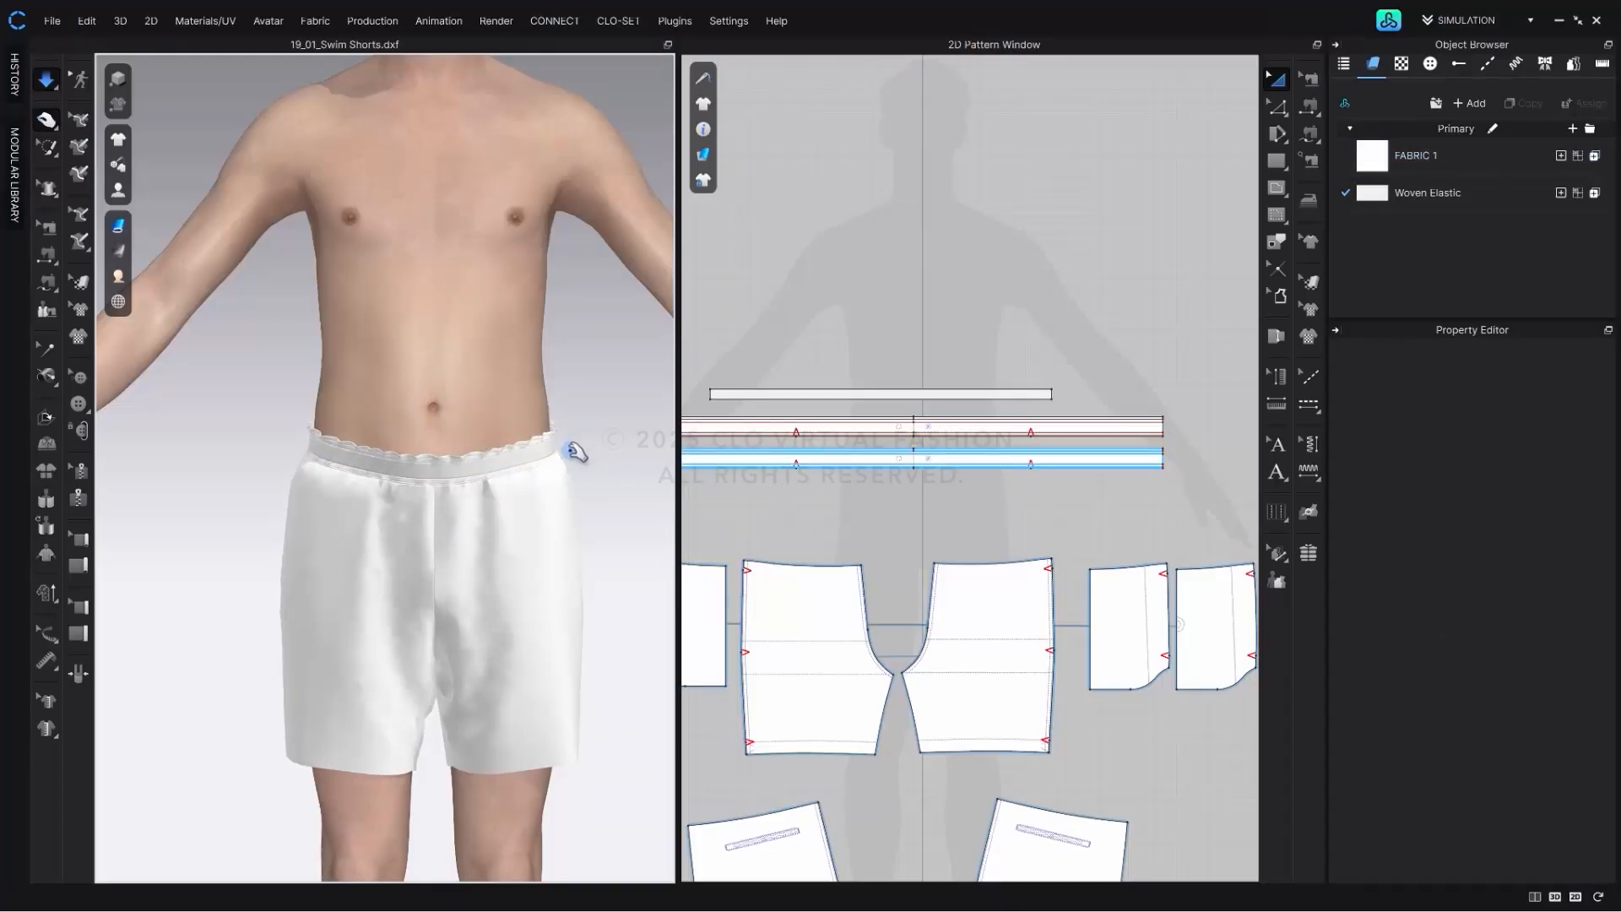
key("space")
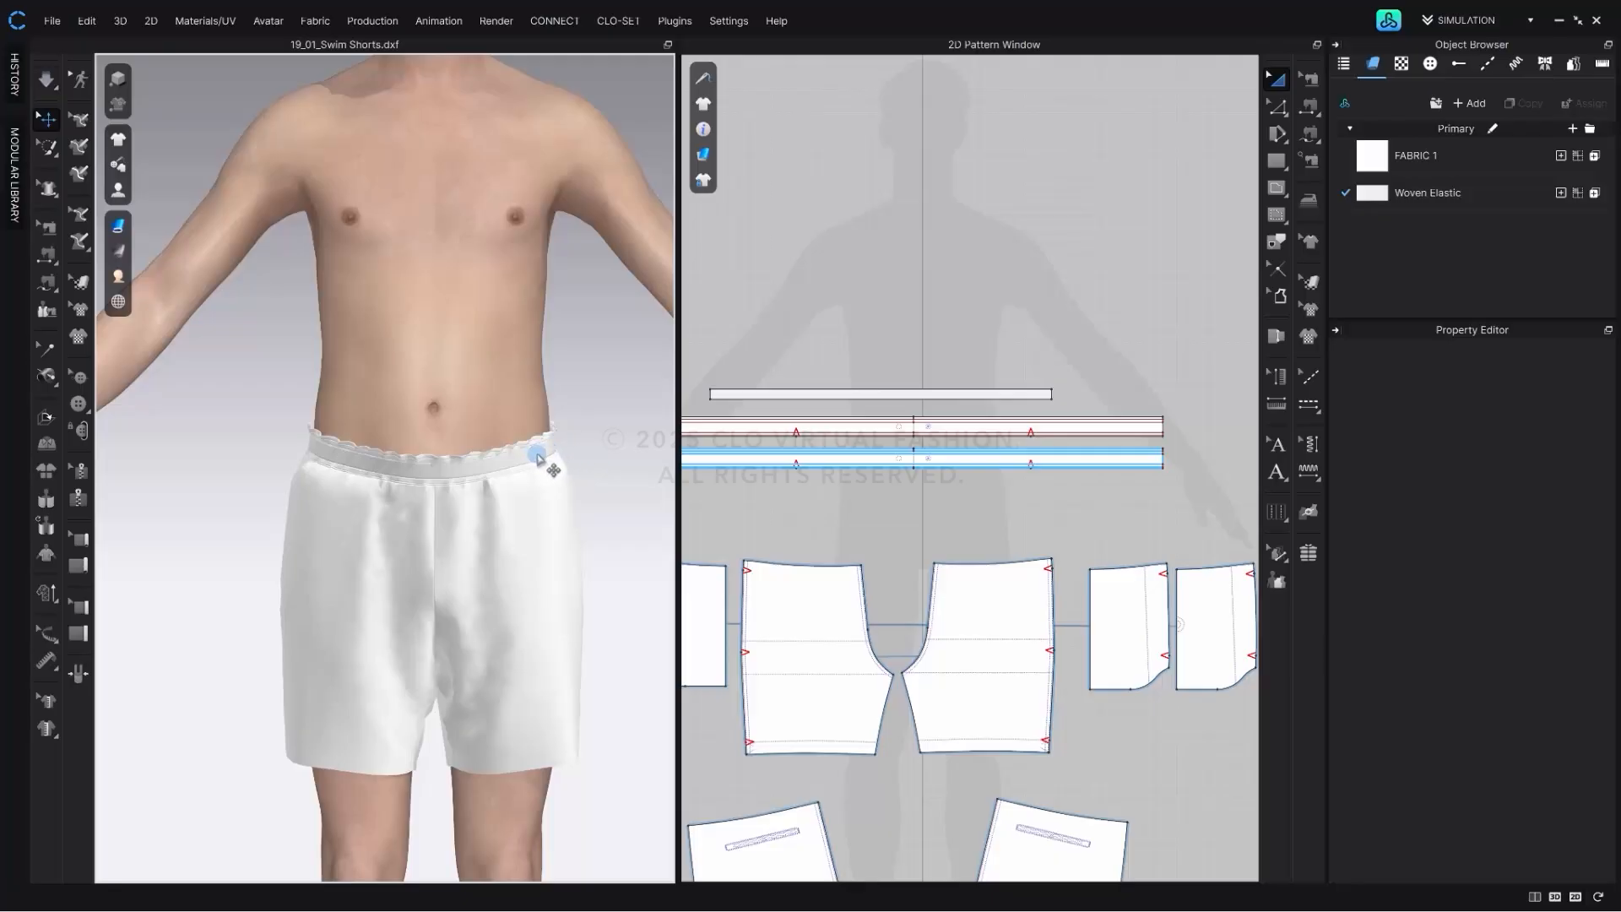
- Set the Woven Elastic fabric's physical strength to 88 and stiffness to 100 while the shorts are simulating
left_click(623, 443)
left_click(1442, 202)
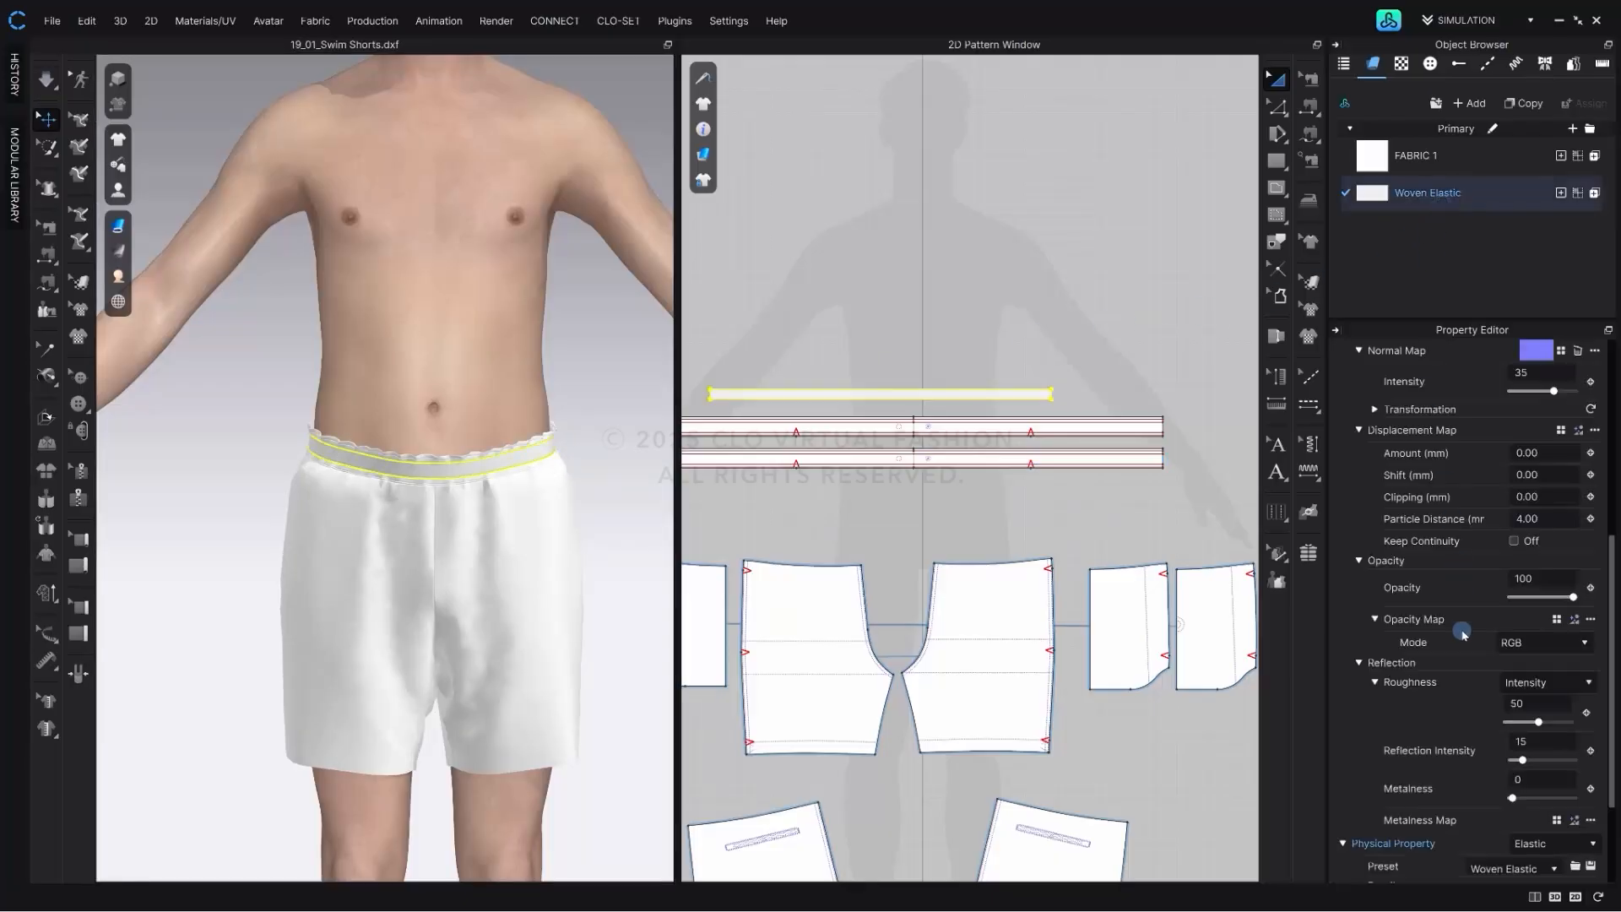
scroll(1459, 675, "down", 3)
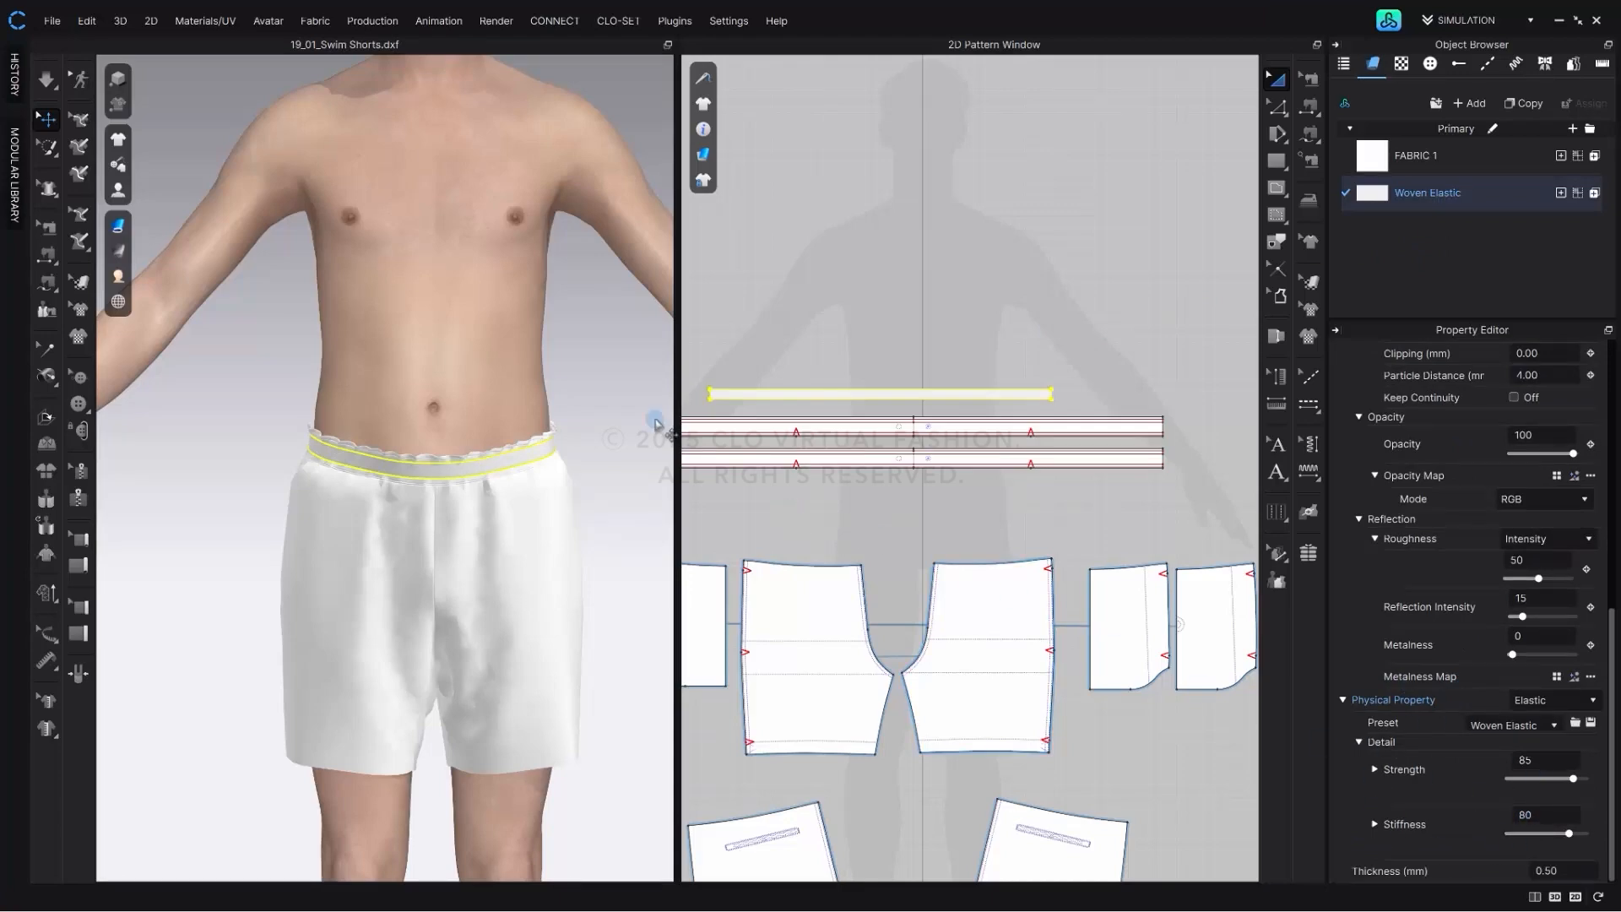
left_click(719, 394)
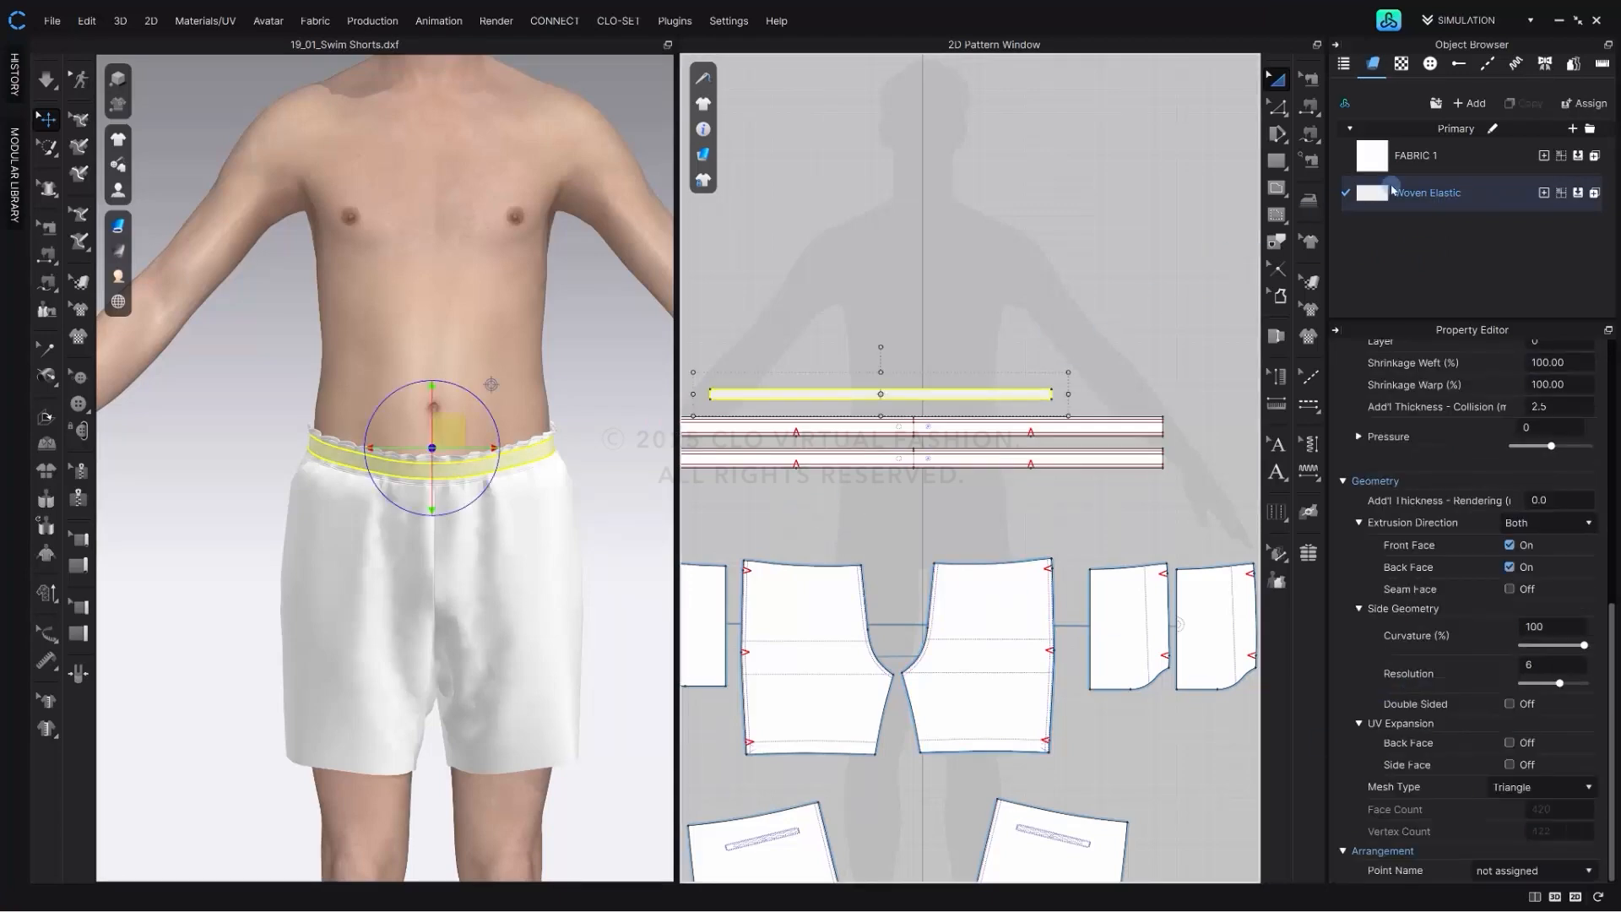
left_click(1427, 191)
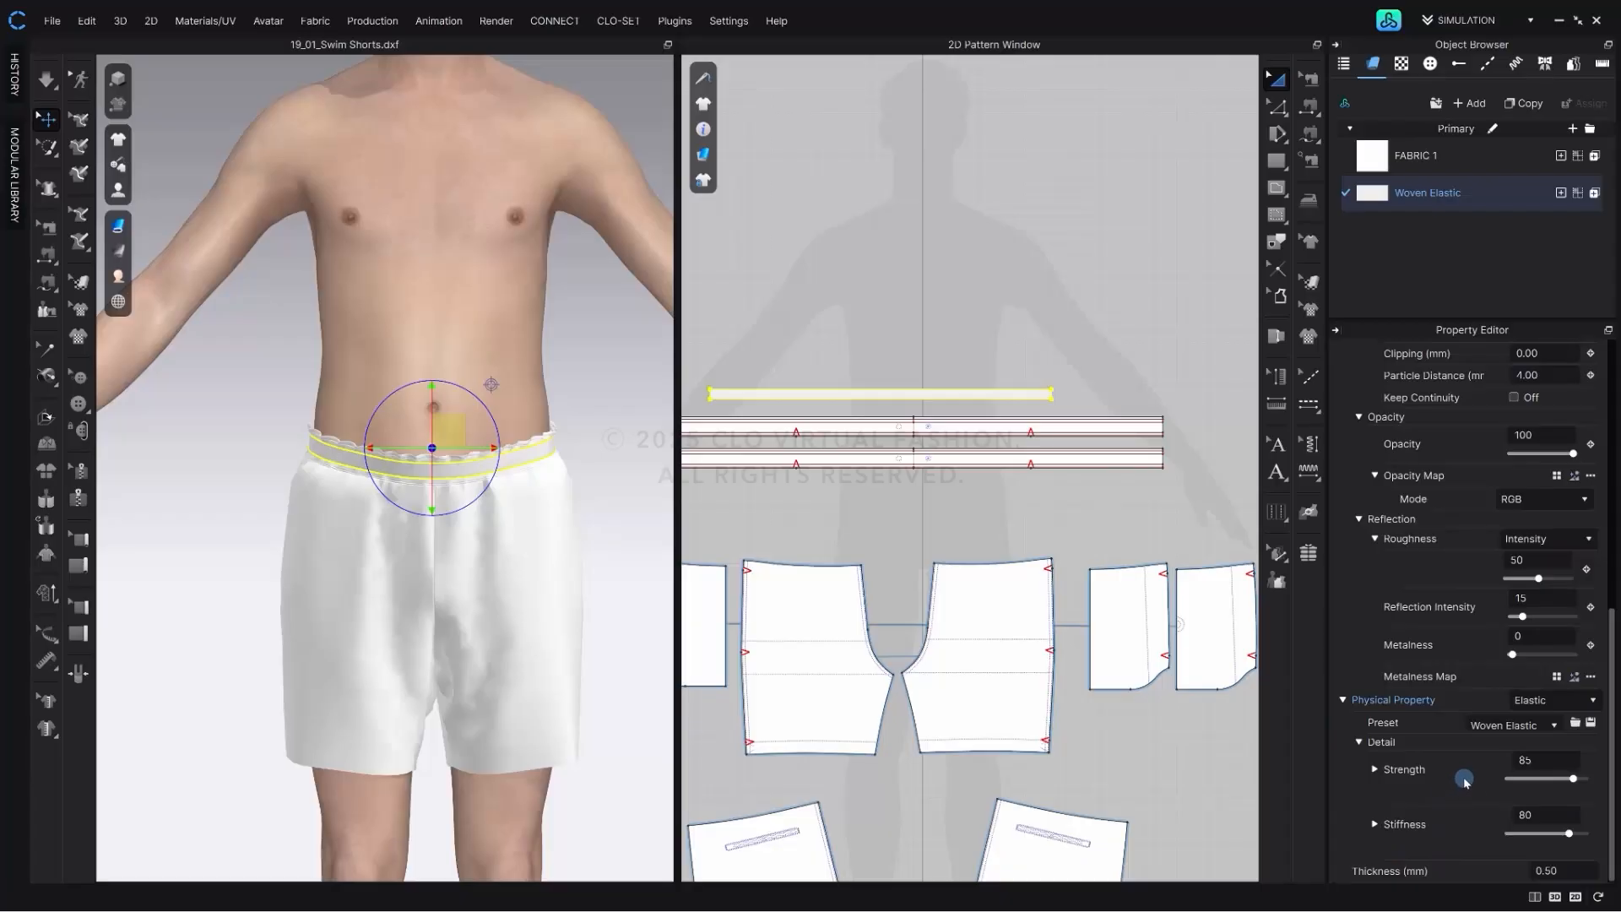
mouse_move(1573, 777)
left_mouse_down()
mouse_move(1543, 780)
mouse_move(1571, 778)
left_mouse_up()
double_click(1550, 762)
key("Return")
left_click(47, 80)
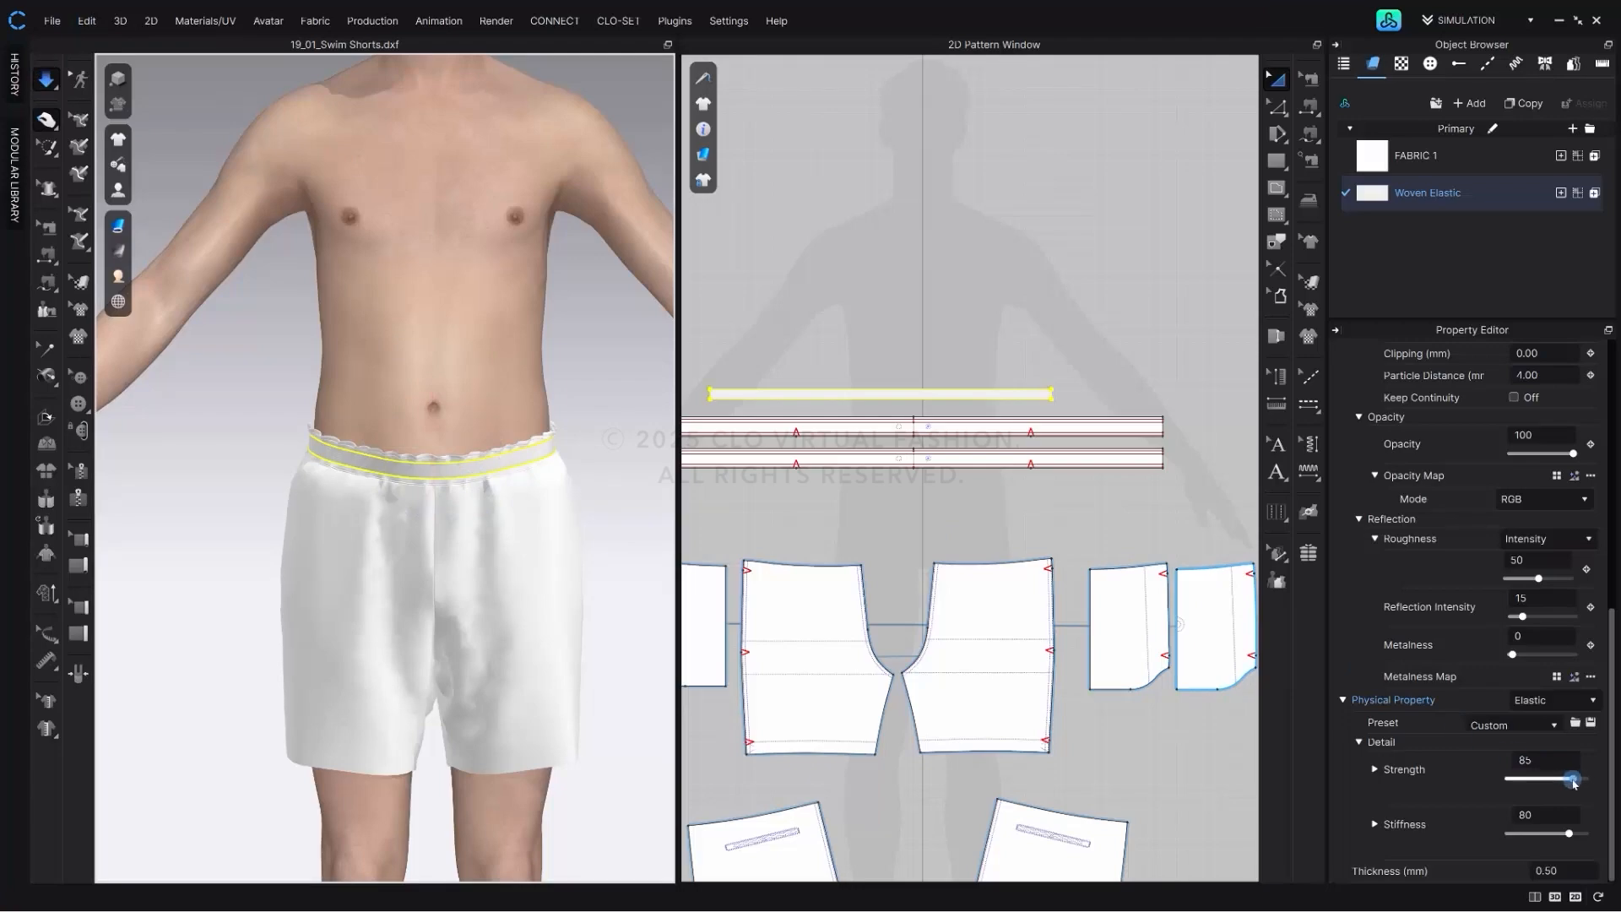
left_click_drag(1574, 783, 1511, 835)
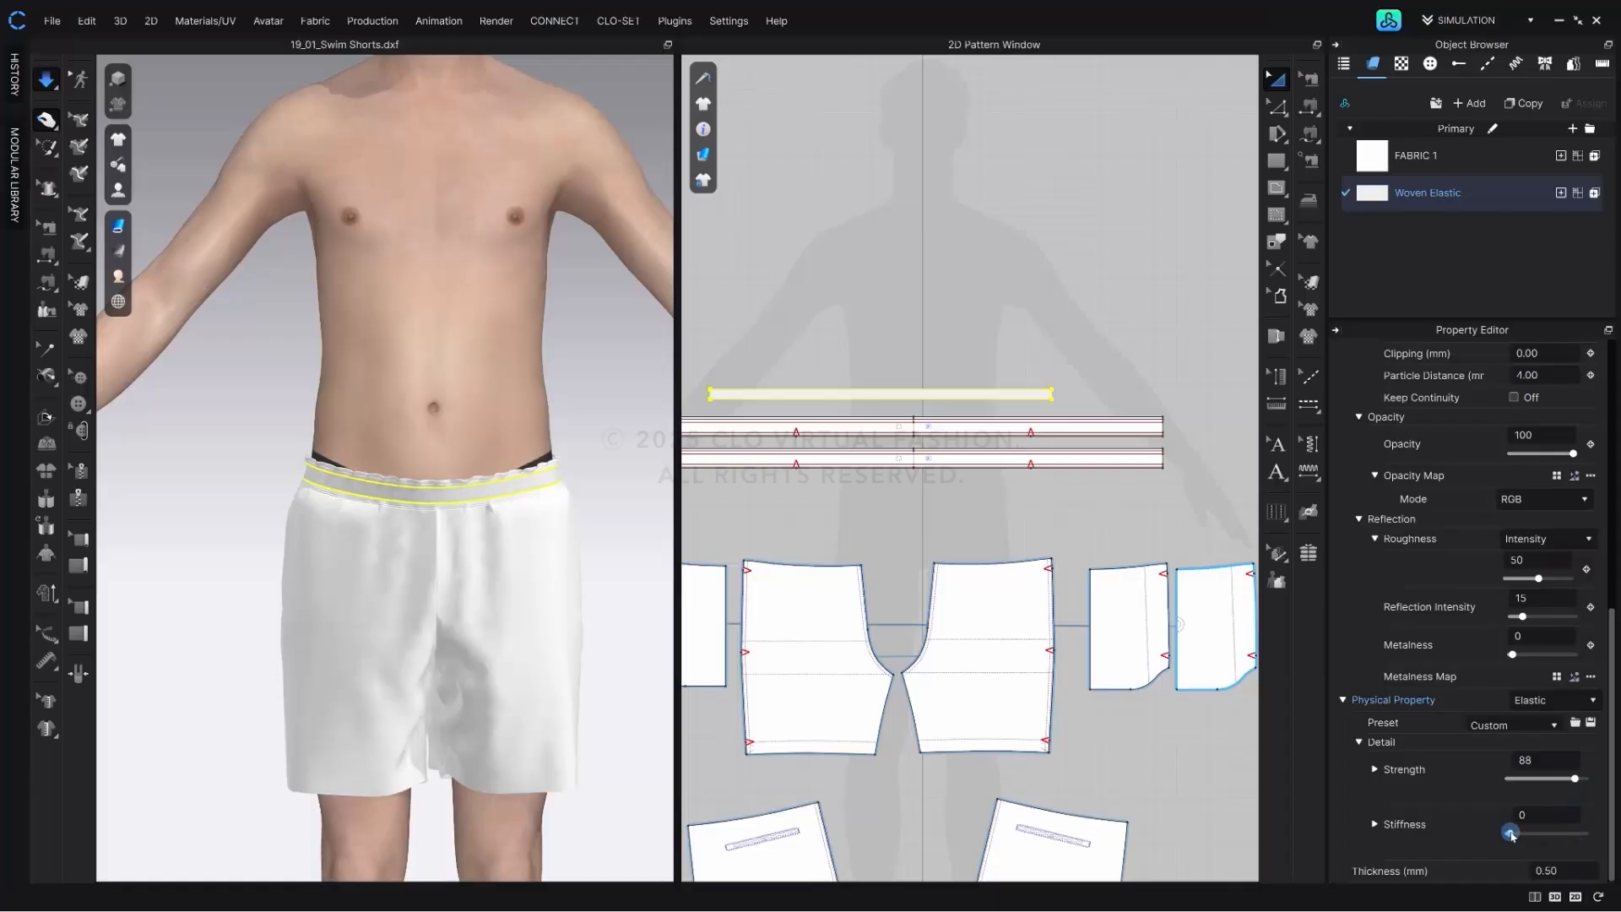
left_click_drag(1510, 833, 1614, 851)
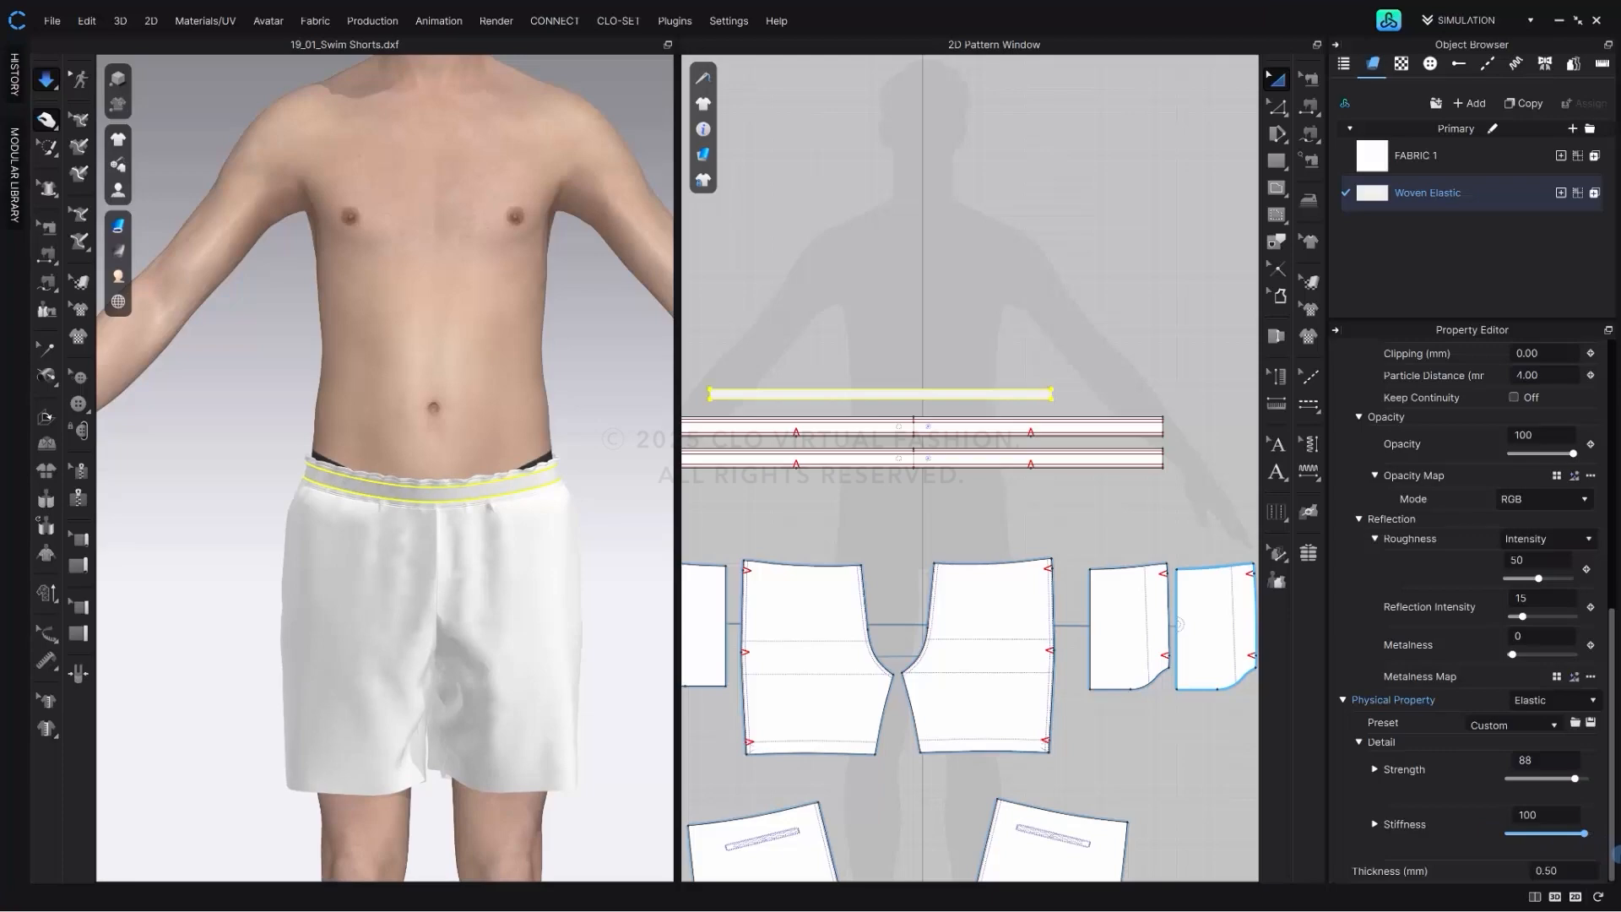
left_click(830, 532)
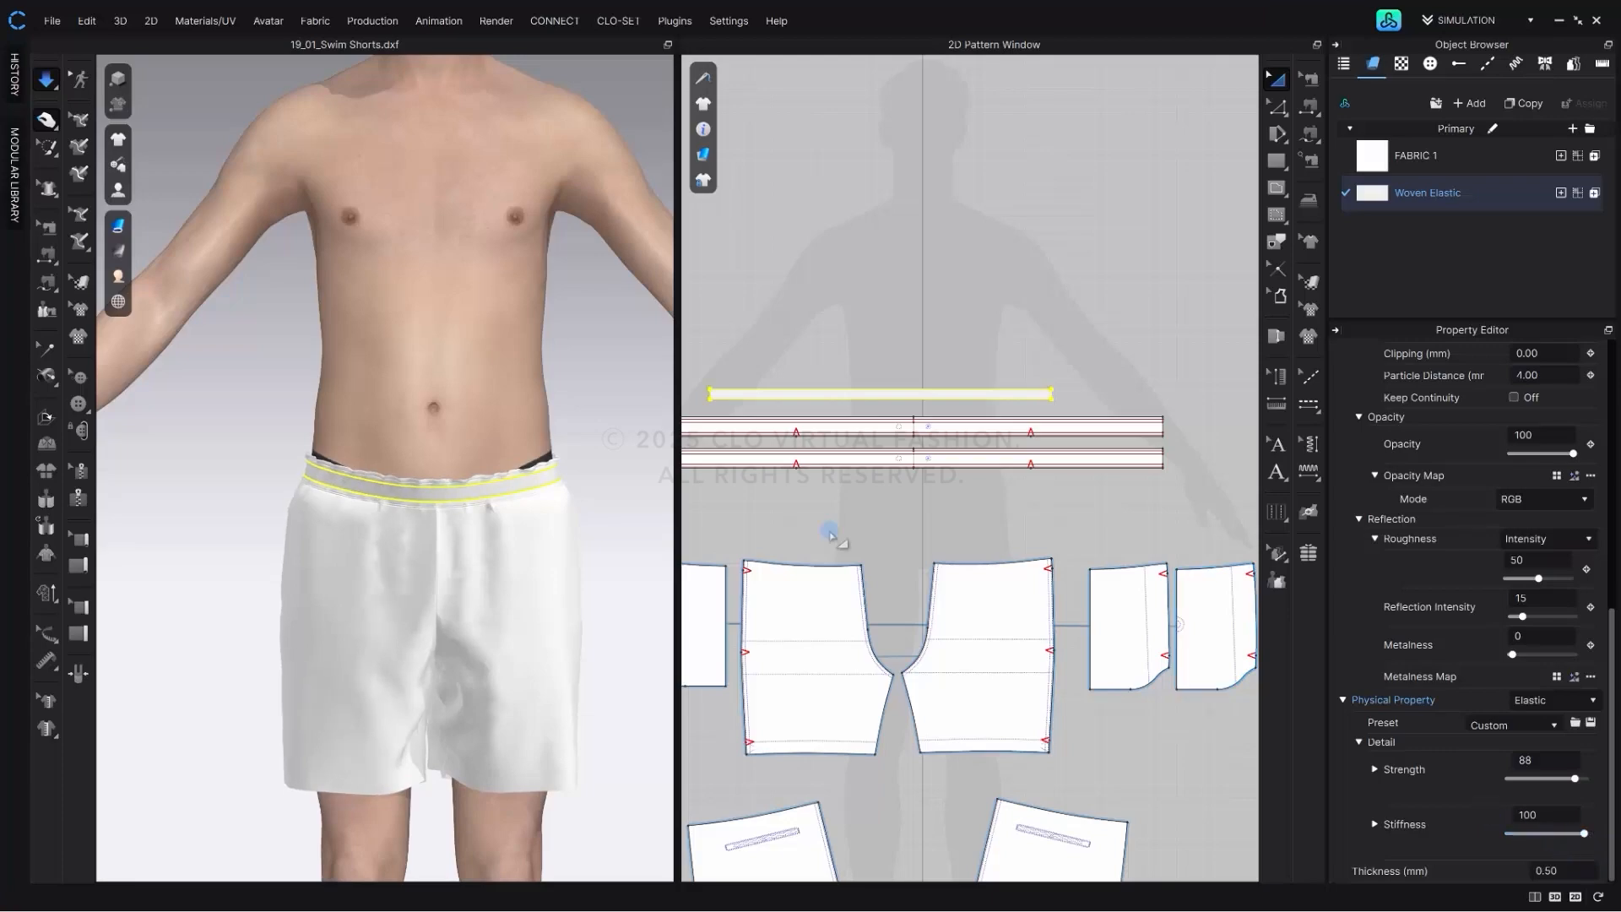
- Try Woven Elastic thicknesses of 1 mm and 2 mm while watching the simulated waistband up close
scroll(486, 507, "up", 5)
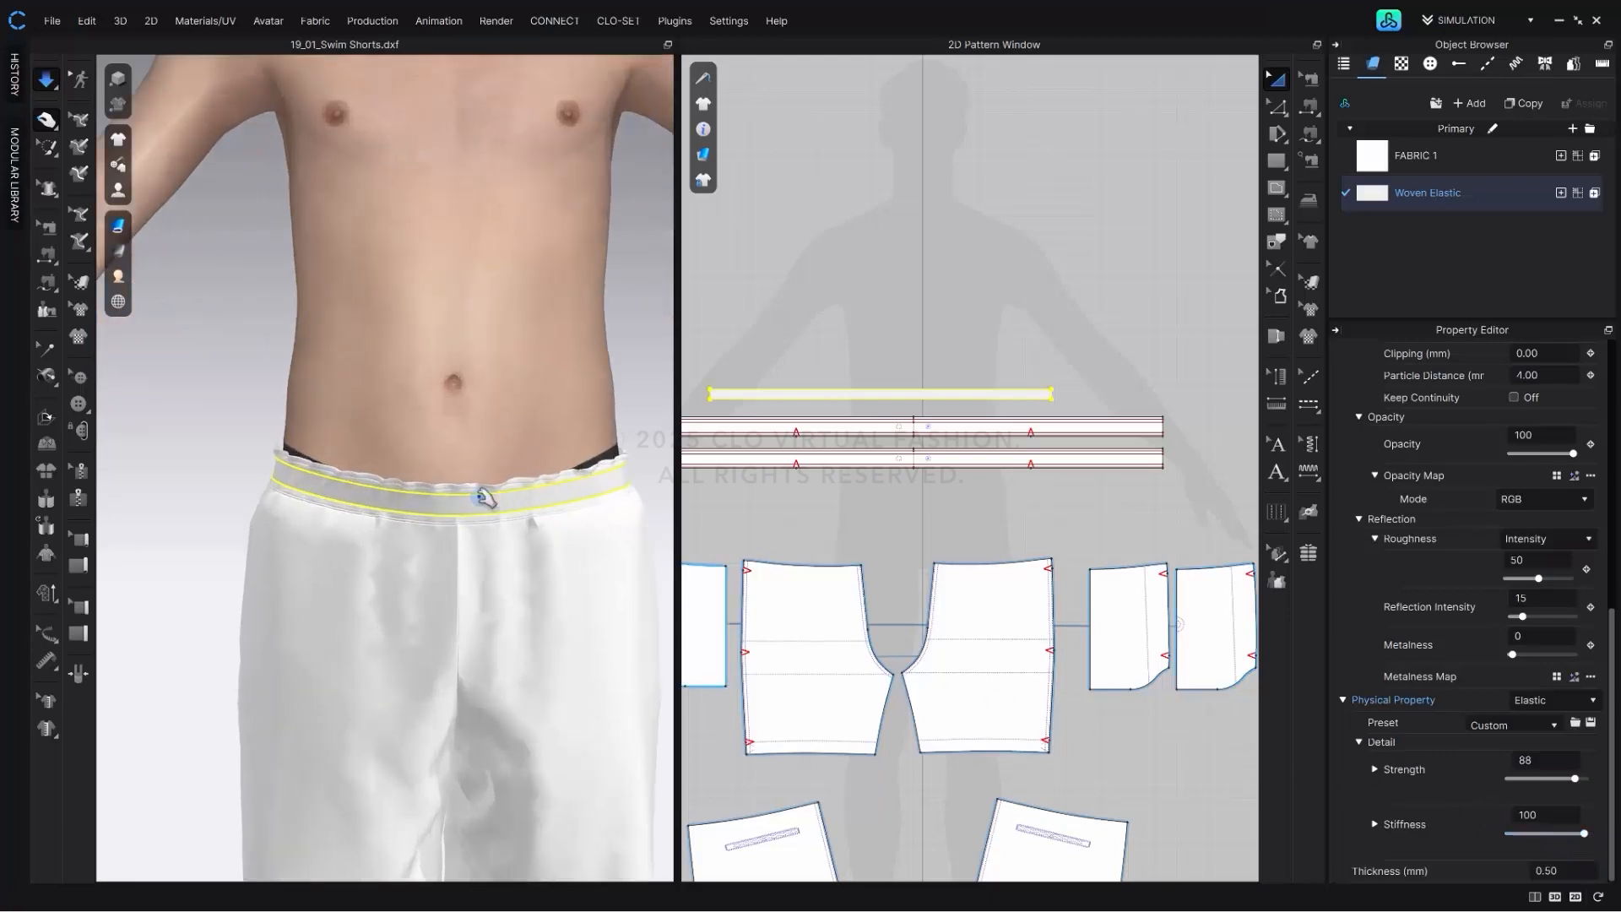
scroll(473, 548, "up", 5)
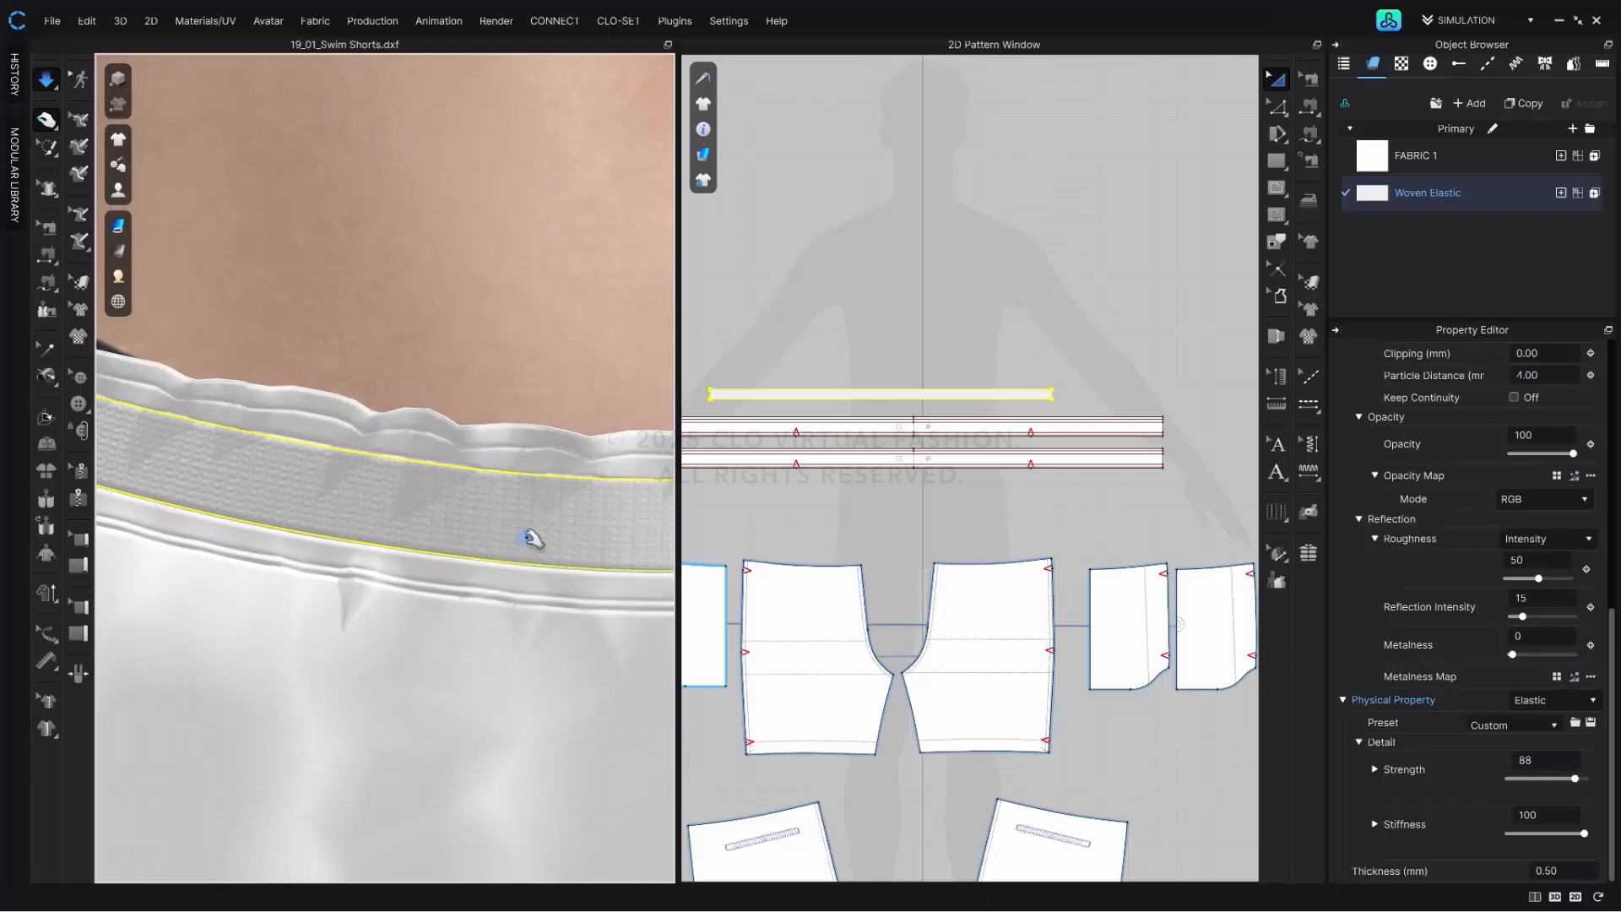
double_click(1560, 869)
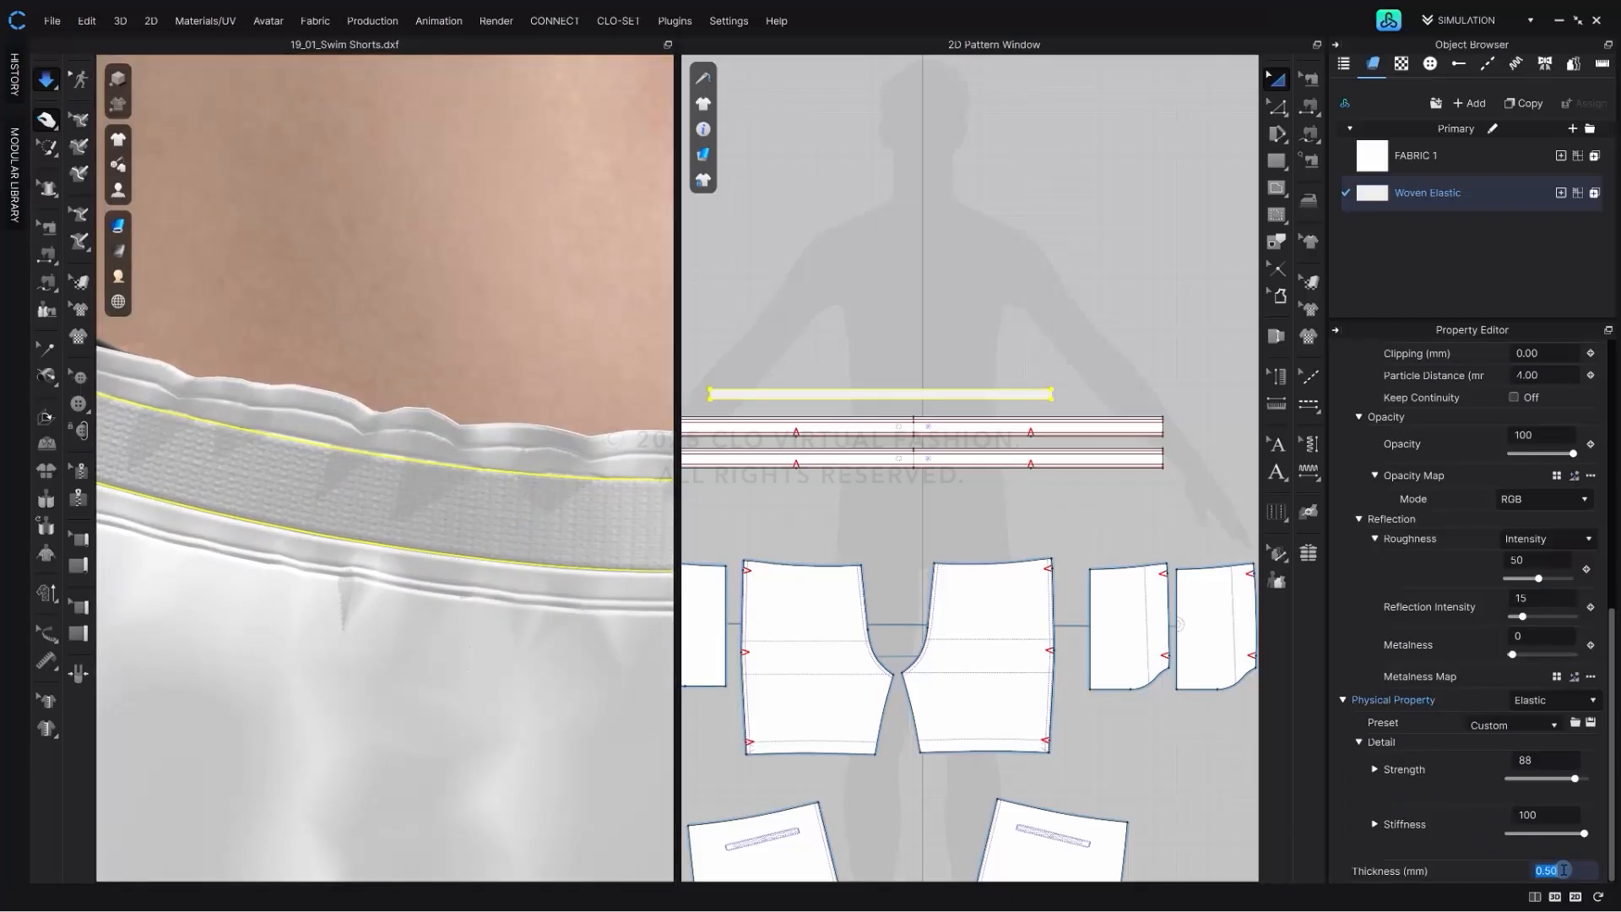
type("1")
key("Return")
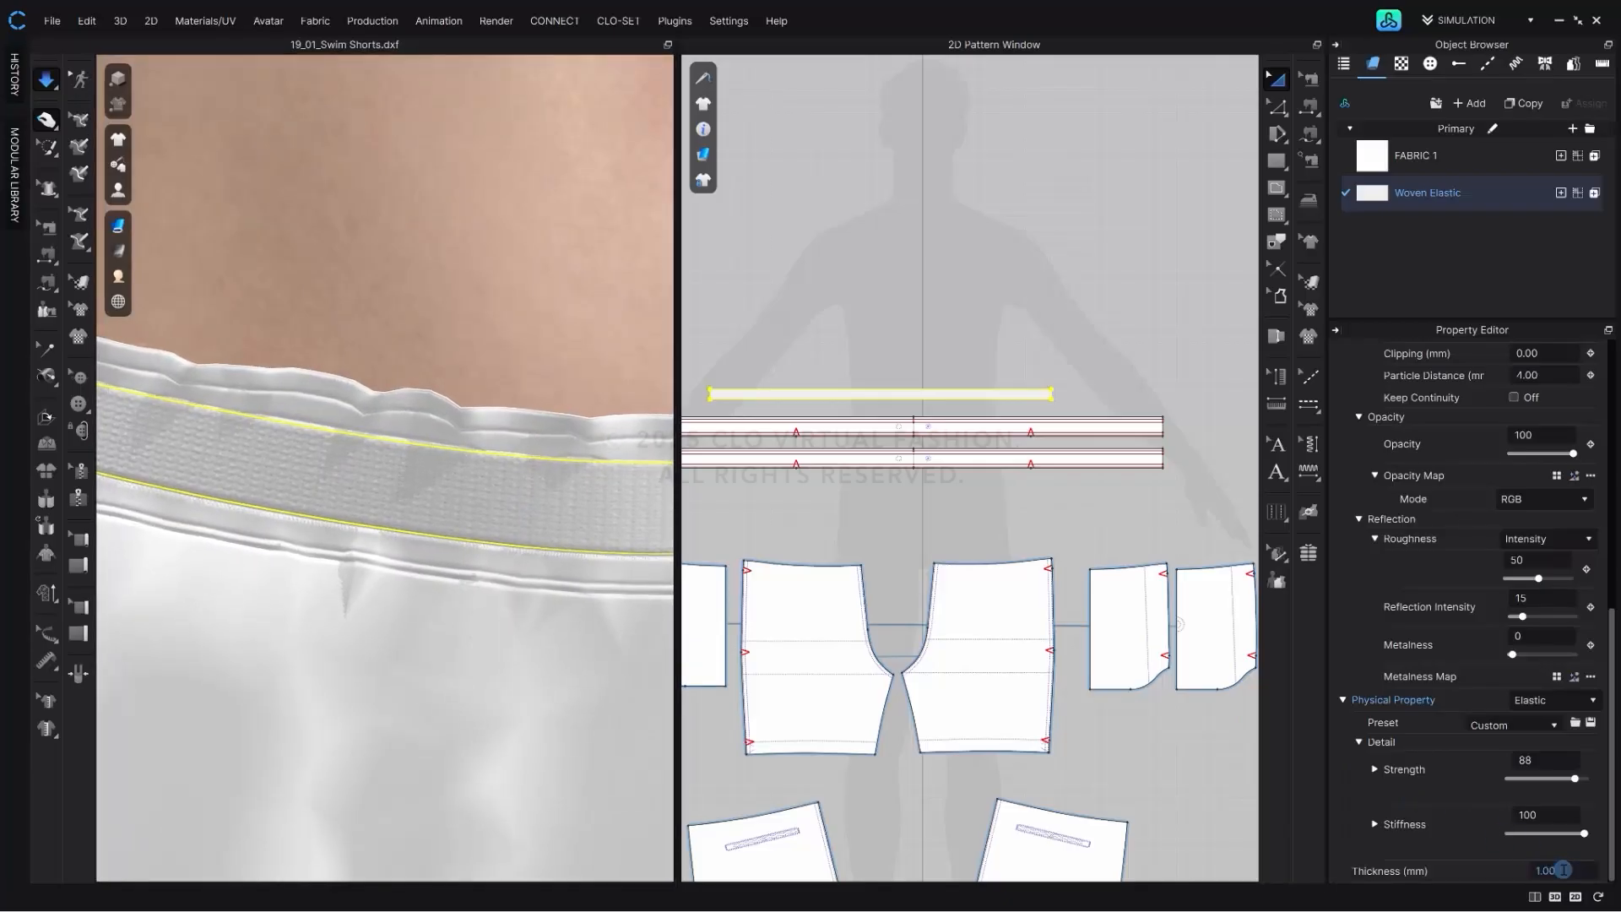
double_click(1562, 869)
type("2")
key("Return")
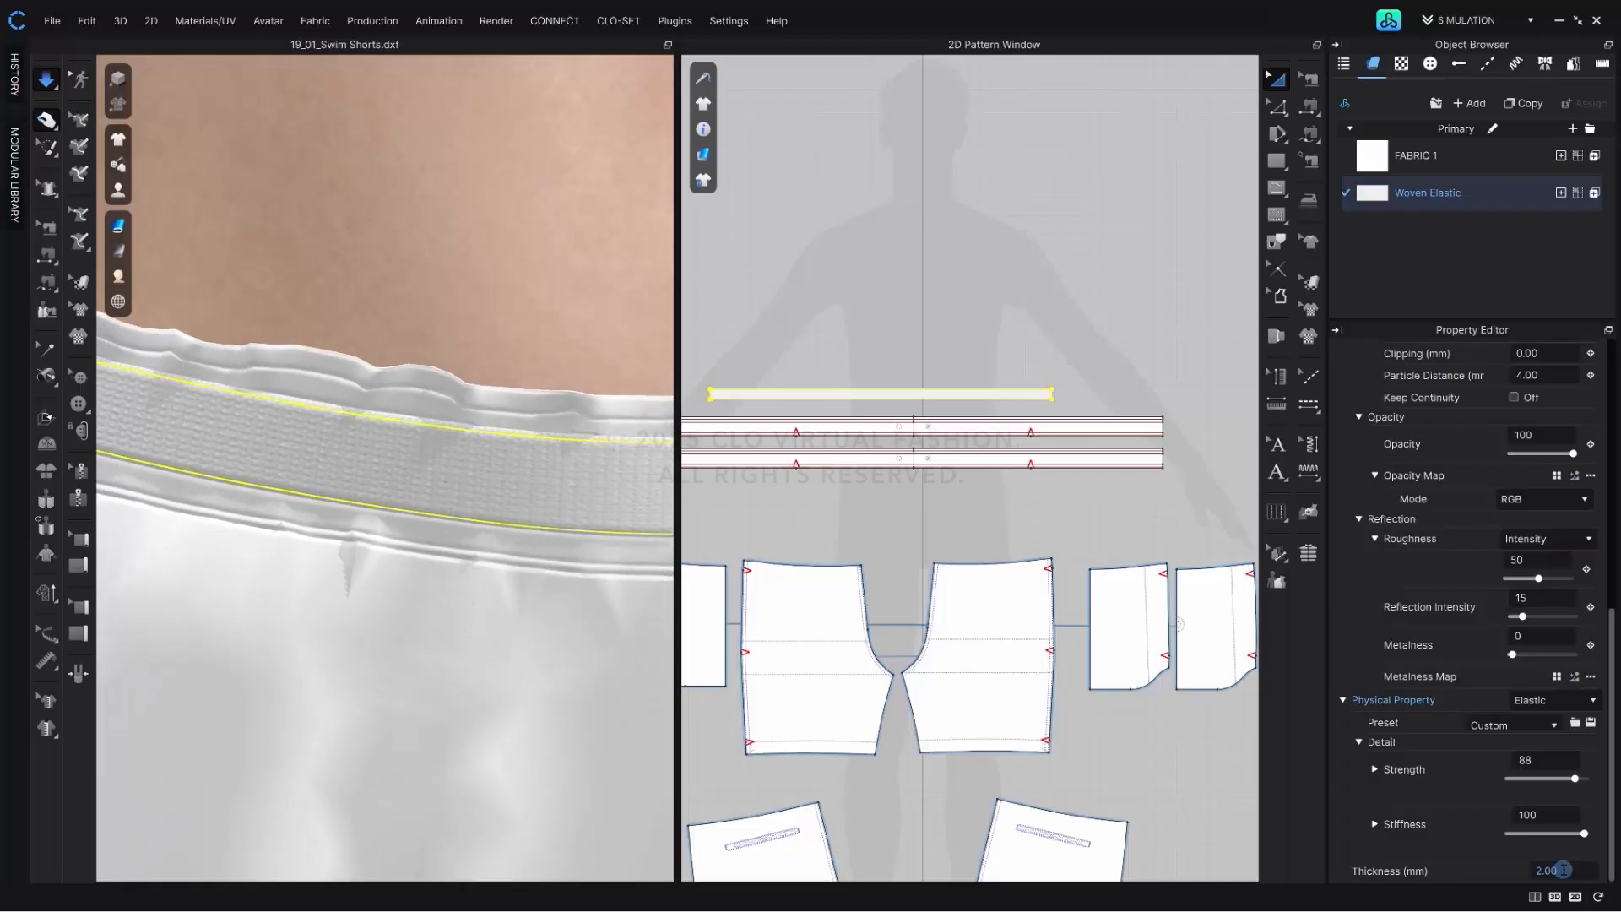
- Set the Woven Elastic fabric's thickness to 3 mm and stop the simulation
double_click(1562, 869)
type("3")
key("Return")
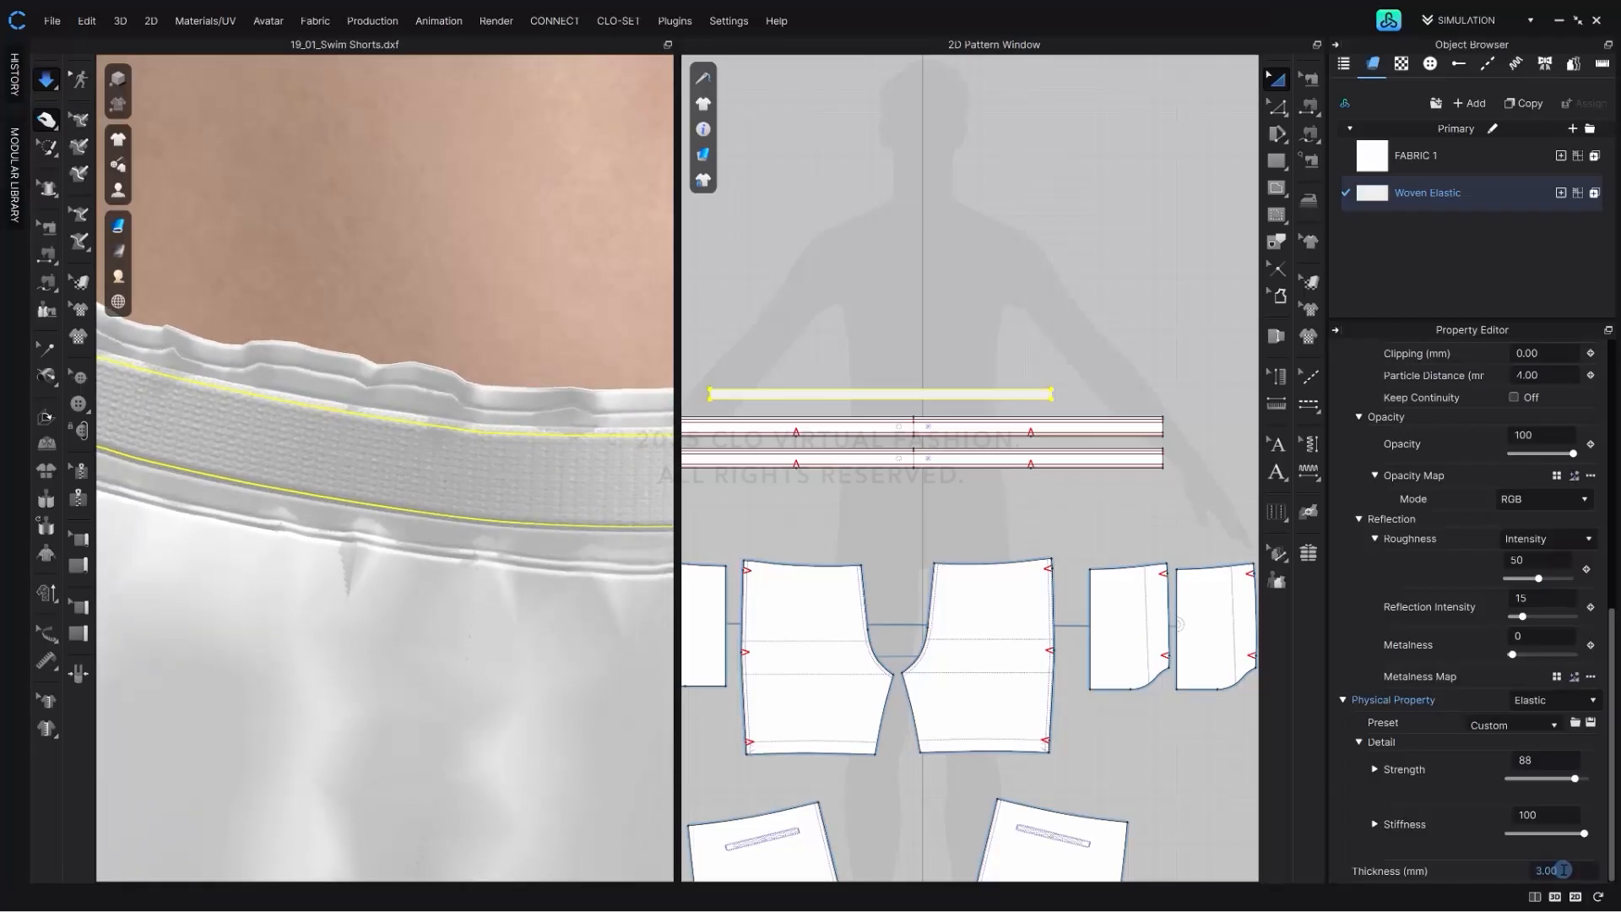
left_click(777, 489)
key("space")
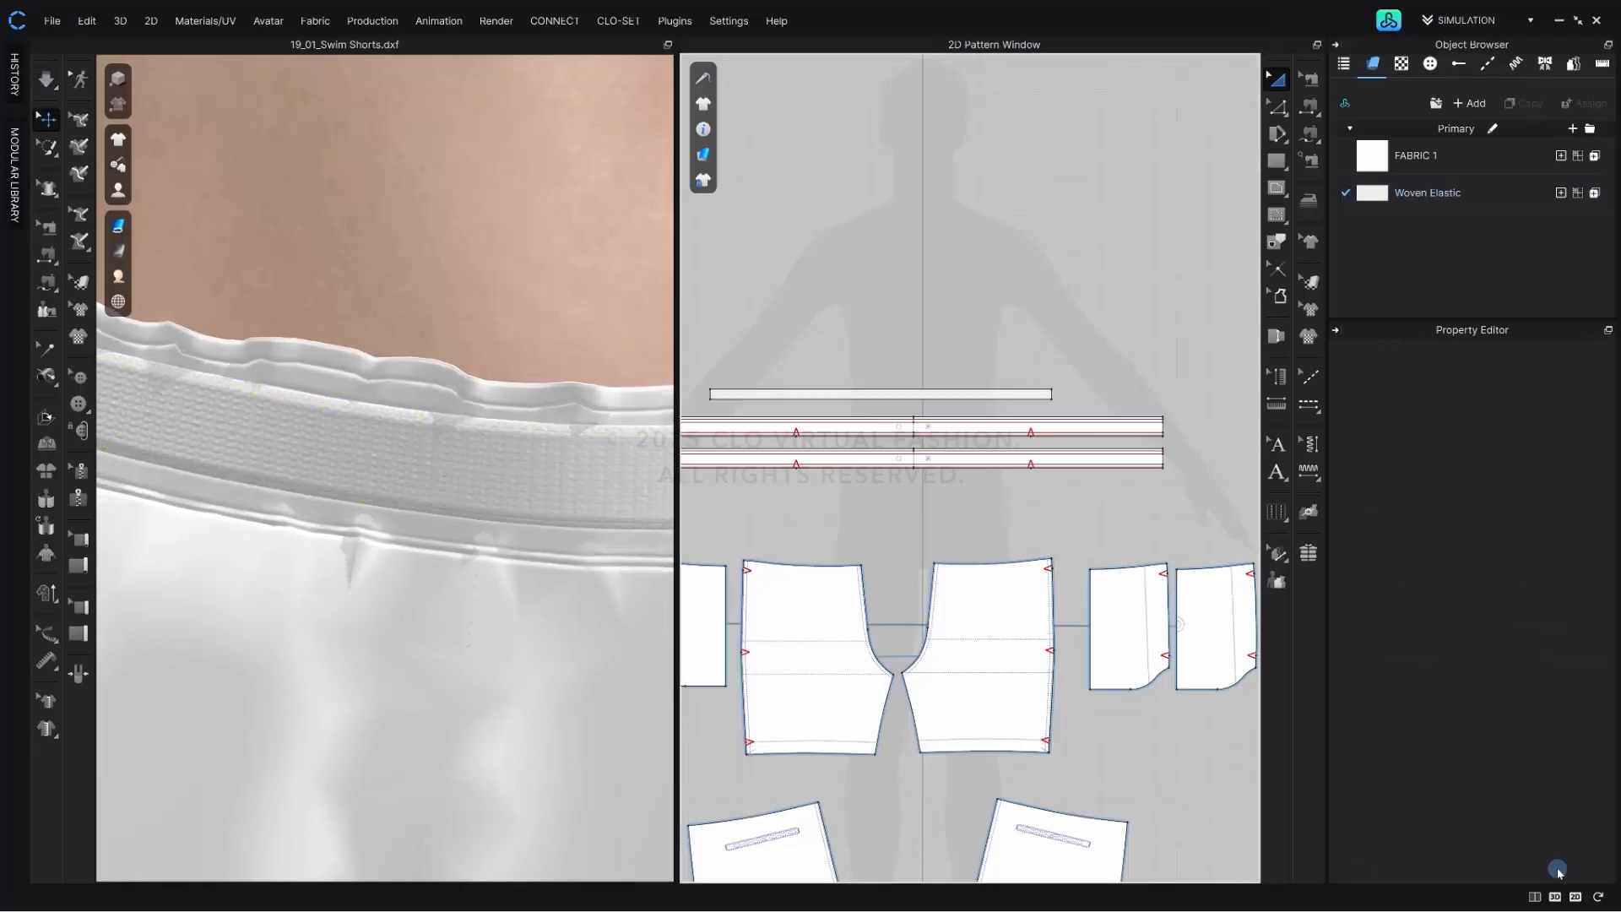
- Review the Woven Elastic fabric's properties, including the save options for the fabric and its physical property preset
left_click(1424, 191)
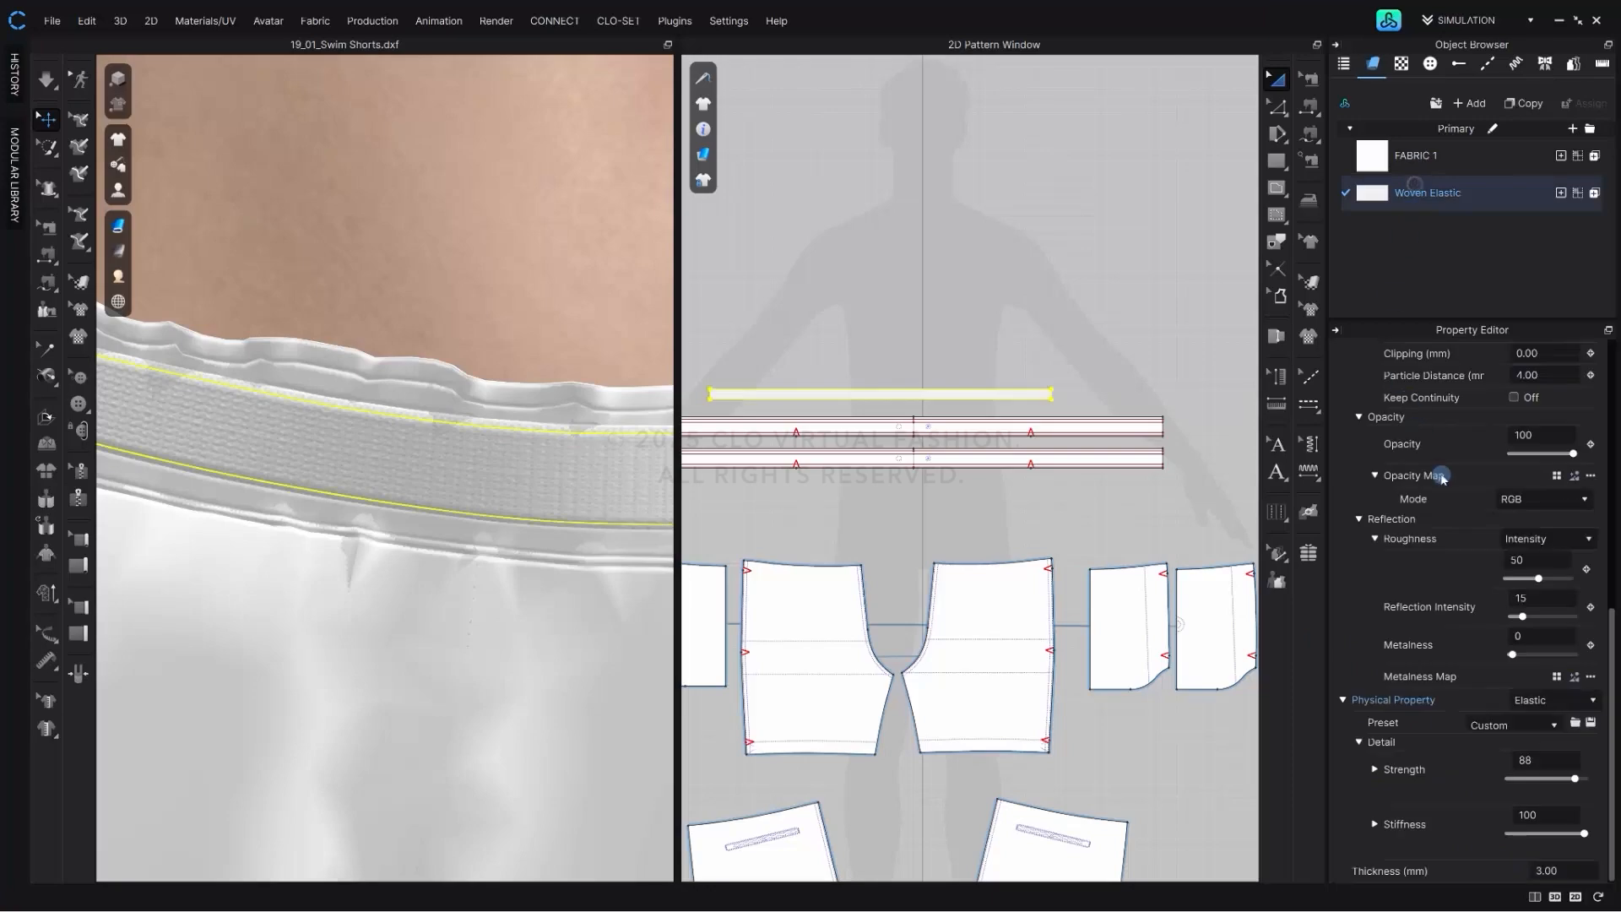
scroll(1478, 757, "down", 5)
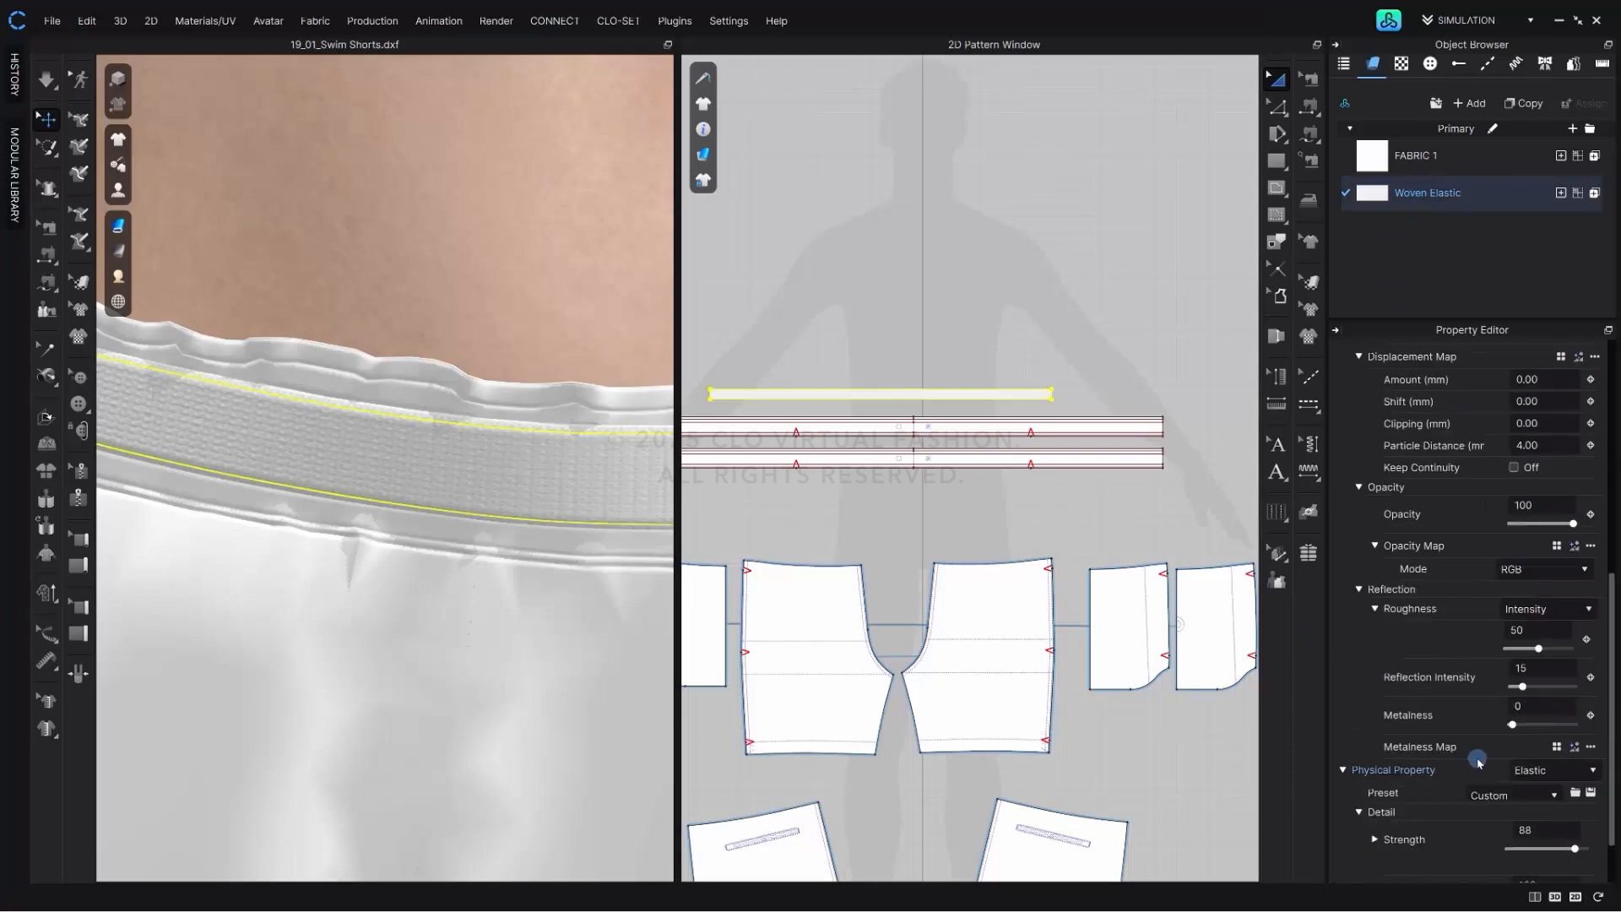
scroll(1478, 757, "up", 8)
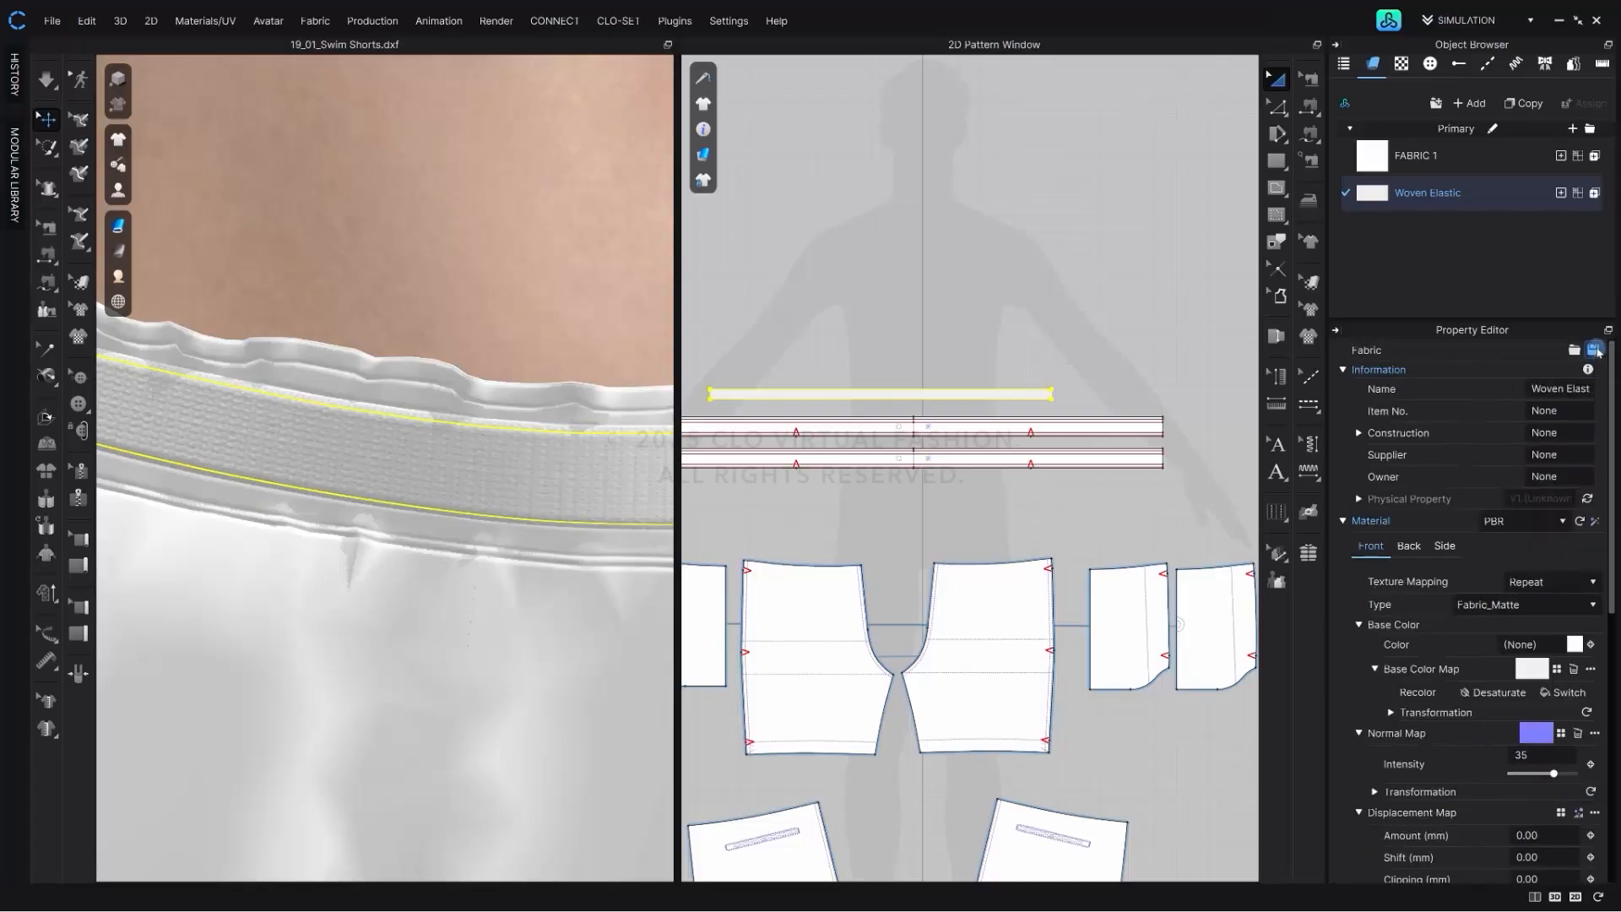
scroll(1587, 745, "down", 9)
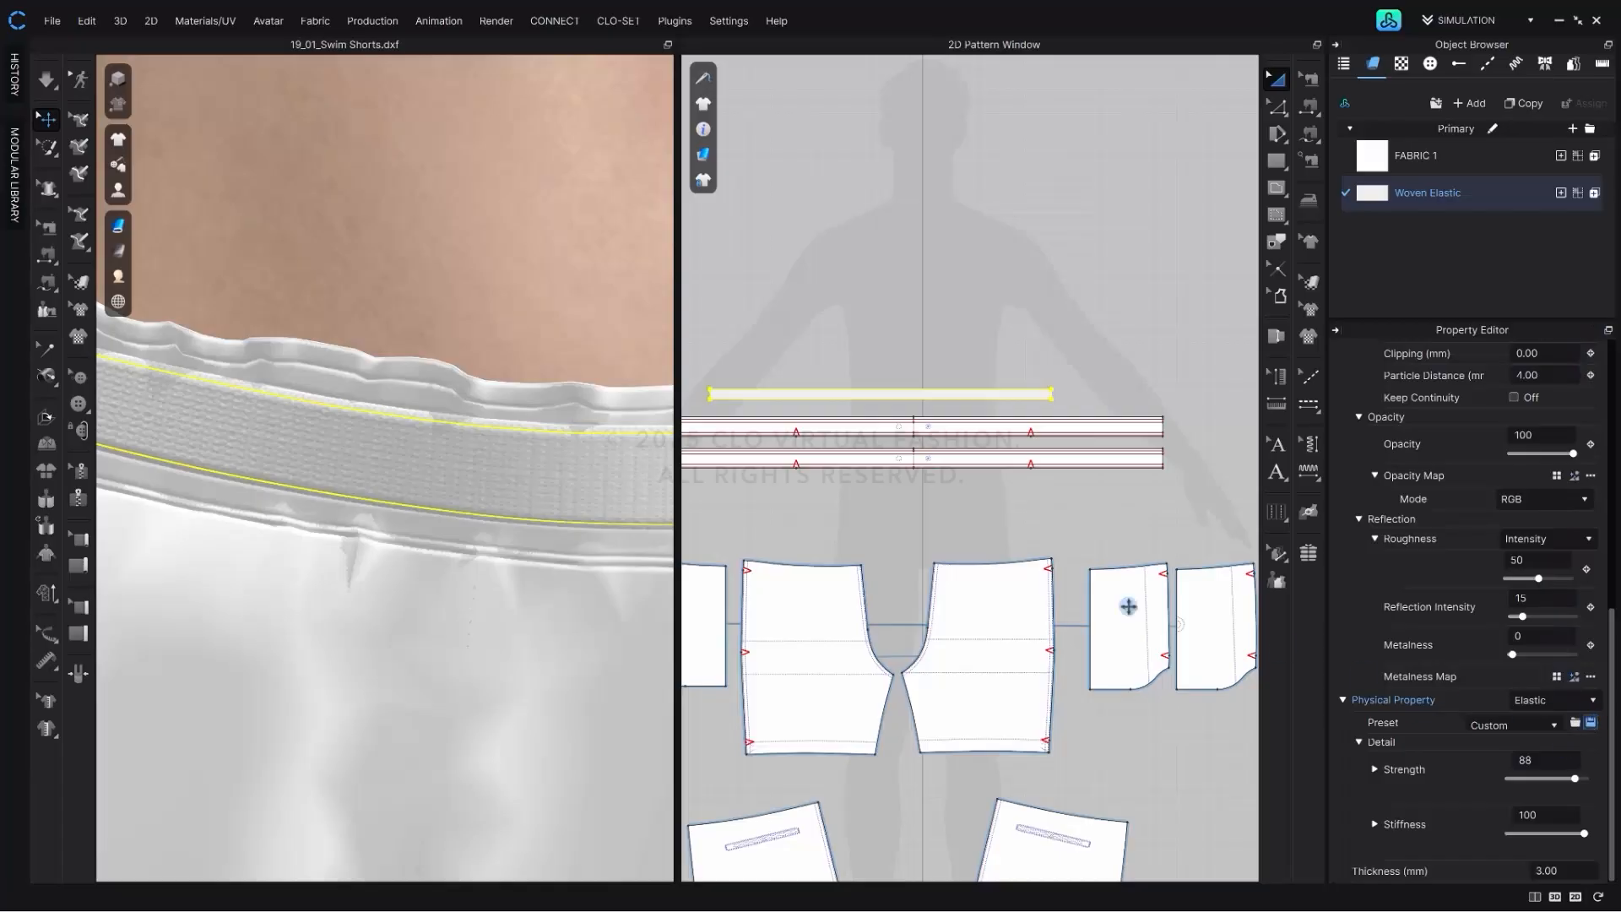
scroll(475, 492, "down", 2)
scroll(475, 492, "down", 5)
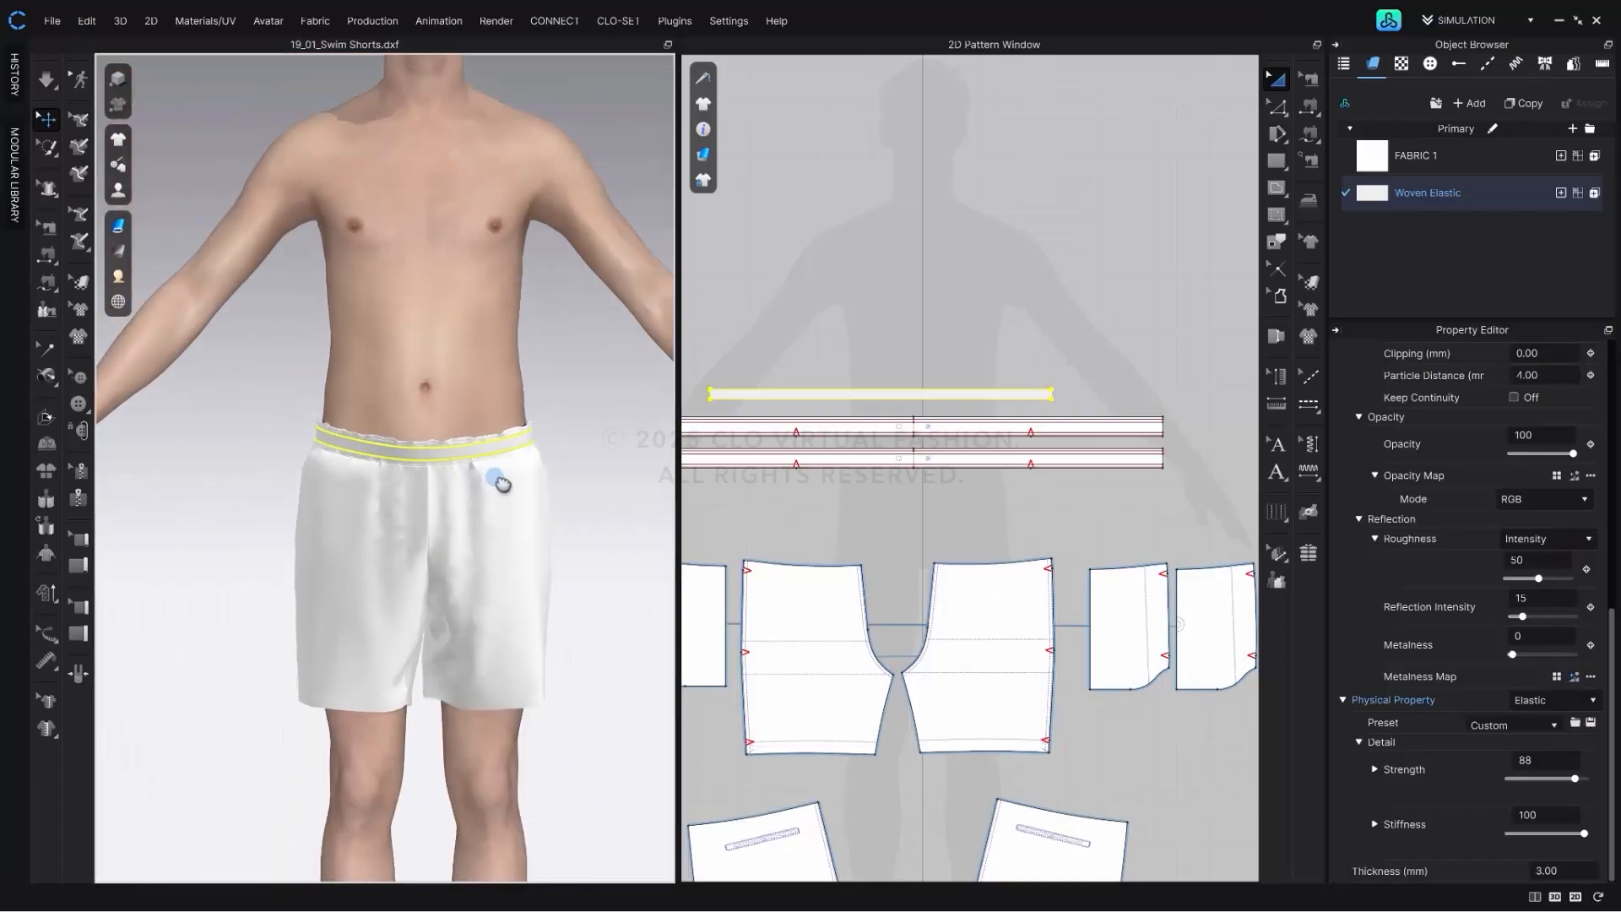
- Show the hidden outer waistband piece in the 3D view so it covers the elastic strip
scroll(829, 420, "up", 3)
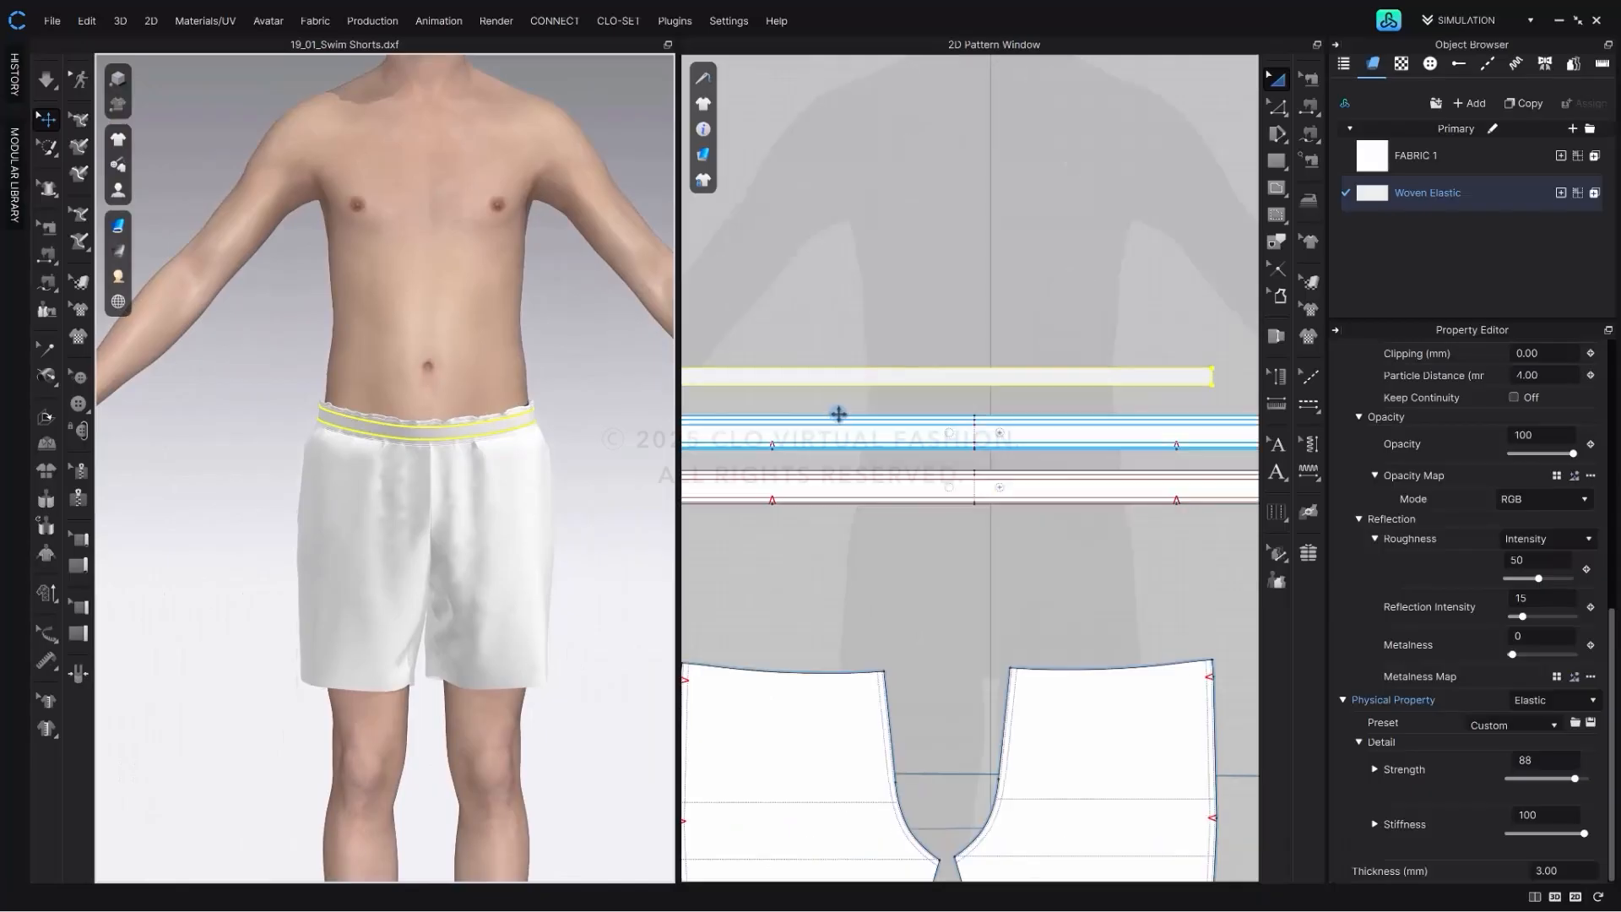
left_click(839, 413)
right_click(839, 414)
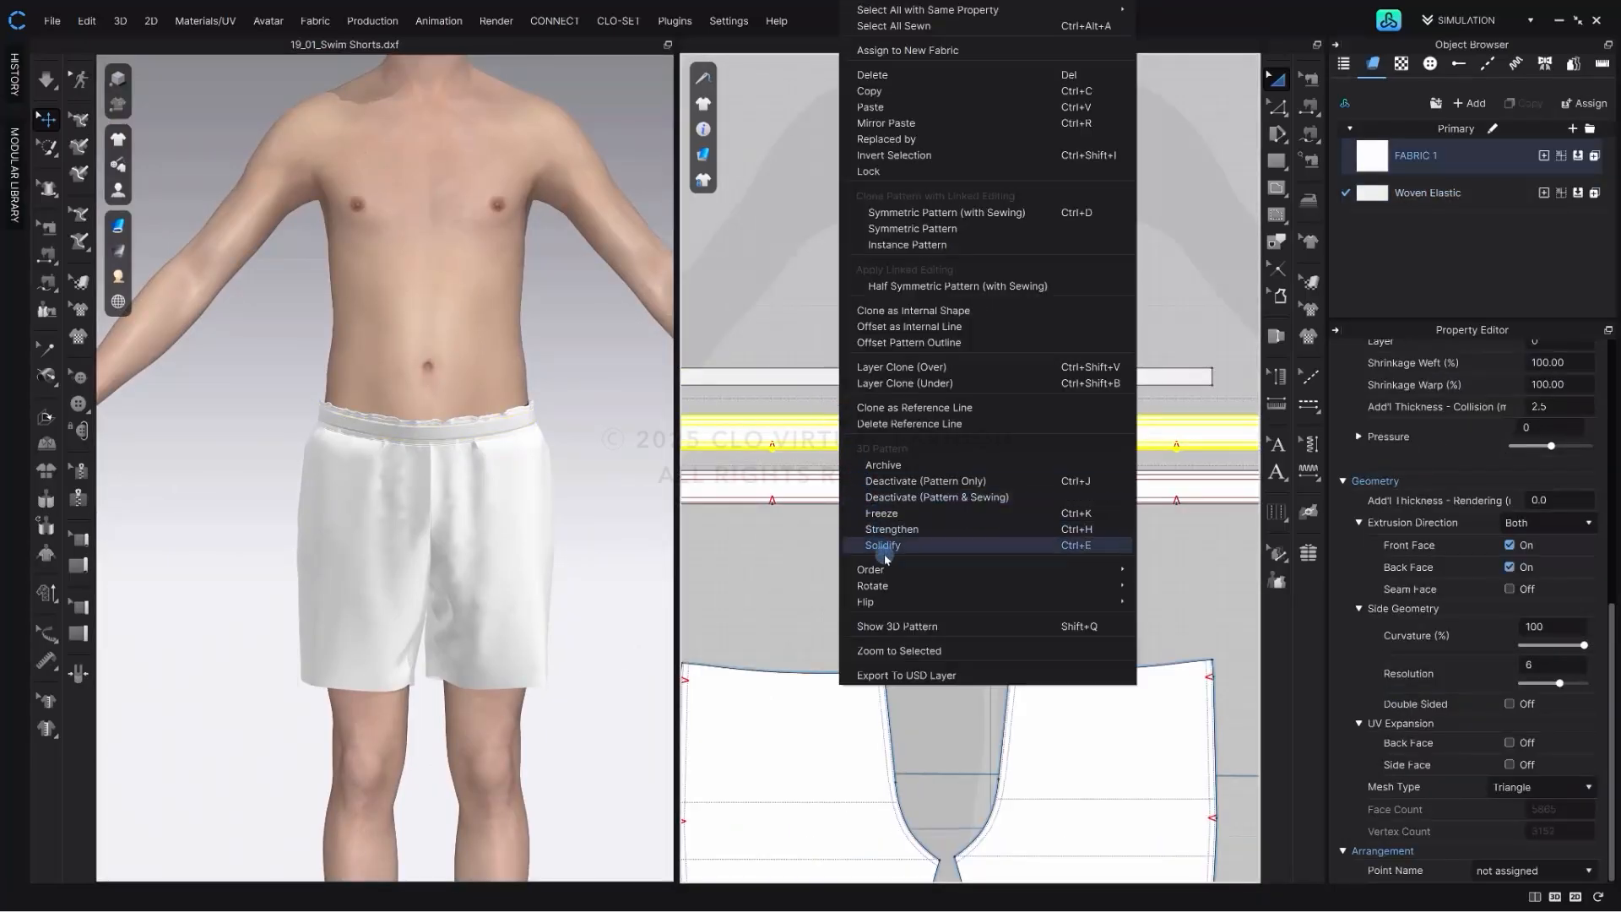
left_click(834, 611)
left_click(625, 463)
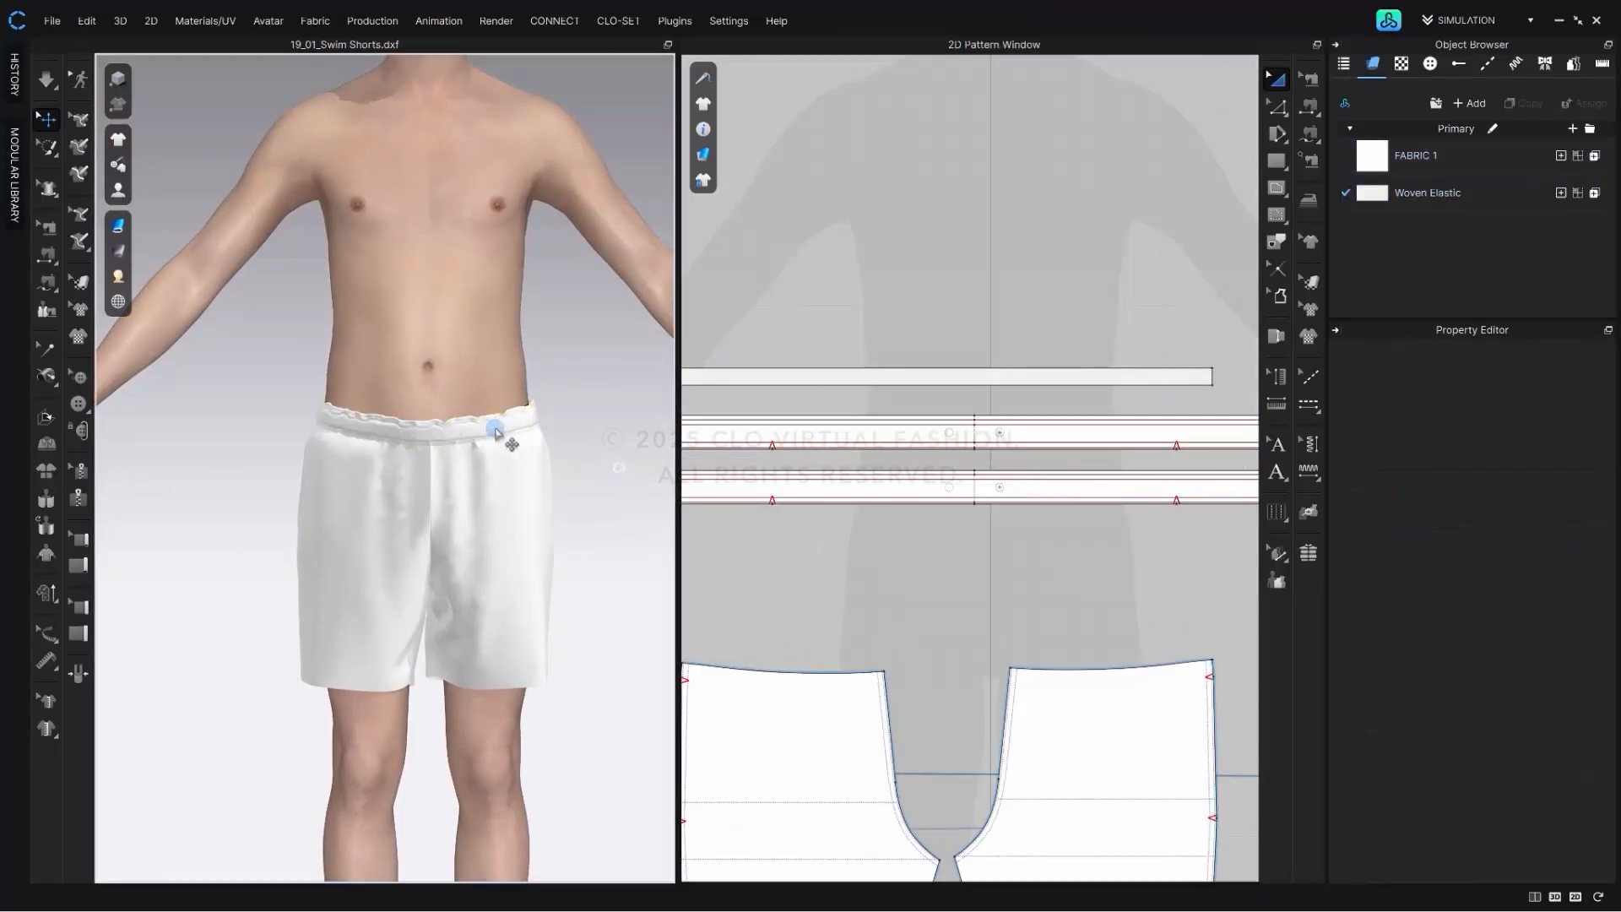
scroll(507, 433, "up", 5)
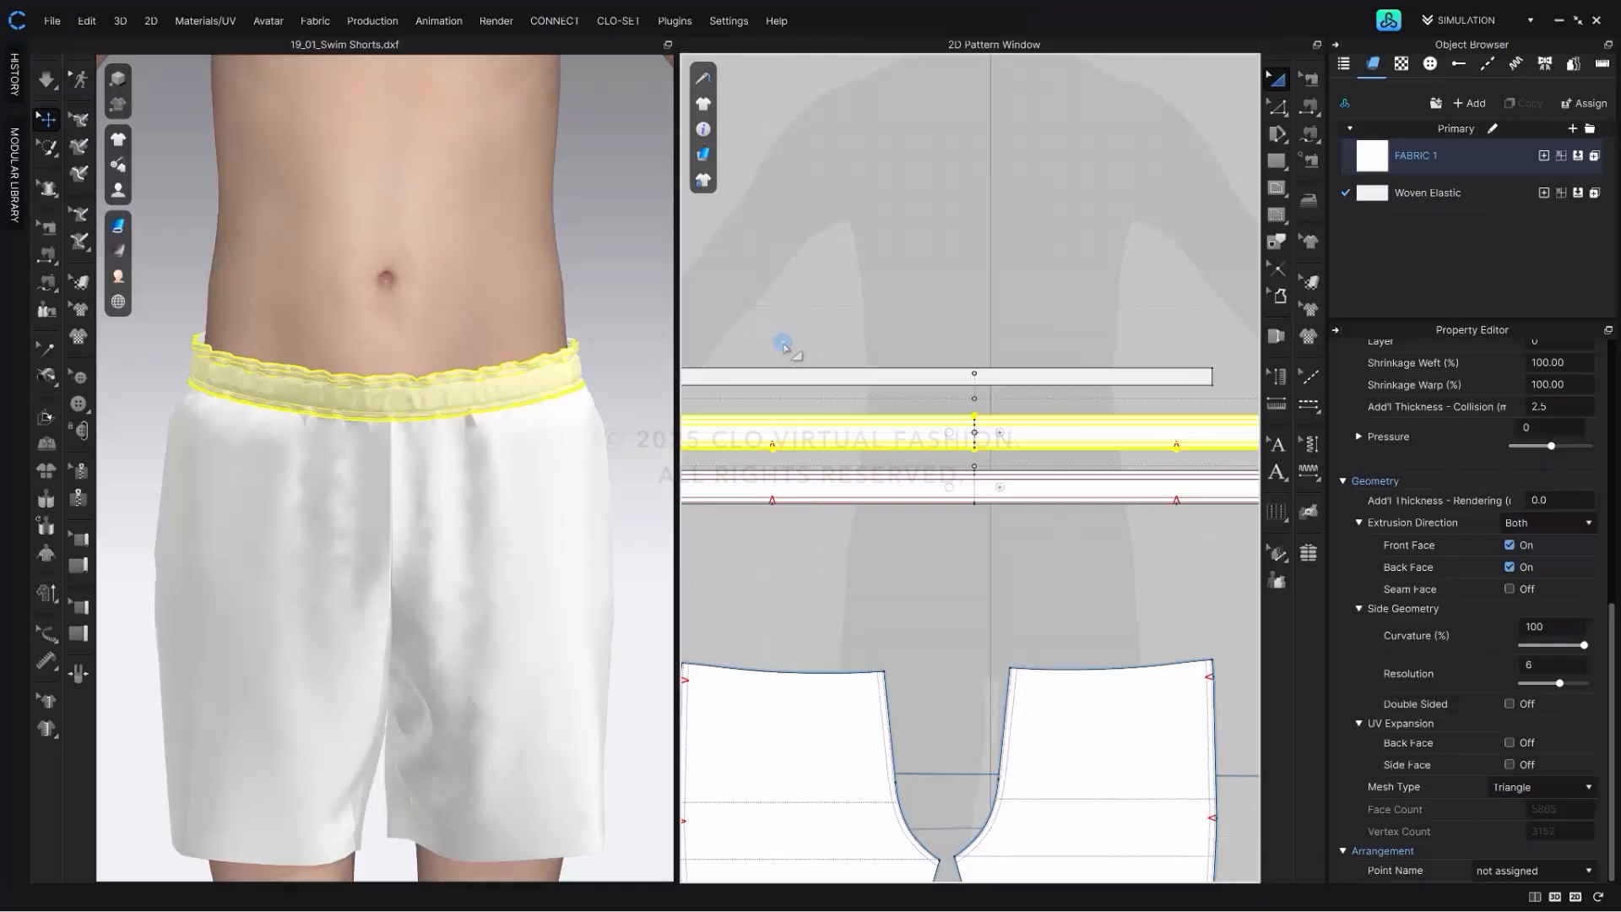
left_click(785, 345)
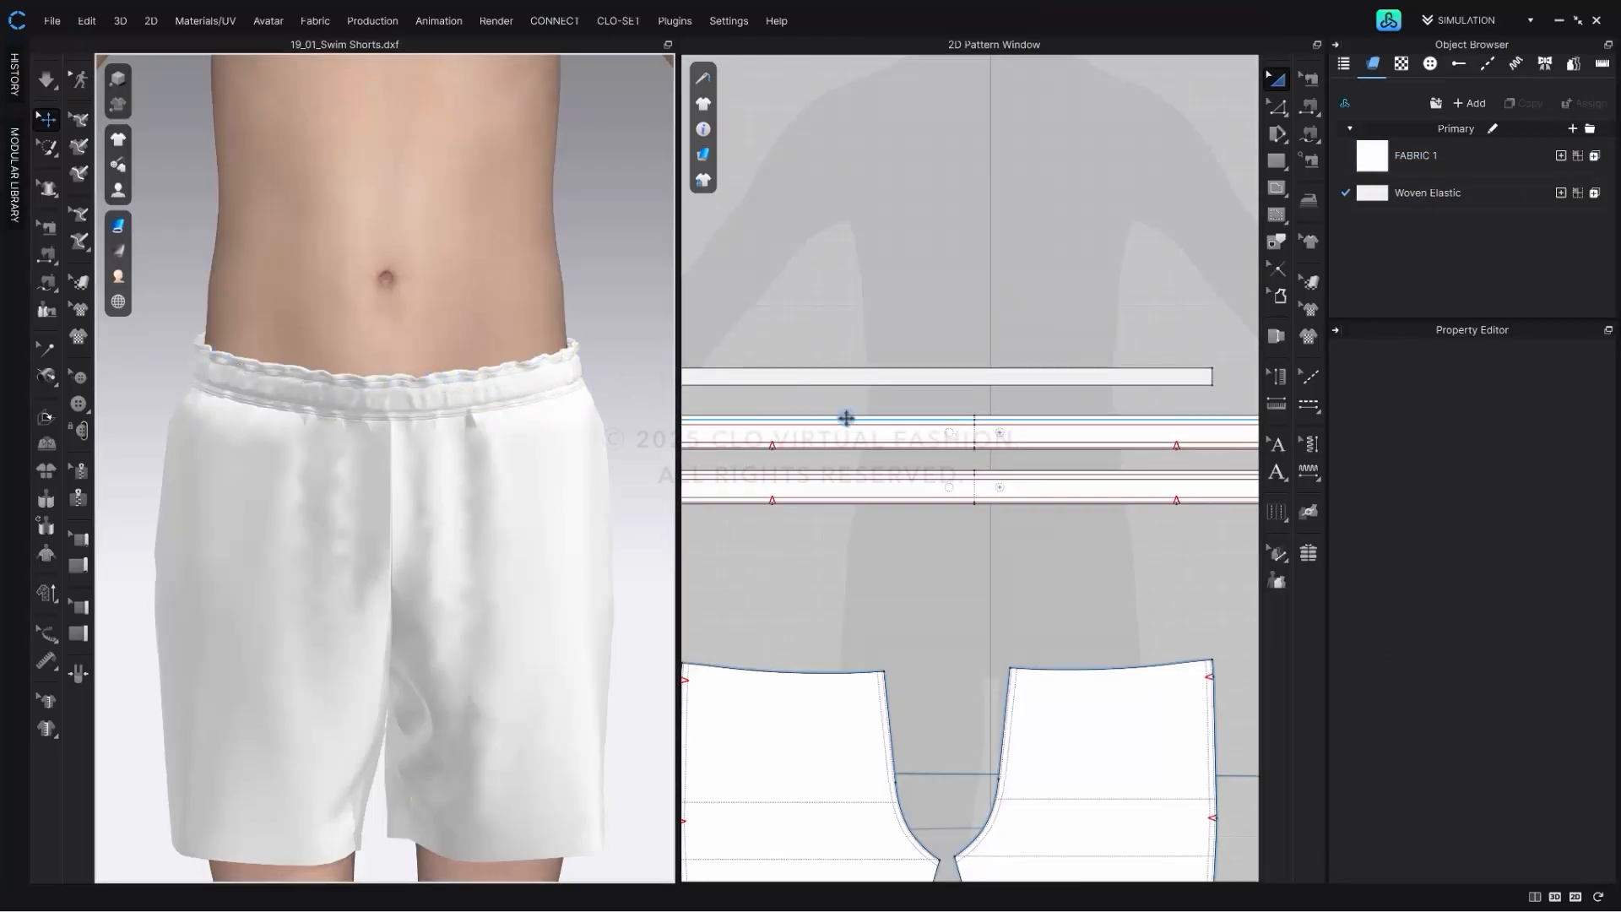
- Turn on Elastic with a ratio of 70 for both halves of the outer waistband's top edge, then simulate briefly
left_click(1276, 108)
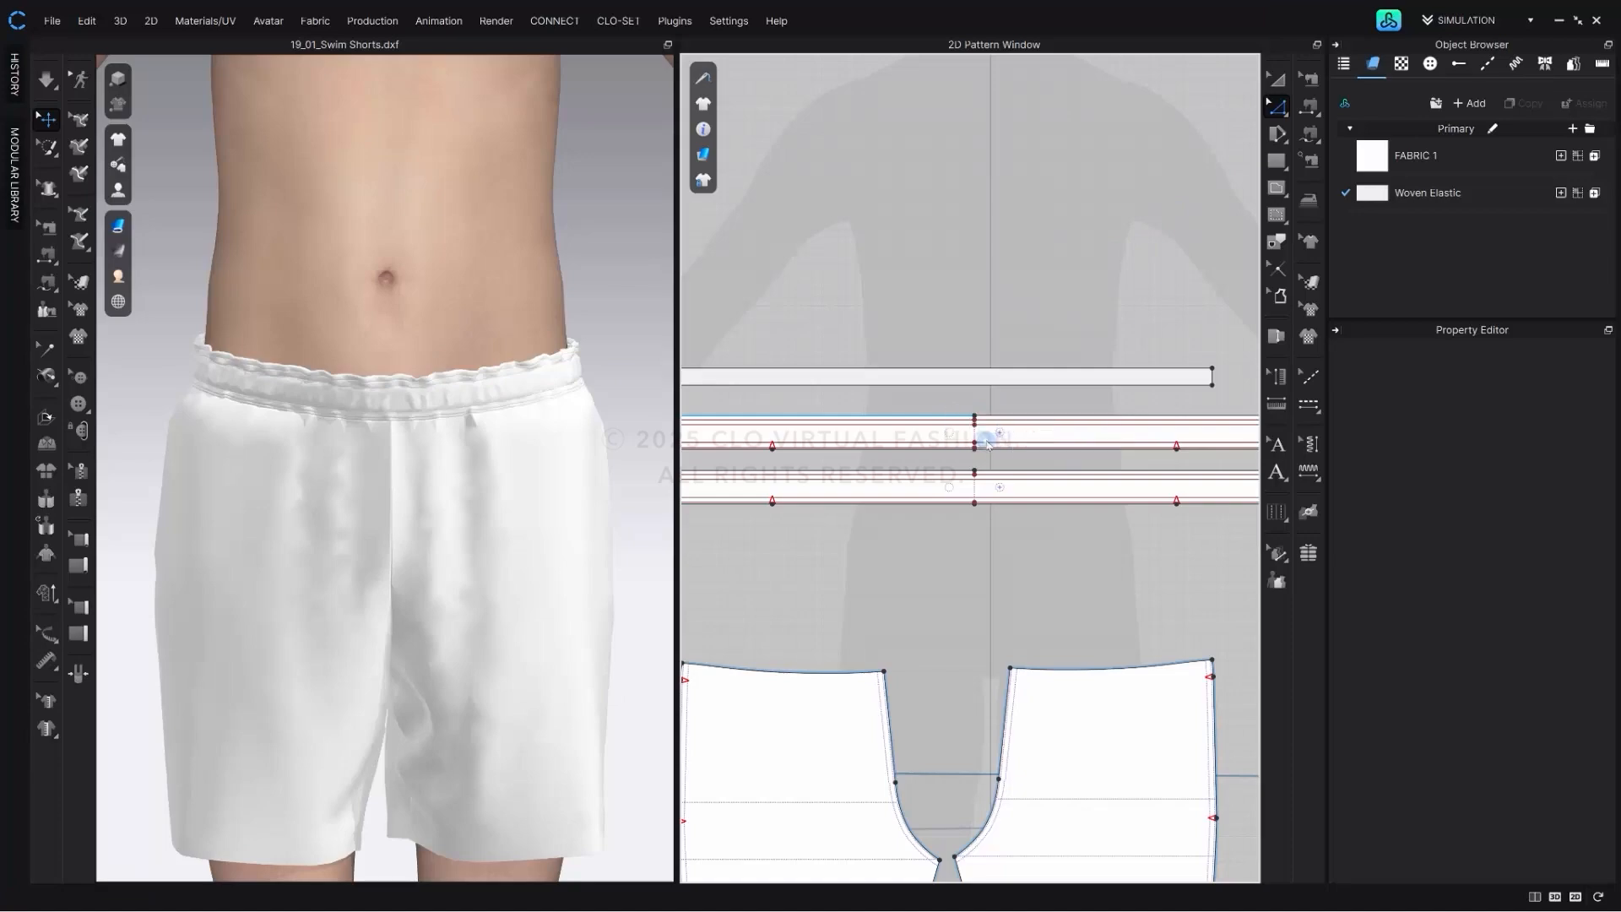
left_click(1005, 418)
left_click(1009, 418, "shift")
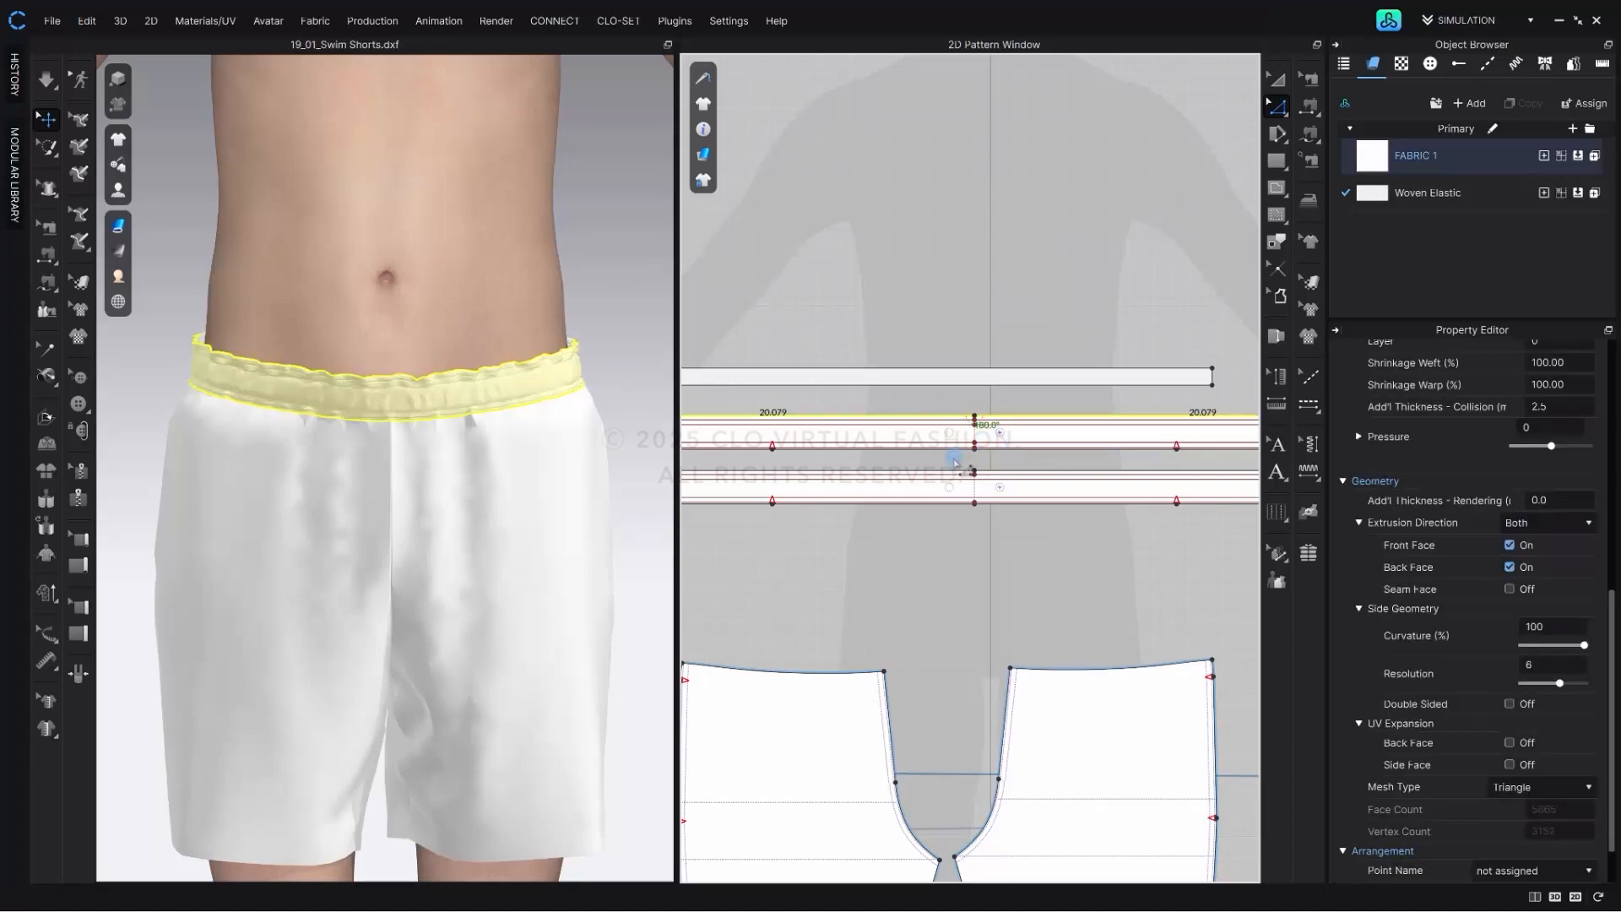
scroll(1472, 541, "up", 6)
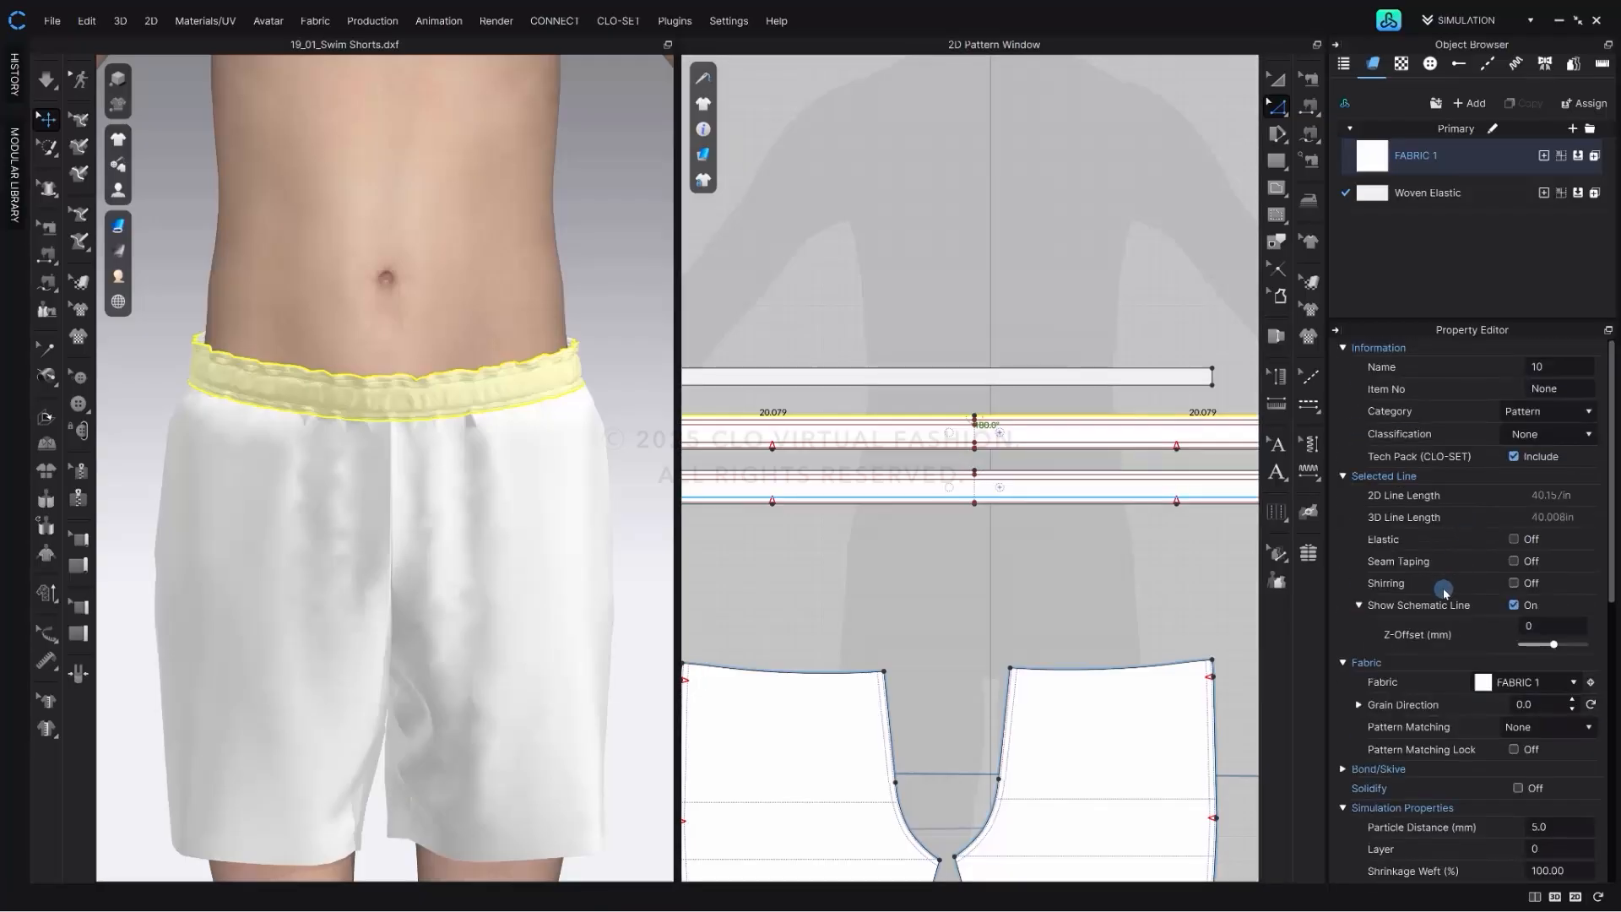
left_click(1513, 539)
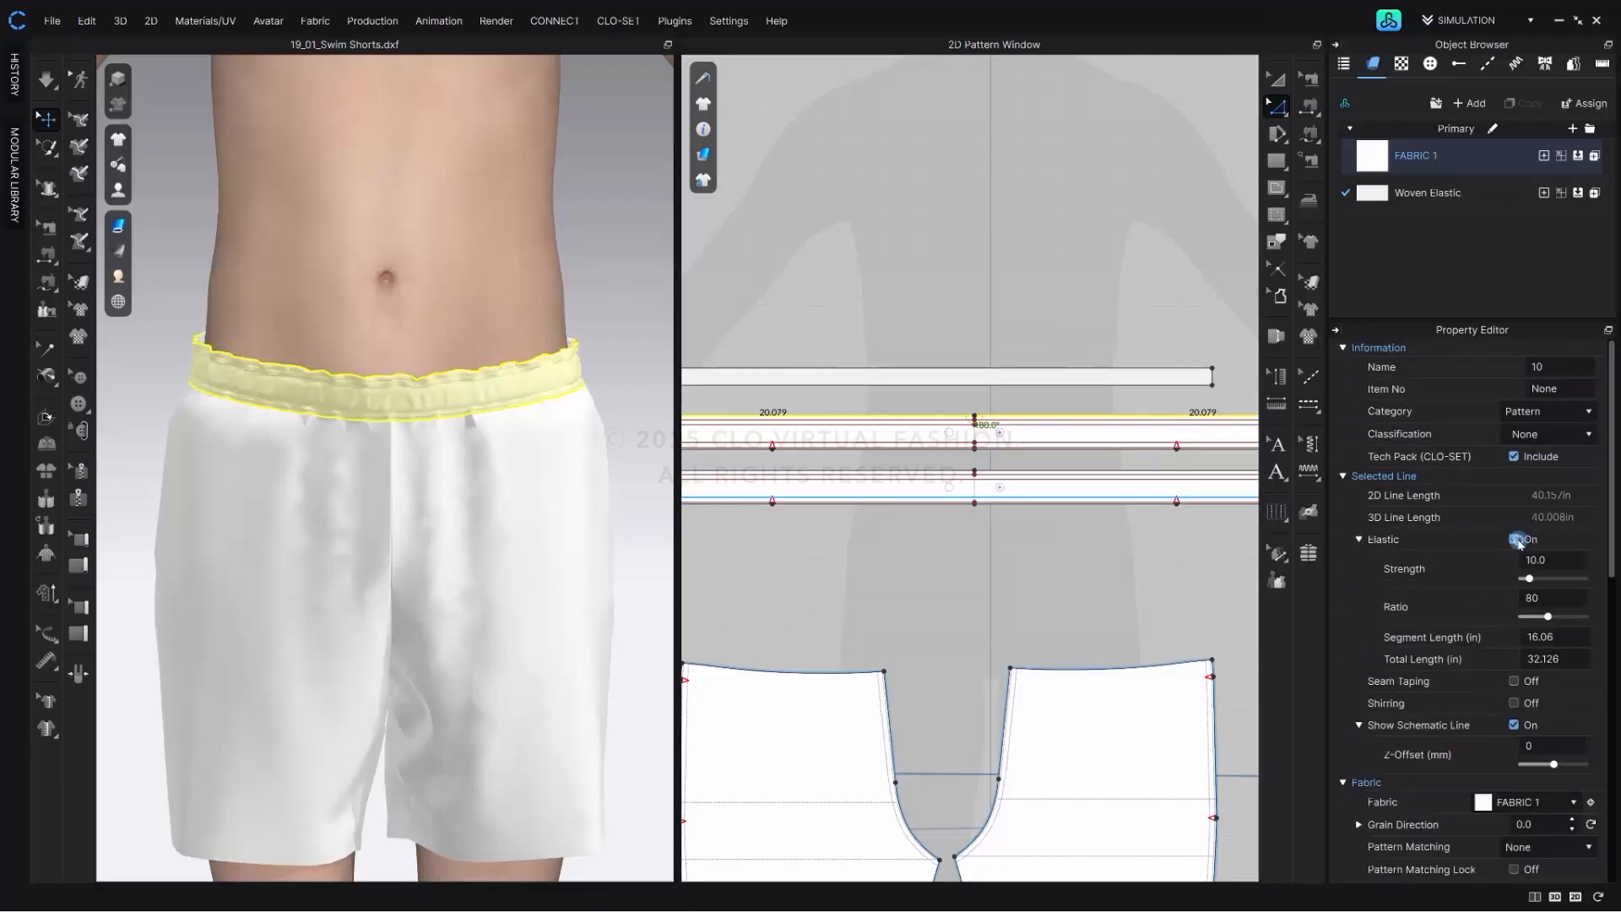
double_click(1544, 597)
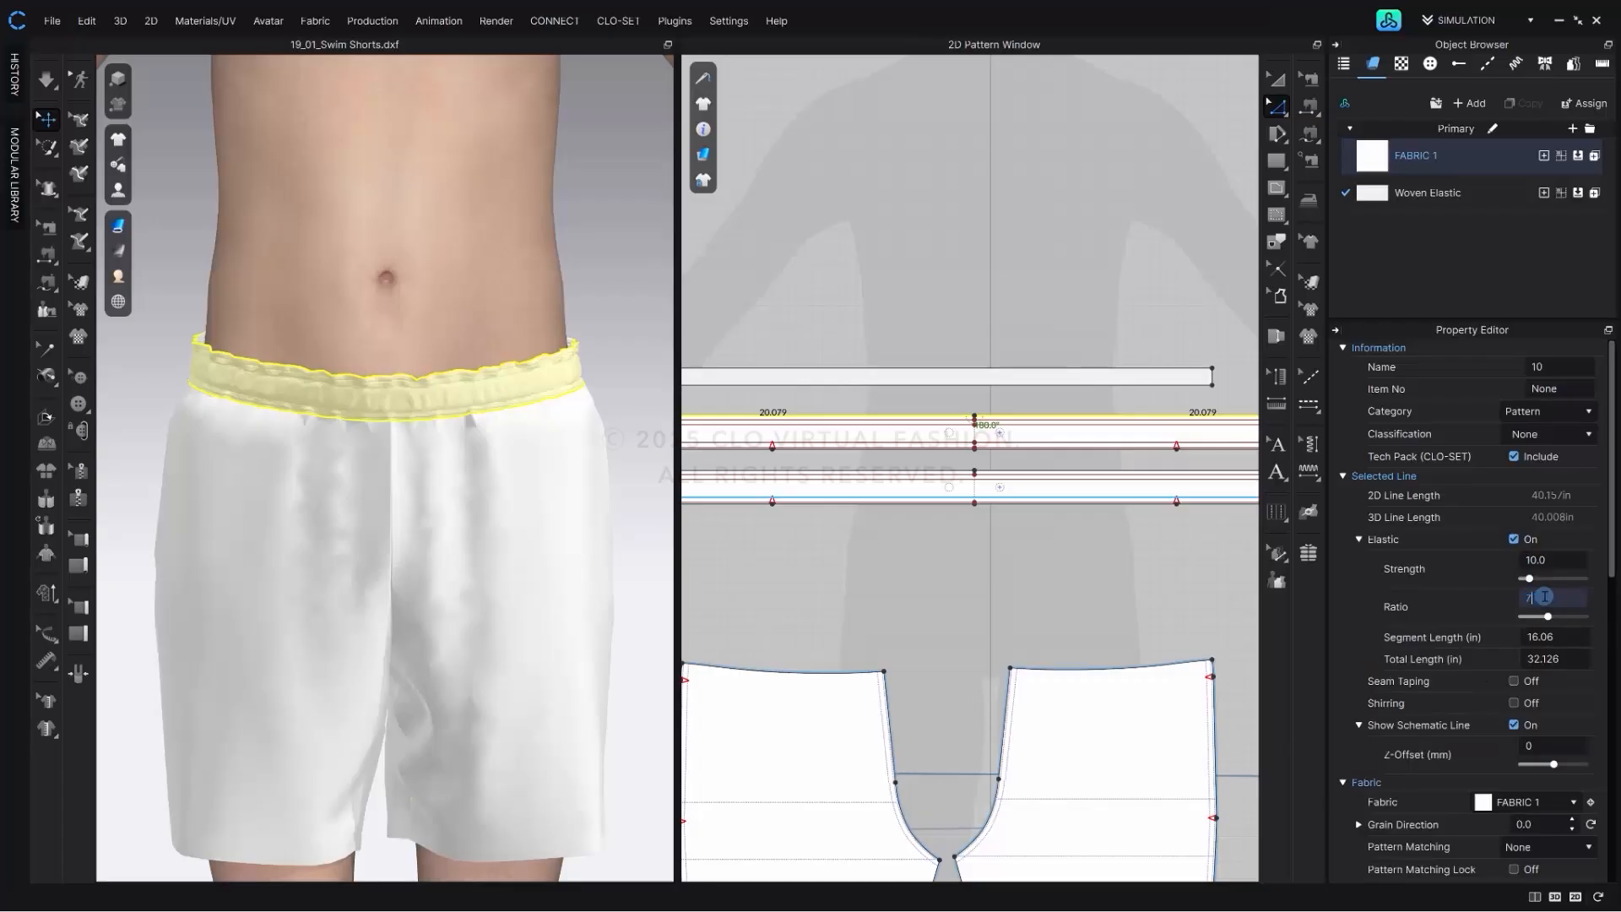
type("70")
key("Return")
left_click(966, 518)
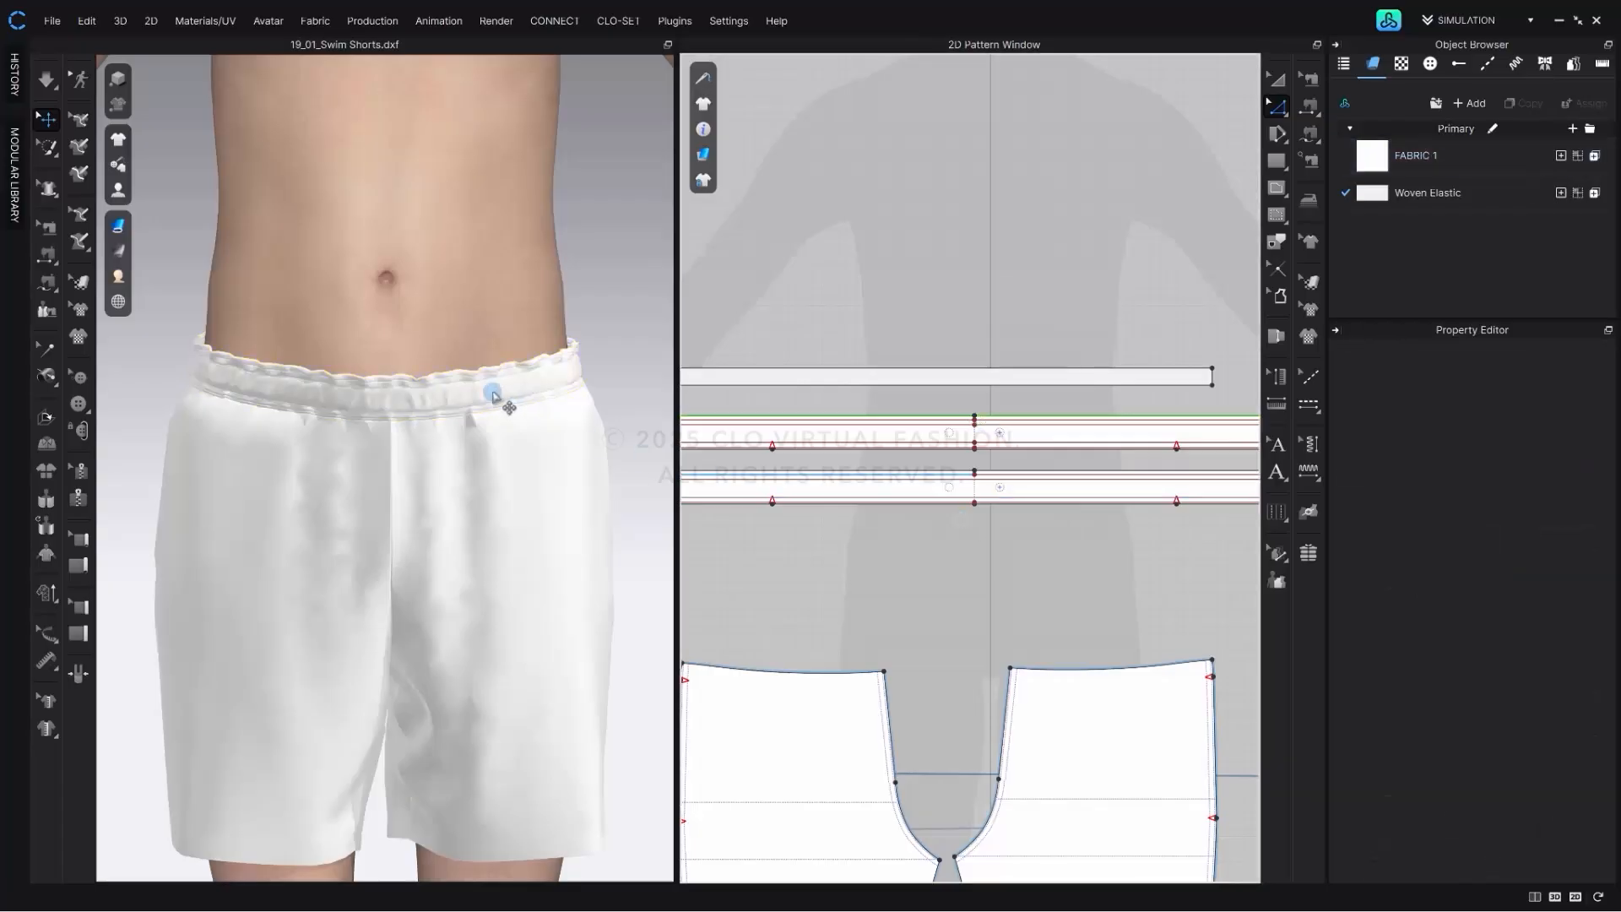
key("space")
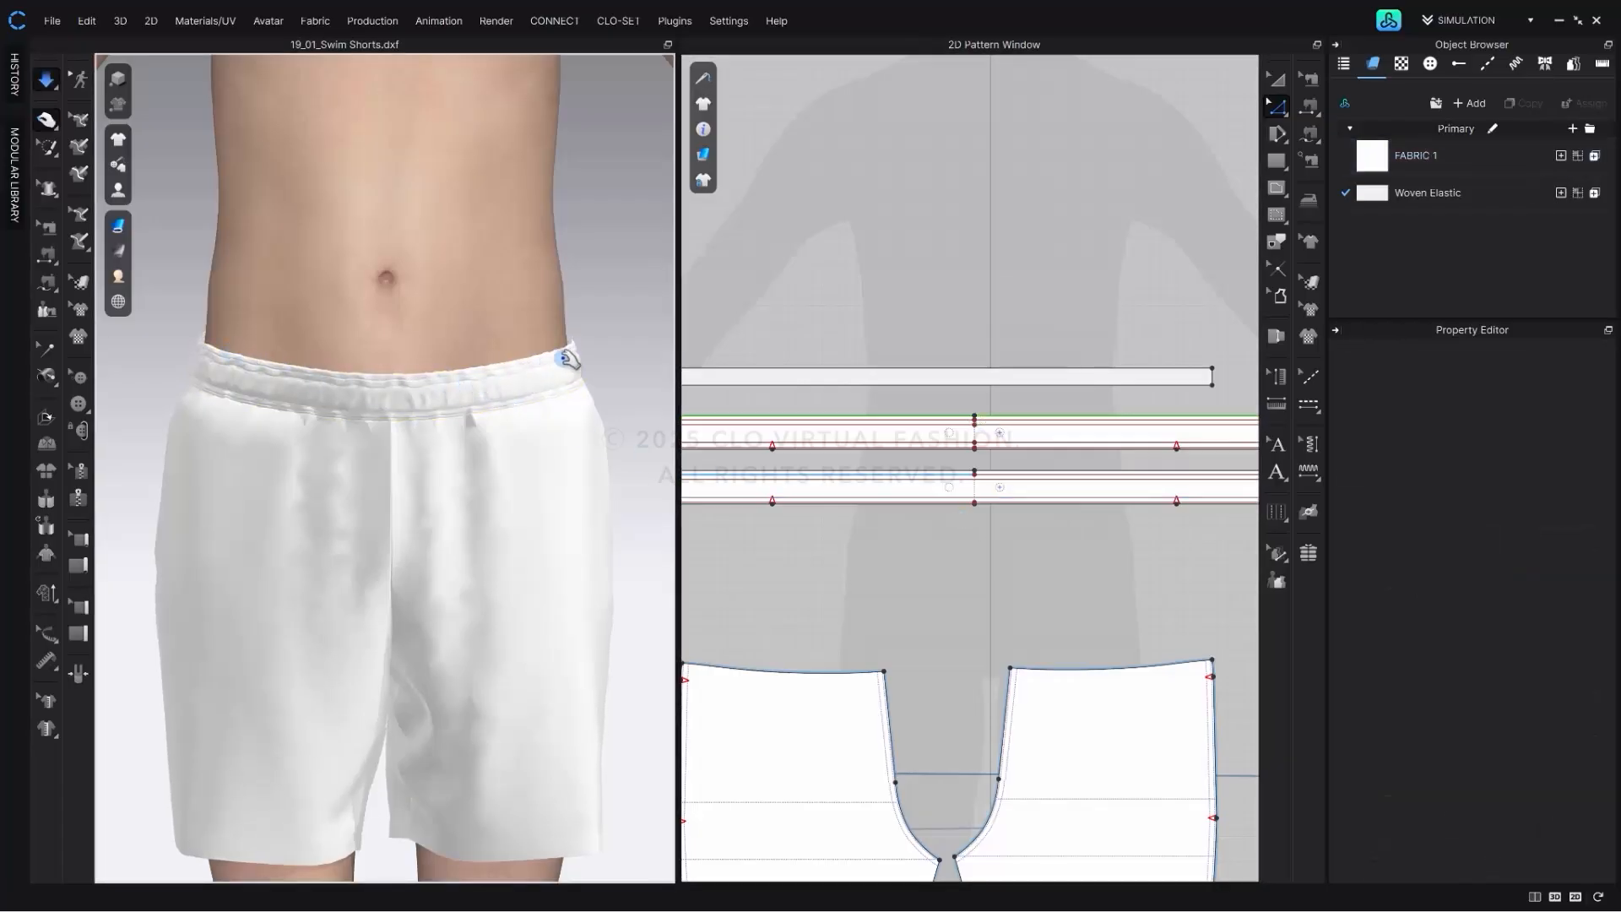
key("space")
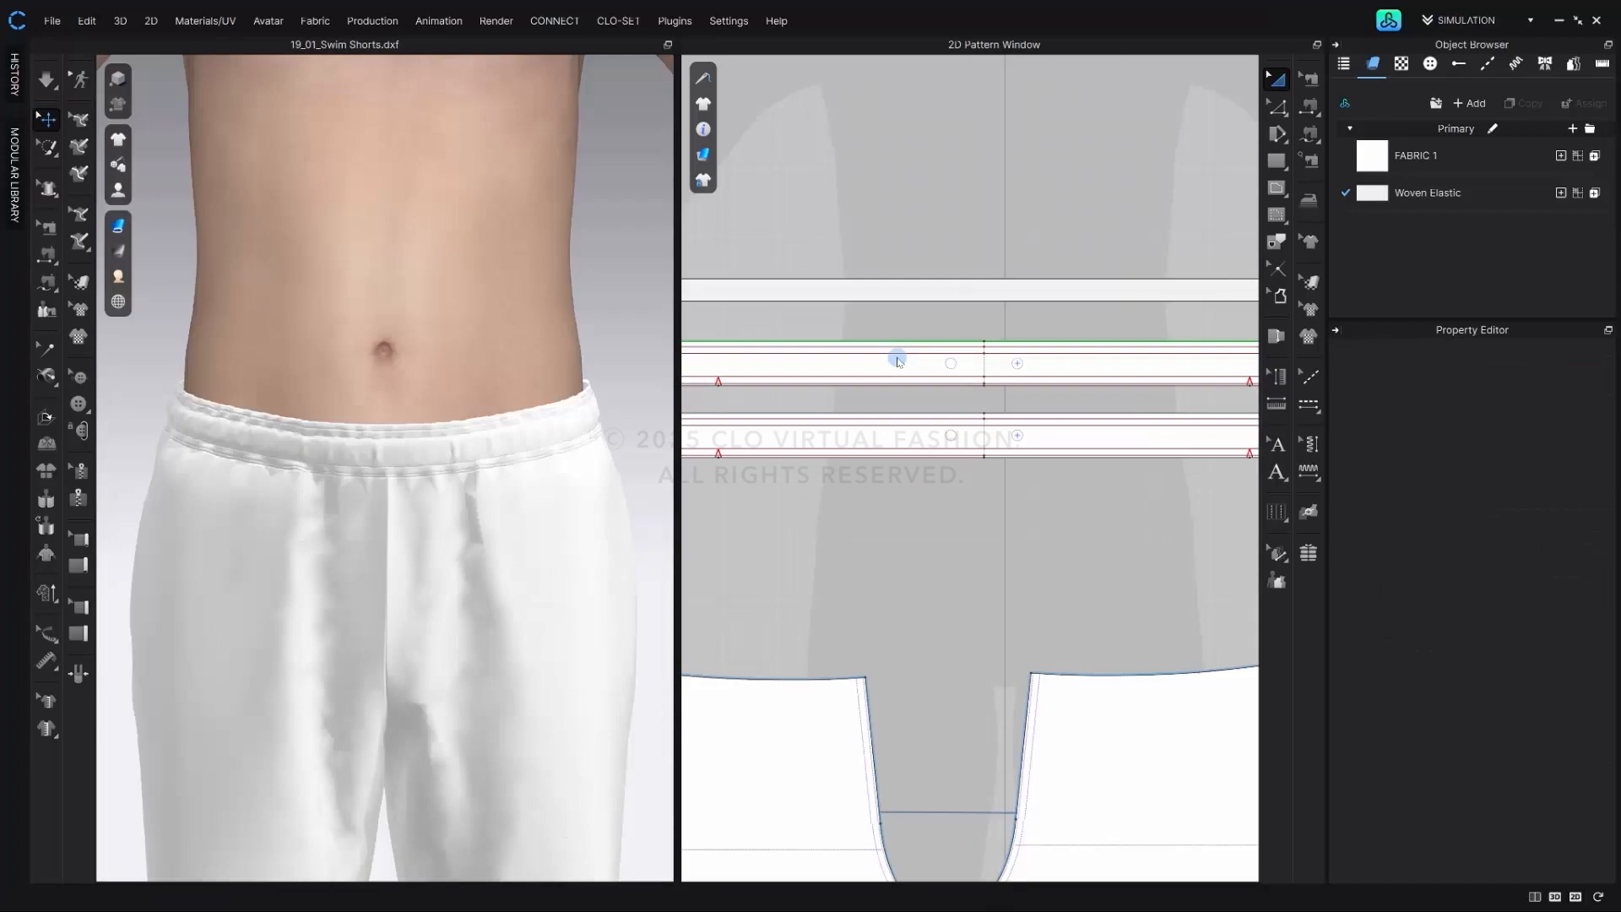
- Turn on Shirring for the upper and lower internal lines bounding the elastic channel on both halves of the outer waistband
left_click(1277, 108)
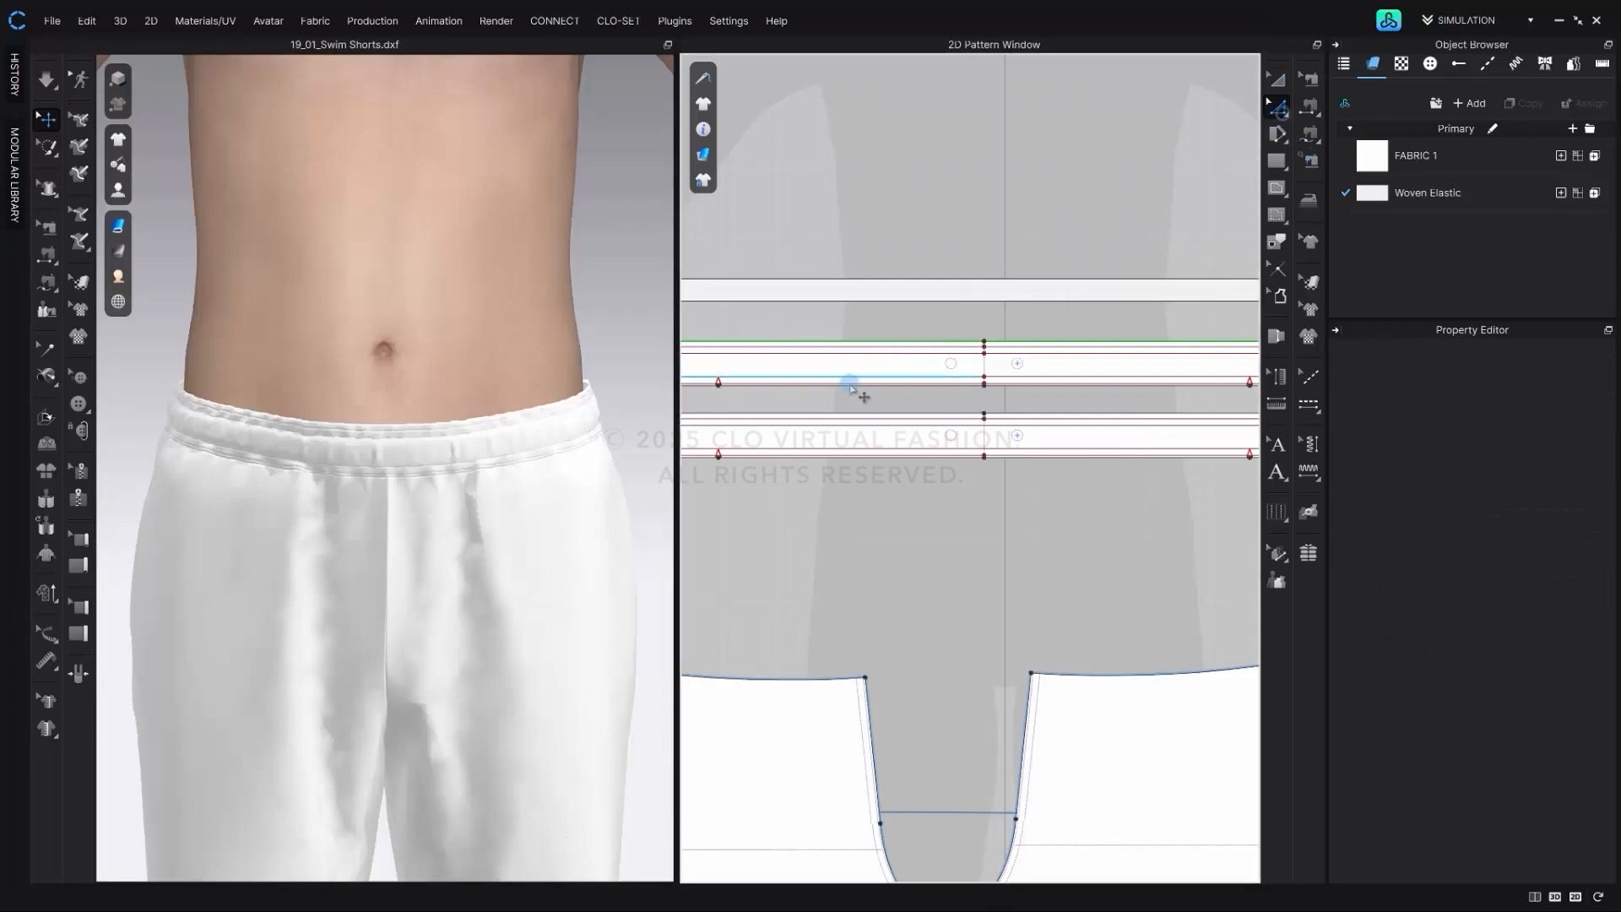
scroll(926, 362, "up", 4)
left_click(970, 335)
left_click(982, 403, "shift")
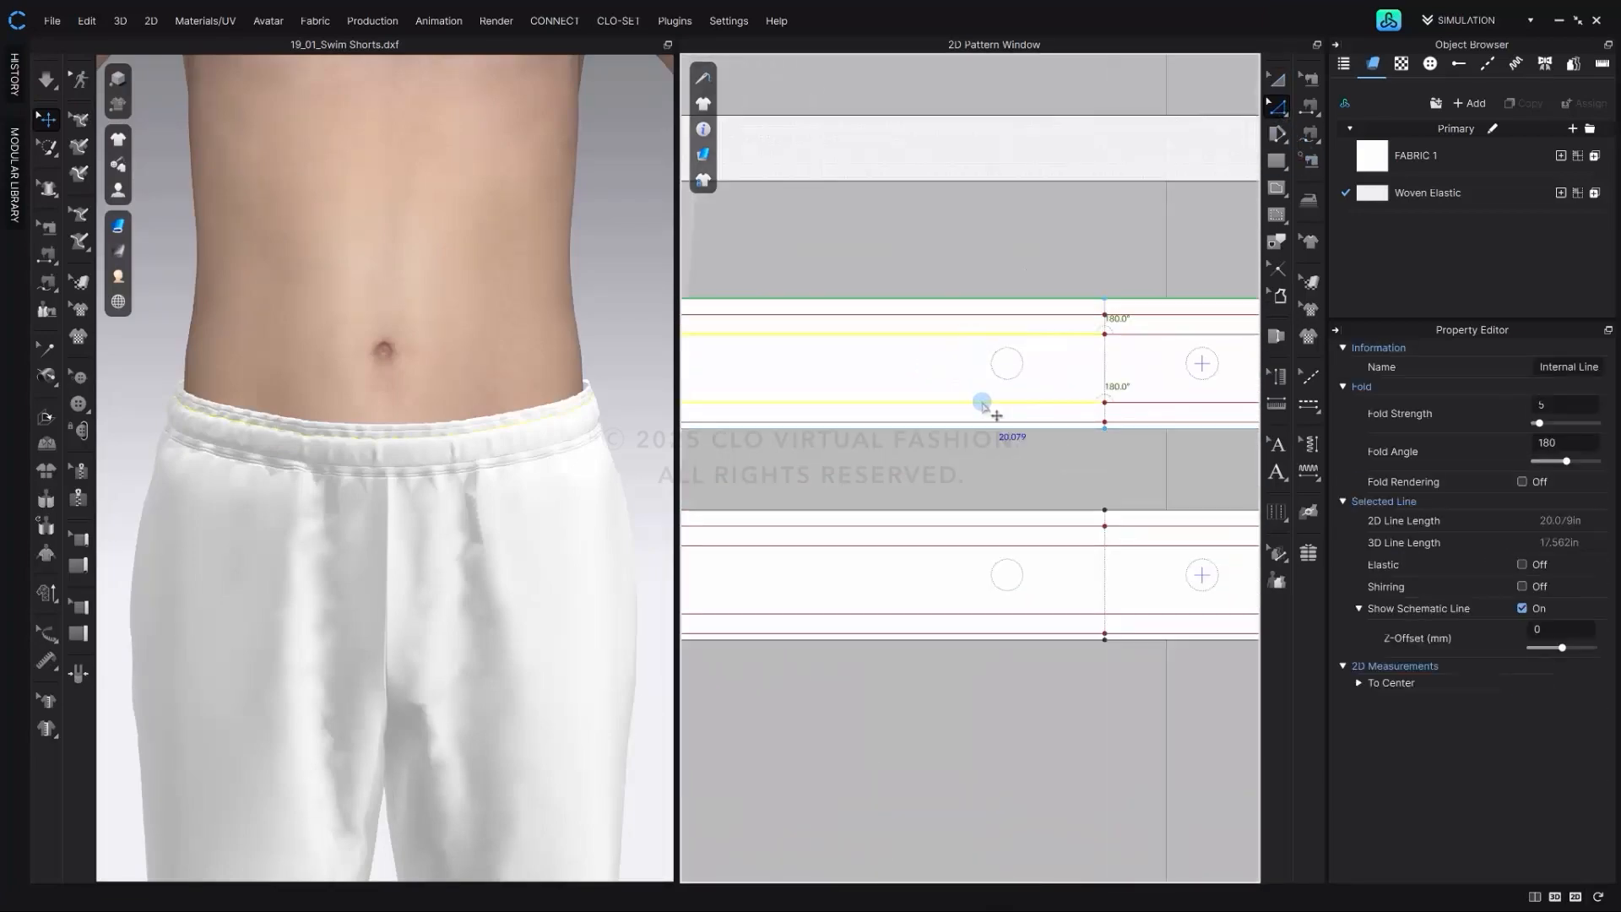
middle_click_drag(1163, 354, 920, 340)
left_click(925, 320, "shift")
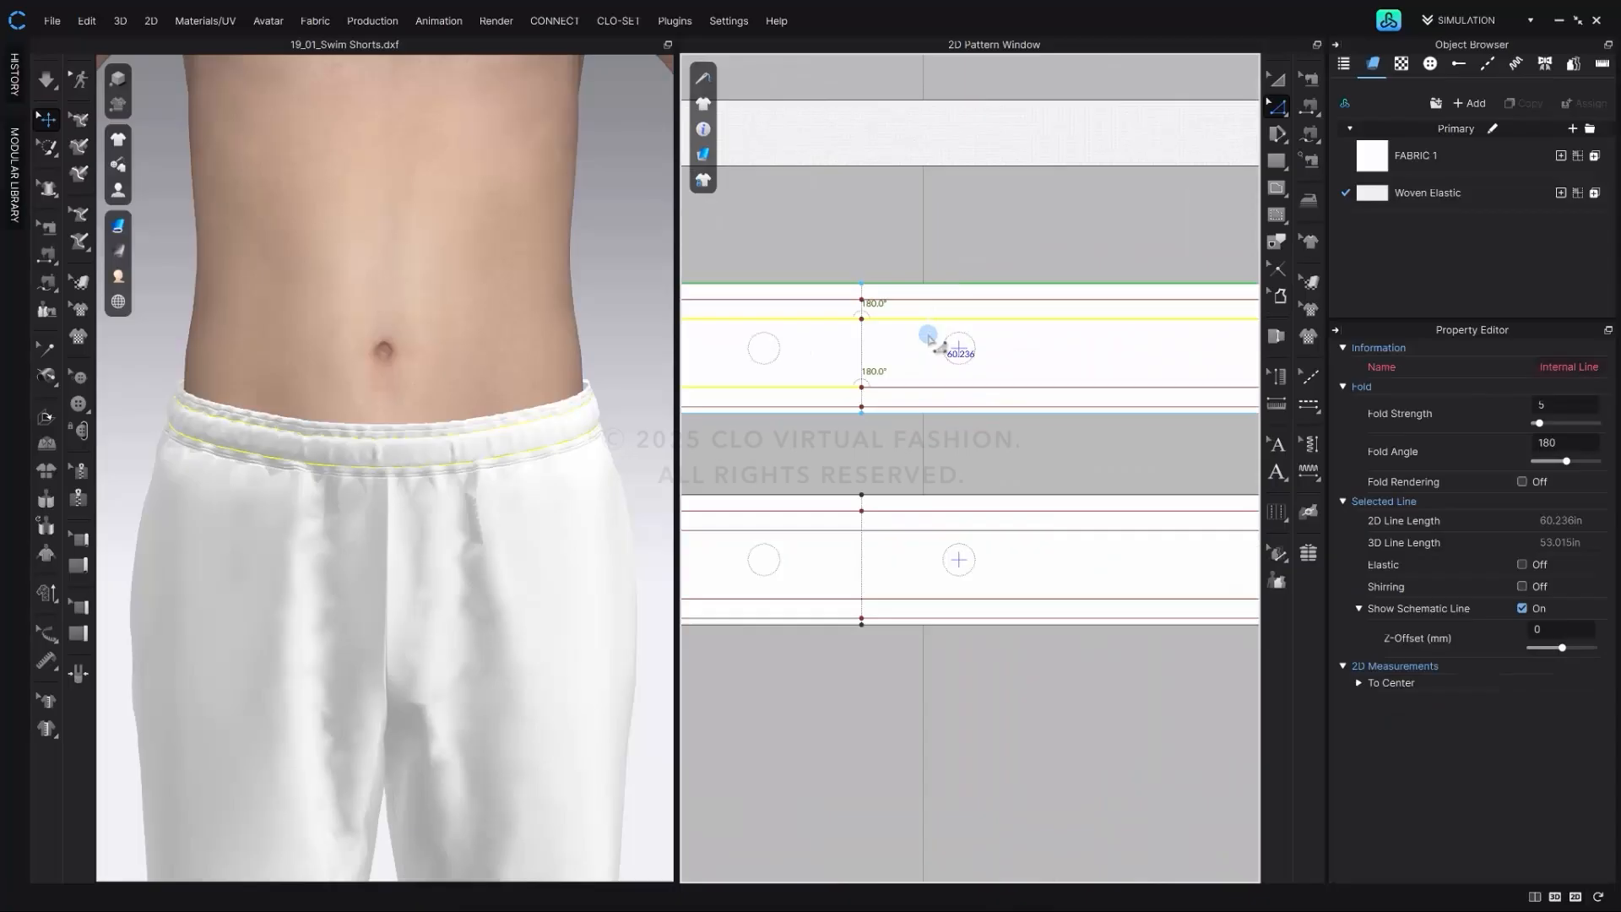
left_click(922, 387, "shift")
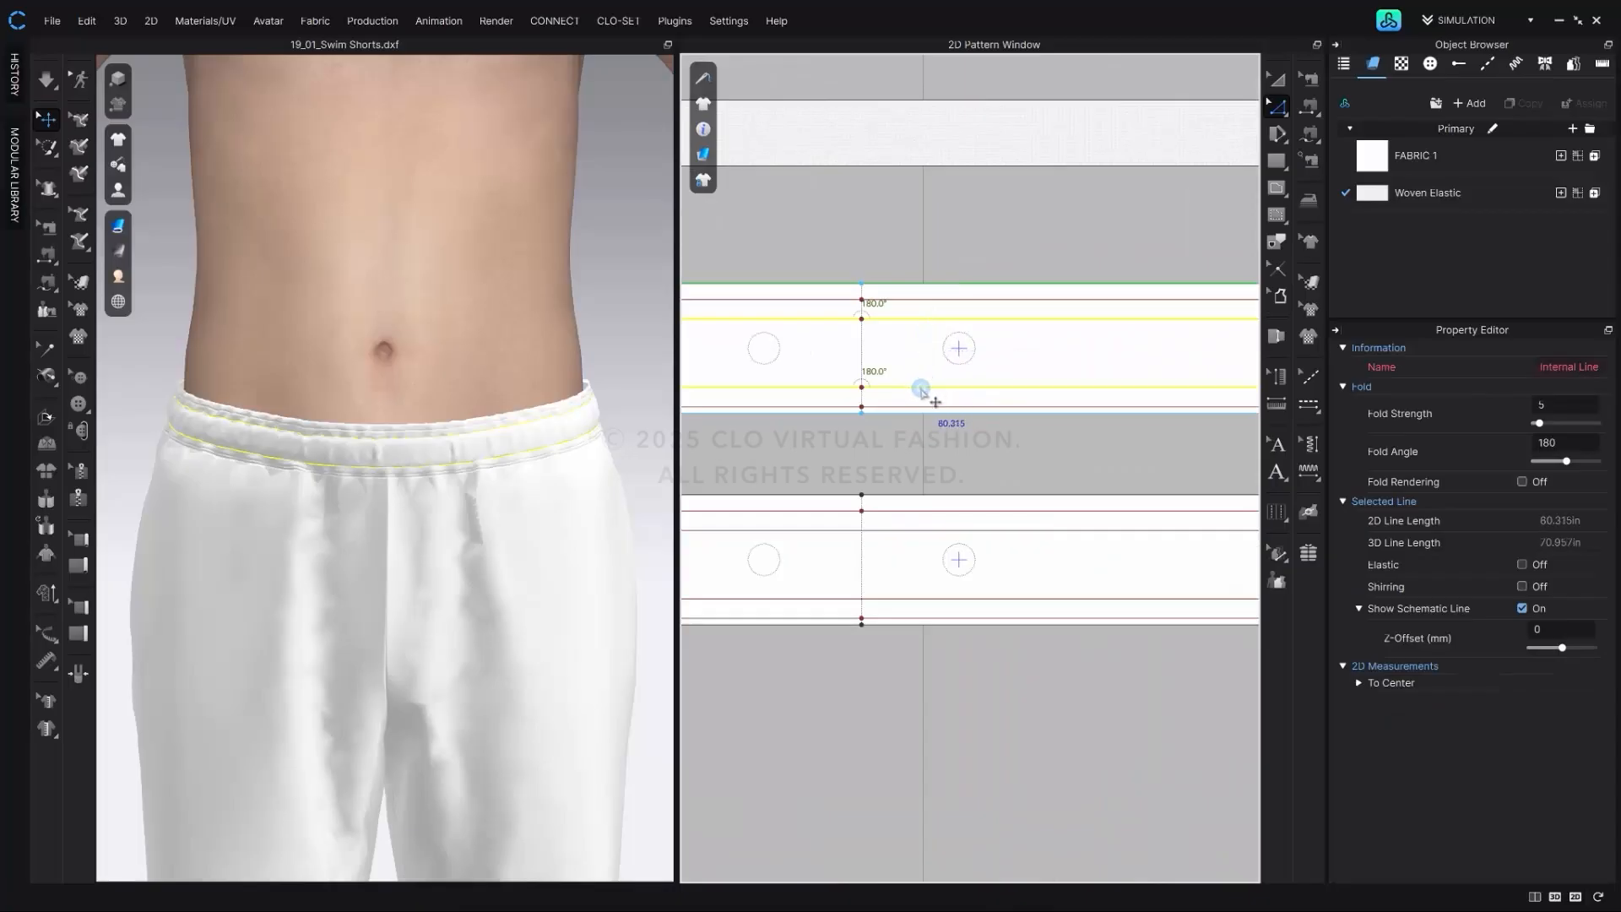
left_click(1522, 586)
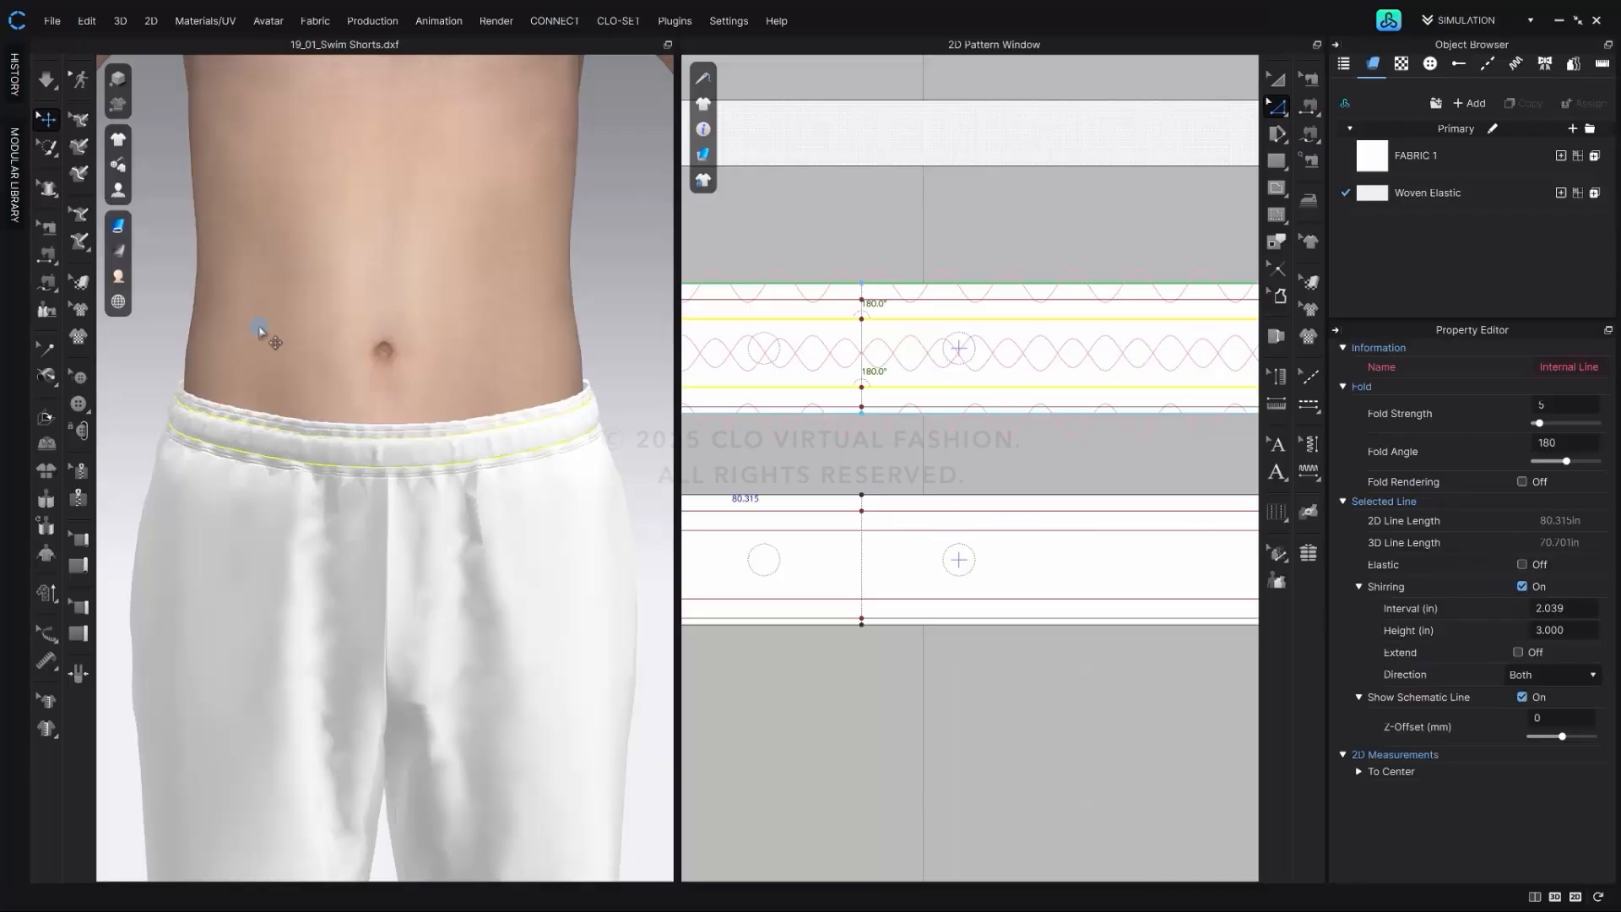
- Show the garment's wireframe in the 3D view and examine the waistband mesh up close
mouse_move(118, 225)
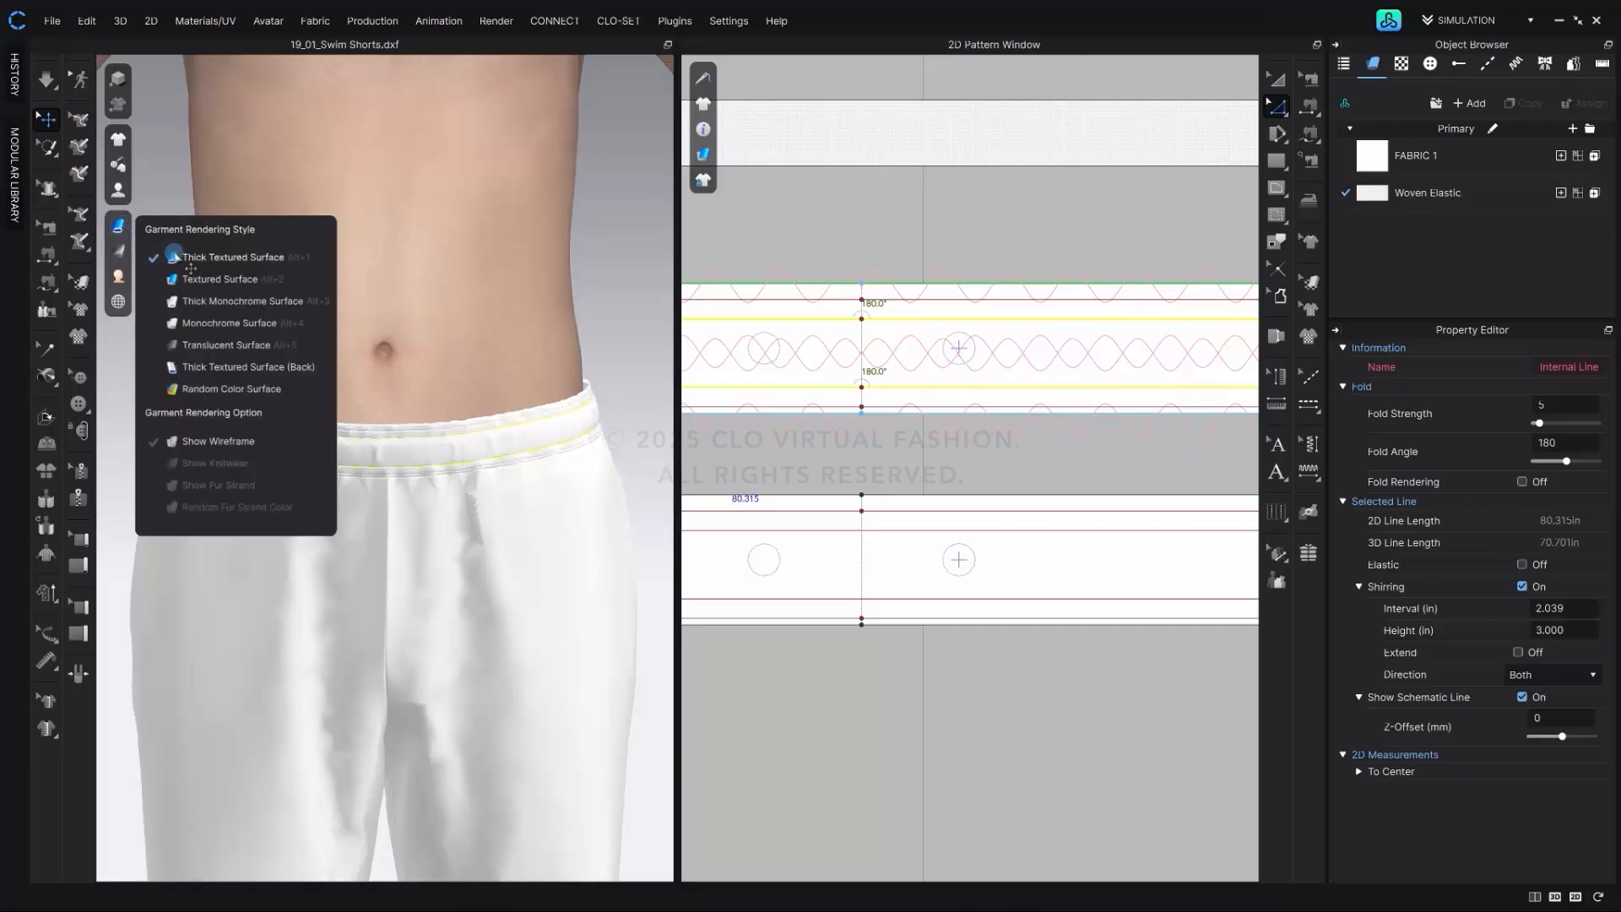
left_click(209, 442)
left_click(625, 422)
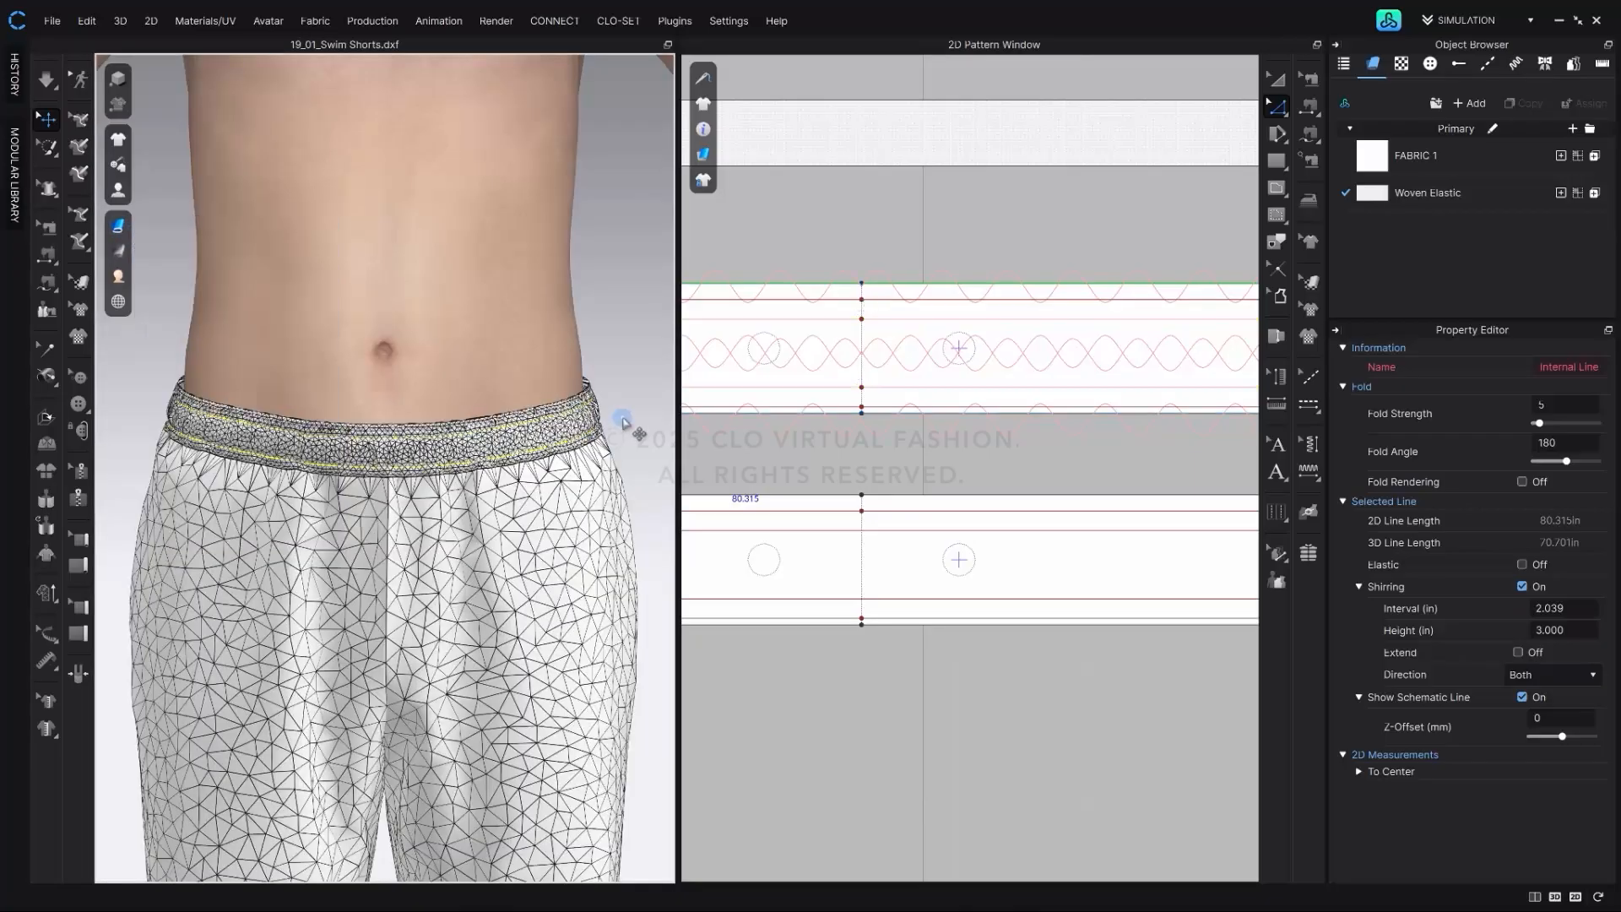
scroll(411, 467, "up", 3)
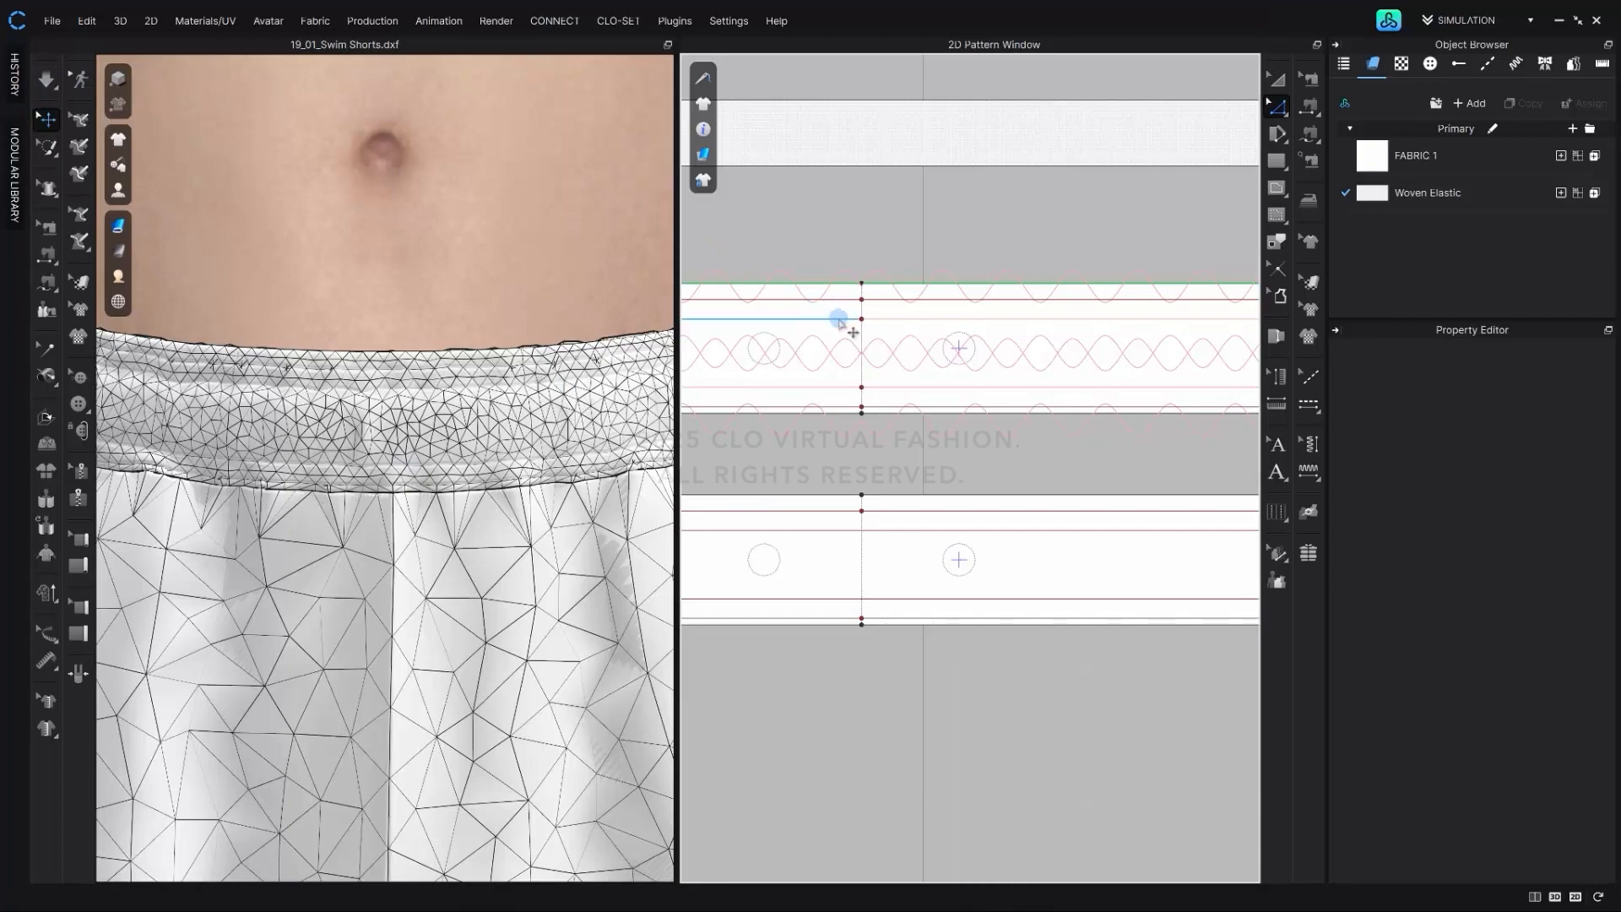
- Select the outer waistband's four shirred internal lines and simulate the garment to apply the shirring
left_click(840, 320)
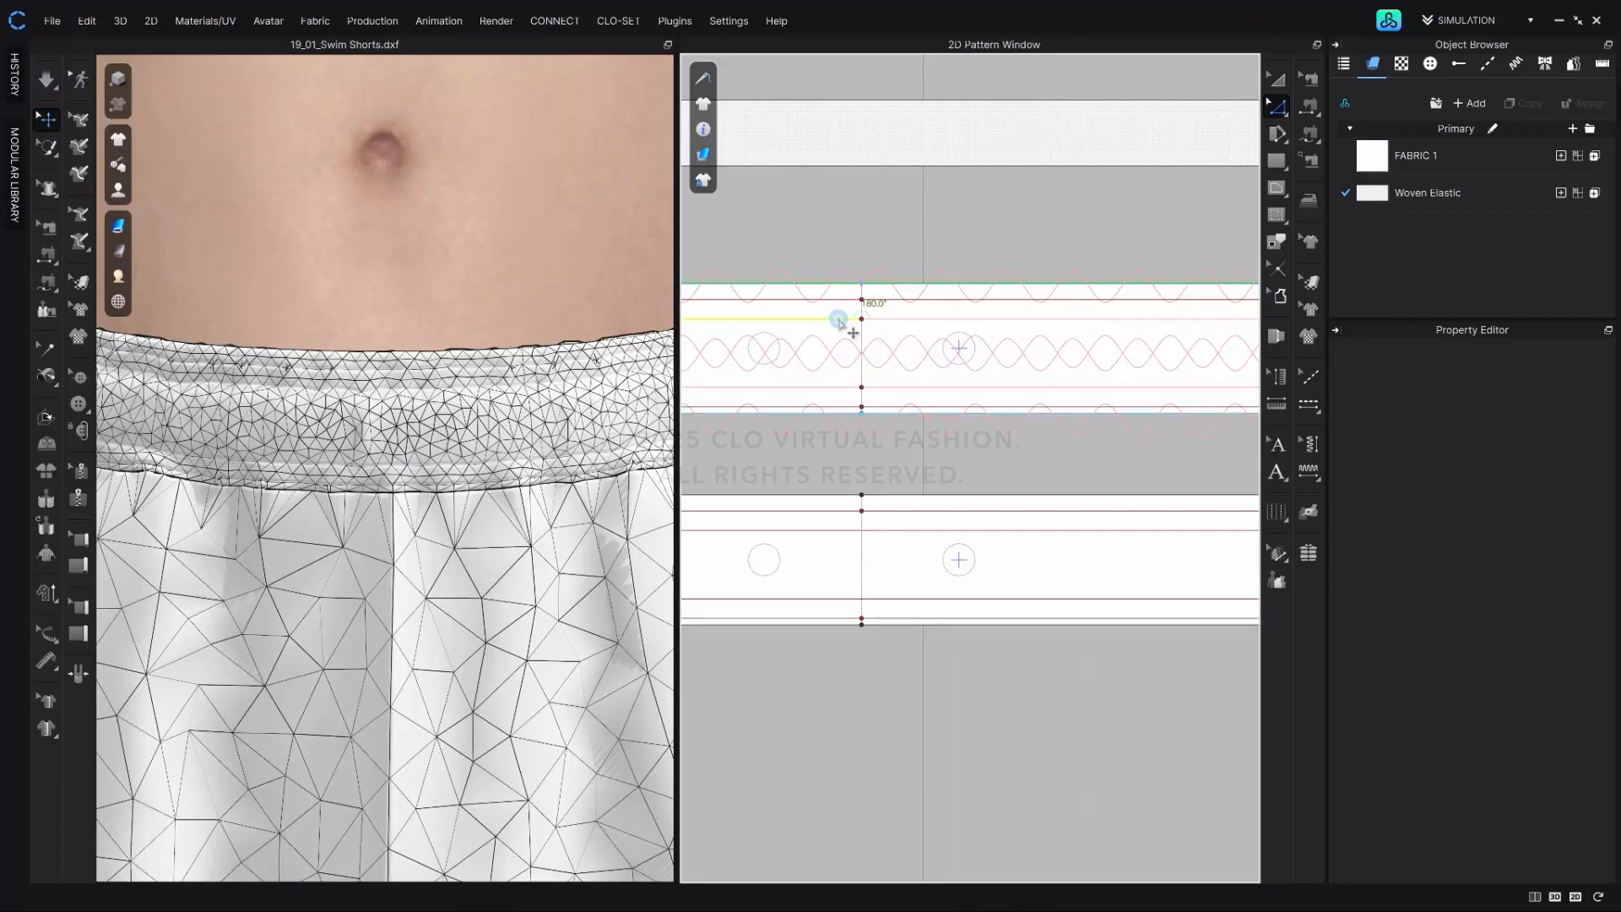
left_click(836, 386, "shift")
left_click(893, 319, "shift")
left_click(882, 387, "shift")
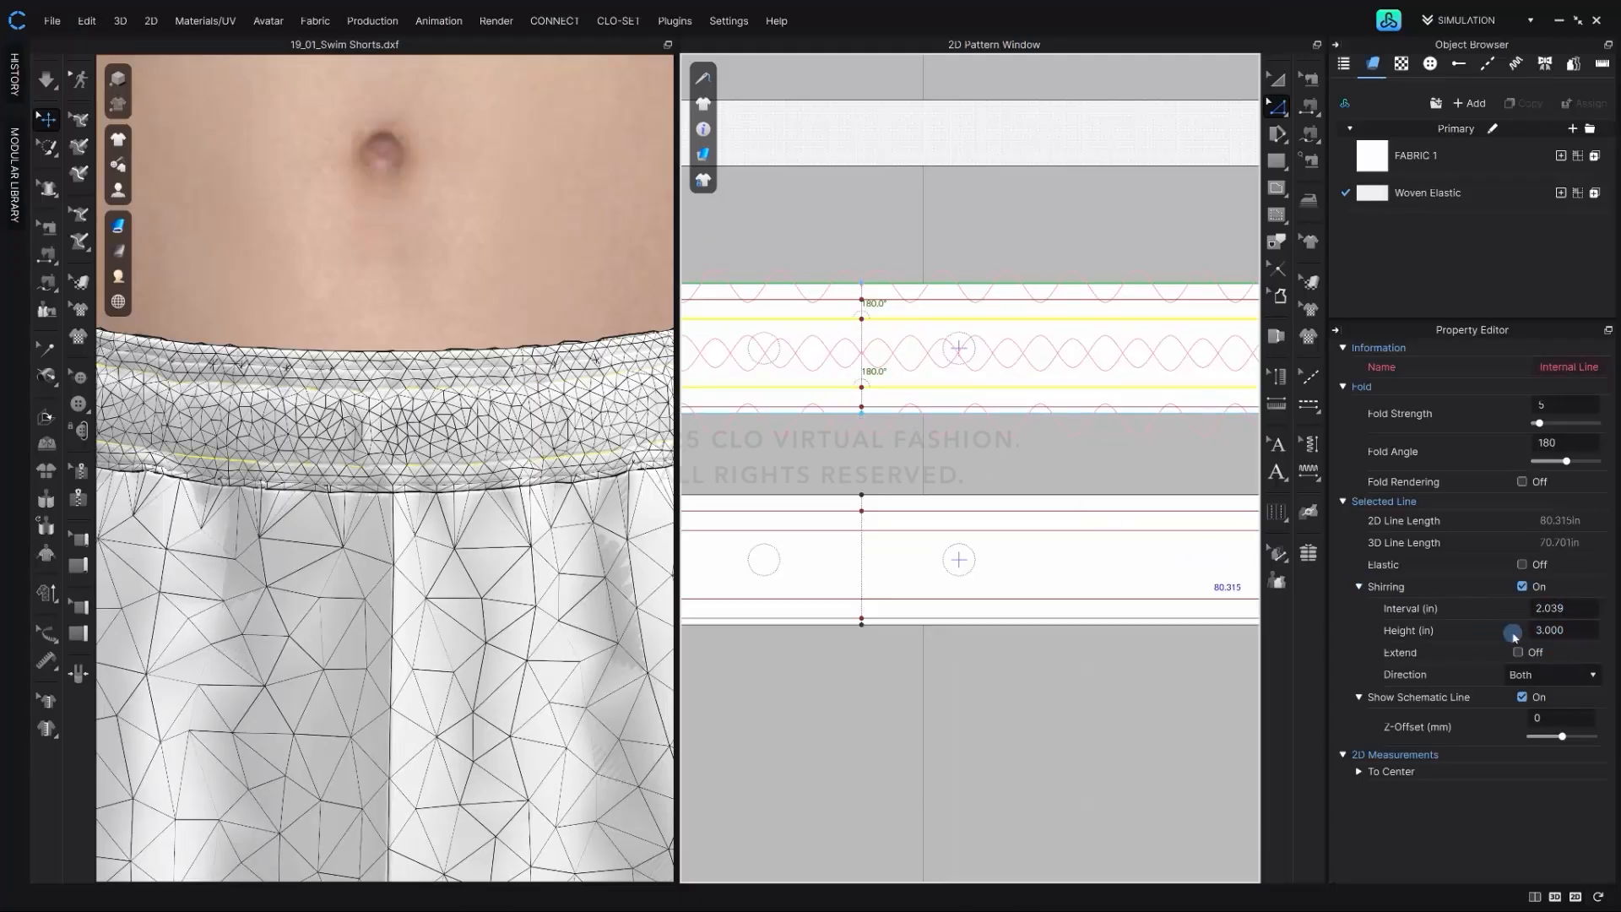
left_click(46, 80)
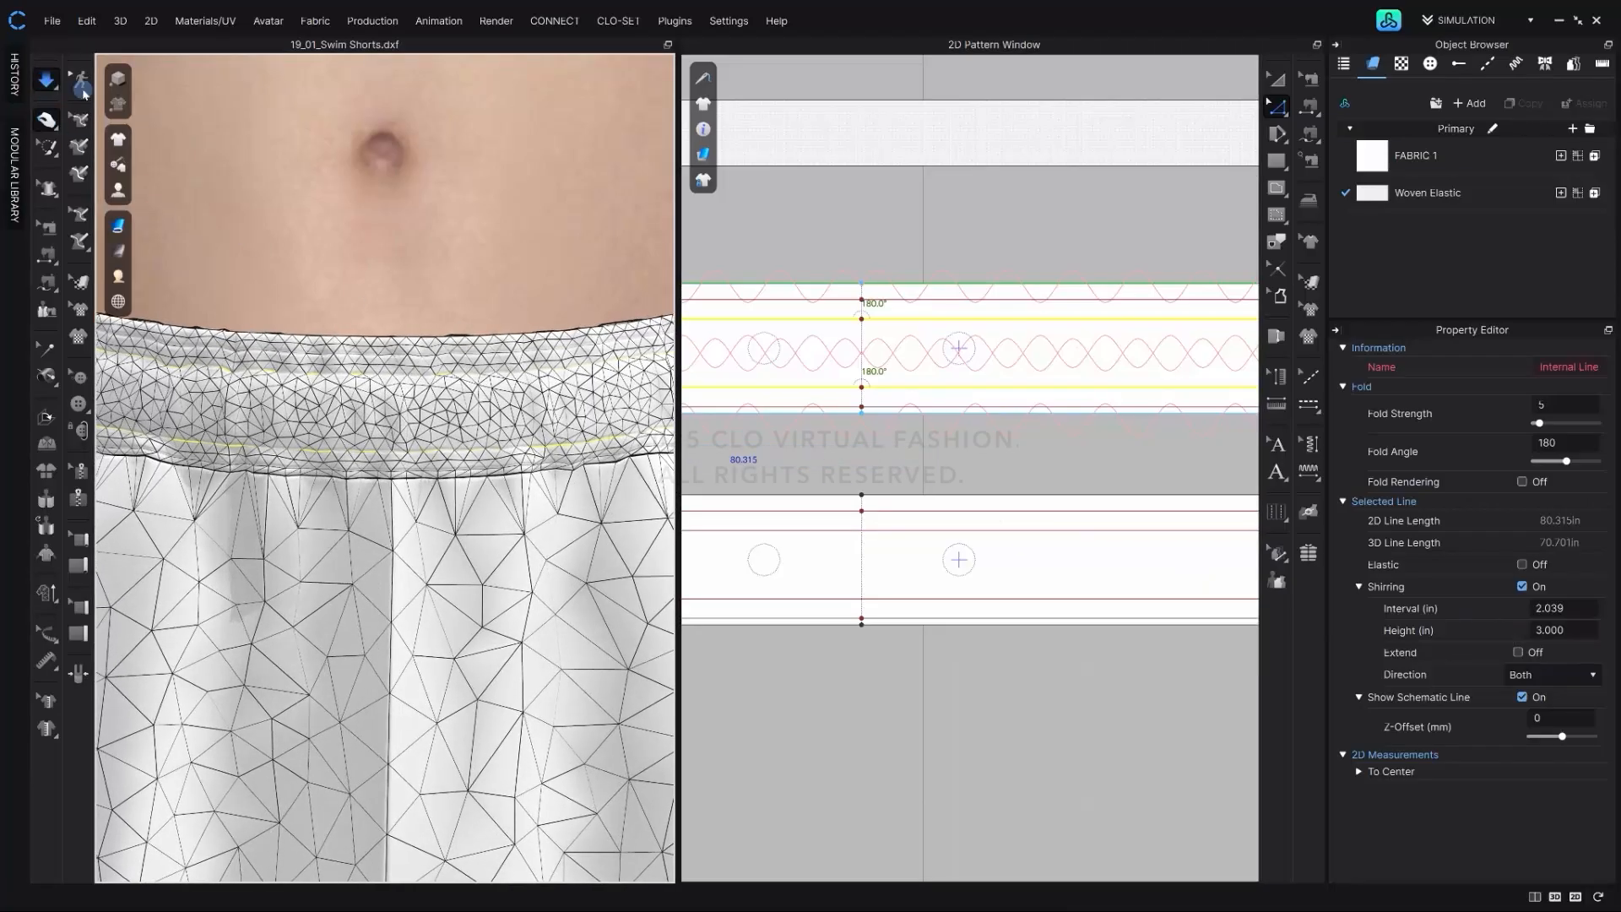
- Set the shirring interval of the four outer waistband lines to 1.039 in
double_click(1561, 608)
type("5.039")
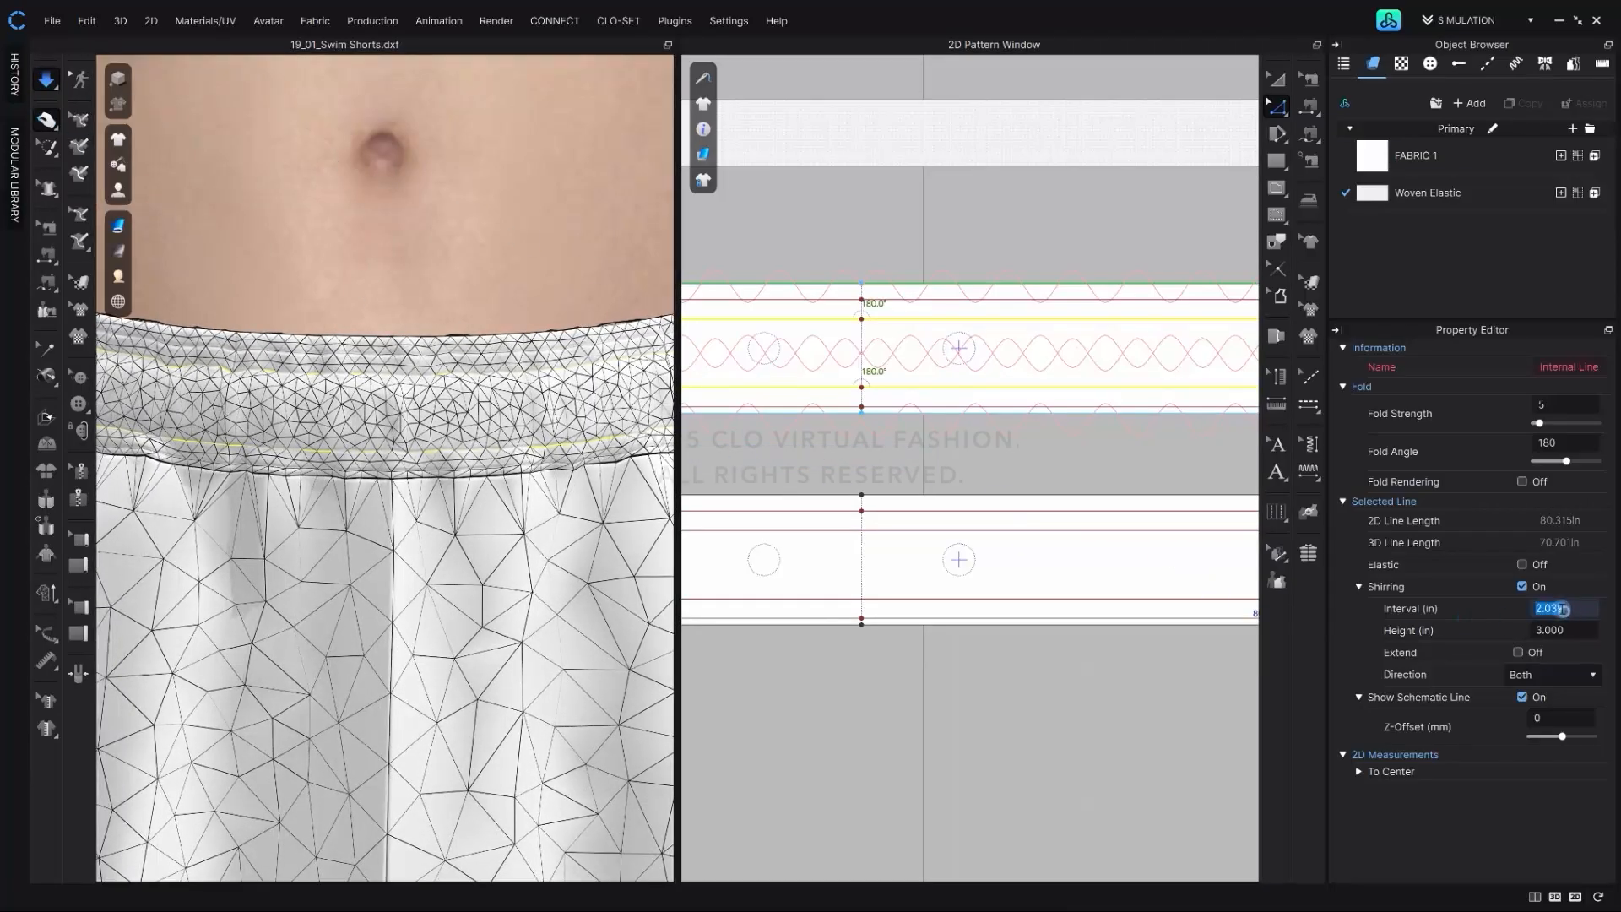
key("Return")
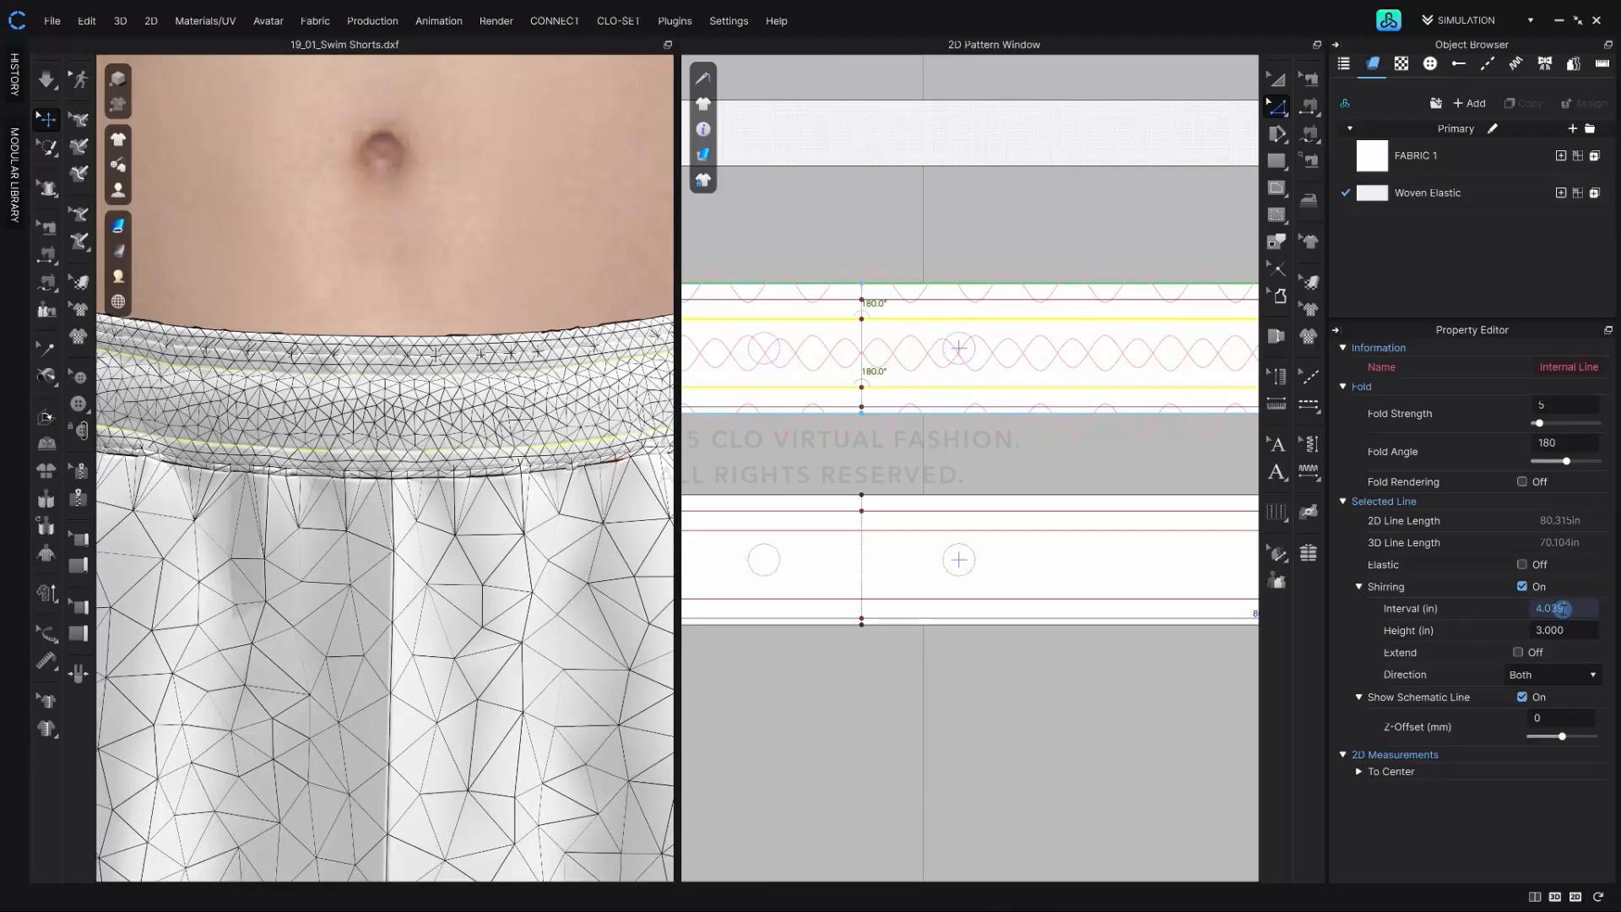
scroll(1563, 609, "down", 3)
scroll(1563, 608, "down", 1)
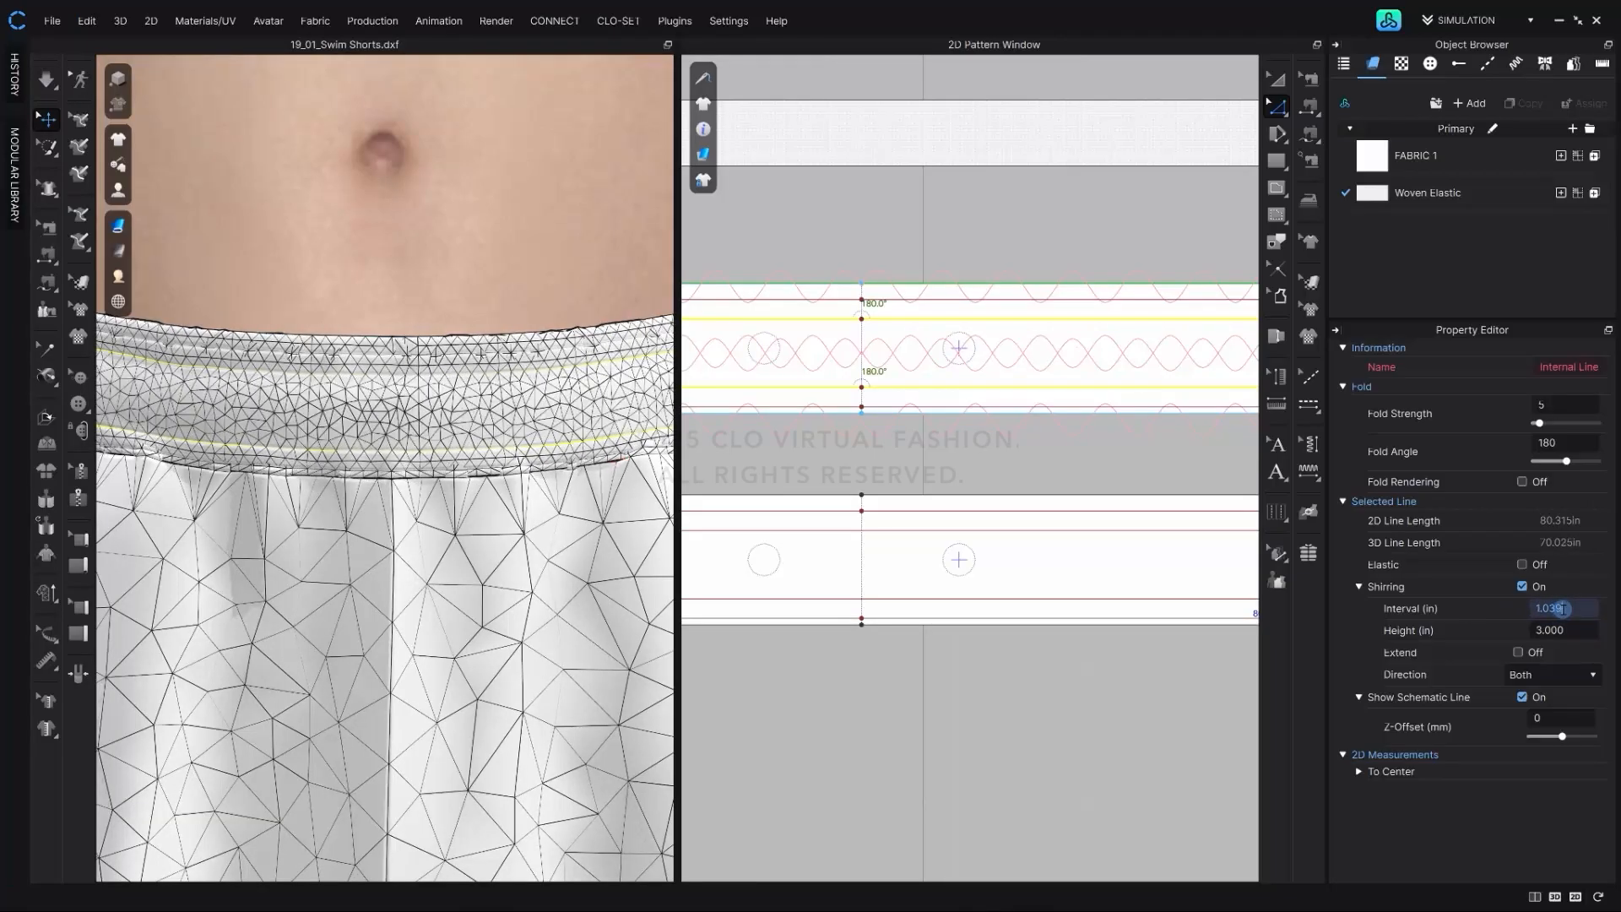
- Set the shirring height of the four outer waistband lines to 1.000 in and deselect them
left_click(1565, 629)
key("BackSpace")
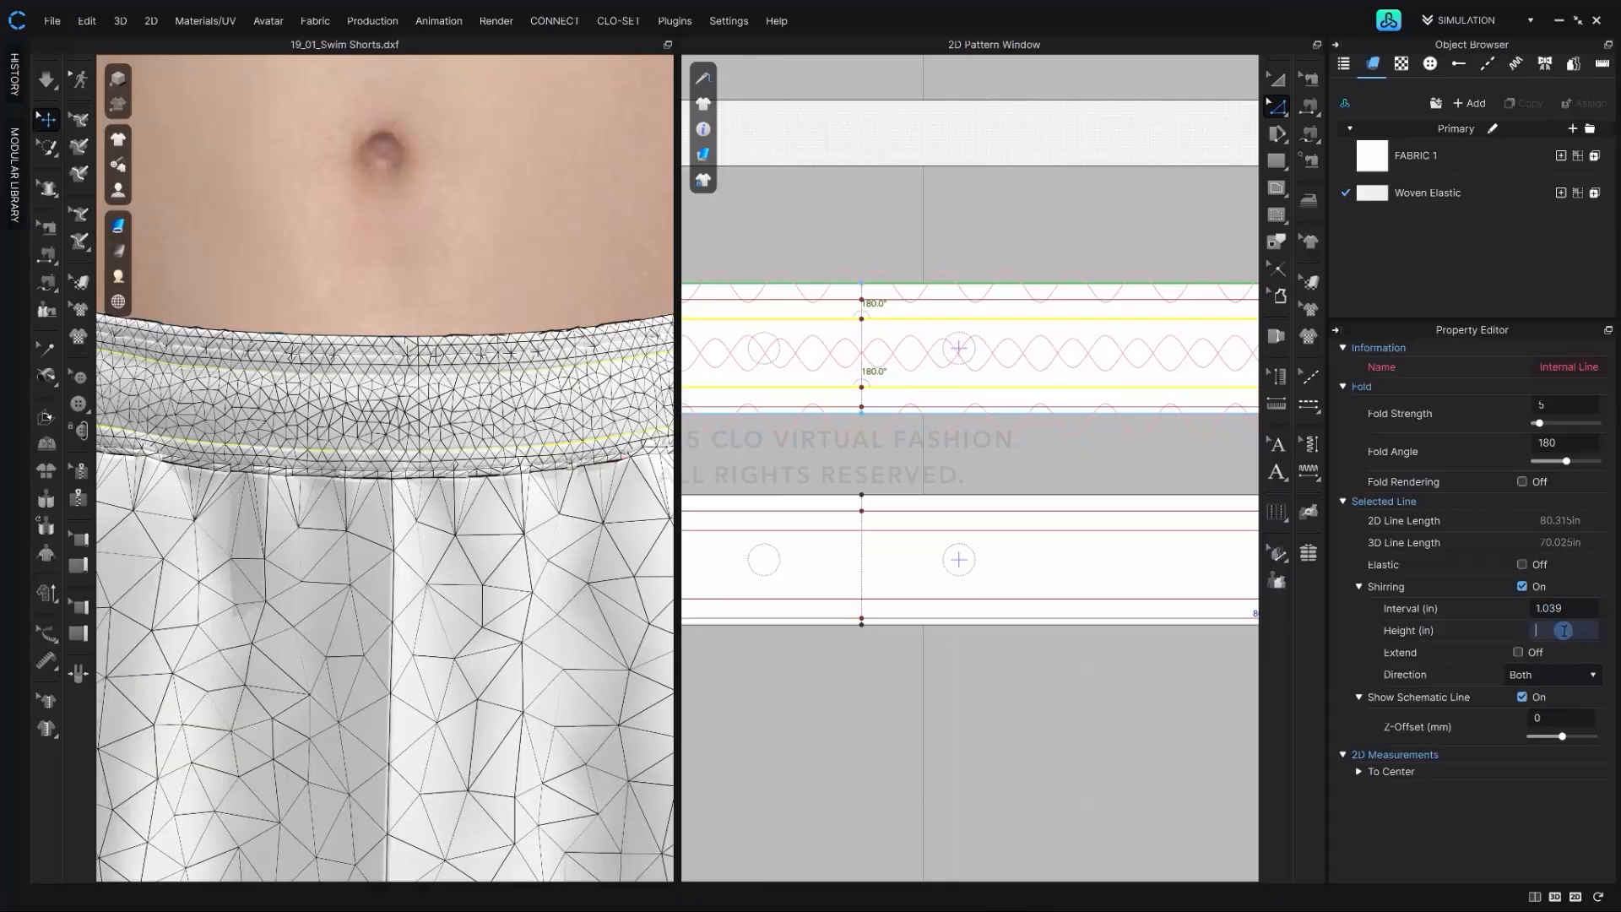
key("Return")
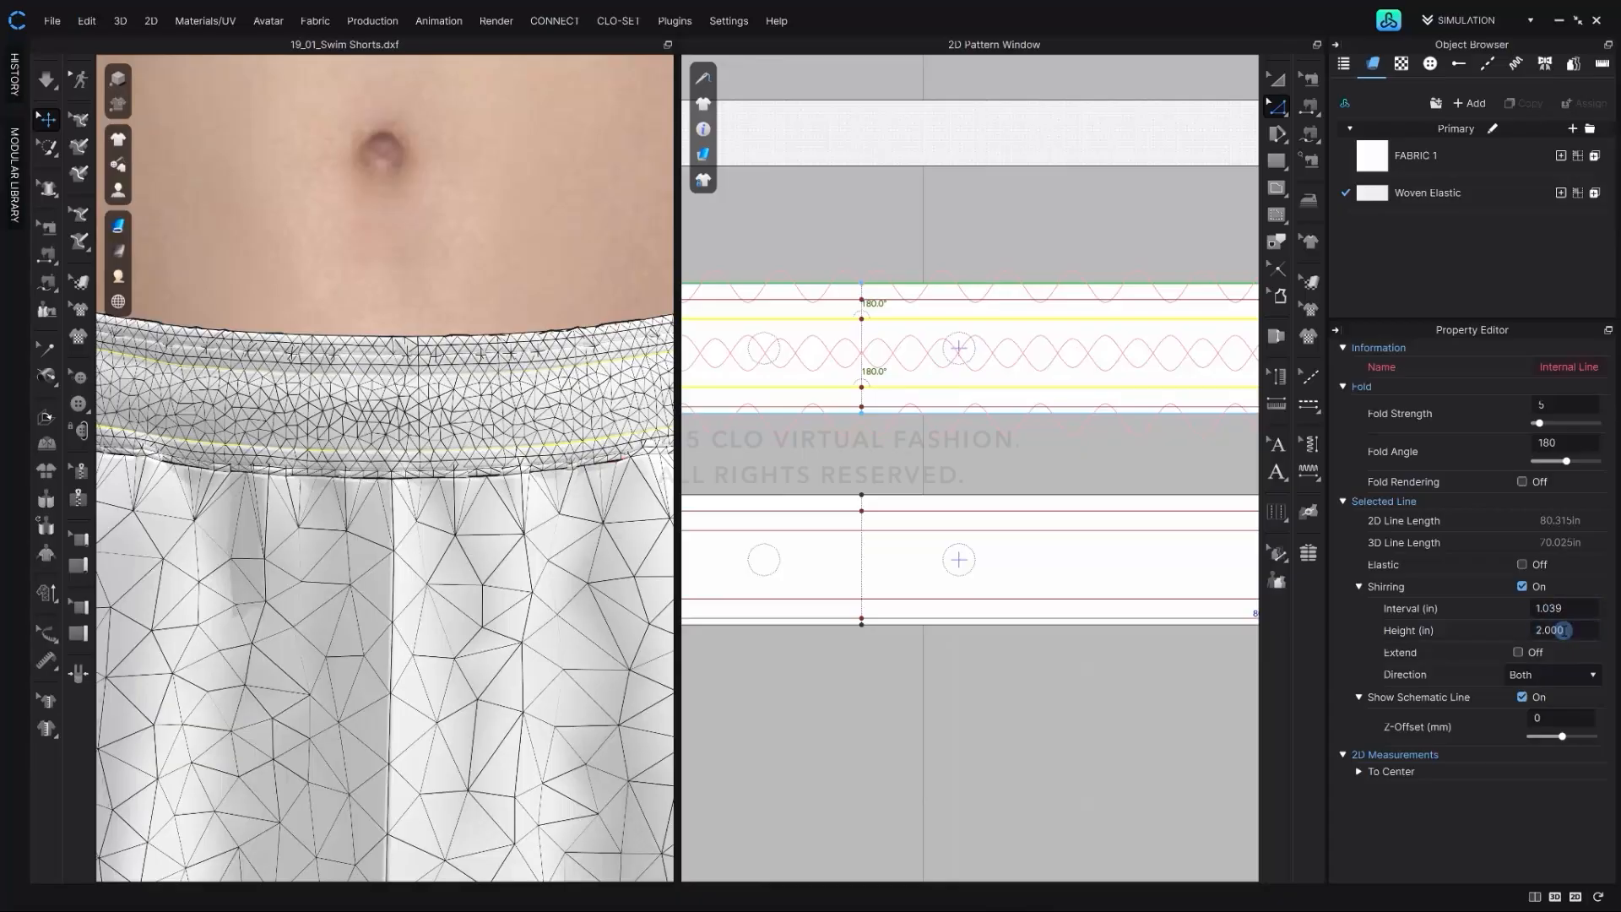
left_click(1562, 630)
key("Return")
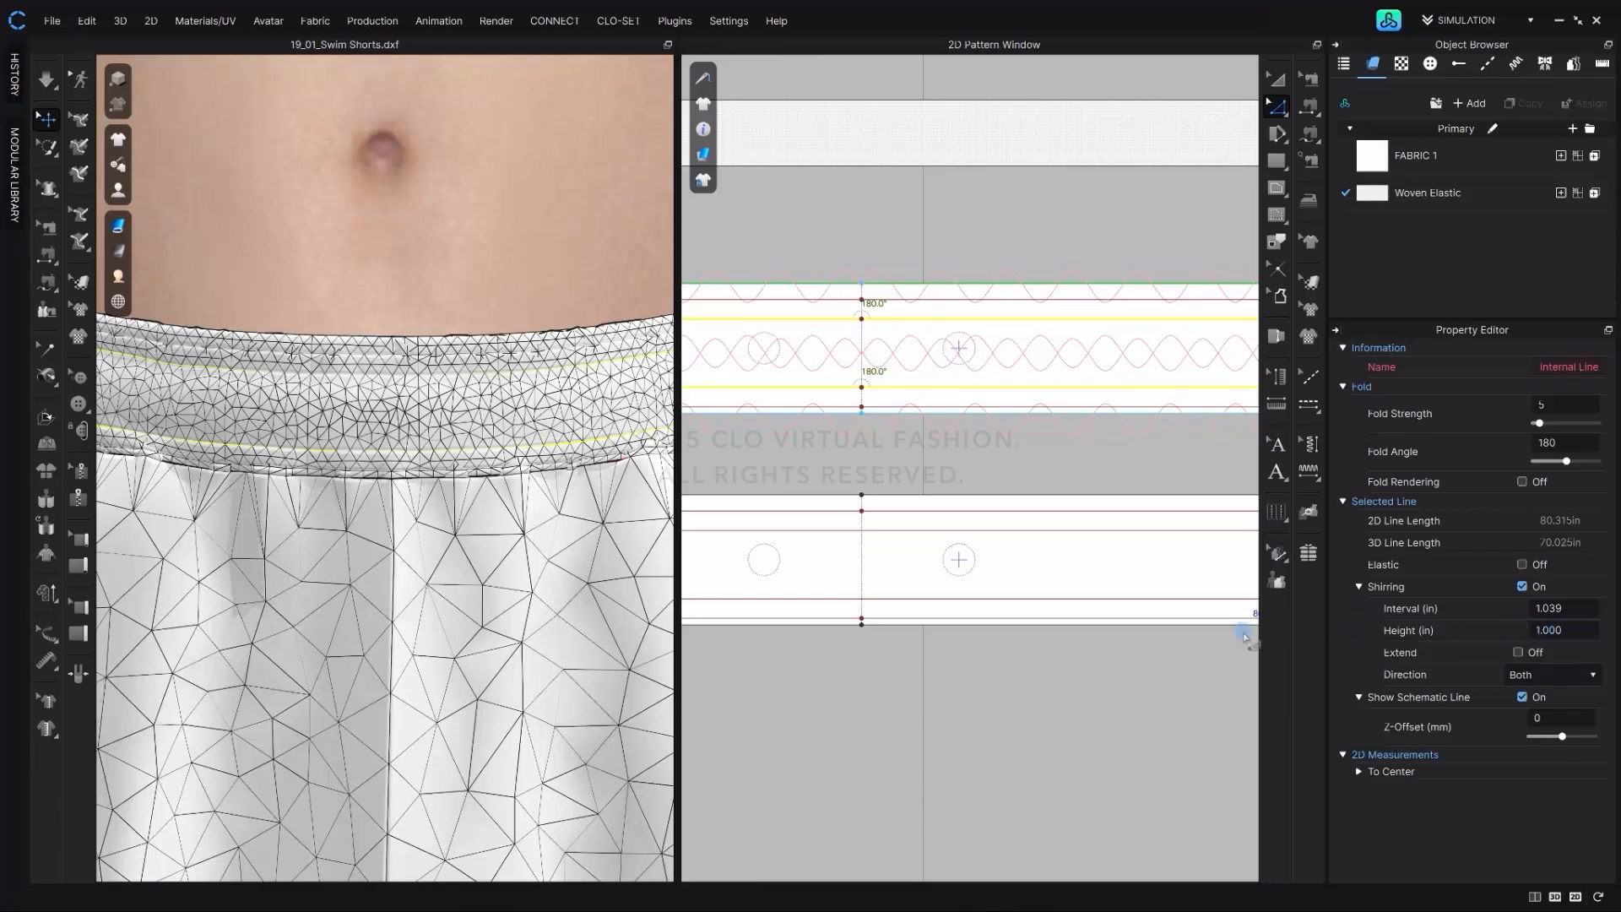
left_click(1115, 670)
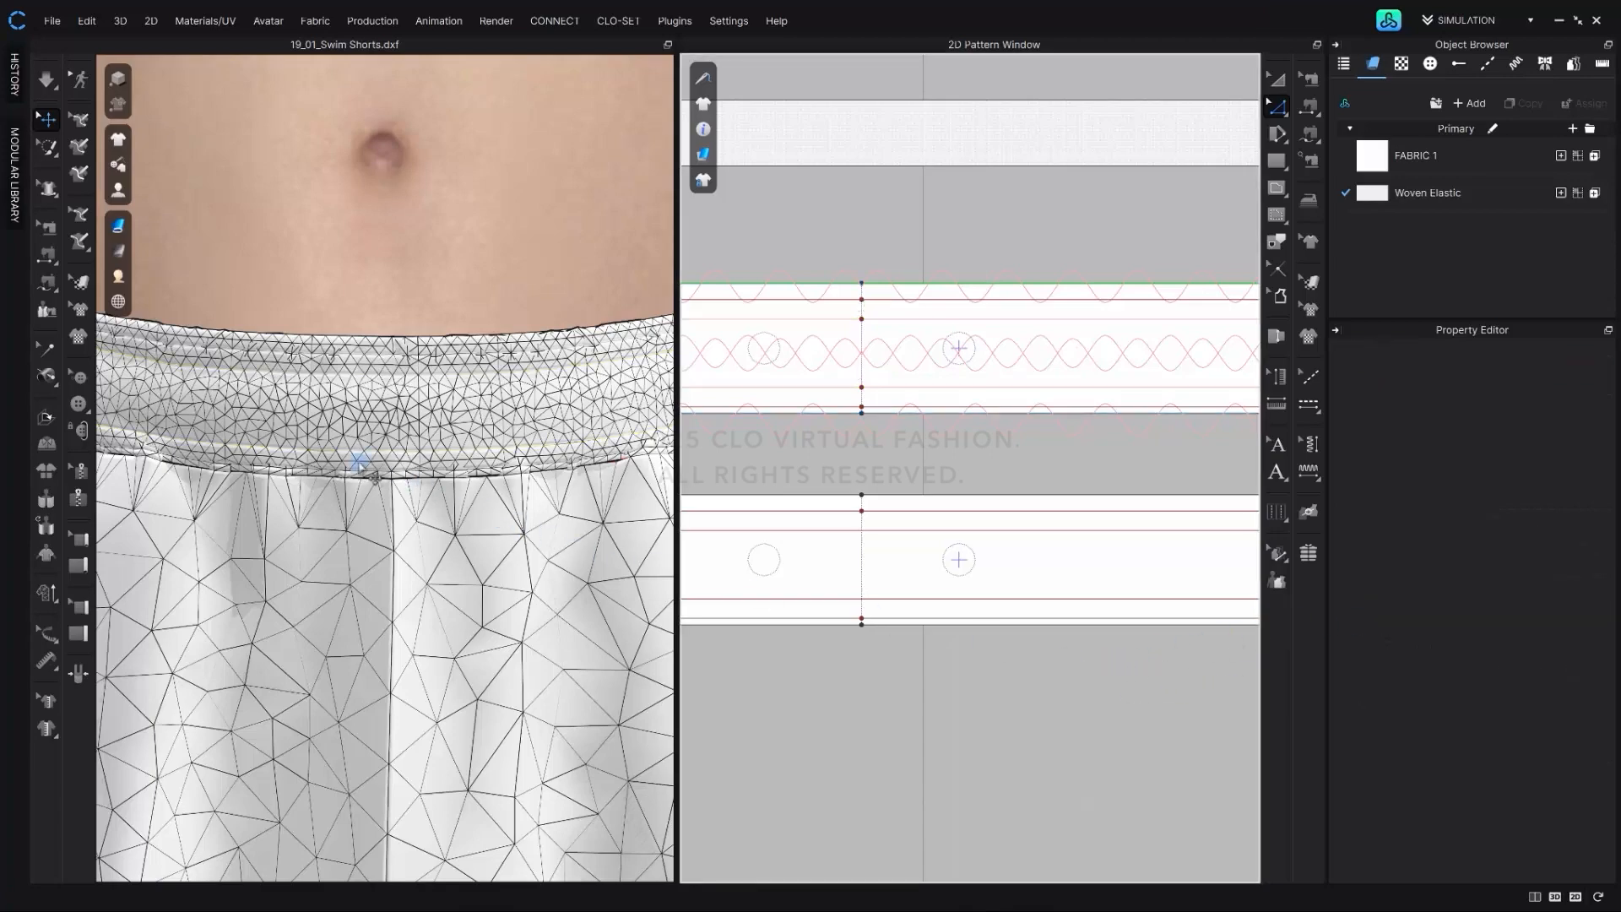
- Simulate the shorts briefly and turn off the garment's wireframe display
scroll(360, 463, "down", 3)
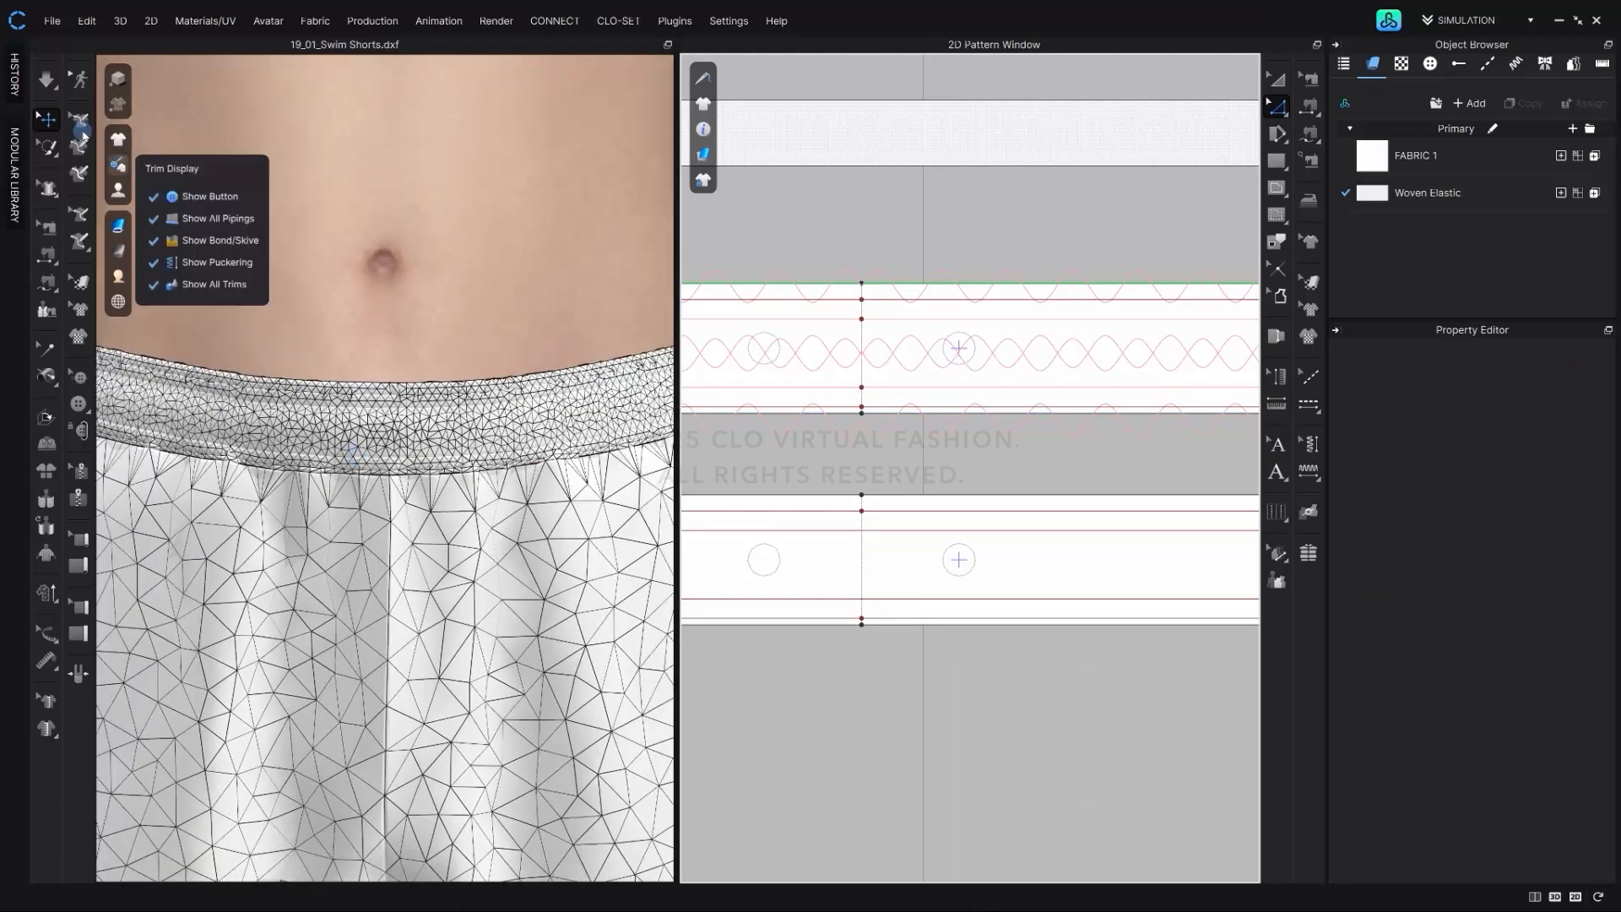
key("space")
key("space")
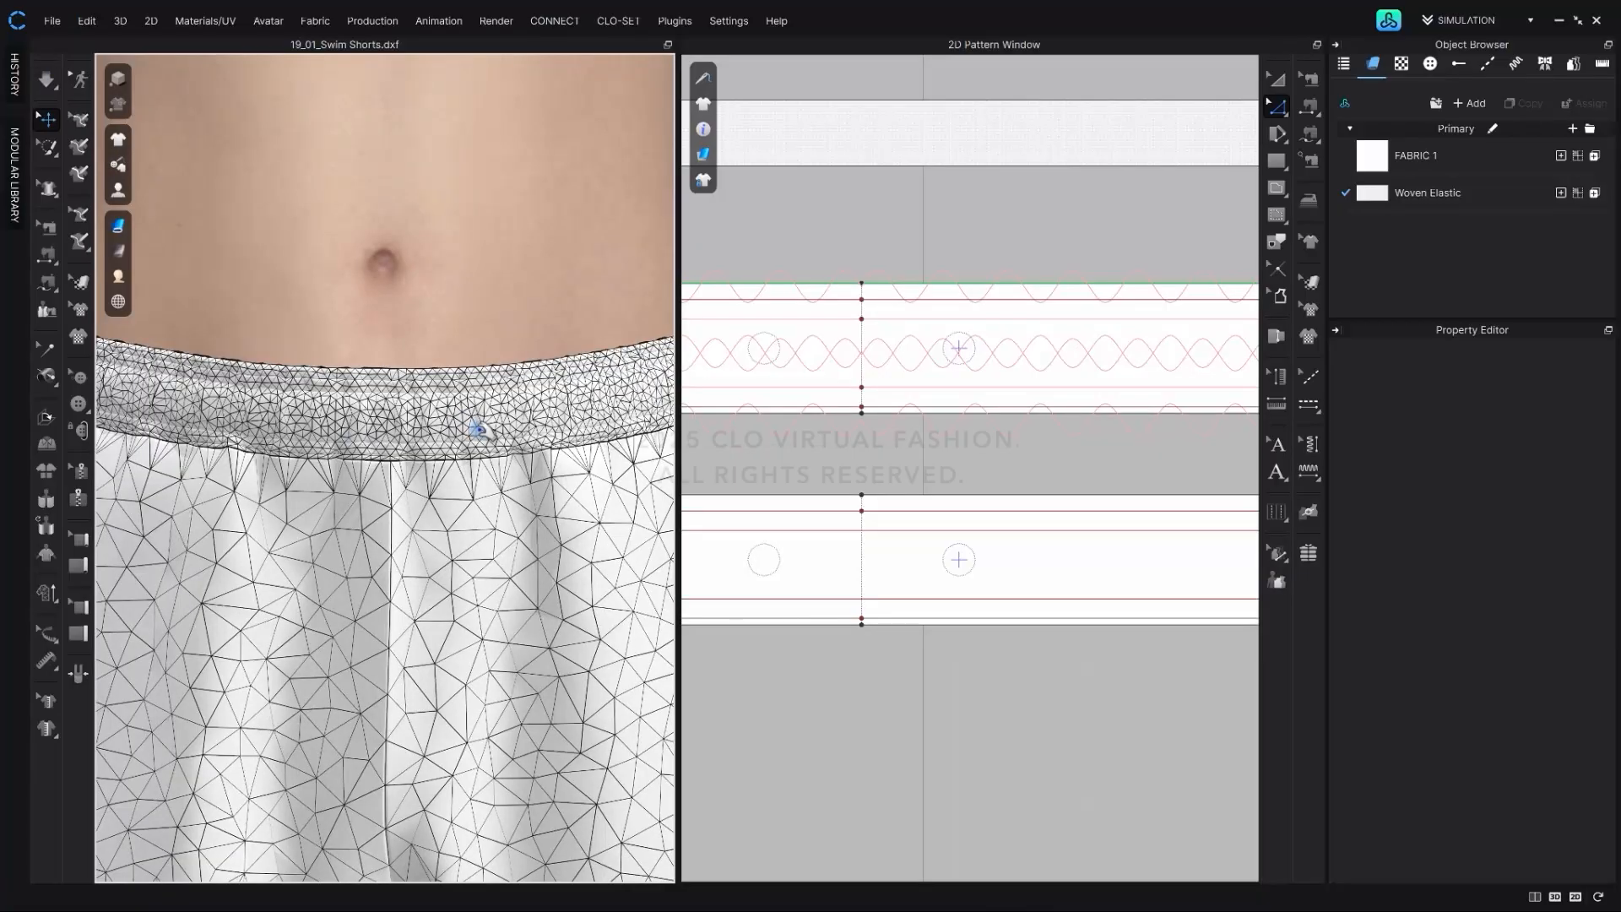
scroll(473, 435, "down", 5)
left_click(119, 226)
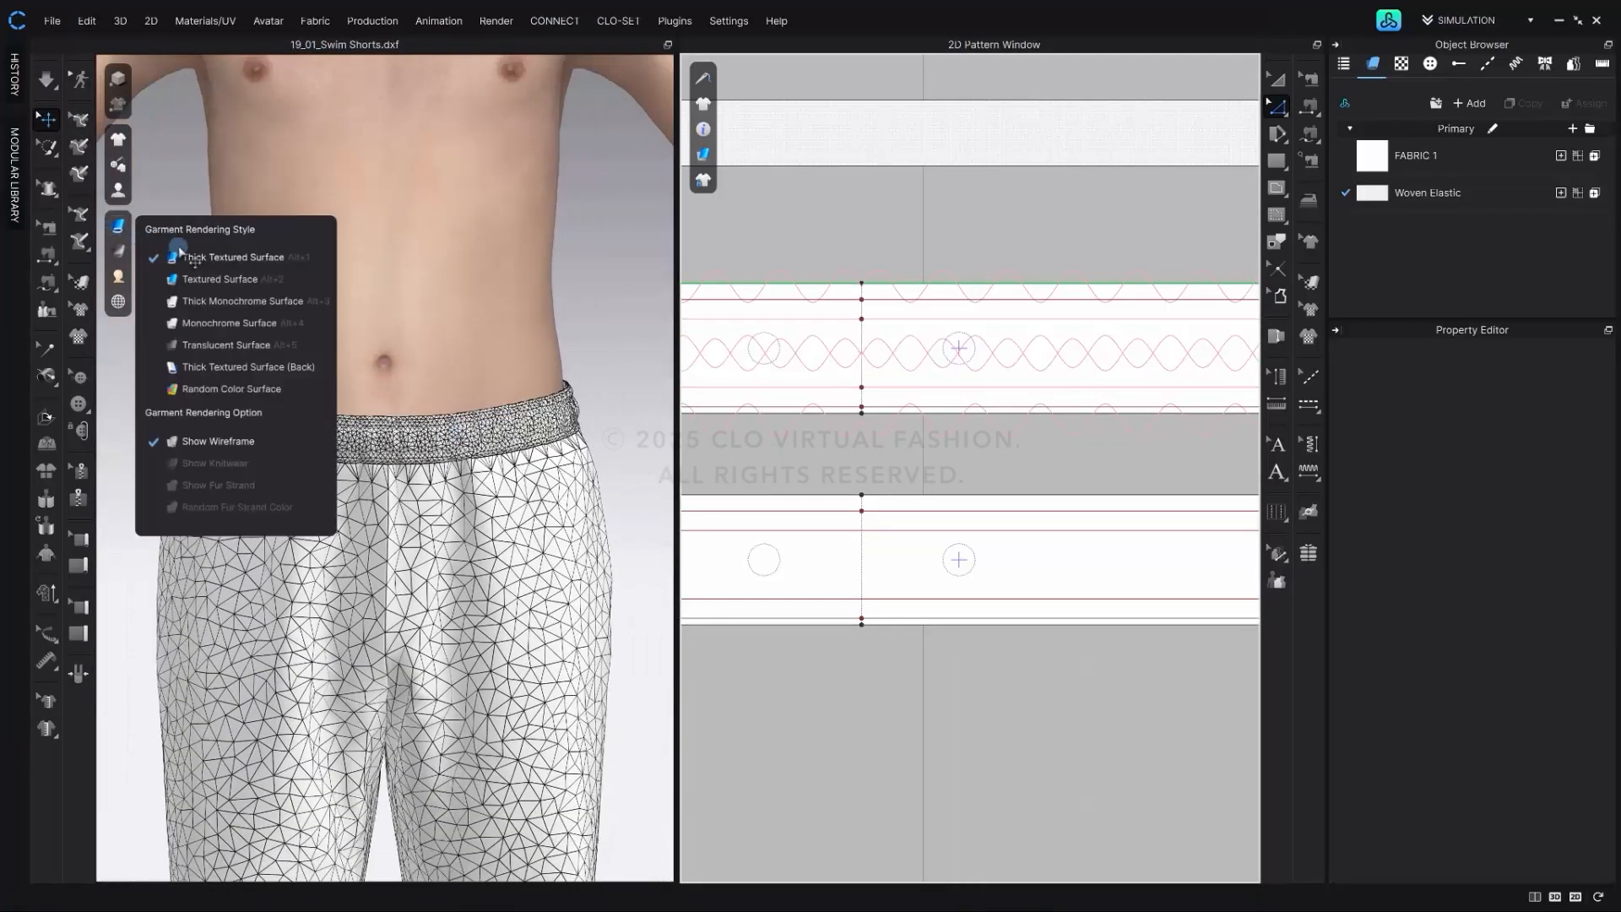
left_click(208, 440)
scroll(644, 438, "down", 2)
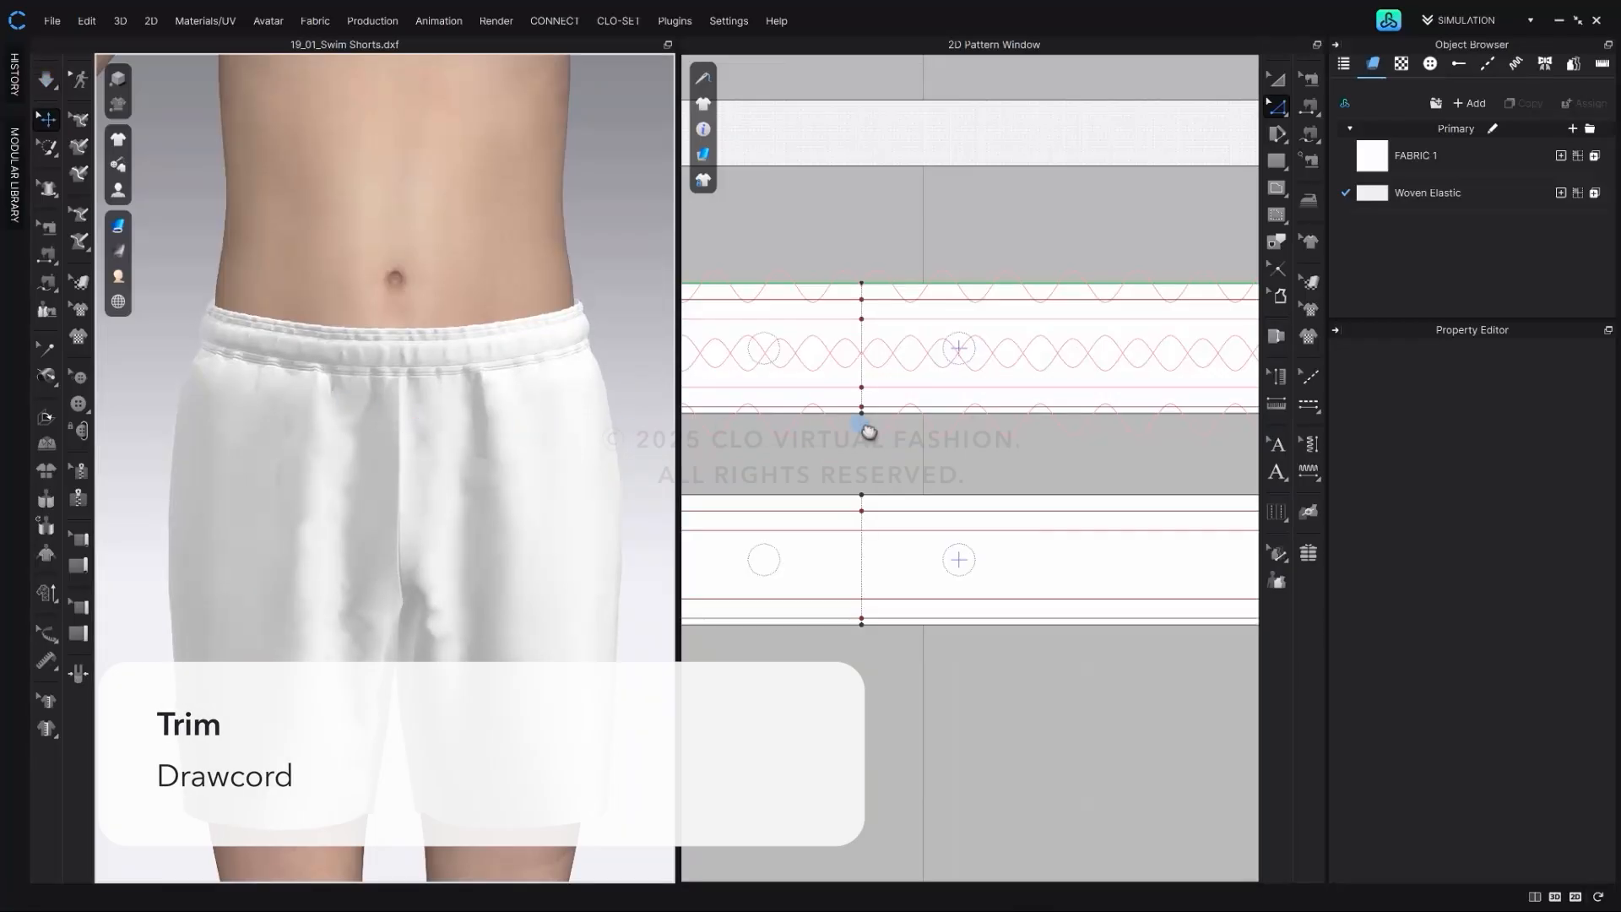
- Create a rectangular drawcord pattern piece 0.051 in wide and 6 in high below the waistband pieces
middle_click_drag(865, 427, 876, 583)
scroll(876, 582, "down", 5)
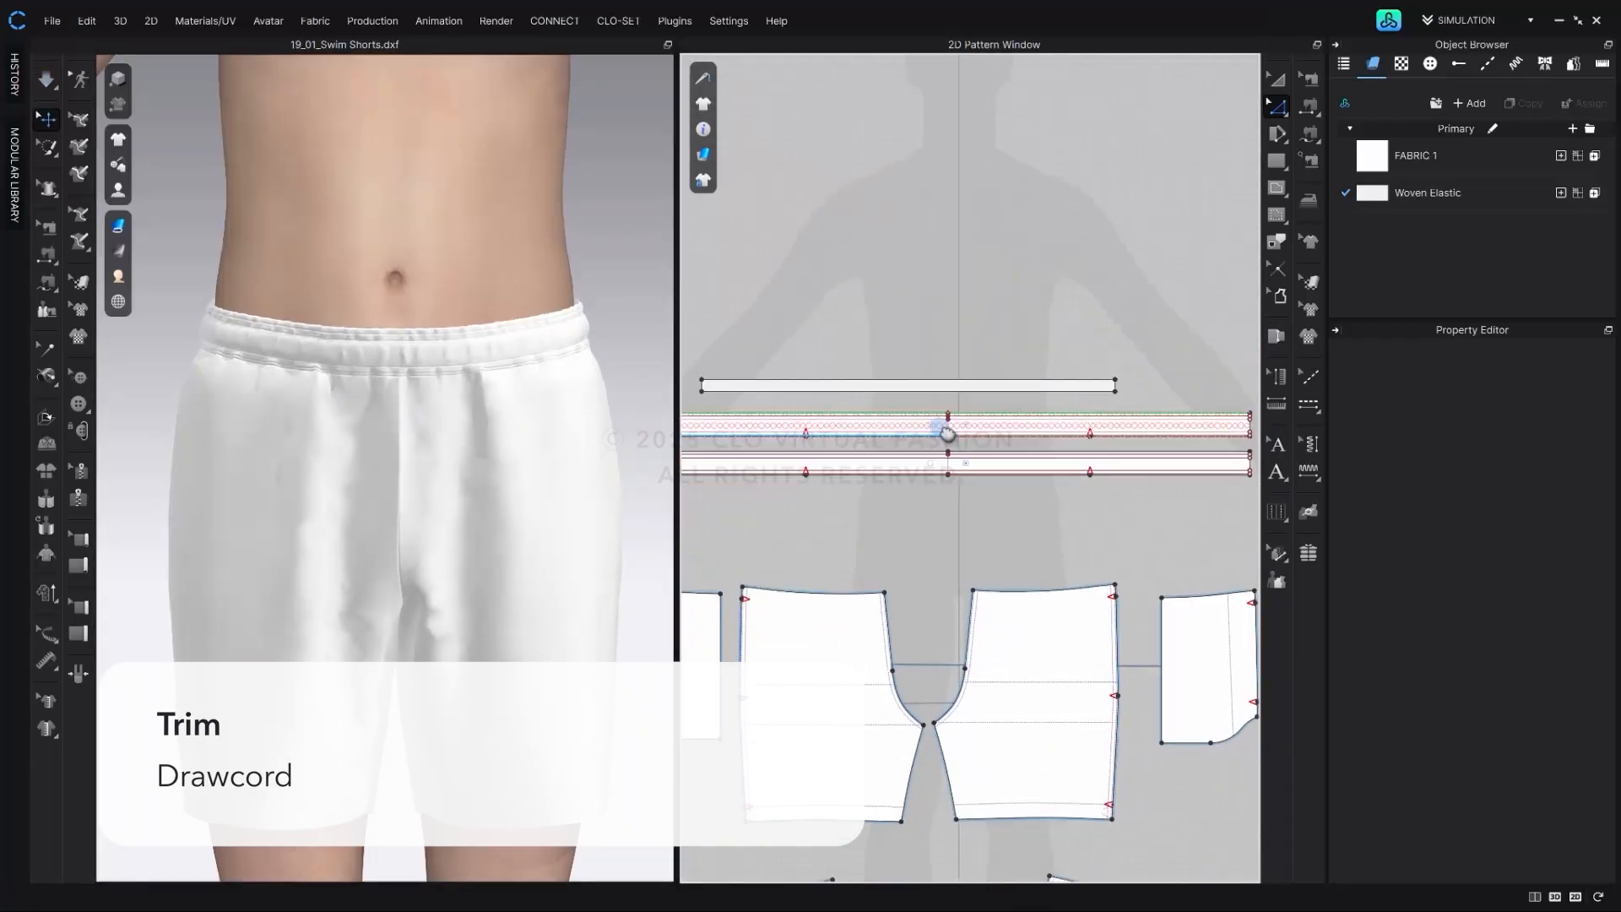
key("s")
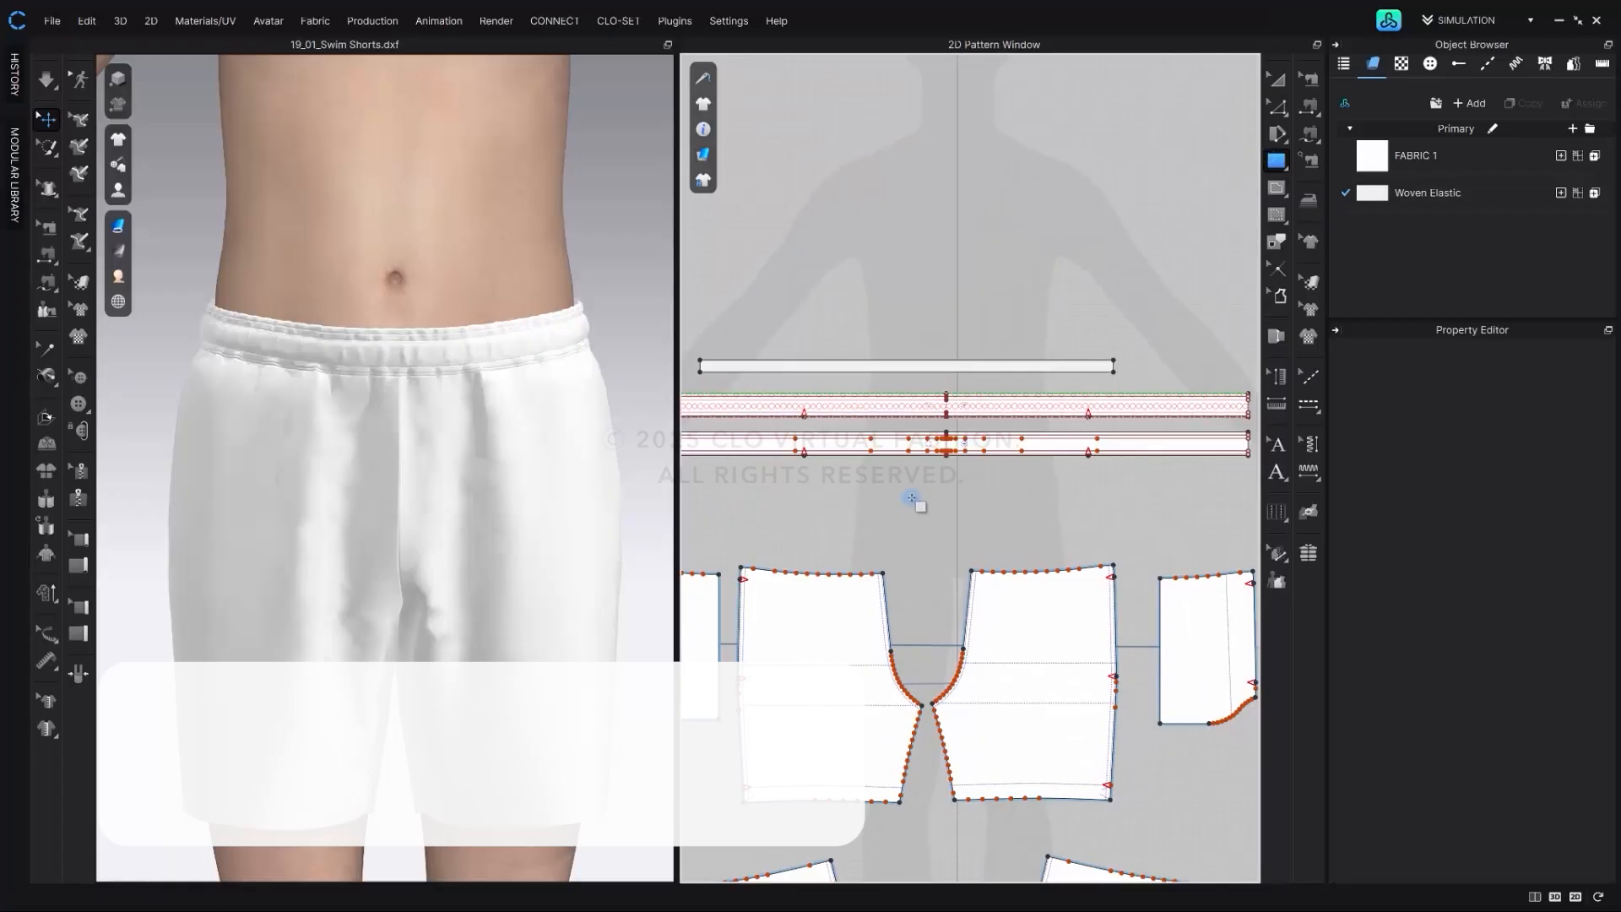
left_click(912, 503)
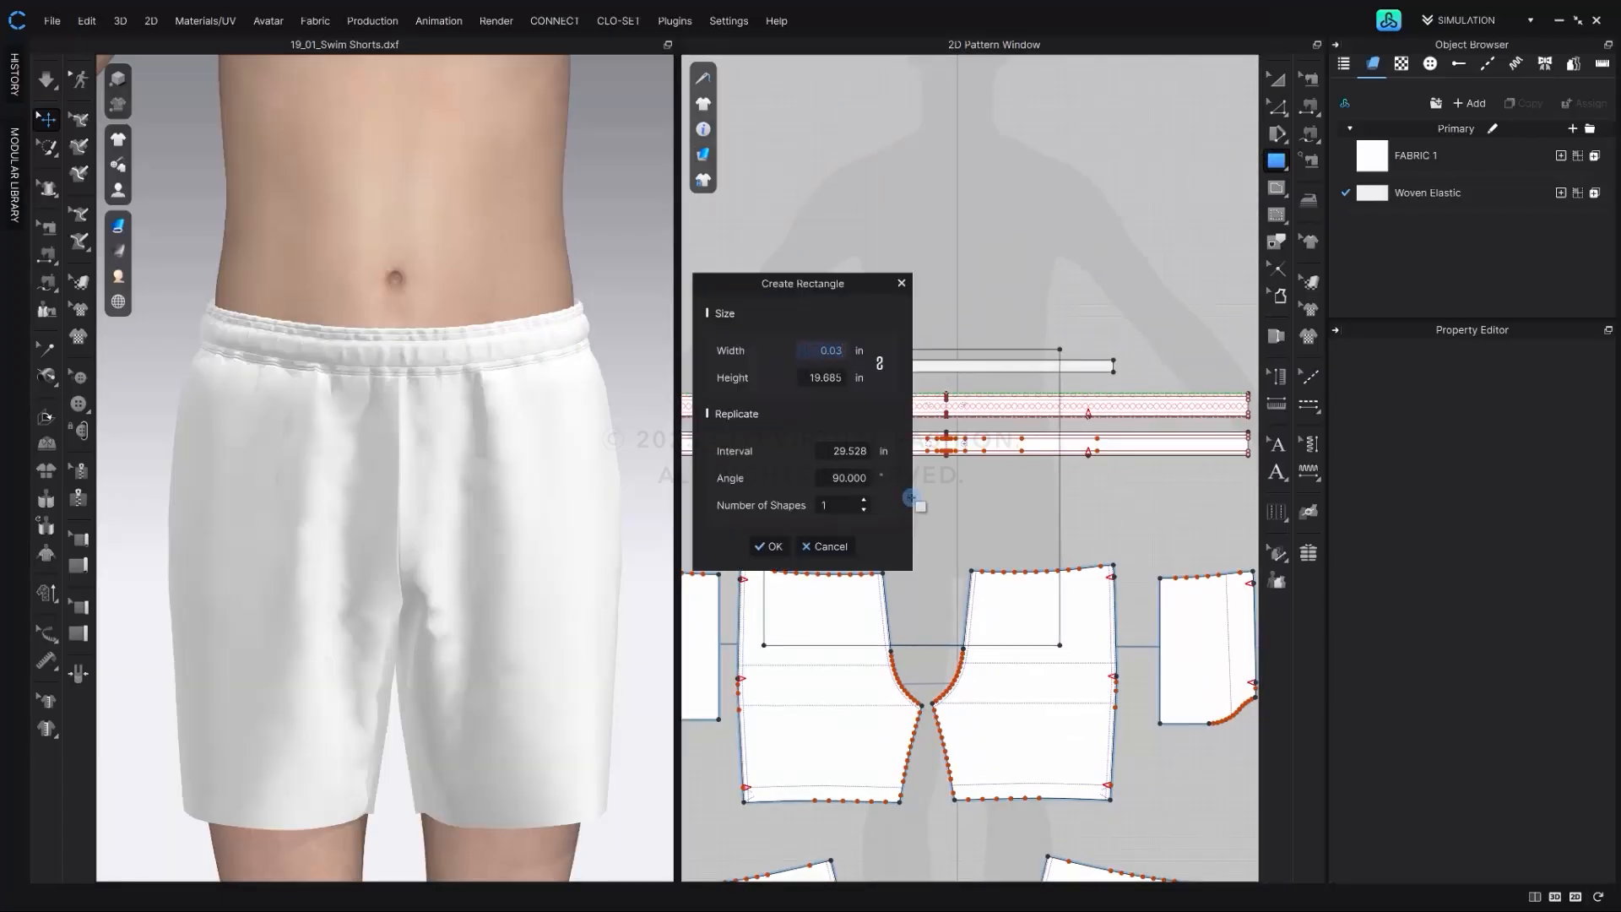
type("0.05")
key("Tab")
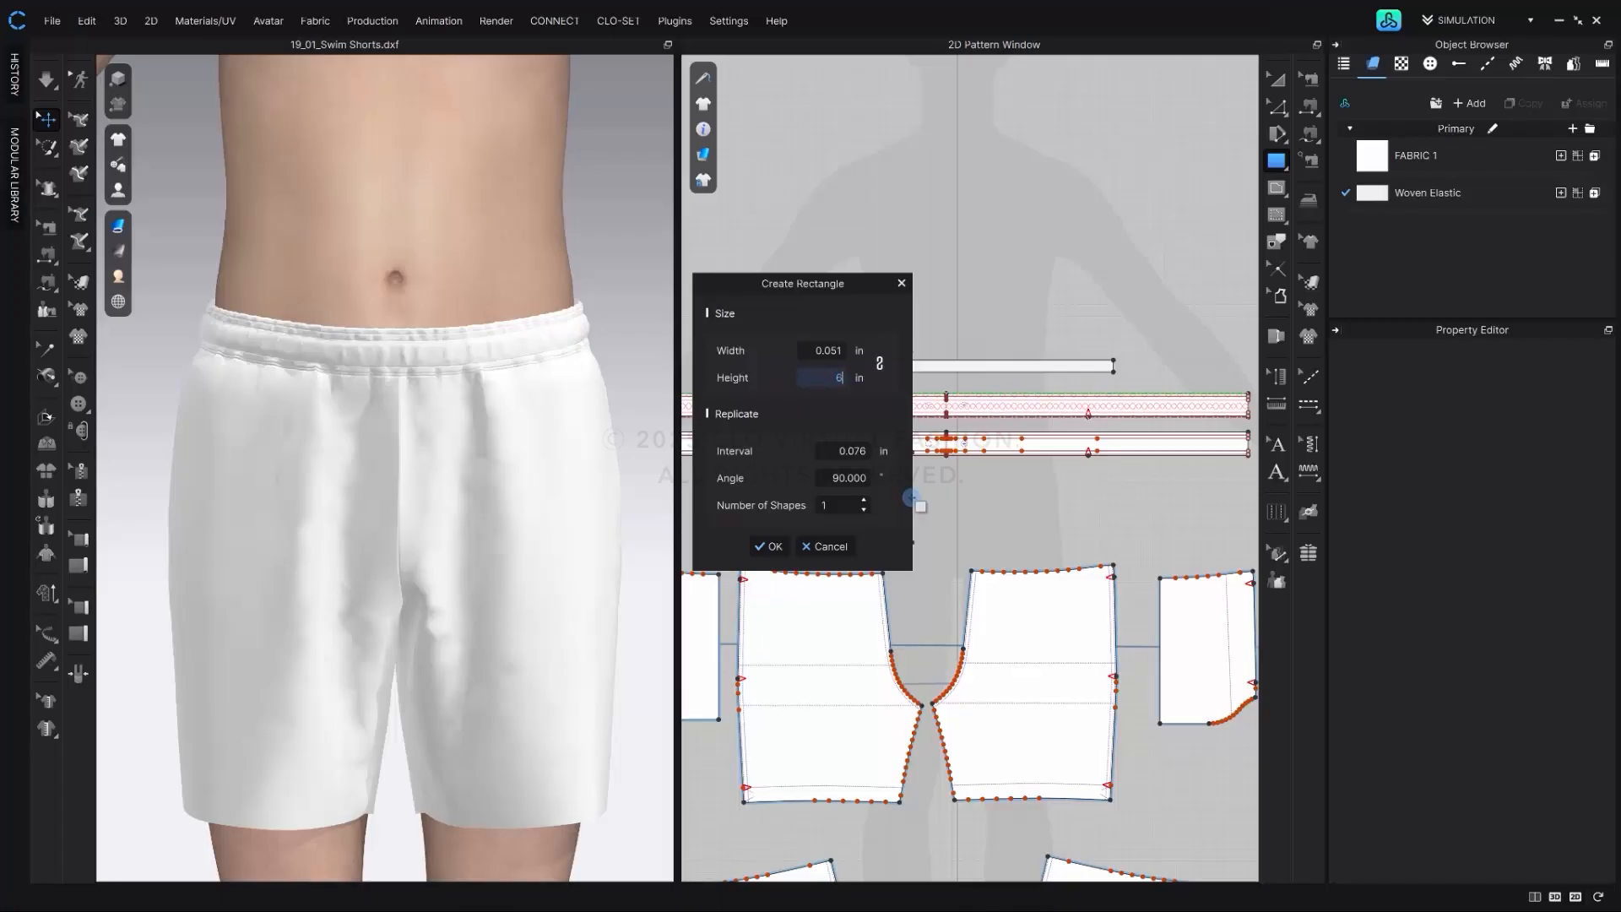
left_click(787, 547)
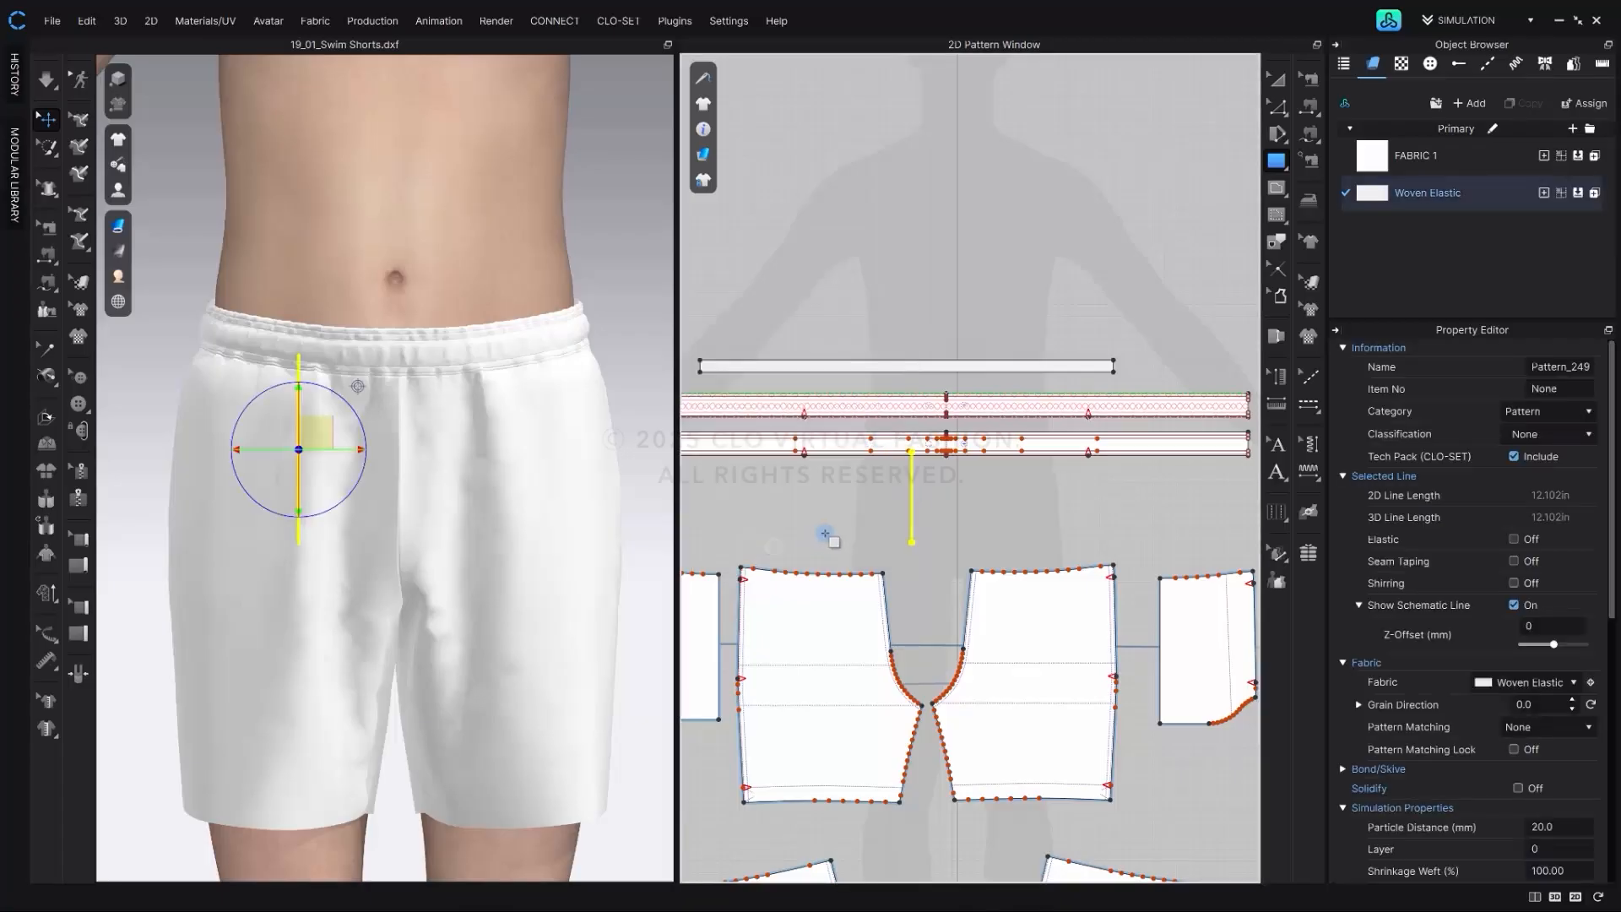
- Move the drawcord strip down in the 2D window so it sits clear of the lower waistband piece
scroll(928, 502, "up", 5)
left_click_drag(929, 439, 908, 516)
left_click(990, 502)
scroll(935, 441, "up", 3)
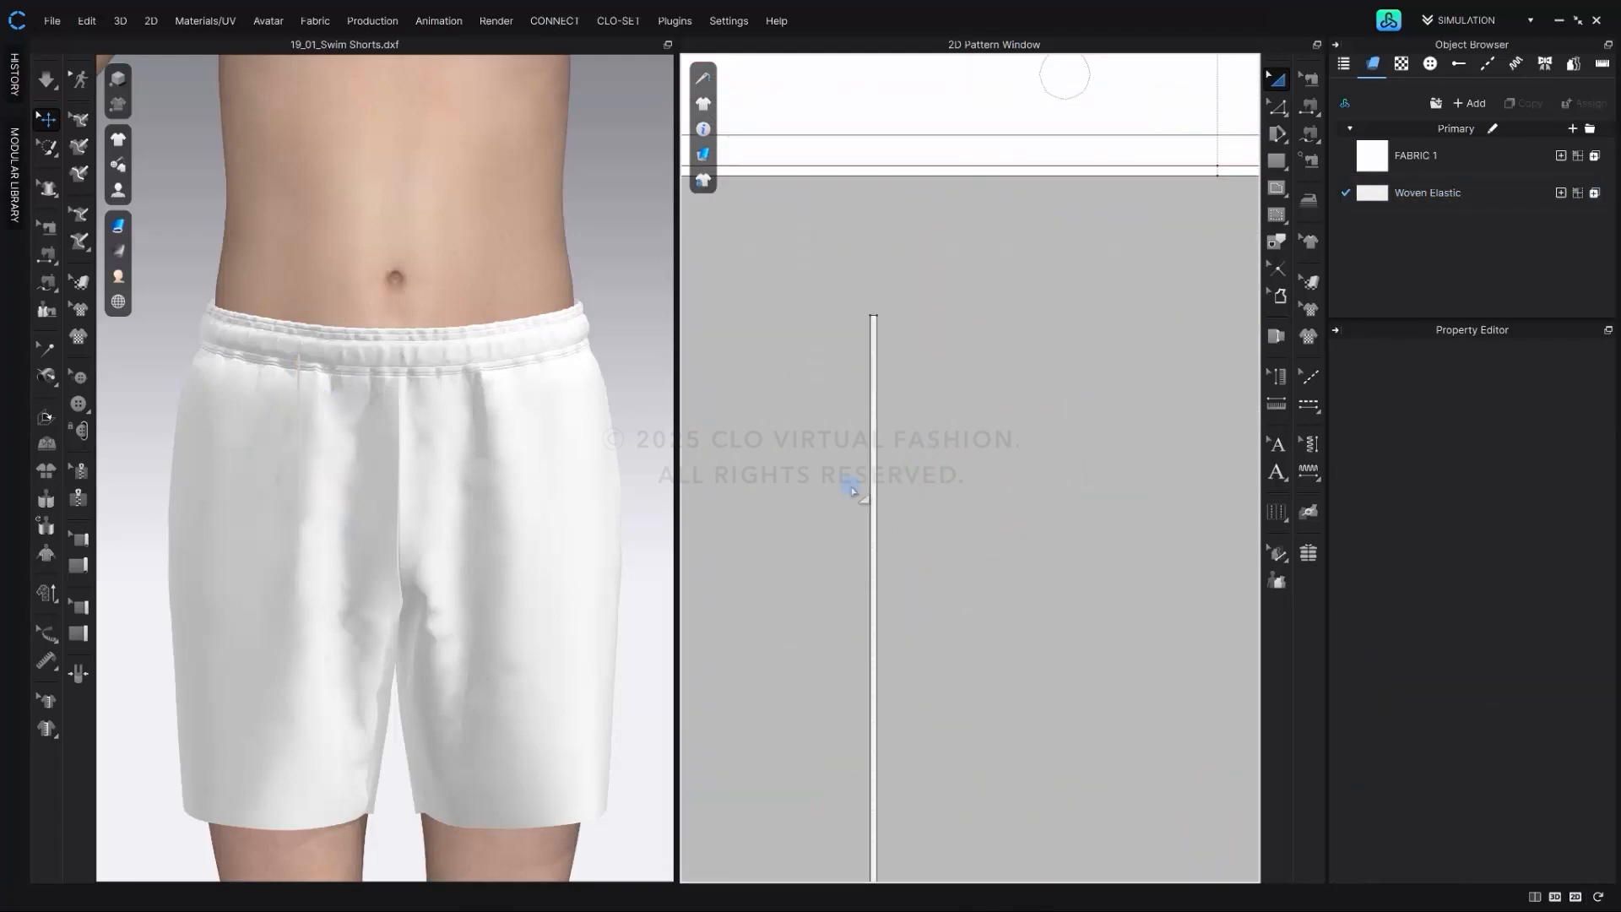
scroll(853, 490, "down", 3)
- Set the drawcord strip's particle distance to 5 mm and its additional rendering thickness to 2 mm
left_click(840, 462)
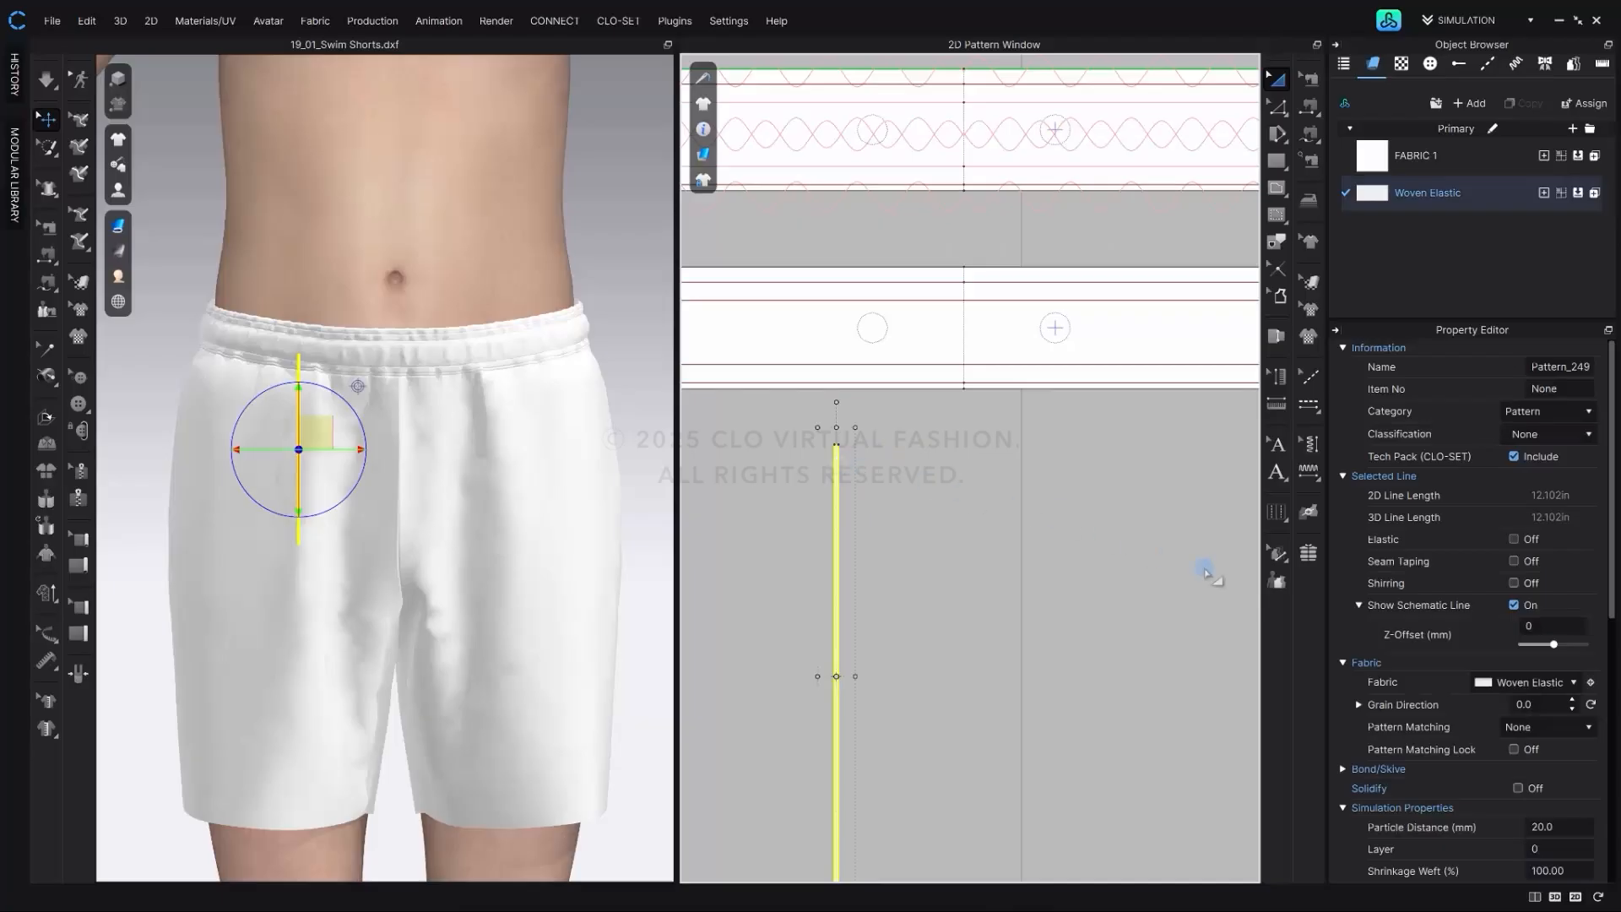
scroll(1570, 760, "down", 2)
left_click(1572, 726)
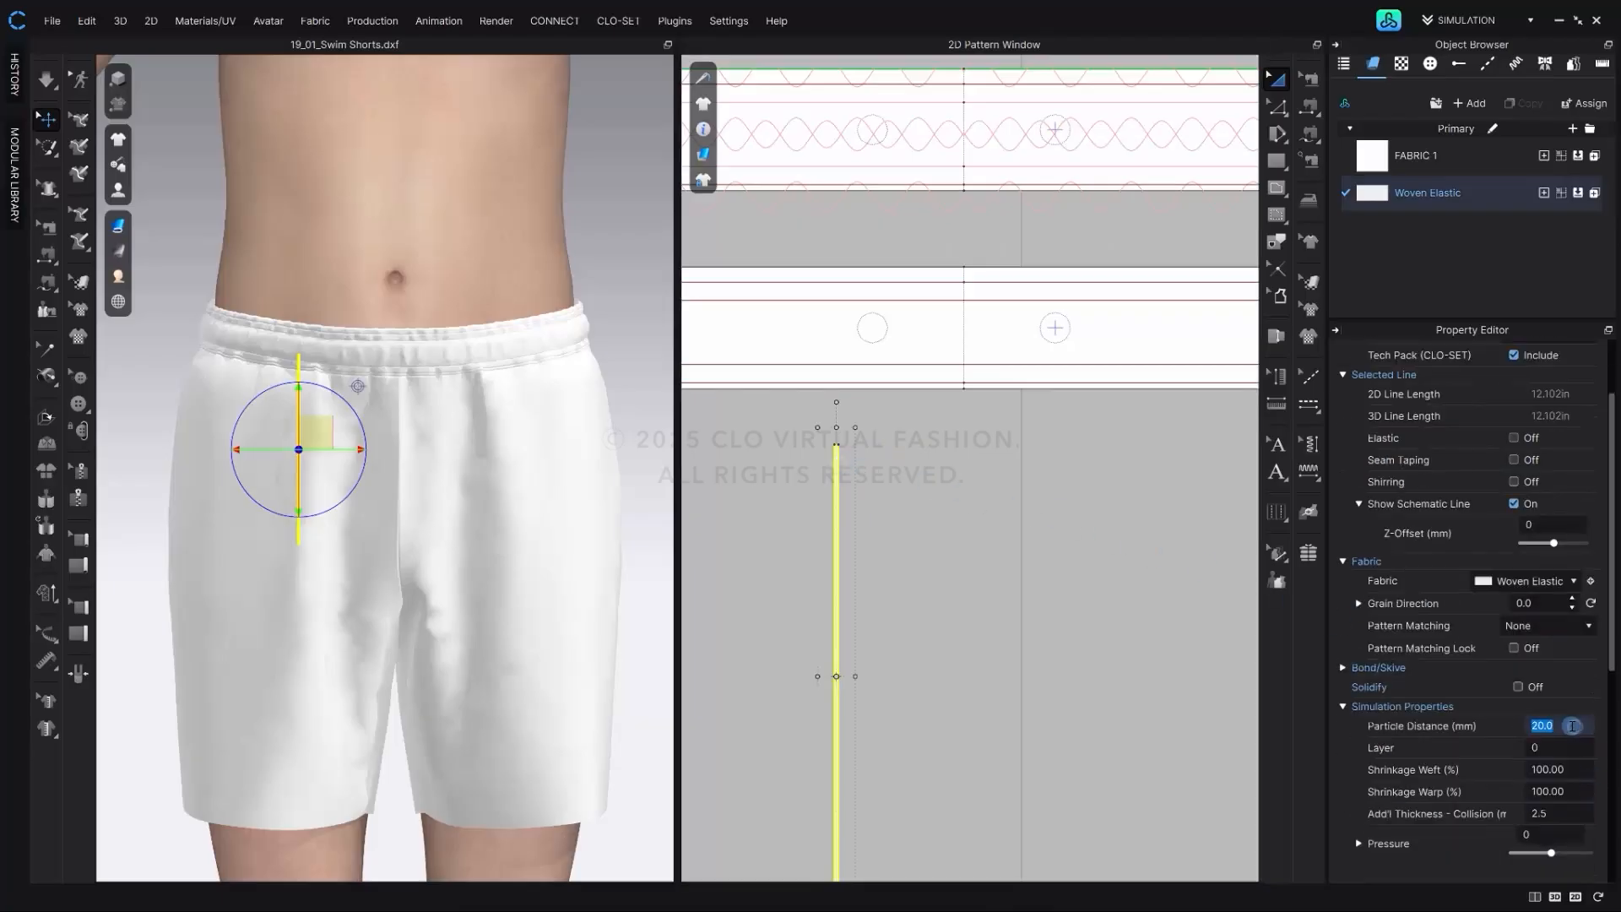
type("5")
key("Return")
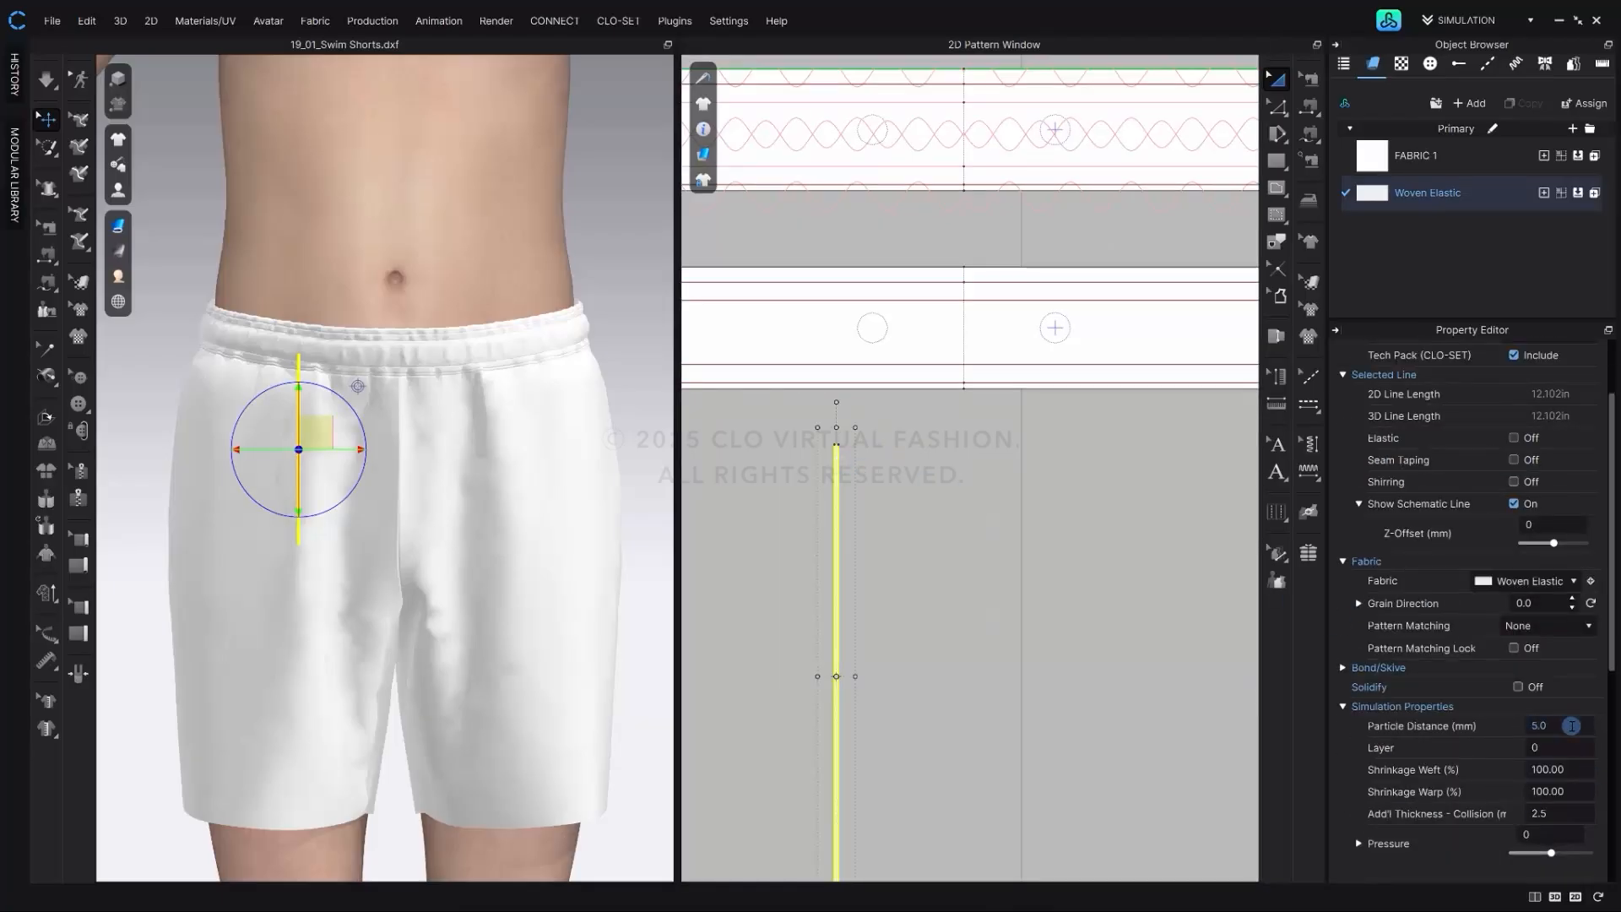
scroll(1569, 727, "down", 4)
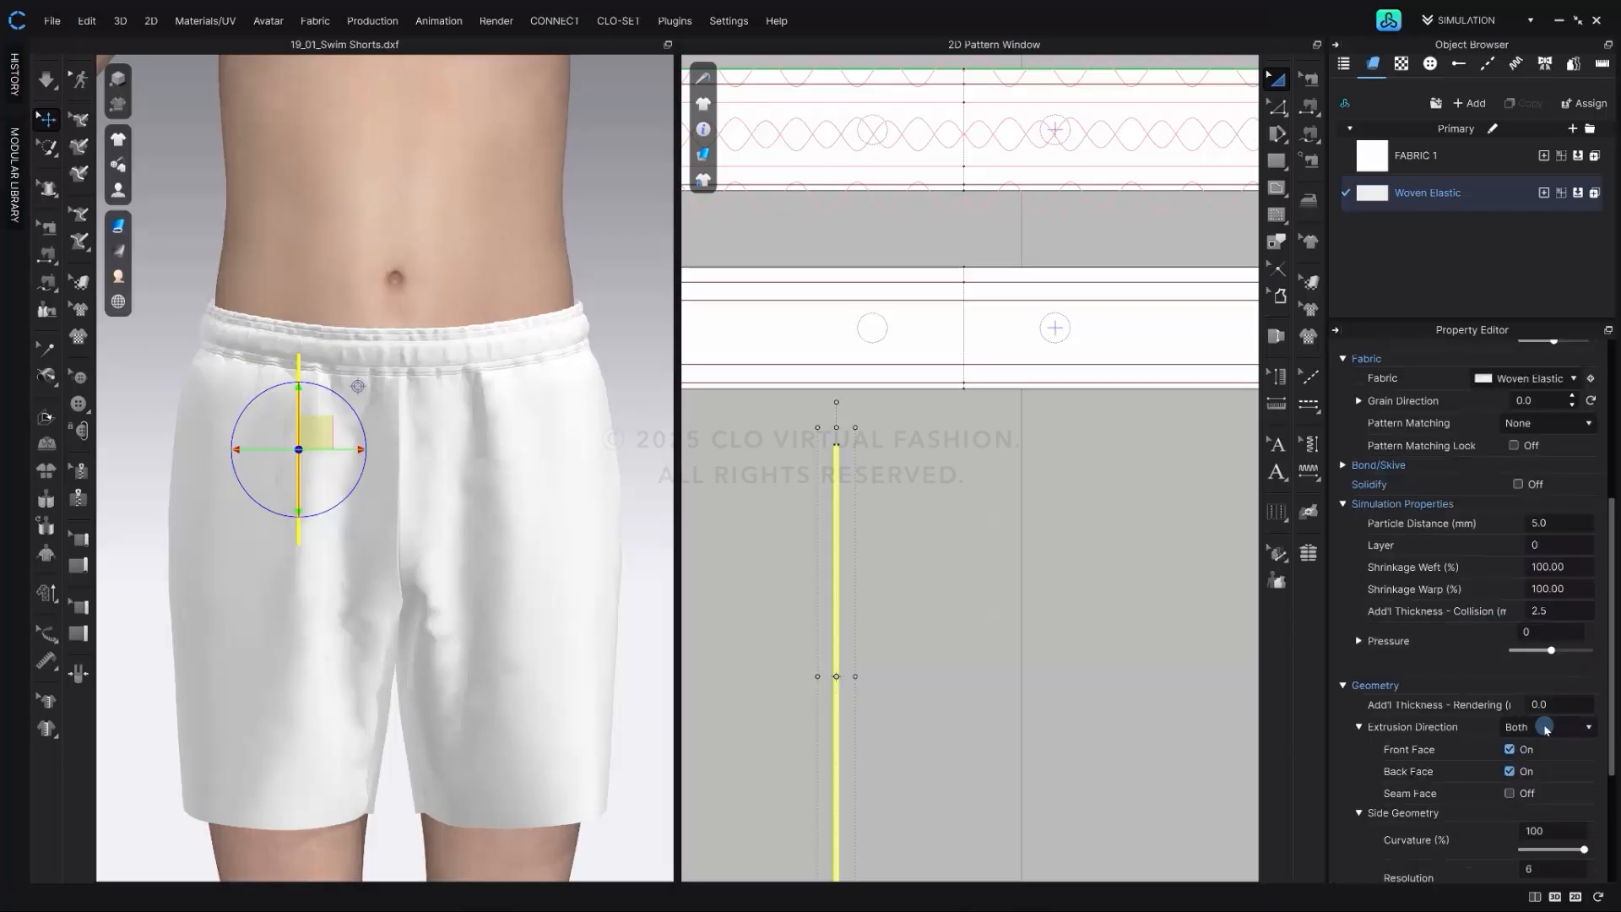
left_click(1548, 700)
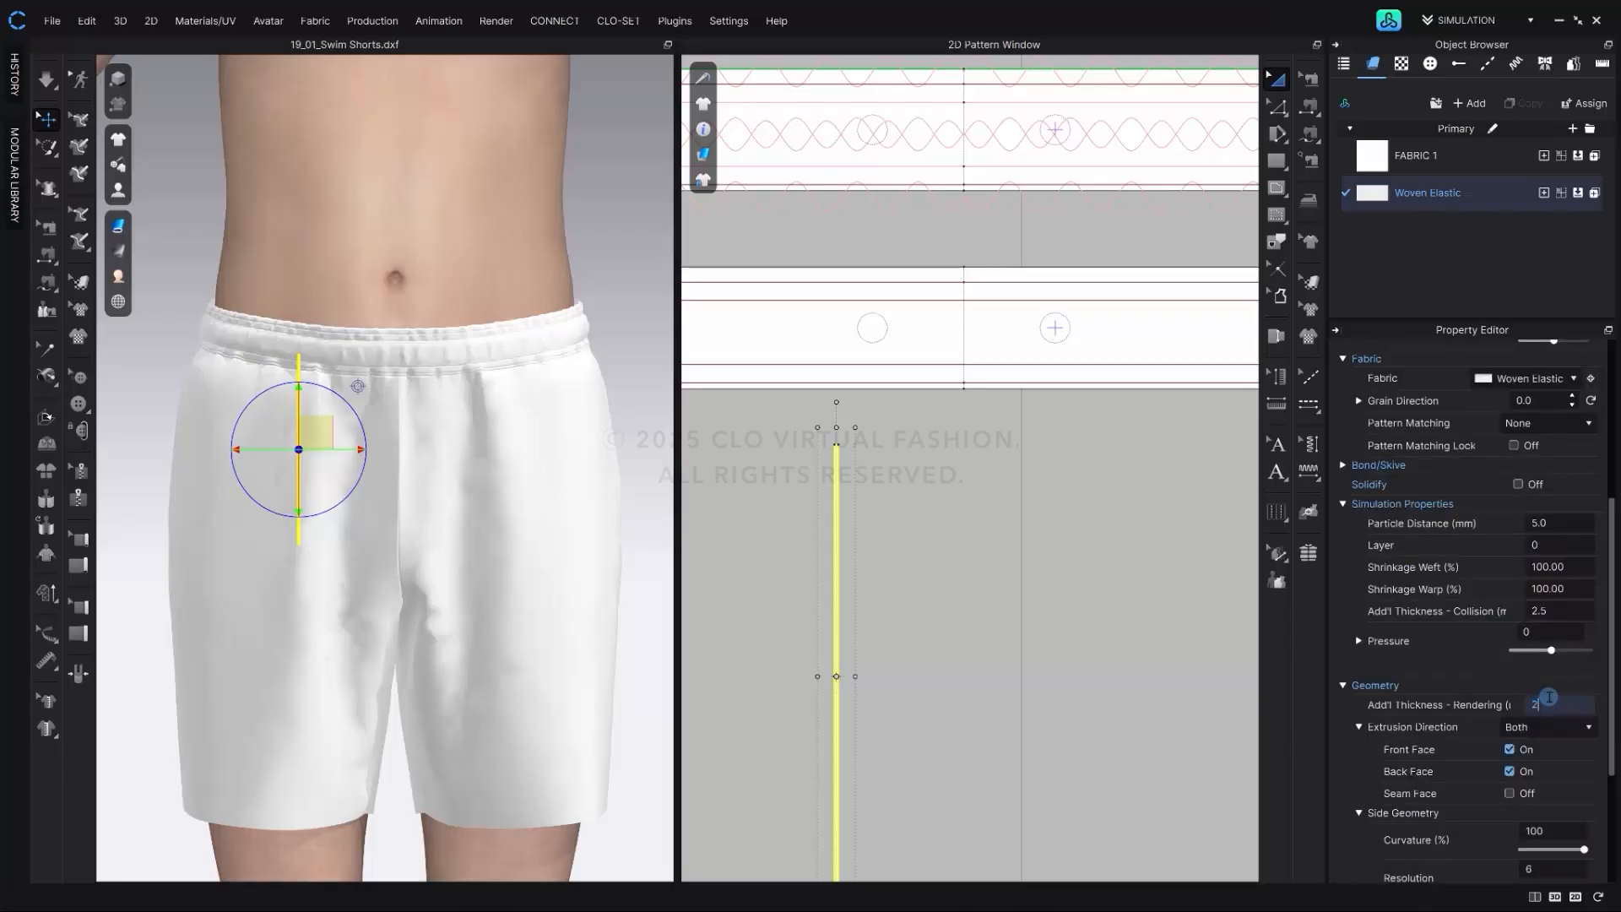
key("Return")
left_click(887, 526)
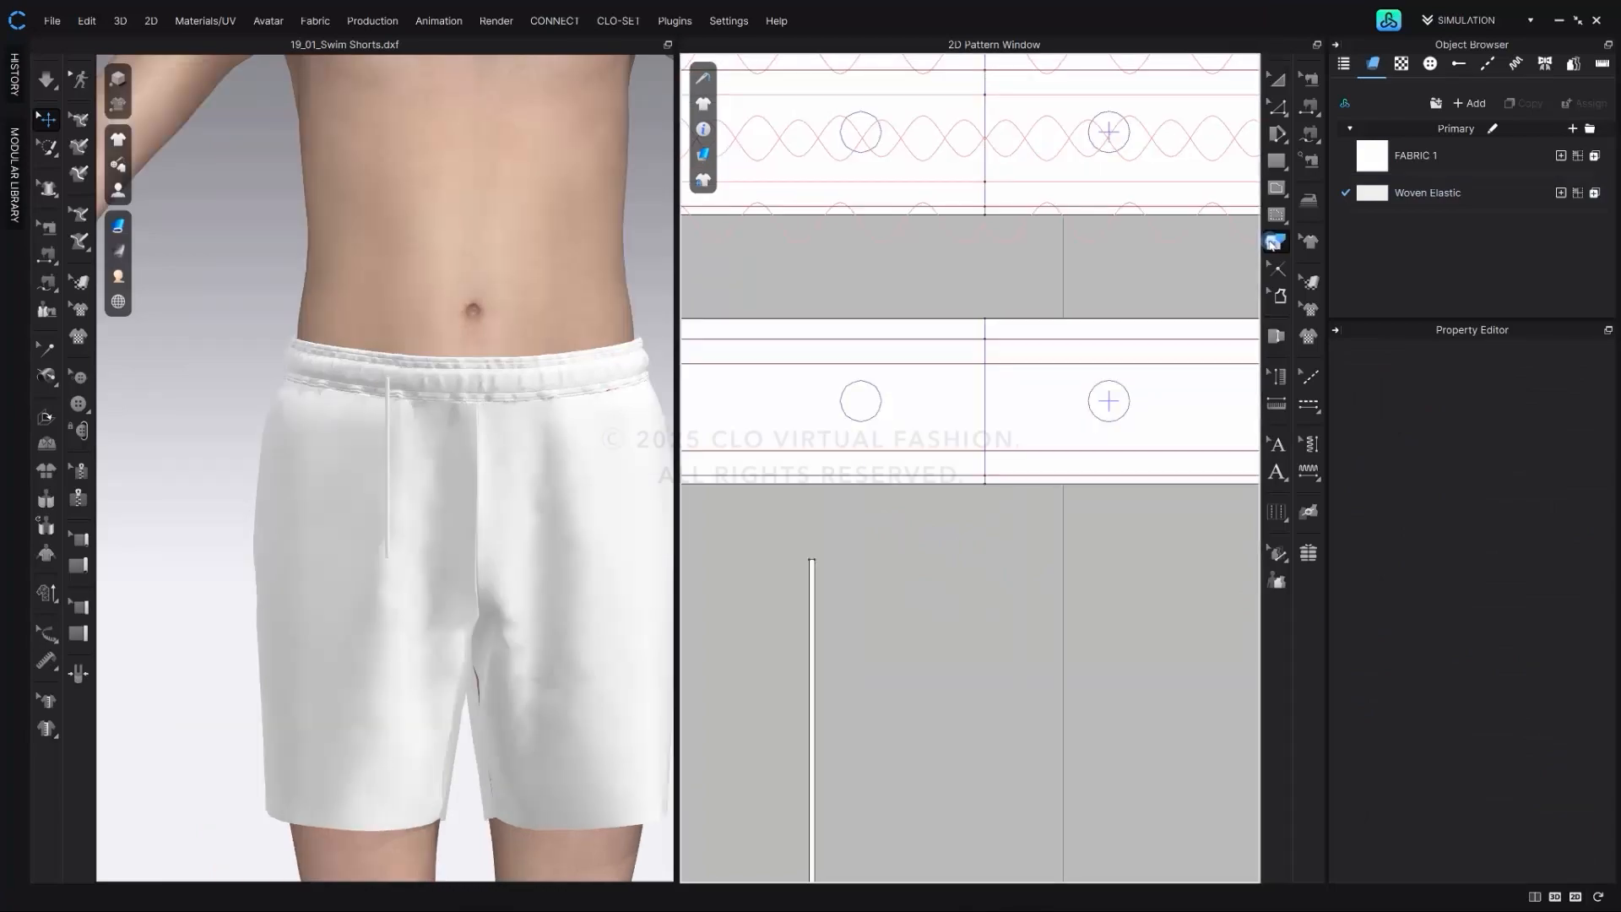
- Cut and sew the two traced eyelet circles out of the upper waistband piece
left_click(1276, 242)
left_click(847, 145)
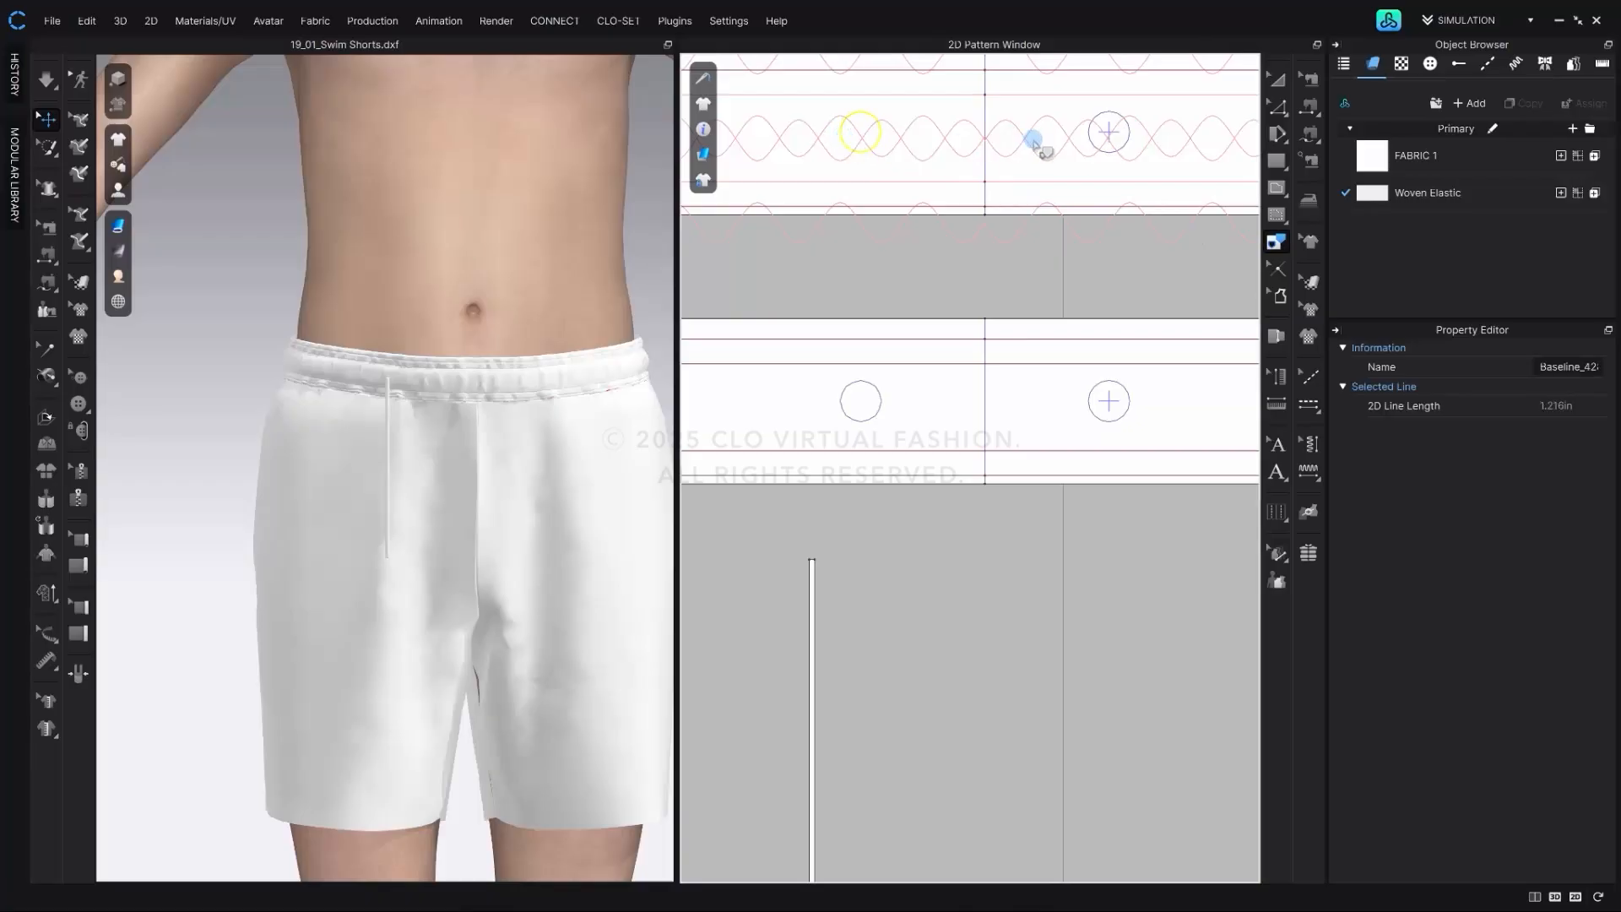
right_click(1089, 142)
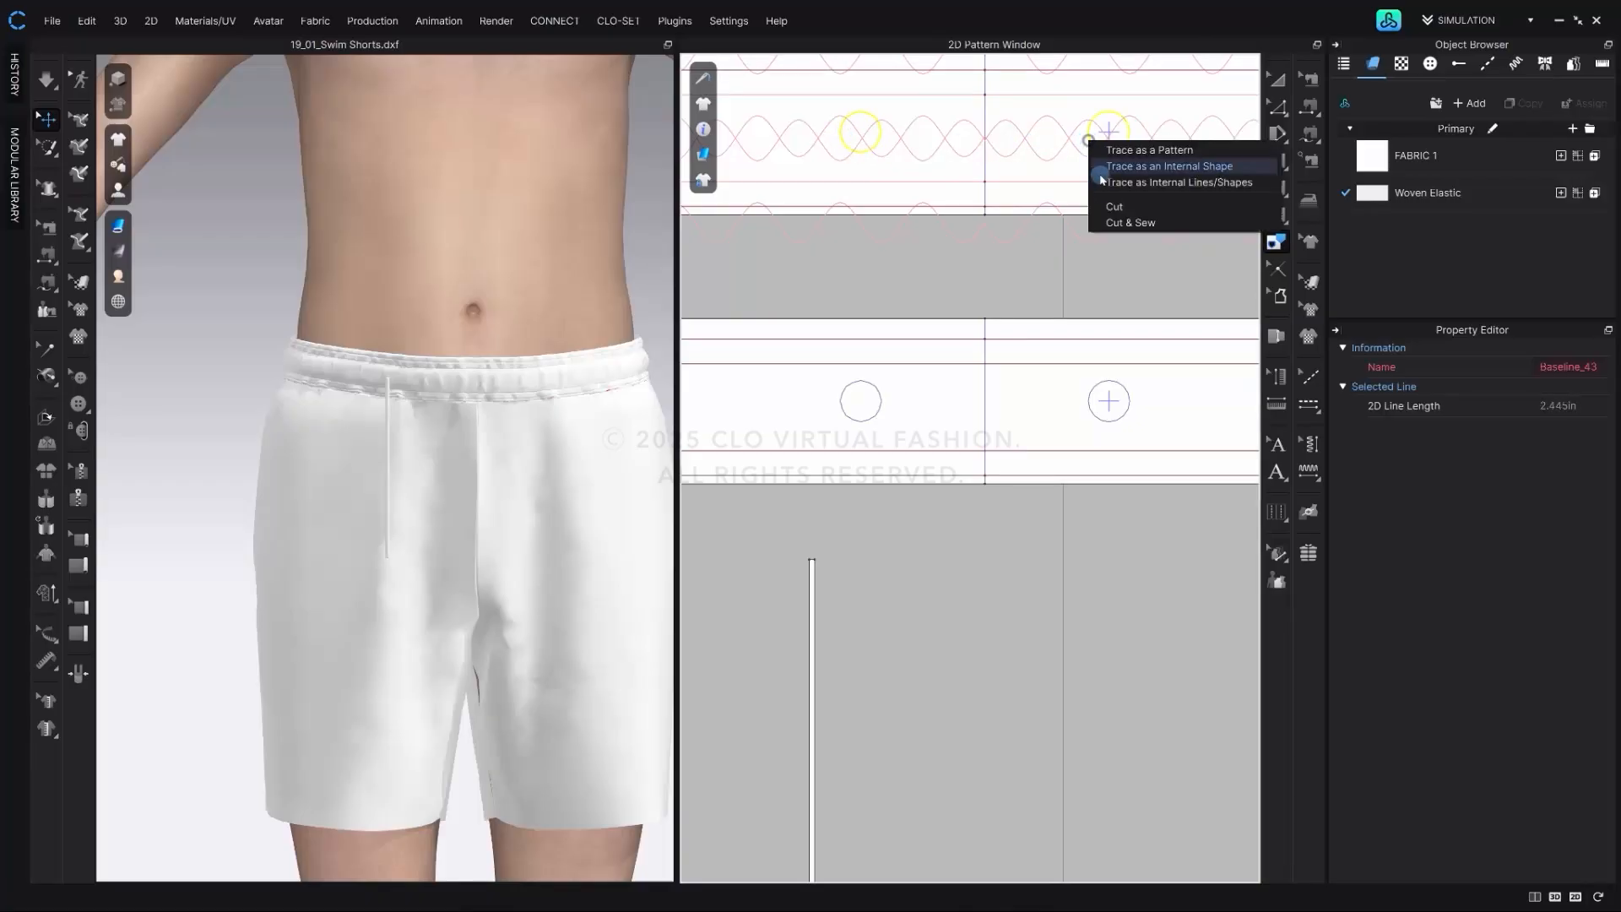
left_click(1108, 221)
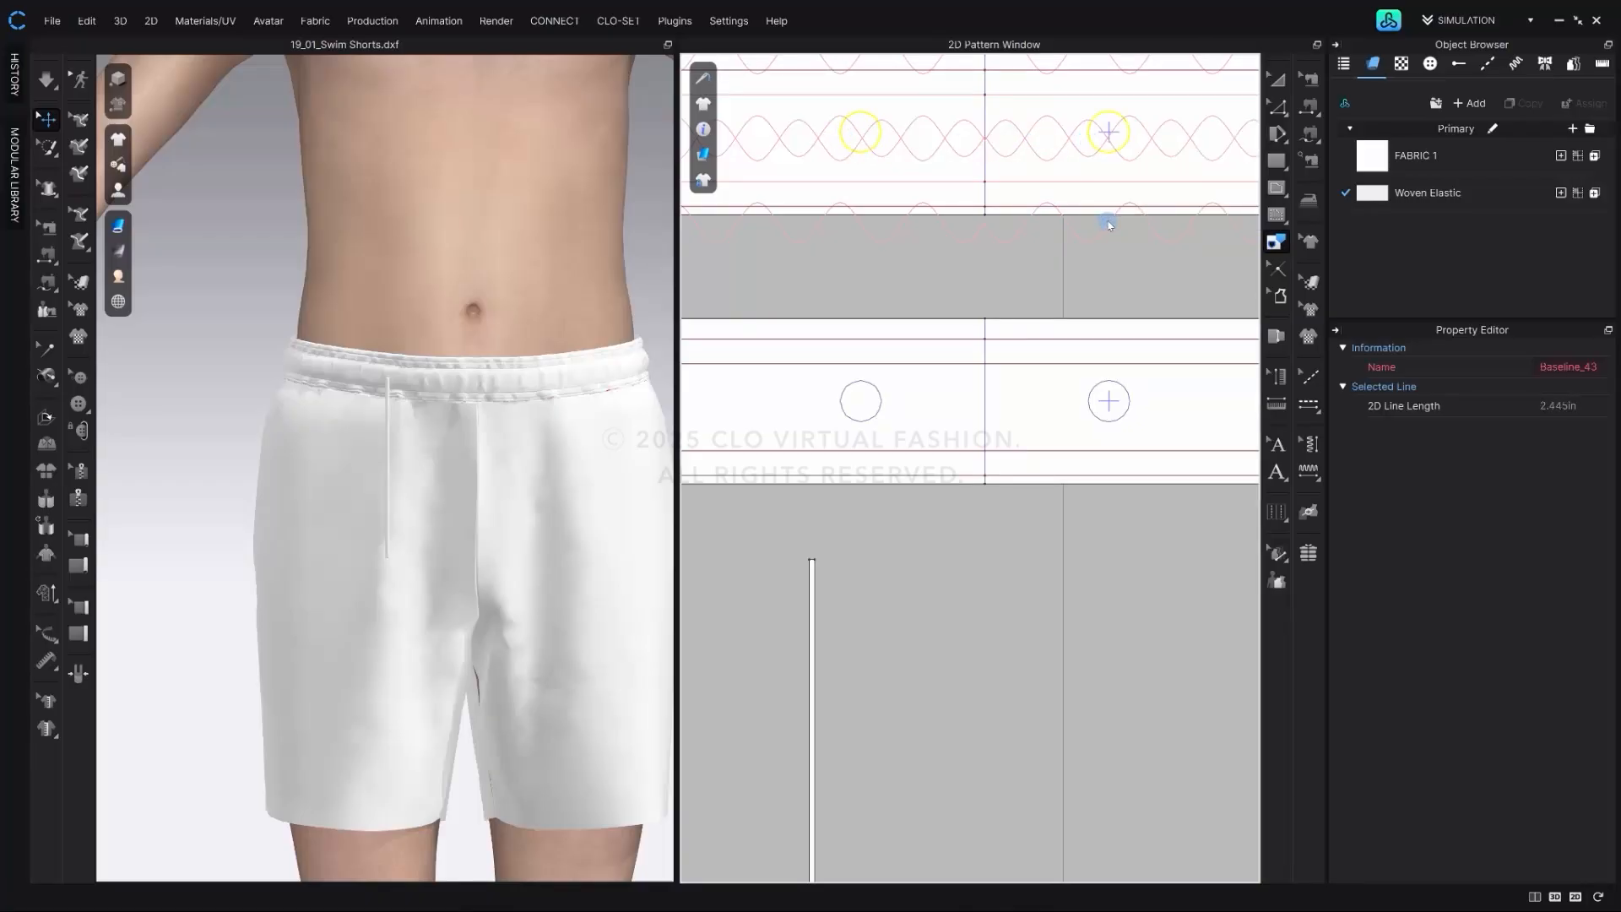
left_click(1121, 204)
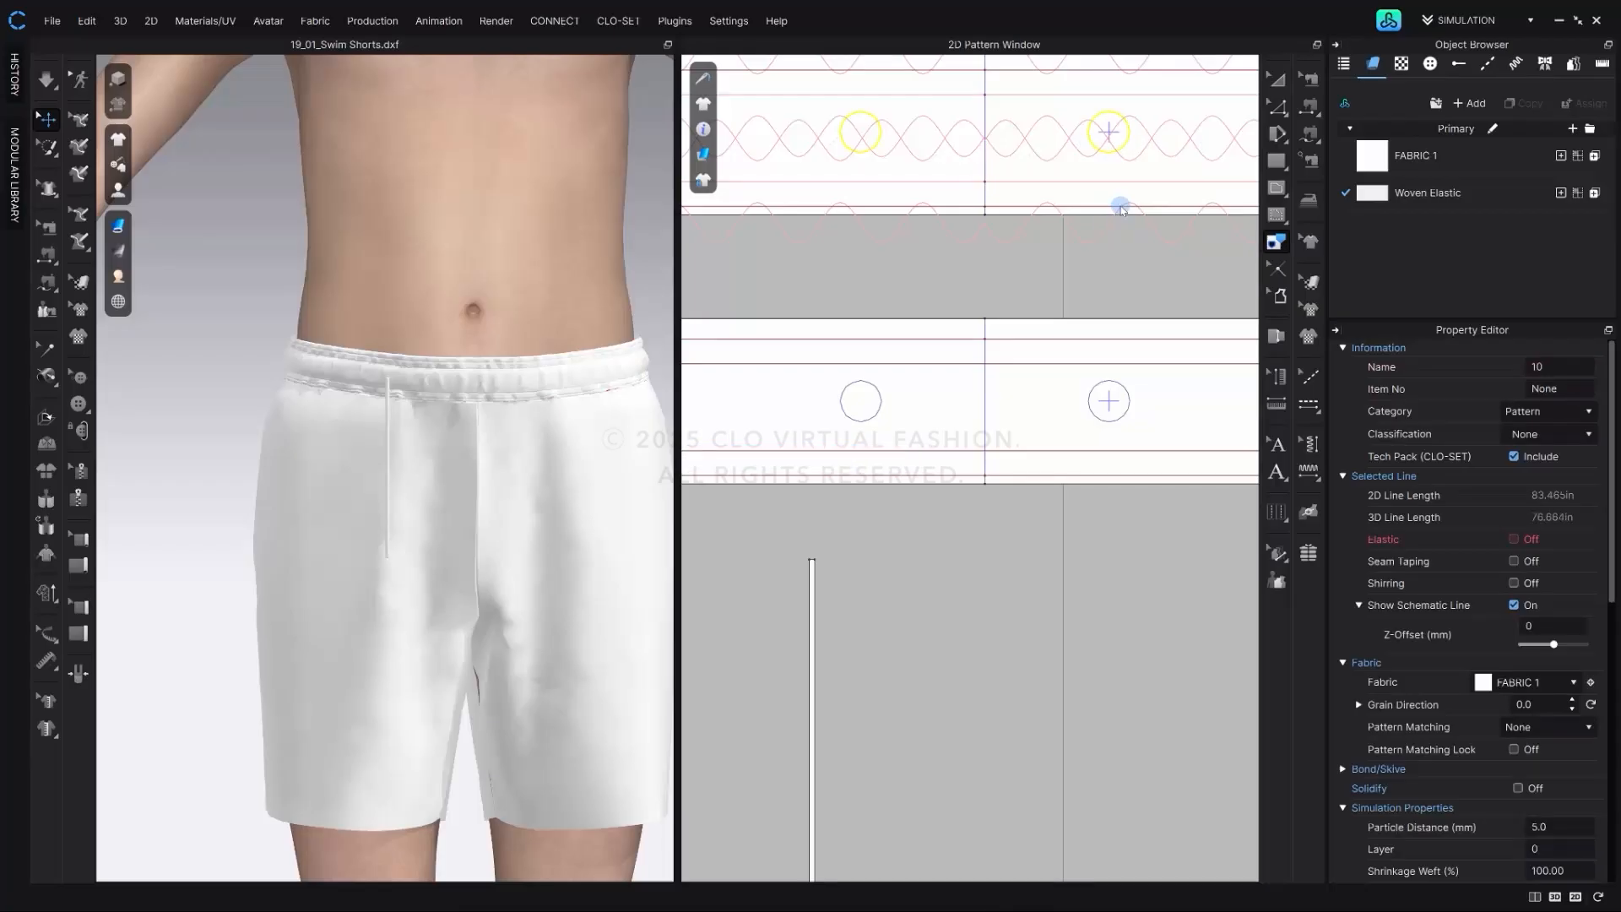
- Move the two cut-out eyelet circles below the lower waistband piece
left_click(861, 134)
left_click(1109, 140, "shift")
left_click_drag(1110, 142, 1102, 523)
left_click(952, 566)
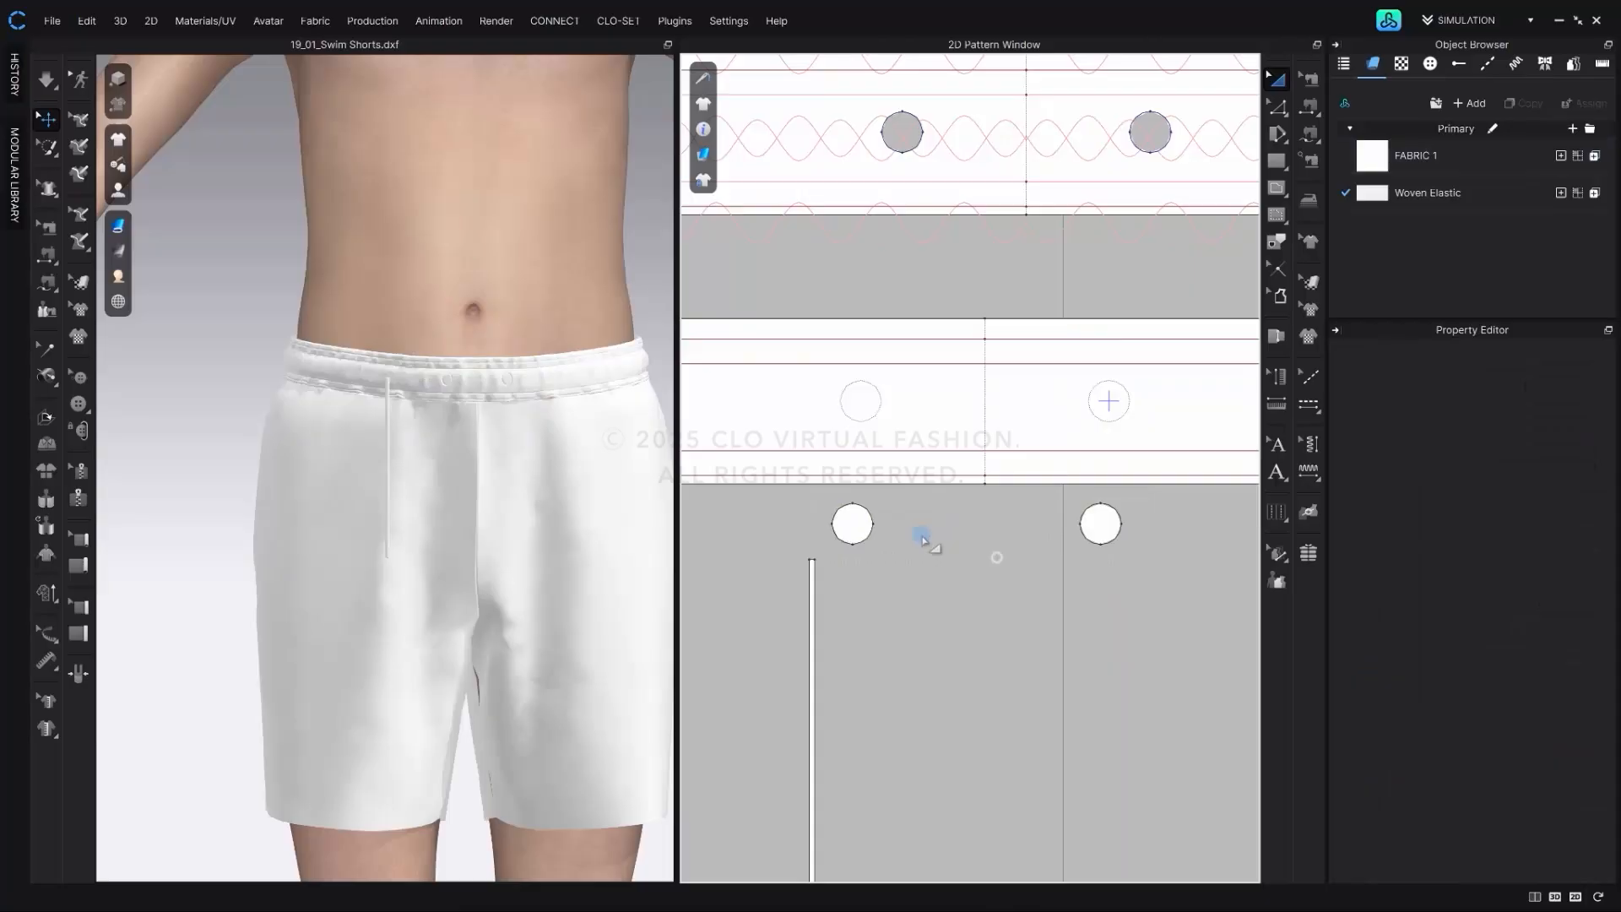
- Draw a horizontal internal line 0.03 in long in the middle of the left eyelet circle
left_click(849, 535)
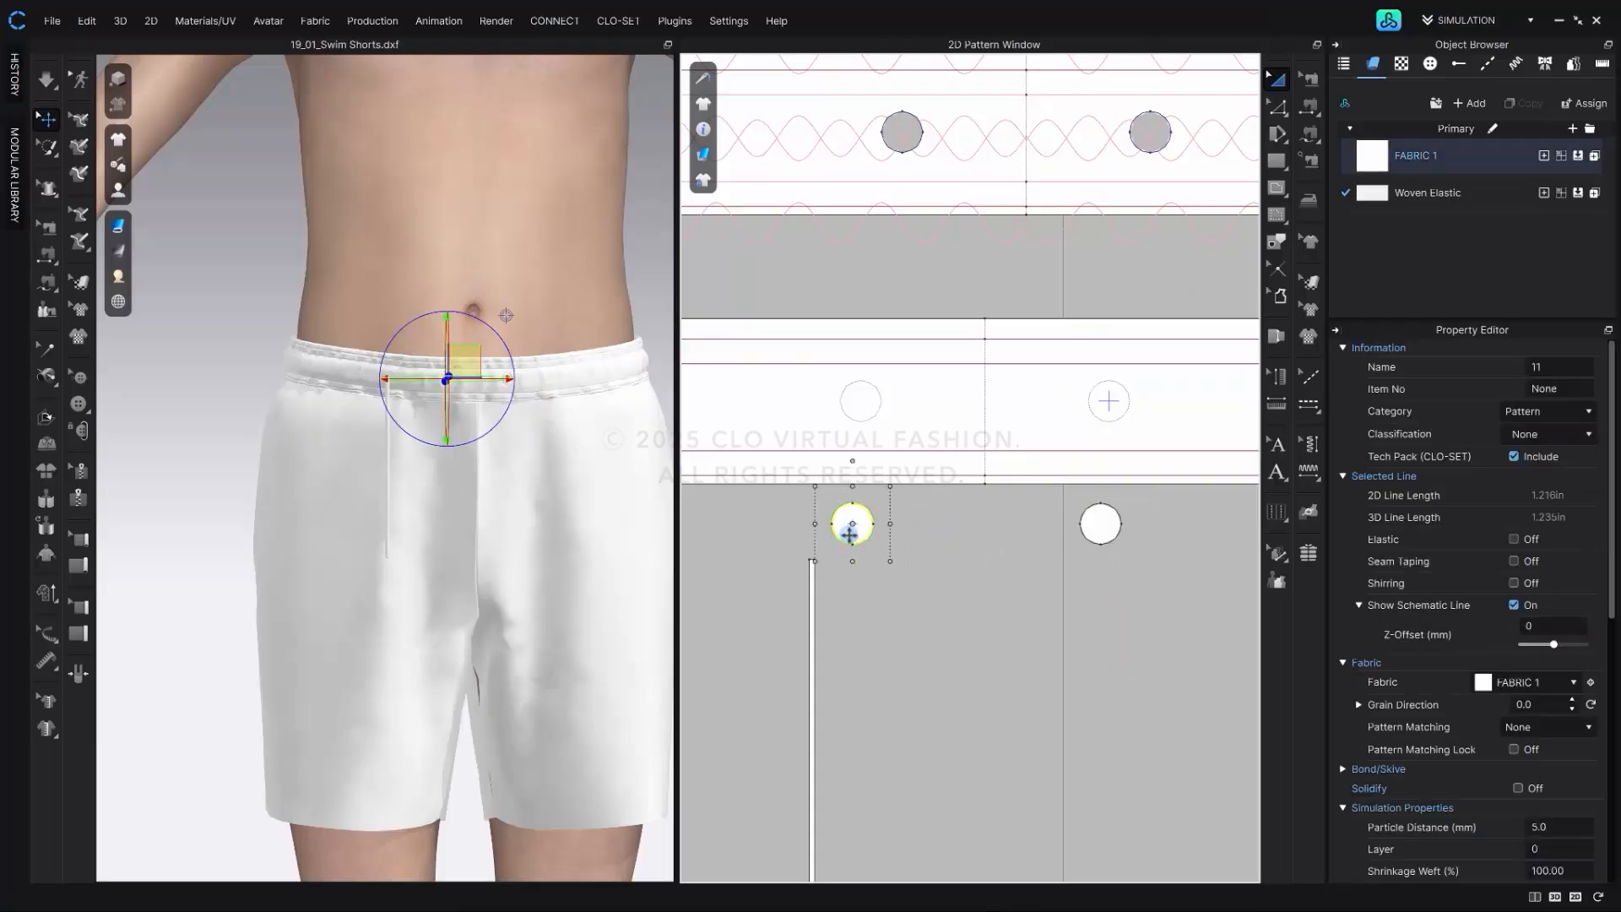
left_click(1281, 192)
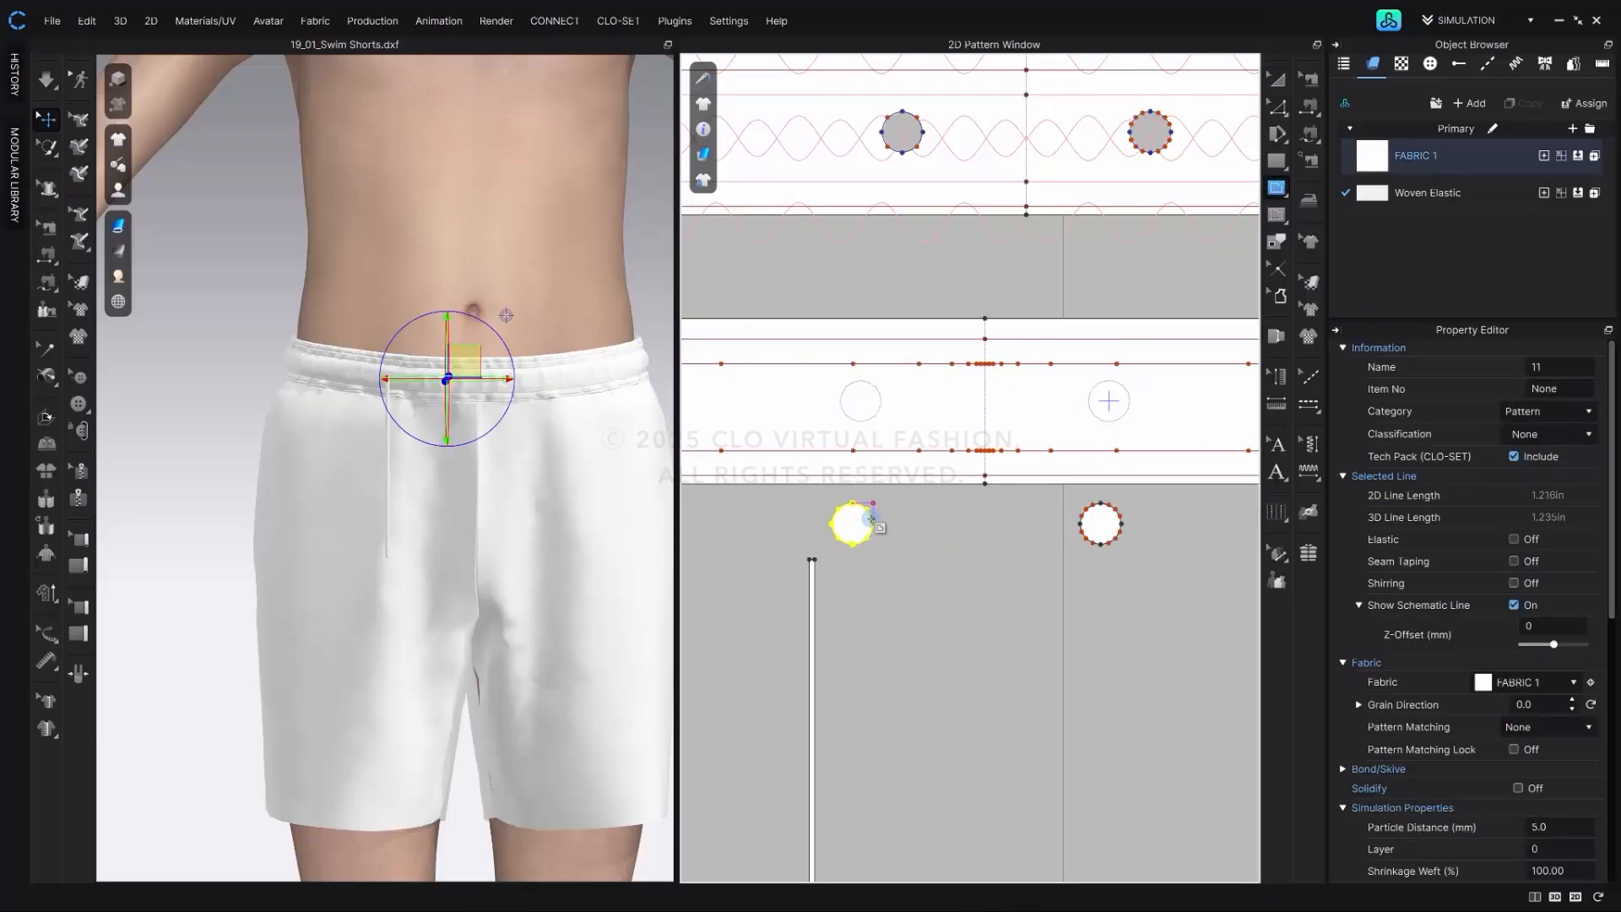
scroll(868, 517, "up", 5)
left_click(812, 536)
right_click(831, 538)
type("0.03")
key("Return")
key("Return")
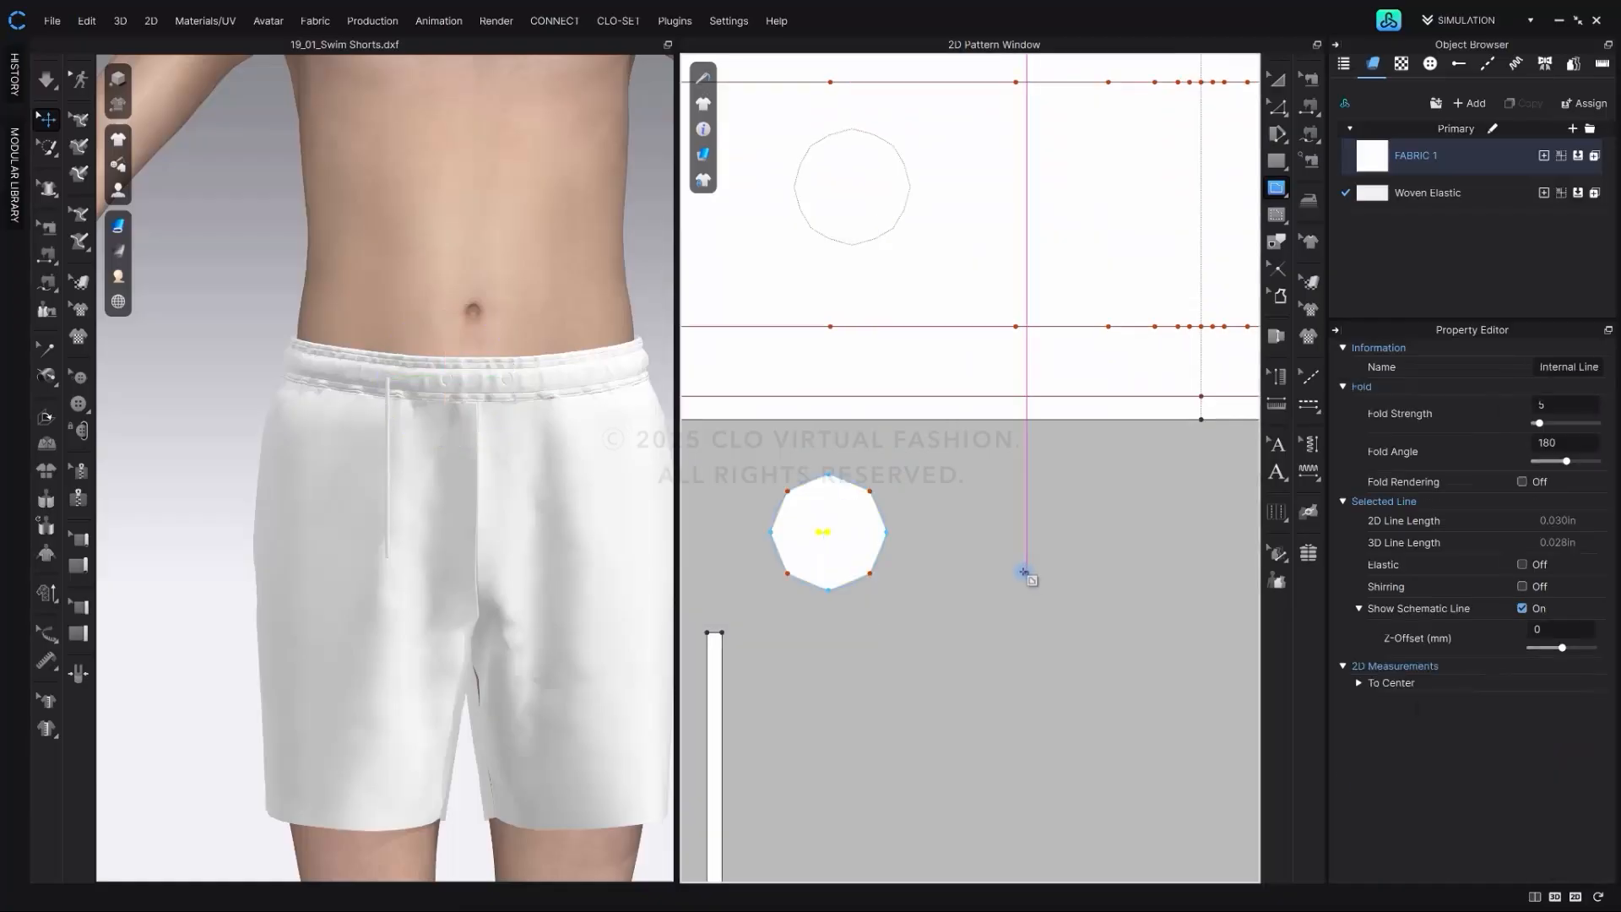
- Draw a matching 0.03 in horizontal internal line in the middle of the right eyelet circle
middle_click_drag(1215, 566, 798, 496)
left_click(1097, 465)
right_click(1105, 465)
type("0.03")
key("Return")
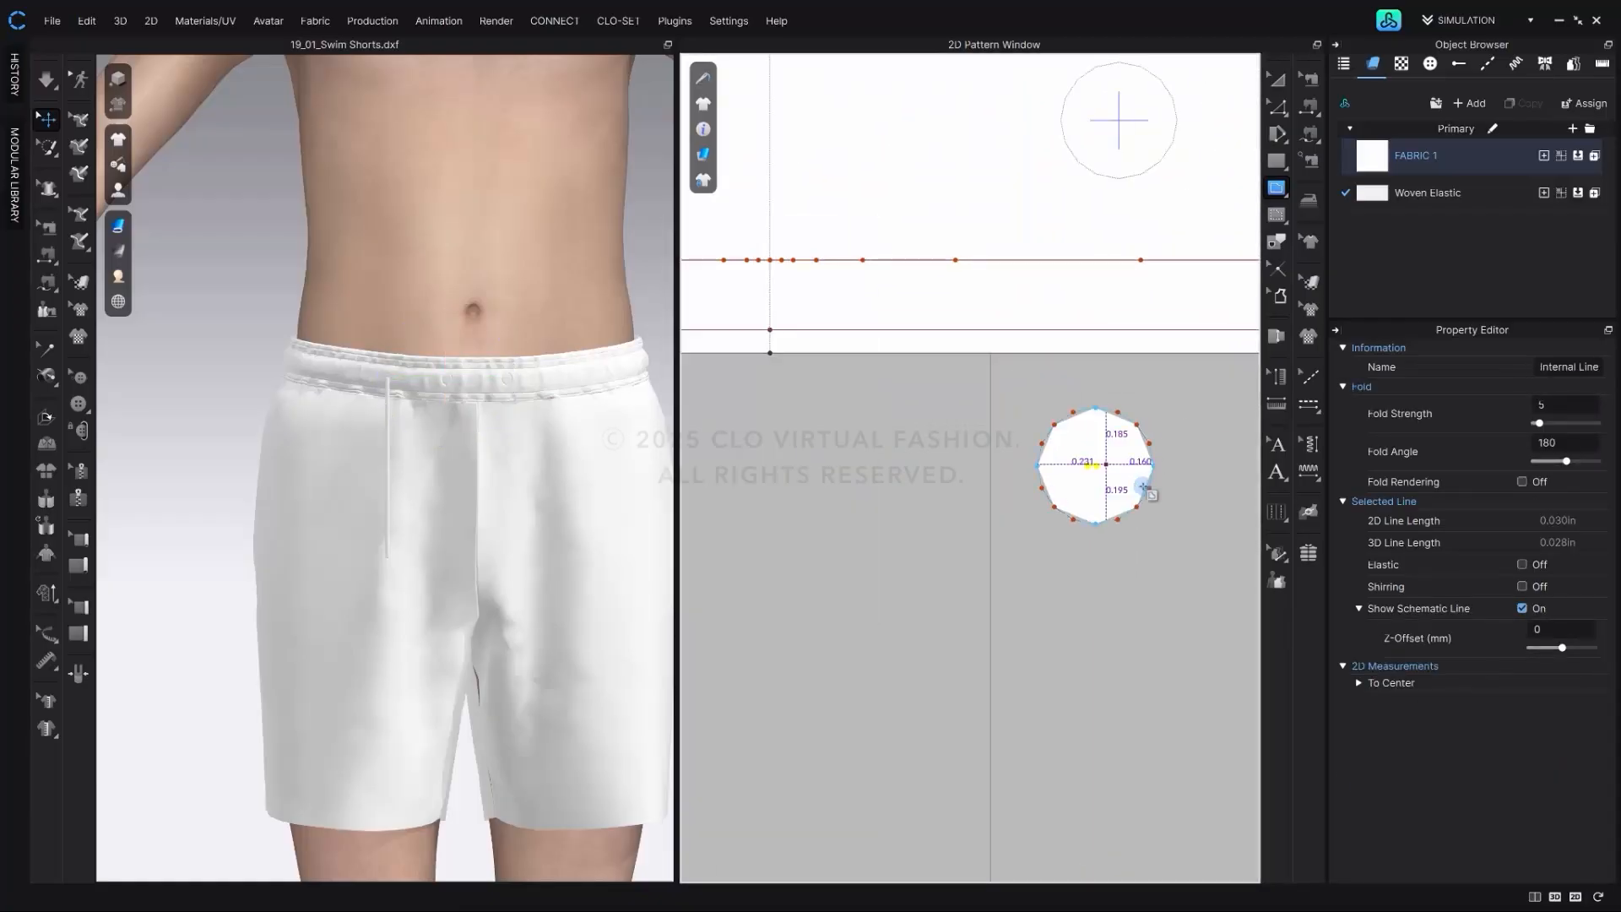
key("Return")
left_click(1277, 79)
- Sew the top edge of the drawcord strip to the internal line in the left eyelet circle
scroll(1193, 534, "down", 4)
middle_click_drag(1075, 558, 1230, 543)
left_click(1062, 532)
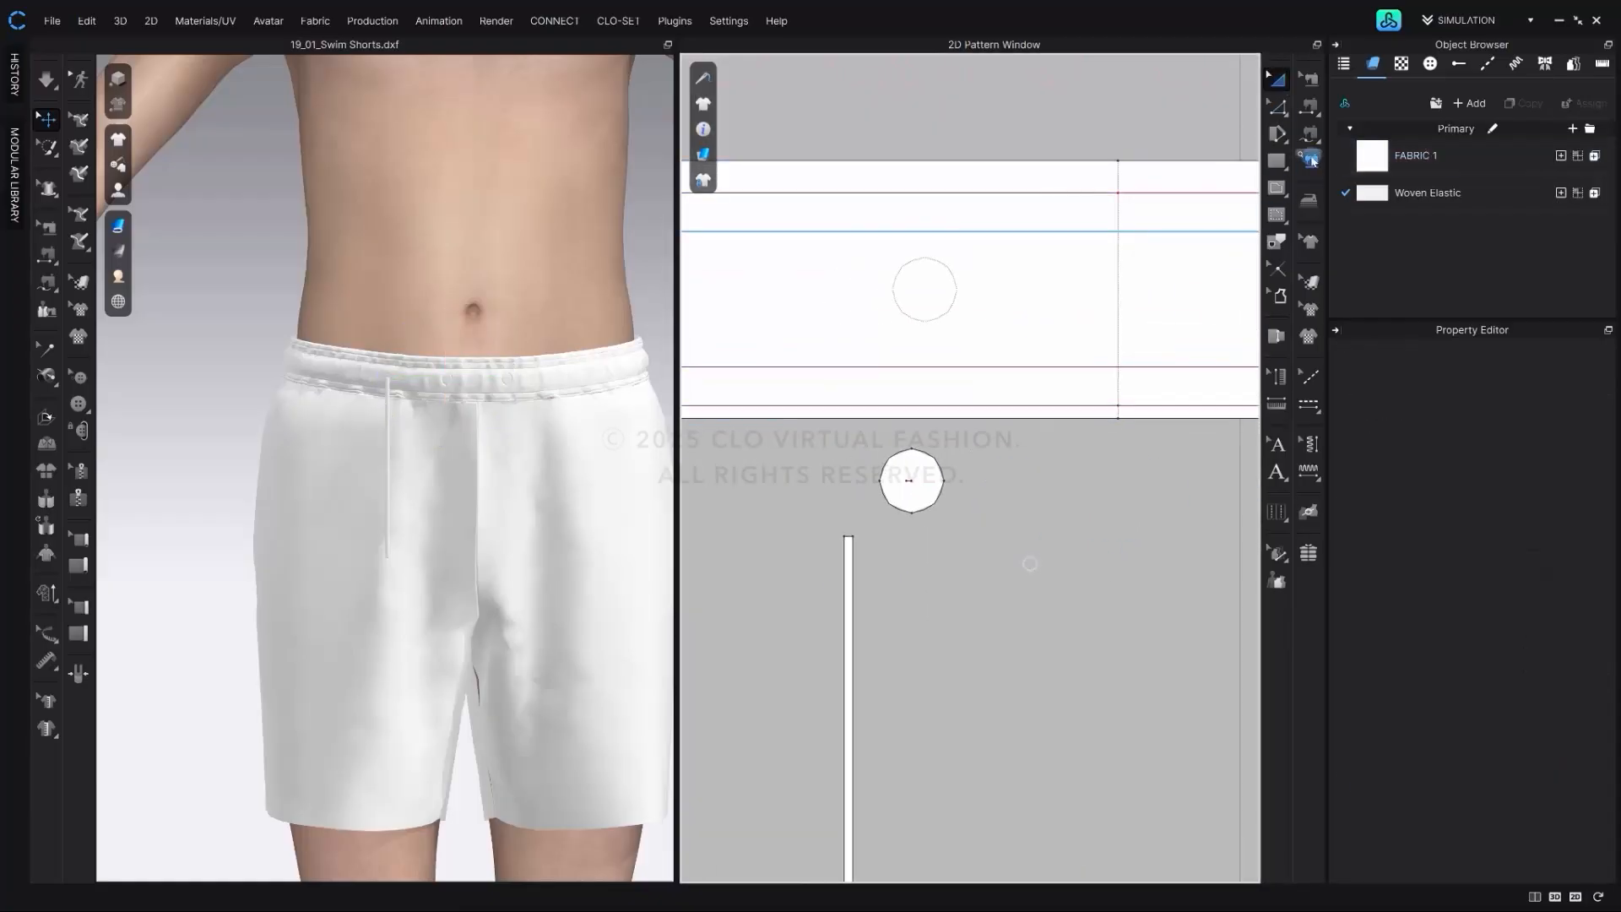
left_click(1309, 134)
scroll(853, 544, "up", 5)
left_click(853, 553)
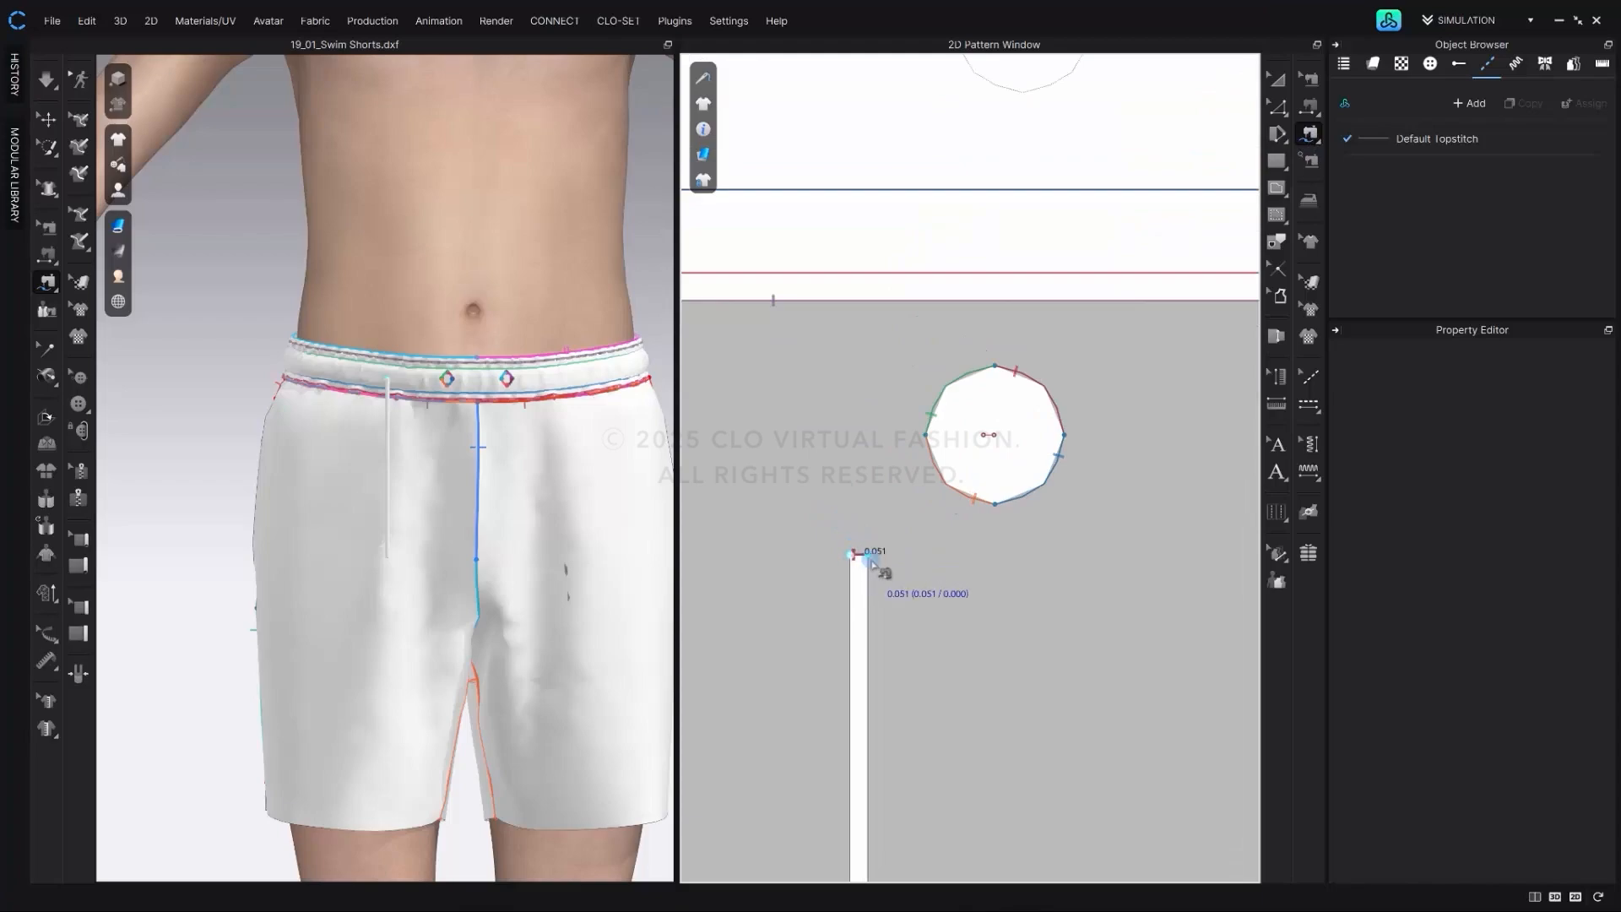
left_click(992, 435)
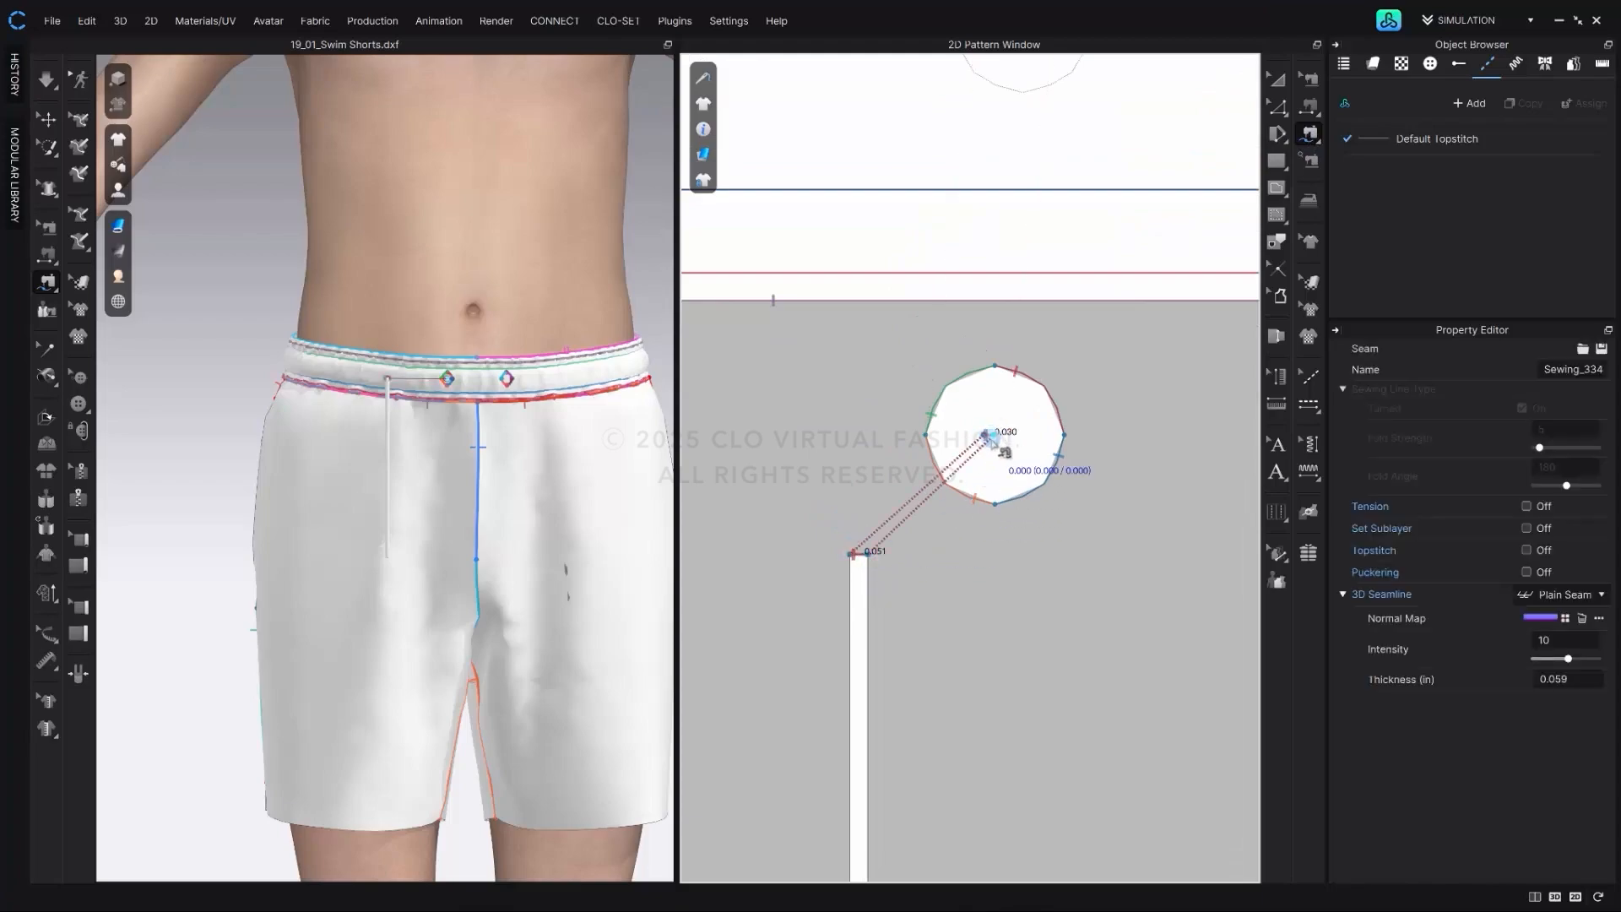
left_click(1279, 77)
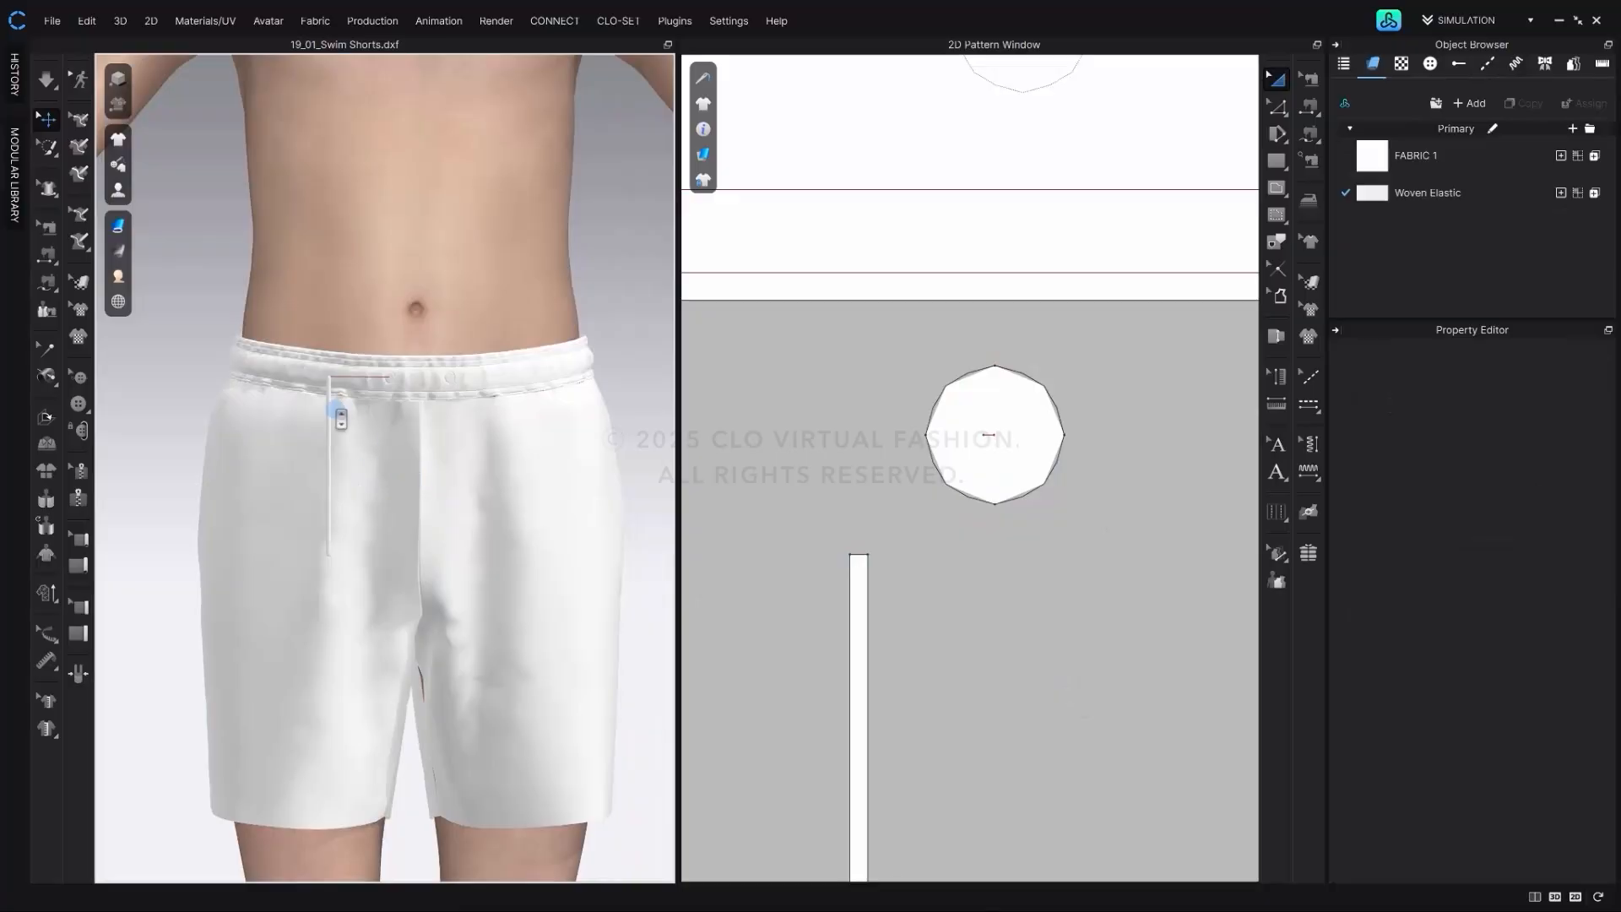
- Reposition the drawcord in front of the shorts near its eyelet and simulate so it hangs from the waistband
scroll(330, 412, "up", 2)
left_click(318, 410)
scroll(317, 409, "up", 1)
left_click_drag(355, 408, 441, 410)
right_click_drag(434, 428, 466, 429)
left_click_drag(378, 399, 290, 395)
right_click_drag(250, 435, 163, 423)
key("space")
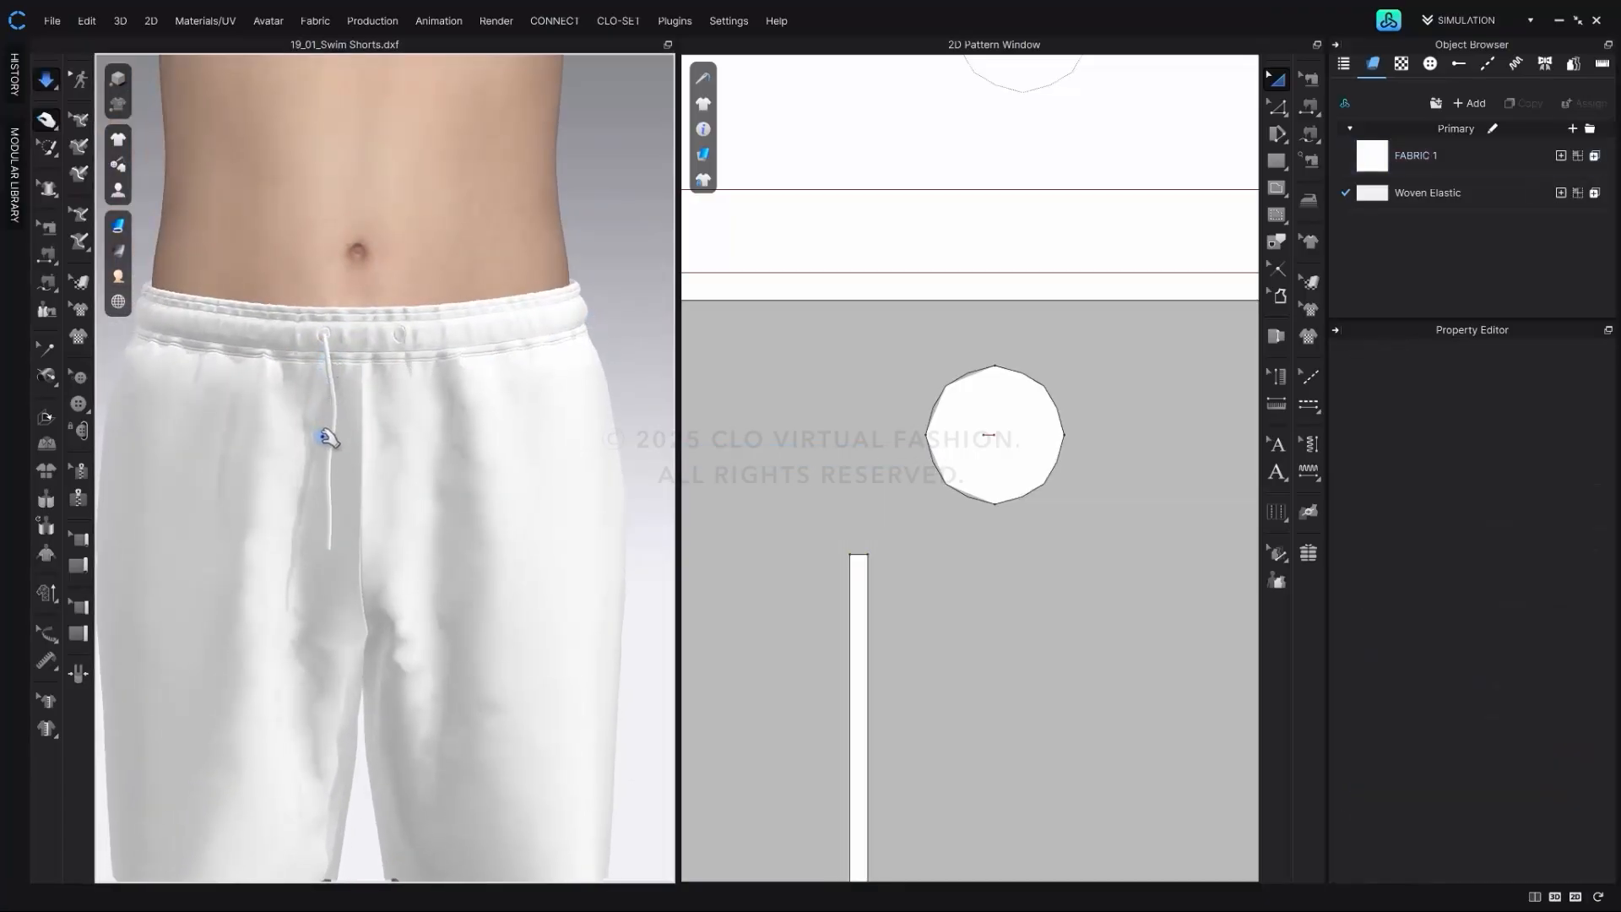
key("space")
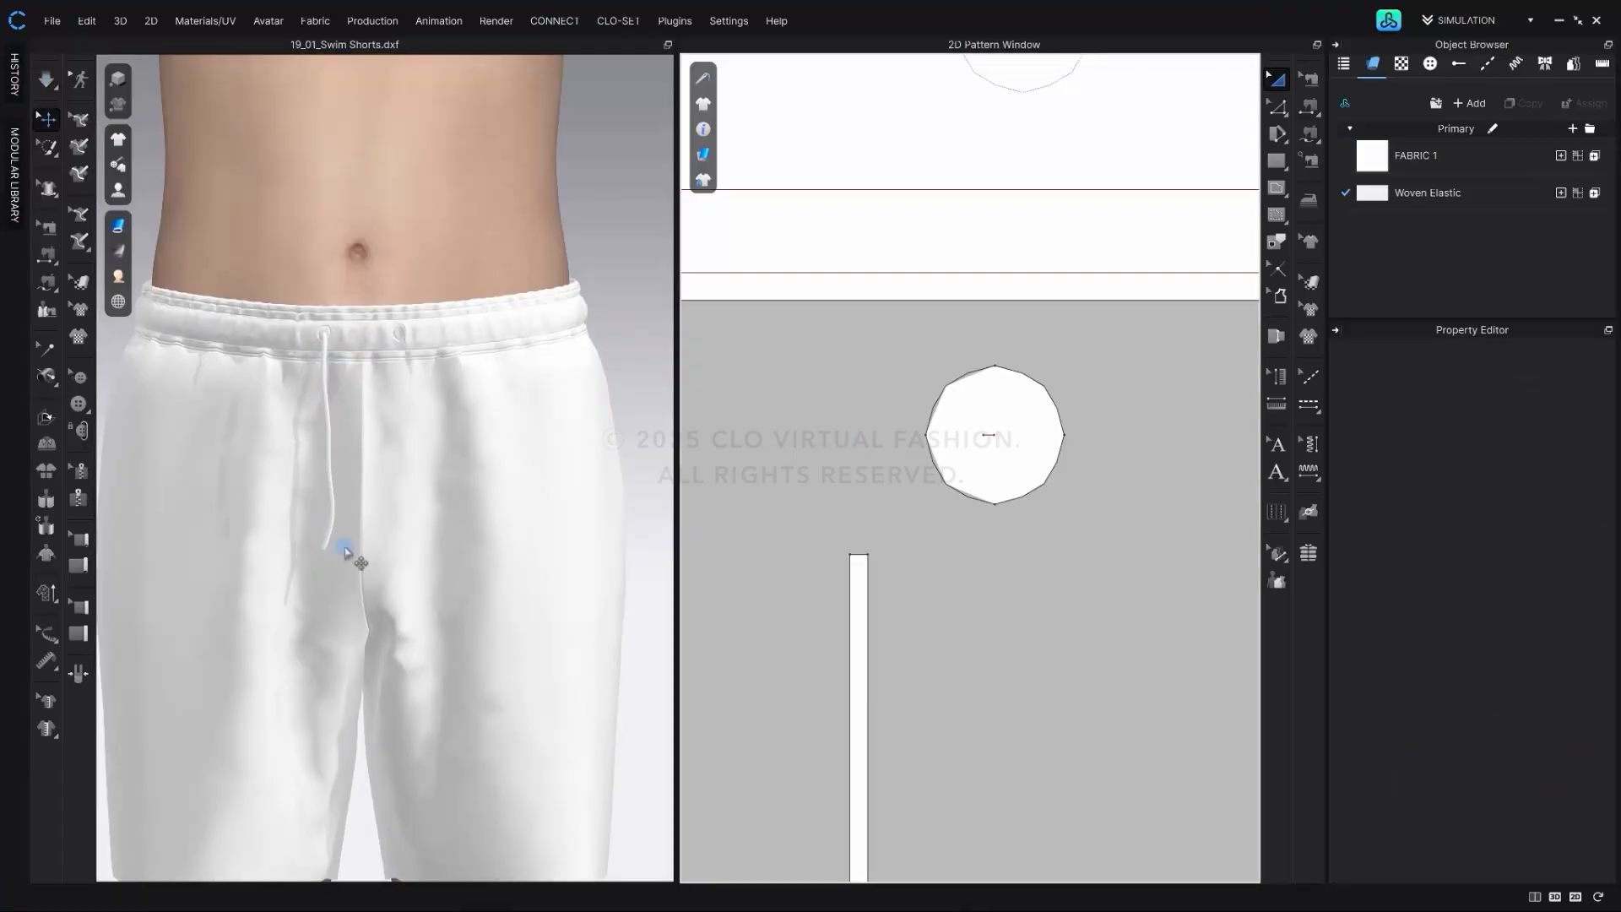
- Assign a new fabric, FABRIC 2, to both eyelet circles and set its opacity to 0
scroll(735, 574, "down", 5)
scroll(737, 574, "down", 2)
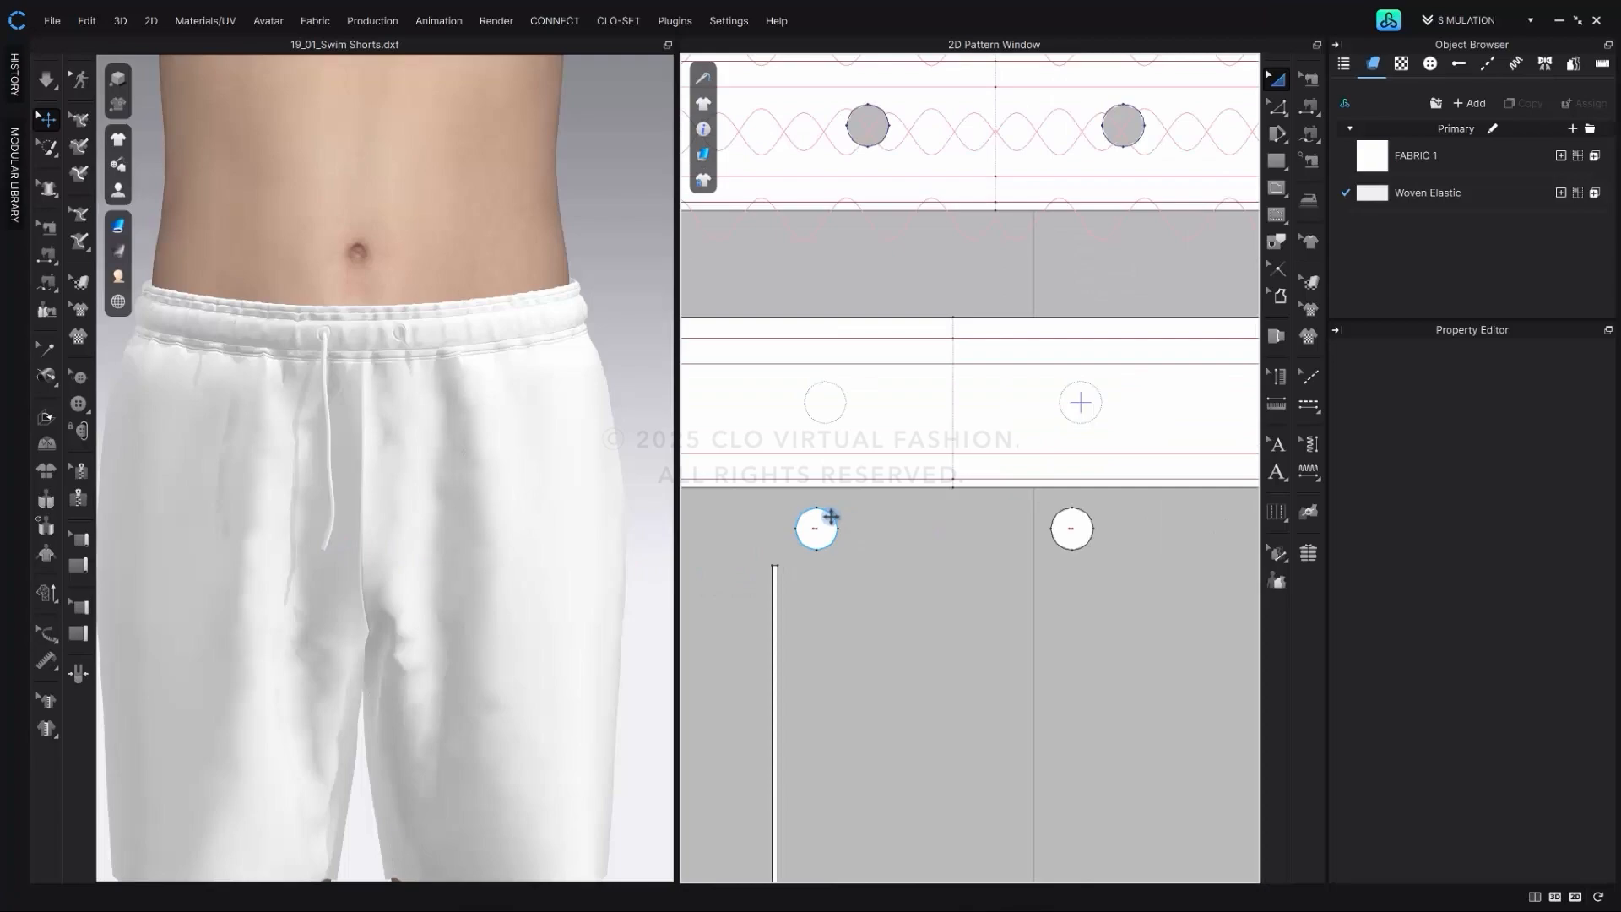
left_click(830, 518)
left_click(1063, 512, "shift")
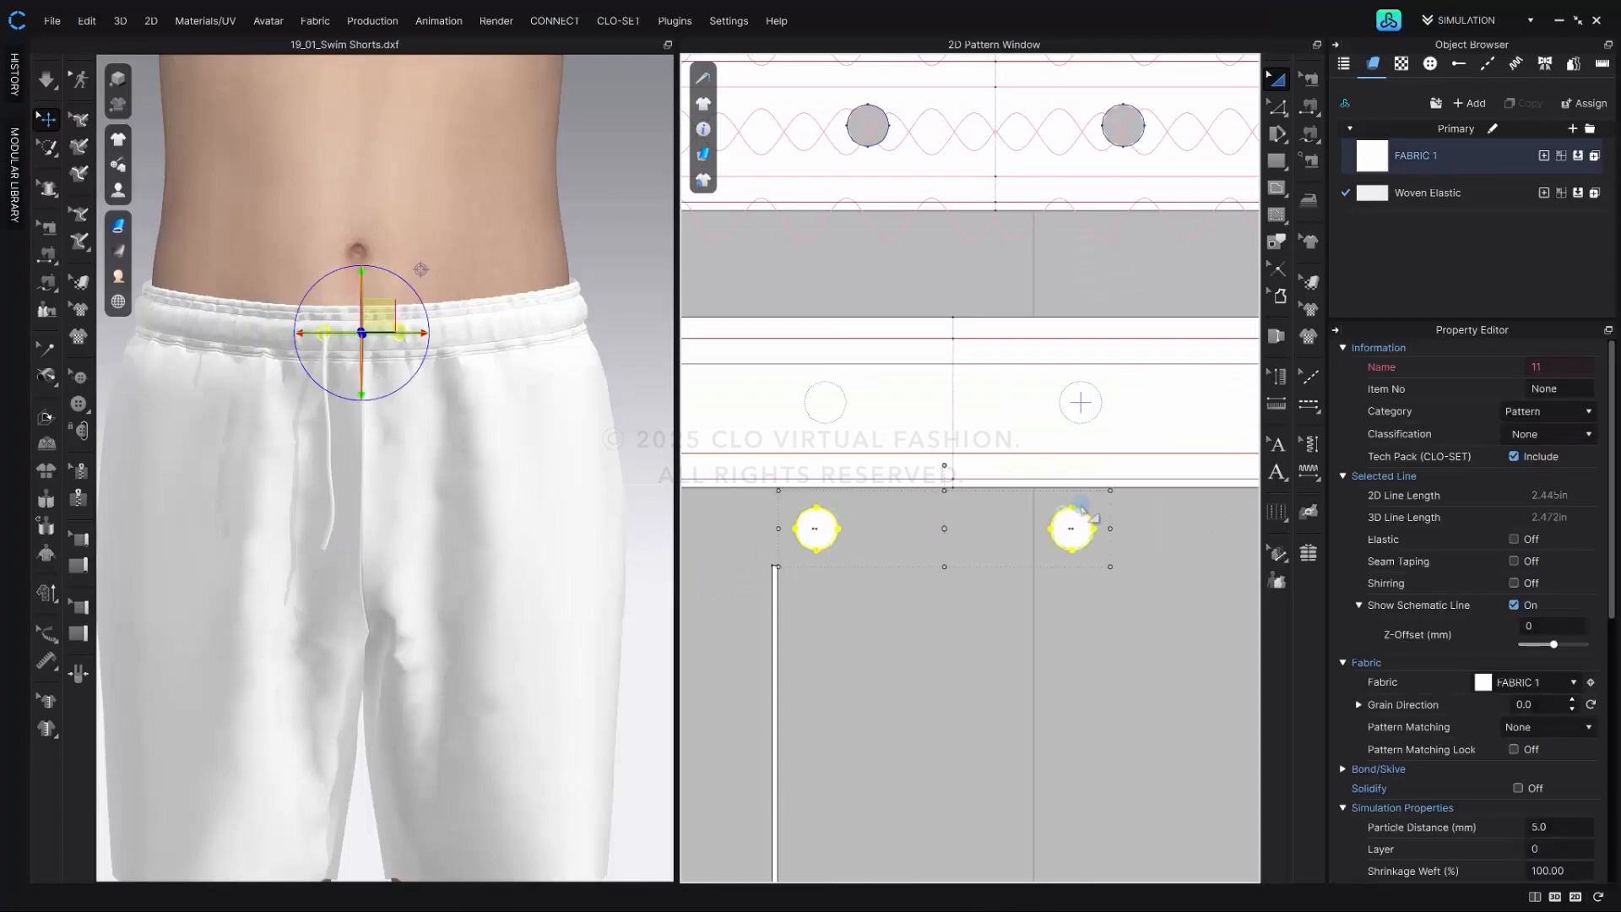
left_click(1590, 103)
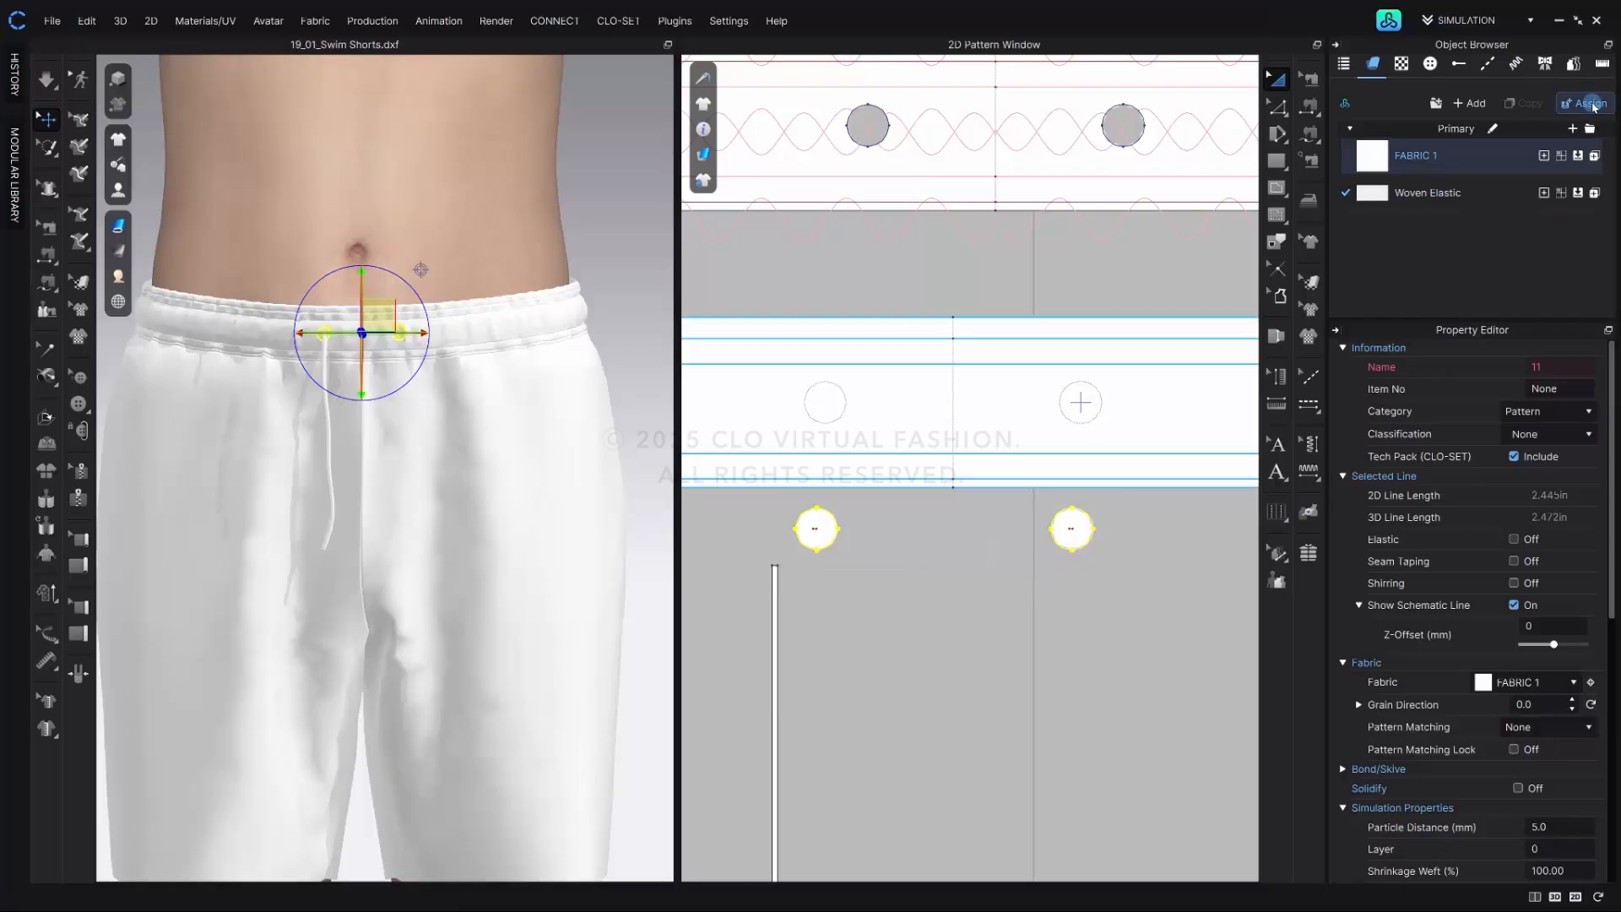
left_click(1418, 231)
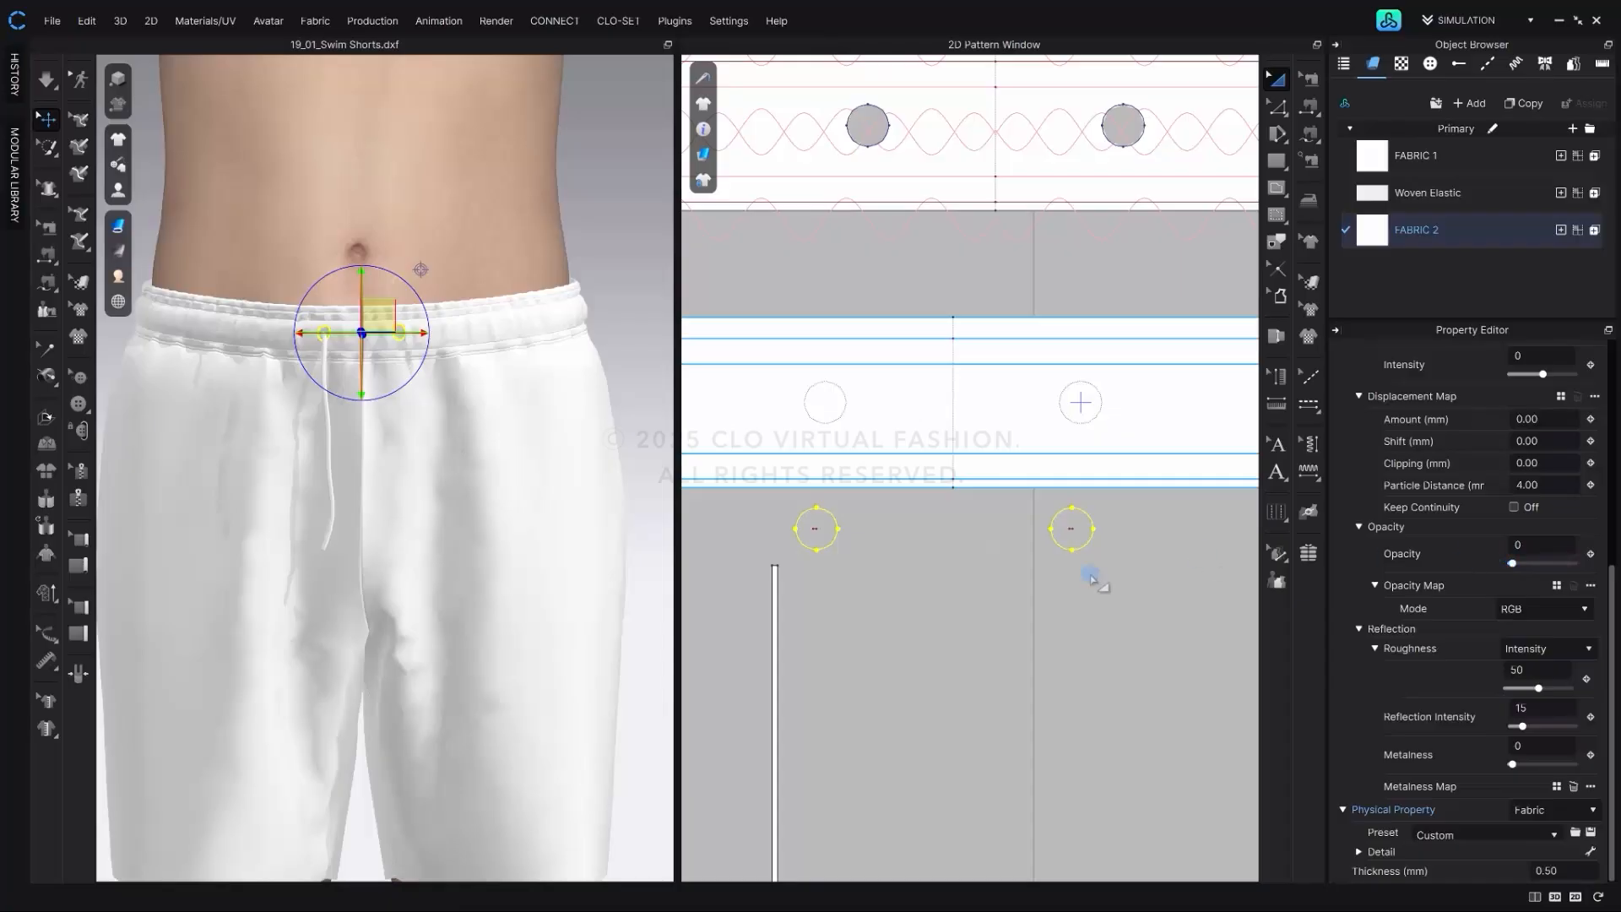
left_click(966, 603)
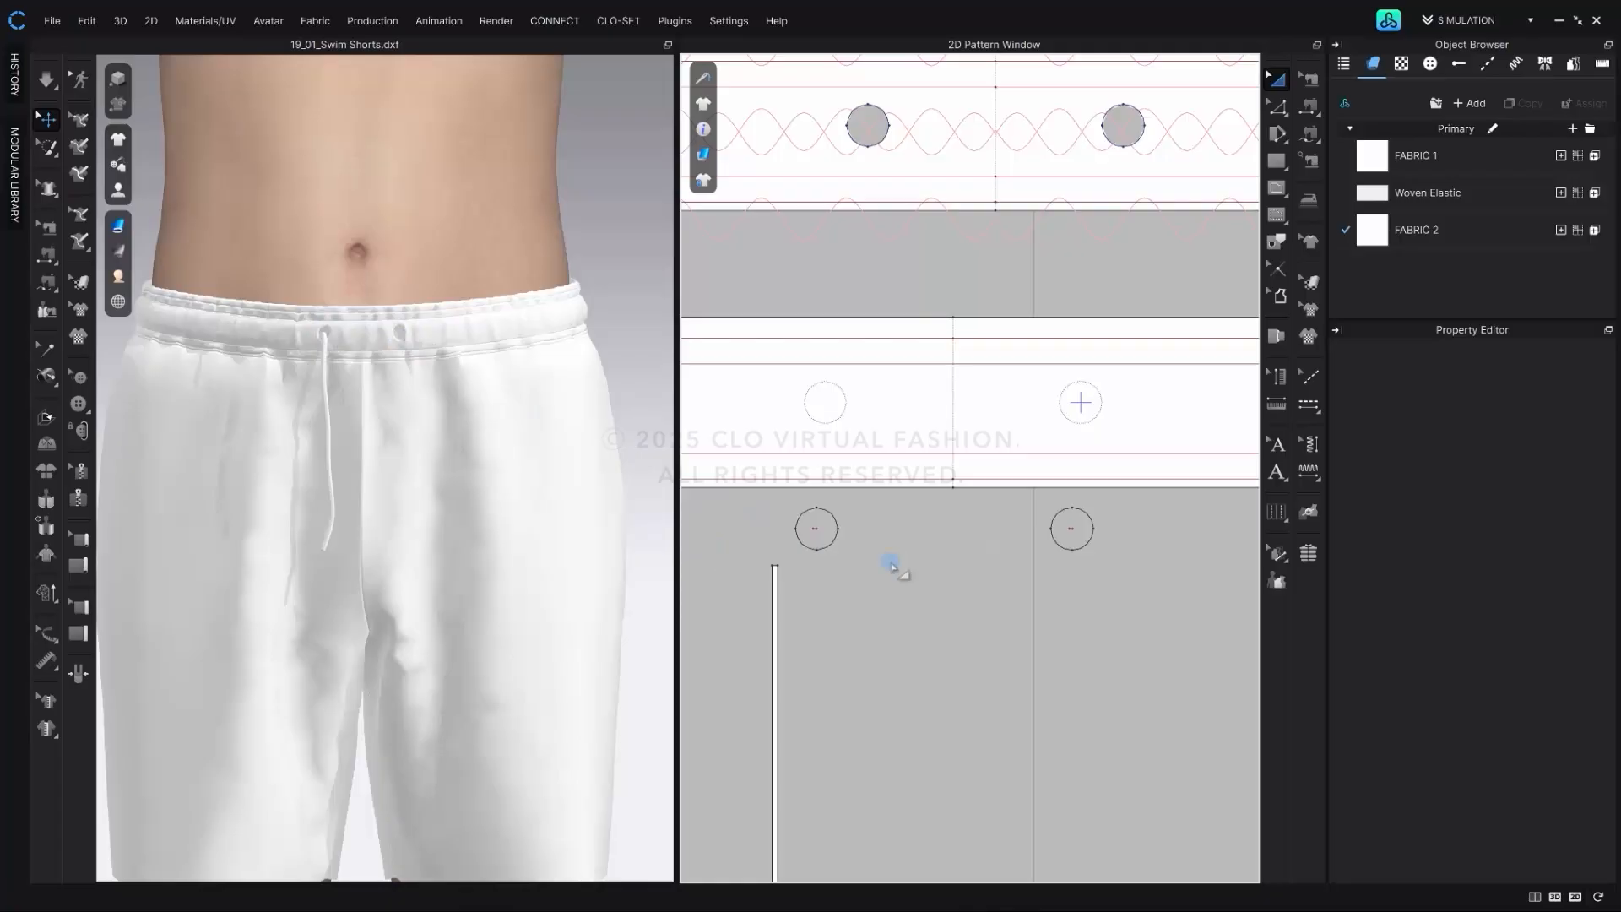
- Add the Cord End Cap_02 trim from the library's Hardware trims near the drawcord's lower end
middle_click_drag(495, 535, 494, 478)
scroll(789, 644, "down", 4)
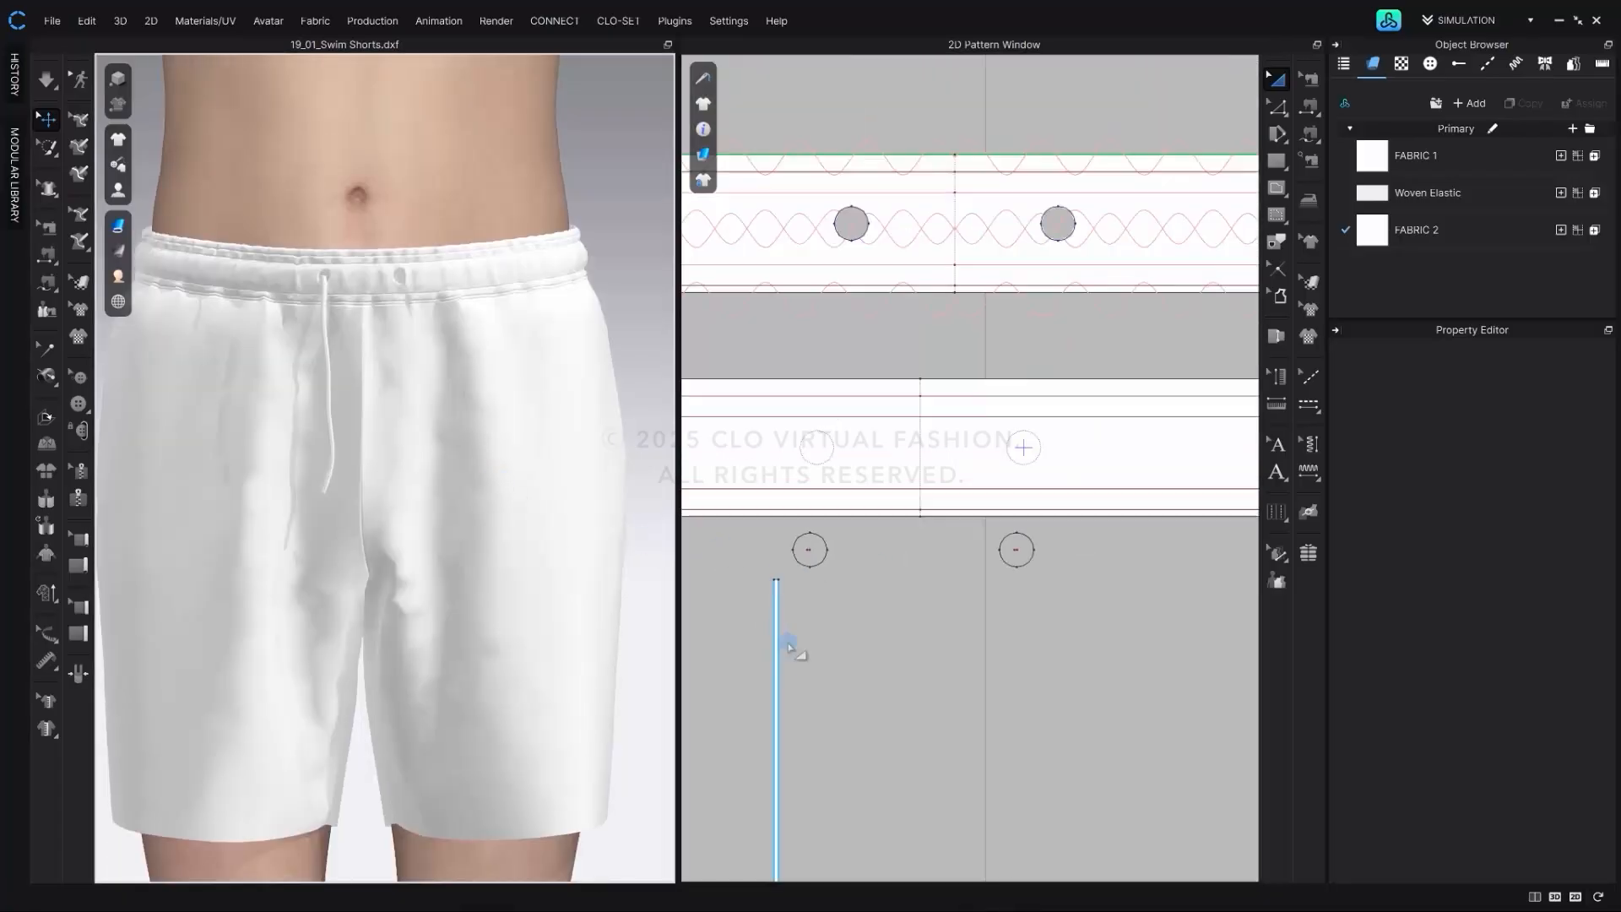
left_click(1237, 203)
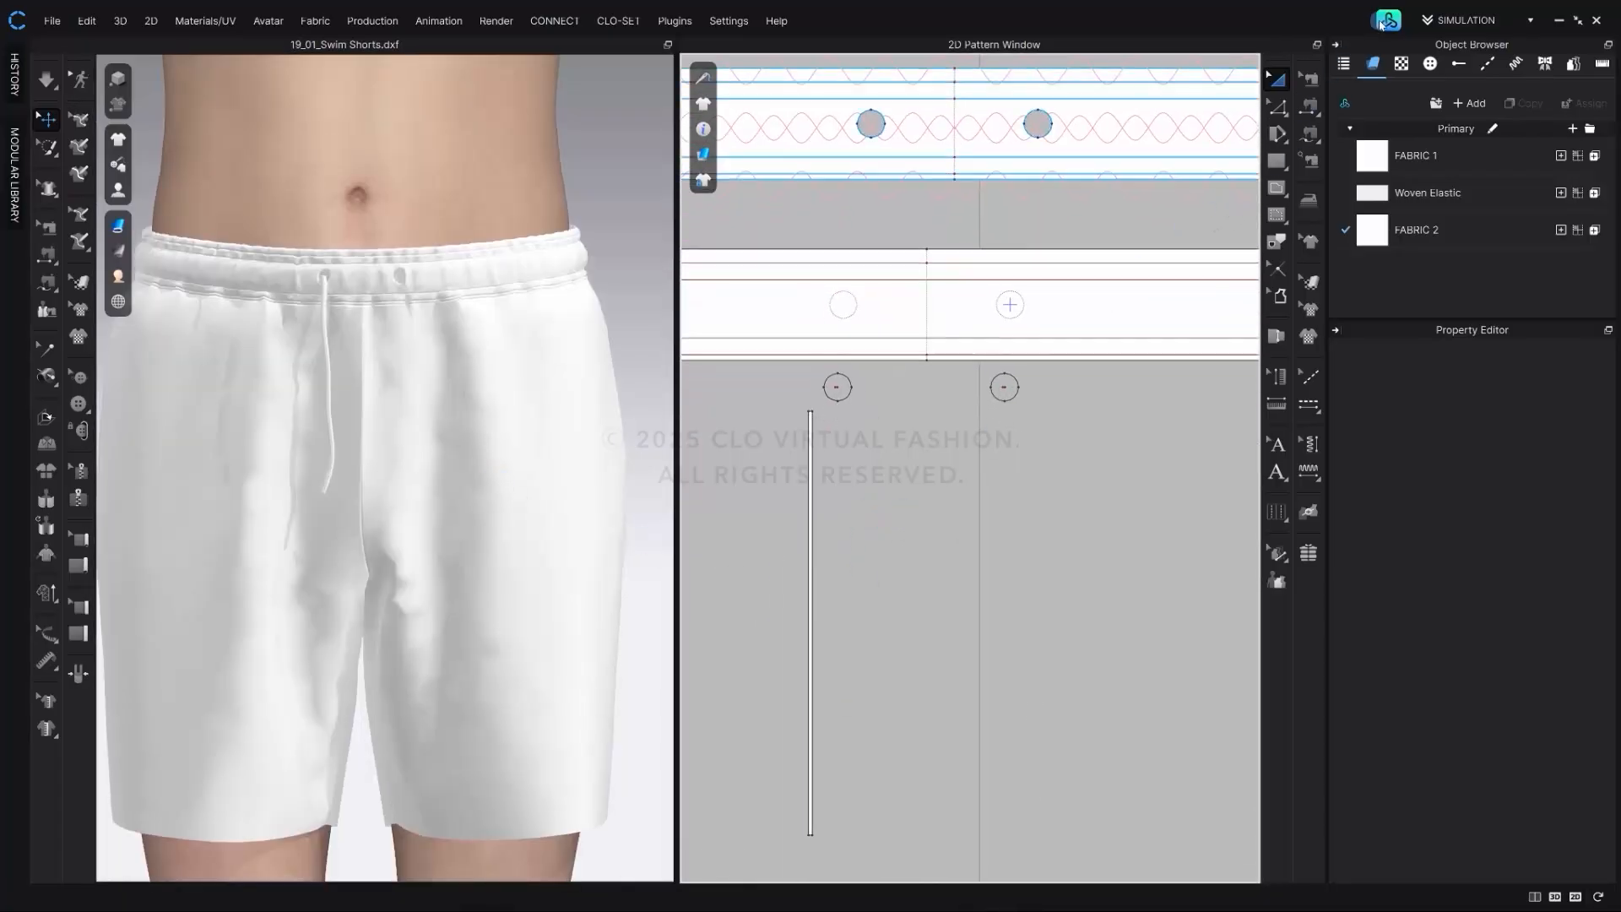
left_click(1384, 20)
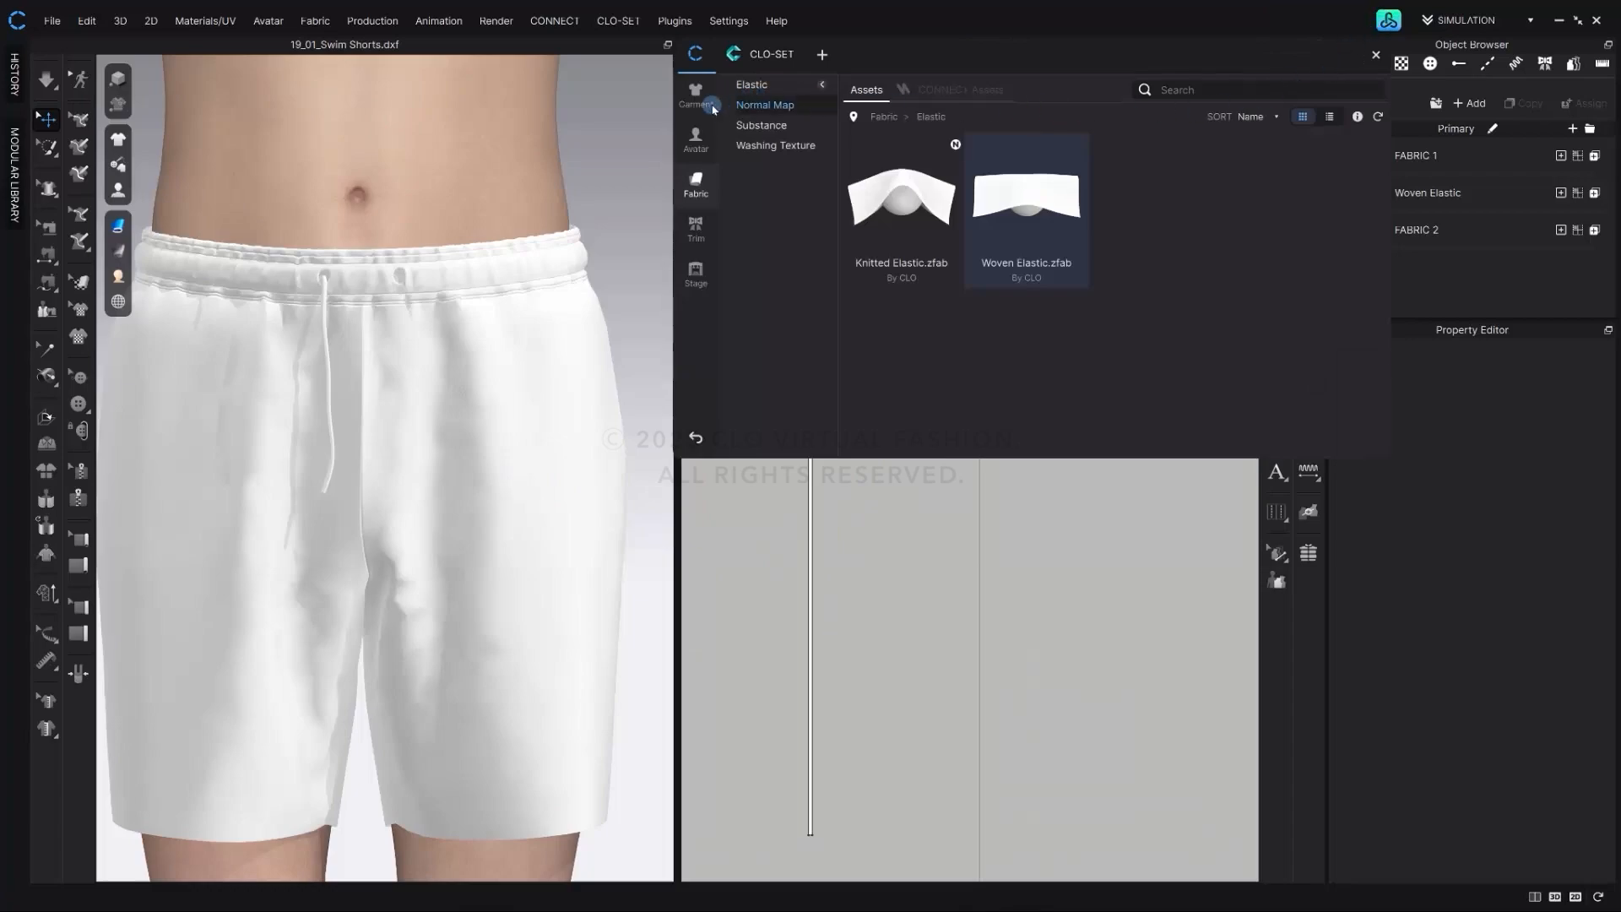
left_click(694, 185)
left_click(696, 227)
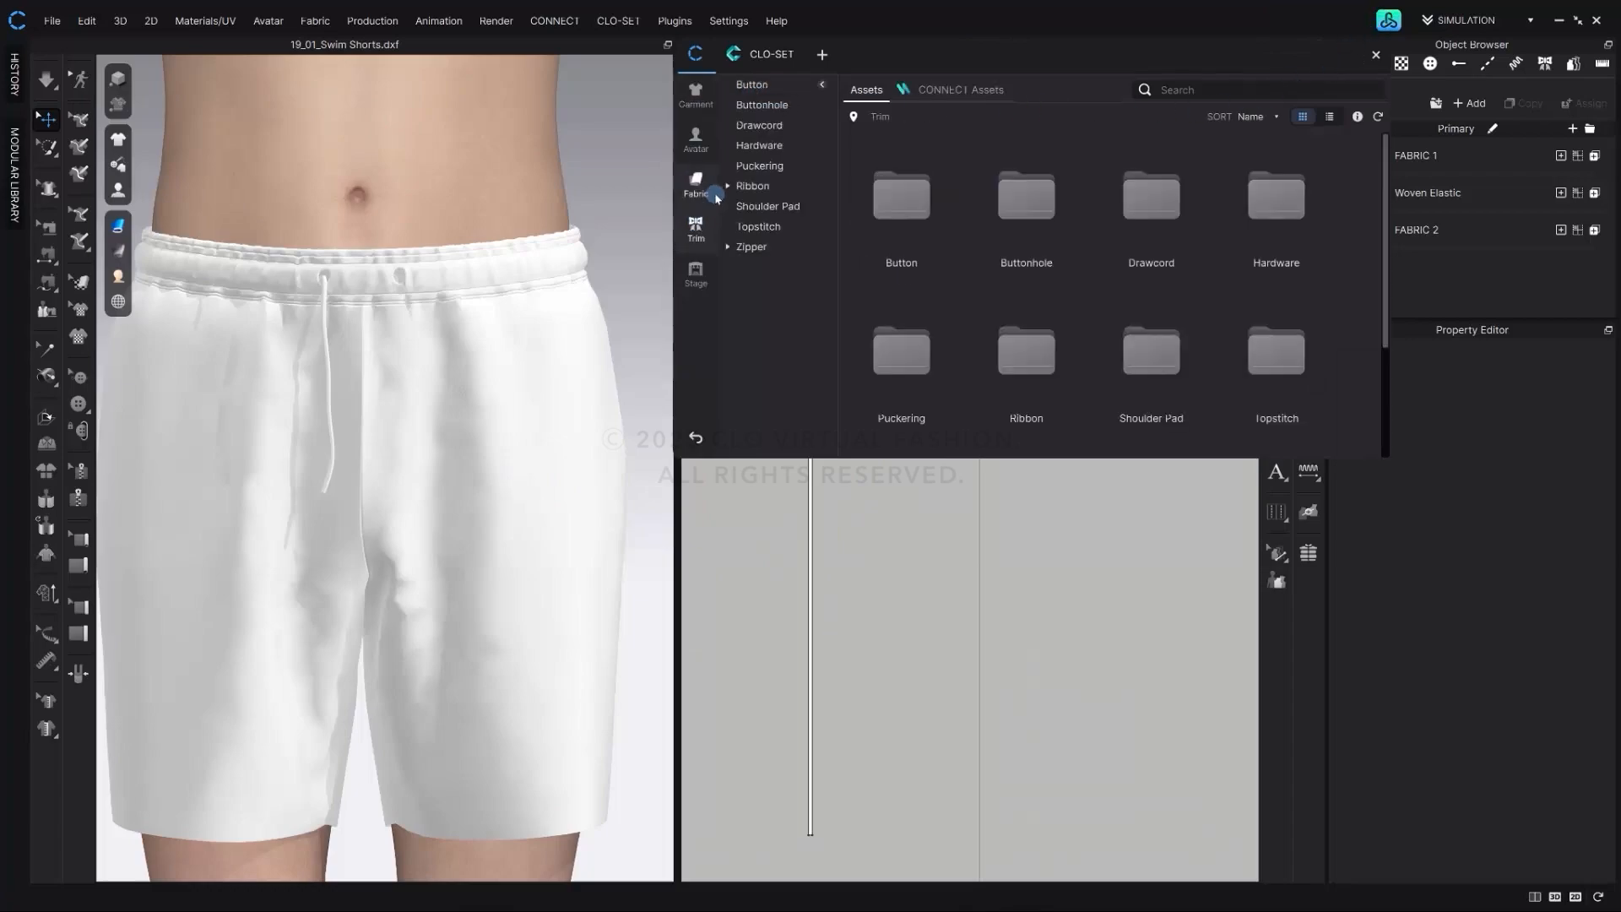
left_click(758, 147)
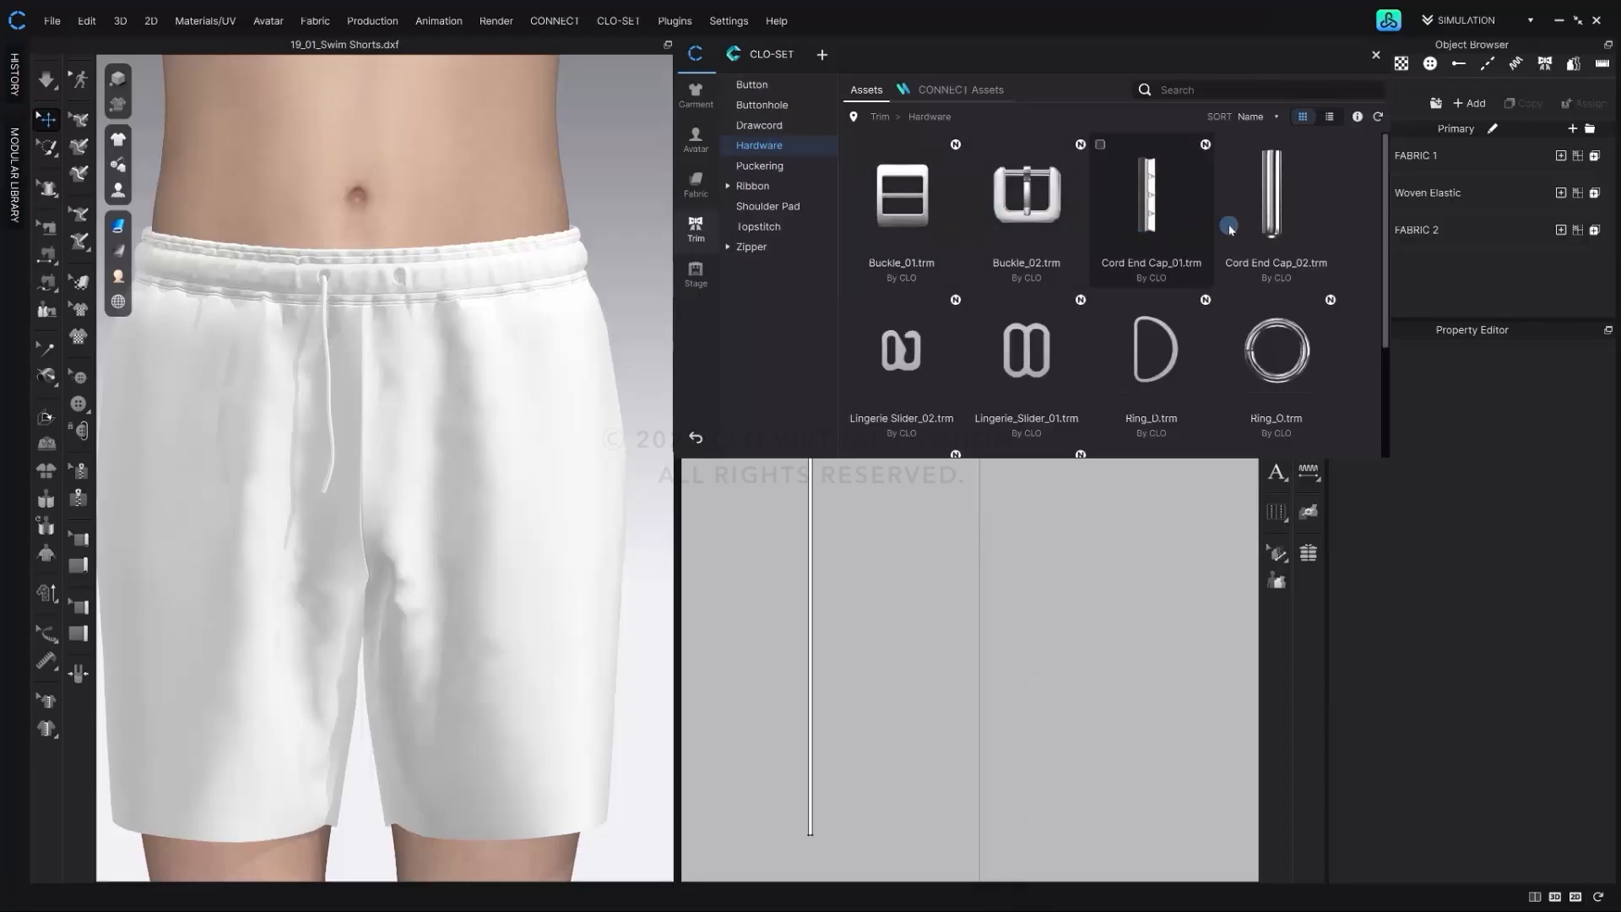
left_click(1266, 223)
left_click(326, 498)
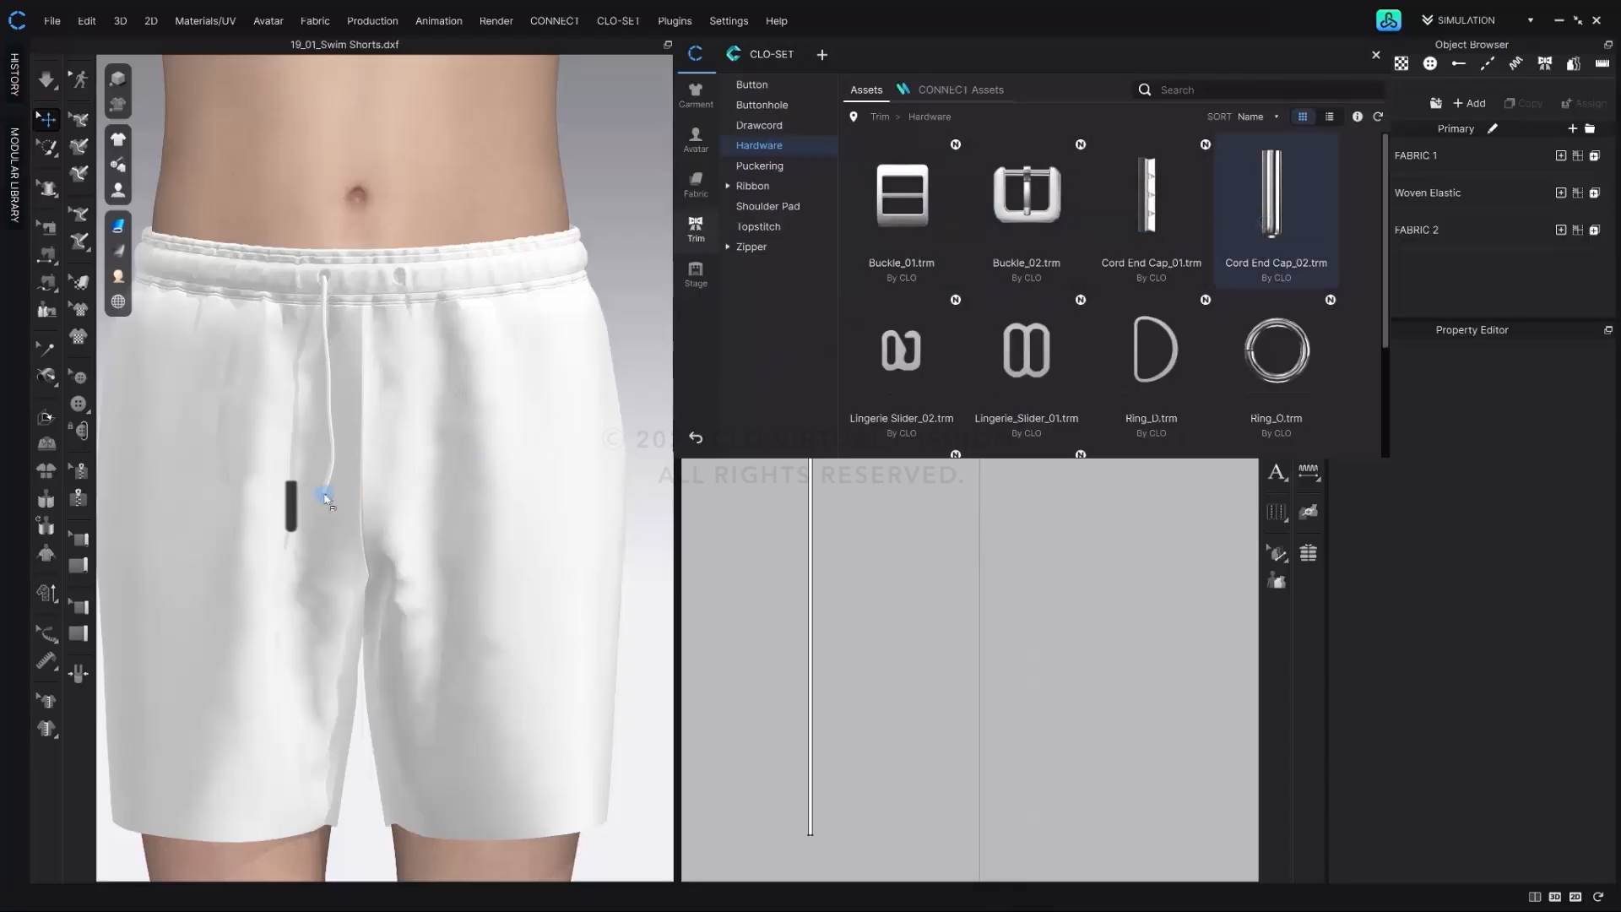
scroll(326, 498, "down", 6)
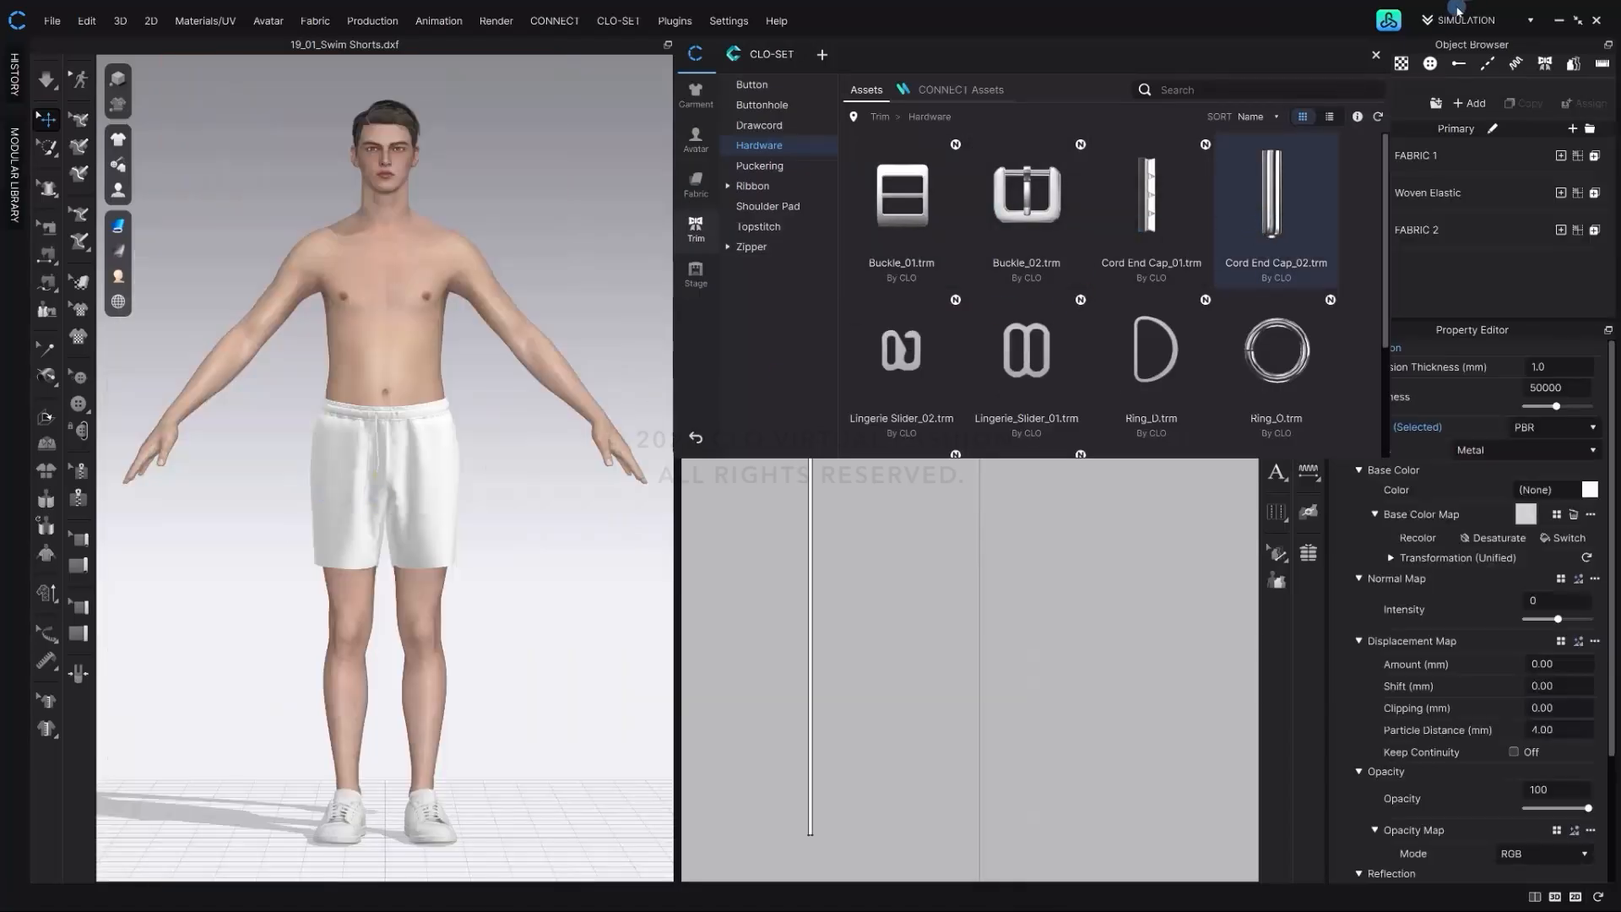
left_click(1376, 55)
- Attach the cord end cap to the lower end of the drawcord
left_click(378, 370)
scroll(372, 390, "up", 10)
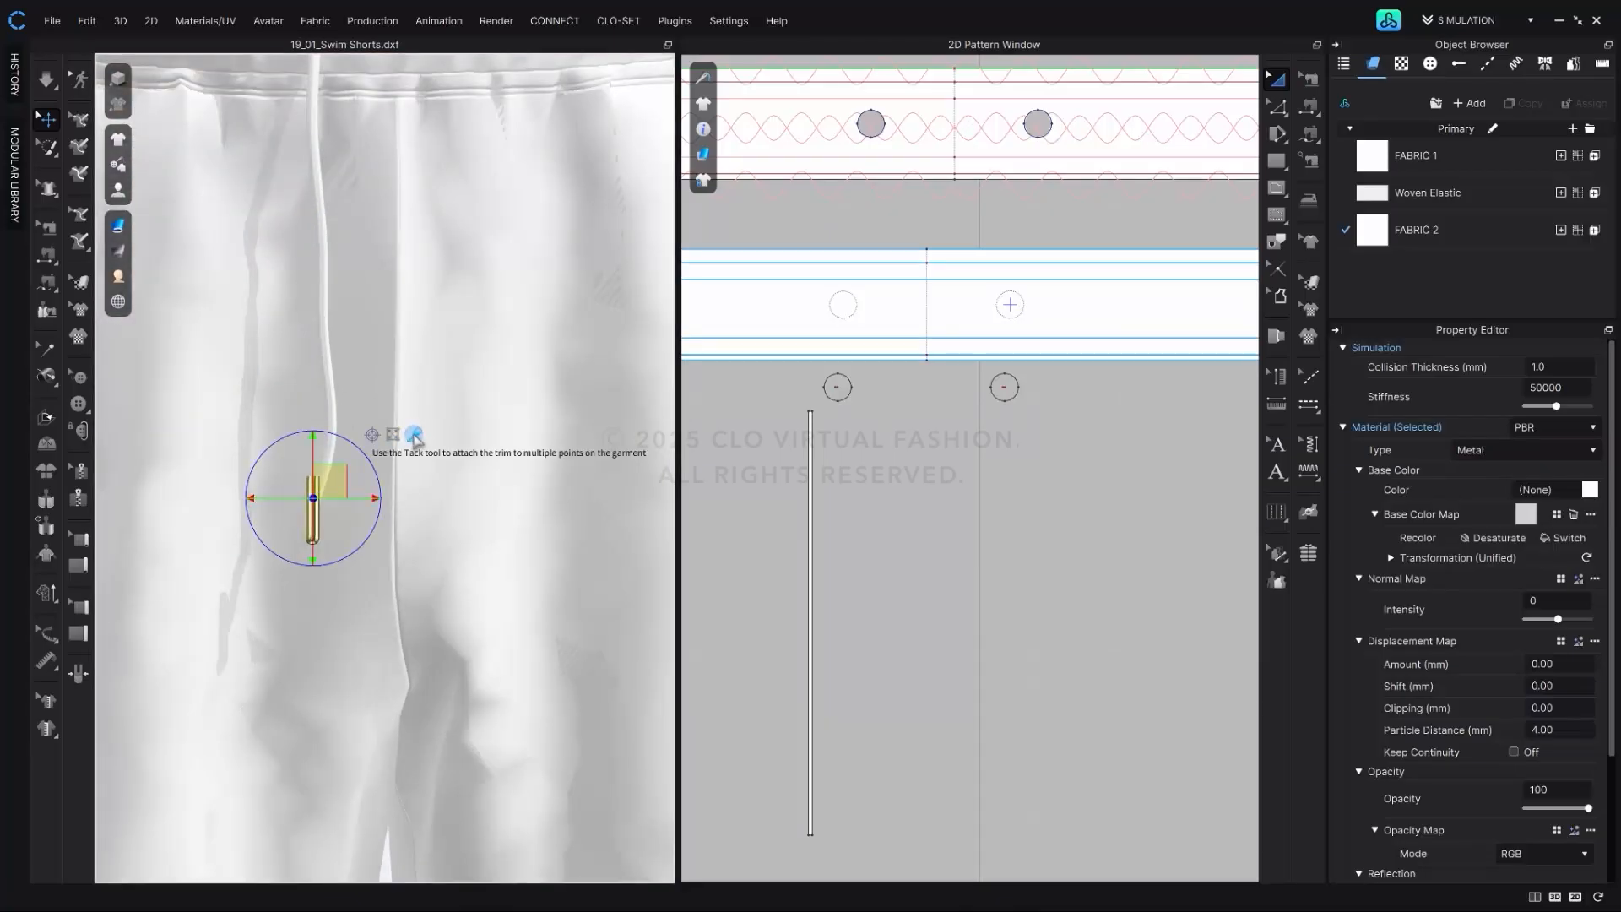
left_click(414, 435)
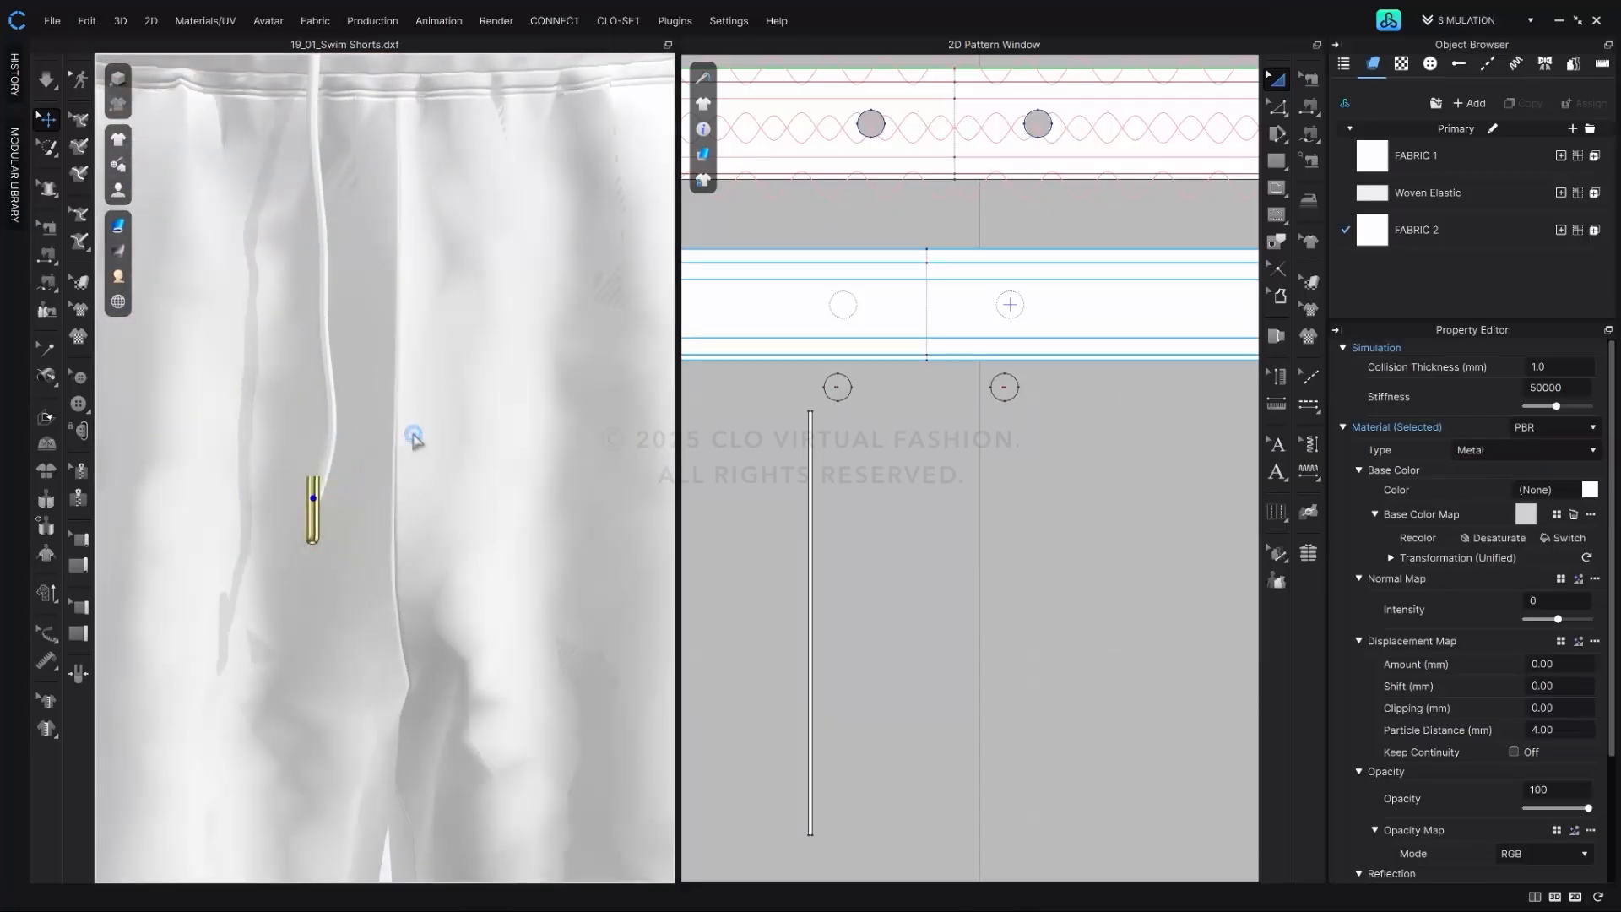
left_click(314, 500)
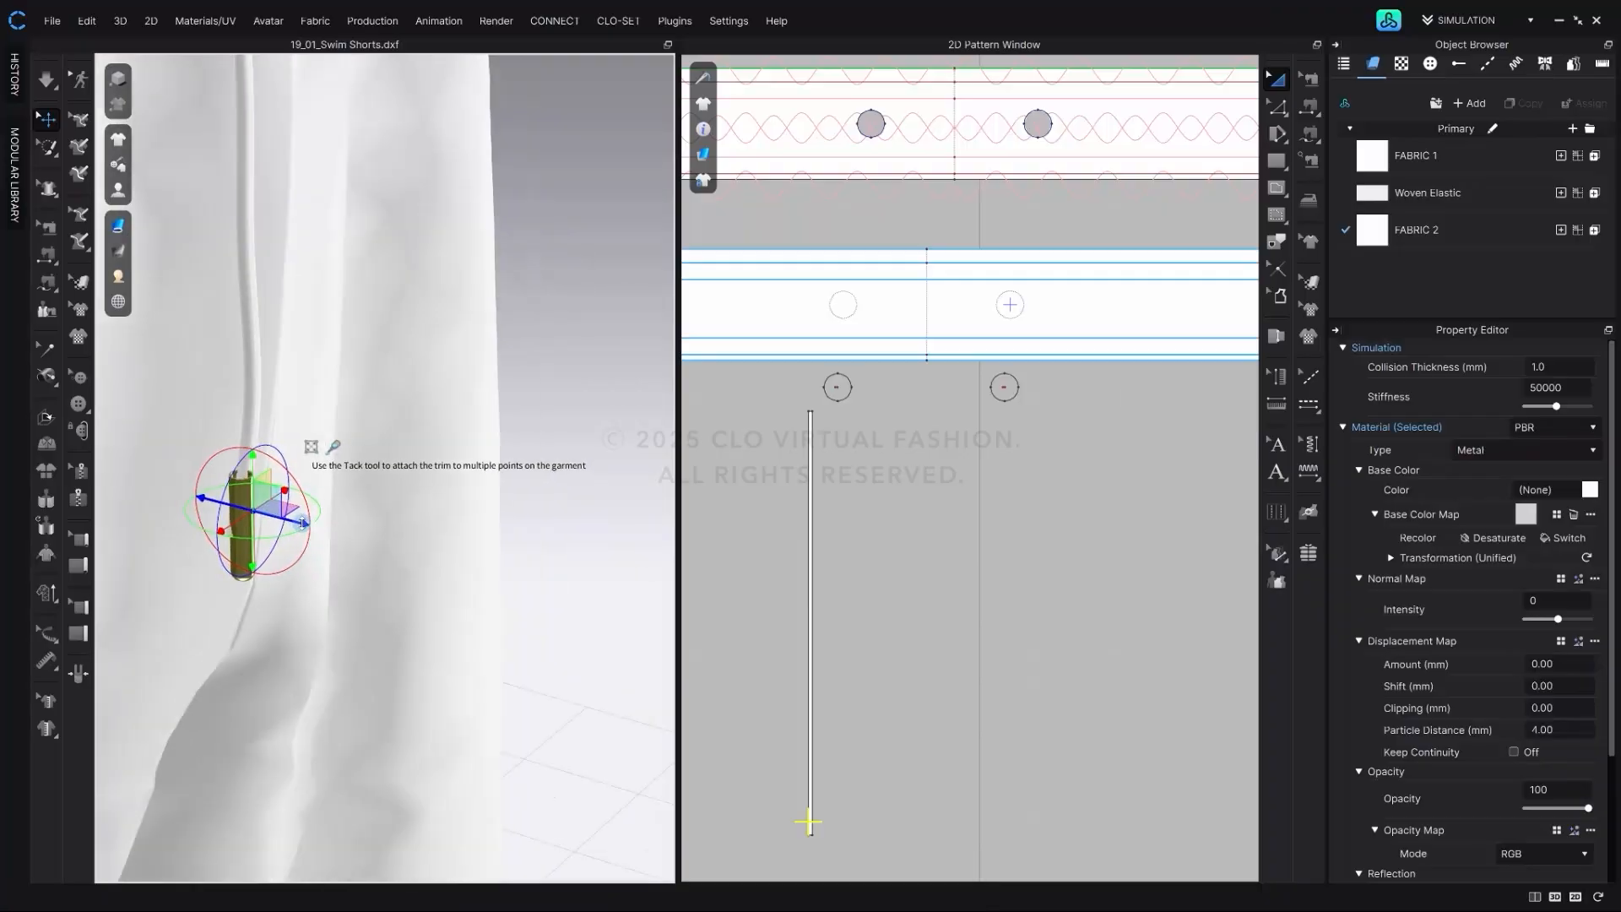
- Adjust the end cap's depth so it fits over the cord tip, and simulate the drawcord with the cap
left_click_drag(305, 524, 313, 531)
right_click_drag(292, 507, 310, 511)
left_click_drag(311, 502, 321, 496)
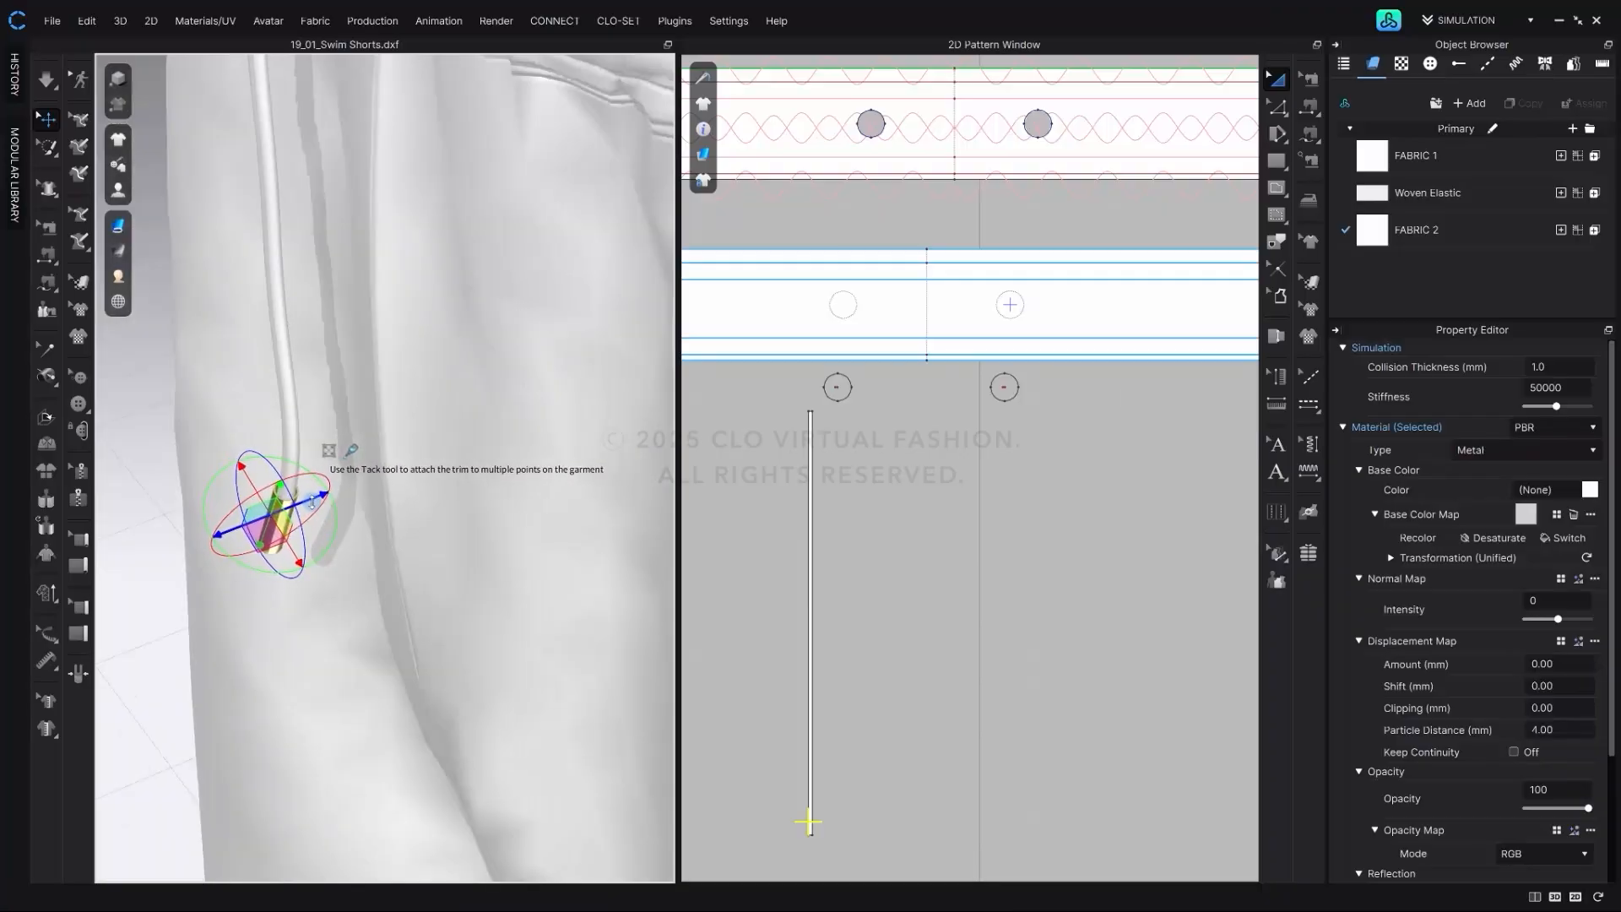
right_click_drag(322, 496, 365, 486)
left_click(724, 487)
scroll(507, 488, "down", 4)
scroll(423, 509, "down", 3)
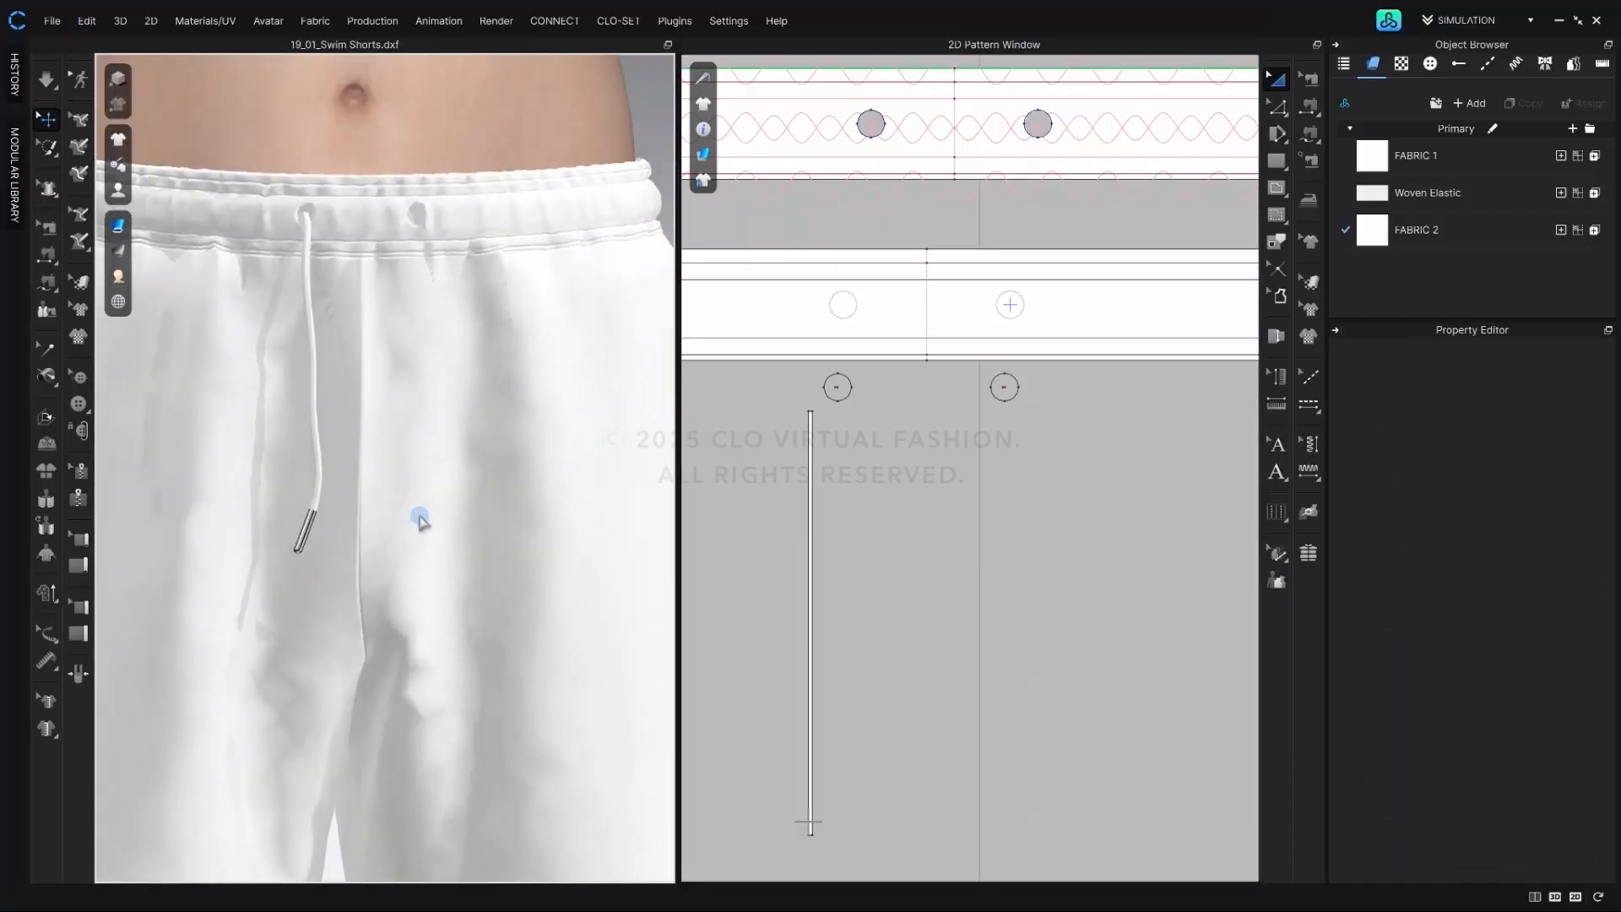
key("space")
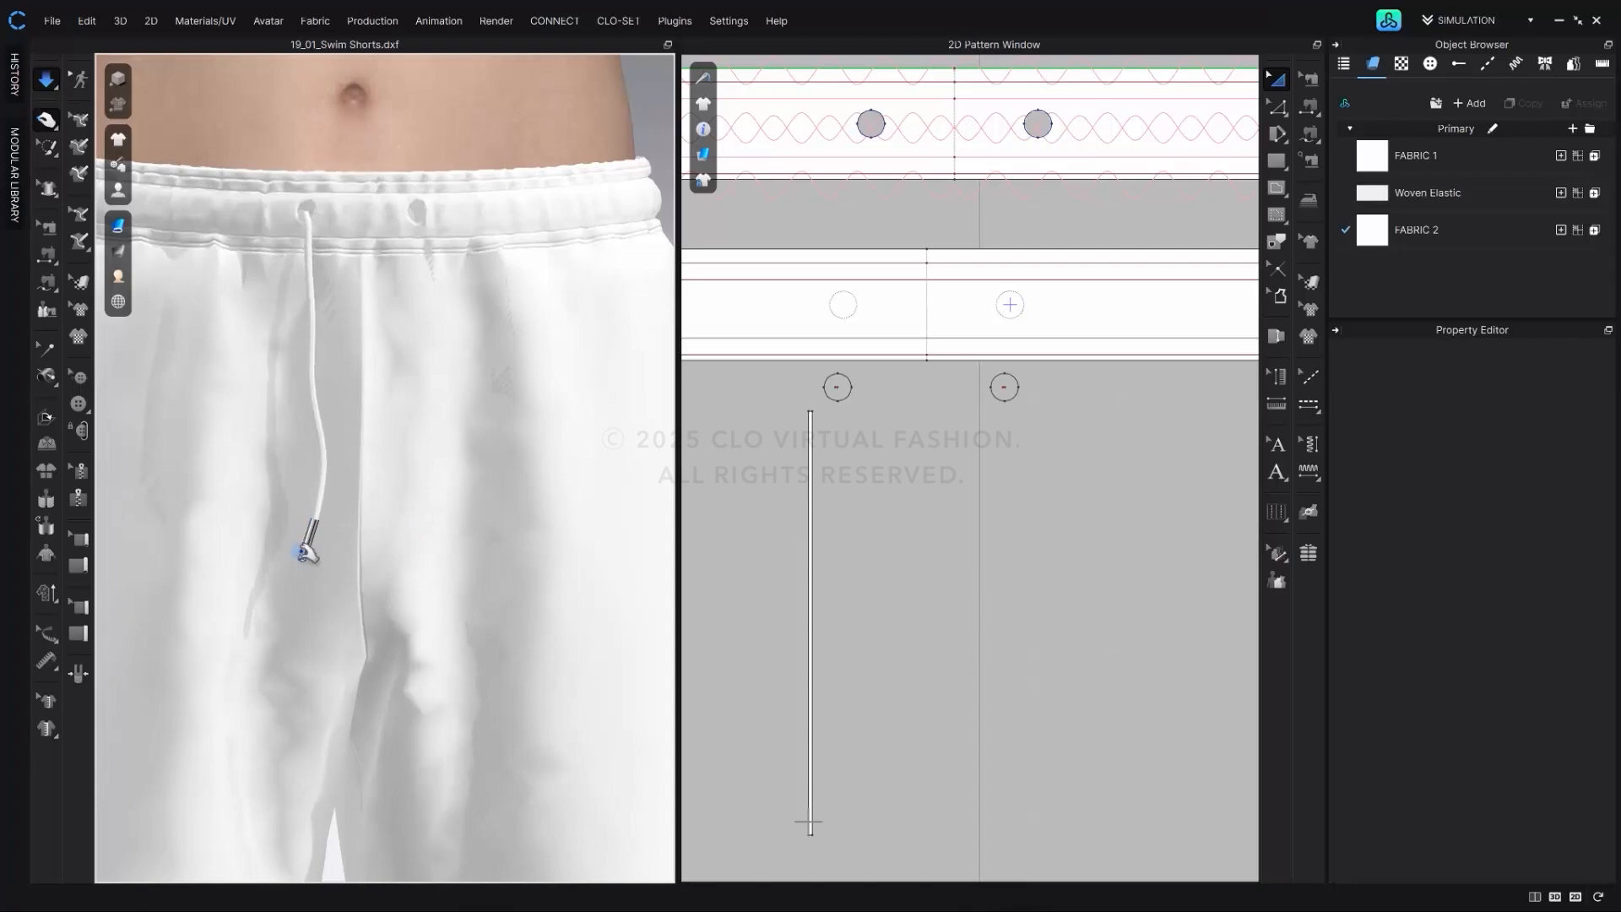
key("space")
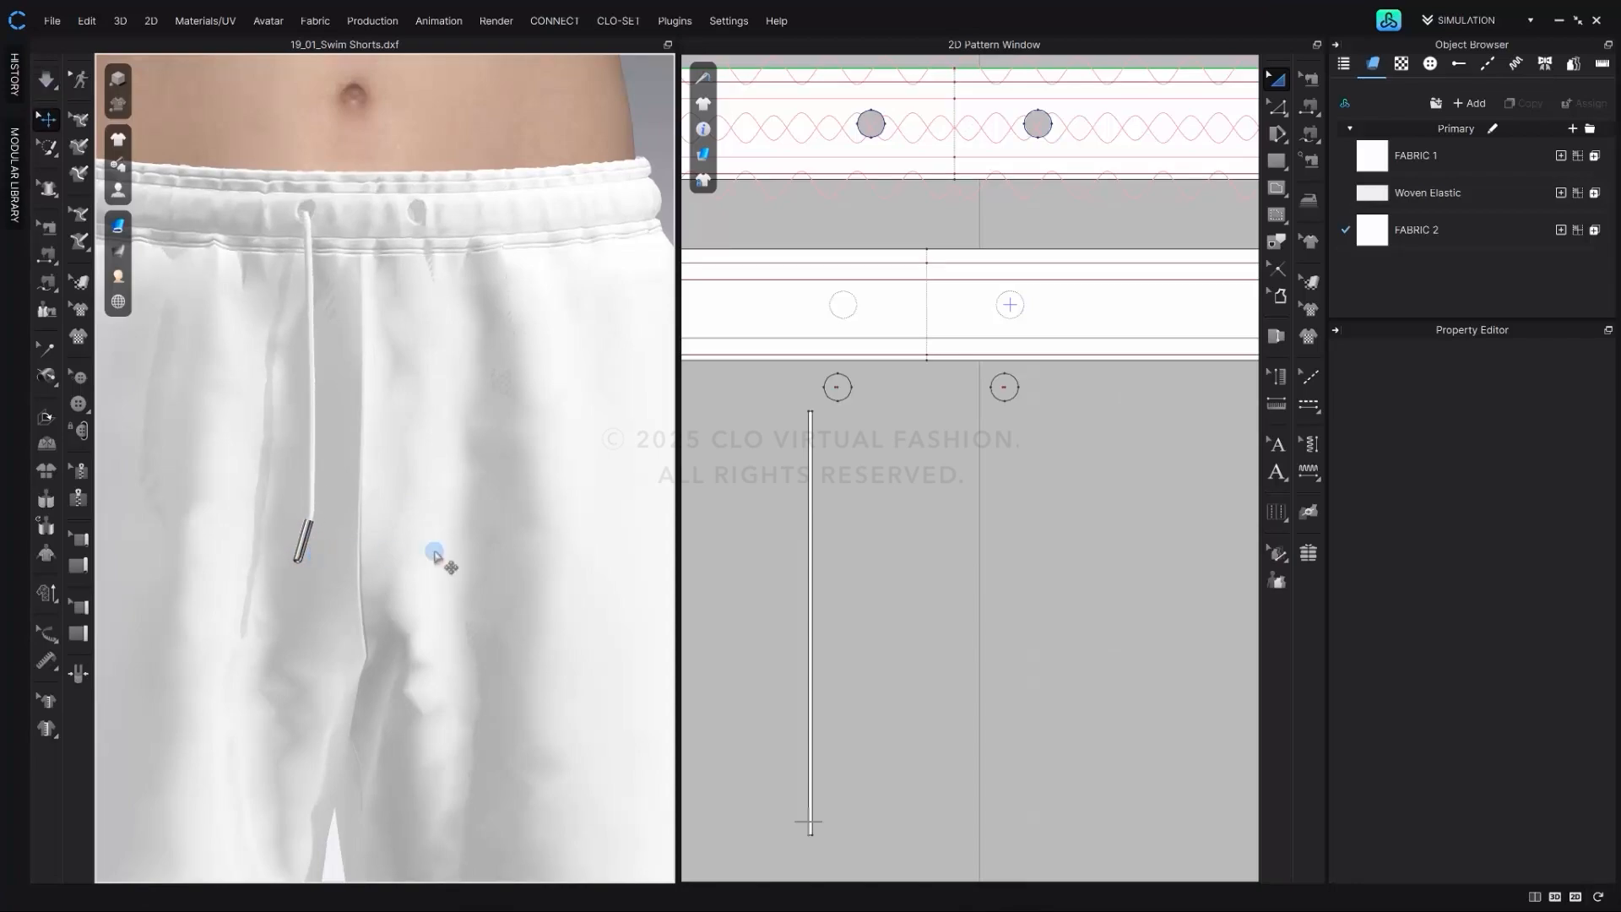
- Create a symmetric copy of the drawcord pattern and place it level with the original, about 1.67 in beside it
left_click(808, 498)
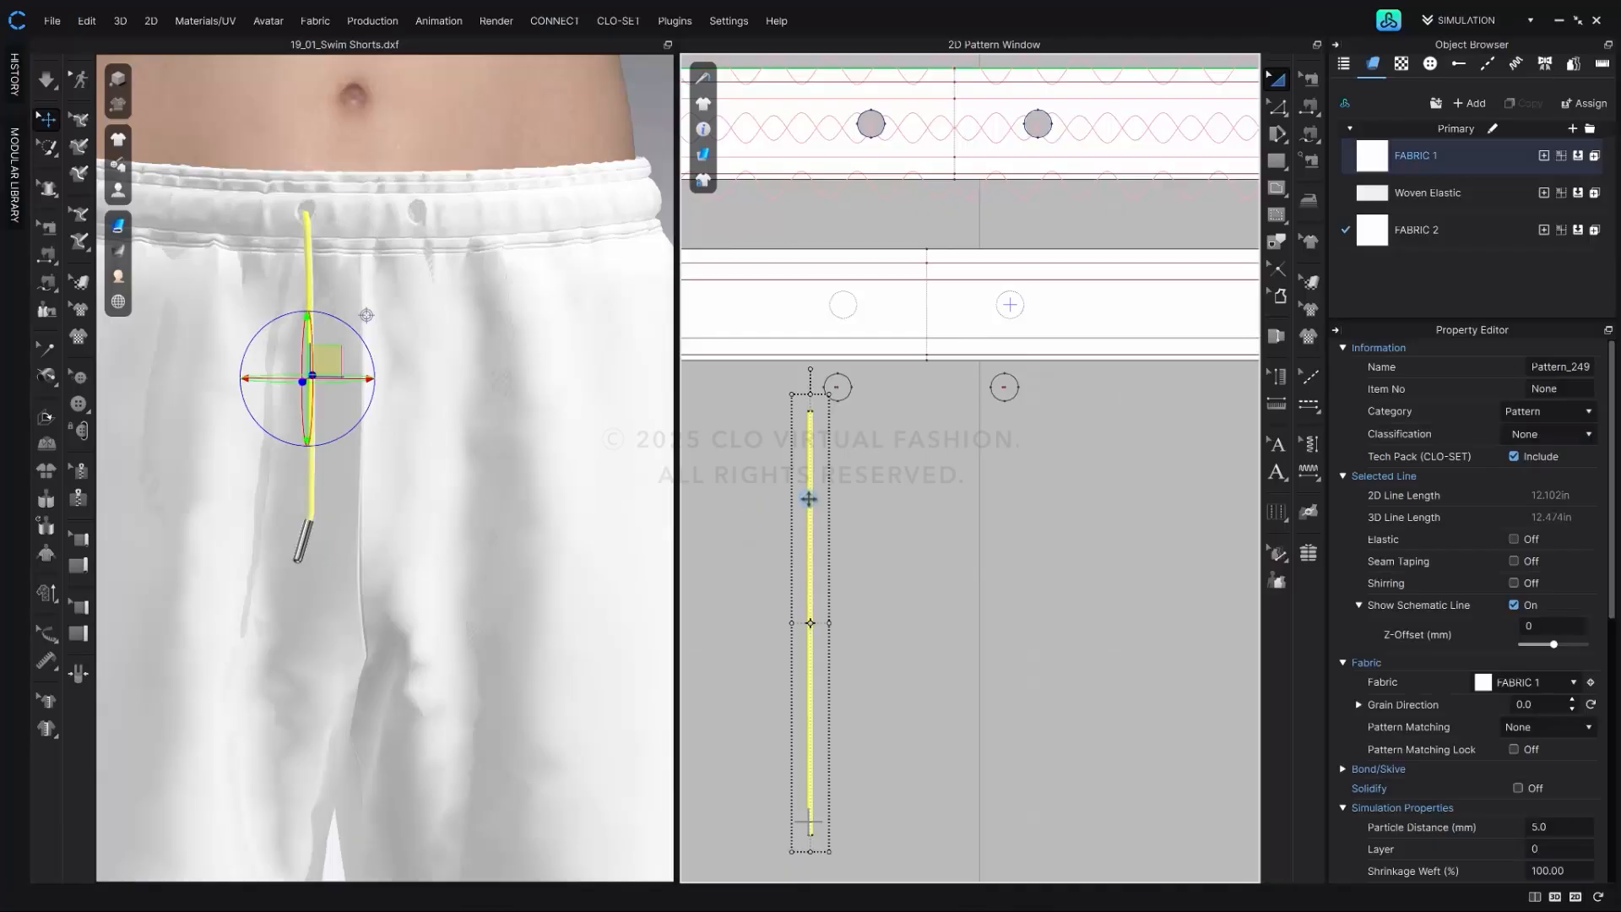
scroll(808, 498, "up", 3)
right_click(750, 496)
left_click(833, 221)
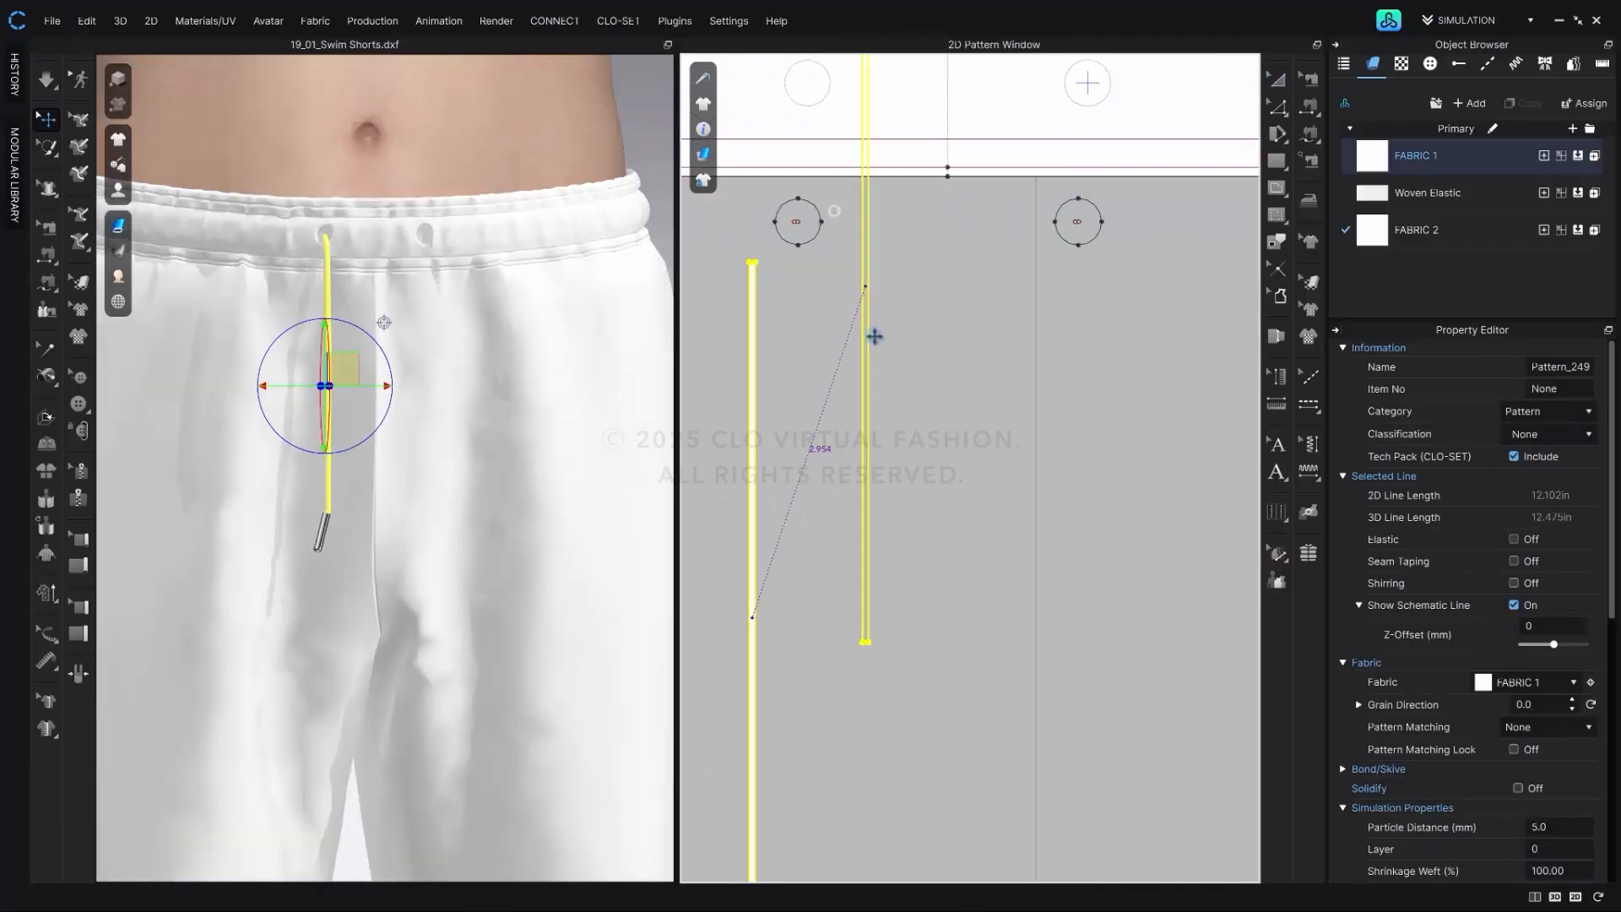
left_click(950, 620)
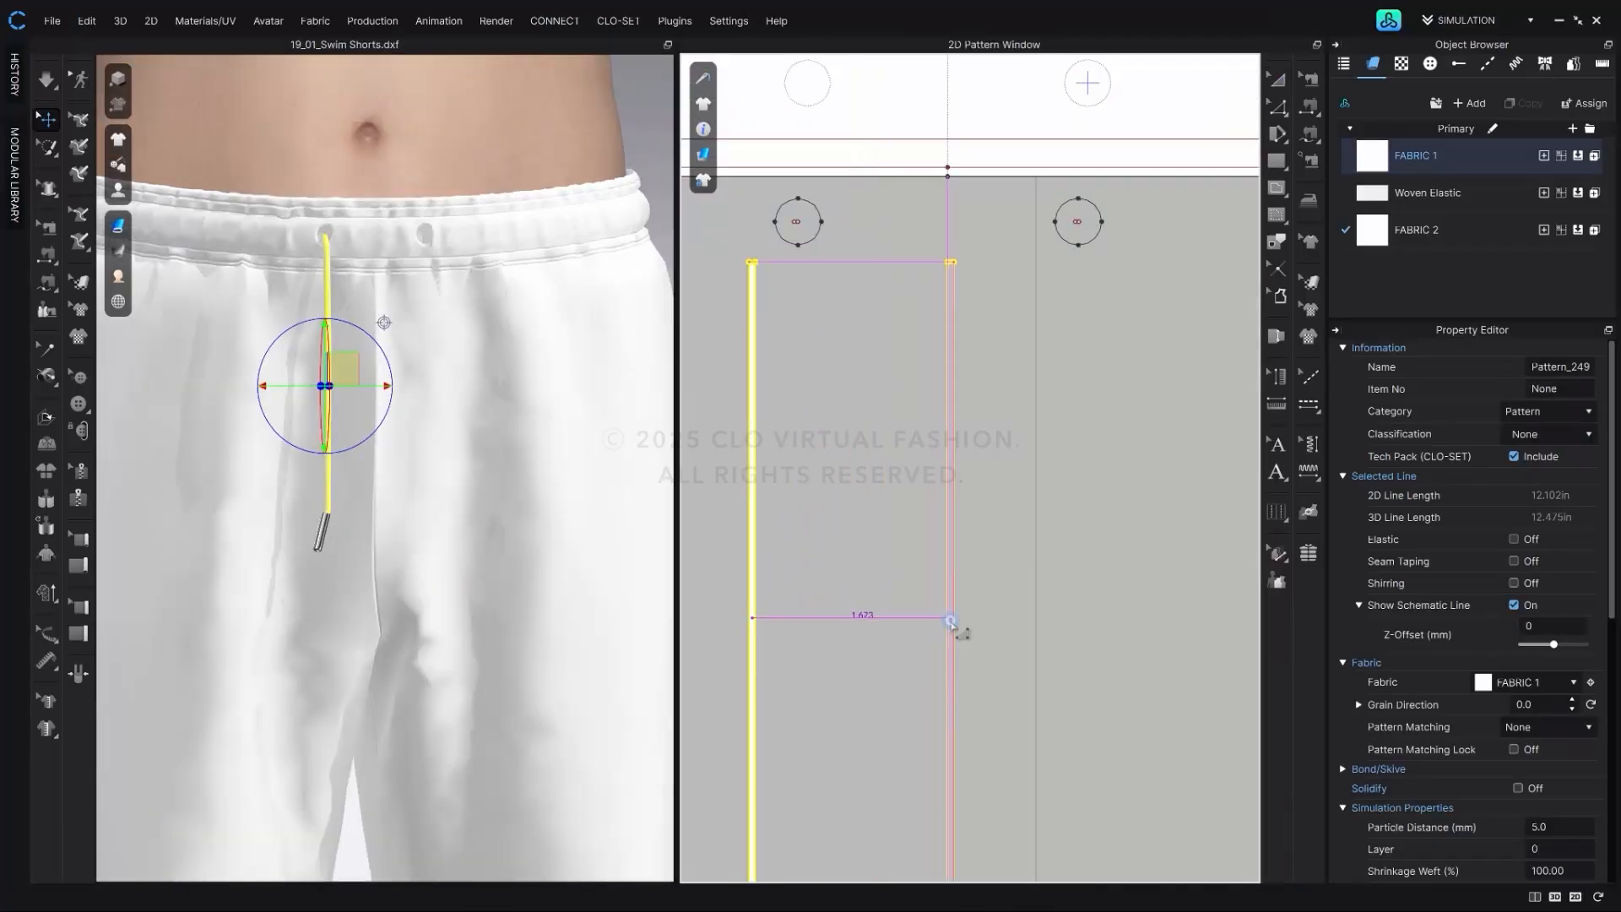
- Sew the upper end of the copied drawcord to the short line inside the second eyelet circle
left_click(1308, 107)
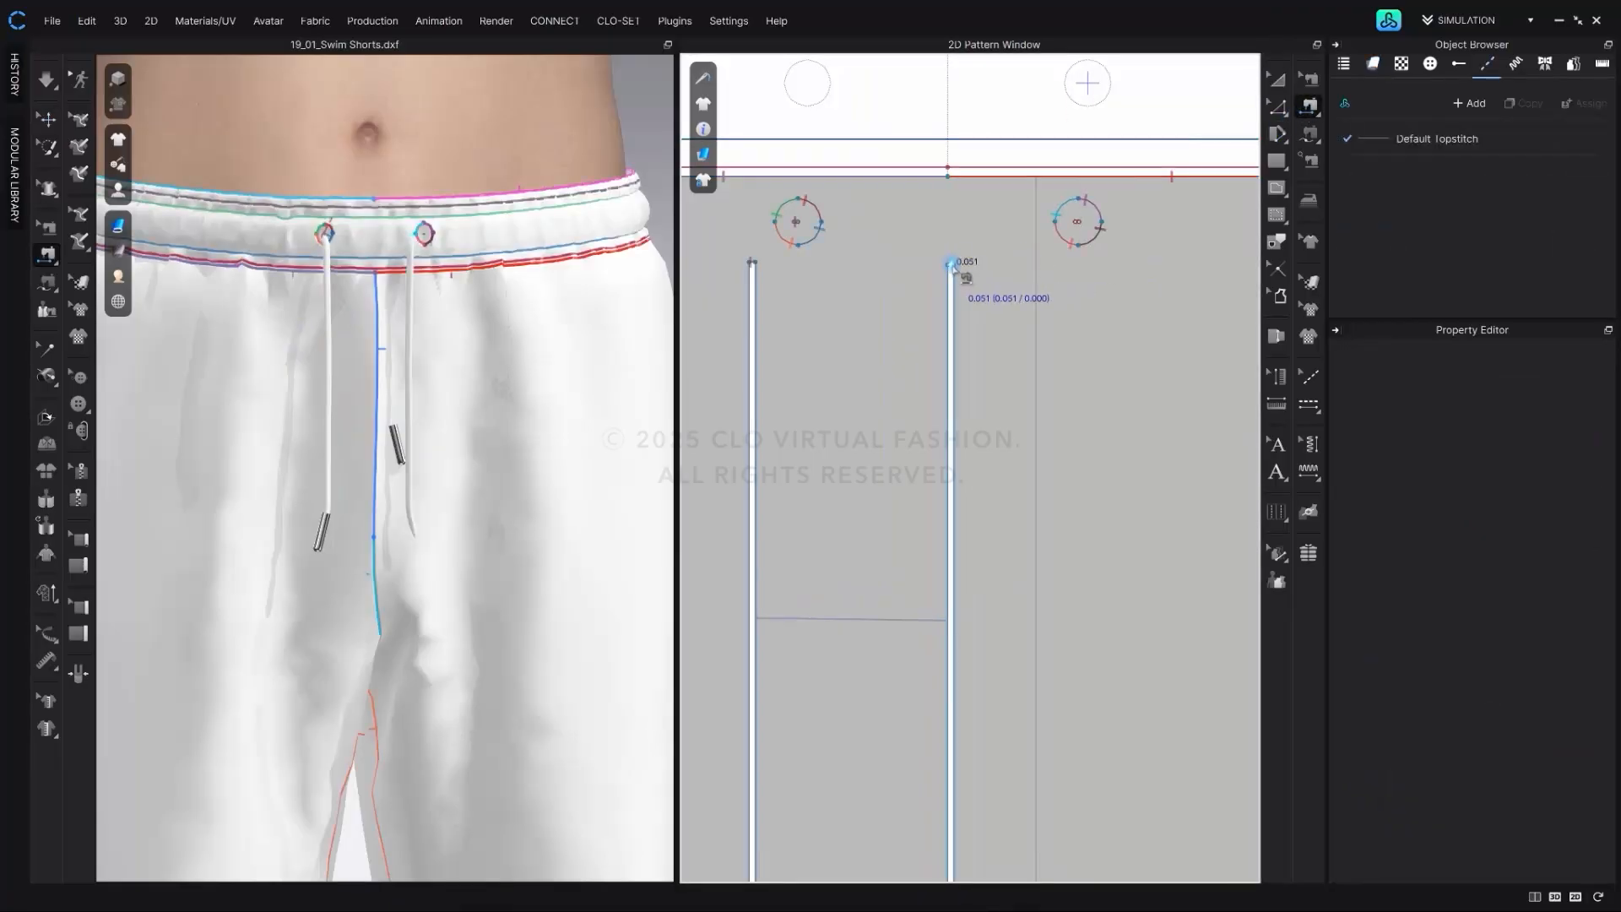
left_click(951, 264)
left_click(1078, 223)
key("q")
- Move the copied drawcord sideways on the avatar to line it up with the second eyelet
left_click(411, 272)
right_click_drag(451, 286, 456, 315)
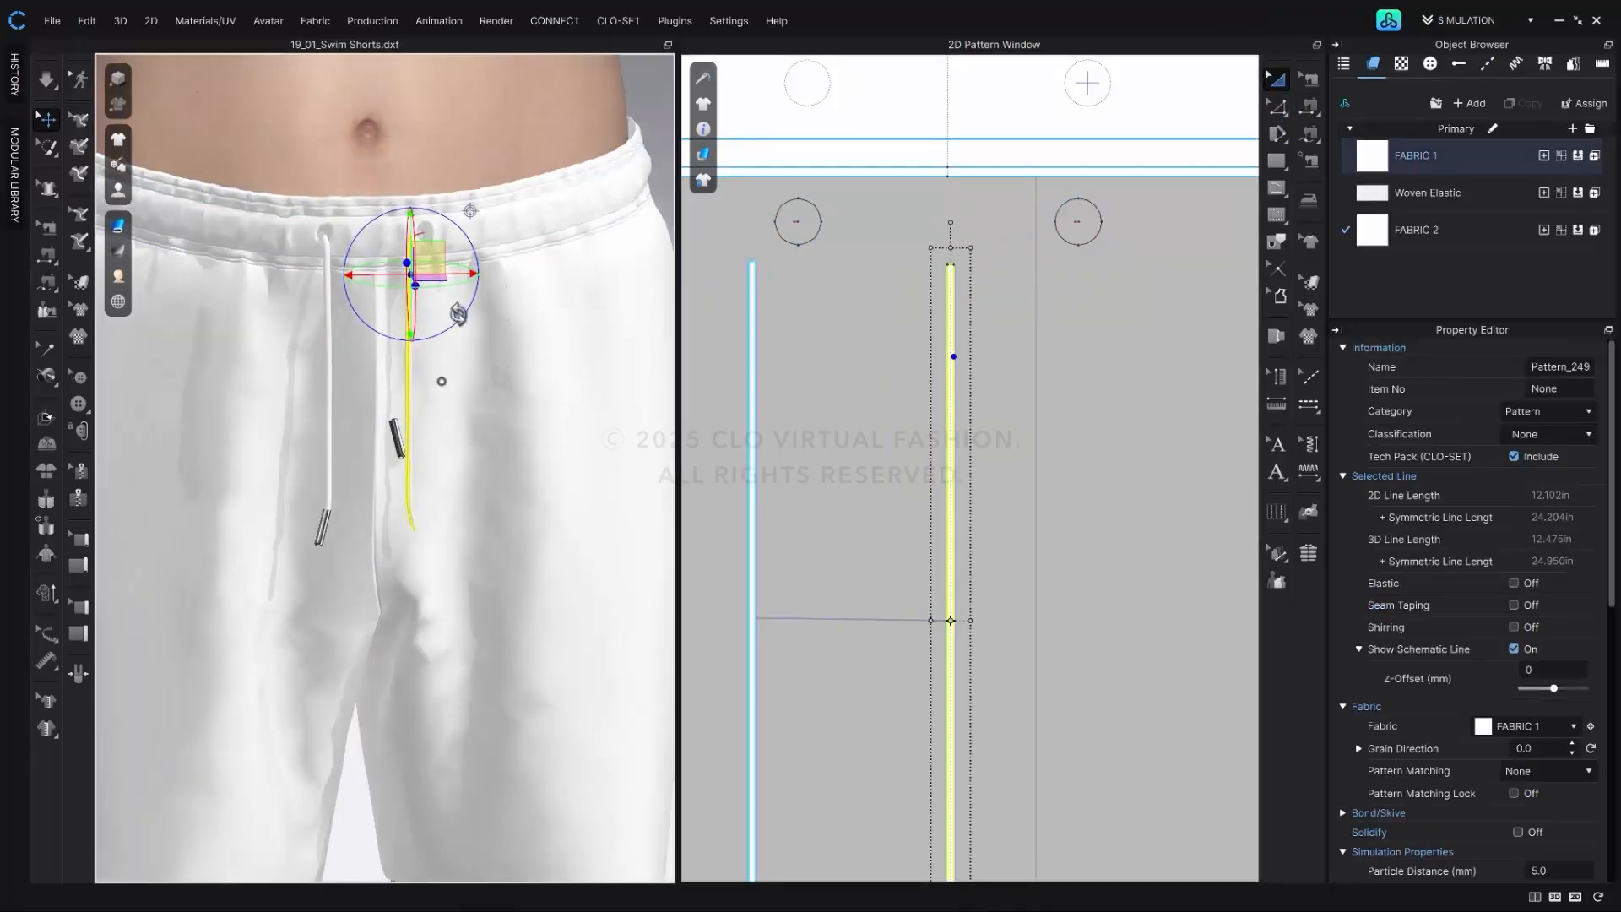
left_click_drag(456, 273, 477, 273)
right_click_drag(477, 273, 503, 275)
- Move the copied cord end cap down and adjust its depth to fit over the lower tip of the second drawcord
left_click(418, 443)
scroll(422, 446, "up", 4)
right_click_drag(426, 443, 447, 414)
left_click_drag(473, 400, 485, 418)
right_click_drag(486, 422, 519, 439)
left_click_drag(483, 477, 495, 484)
right_click_drag(497, 481, 460, 451)
left_click_drag(456, 439, 462, 544)
left_click_drag(483, 541, 500, 581)
right_click_drag(485, 565, 519, 578)
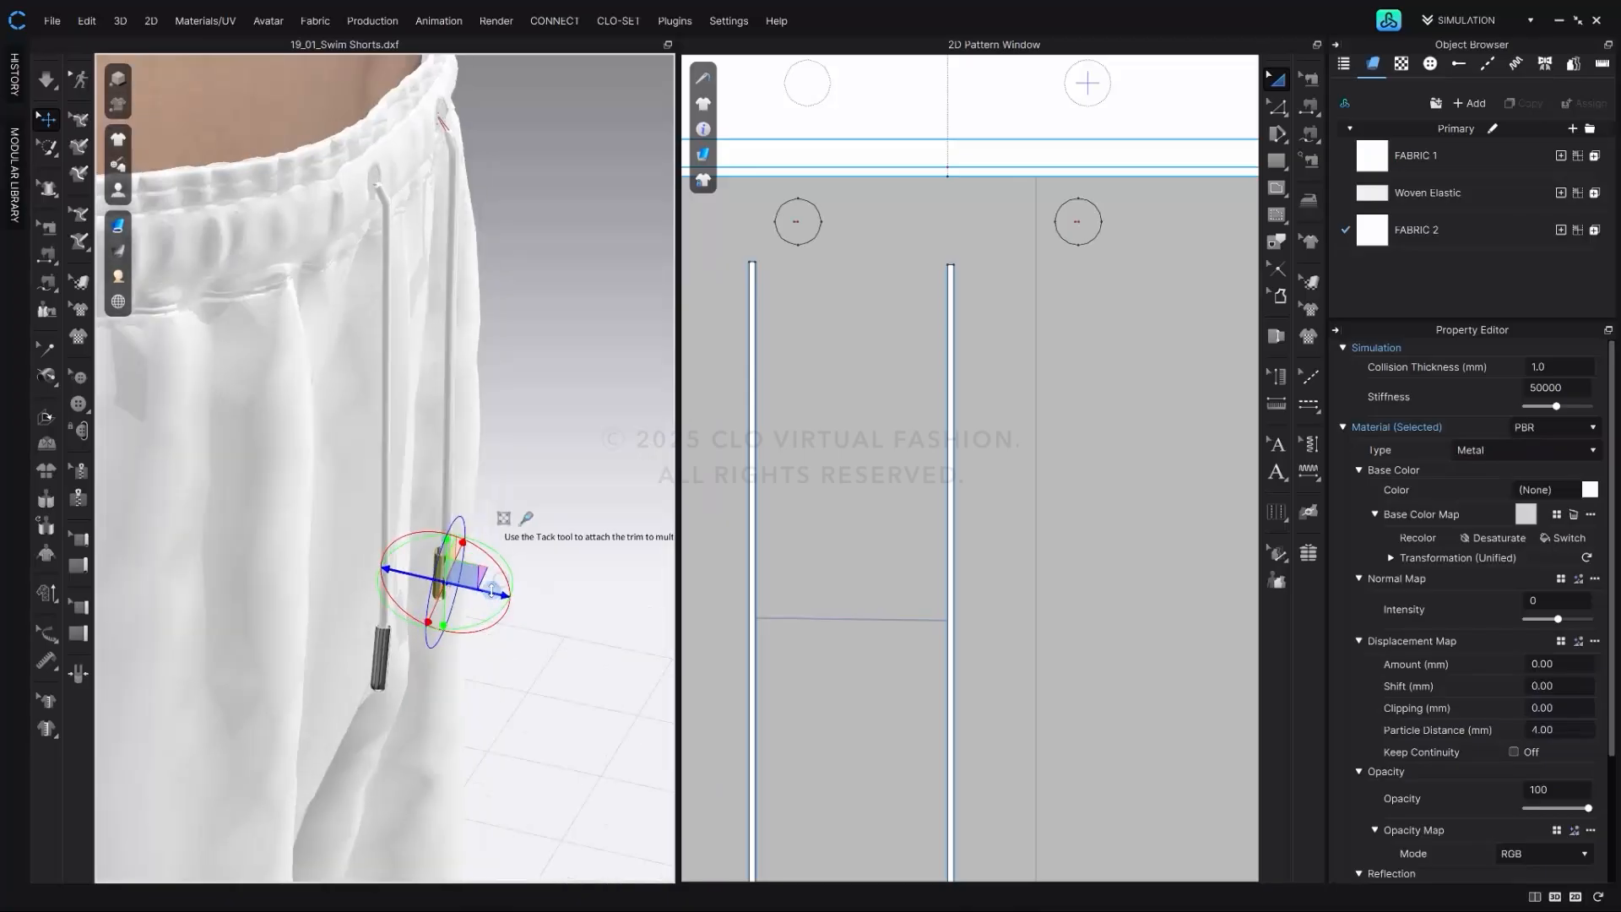
left_click_drag(492, 592, 499, 593)
right_click_drag(498, 563, 430, 586)
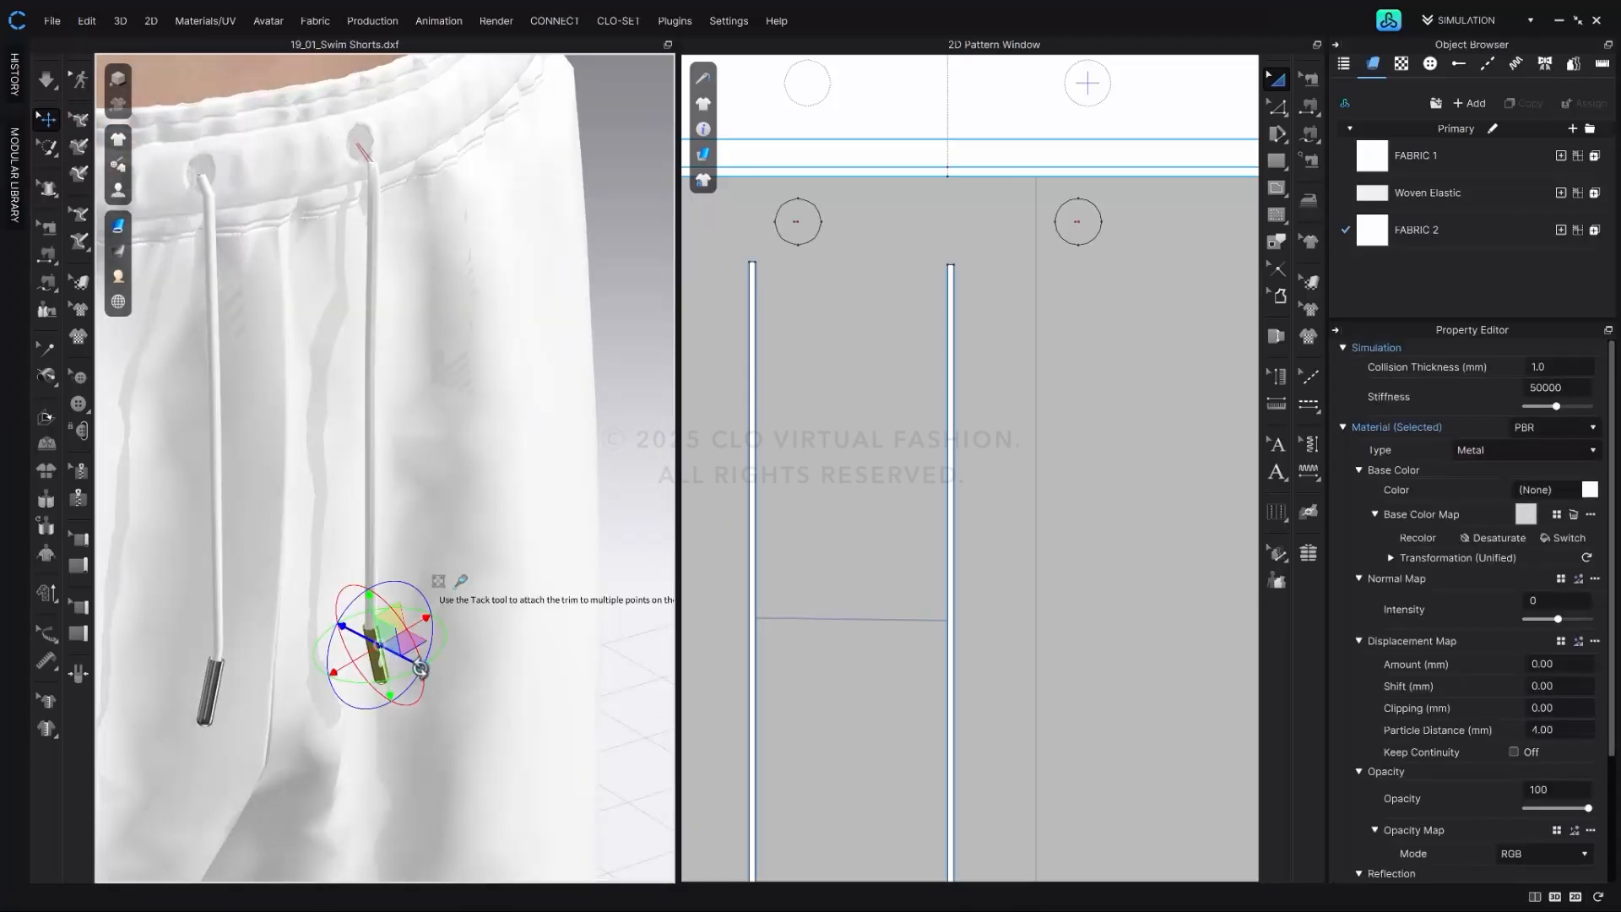
- Simulate the shorts with both drawcords and their end caps
left_click(640, 670)
scroll(633, 667, "down", 3)
right_click_drag(507, 624, 384, 557)
key("space")
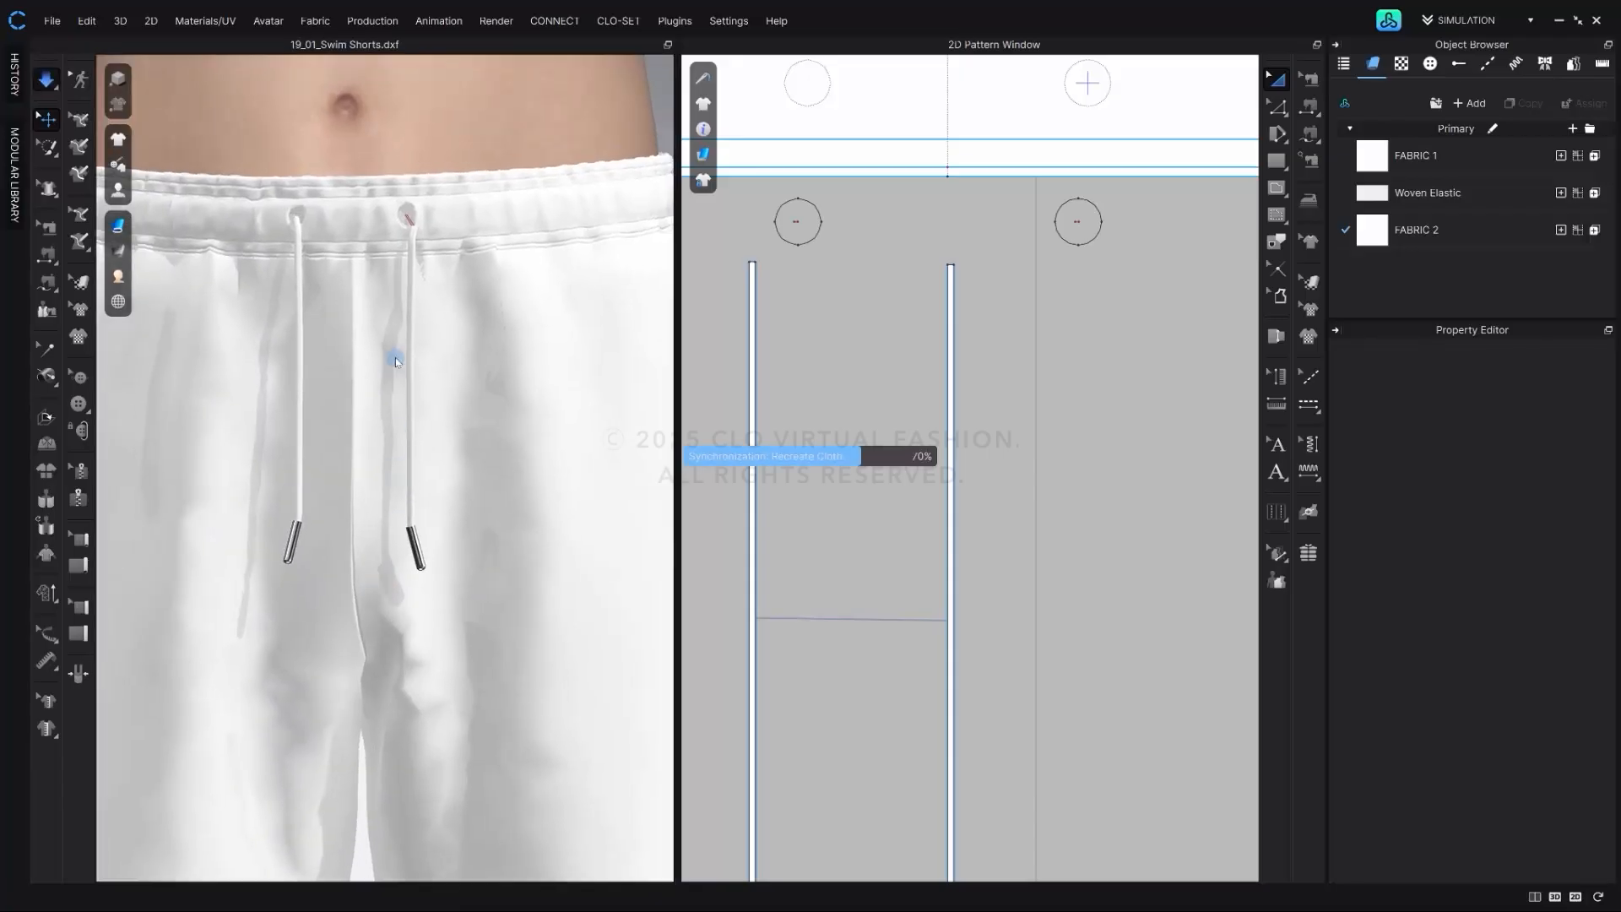
scroll(405, 549, "down", 5)
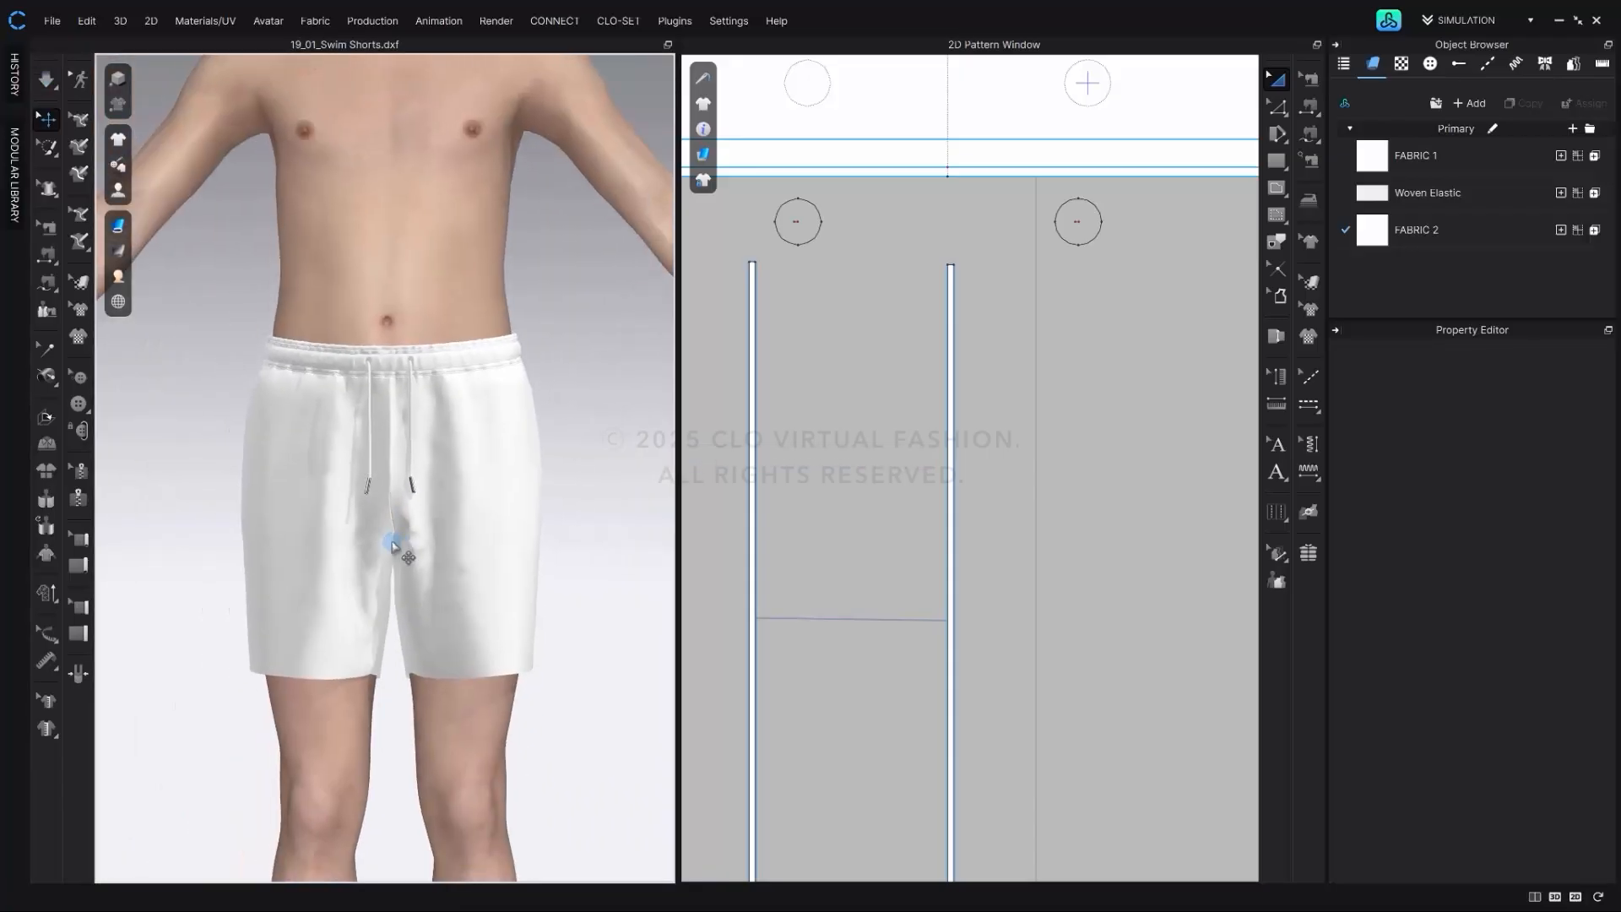
key("space")
- Search the fabric library for nylon and replace FABRIC 1 with V1_Woven_Nylon_Matte
scroll(739, 543, "down", 5)
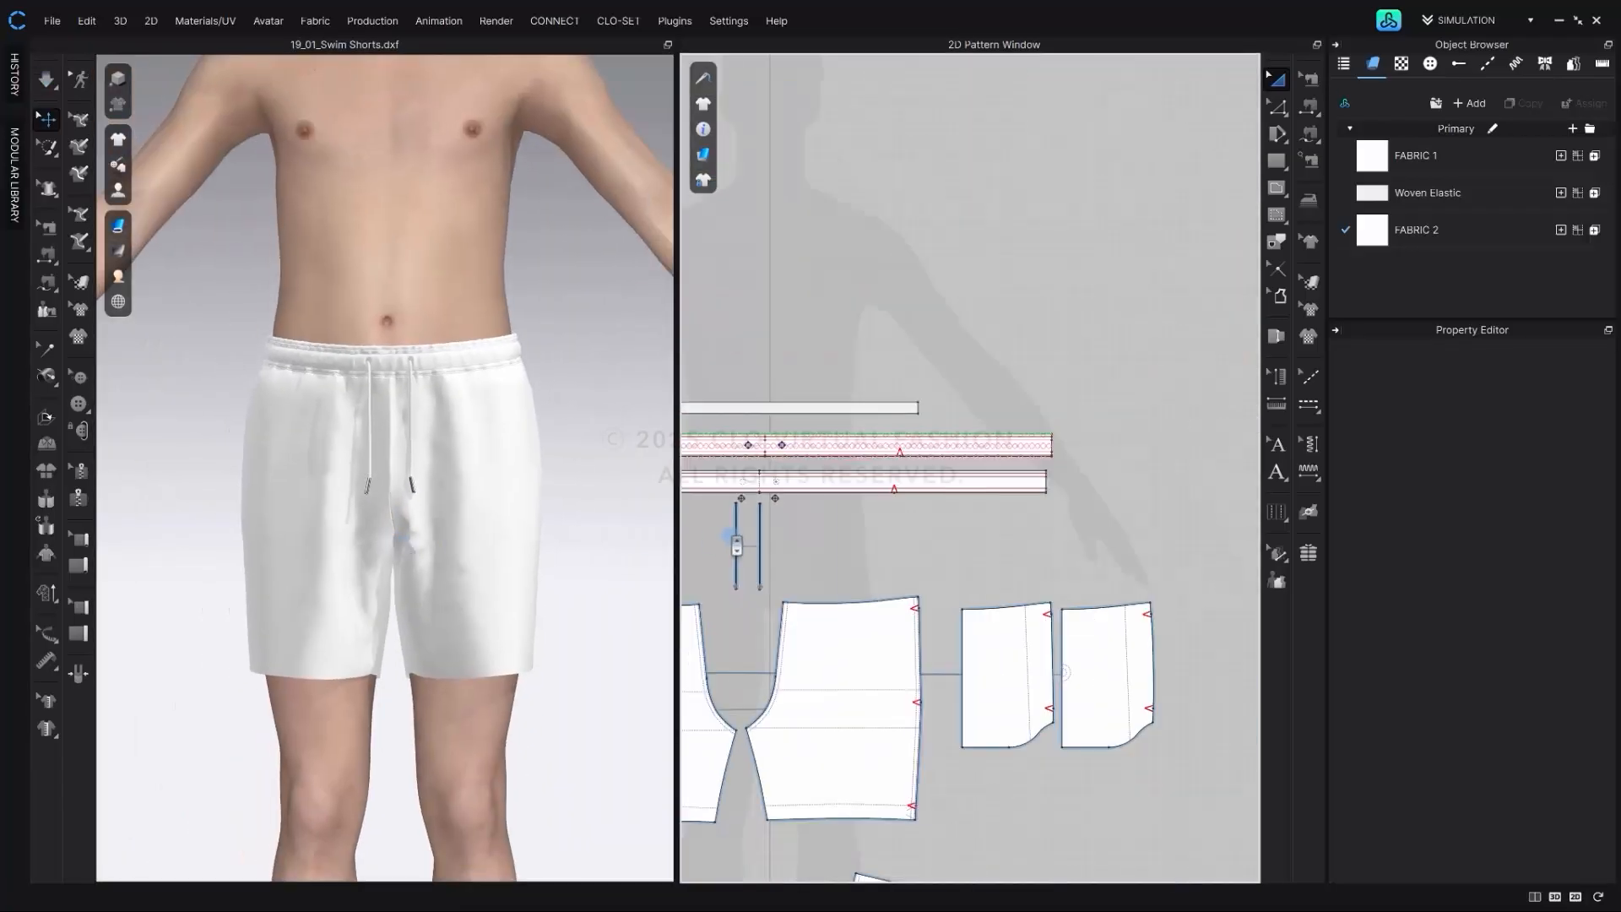
right_click_drag(834, 530, 949, 485)
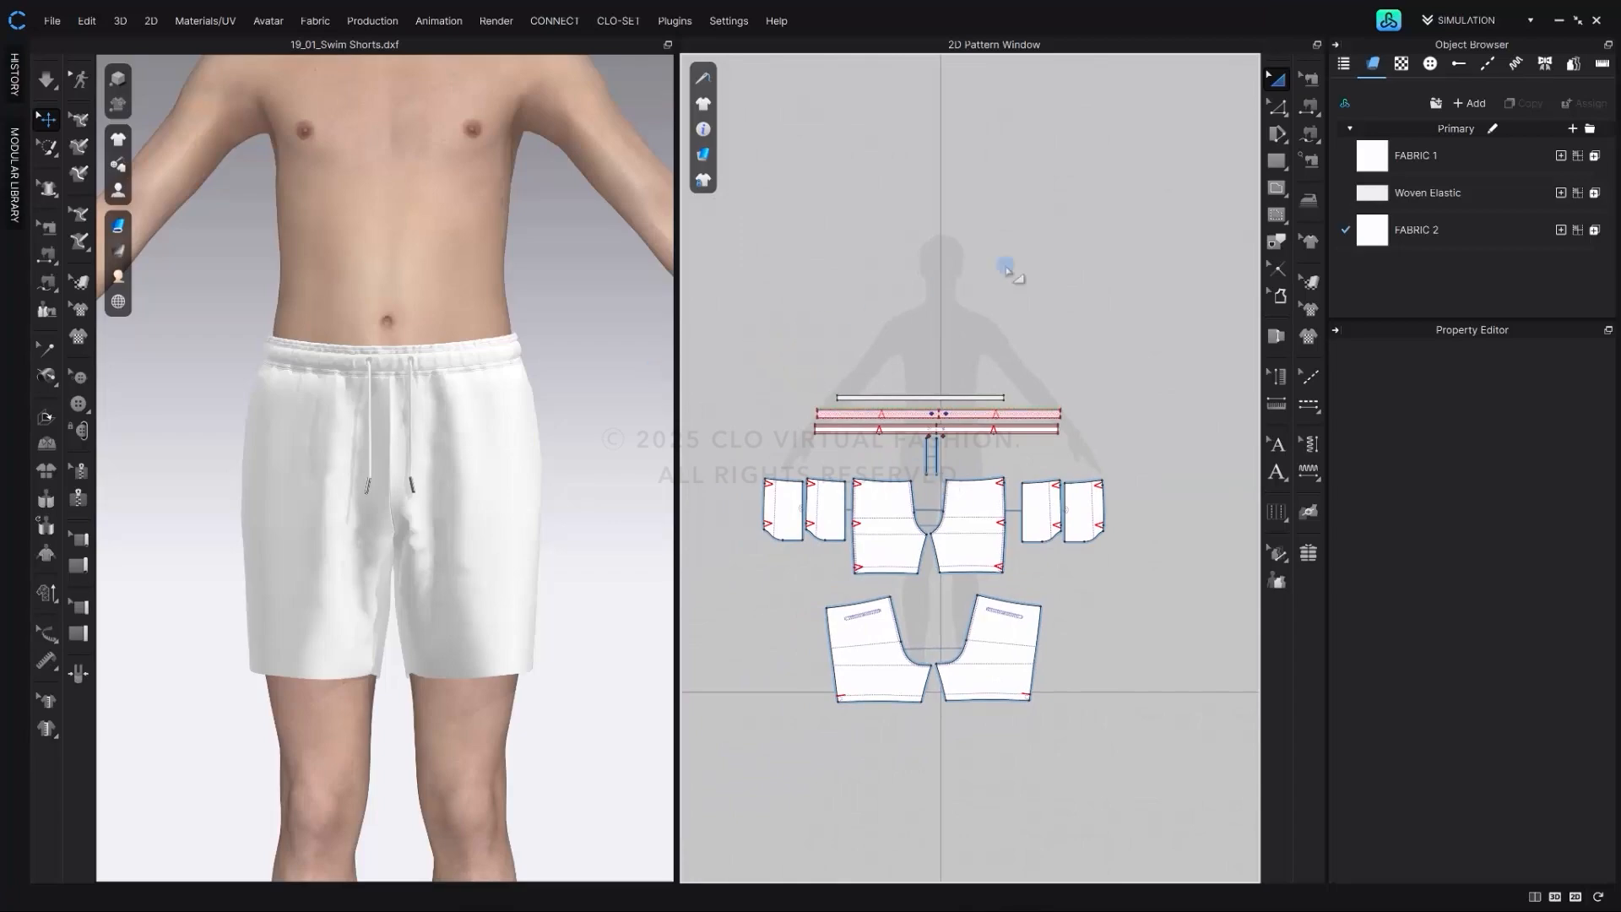
left_click(1384, 25)
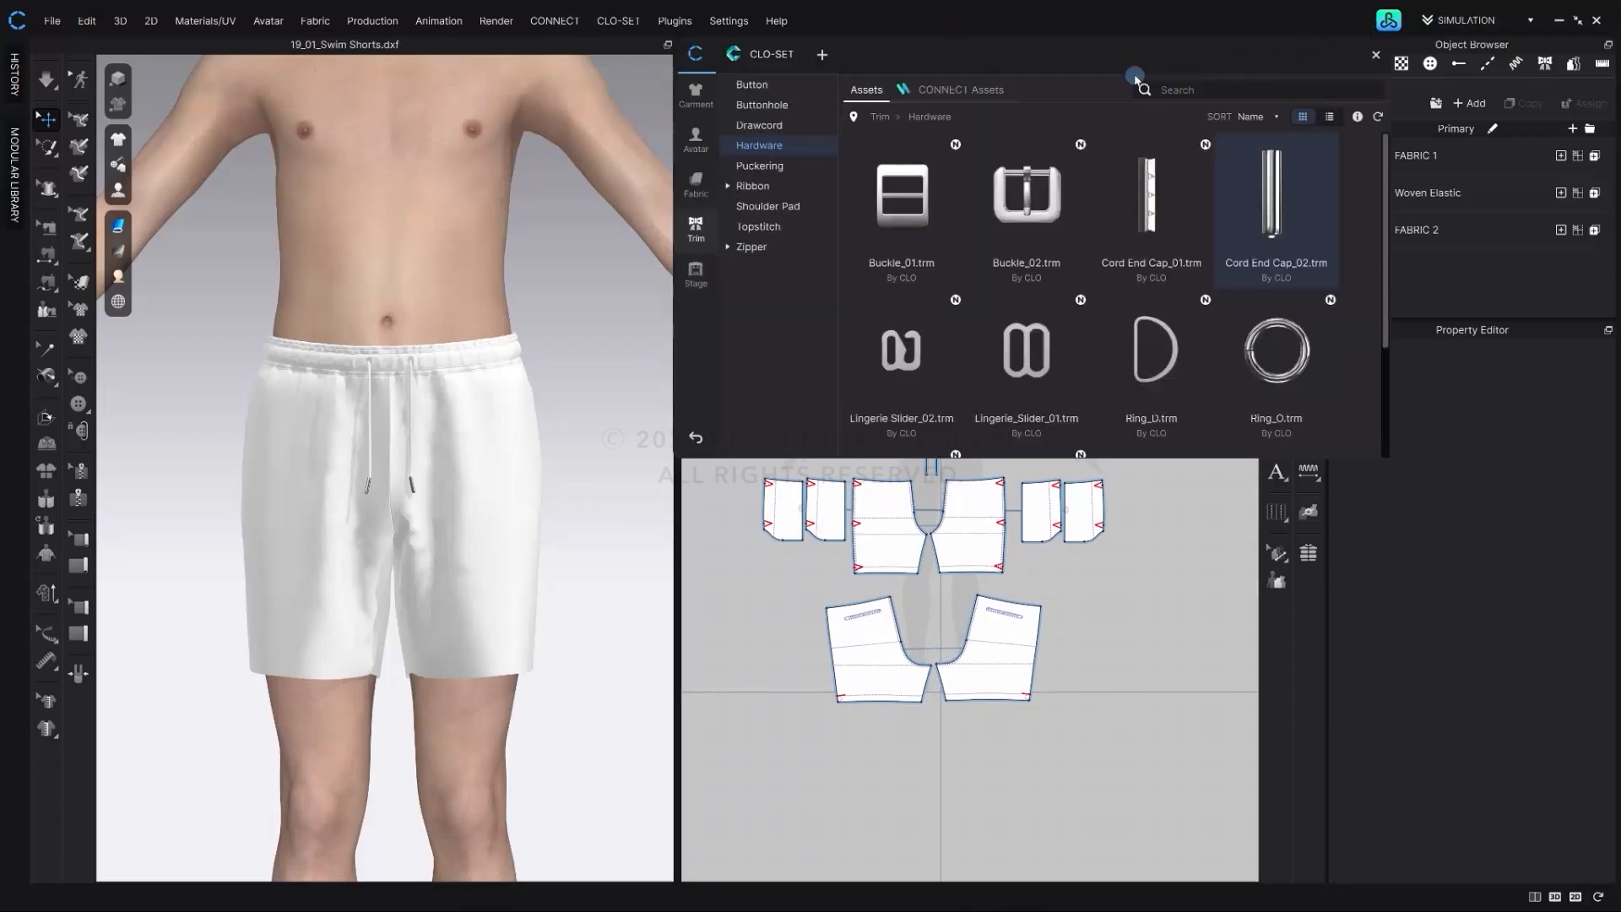
left_click(696, 181)
left_click(1183, 91)
type("n")
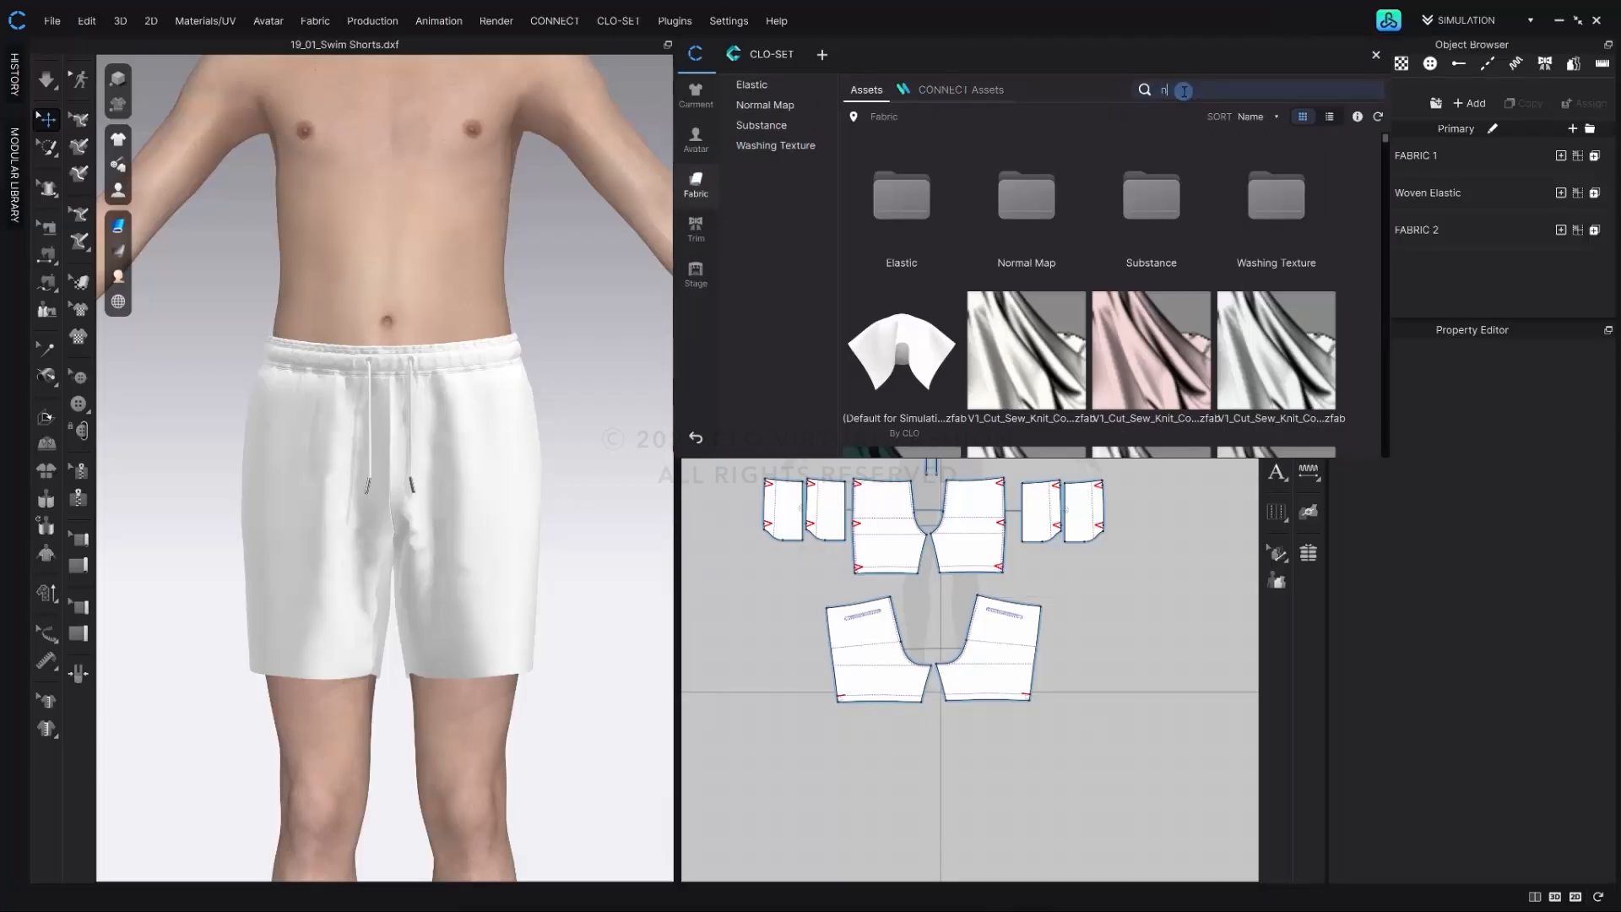
type("ylon")
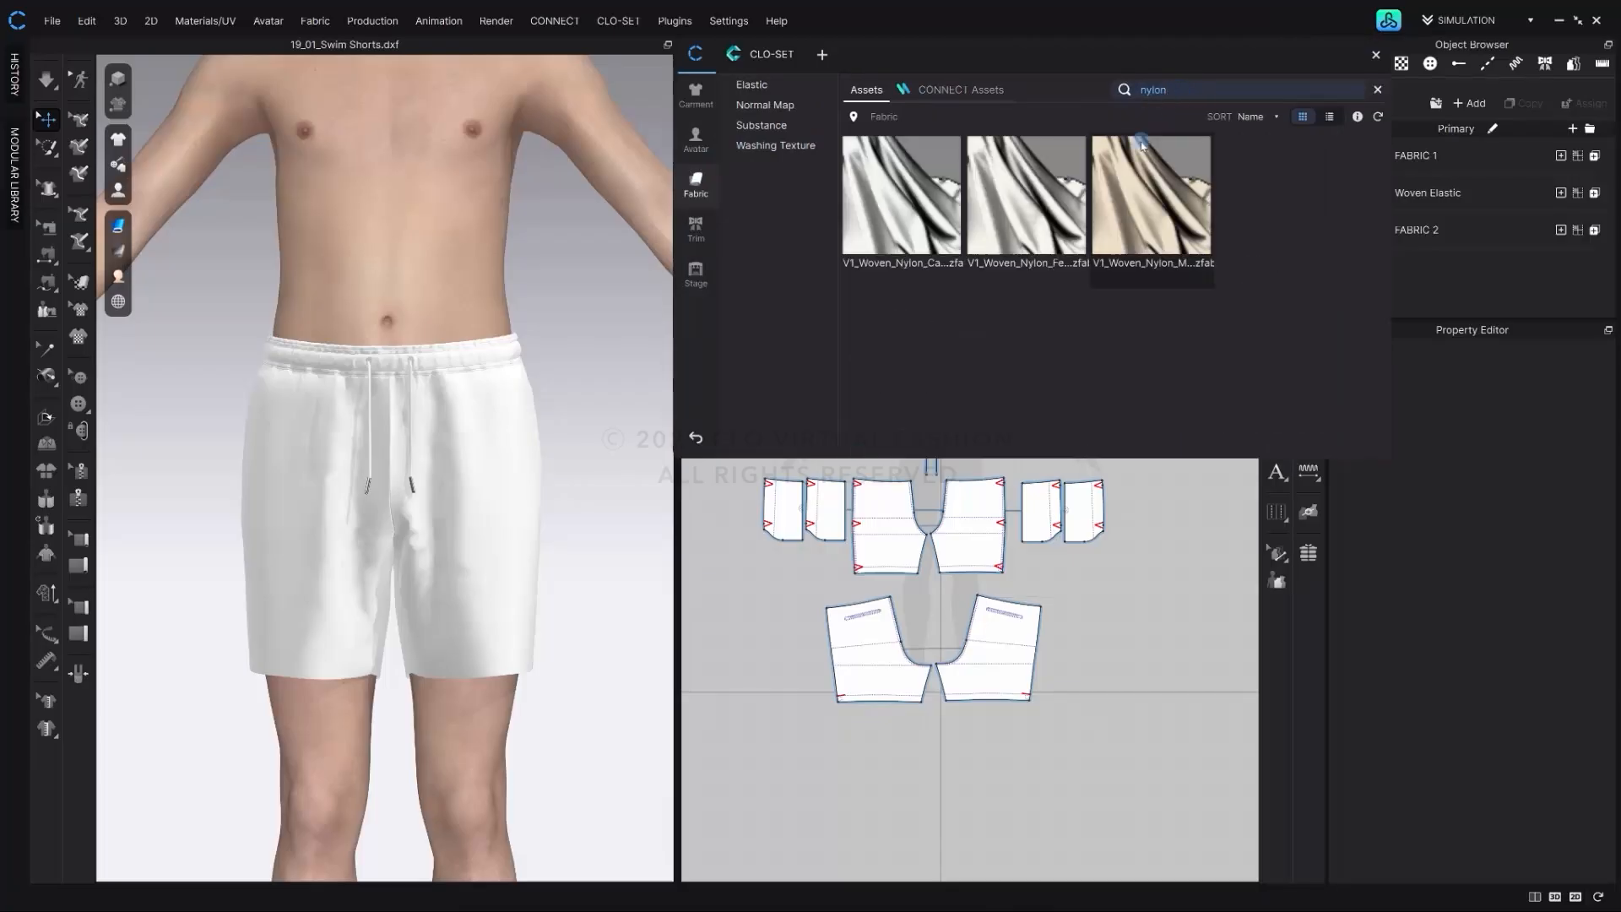
left_click_drag(1144, 221, 1449, 162)
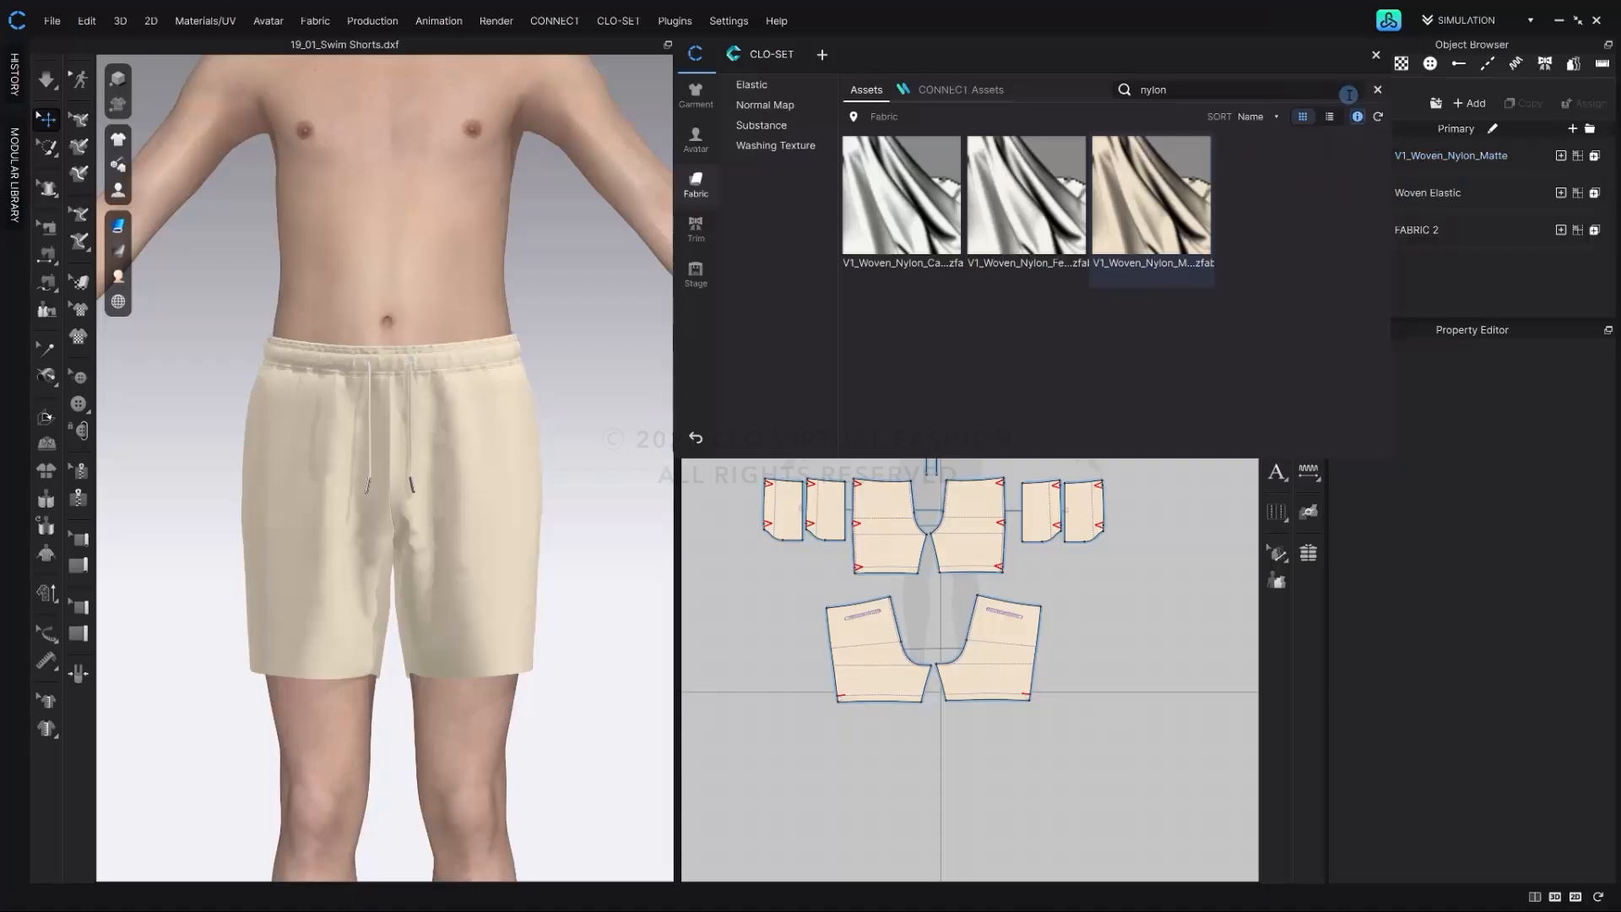
left_click(1375, 55)
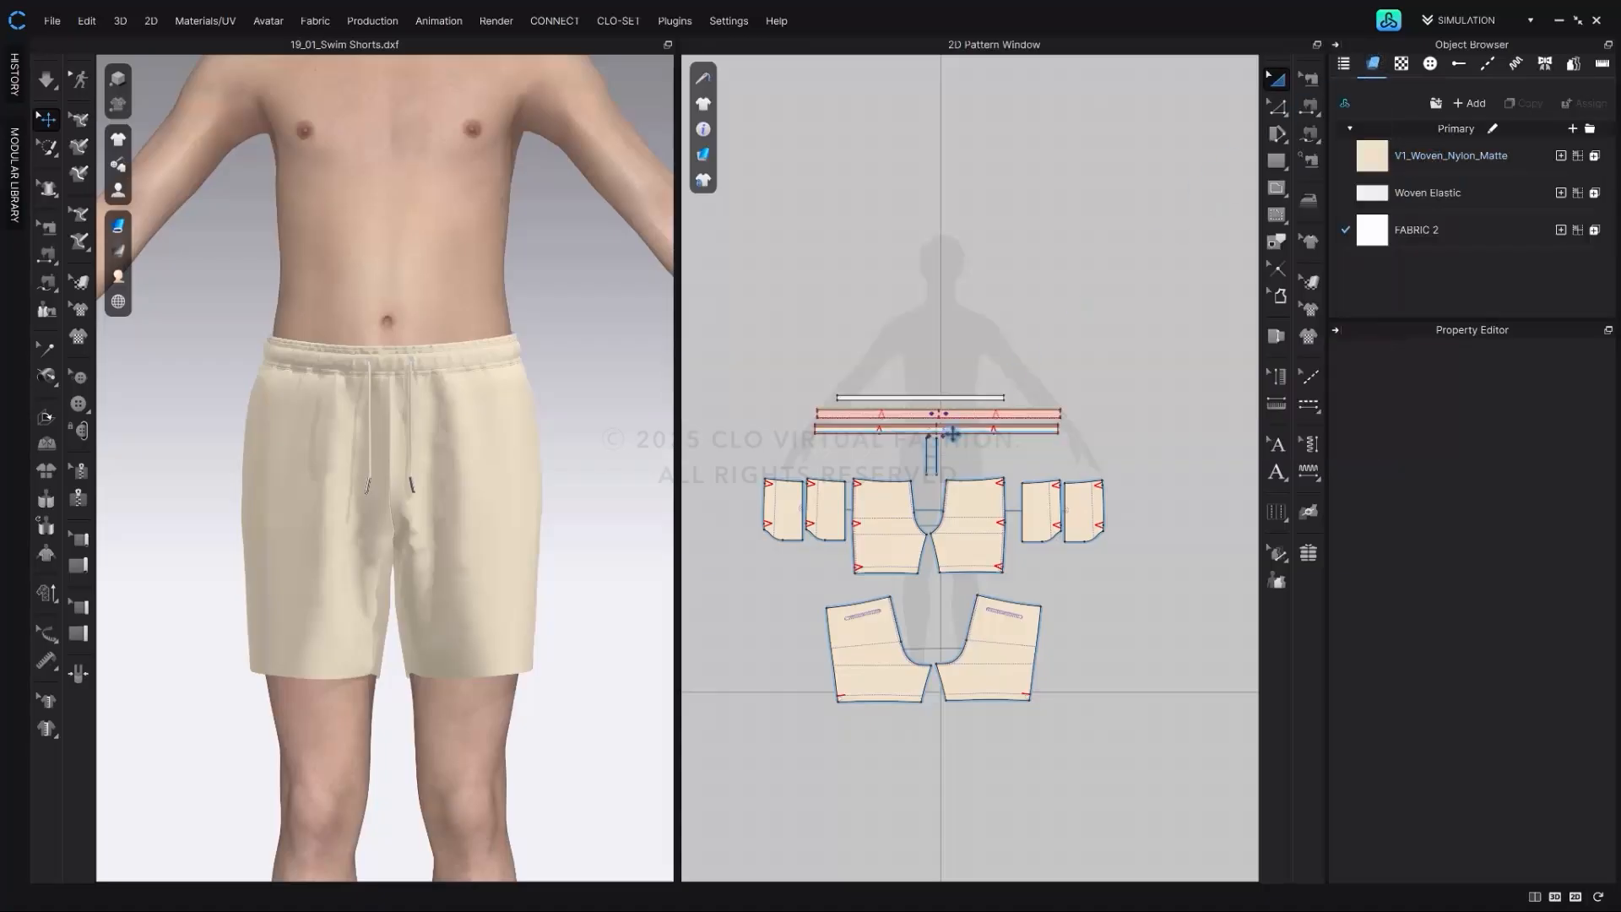
- Search the fabric library for rib and add V1_Cut_Sew_Knit_Rib_2X2_468gsm as a separate fabric
scroll(528, 429, "up", 4)
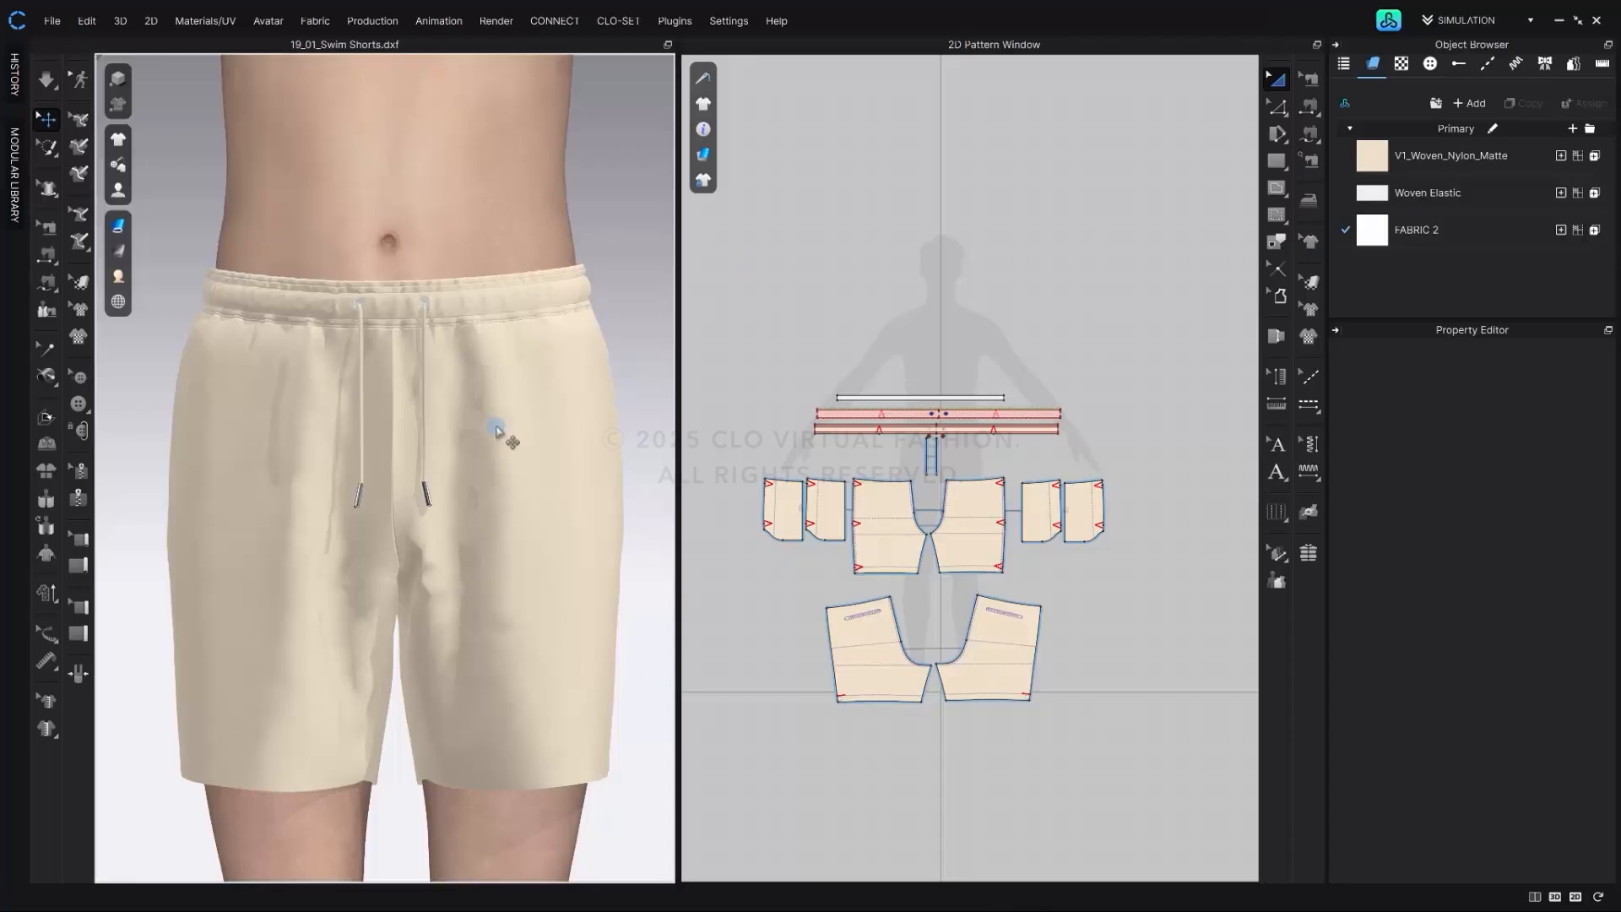
left_click(1389, 22)
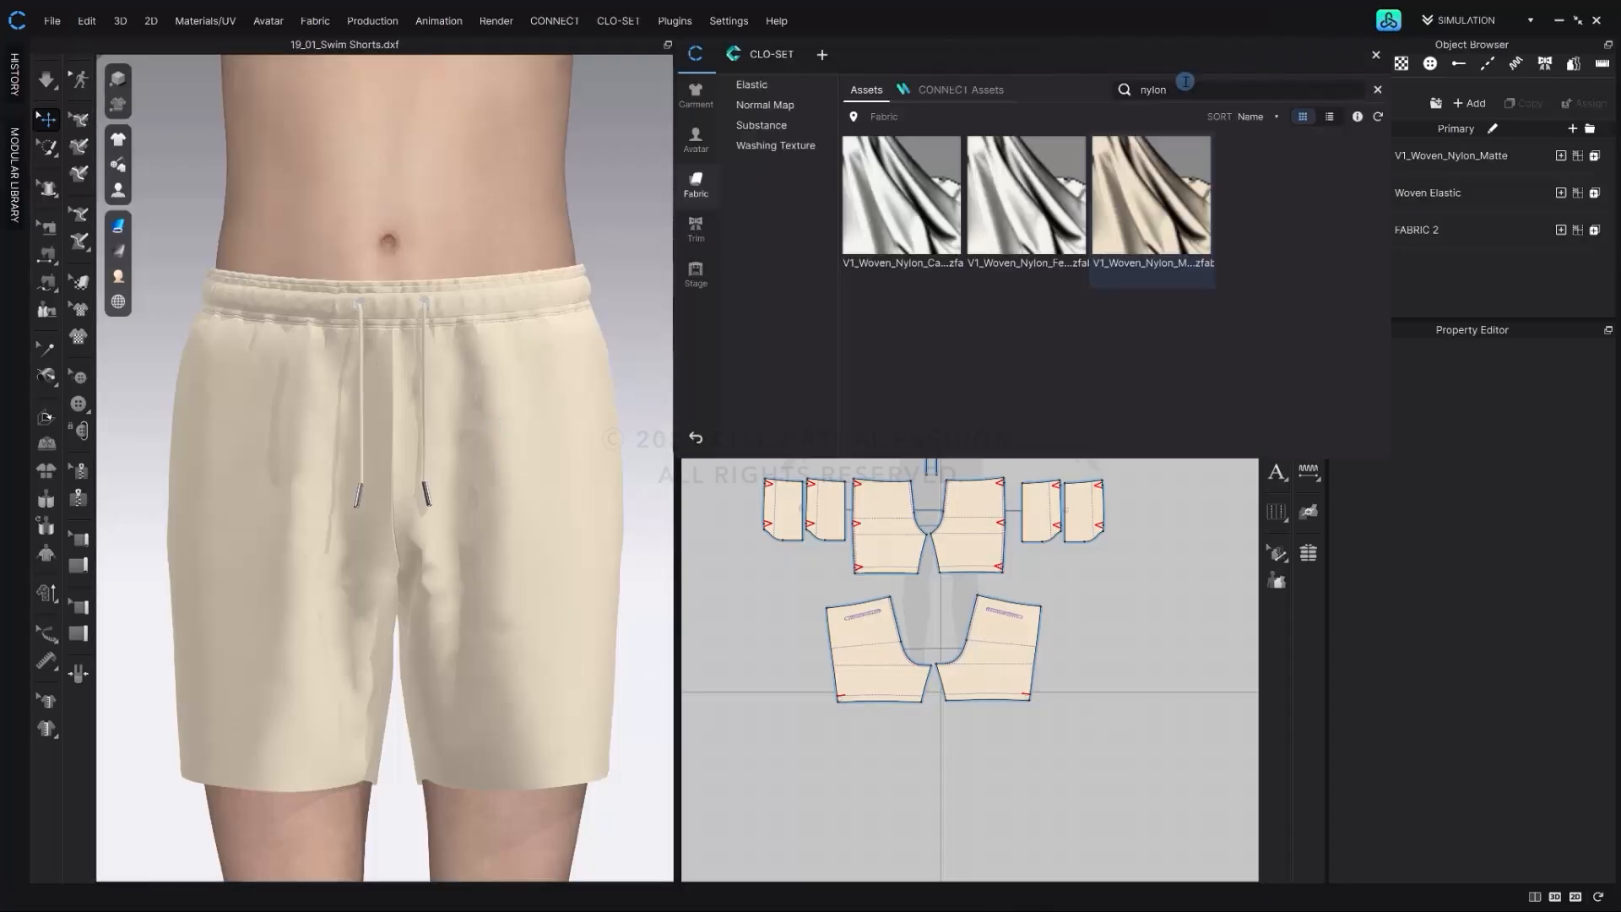
left_click(1119, 87)
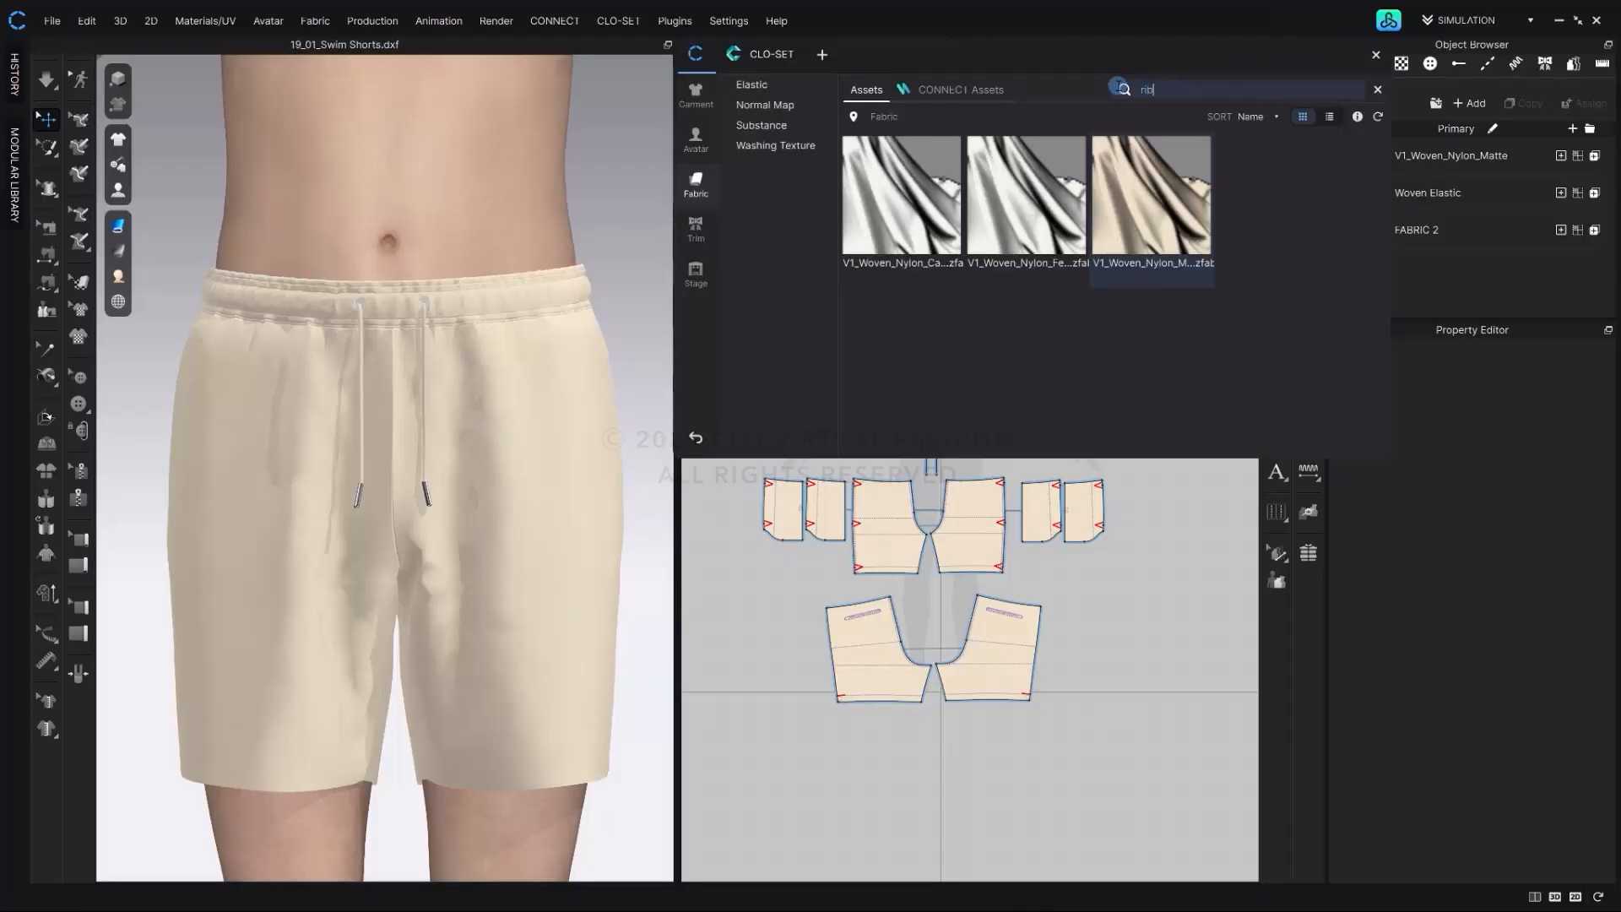
left_click(1122, 89)
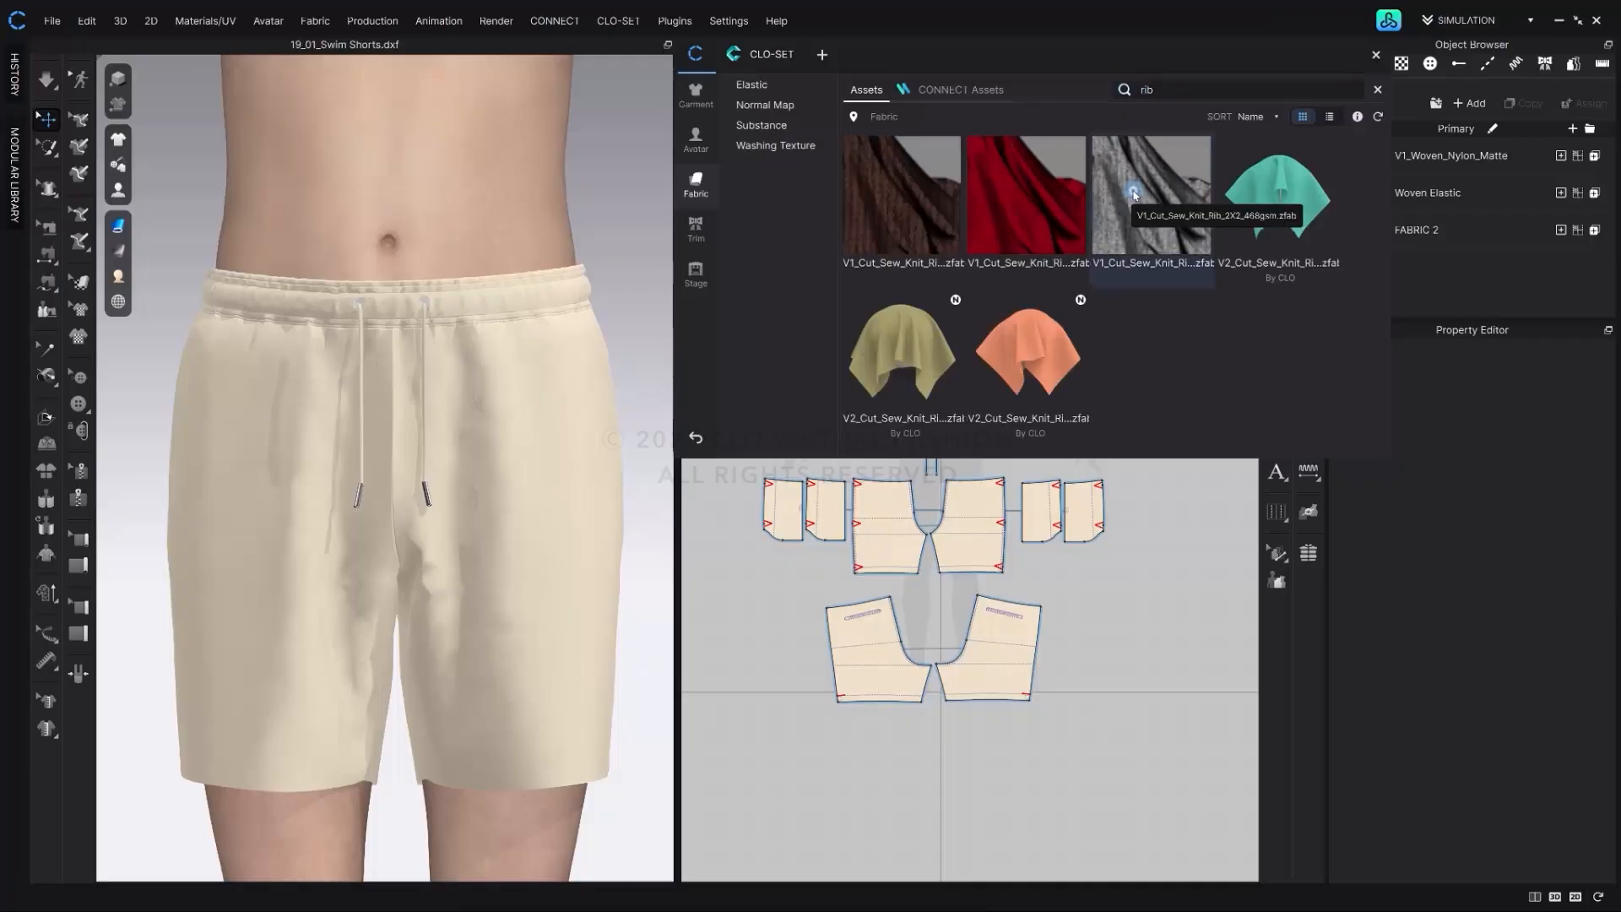
left_click_drag(1131, 190, 1477, 278)
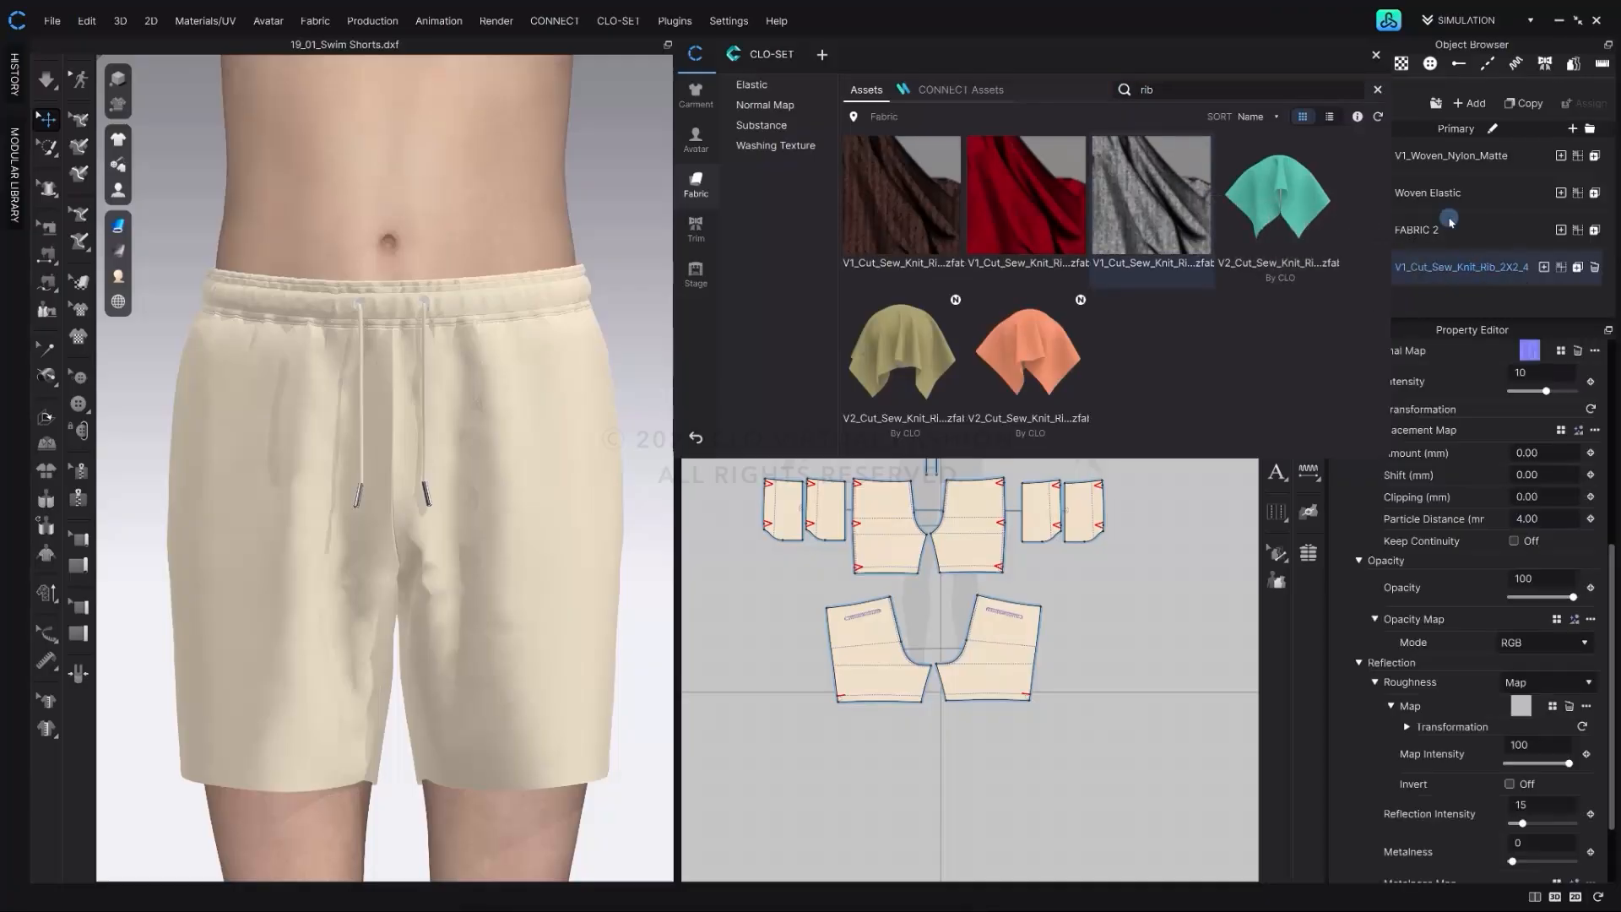
left_click(1376, 56)
- Assign the 2X2 rib knit fabric to both drawcord patterns
scroll(927, 466, "up", 5)
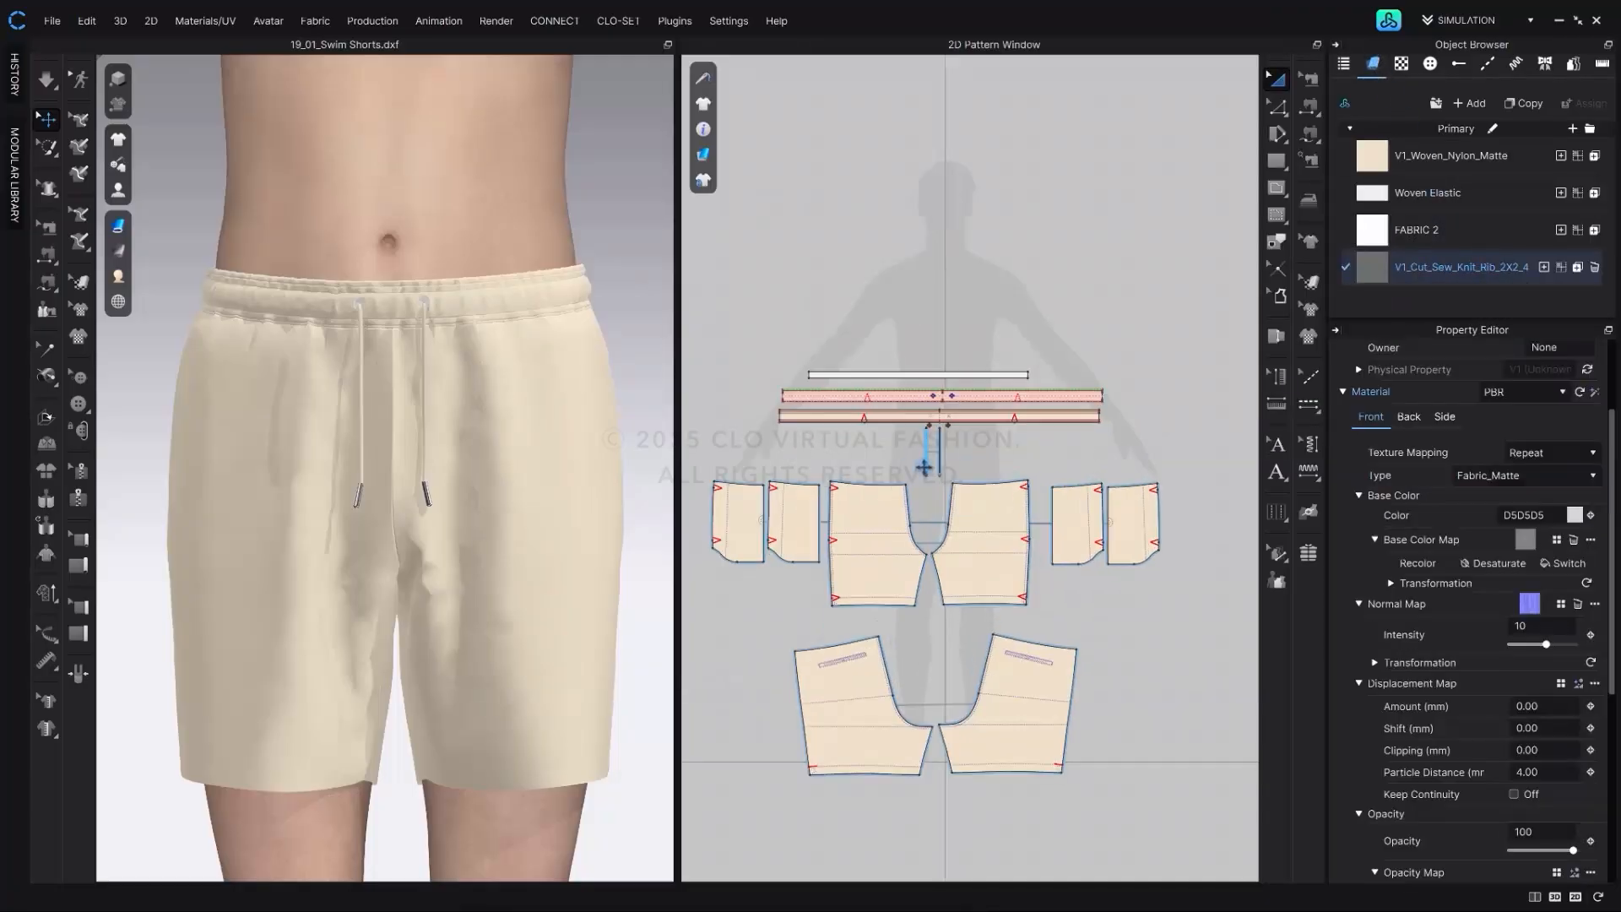
scroll(929, 471, "up", 3)
left_click(932, 456)
scroll(932, 456, "up", 3)
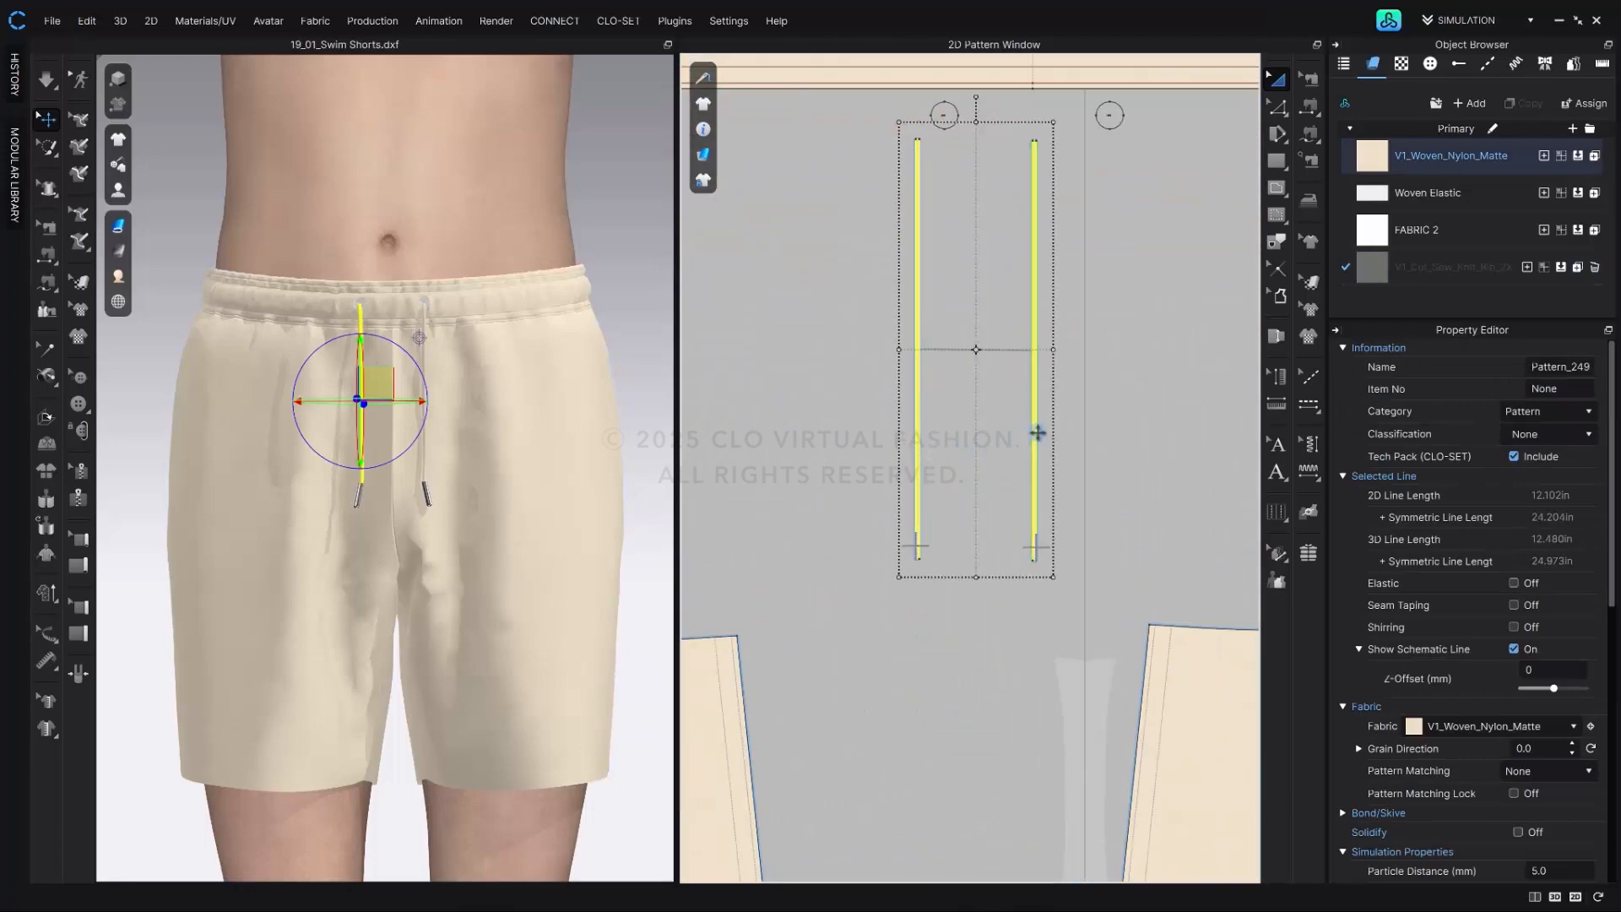
left_click_drag(1435, 268, 1035, 281)
left_click(1100, 344)
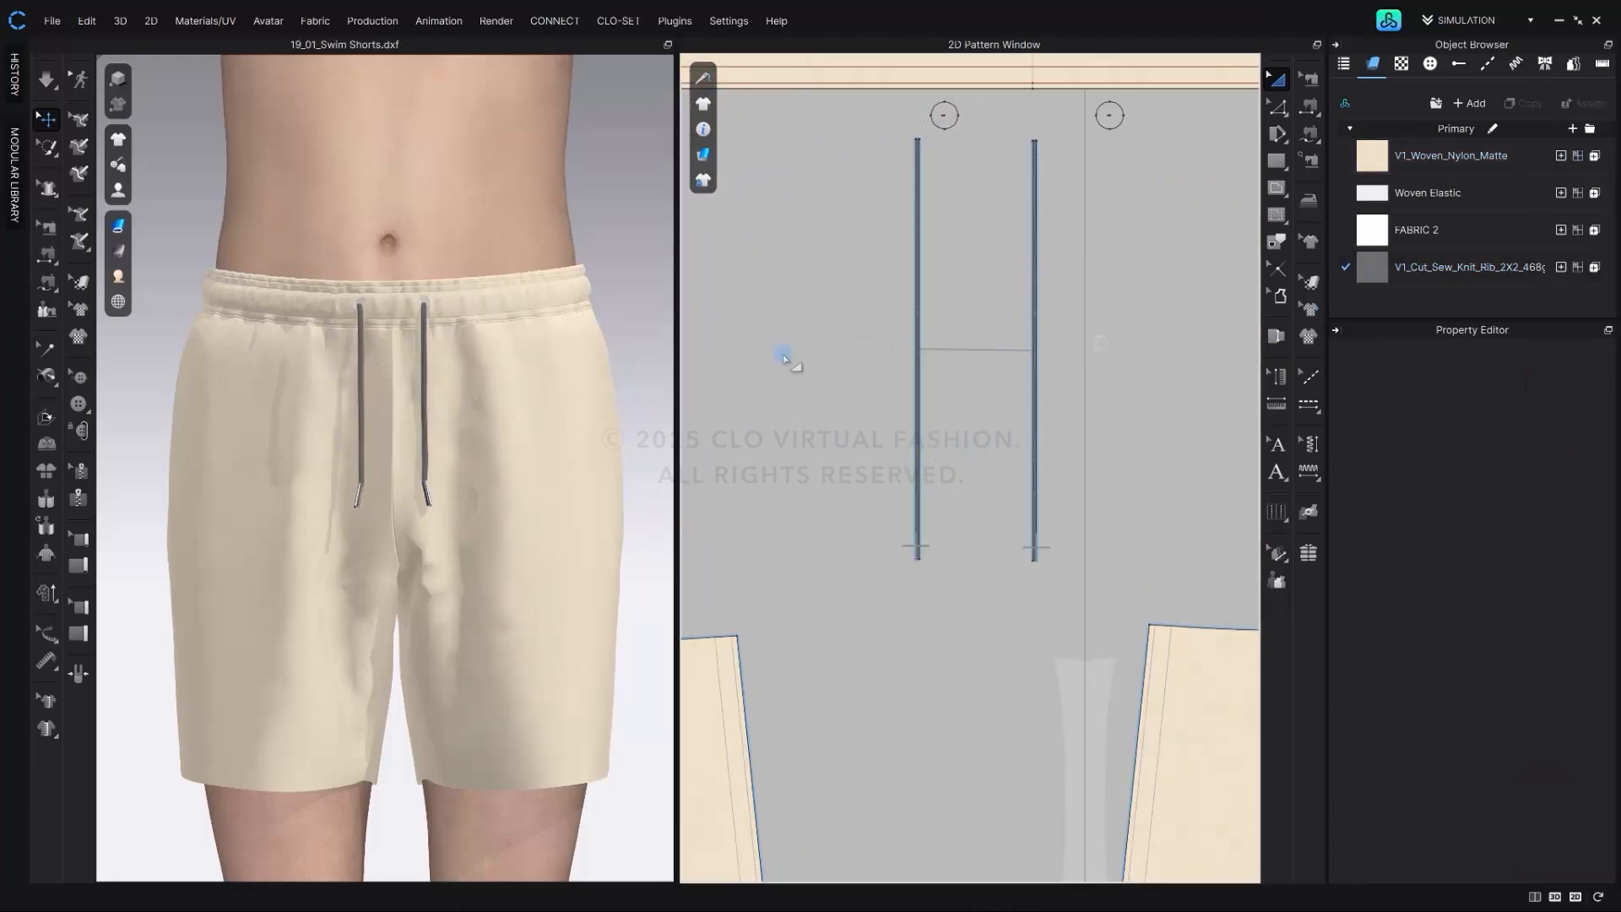
- Set the base color of both metal cord end caps to the pale gold EDE5B8
left_click(424, 493)
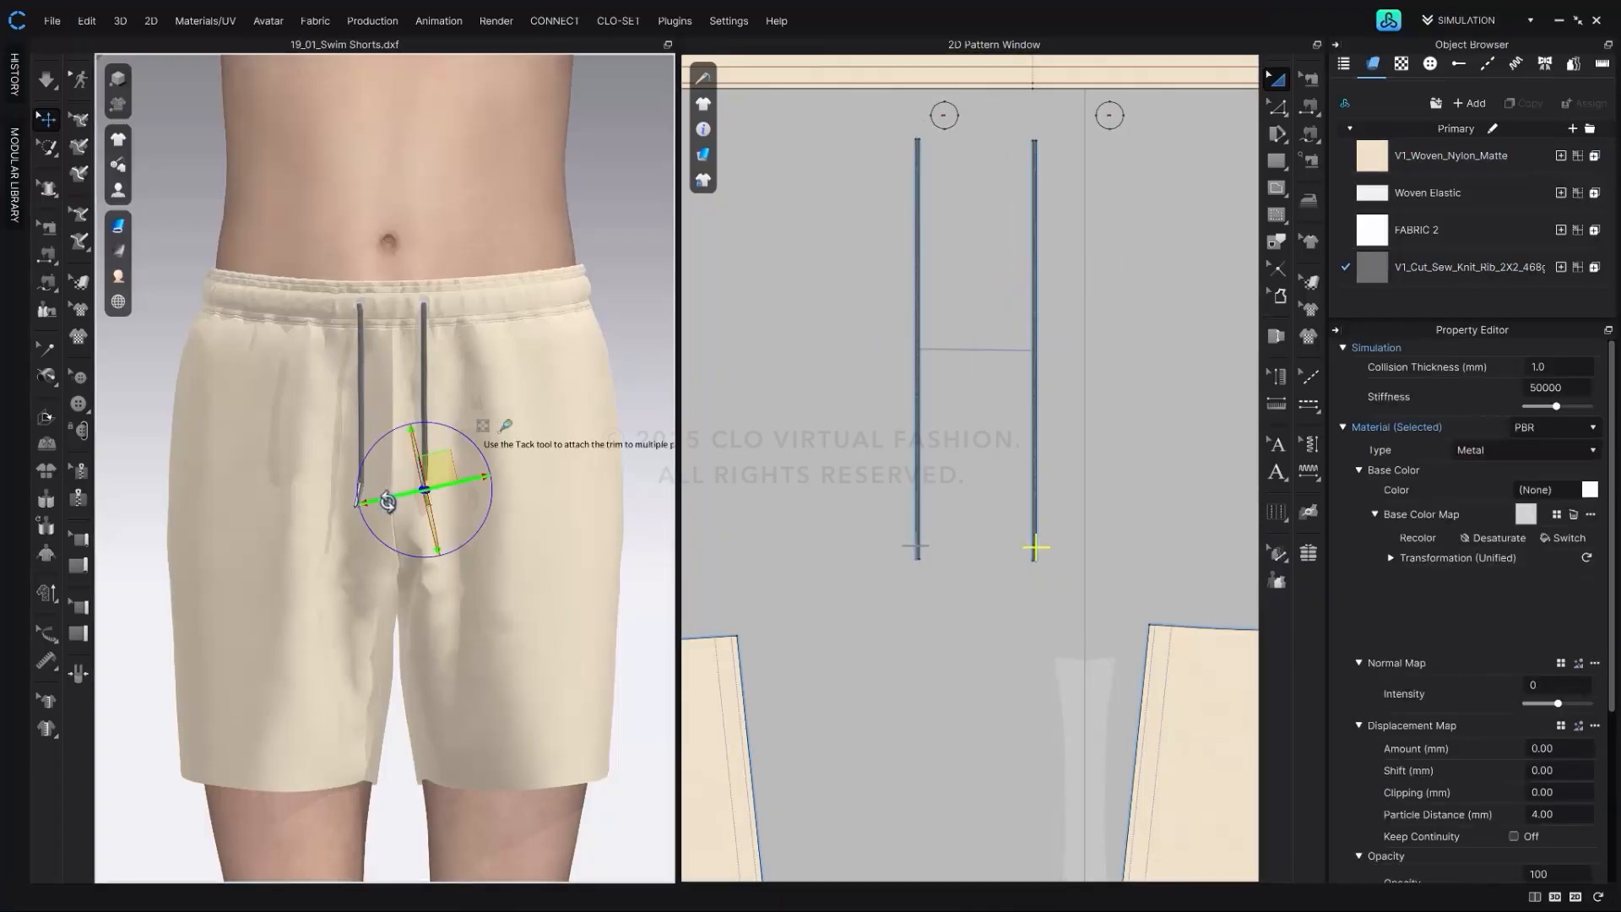
scroll(355, 515, "up", 4)
left_click(339, 516, "shift")
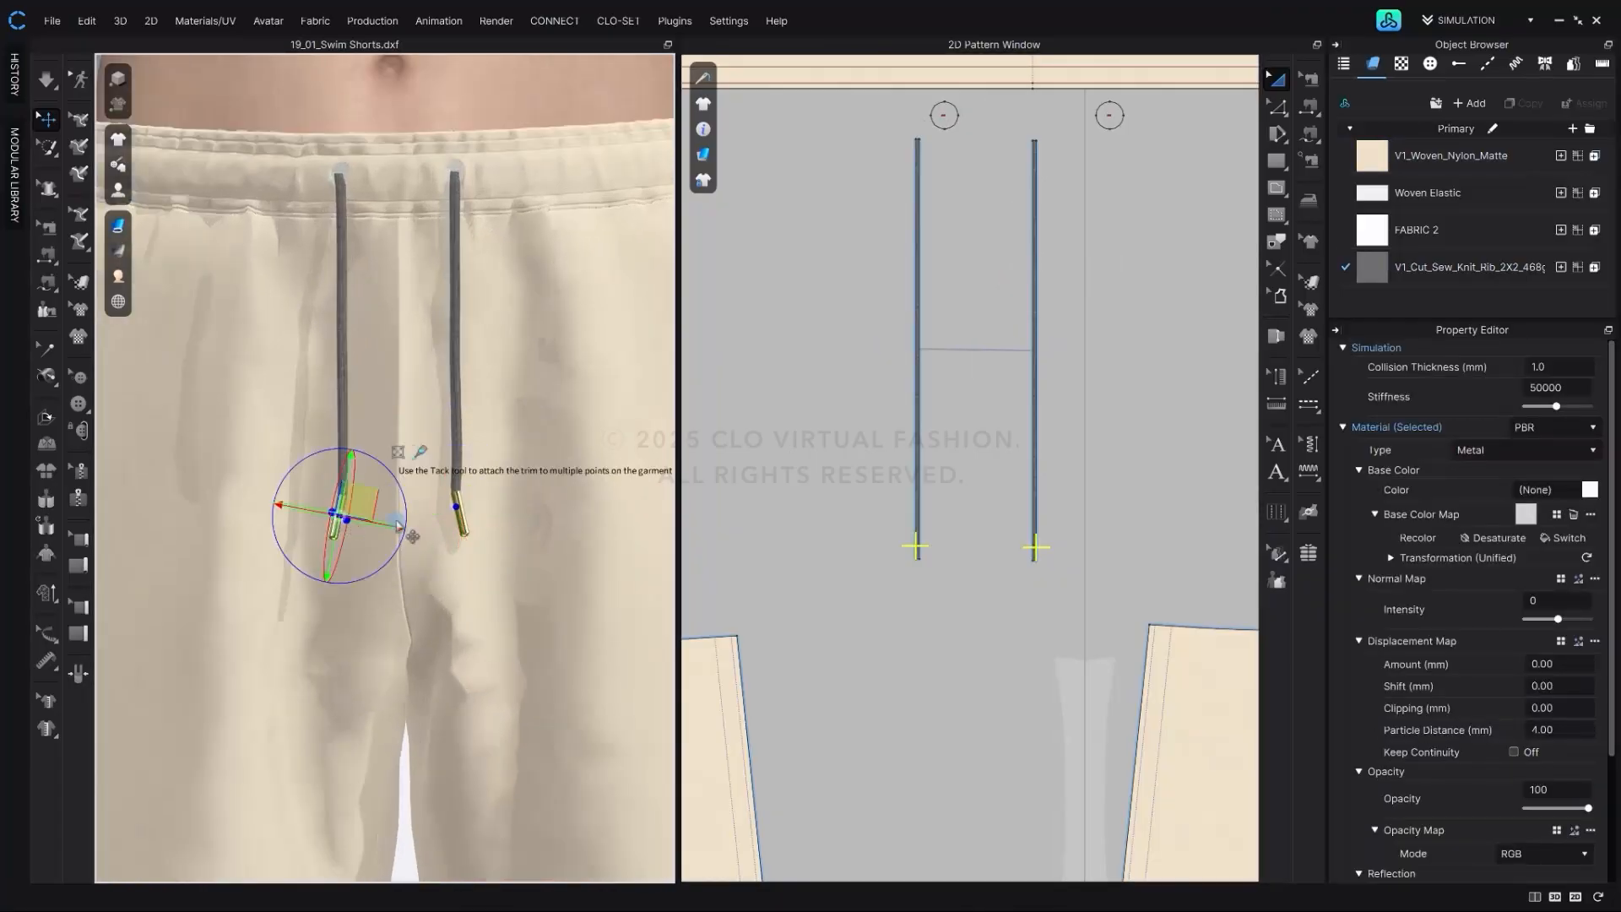
left_click(1590, 491)
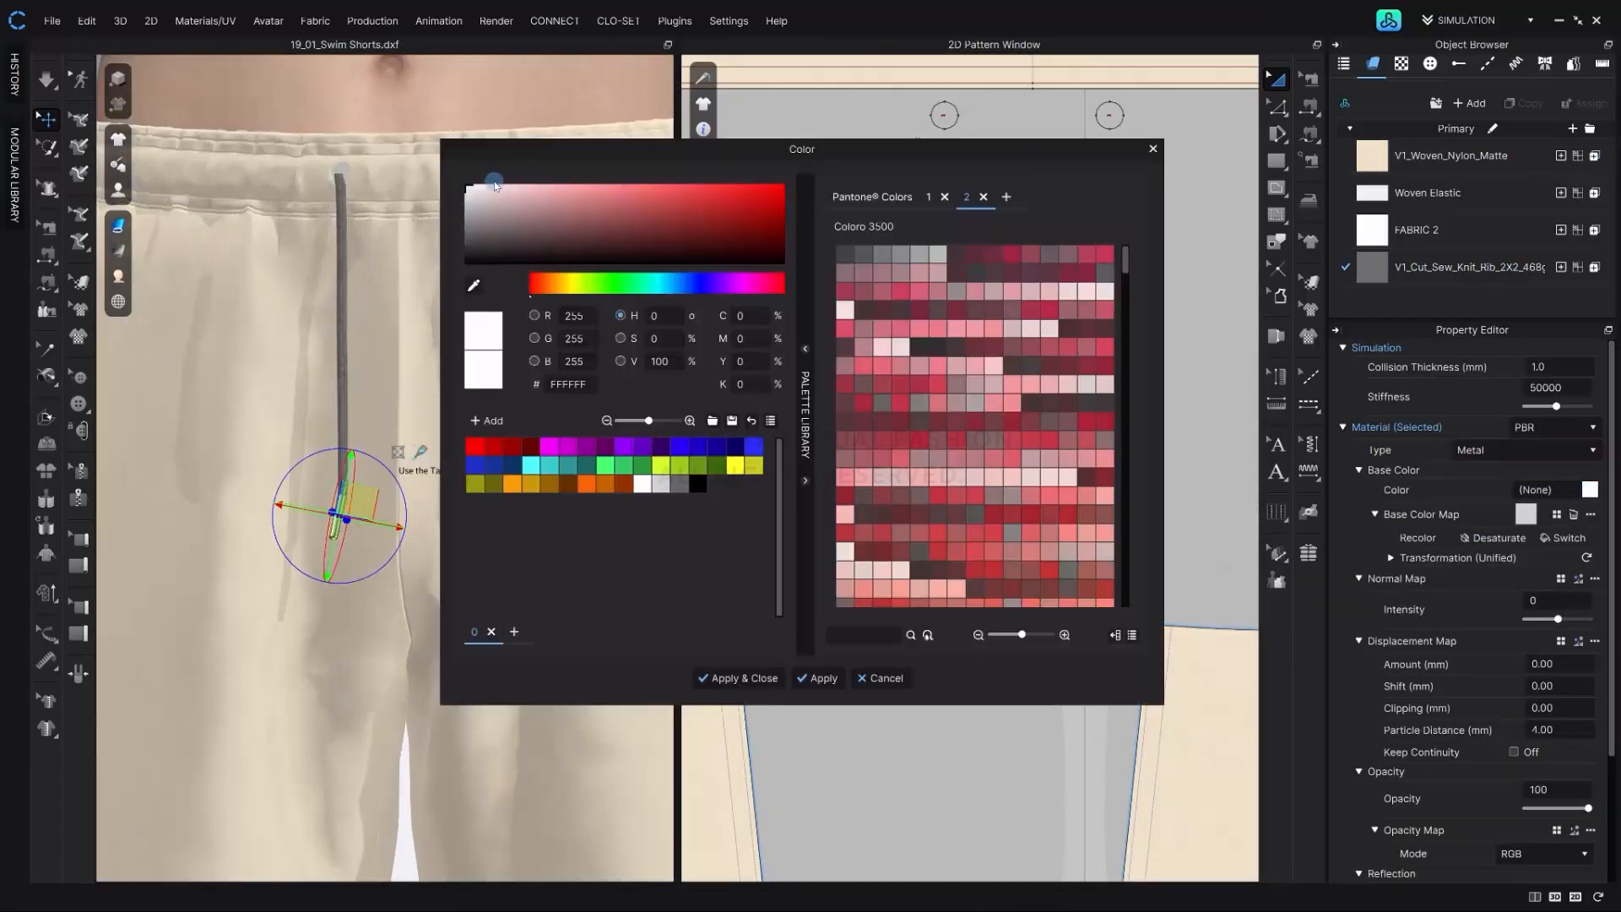
left_click_drag(552, 286, 565, 286)
left_click_drag(518, 211, 535, 188)
left_click(707, 676)
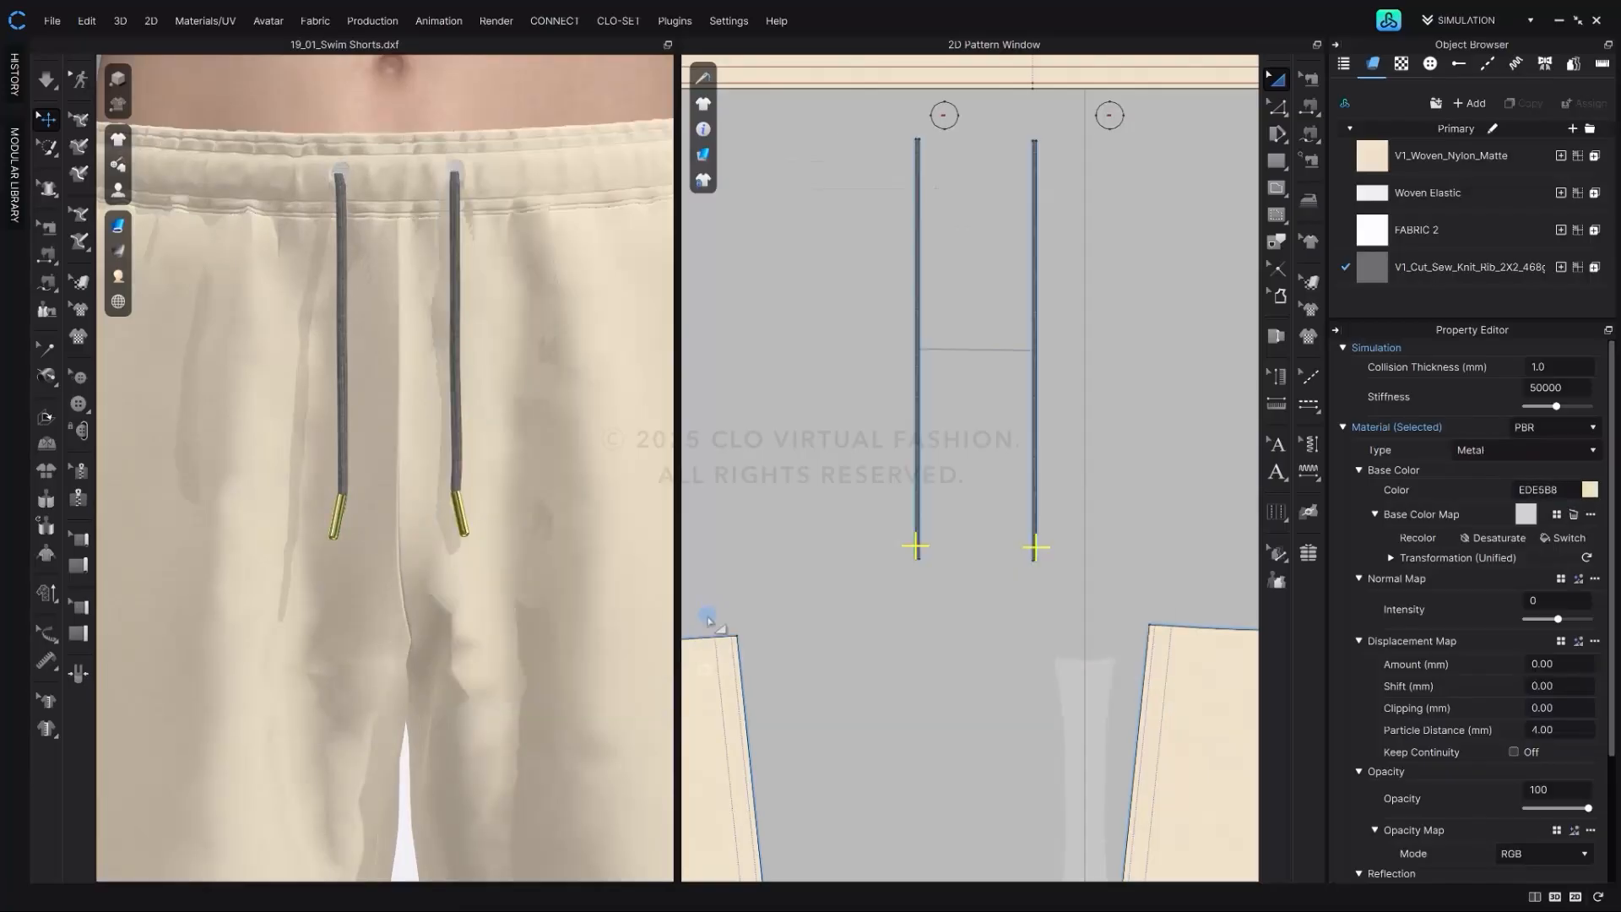
left_click(763, 587)
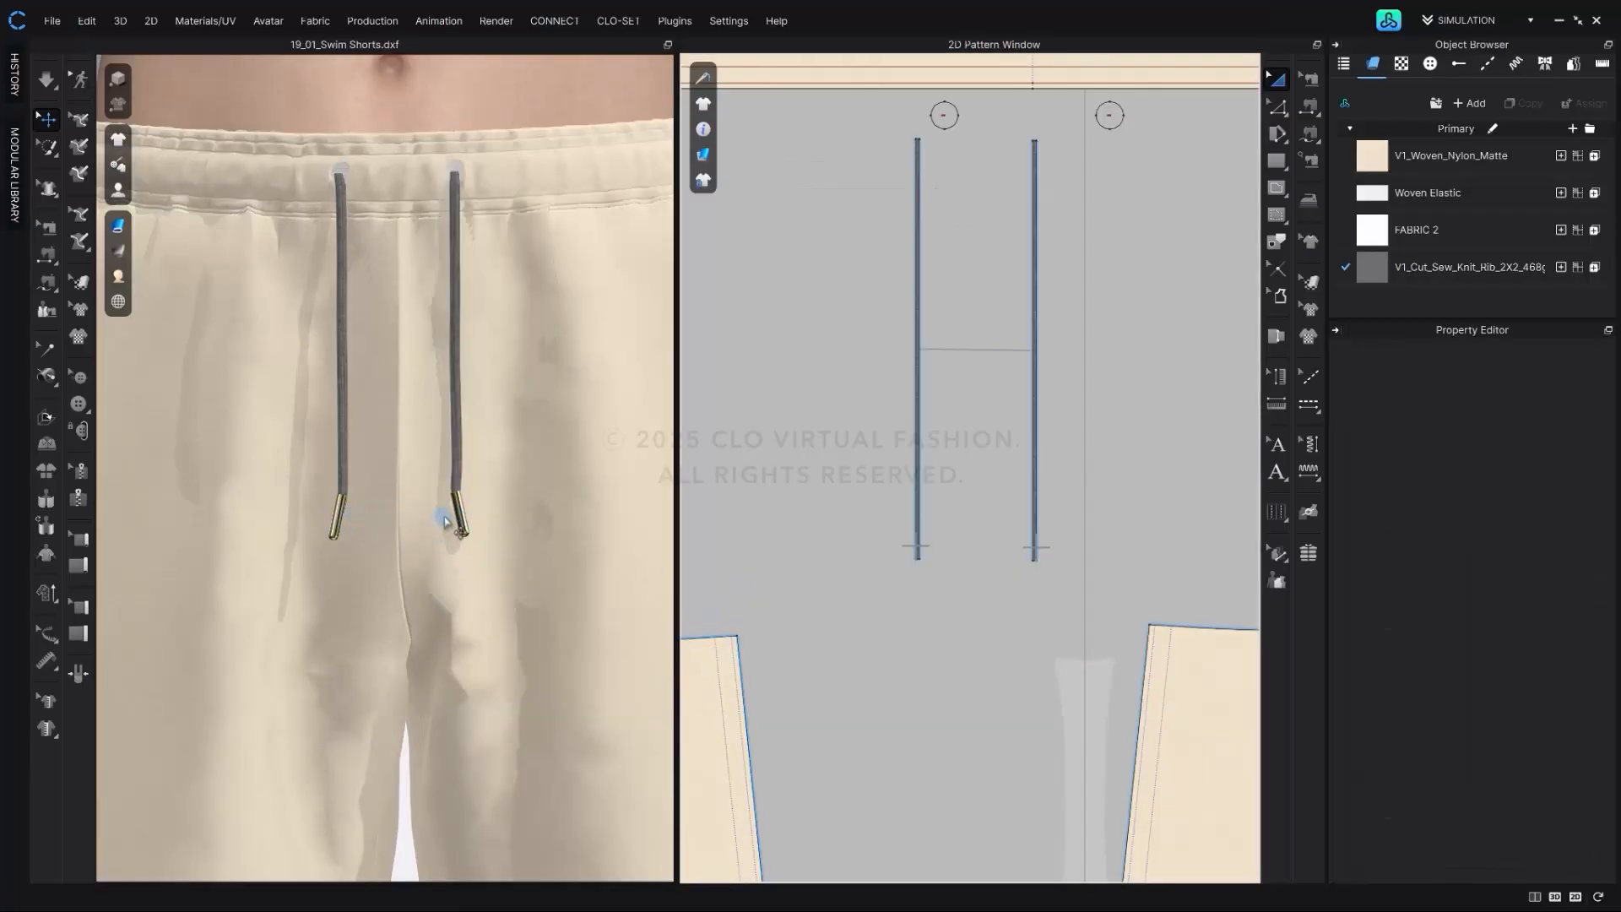
- Set the V1_Woven_Nylon_Matte base color to 9F7E7E and recolor its base color map with the Switch option
scroll(445, 520, "down", 6)
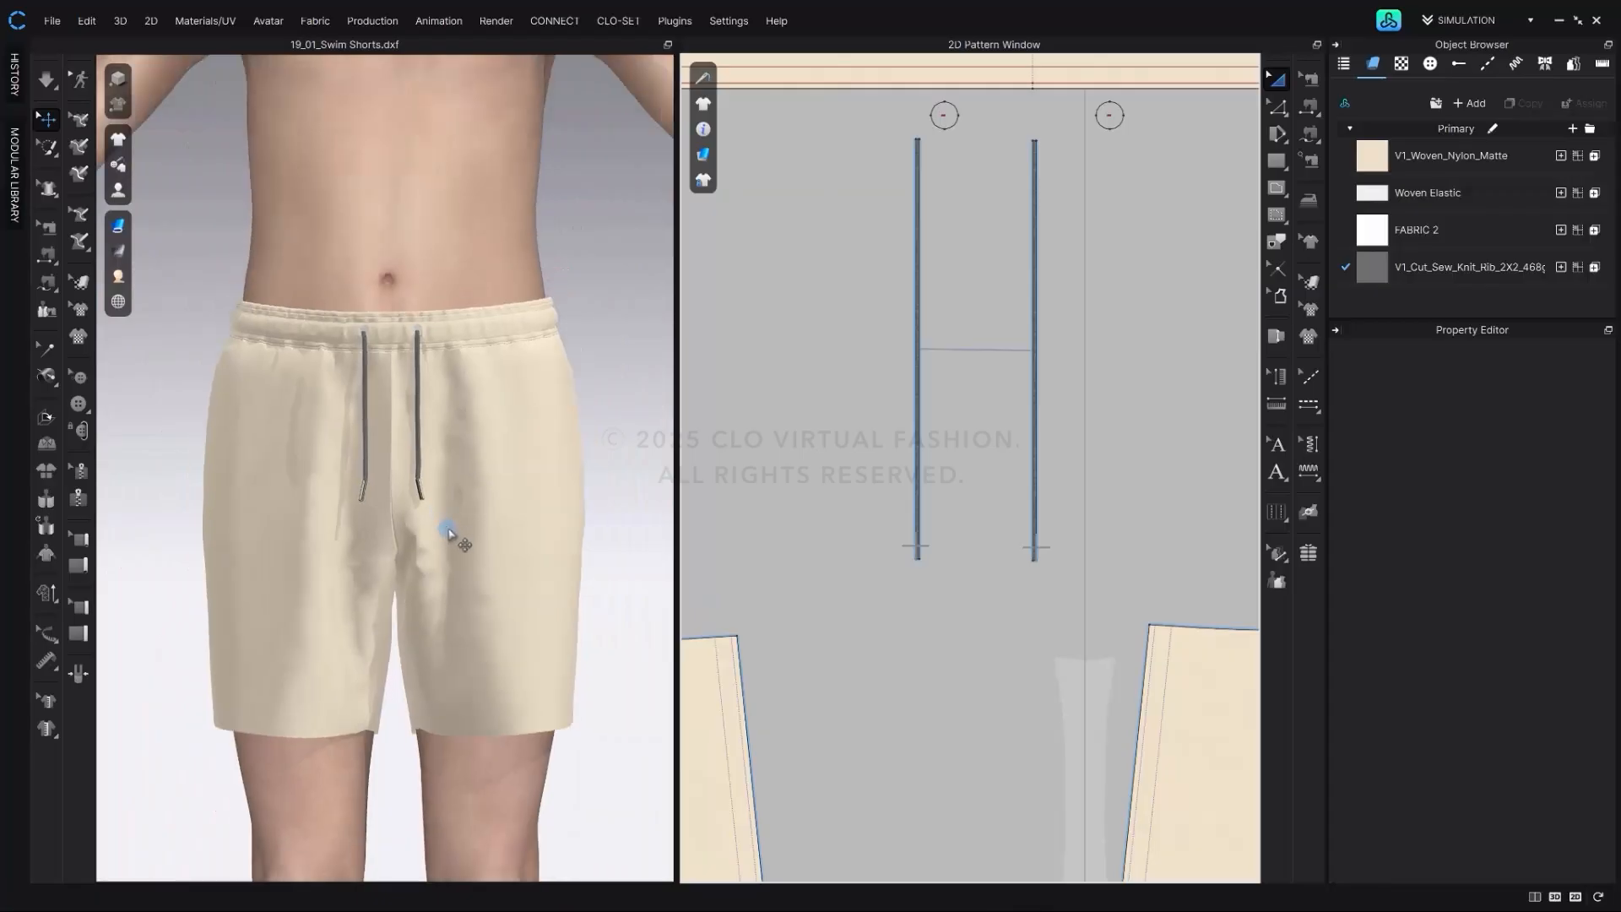
left_click(1451, 155)
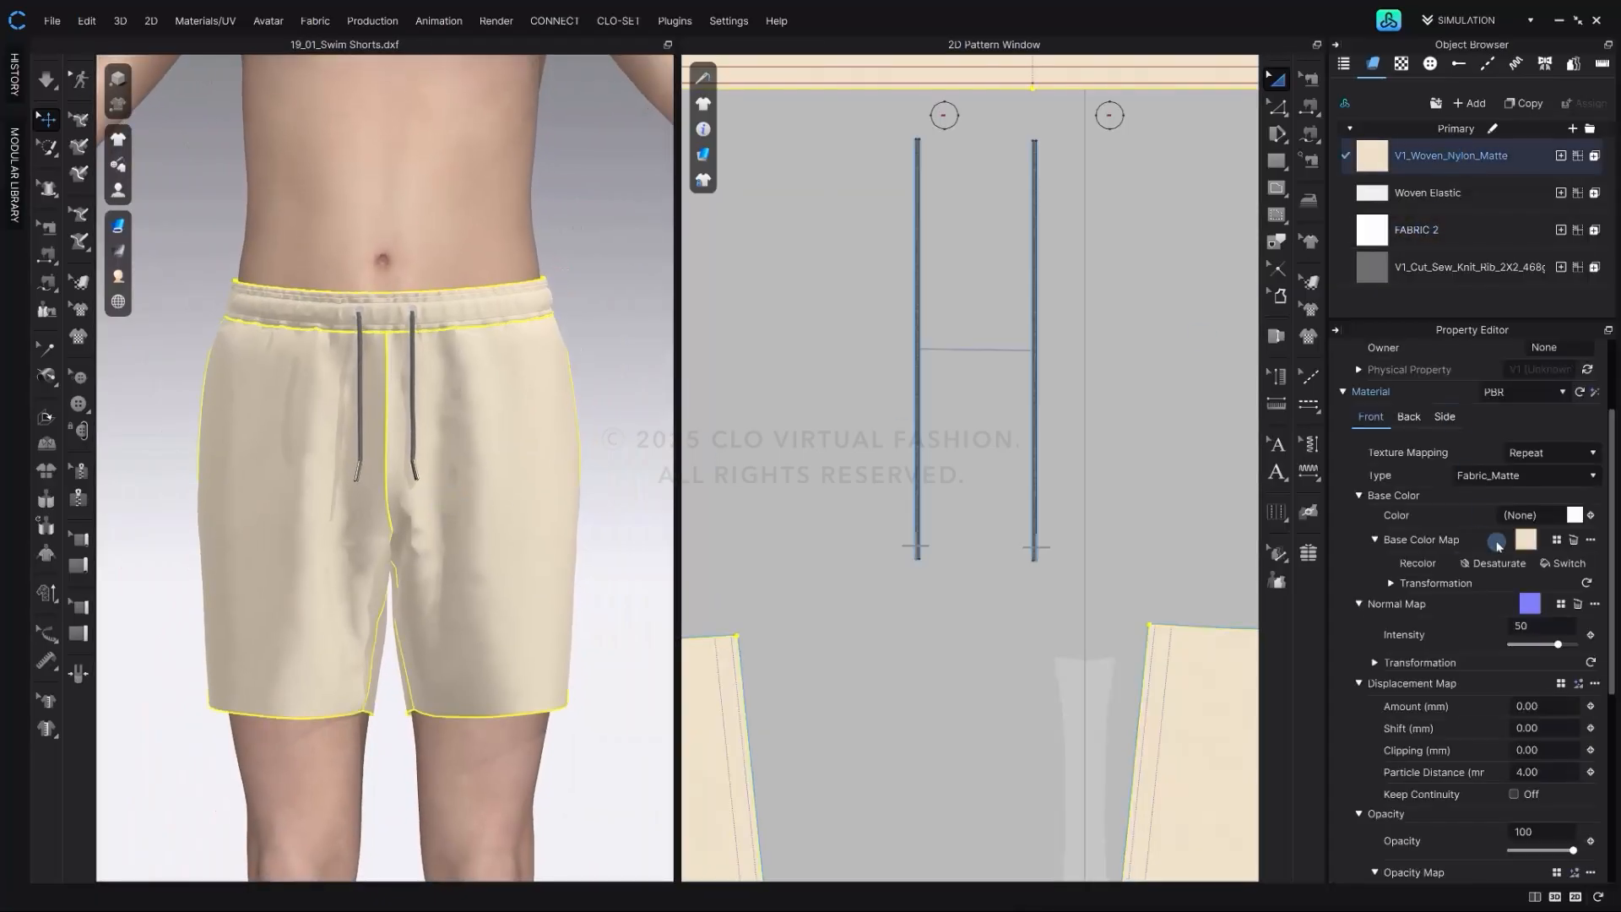
left_click(1575, 513)
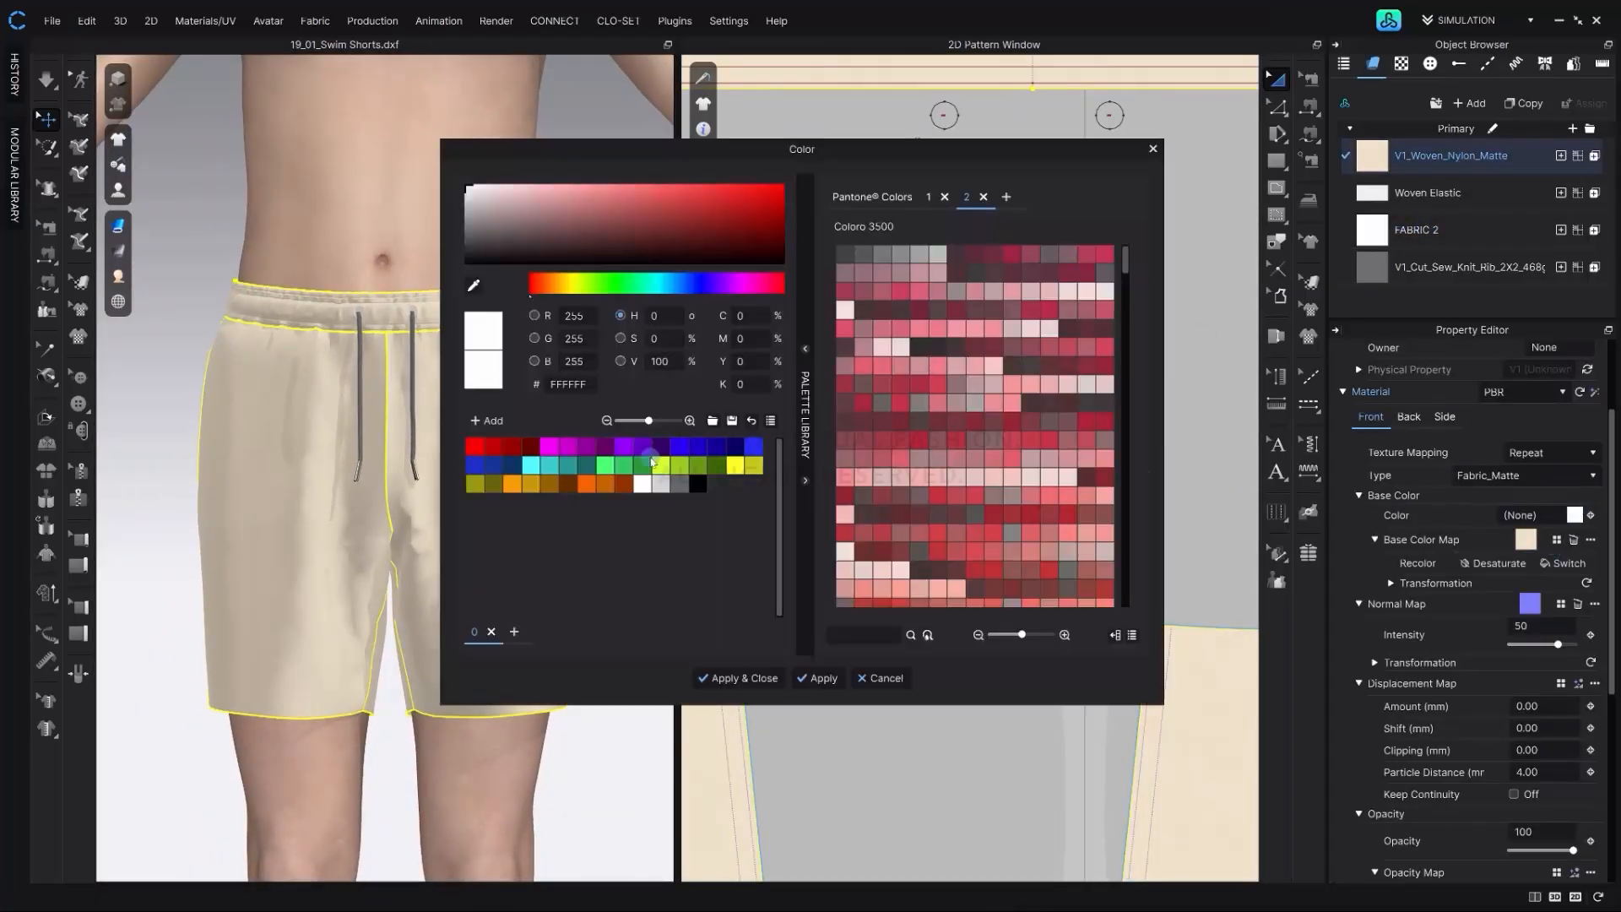
left_click(530, 214)
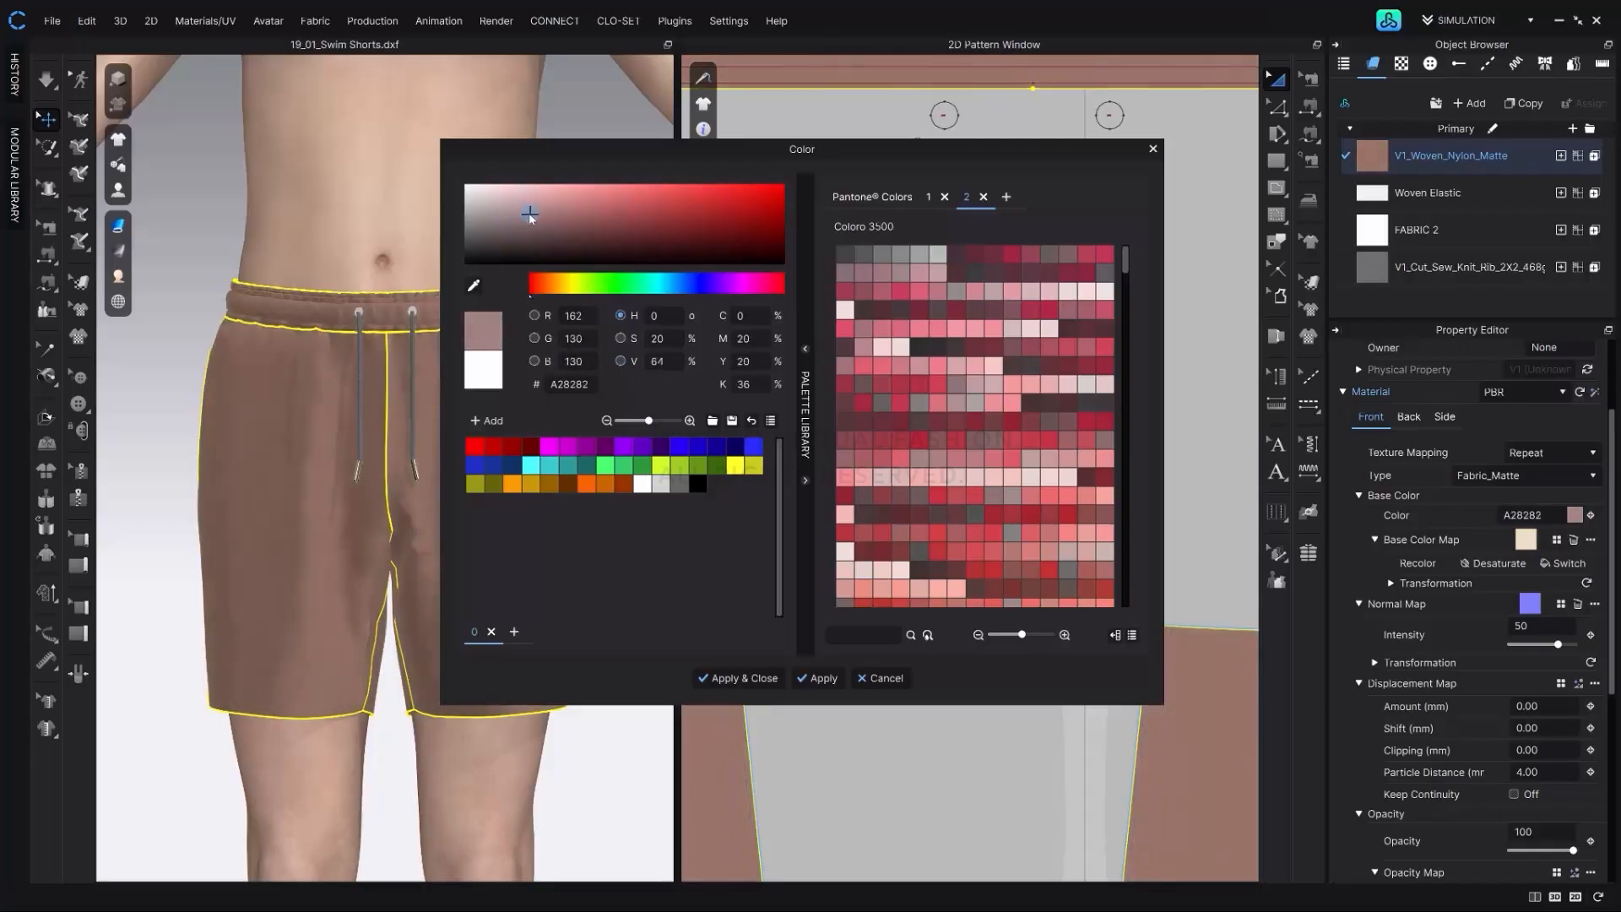
left_click(714, 677)
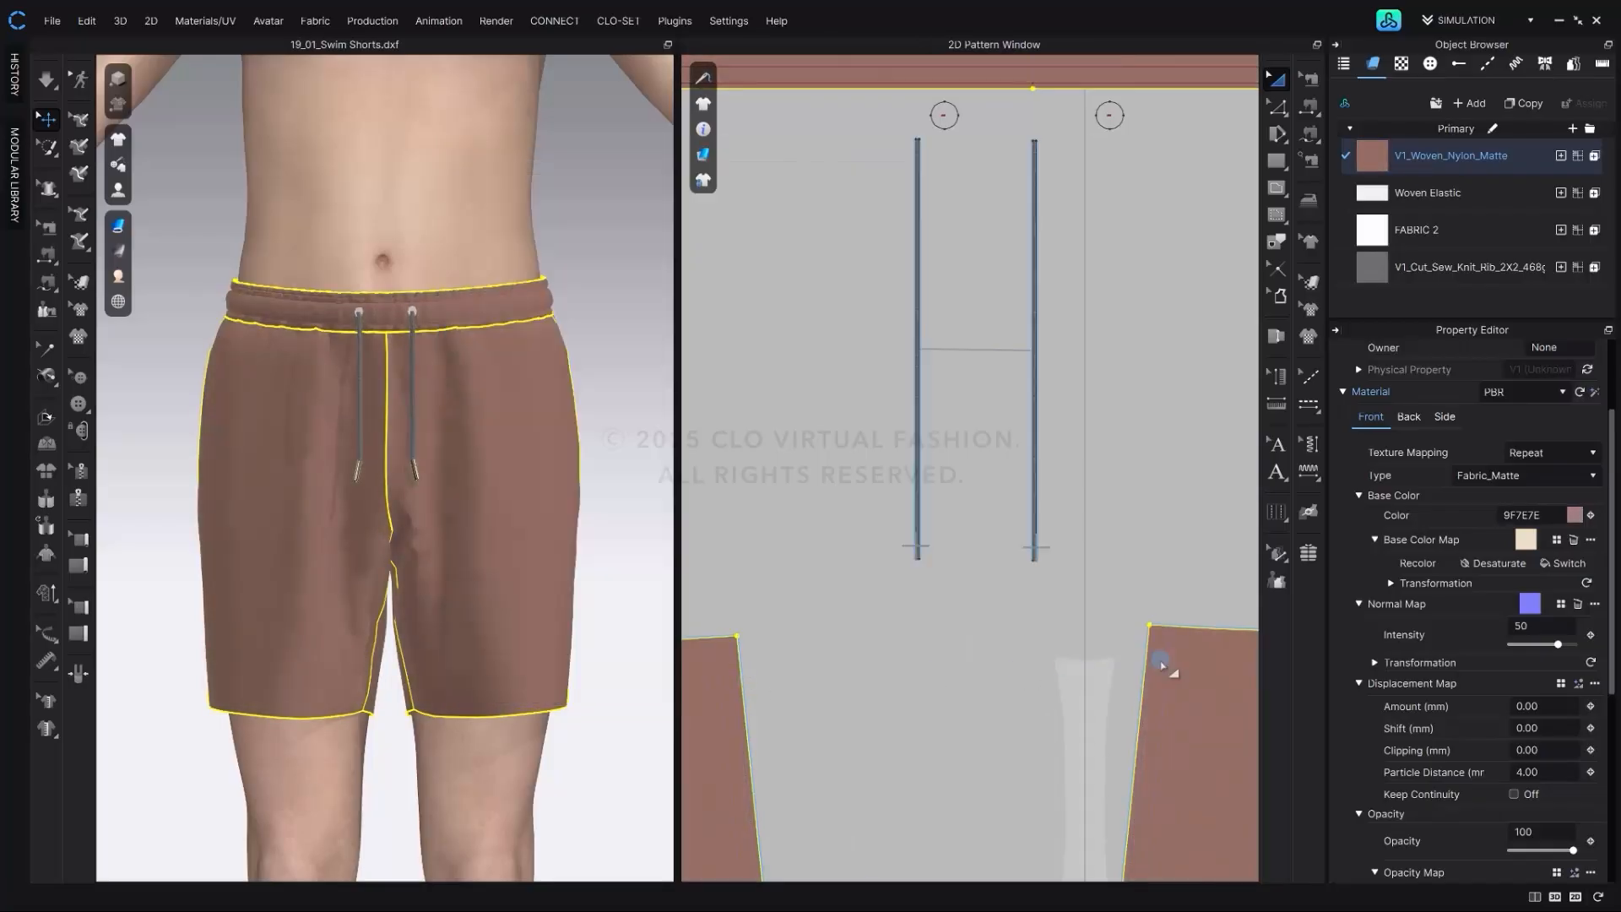
left_click(1561, 564)
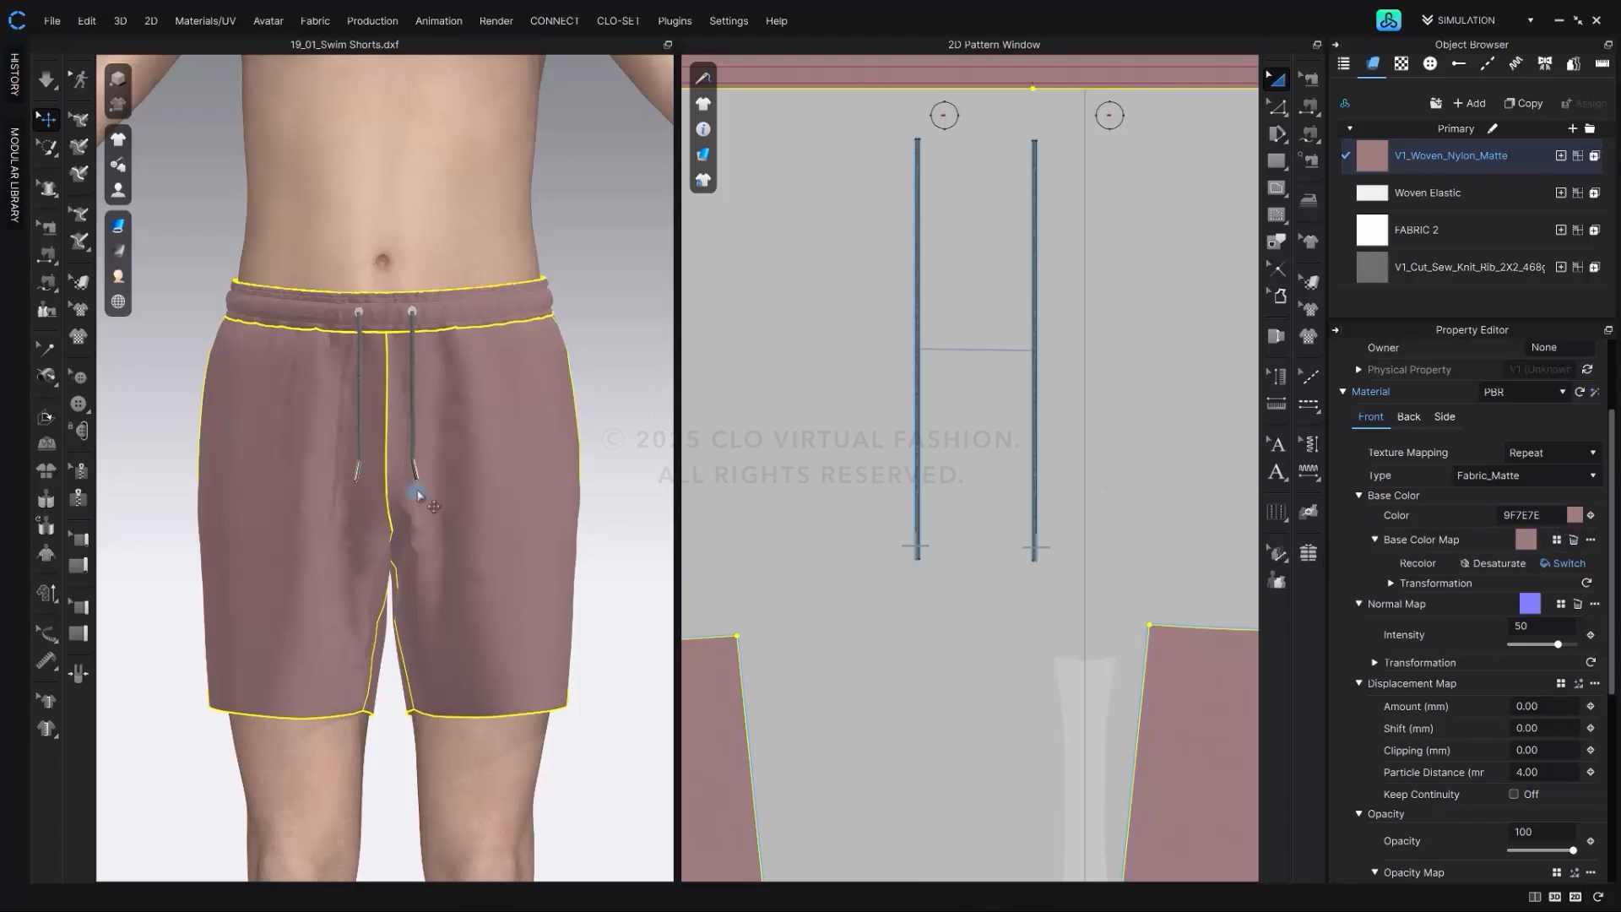
- Apply the high-resolution garment properties with 5.0 mm particle distance and Fitting simulation quality, simulate the shorts on the avatar, and deselect the patterns
scroll(427, 498, "down", 2)
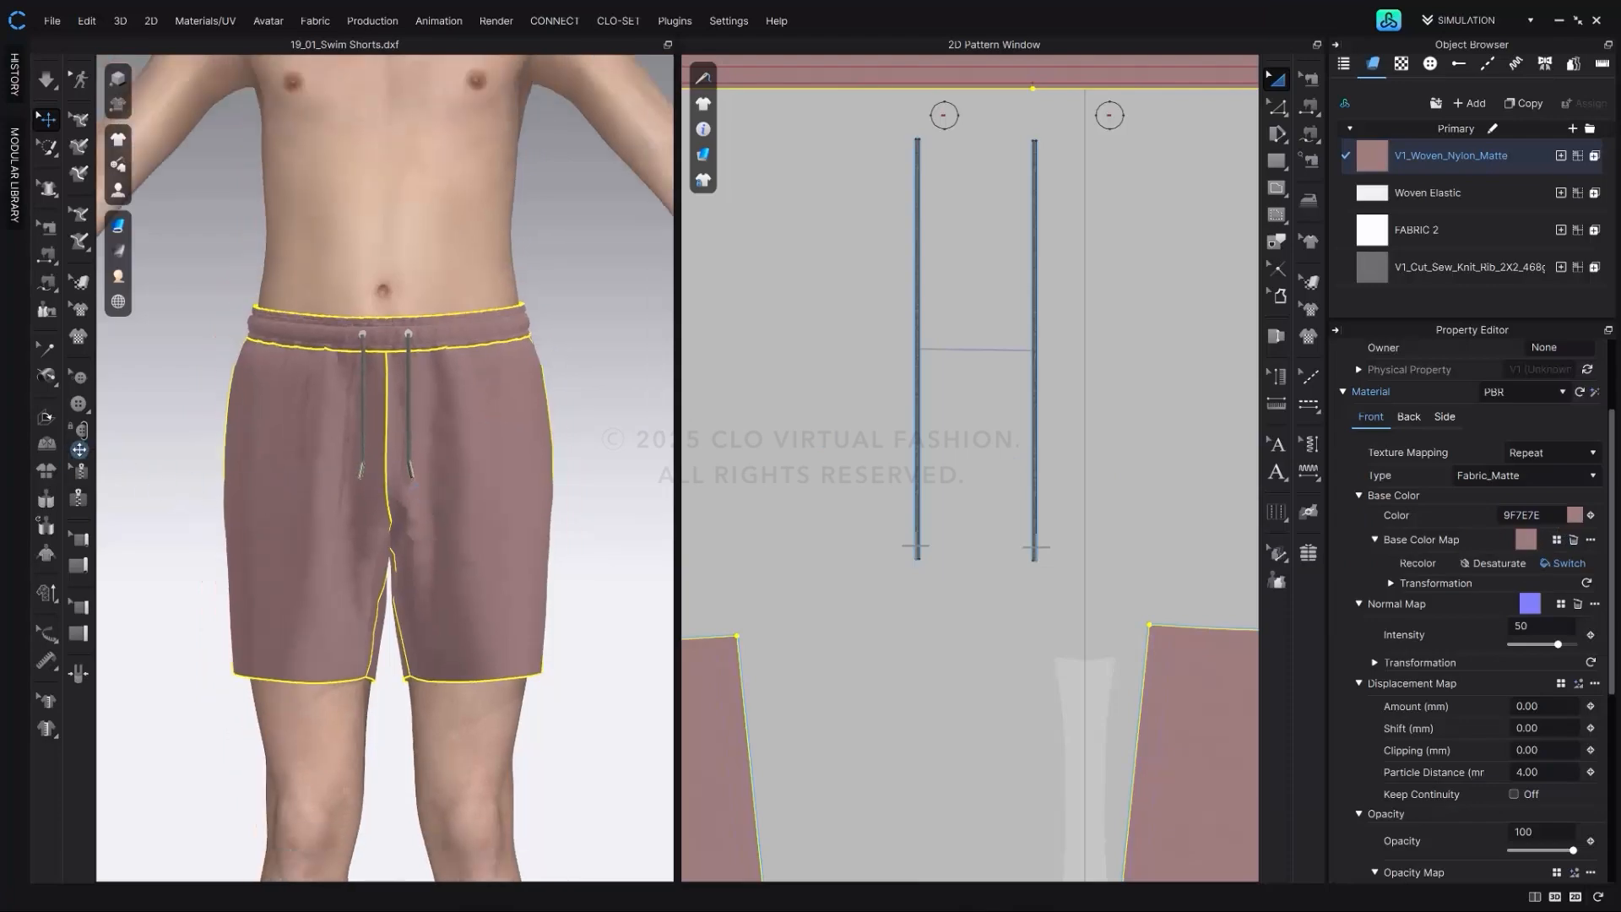
left_click(49, 591)
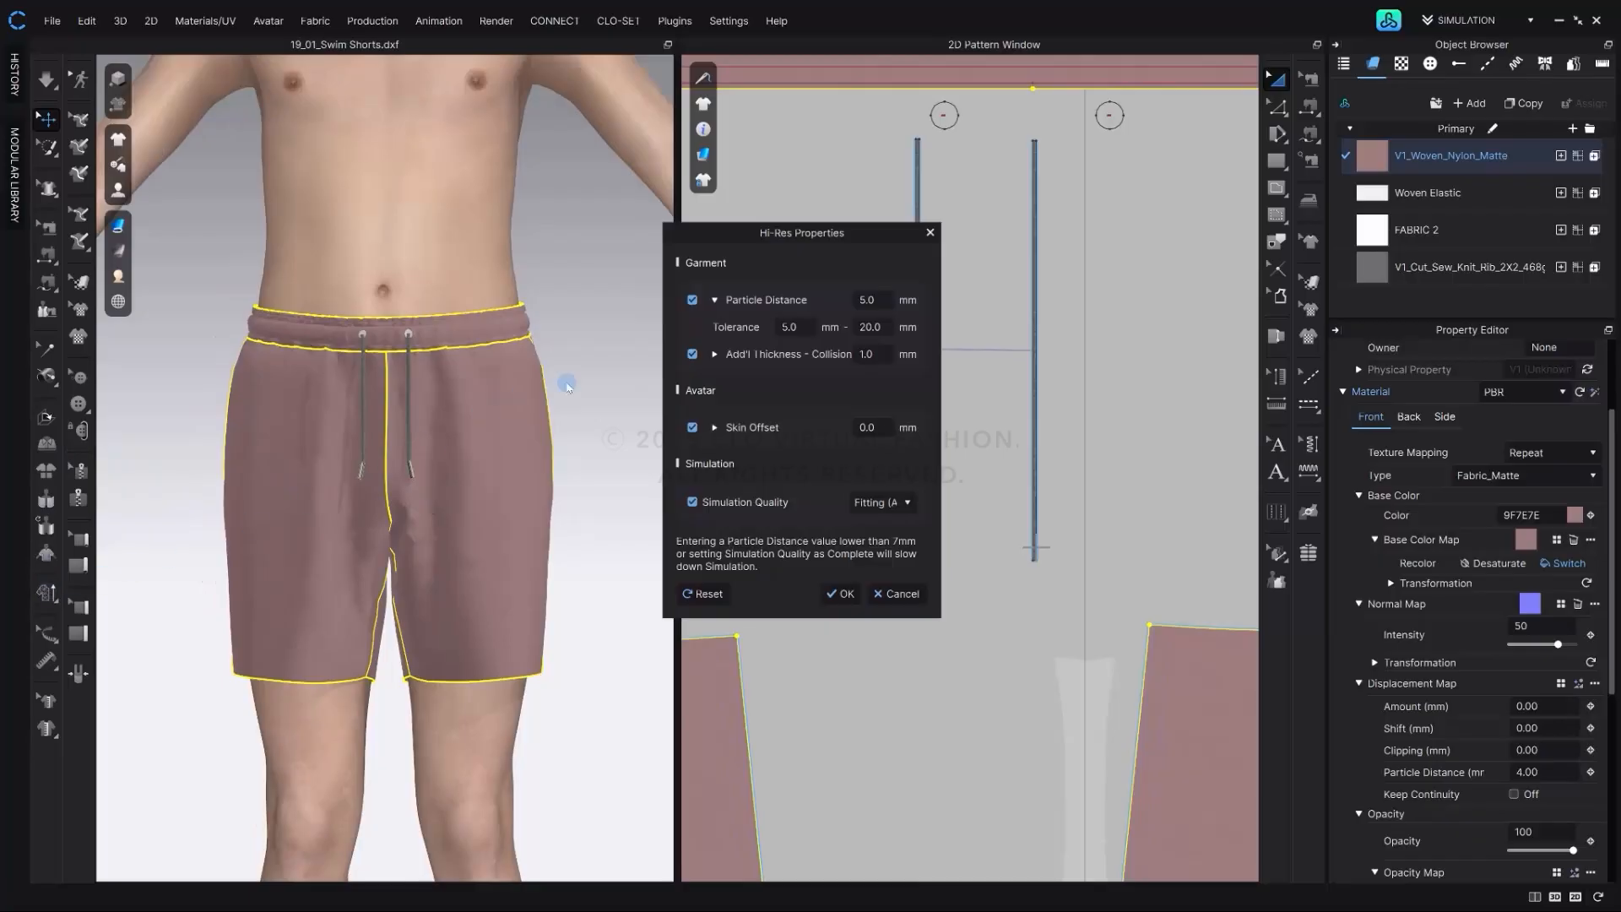
left_click(834, 593)
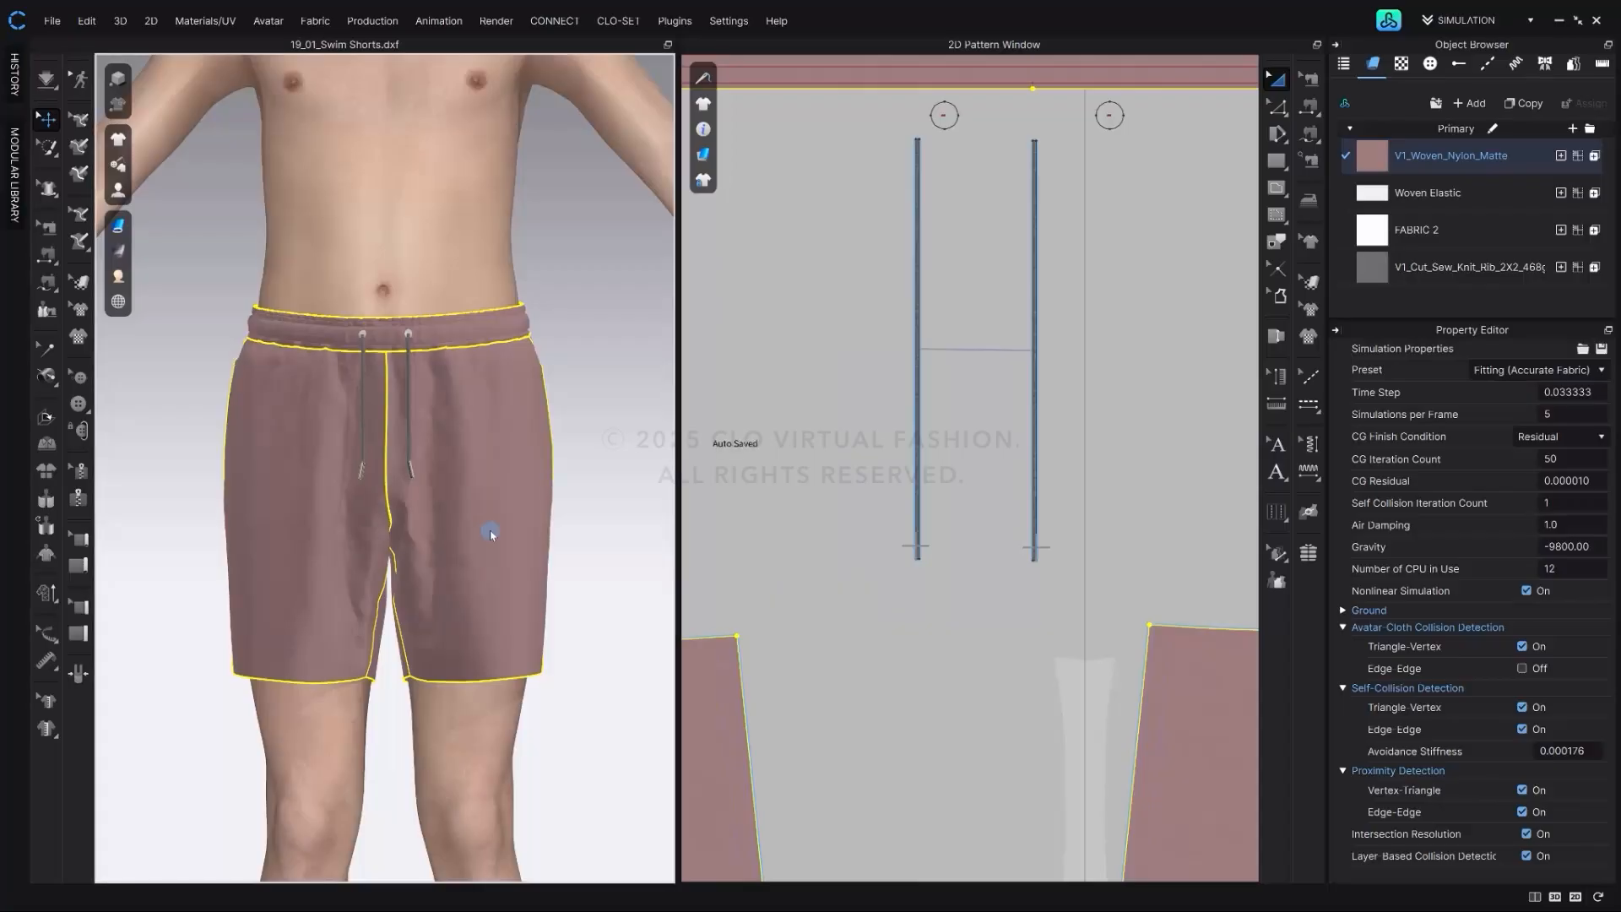
key("space")
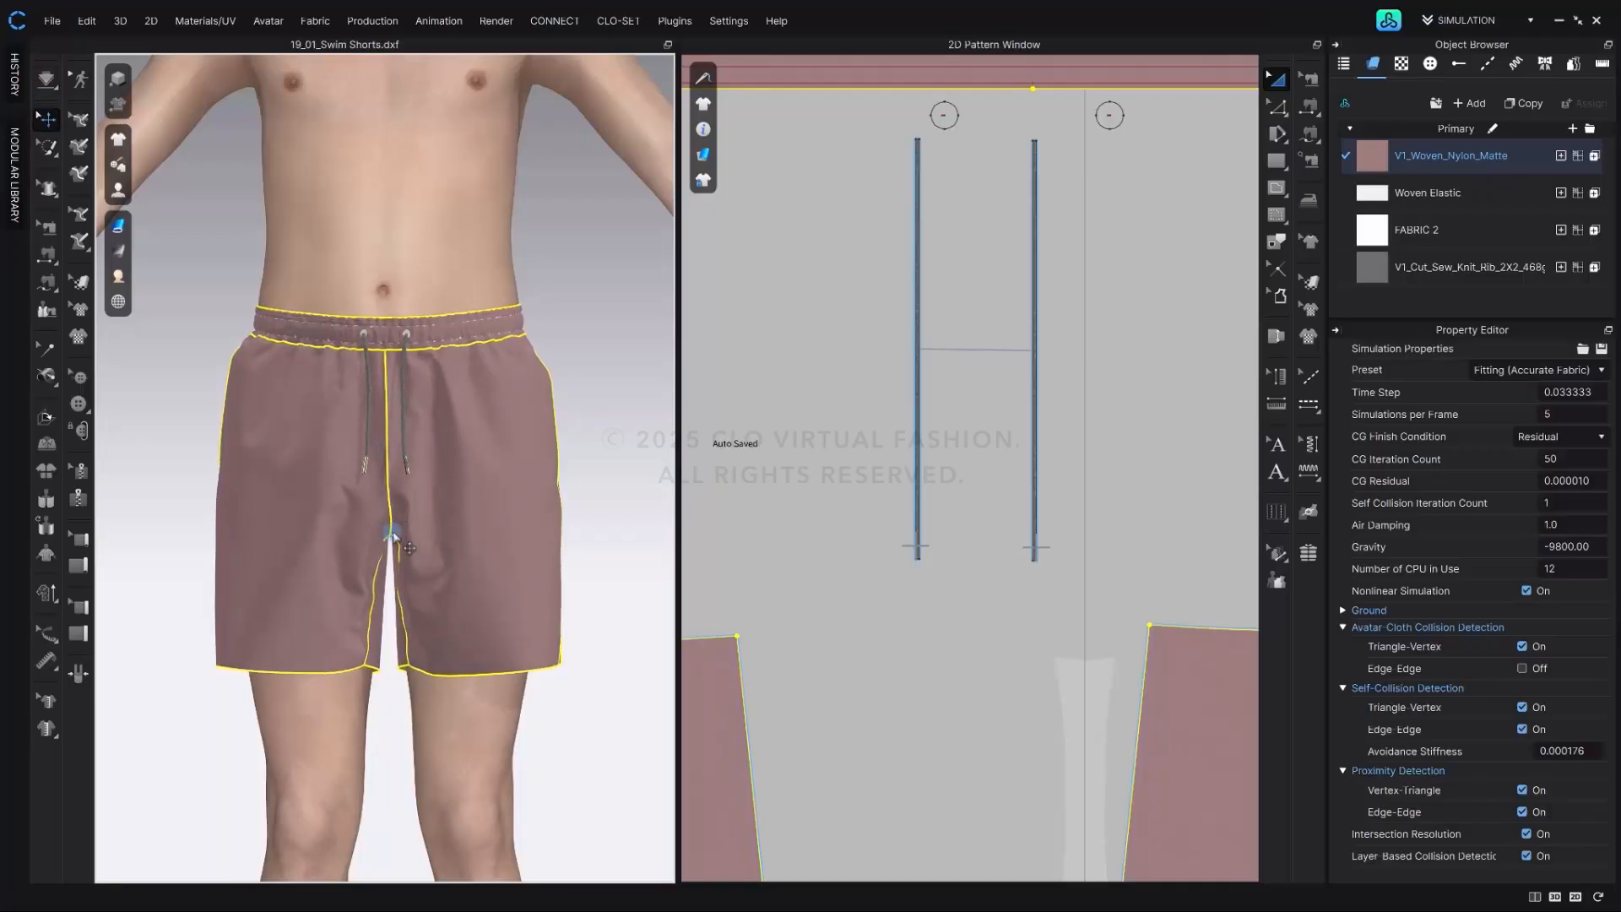
key("space")
left_click(584, 525)
scroll(554, 529, "down", 5)
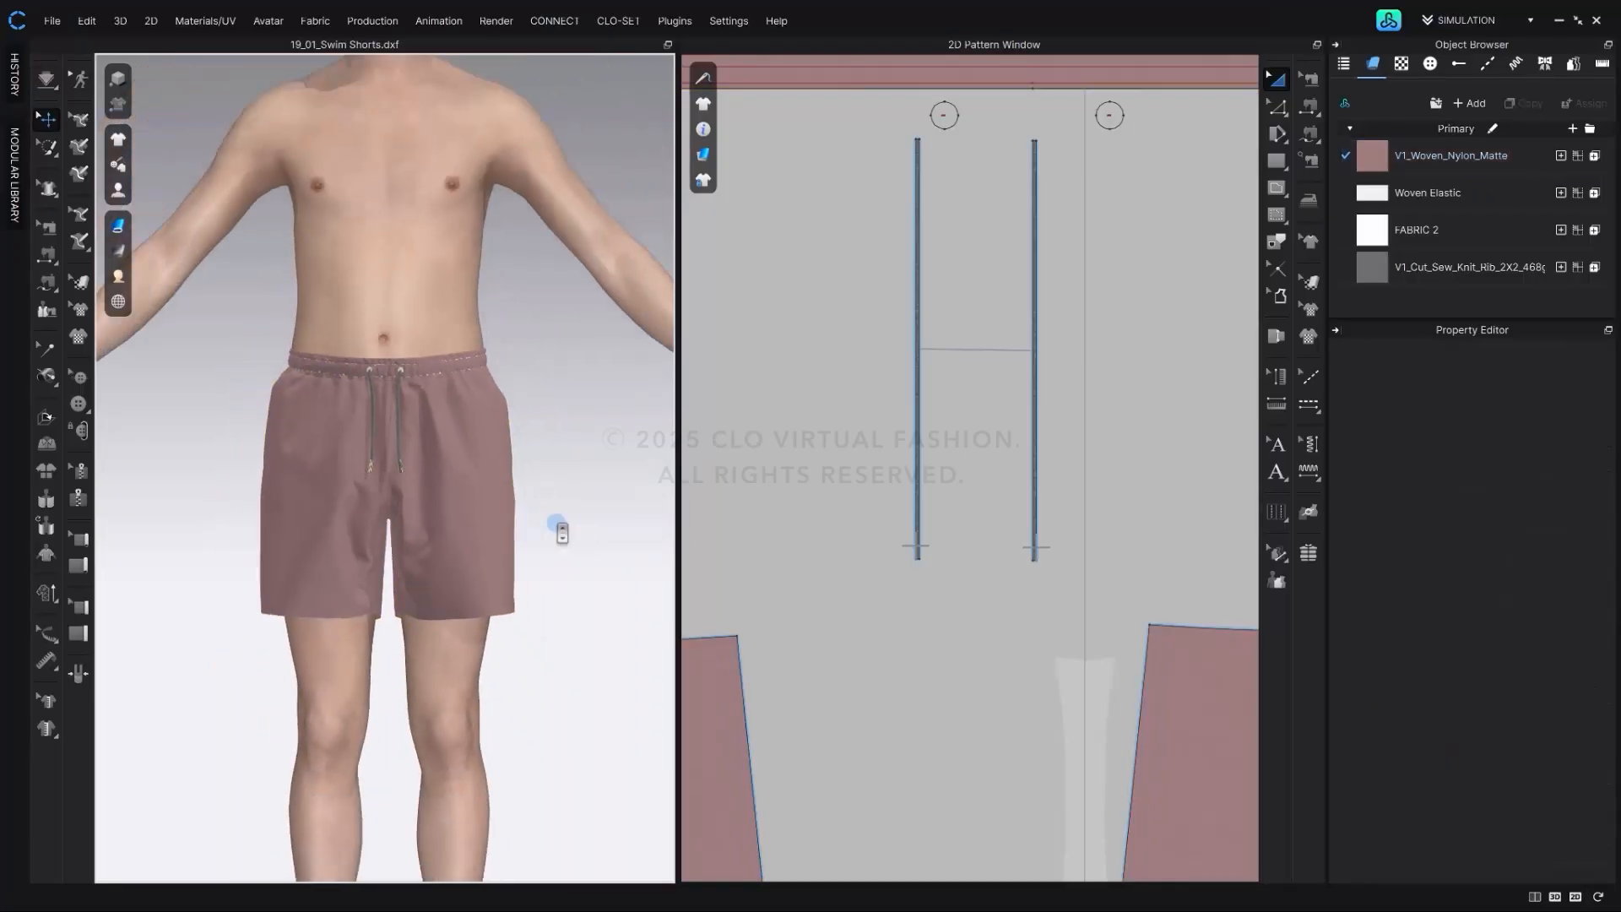
- Upload the swim shorts project to CLO-SET as new content in the preselected CLO Essential Workflow destination
left_click(624, 24)
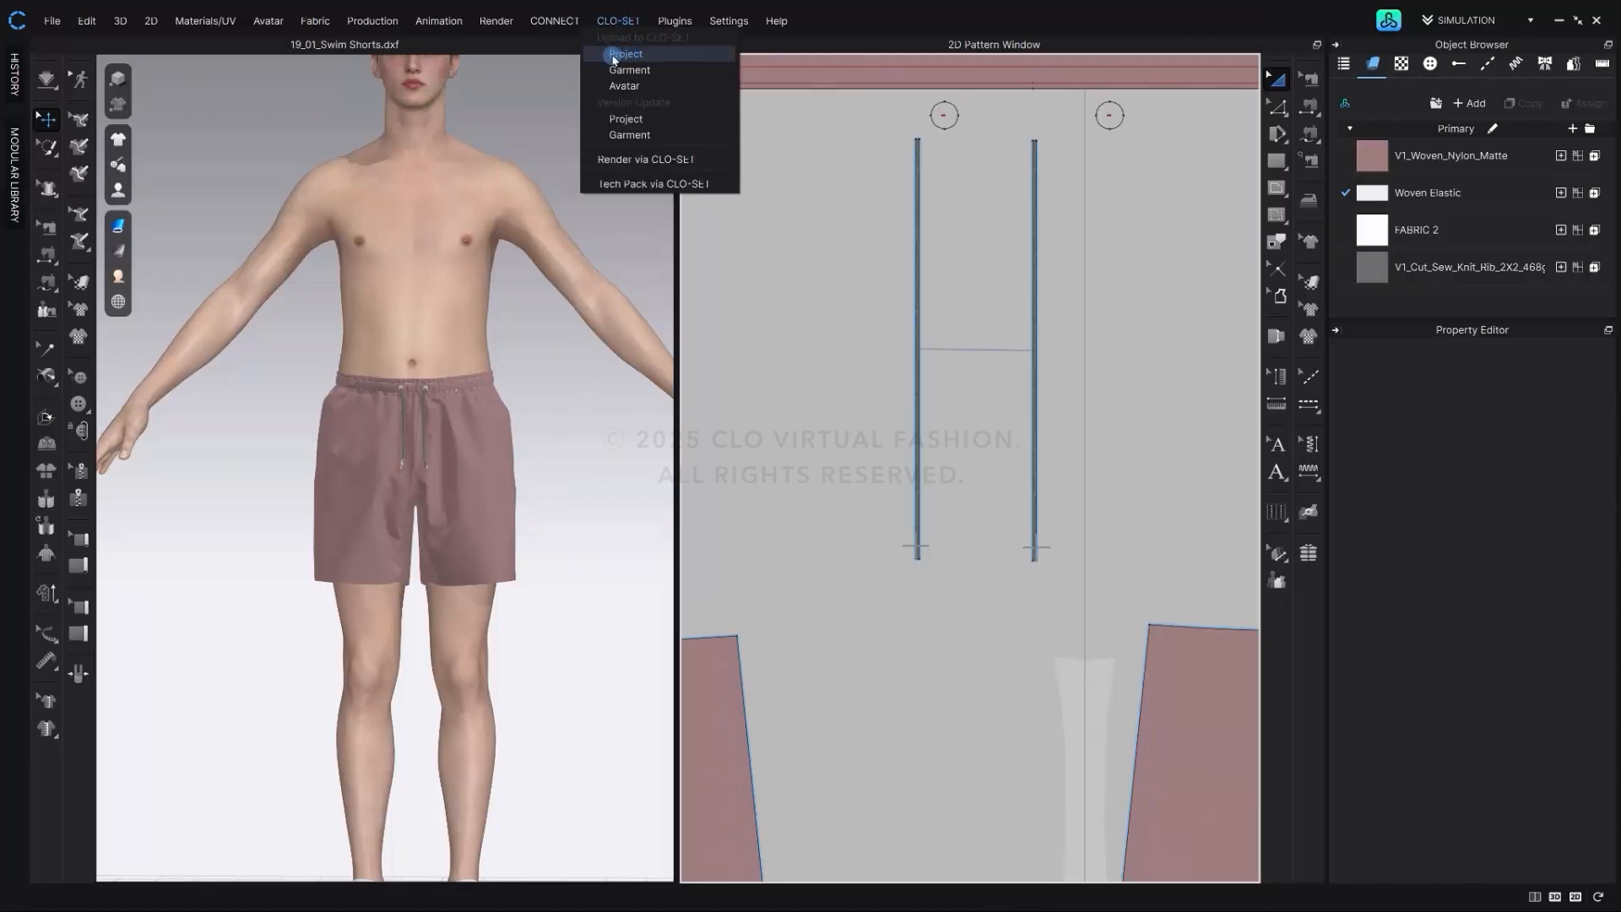
left_click(614, 55)
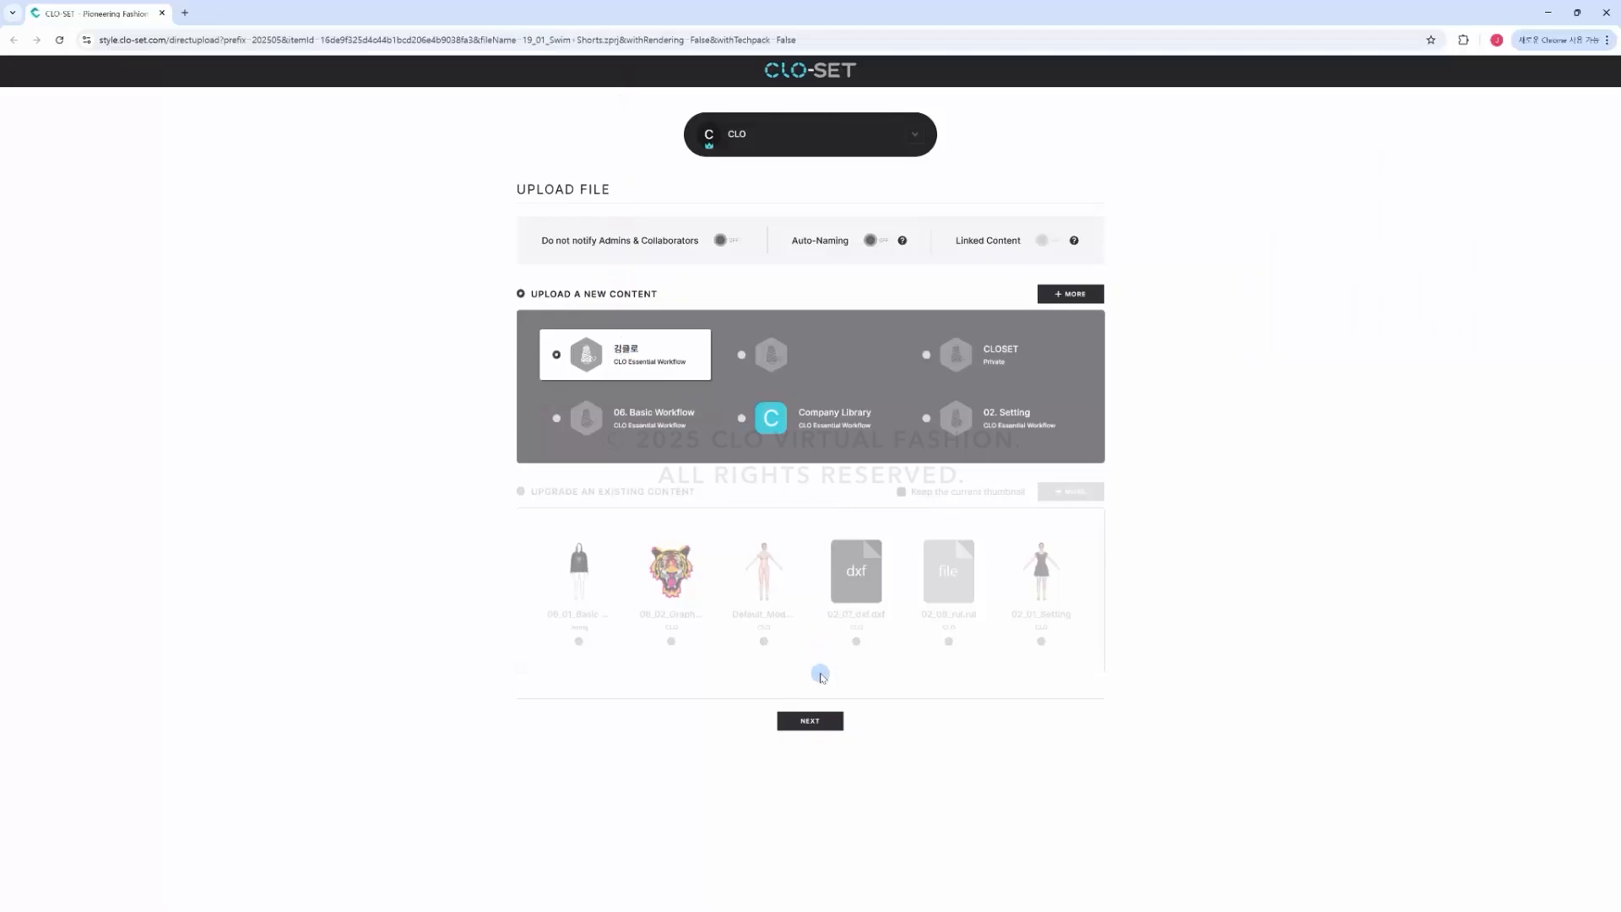
left_click(823, 722)
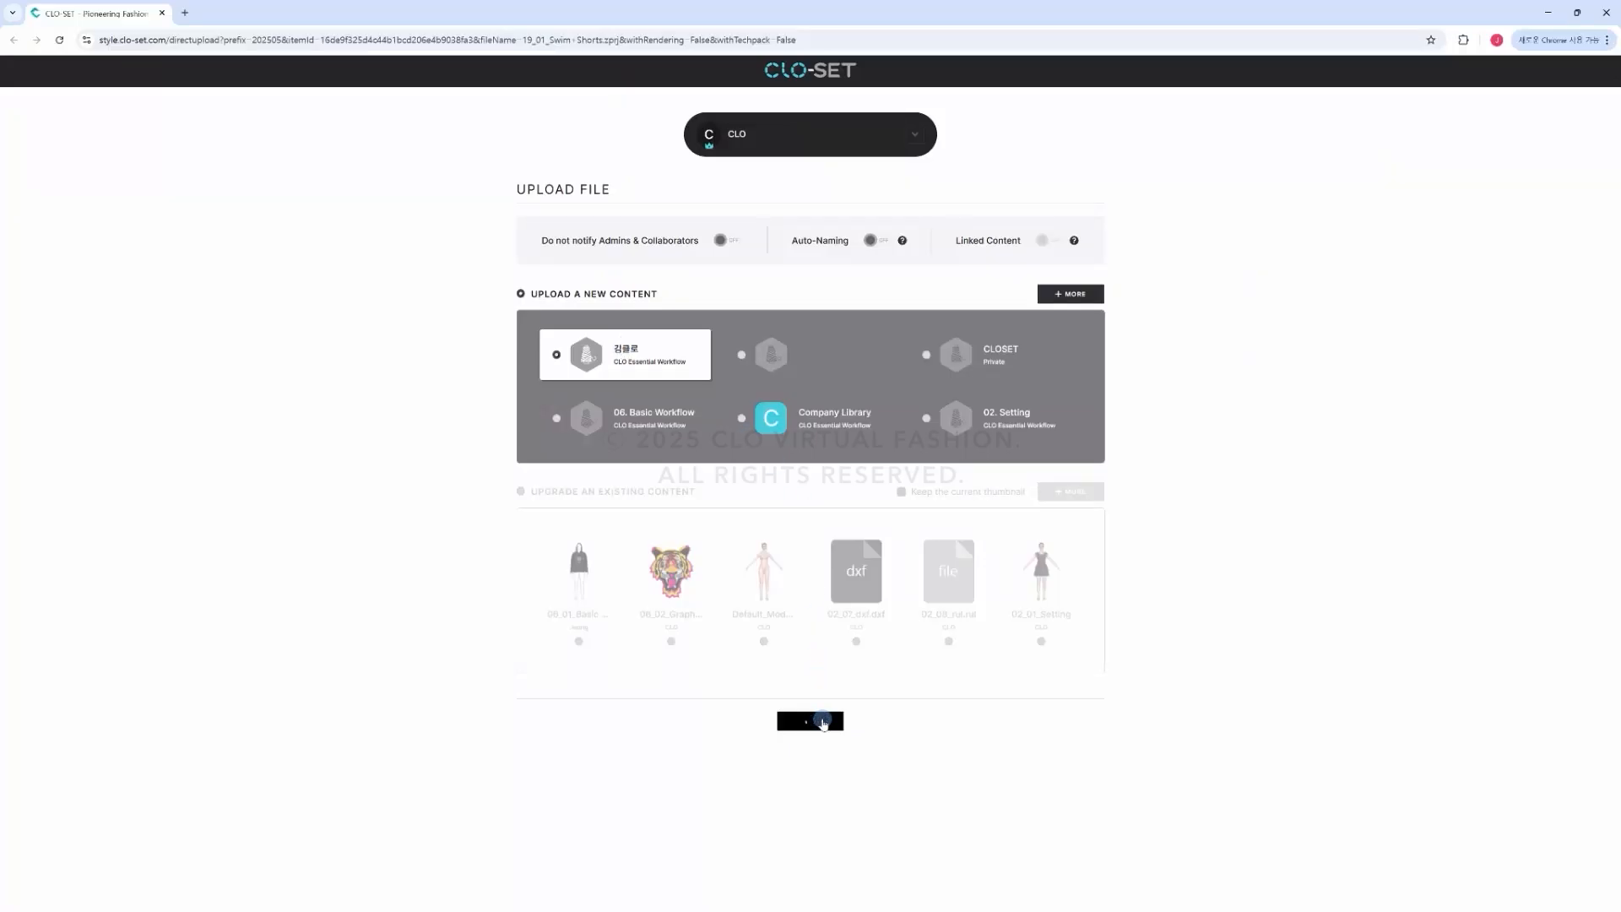